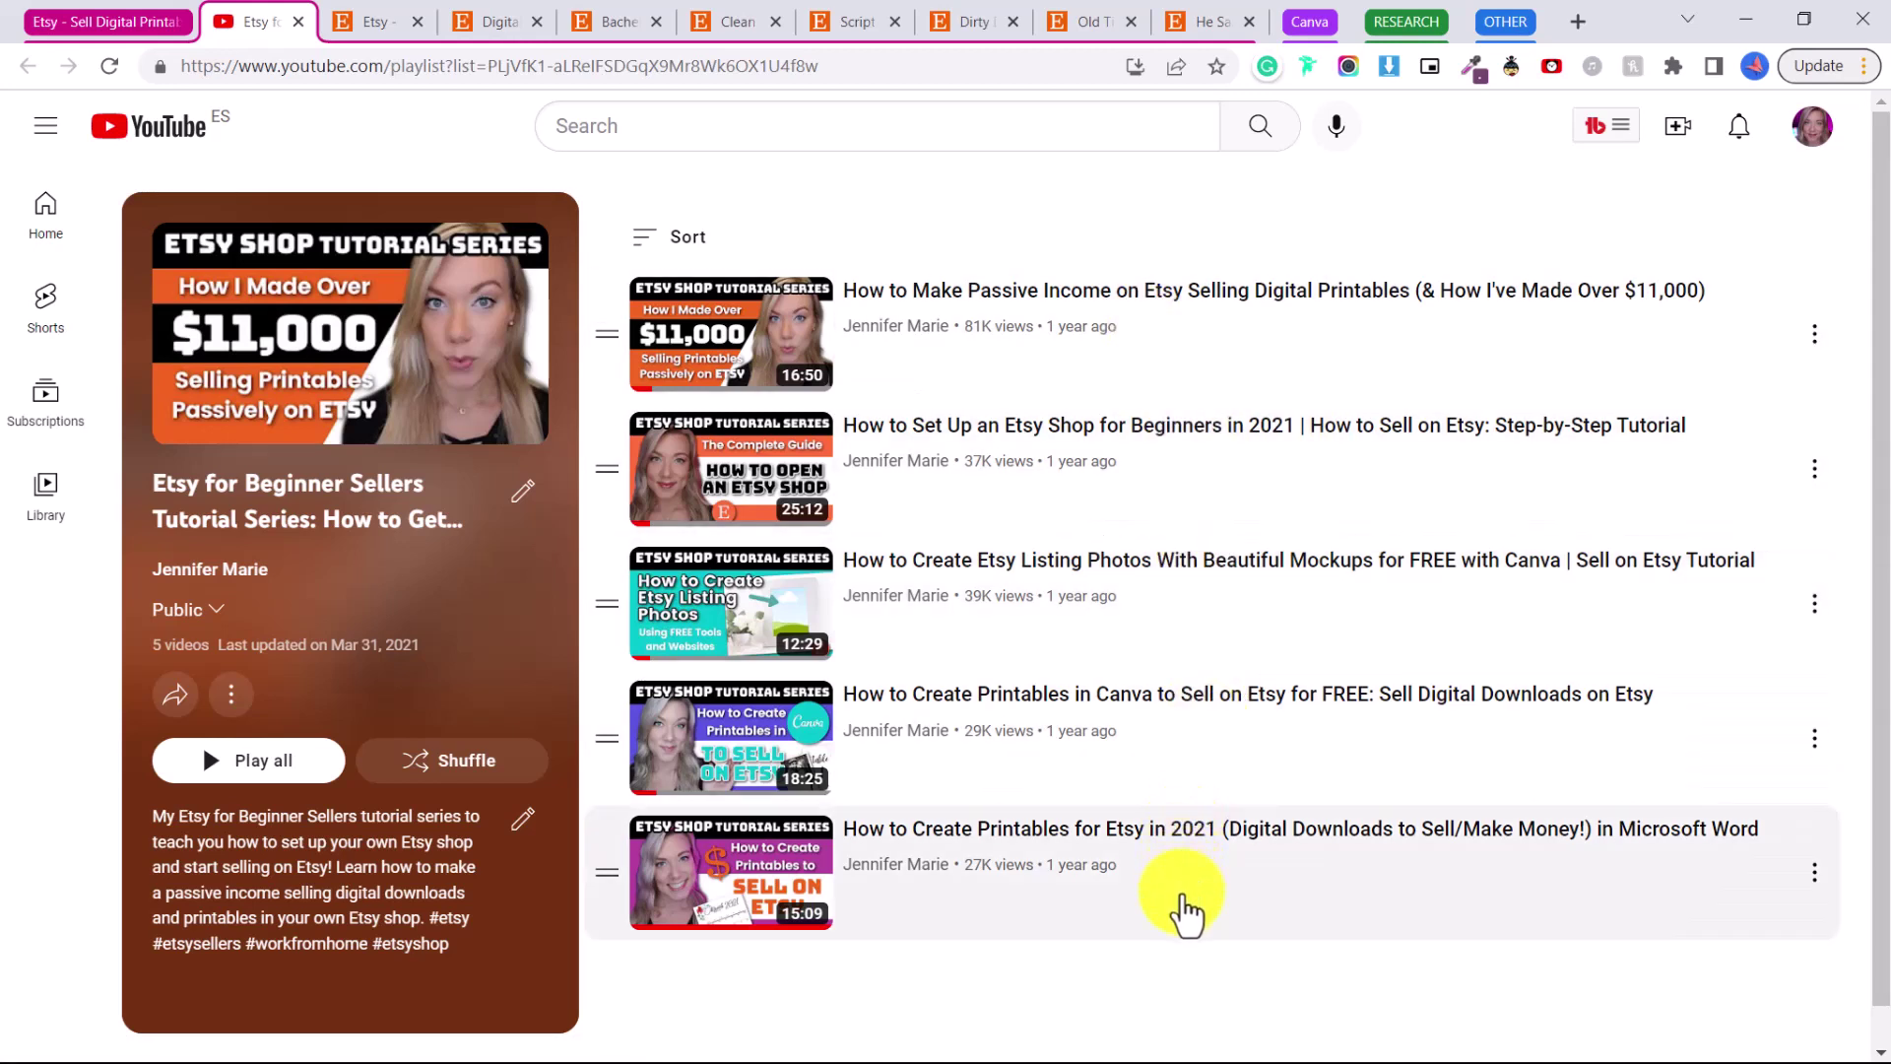
- Review the Etsy shop's all-time stats on the dashboard, and the "digital printables" search results
key(ctrl+Tab)
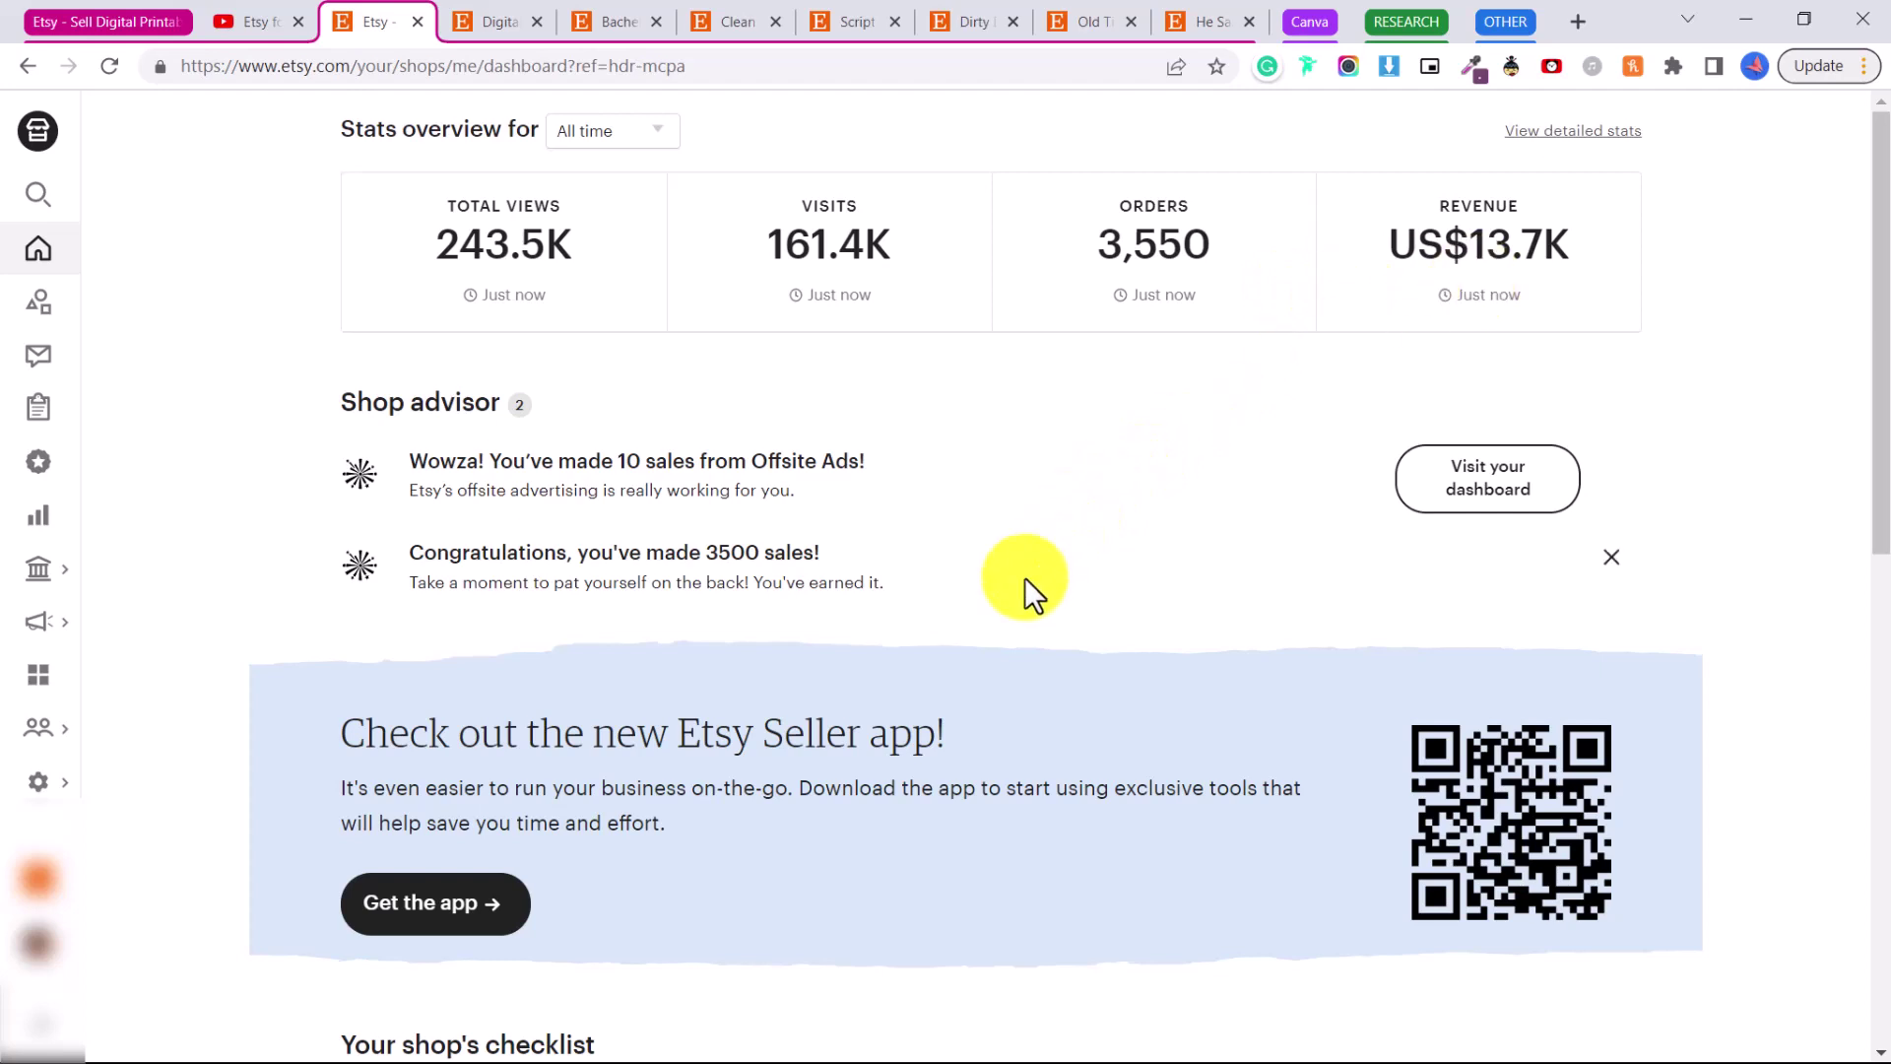
click(494, 22)
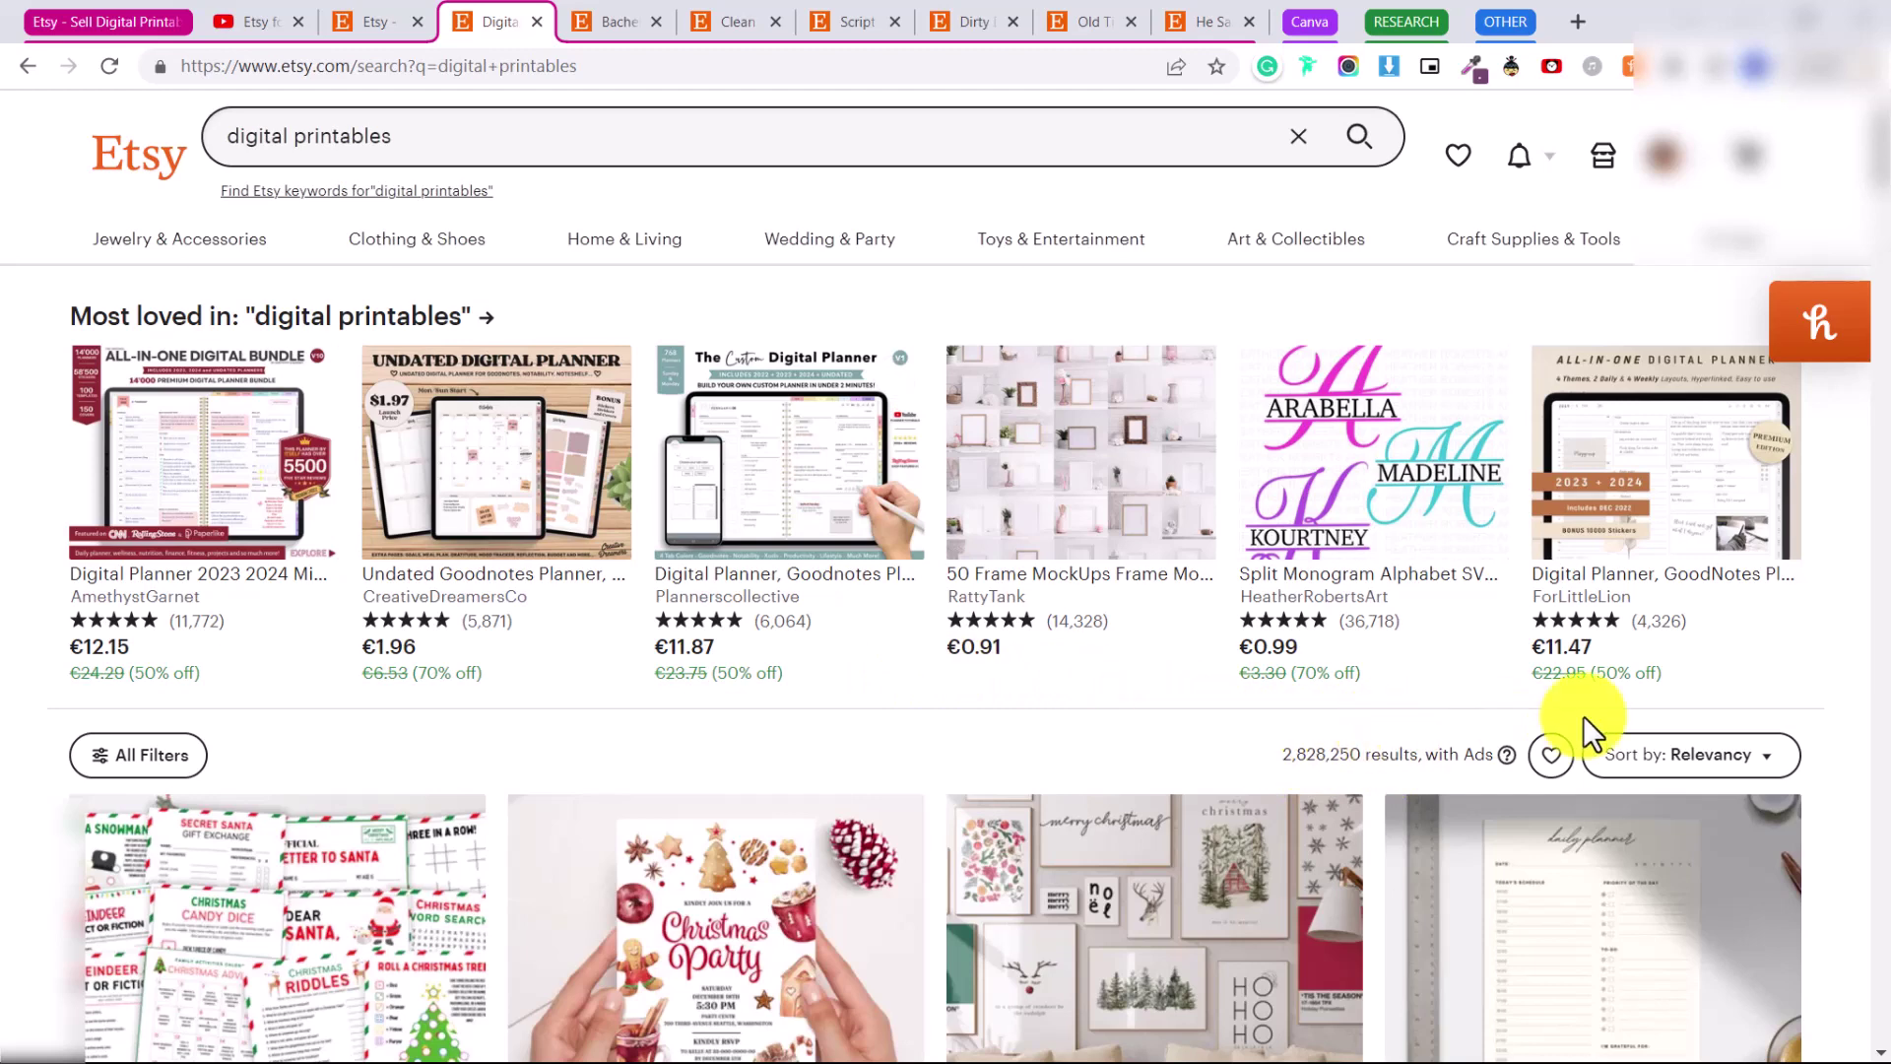
click(364, 20)
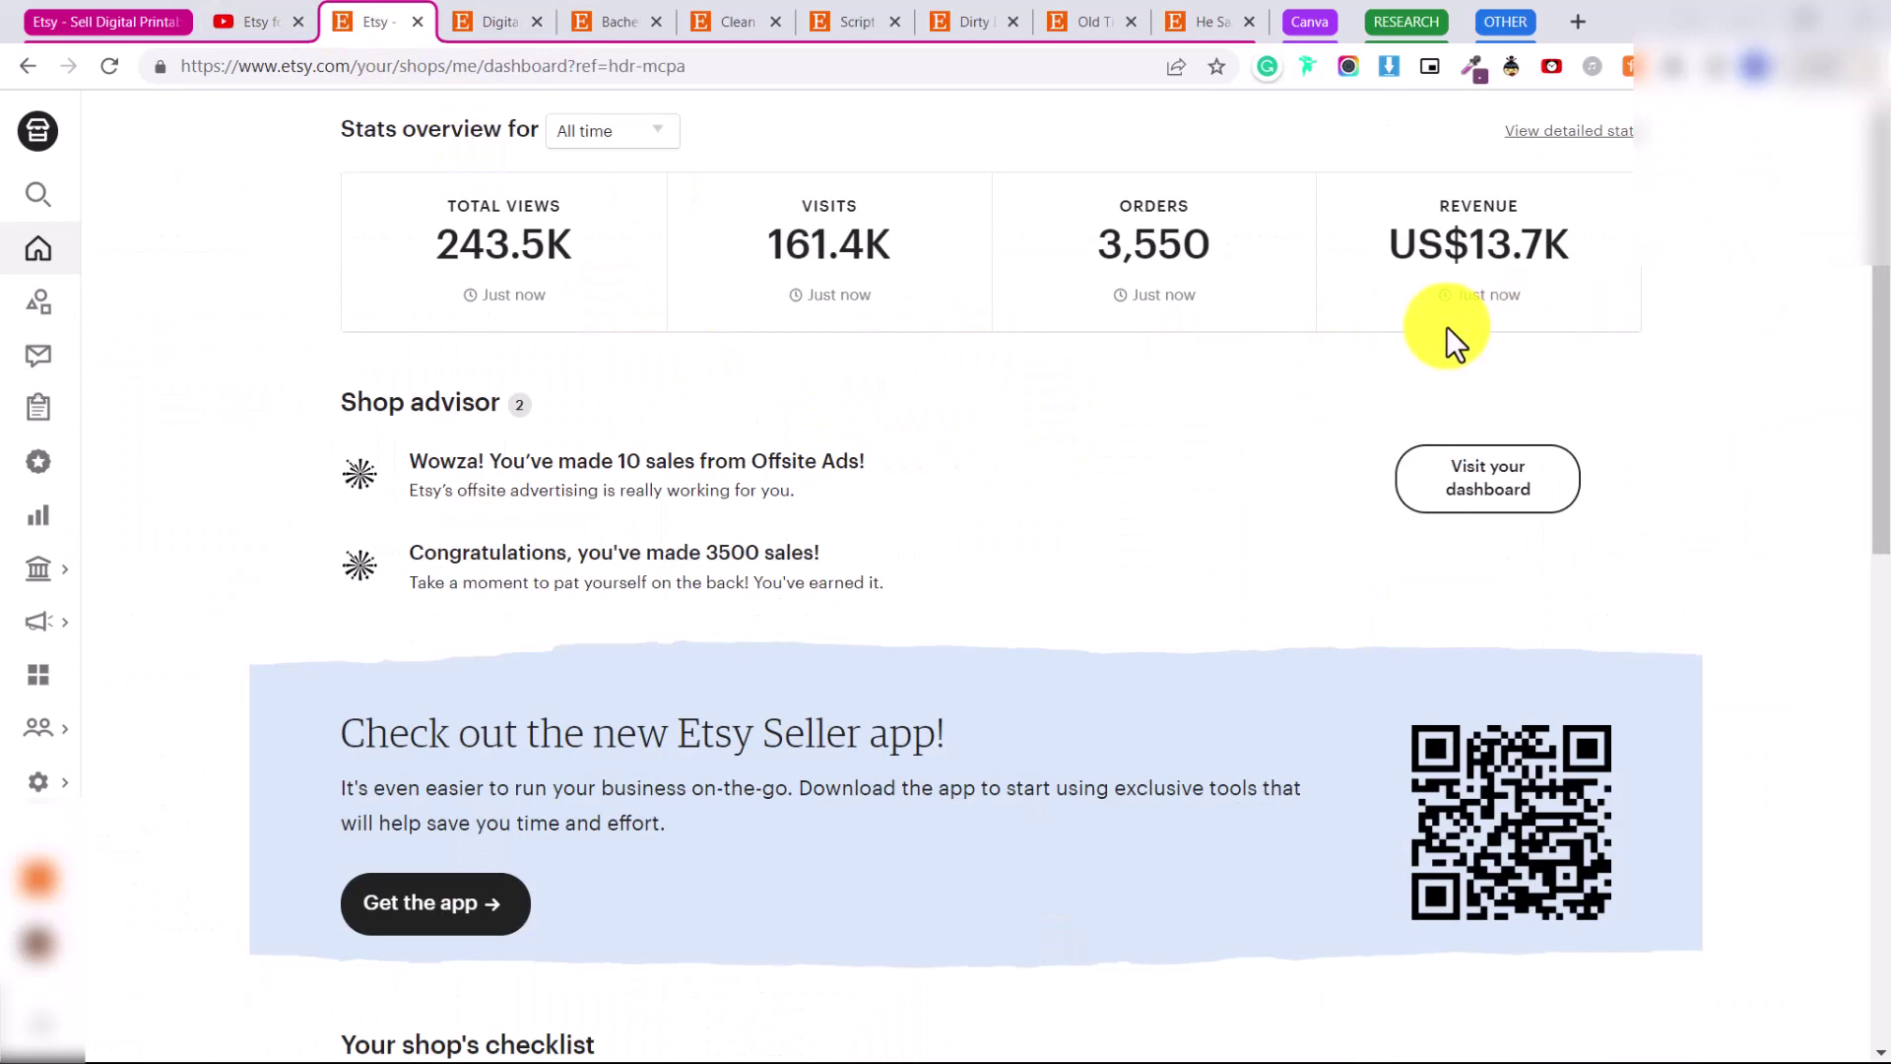
click(486, 22)
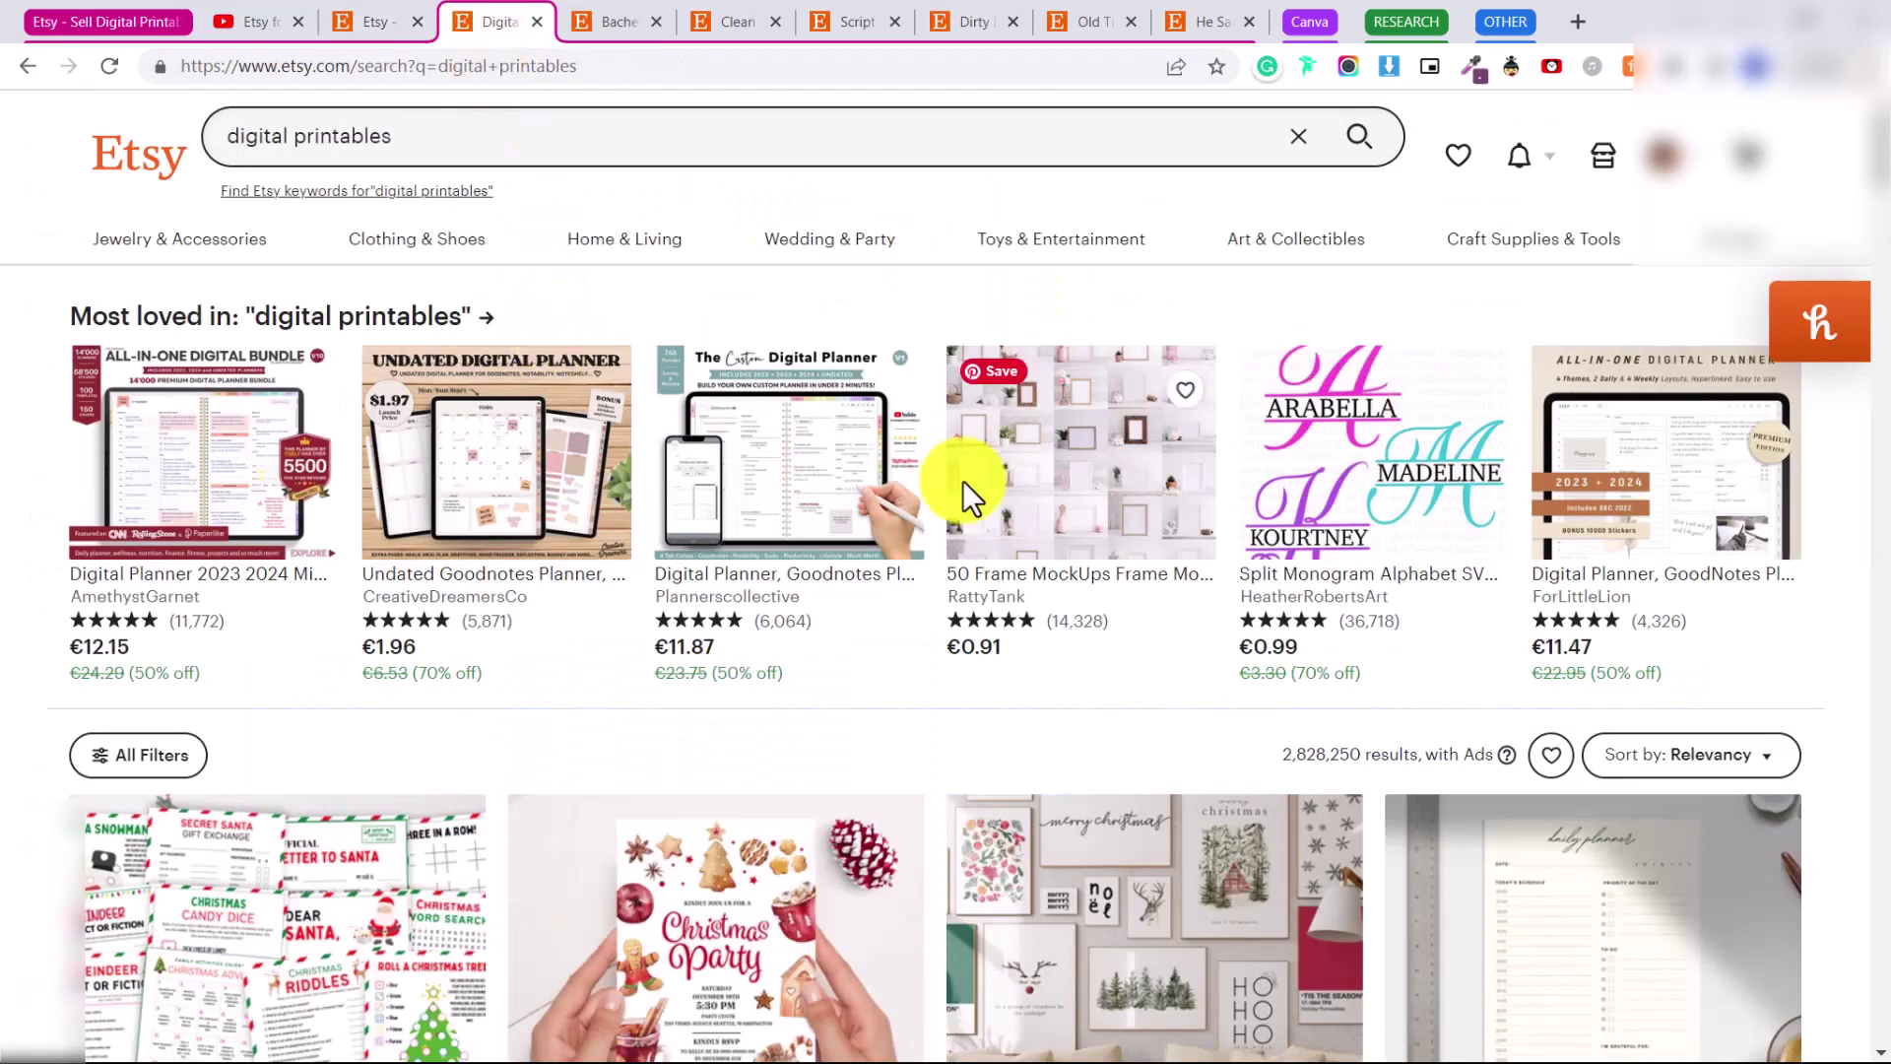
- Search Etsy for "single female wall art" and skim the listings
click(486, 134)
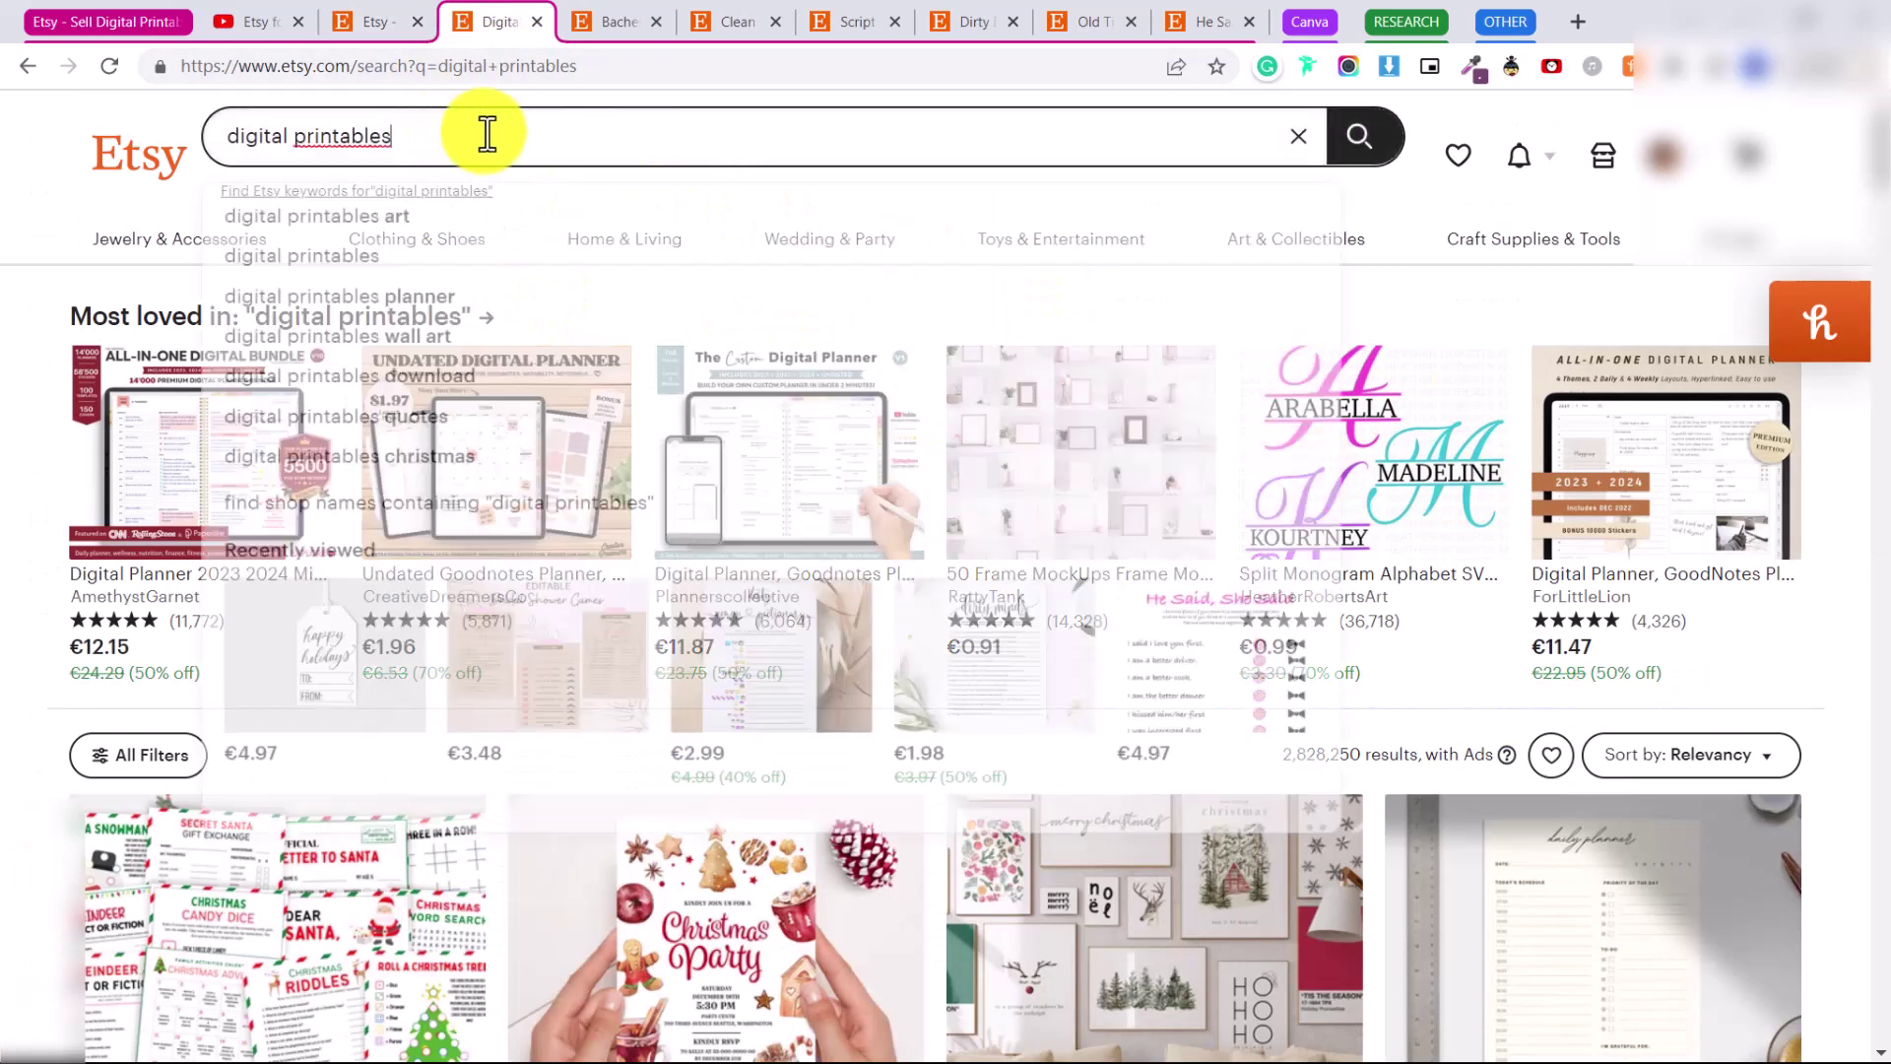
drag(456, 135, 198, 133)
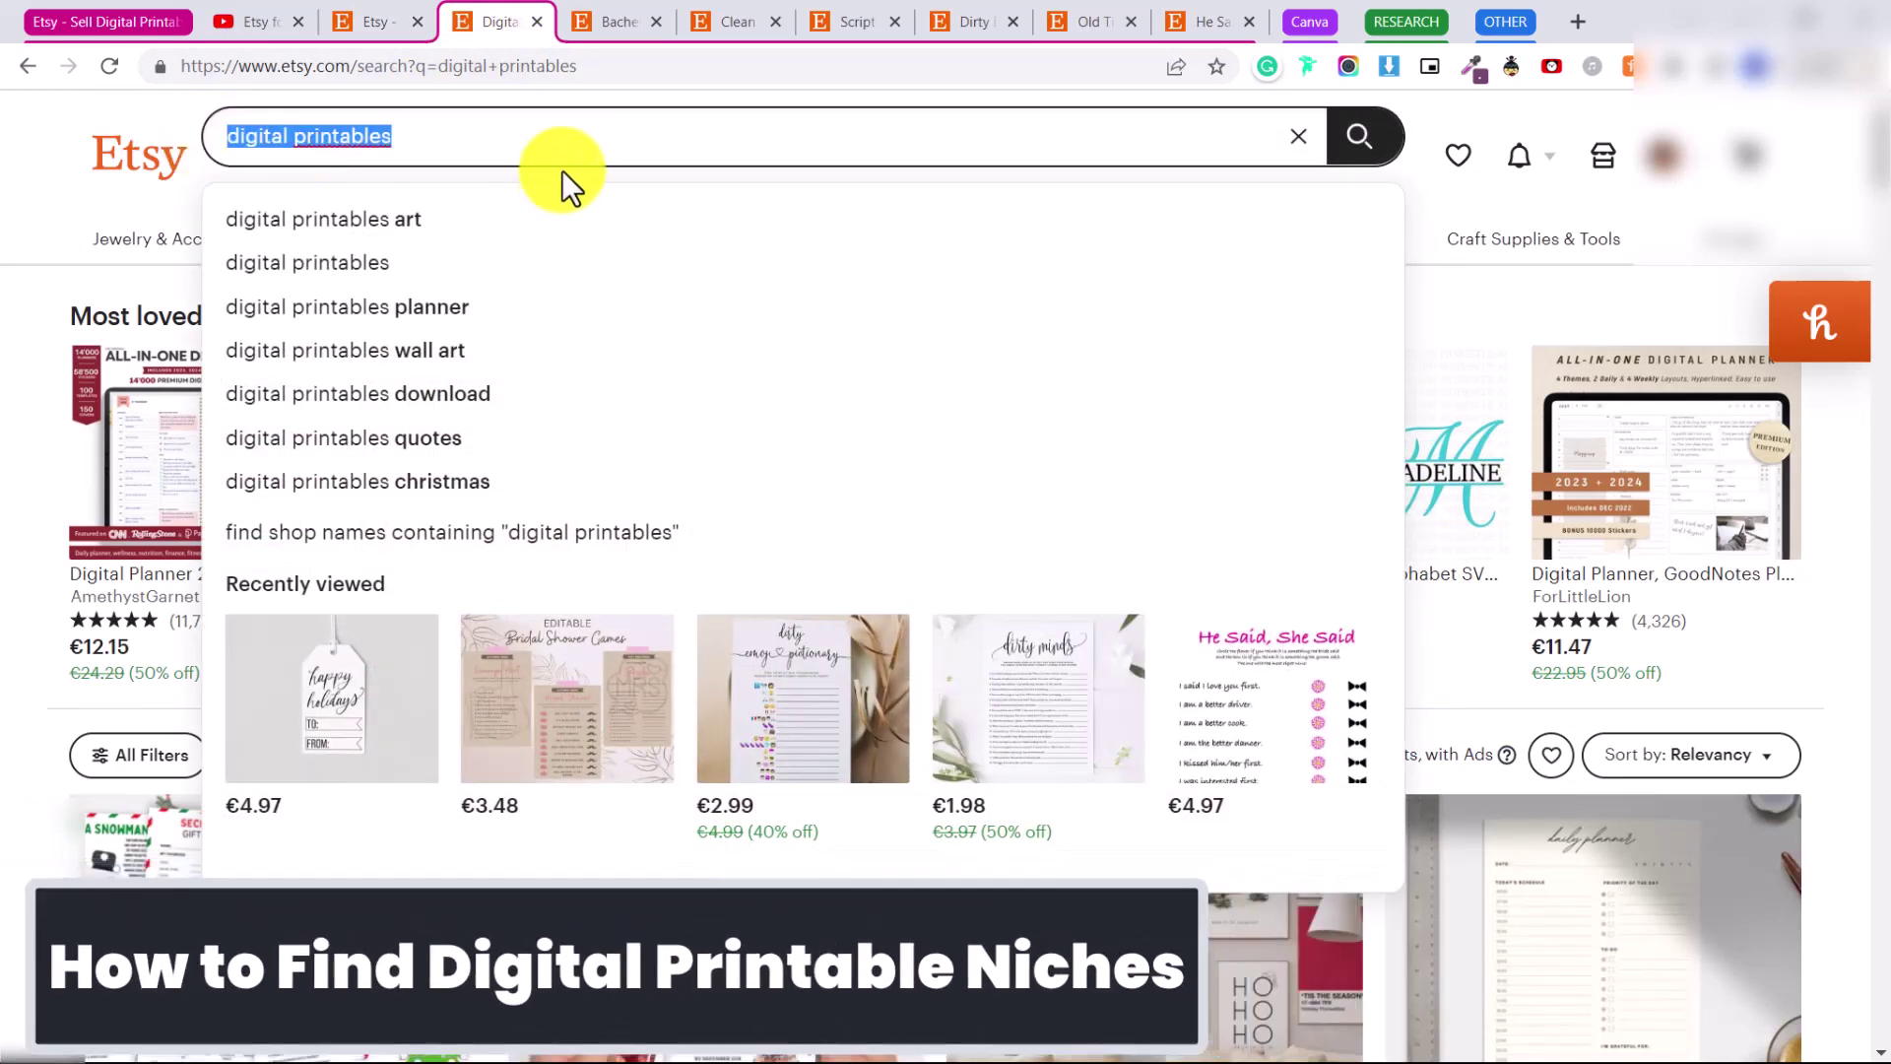
text(single female wall art)
key(Return)
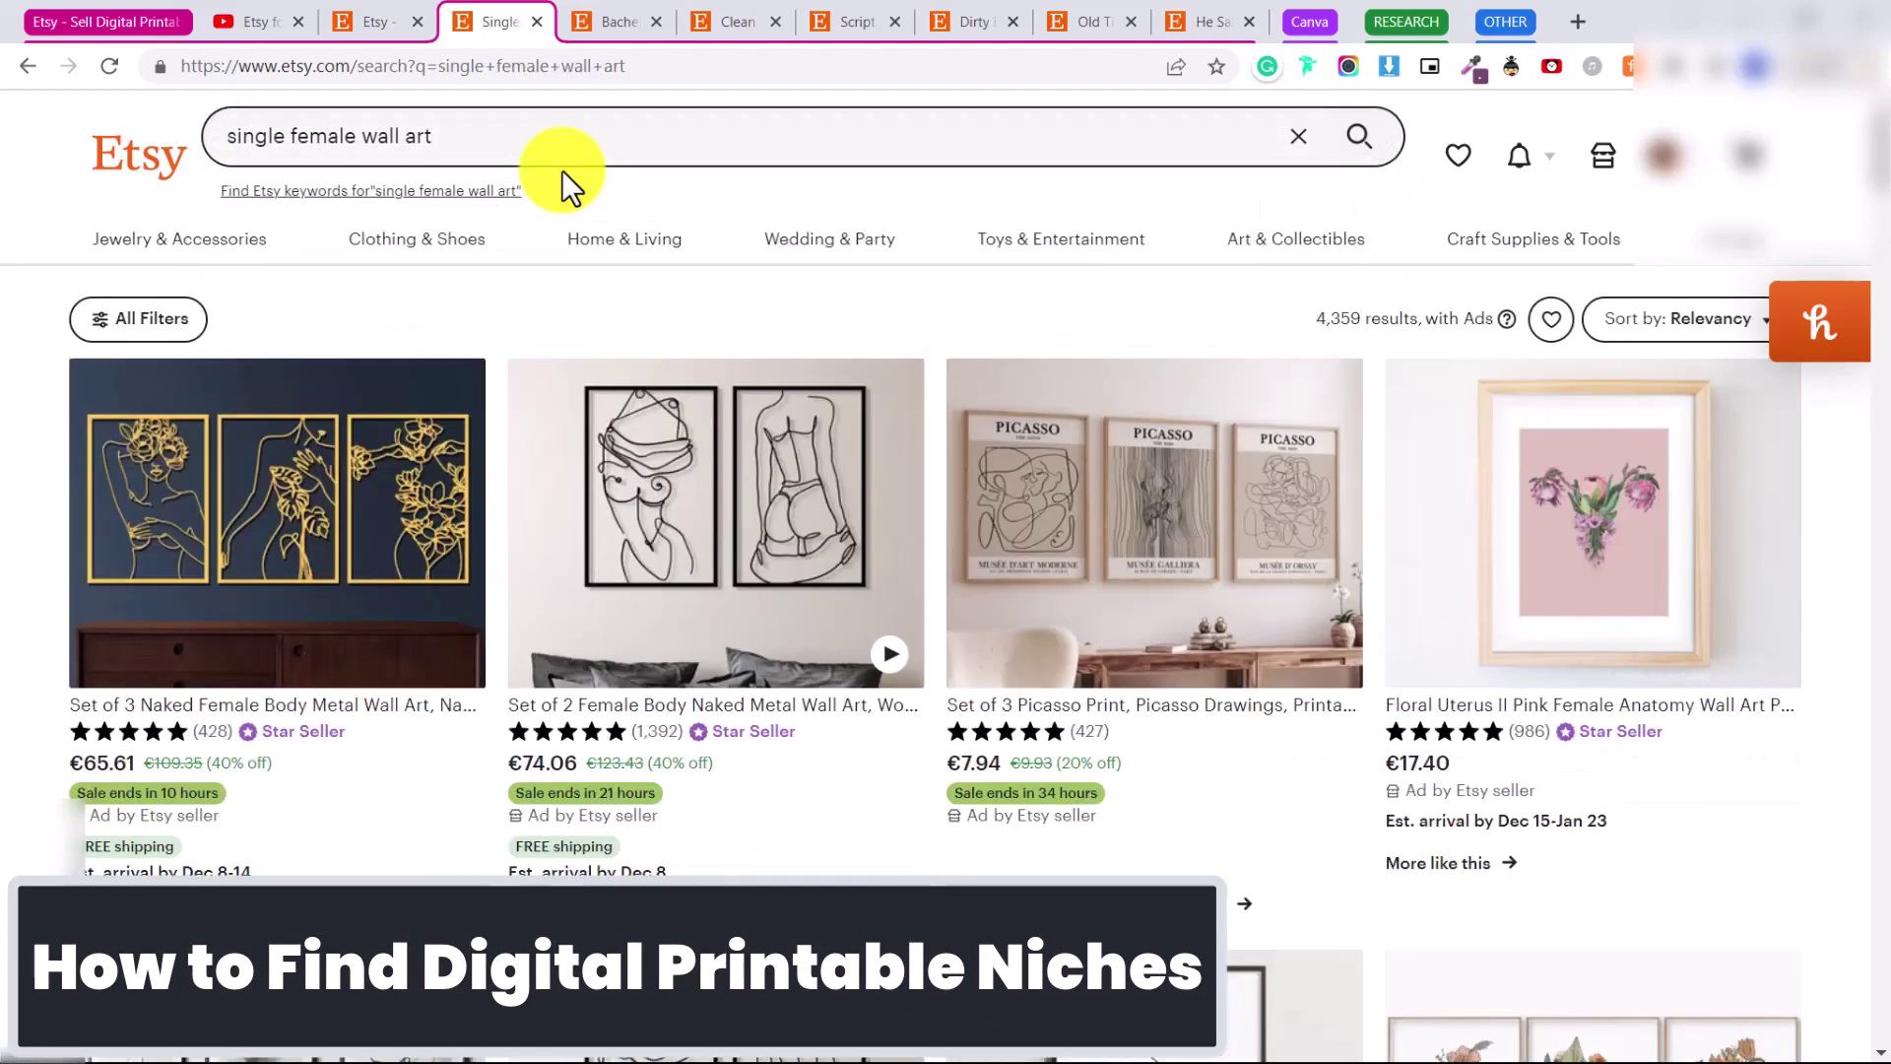
scroll(1336, 339, down, 2)
scroll(1326, 359, up, 2)
- Search Etsy for the narrower niche "inspirational quotes wall art for single women" and browse the listings
triple_click(704, 150)
text(inspirati)
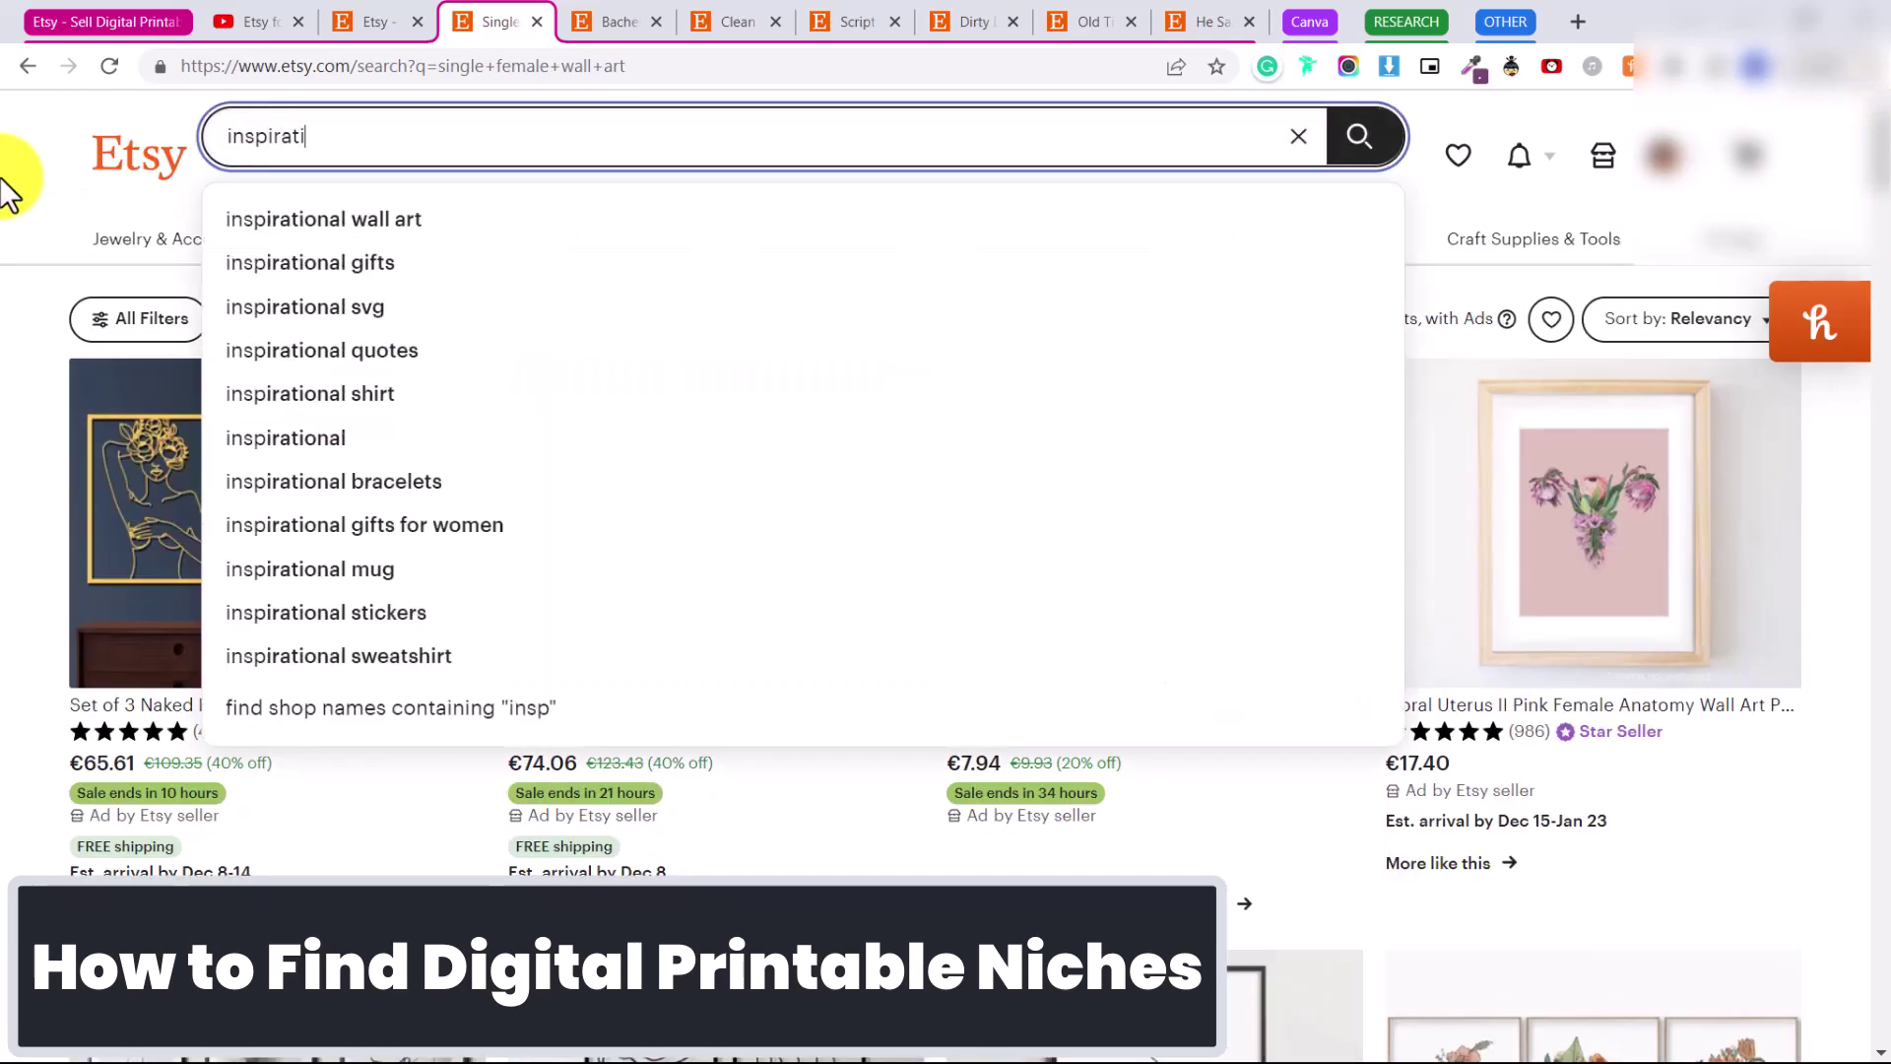
text(onal quotes wall art fo)
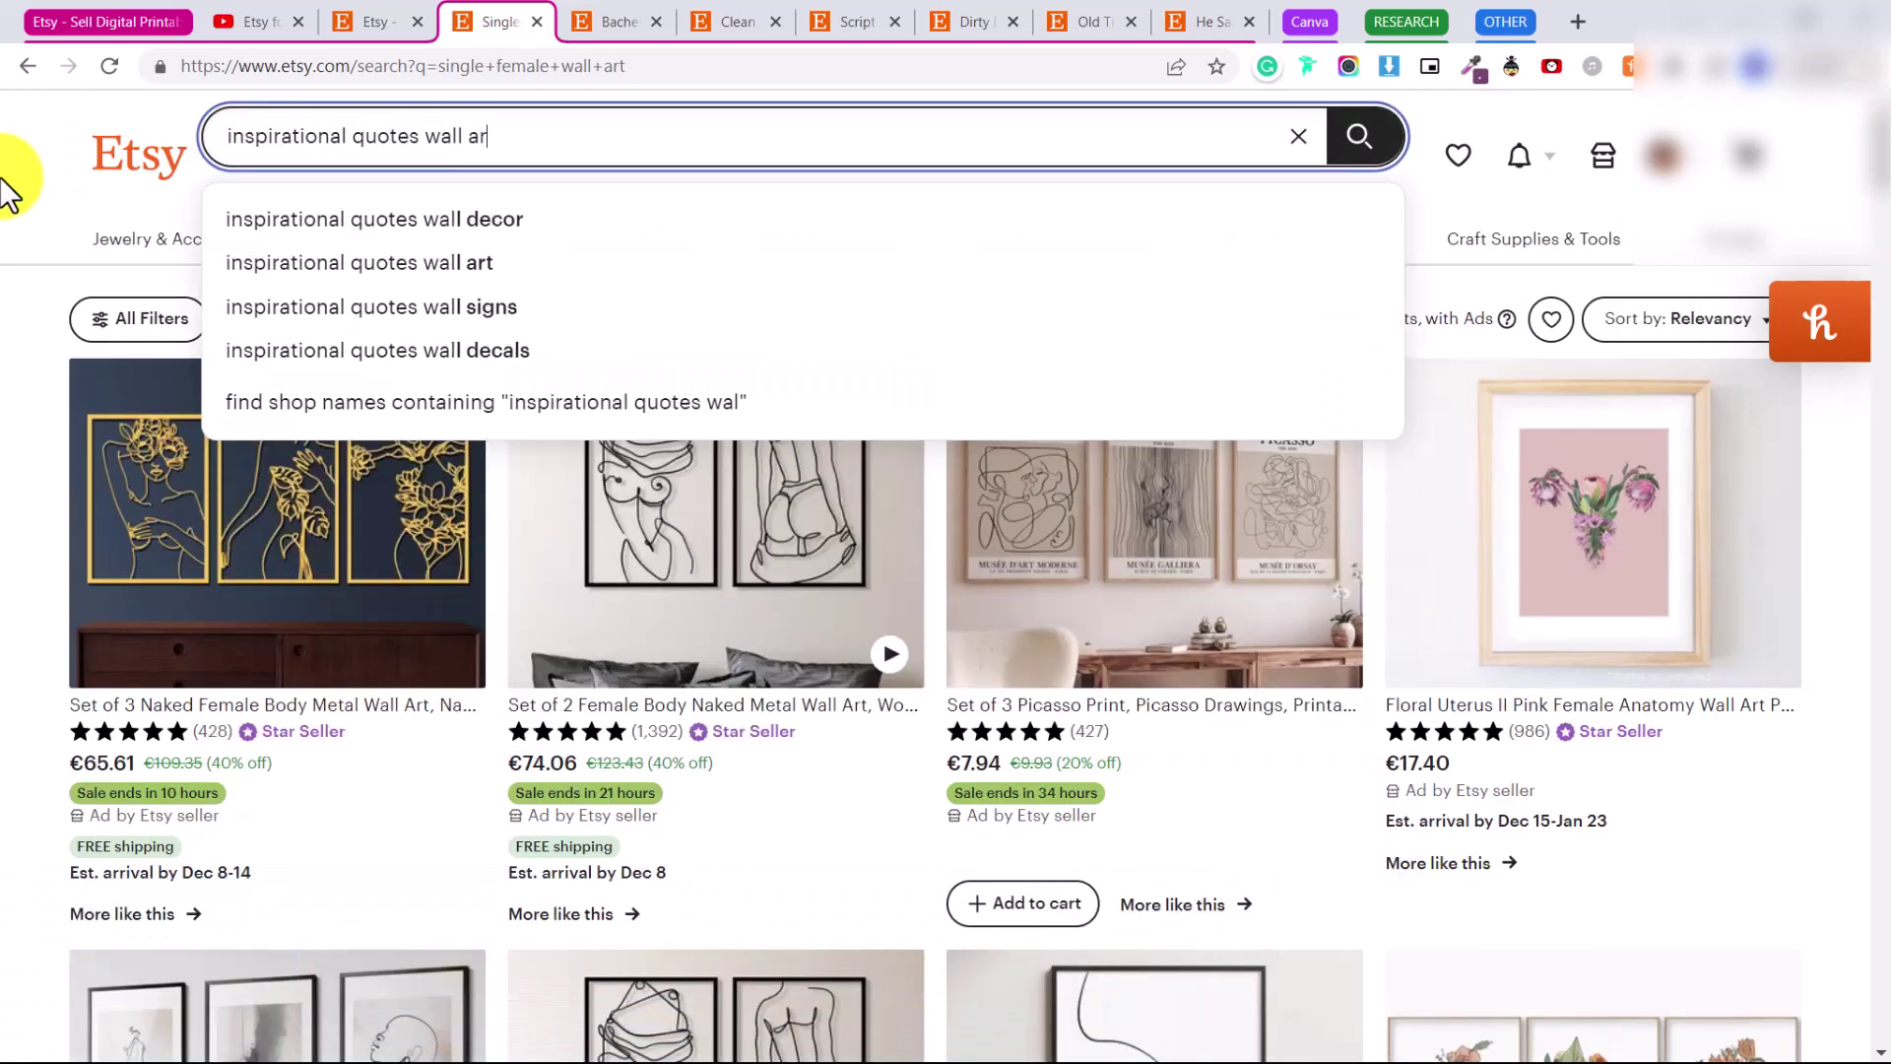
text(r single women)
key(Return)
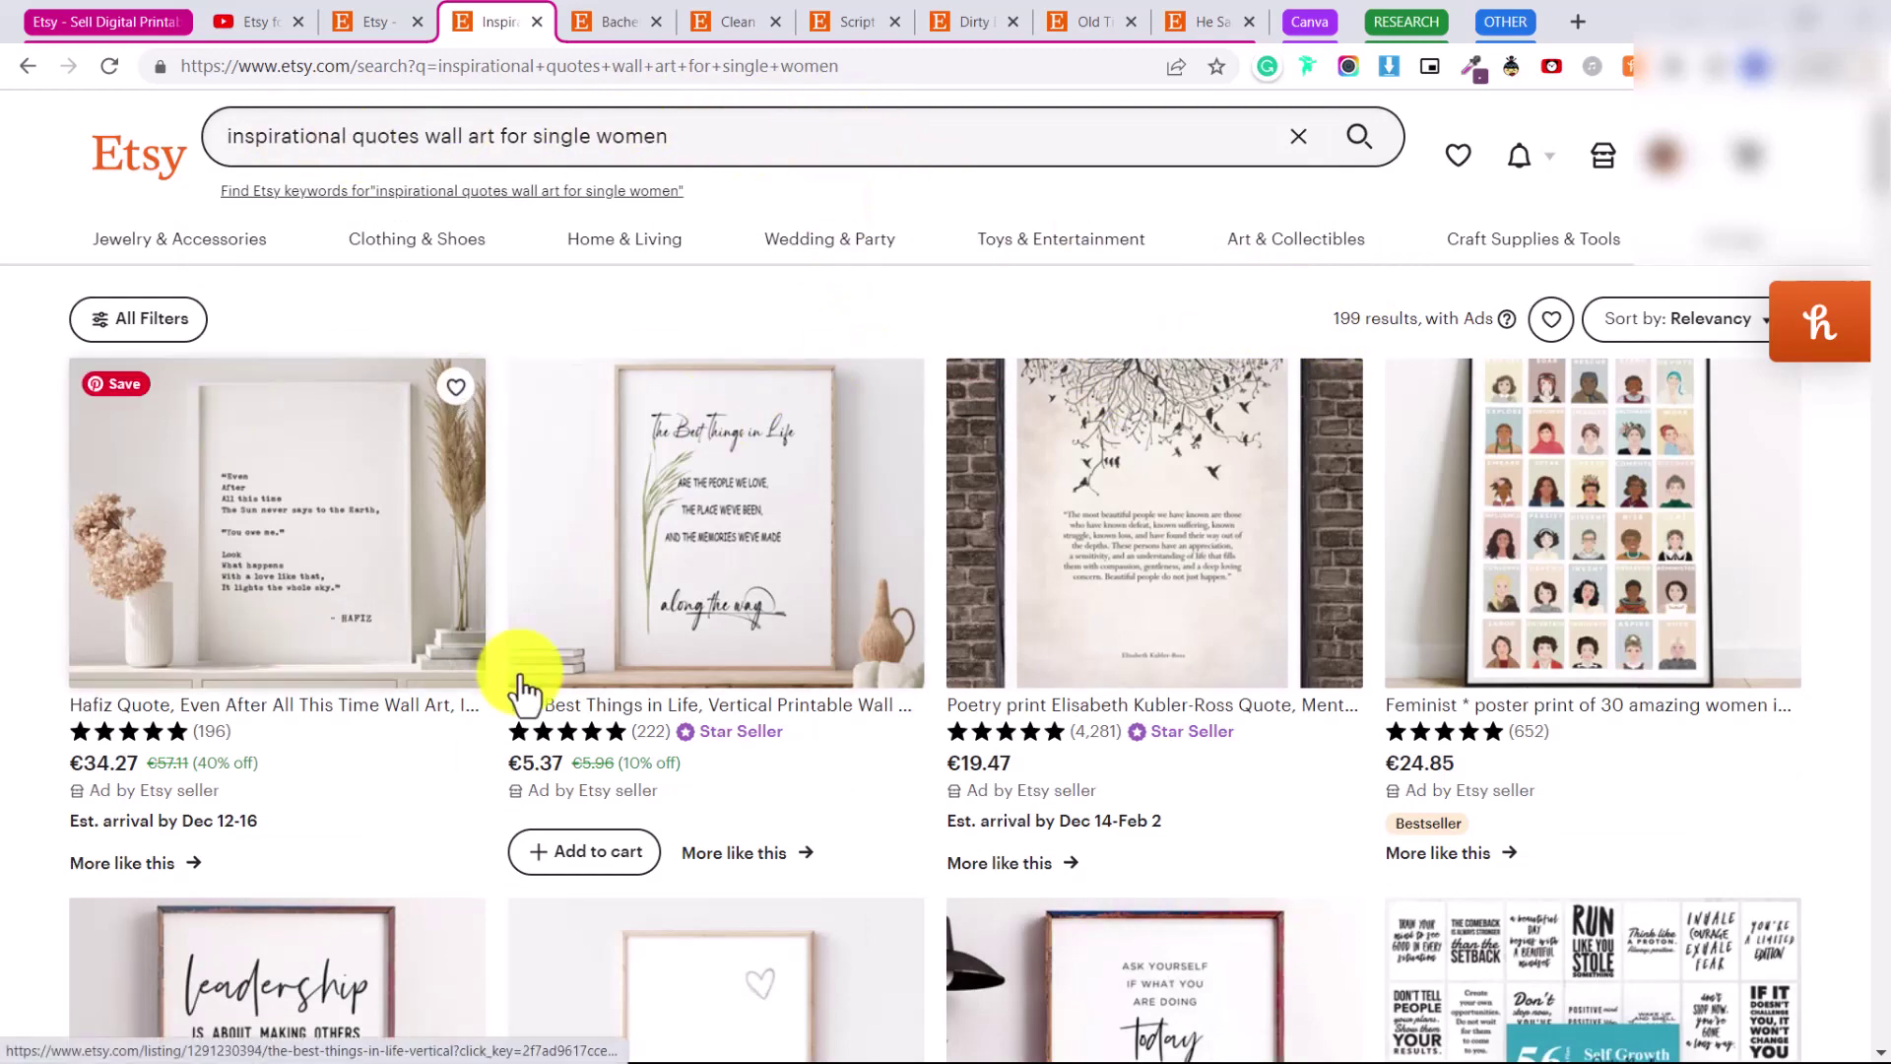
scroll(1089, 642, down, 8)
scroll(994, 635, down, 8)
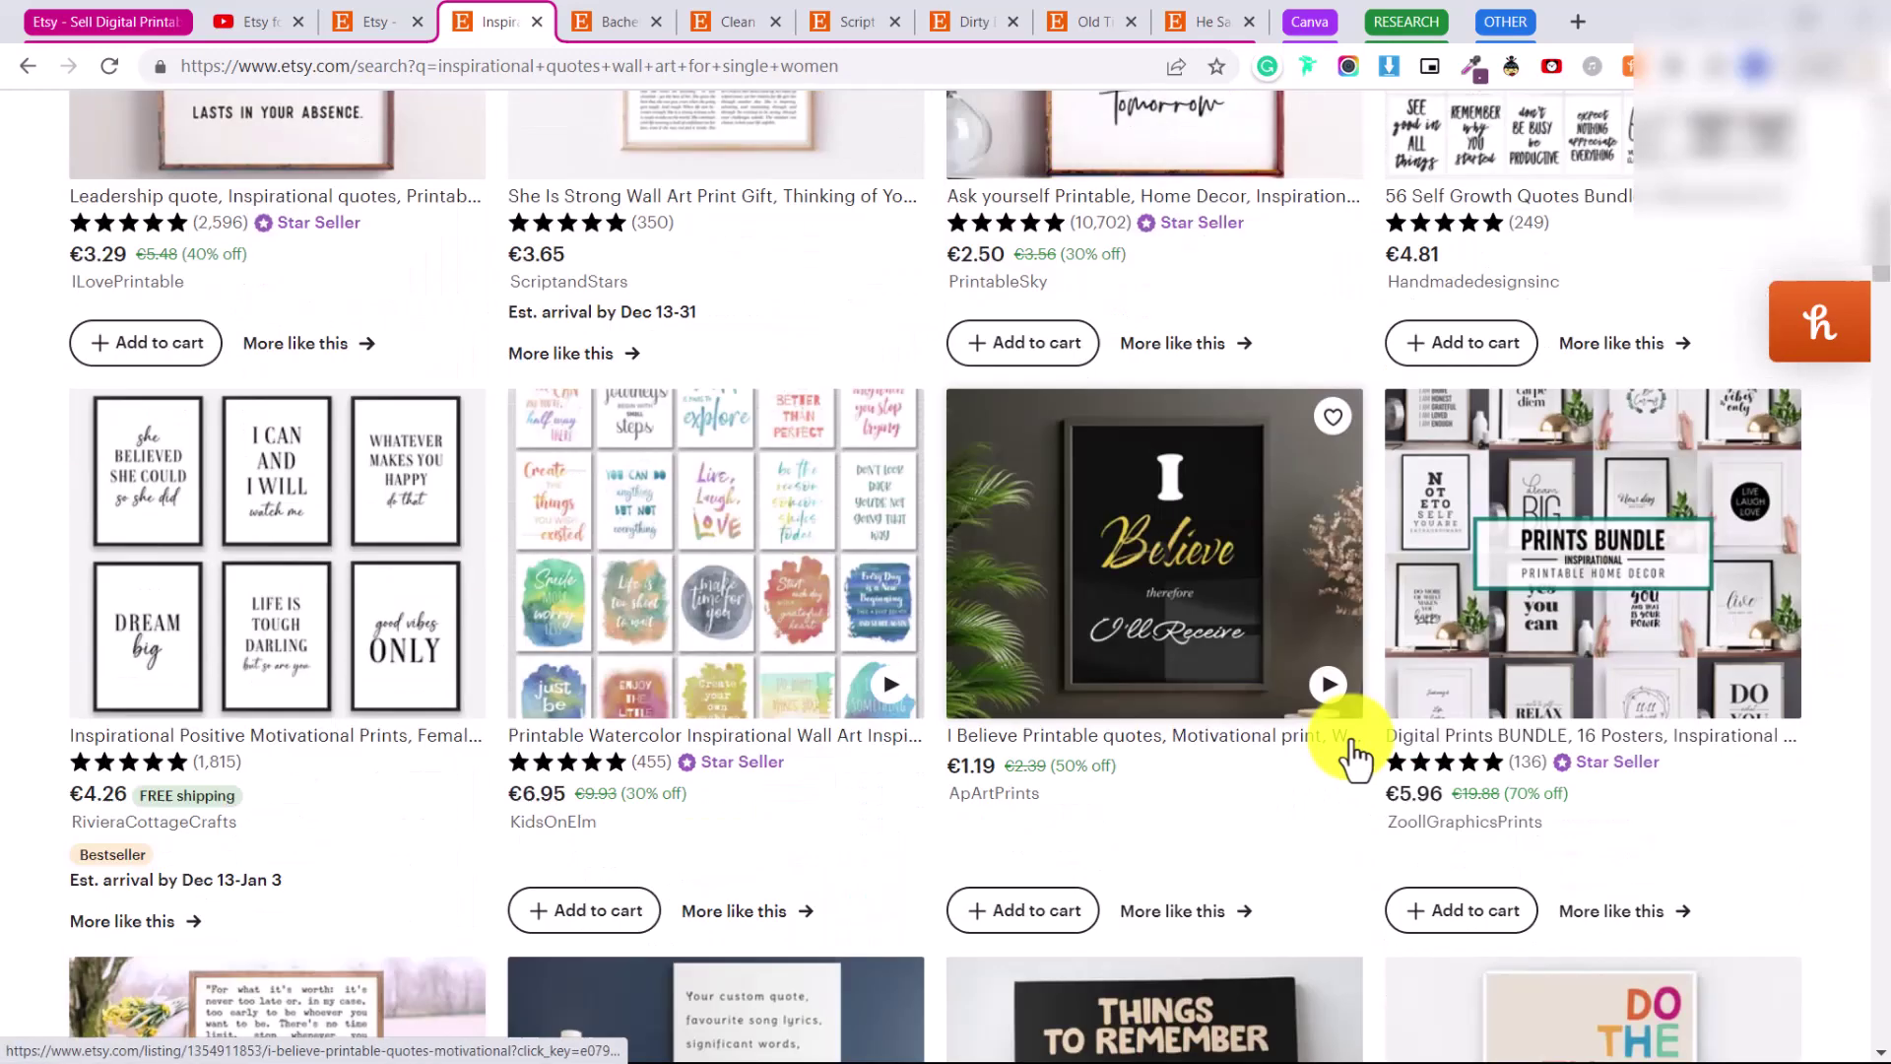
scroll(1537, 872, up, 16)
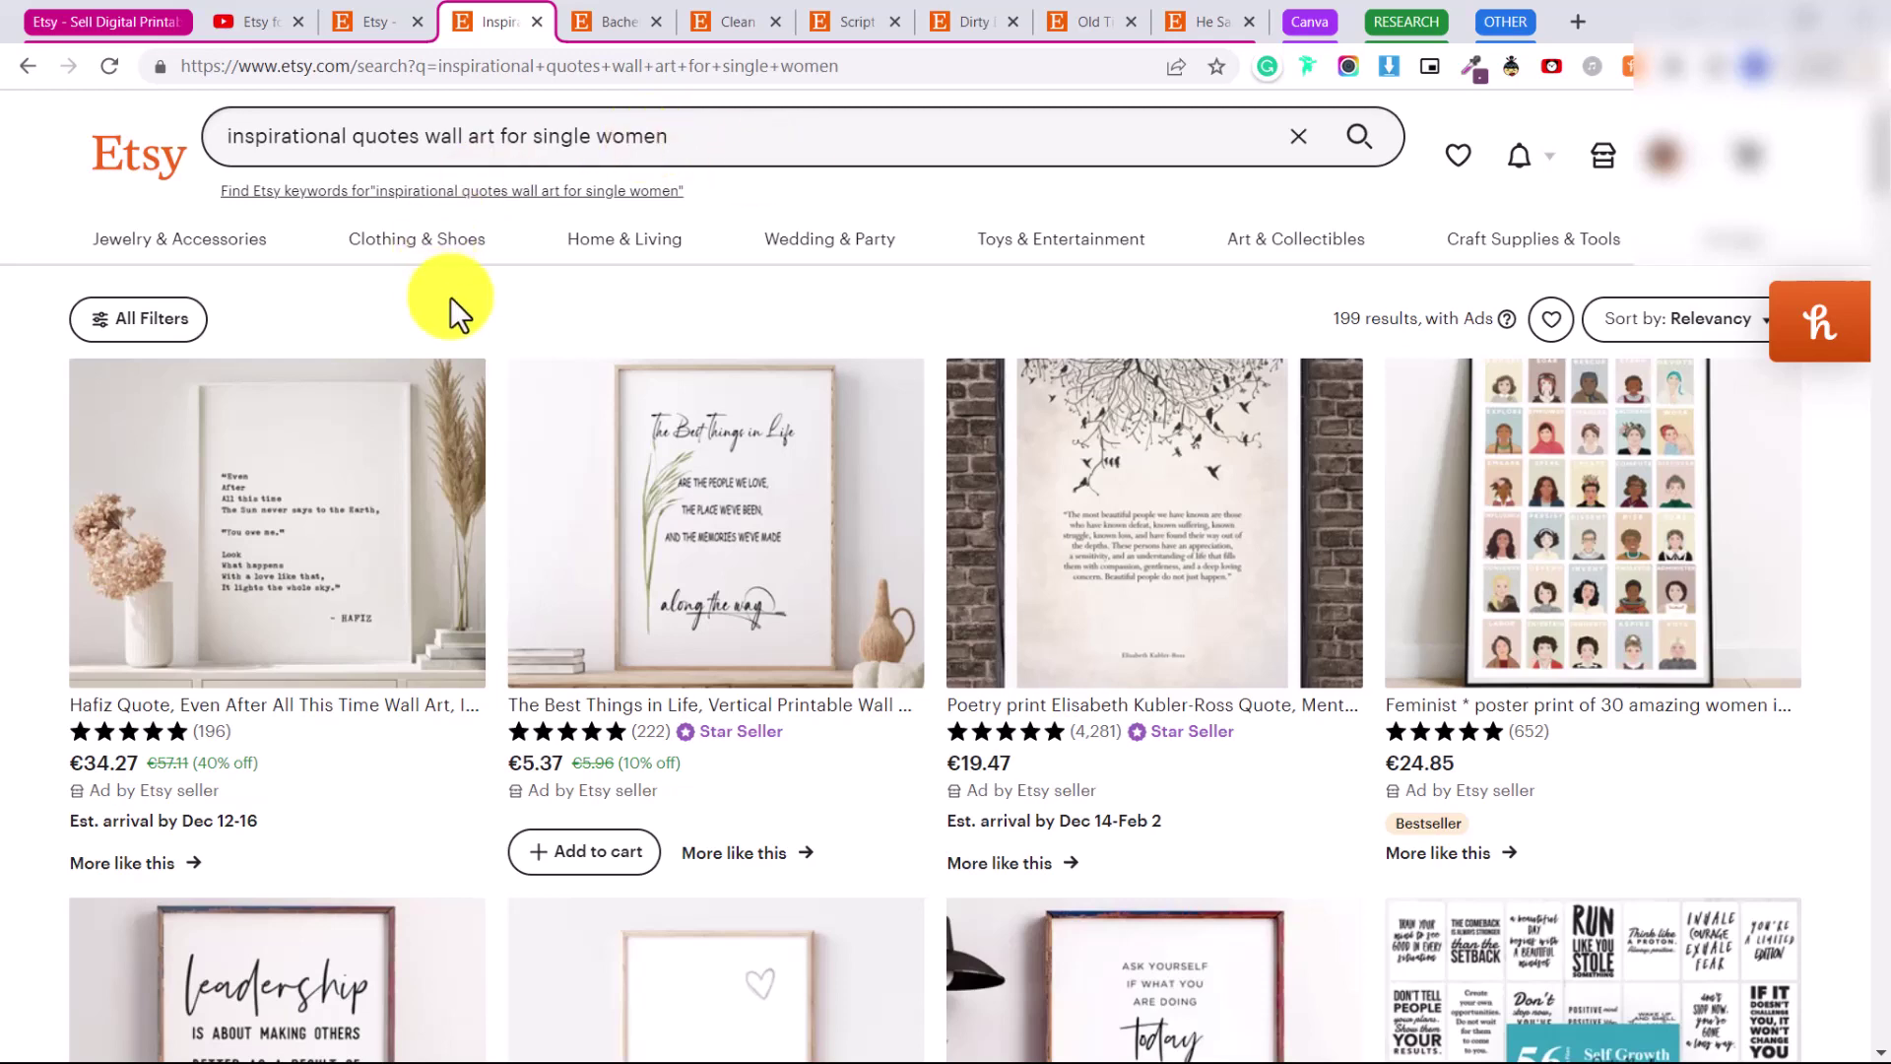
- Browse the already opened Etsy results for "bachelorette party games"
click(605, 21)
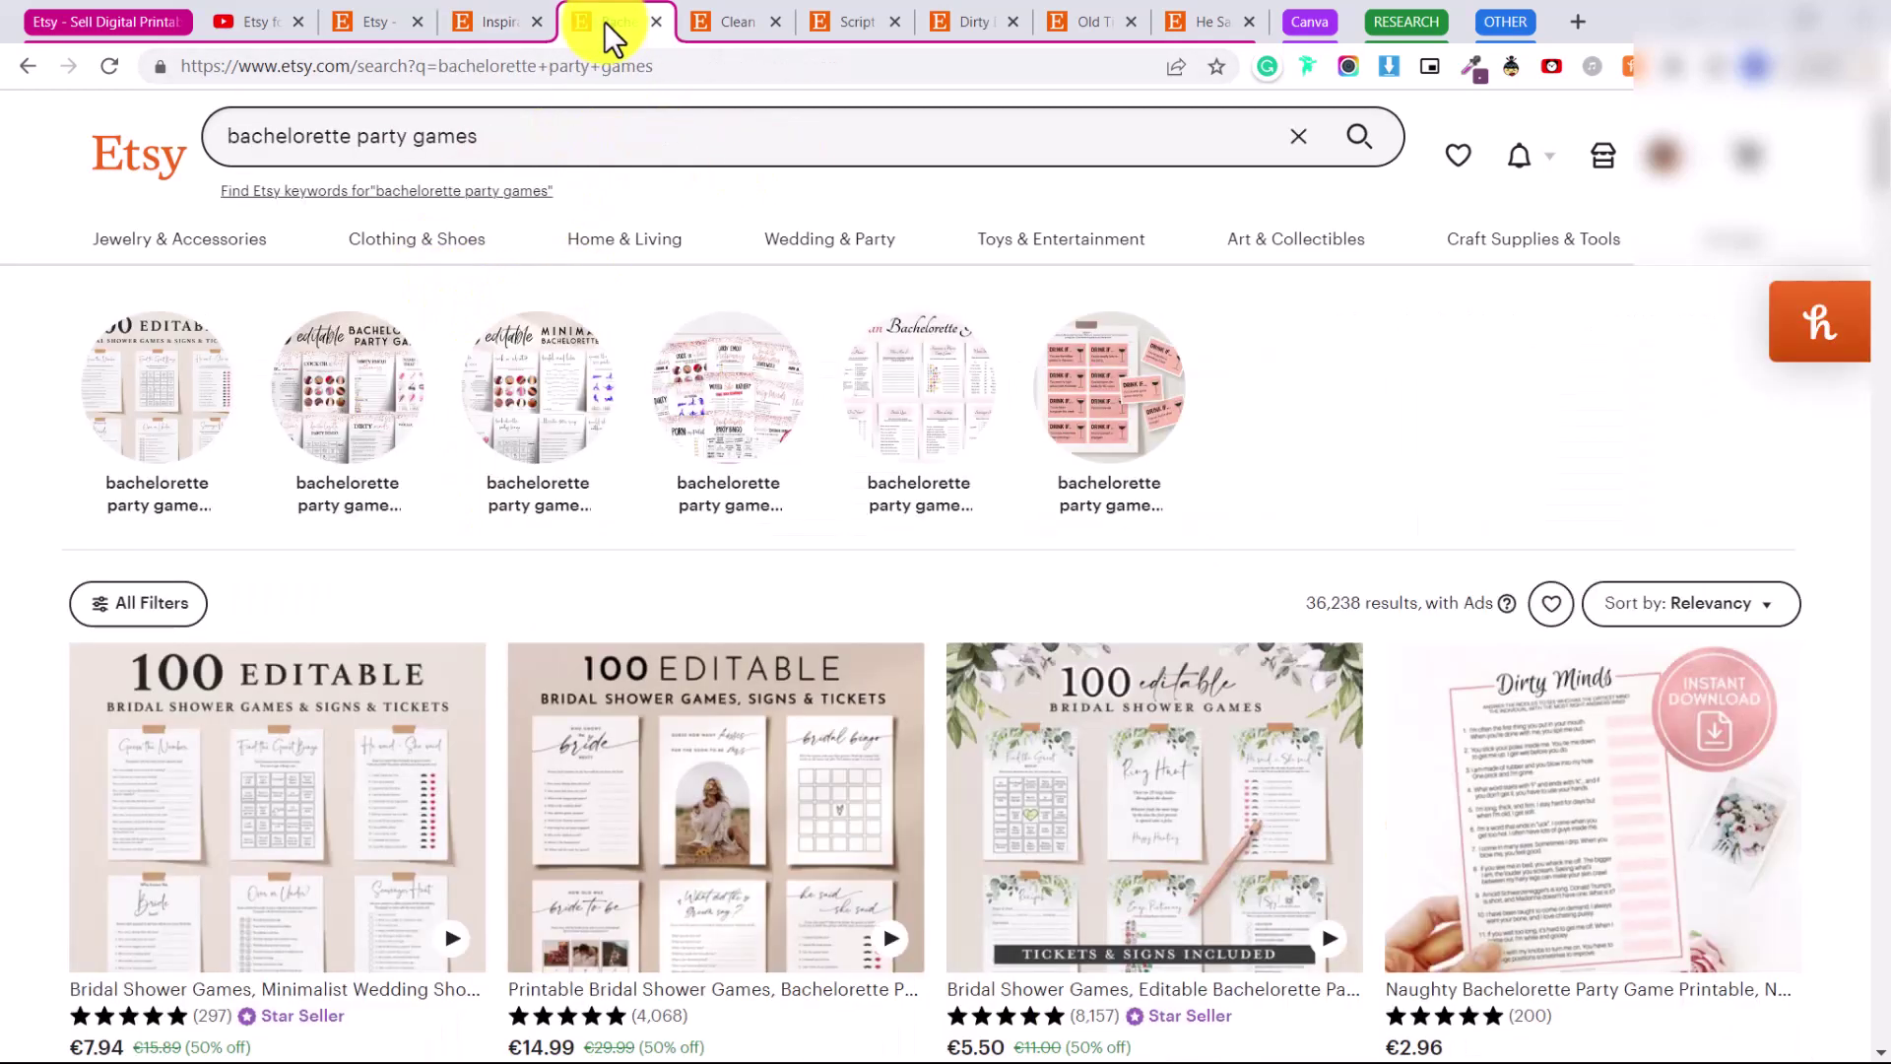
mouse_move(1141, 266)
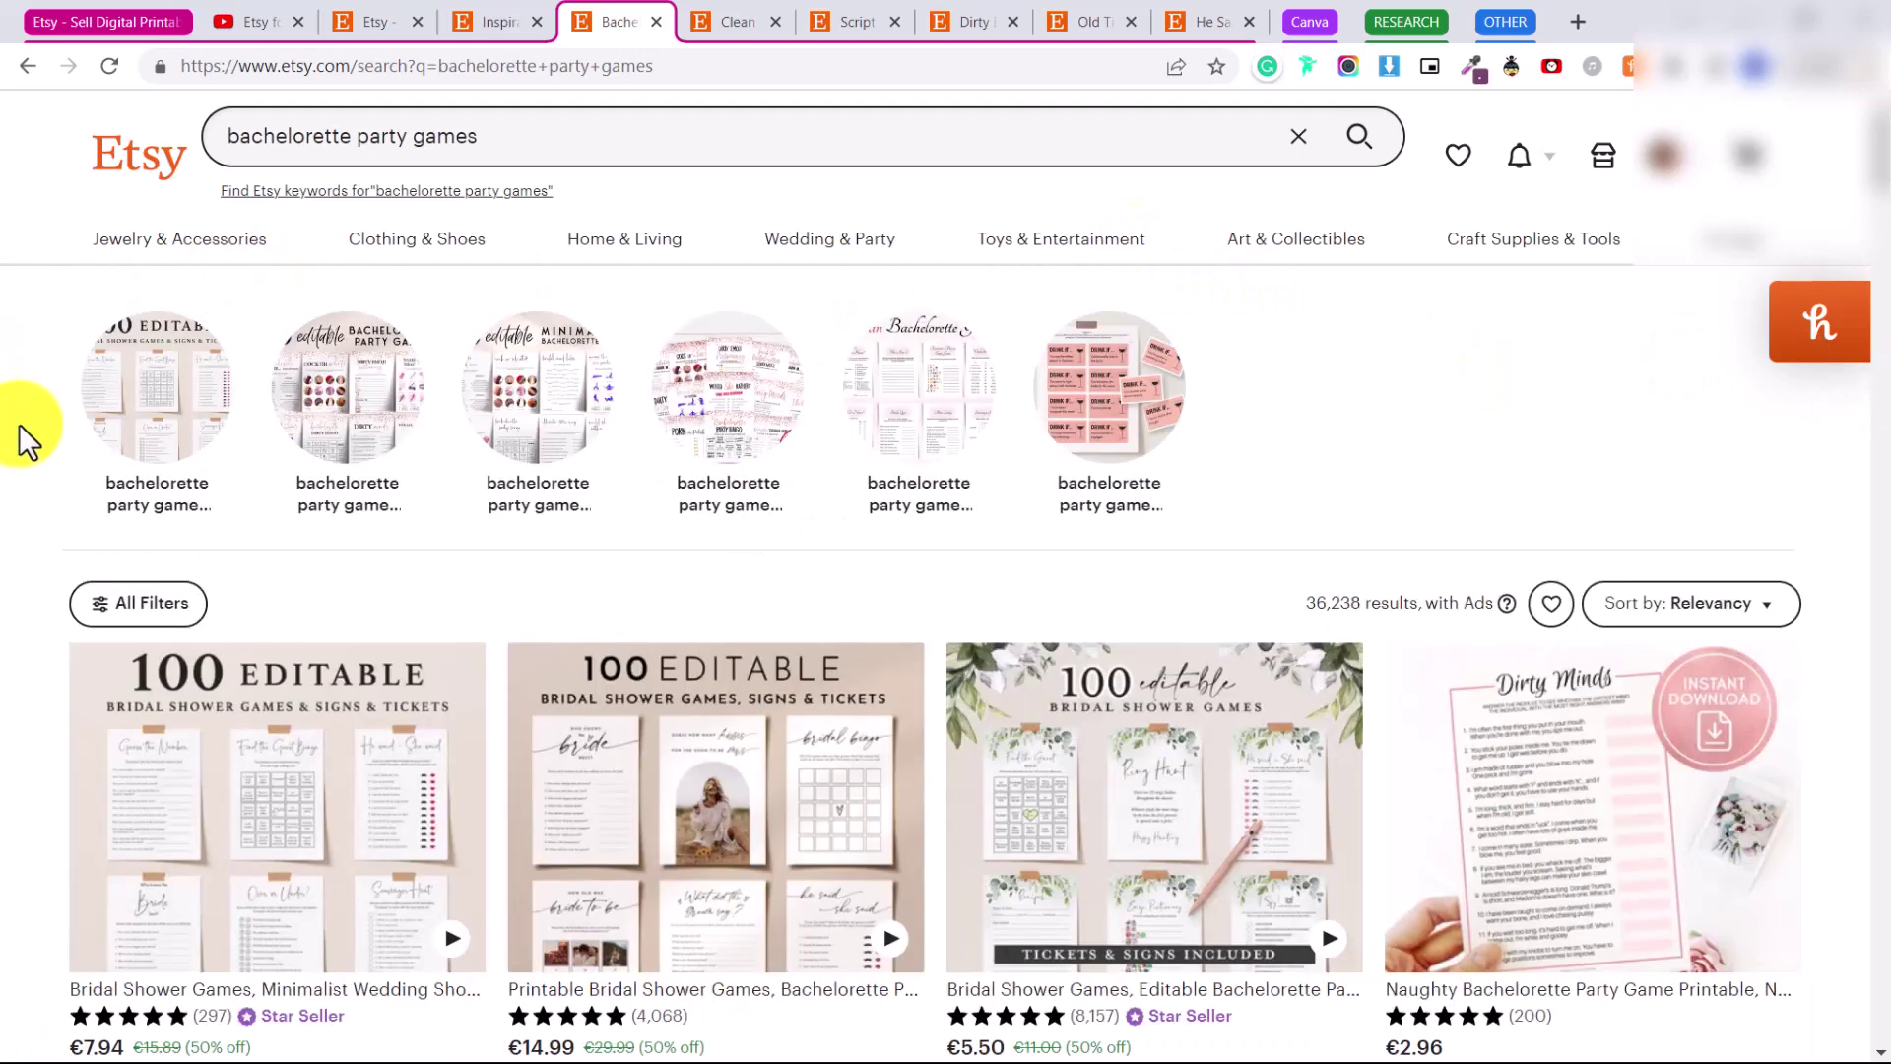
scroll(930, 658, down, 5)
scroll(930, 658, down, 3)
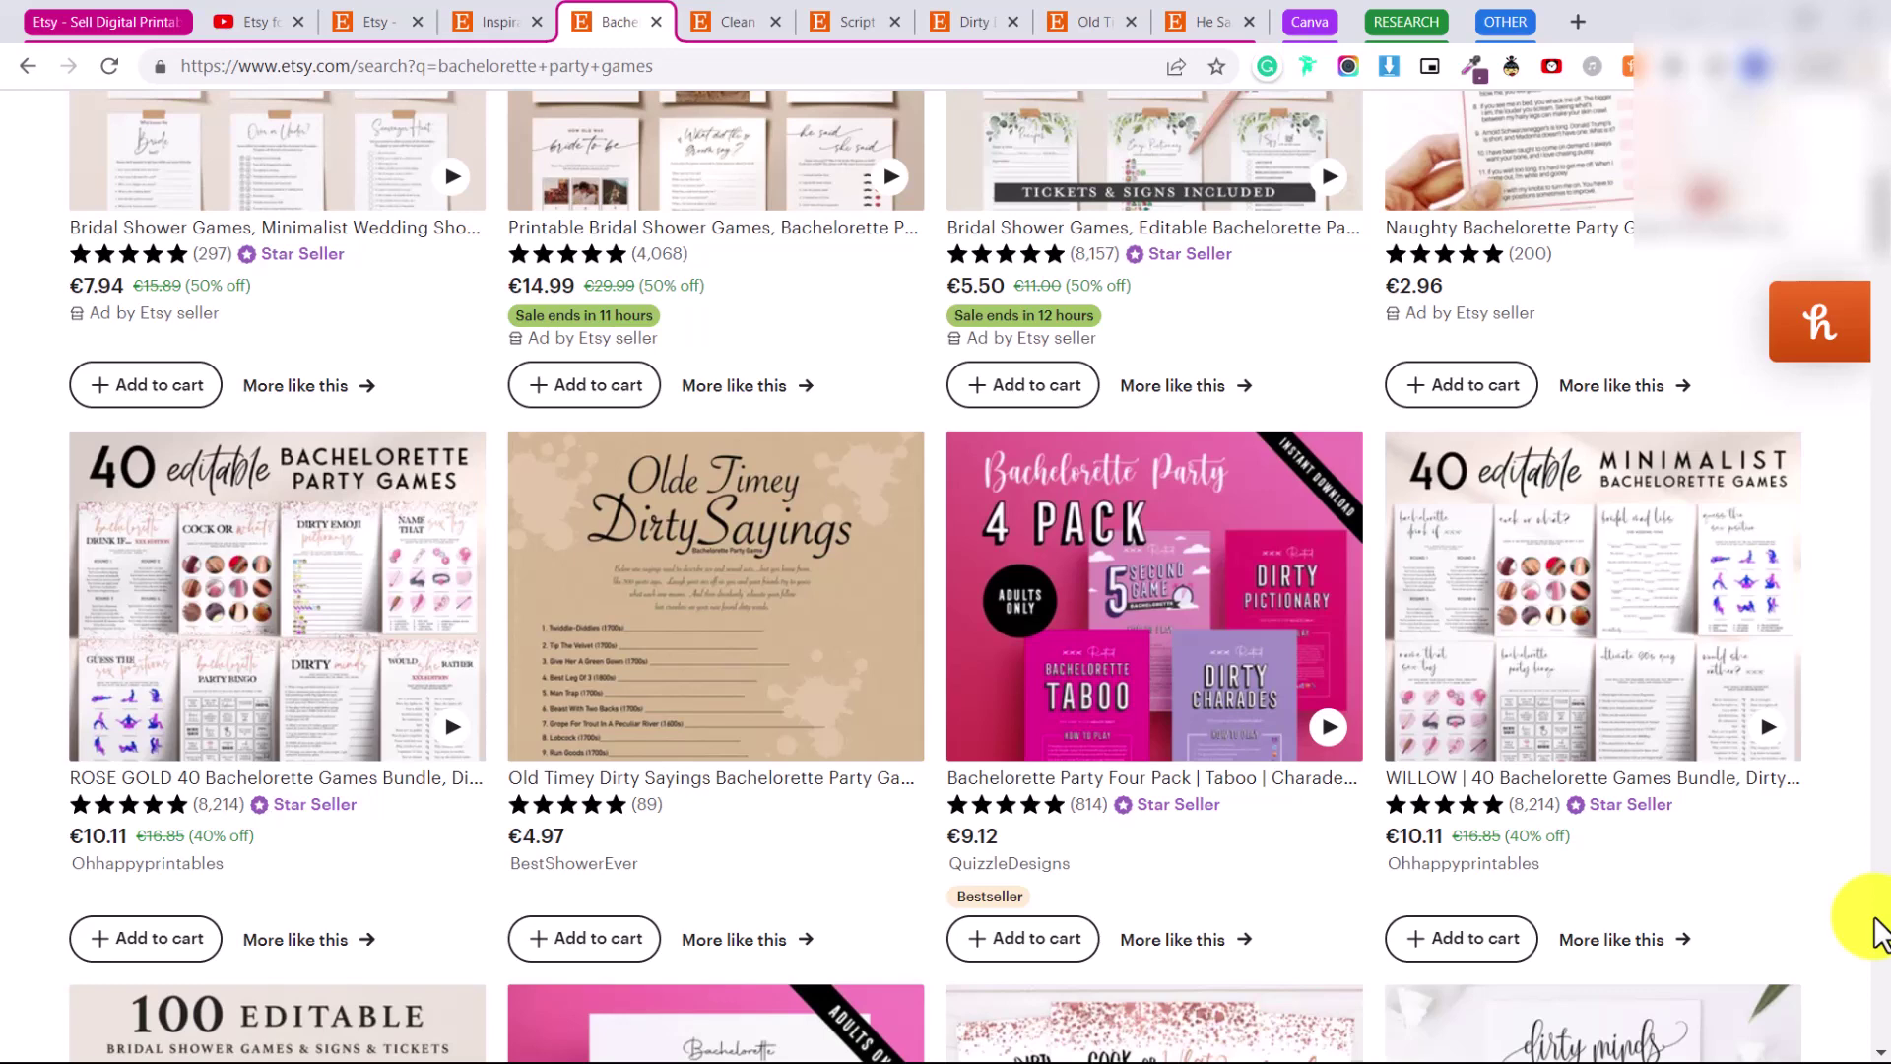
- Narrow the bachelorette niche by searching for "clean bachelorette party games"
scroll(1877, 931, up, 8)
click(222, 143)
text(clean)
key(Return)
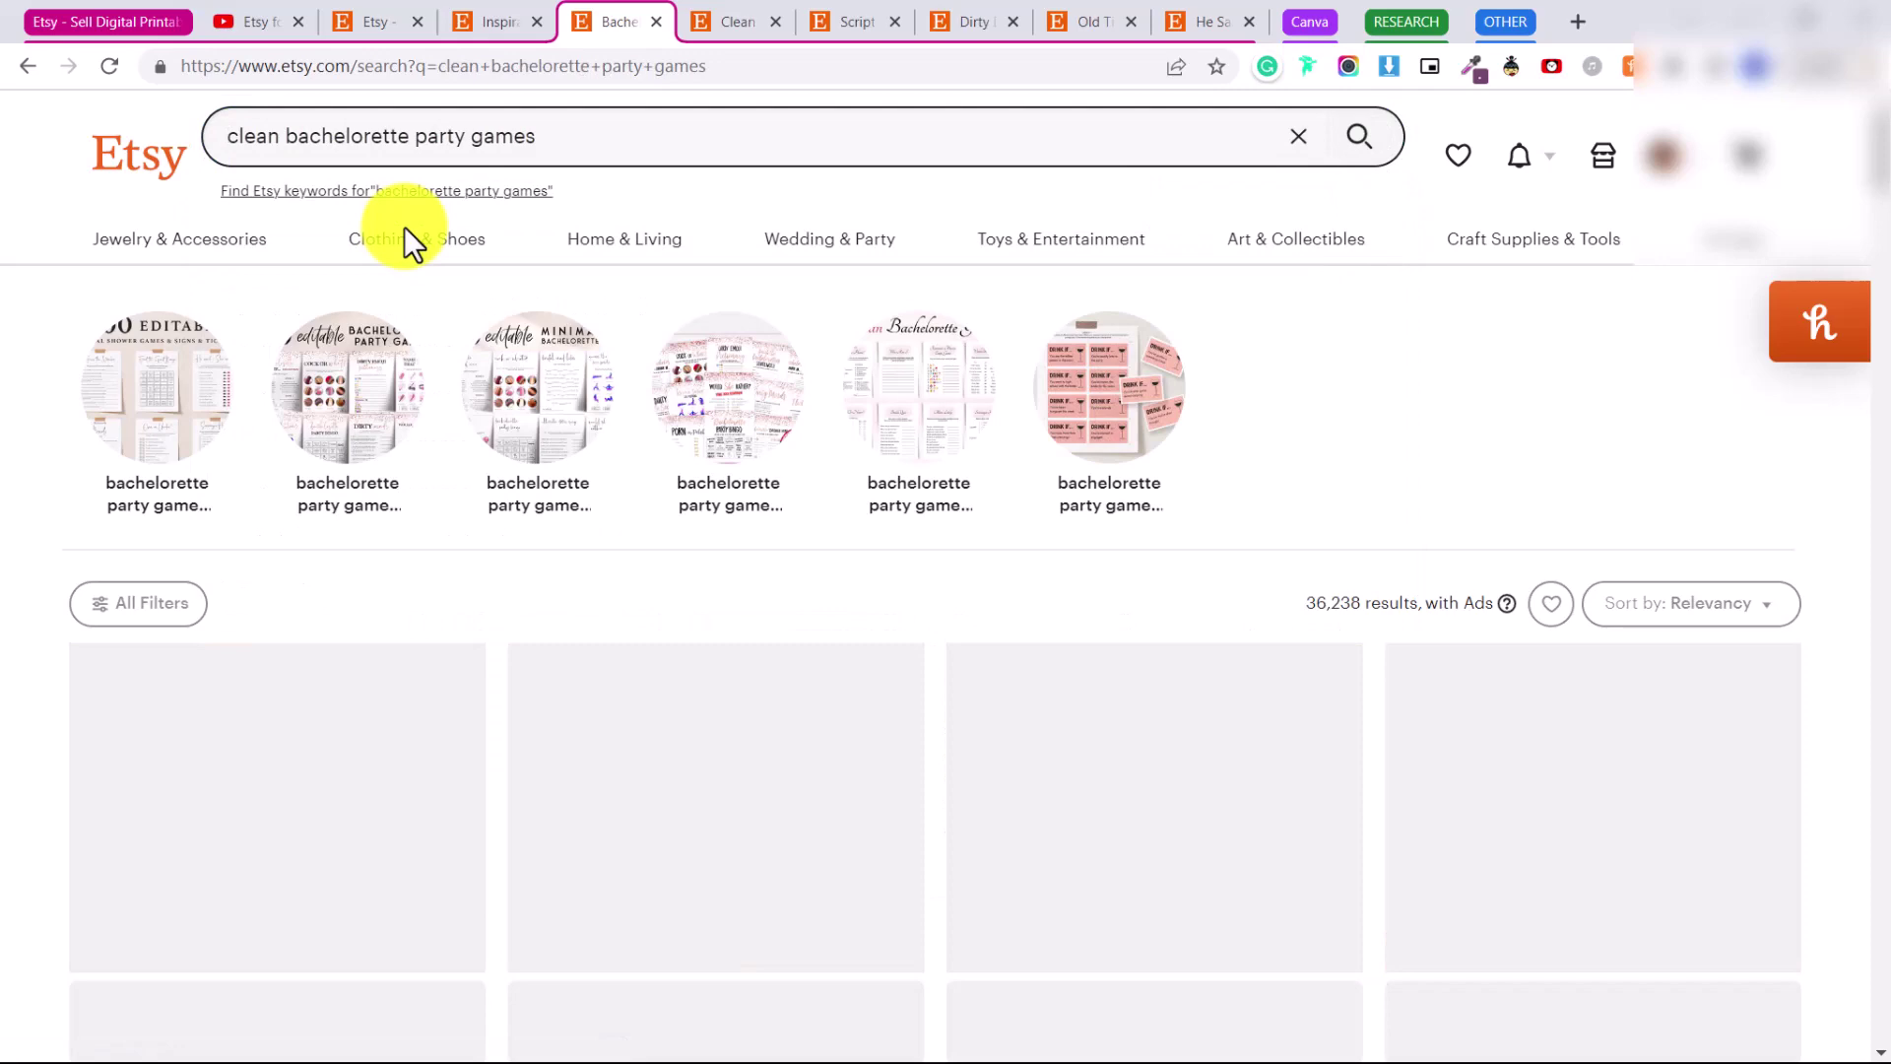
- Open the DreamLightPrintables listing "8 Clean Bachelorette Party Games" and view its preview images, including the Romantic Movies Emoji Game
scroll(1267, 794, down, 6)
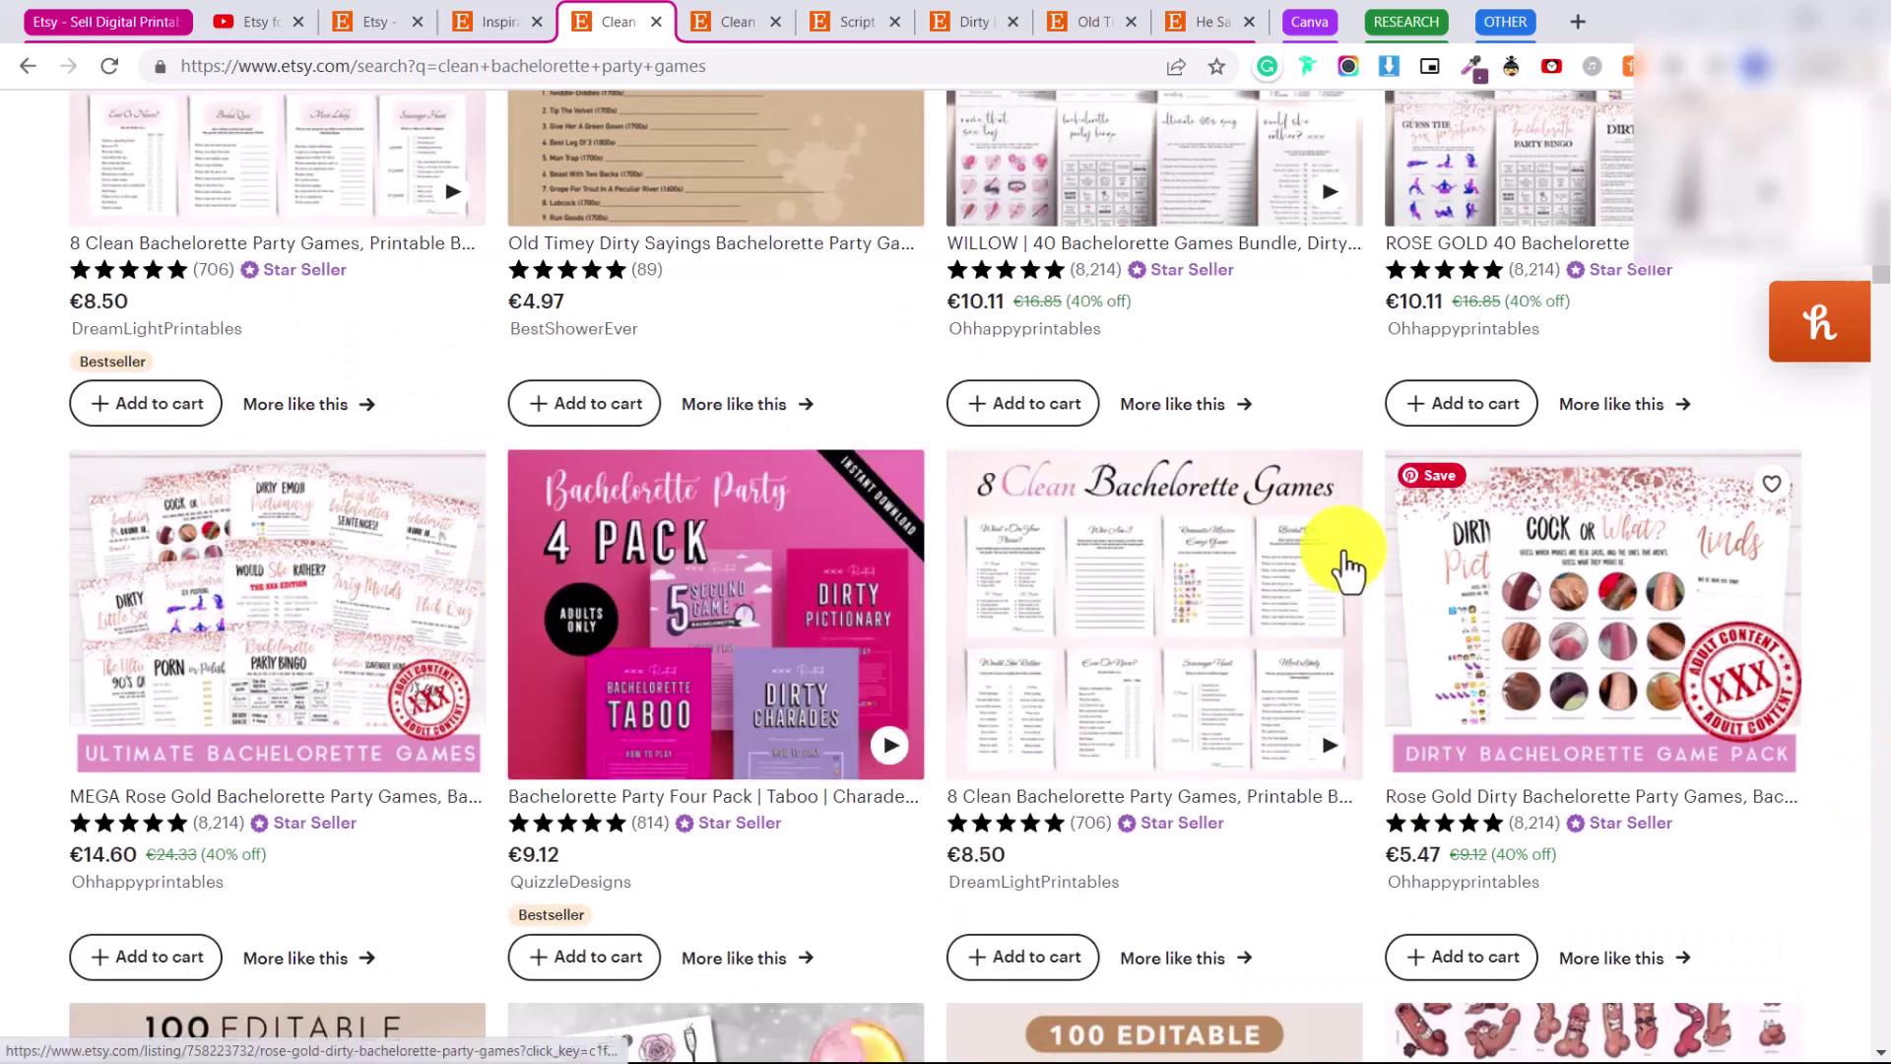
click(1258, 603)
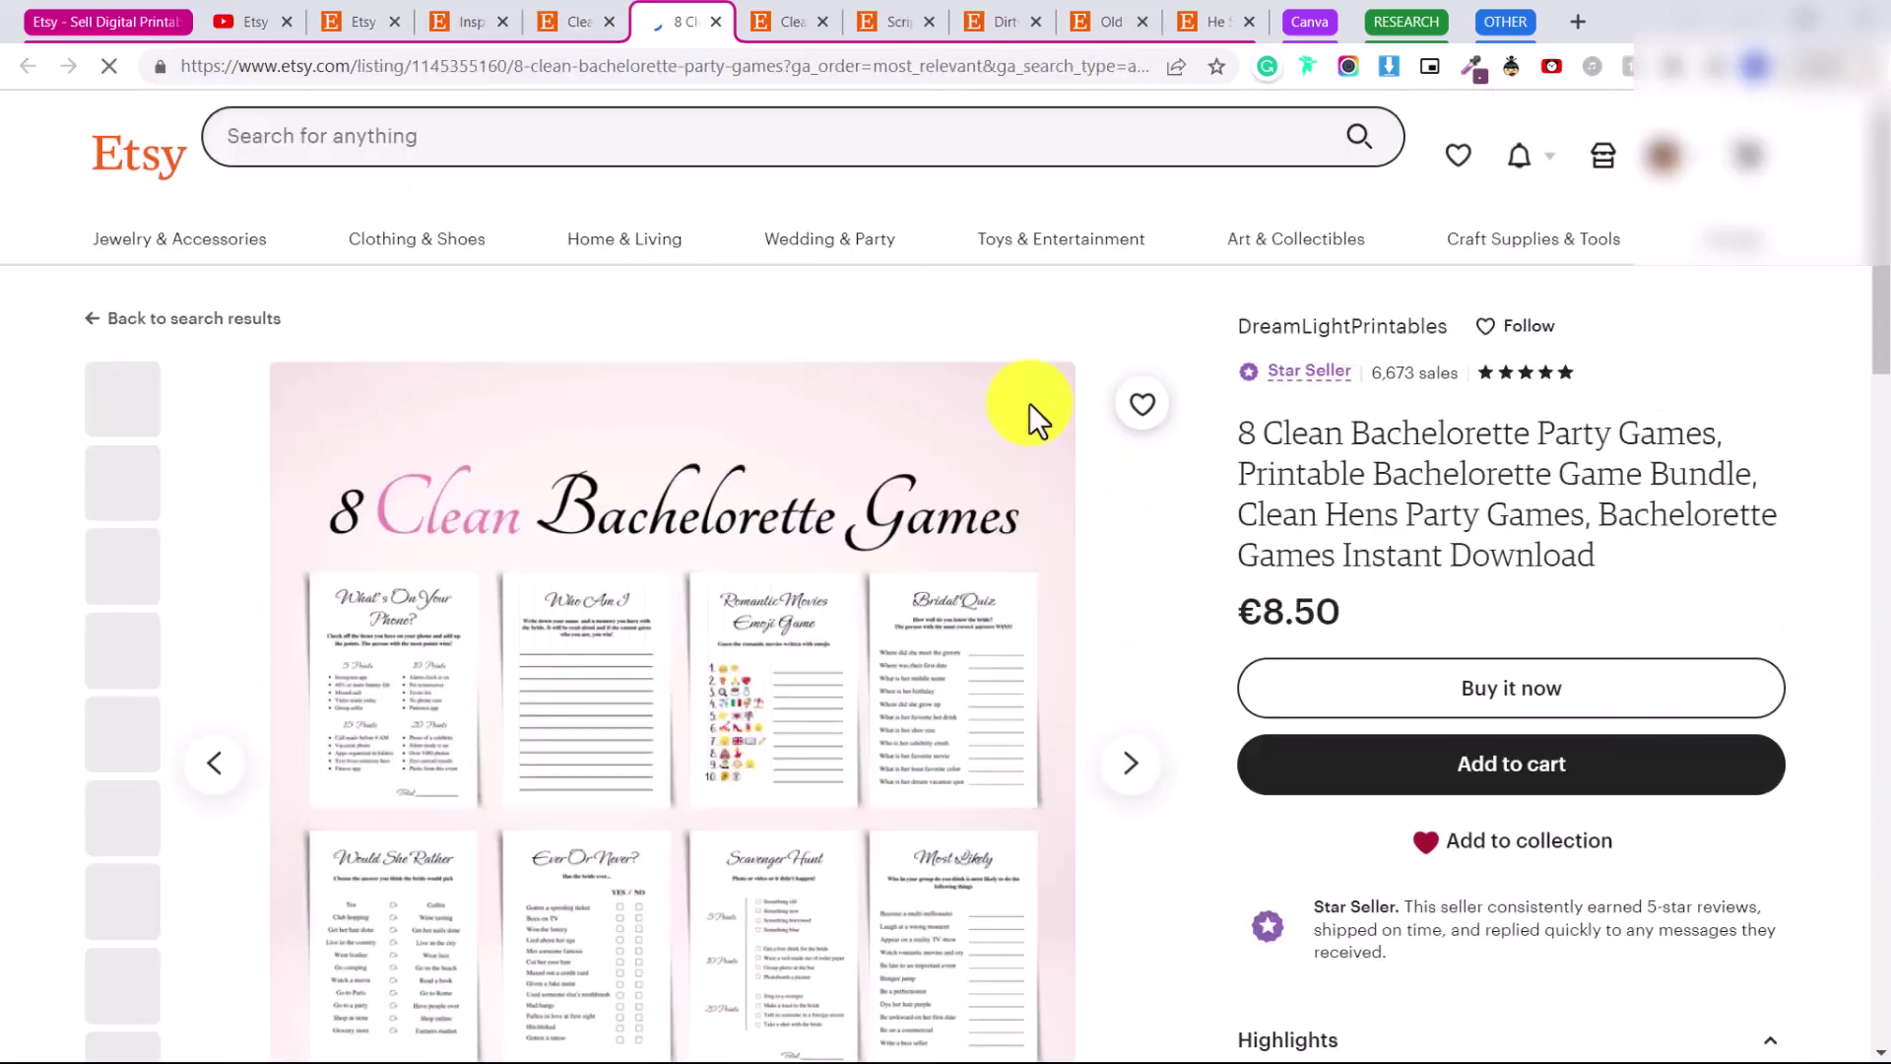
scroll(531, 513, down, 3)
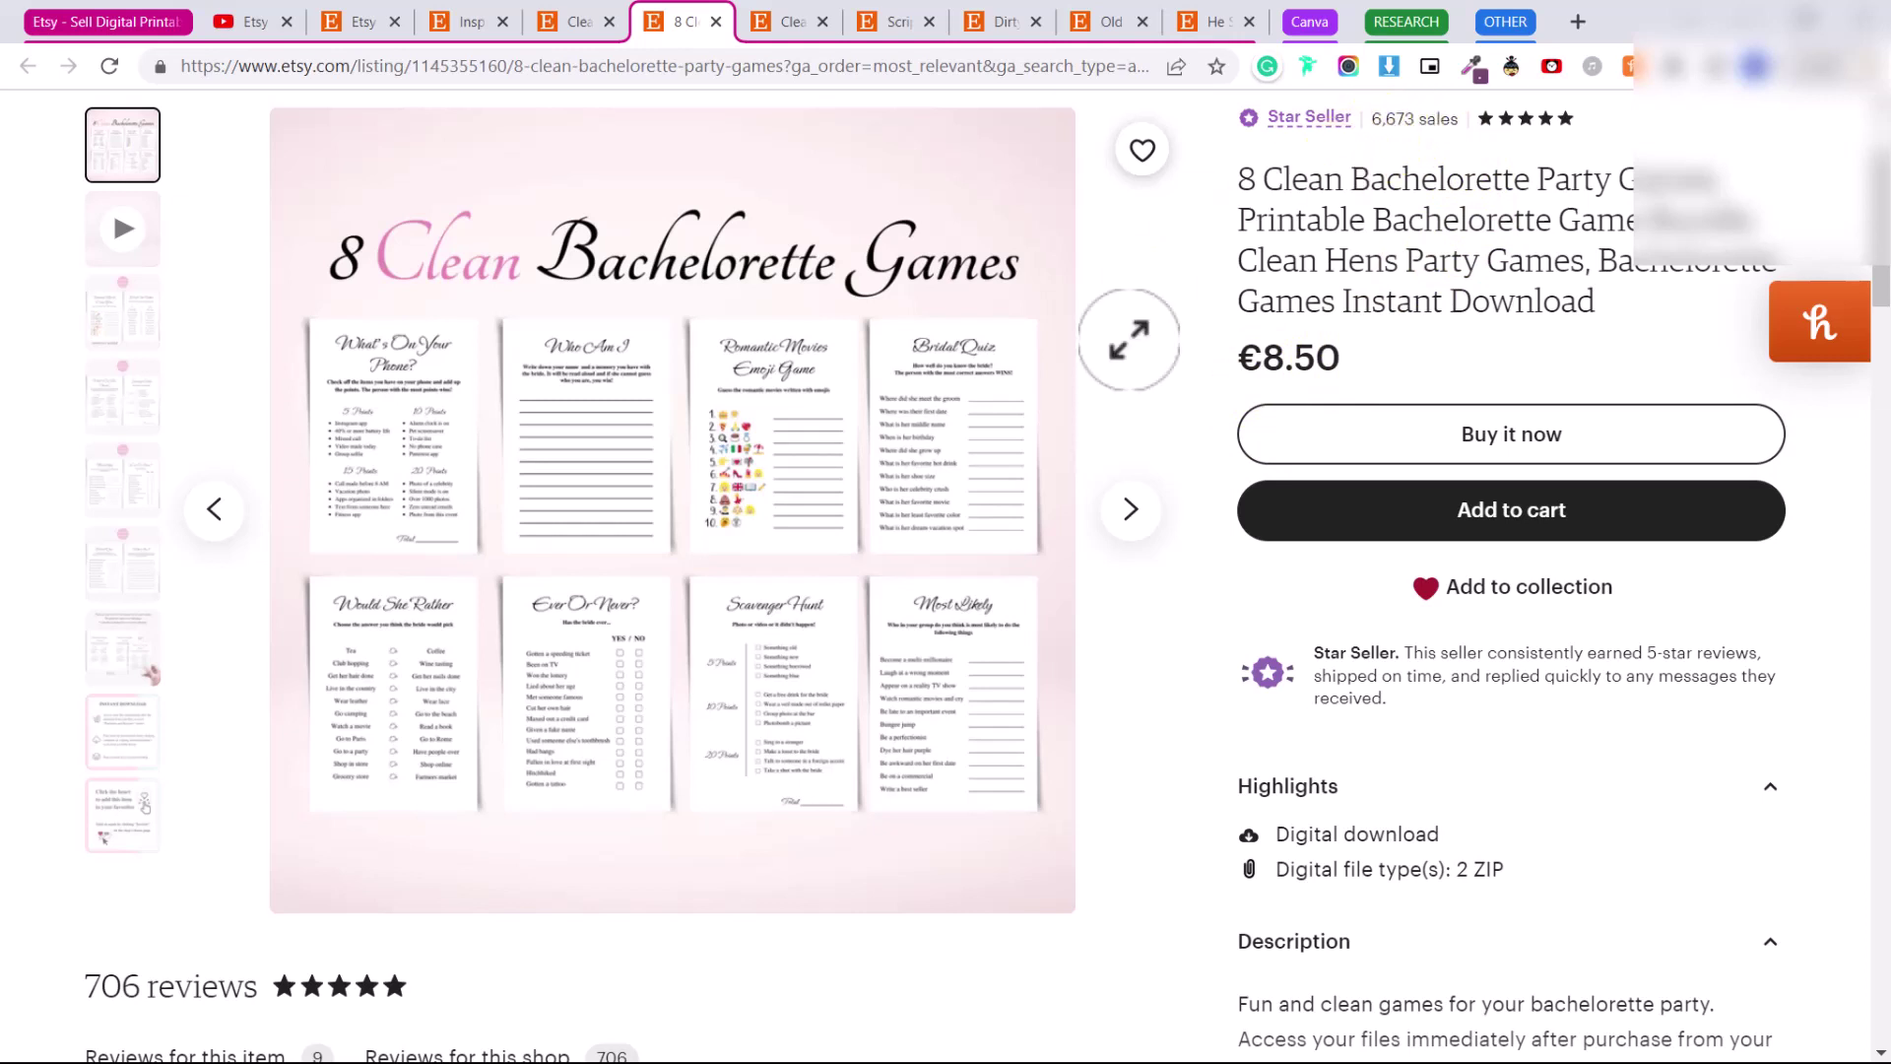
click(122, 313)
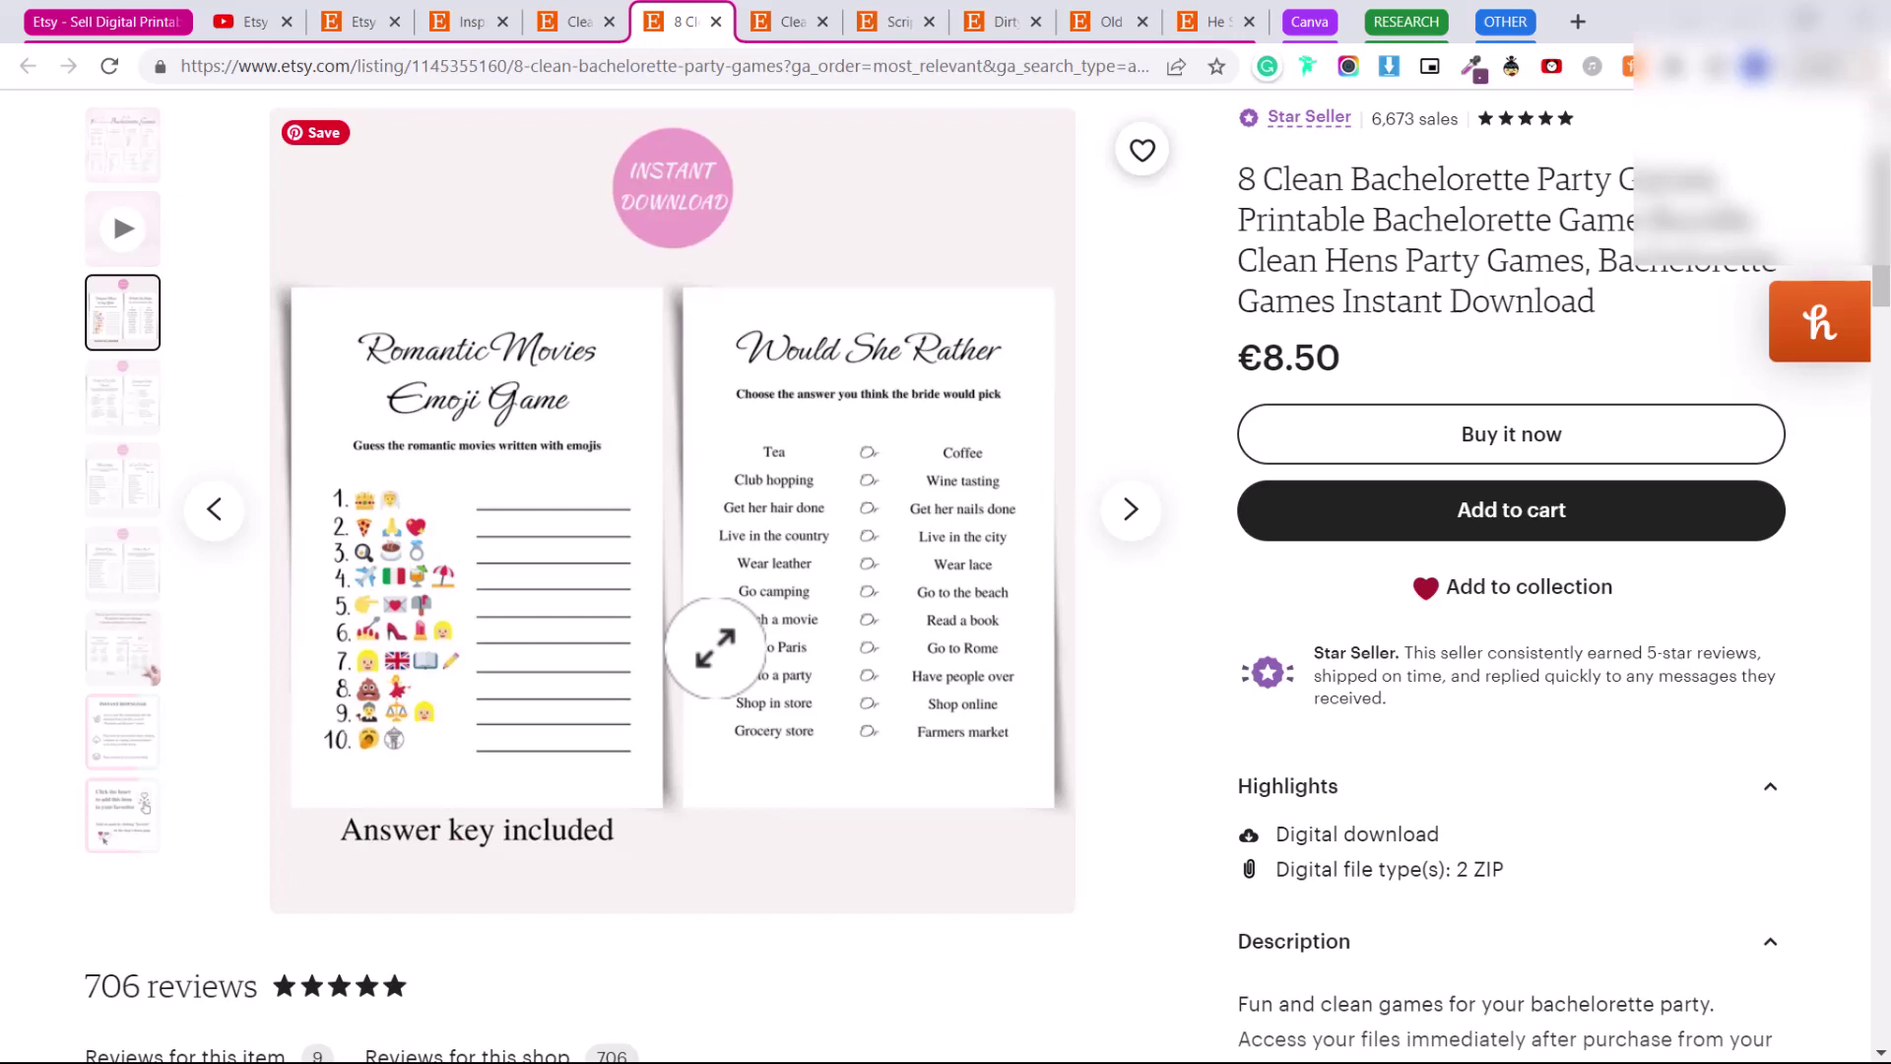
click(99, 157)
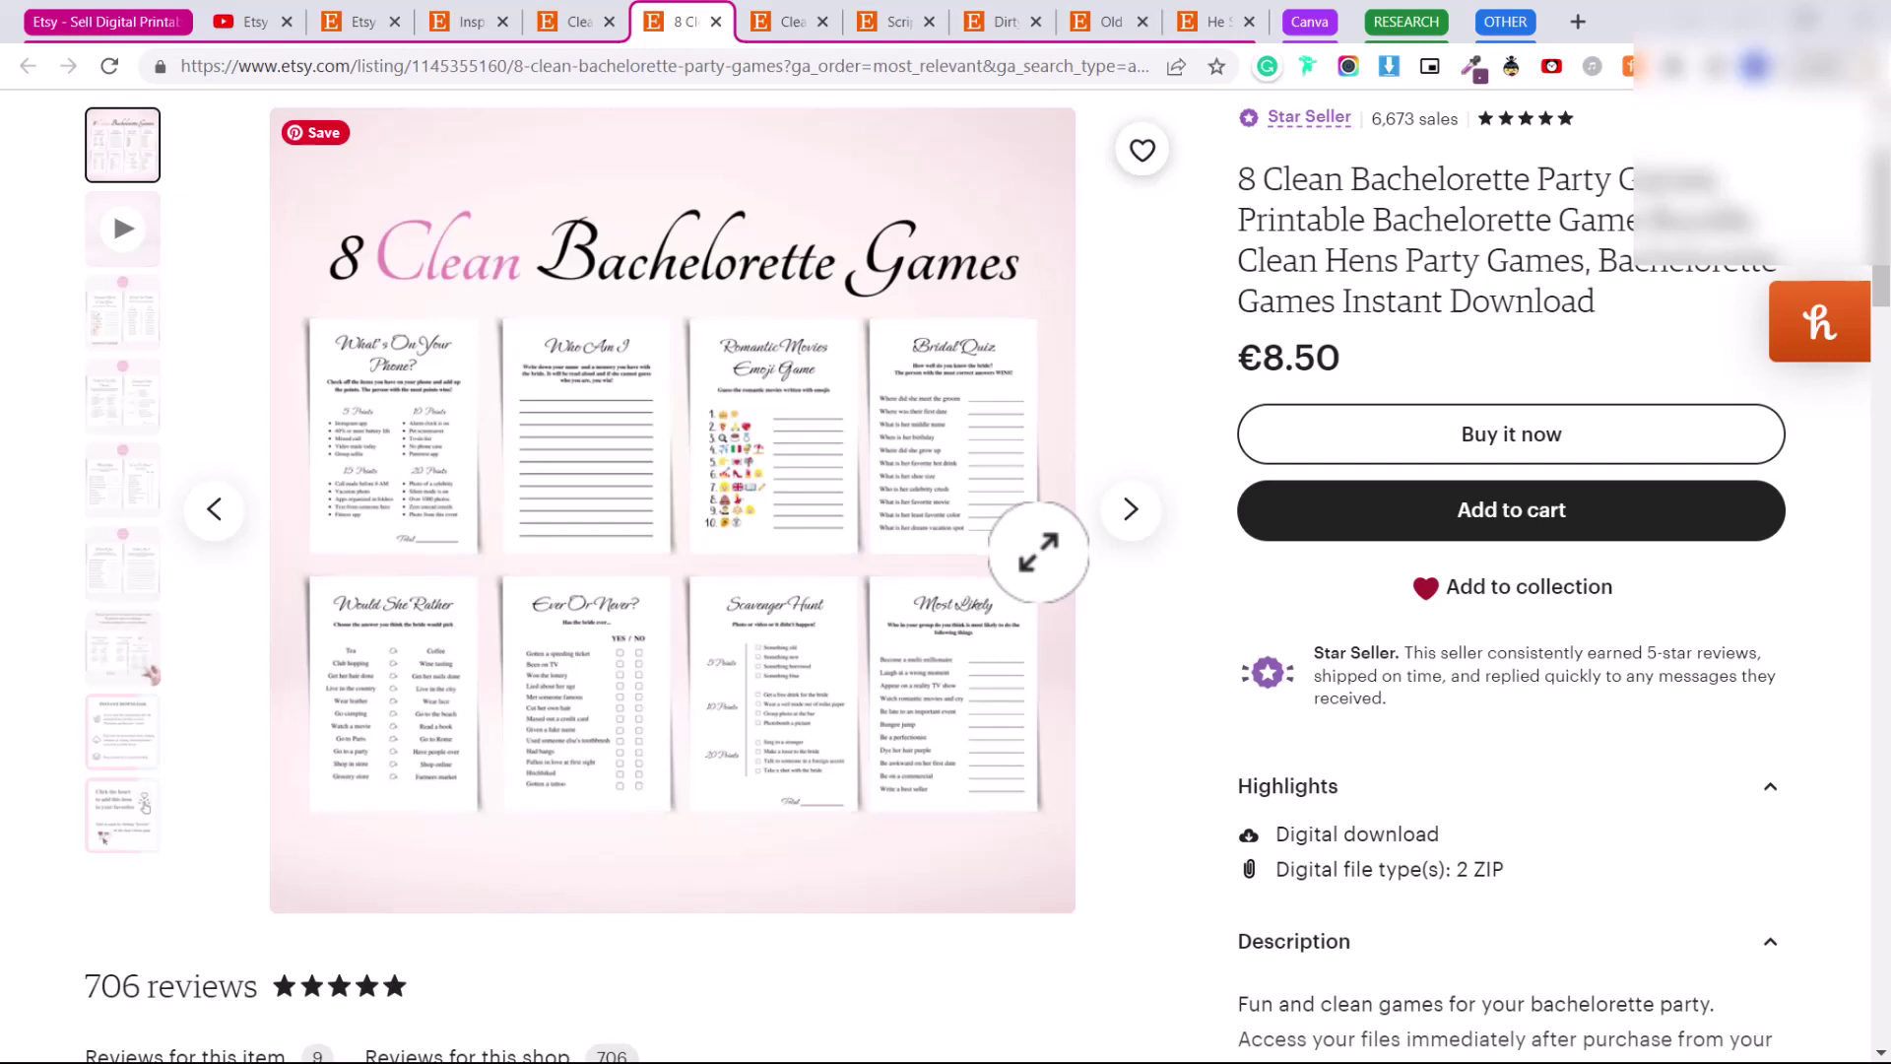
- Examine the opened Script Dirty Minds Game Card and Dirty Emoji Pictionary listings
click(887, 20)
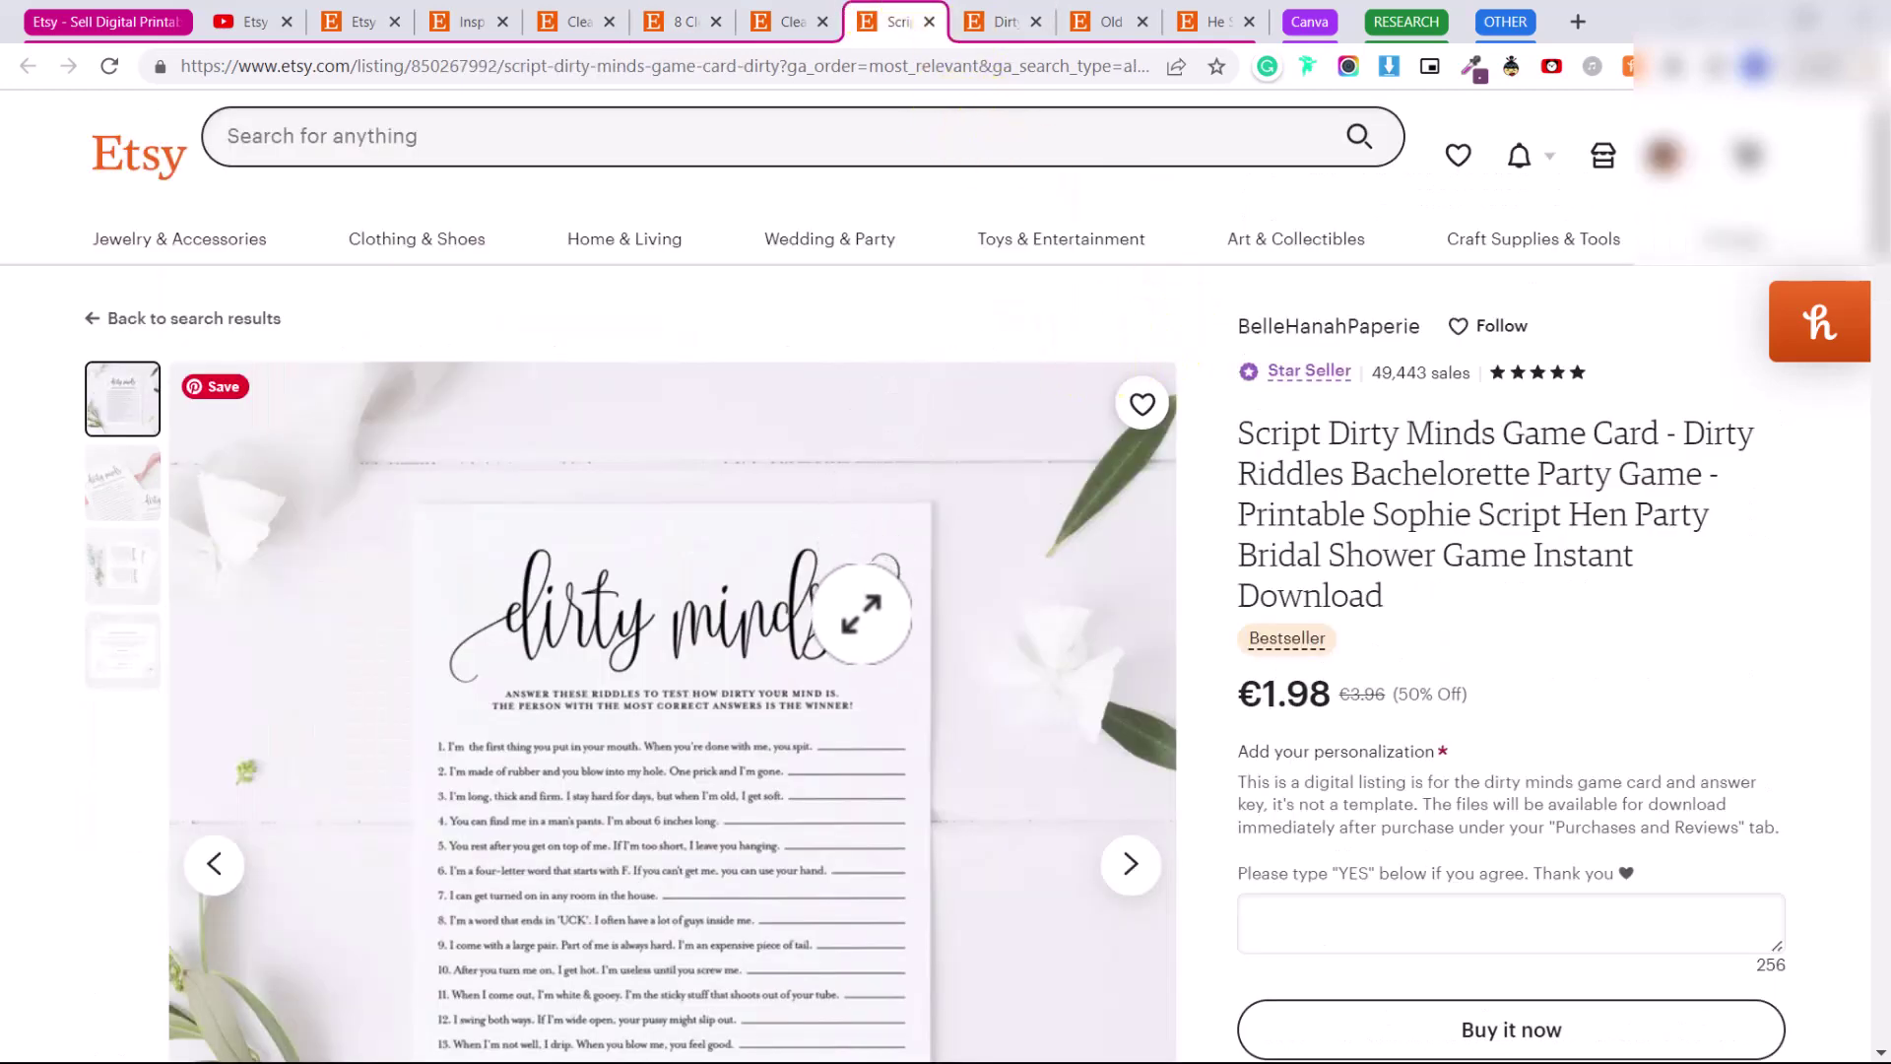
scroll(857, 591, down, 3)
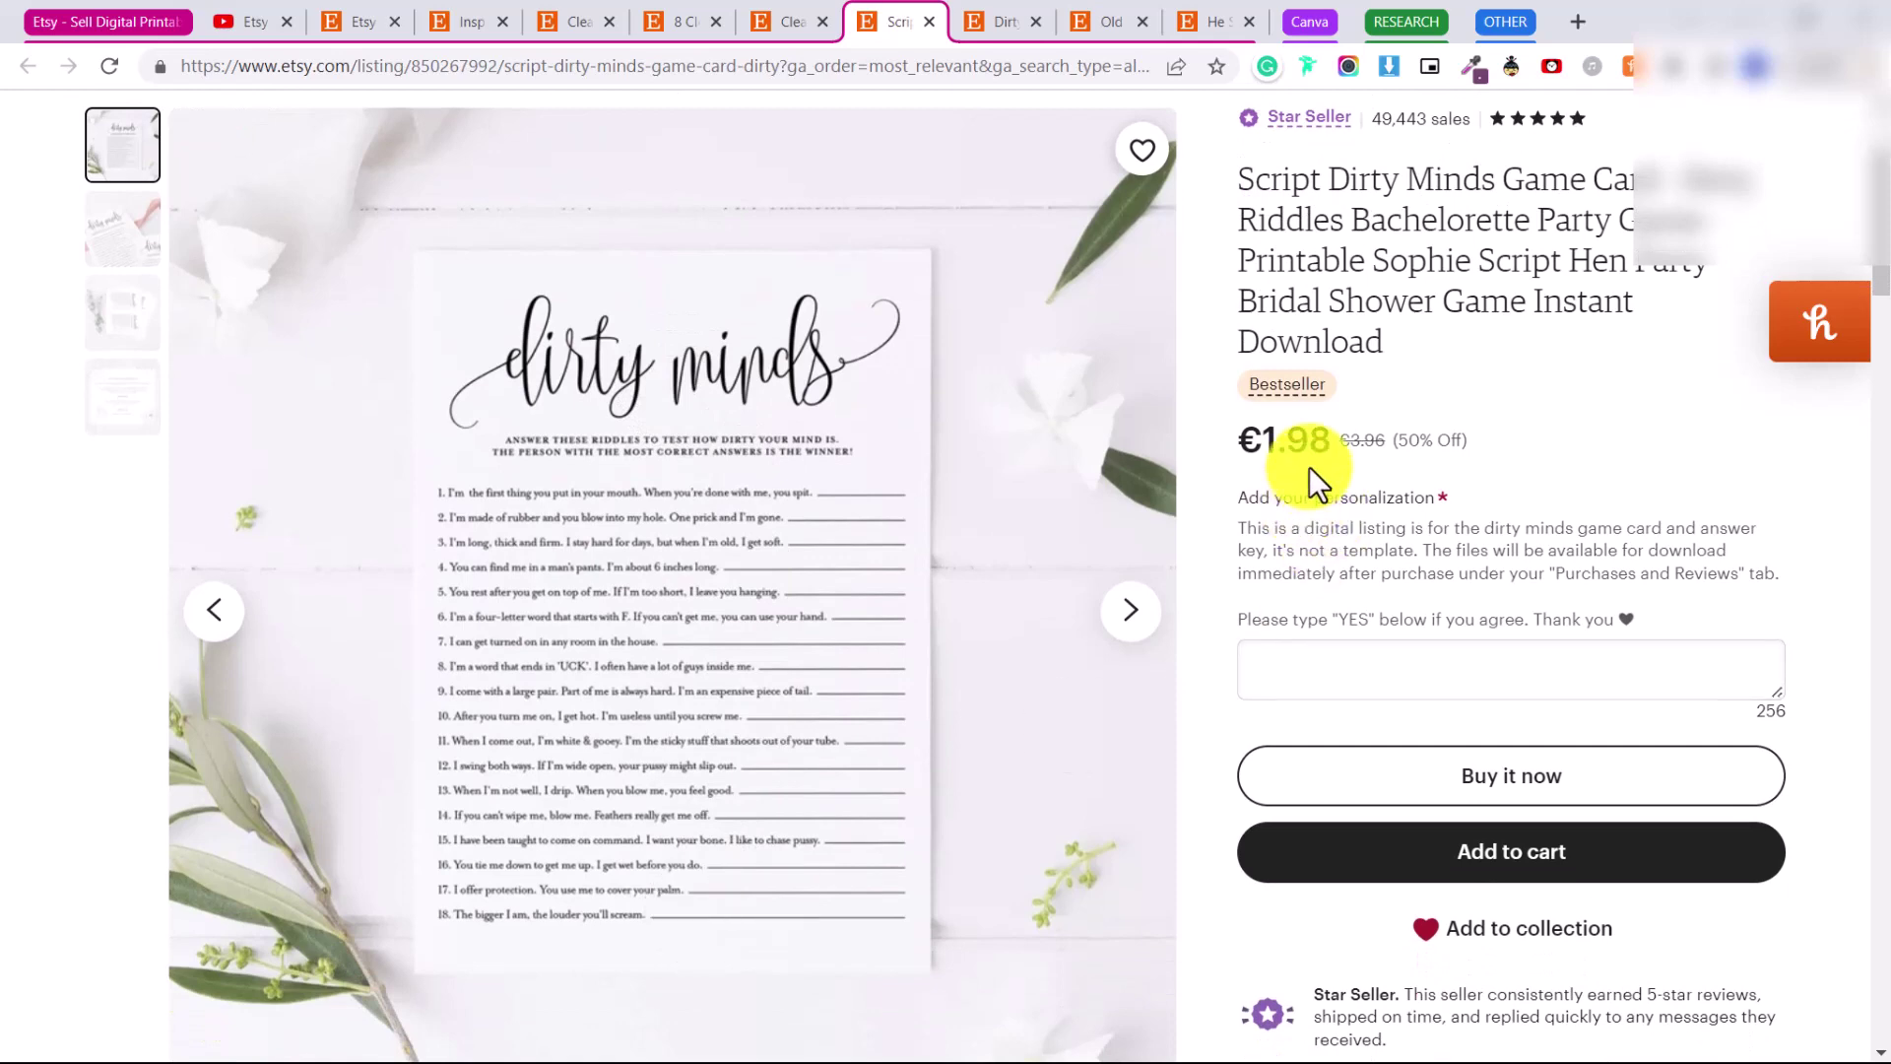
click(991, 26)
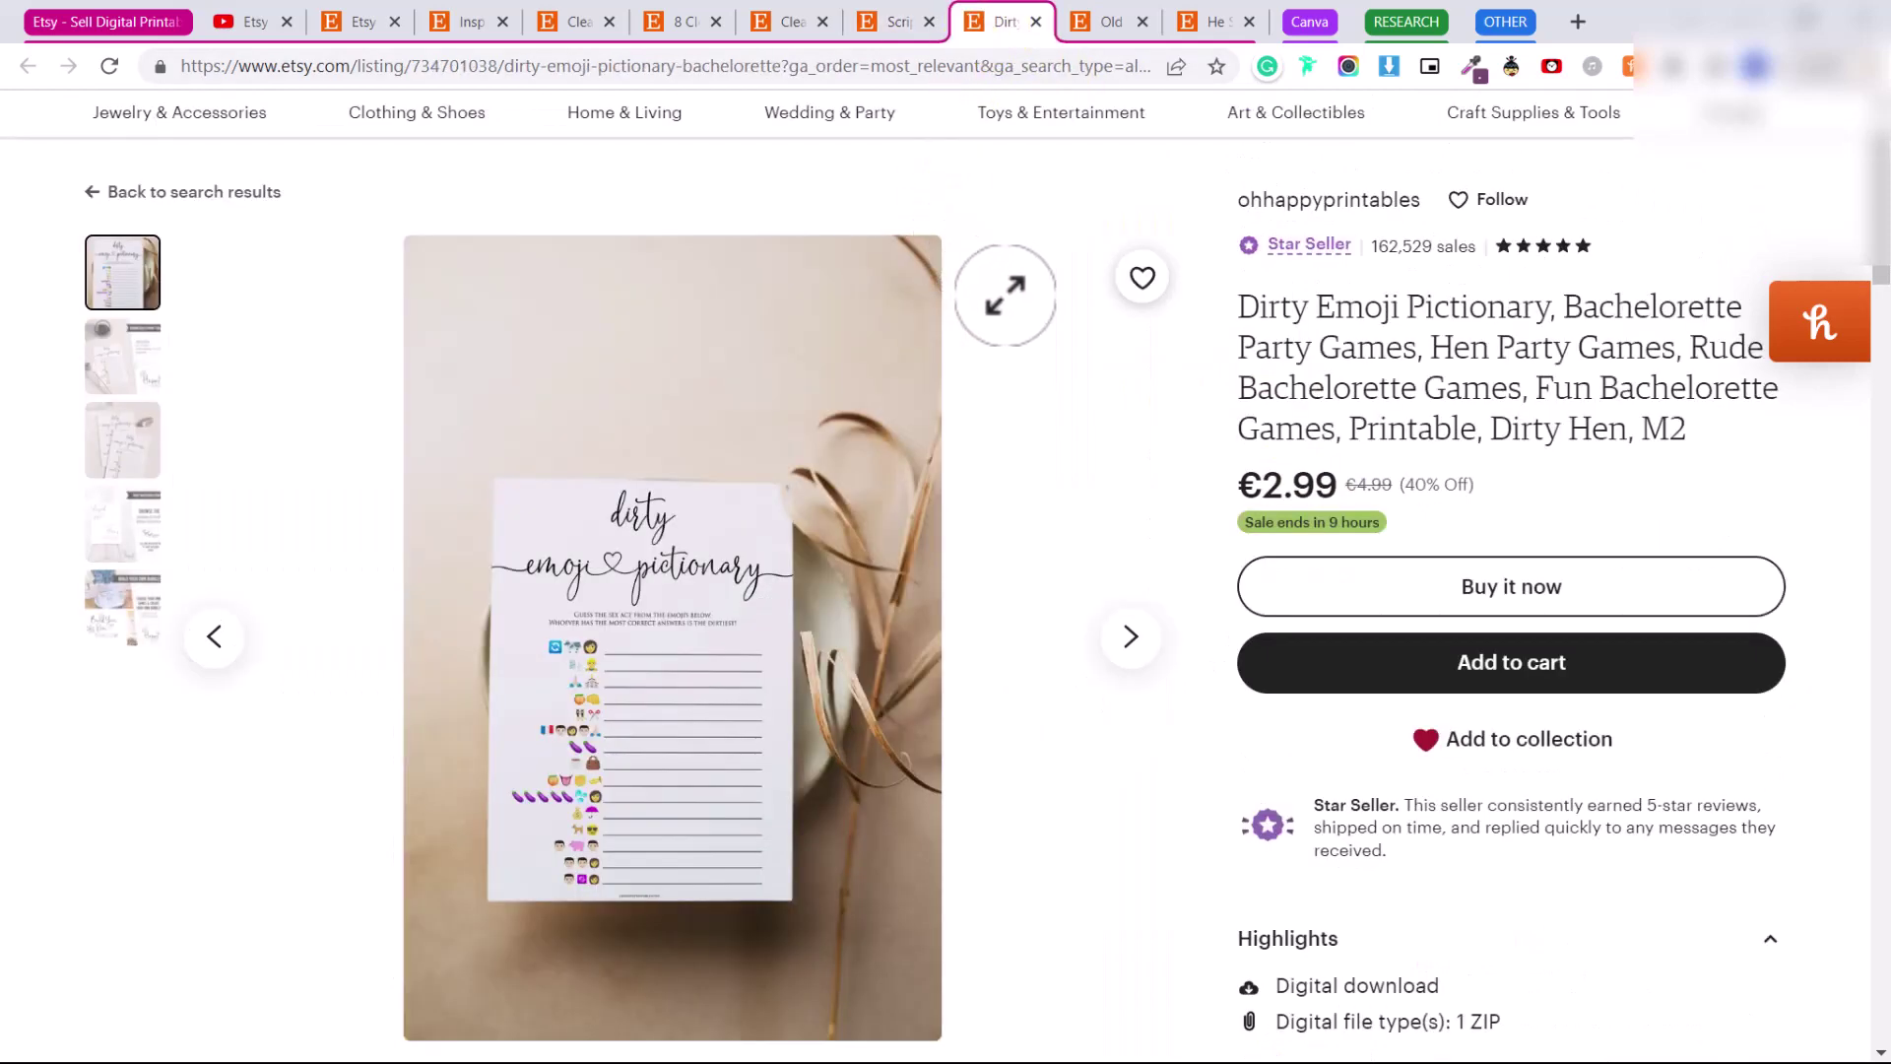
- Examine the Old Timey Dirty Sayings Bachelorette Party Game listing and read its customer reviews
click(1117, 27)
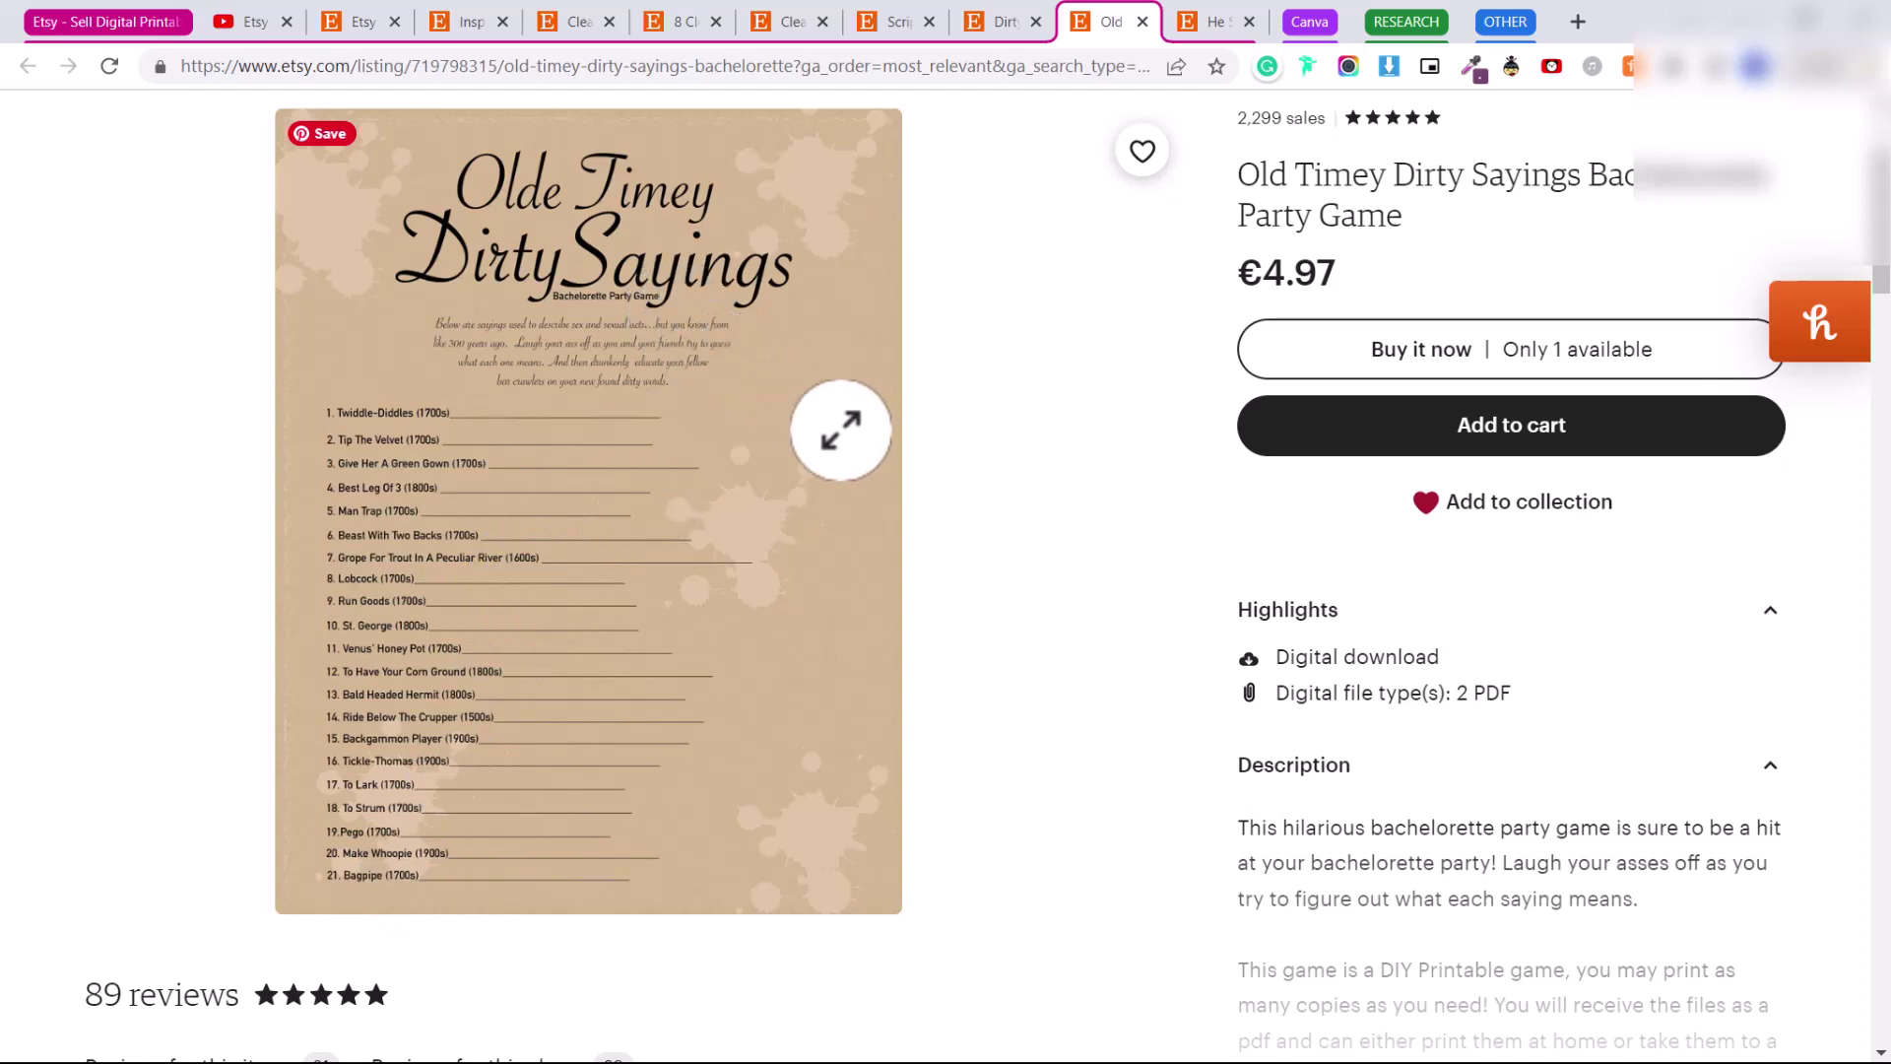
scroll(1162, 517, down, 3)
scroll(1162, 517, down, 3)
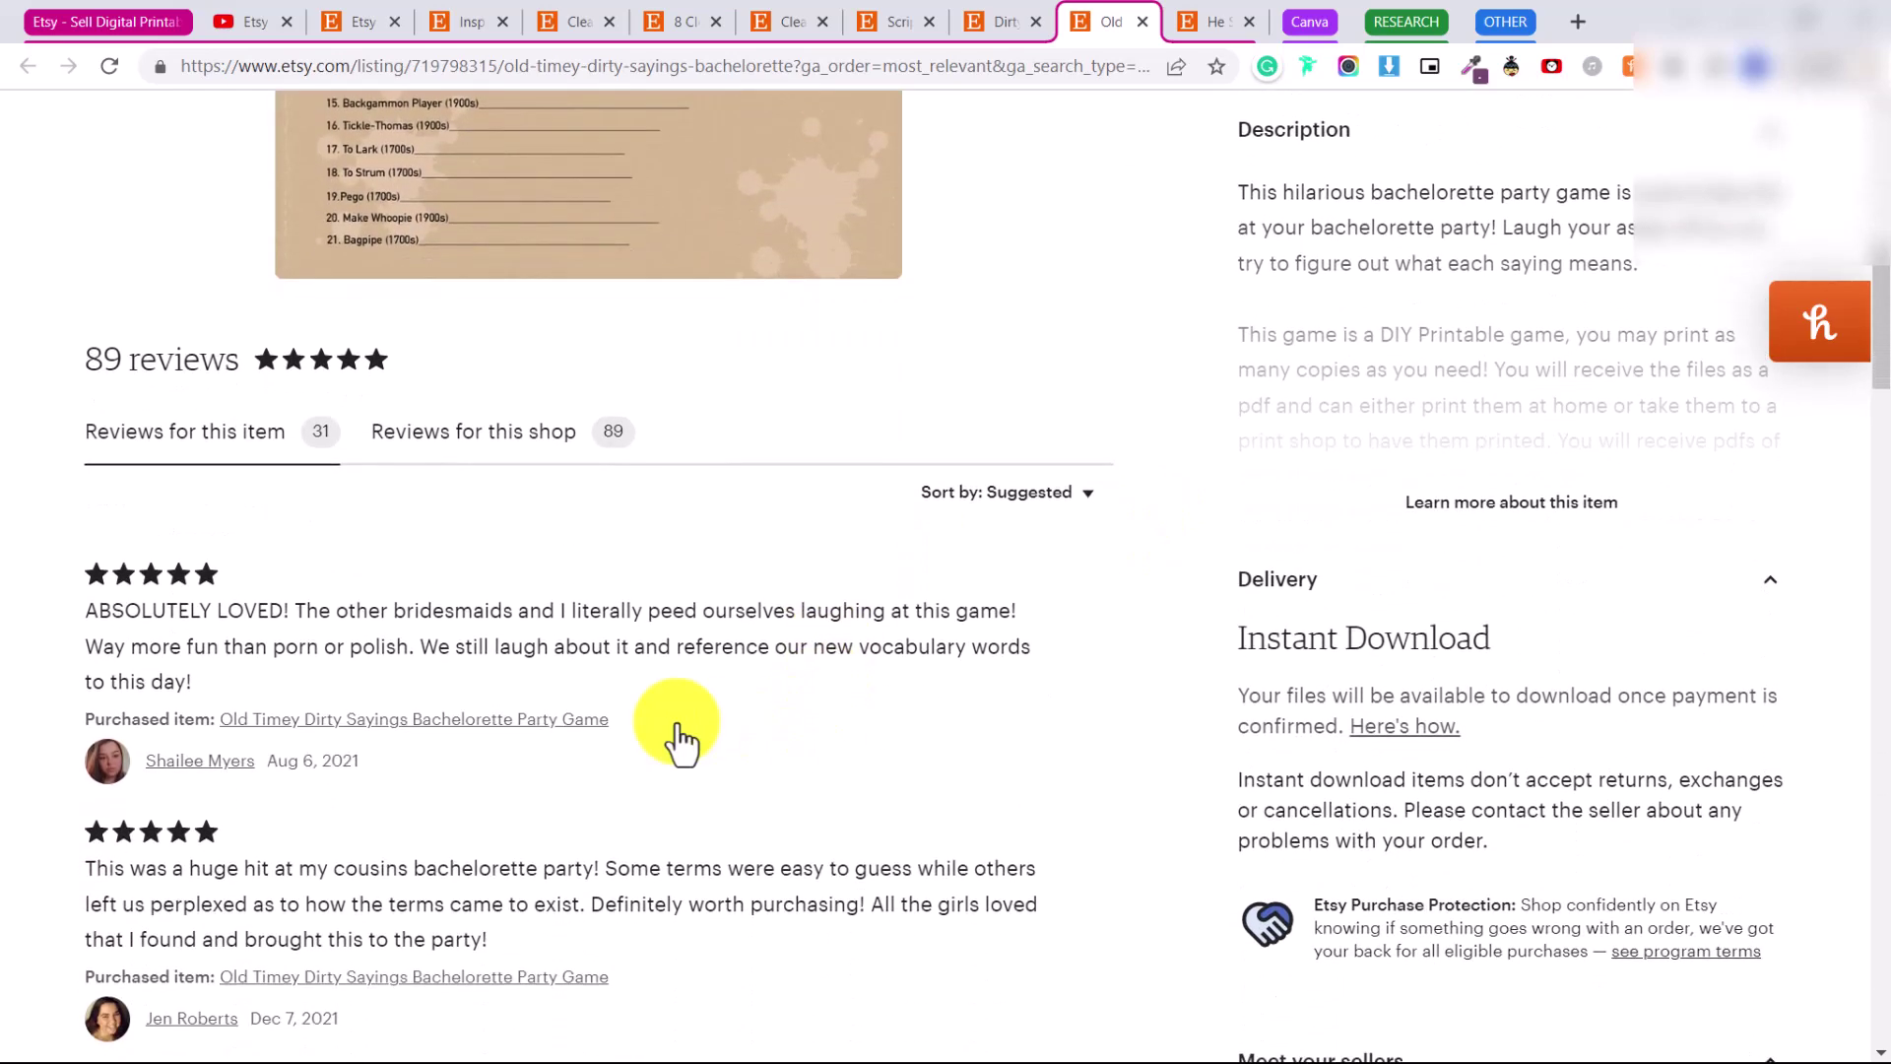
scroll(739, 746, down, 3)
scroll(562, 751, down, 3)
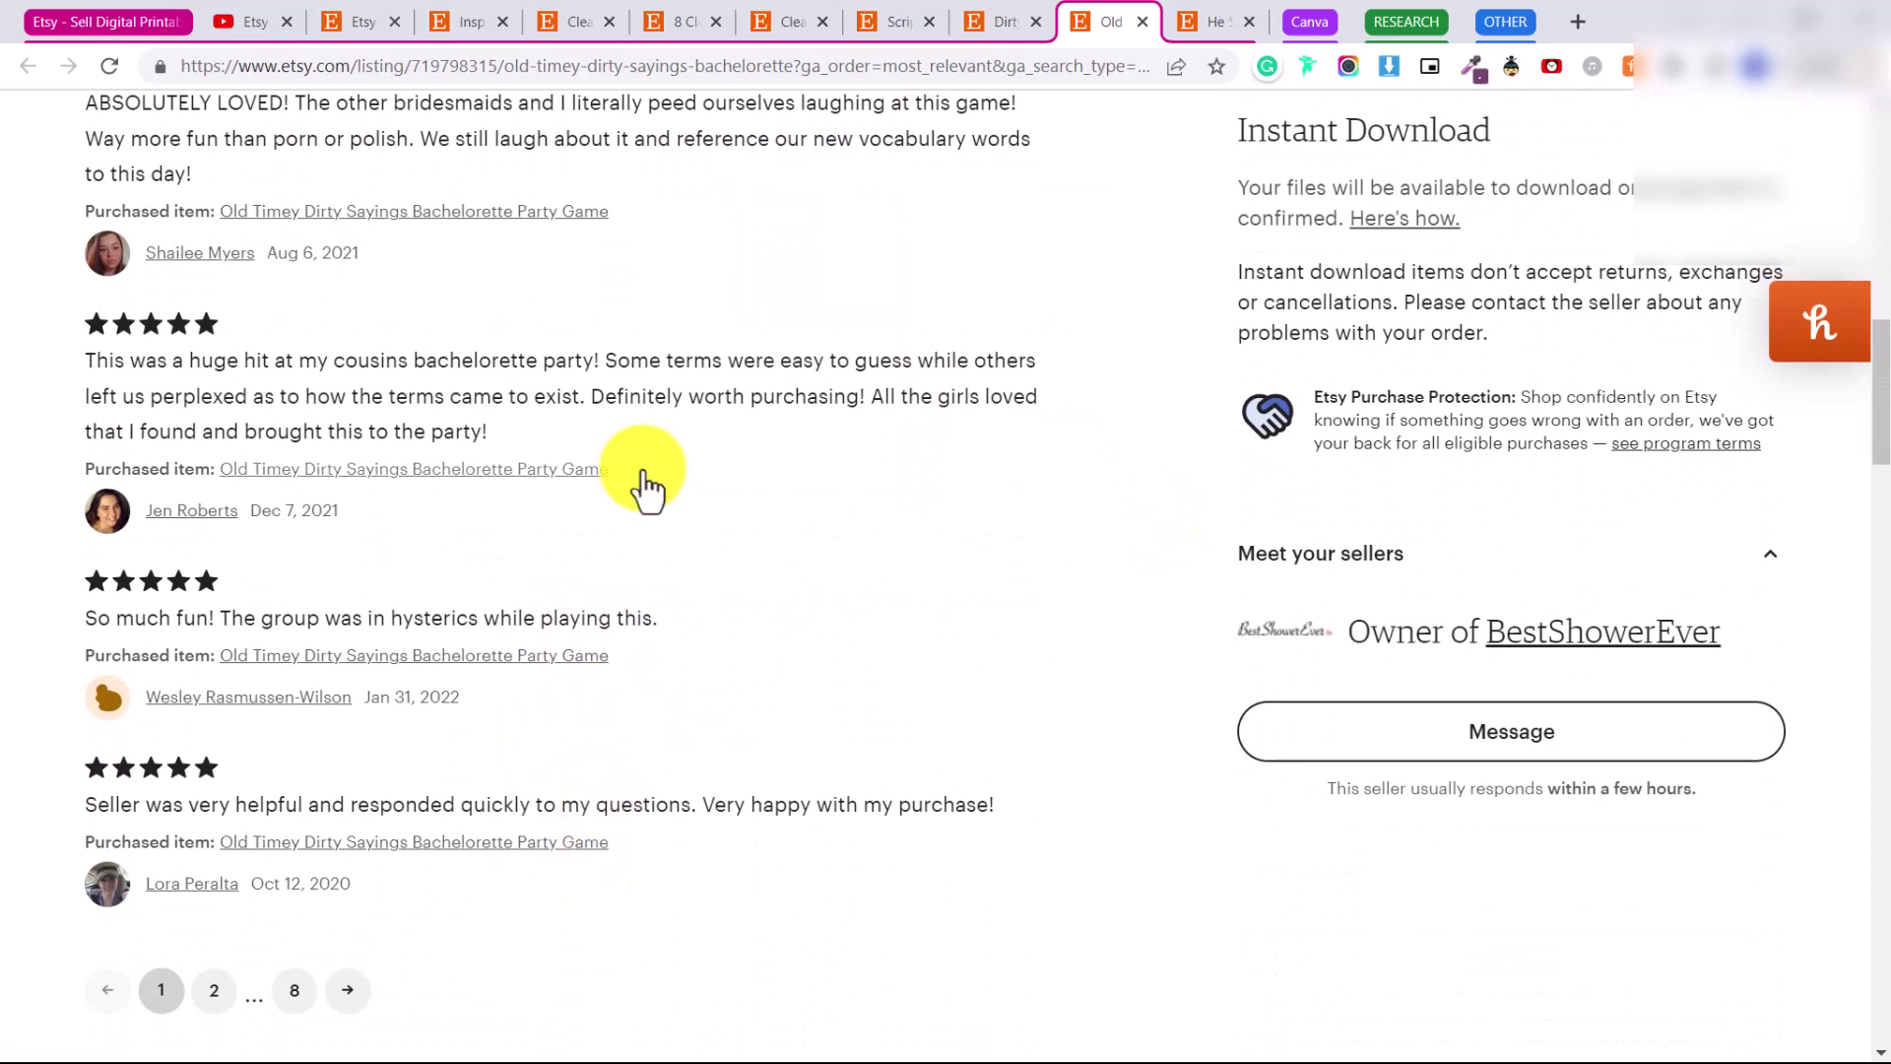
scroll(636, 394, up, 6)
scroll(640, 985, up, 10)
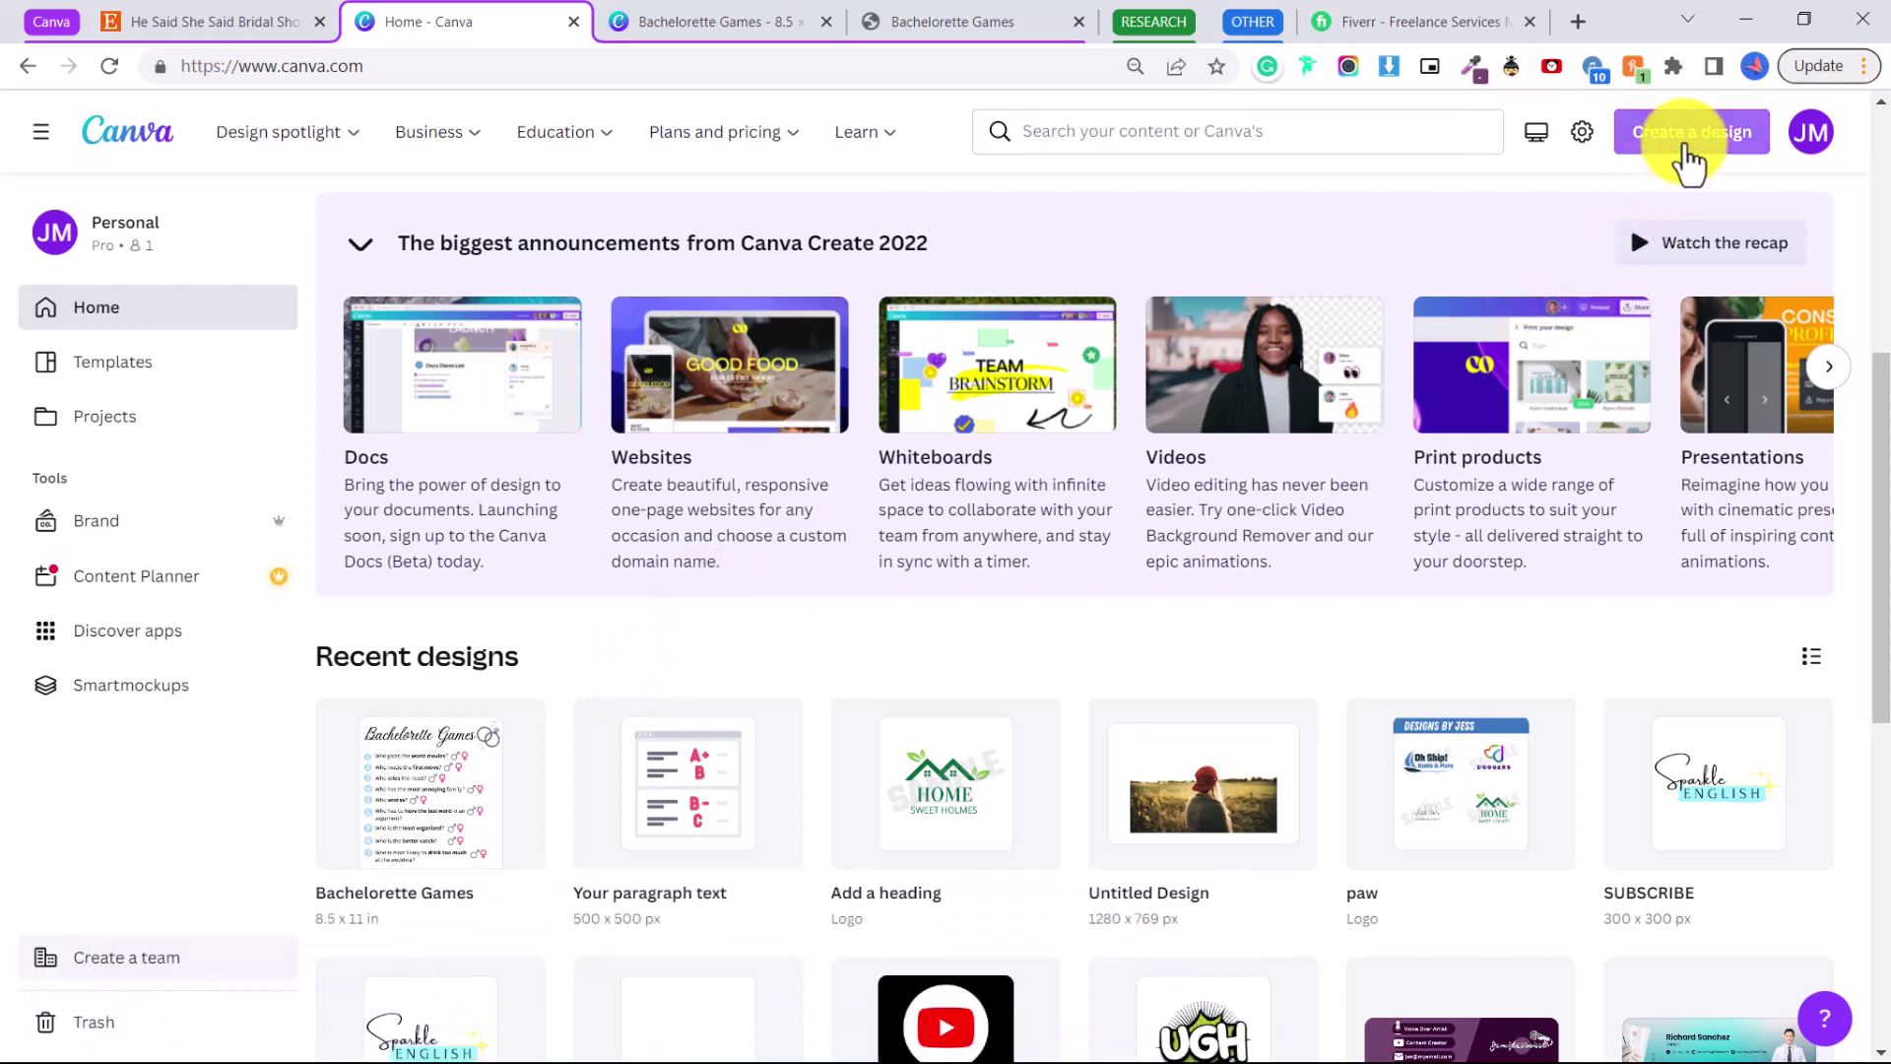
- In Canva, create a new blank design with a custom size of 8.5 × 11 in
click(1687, 150)
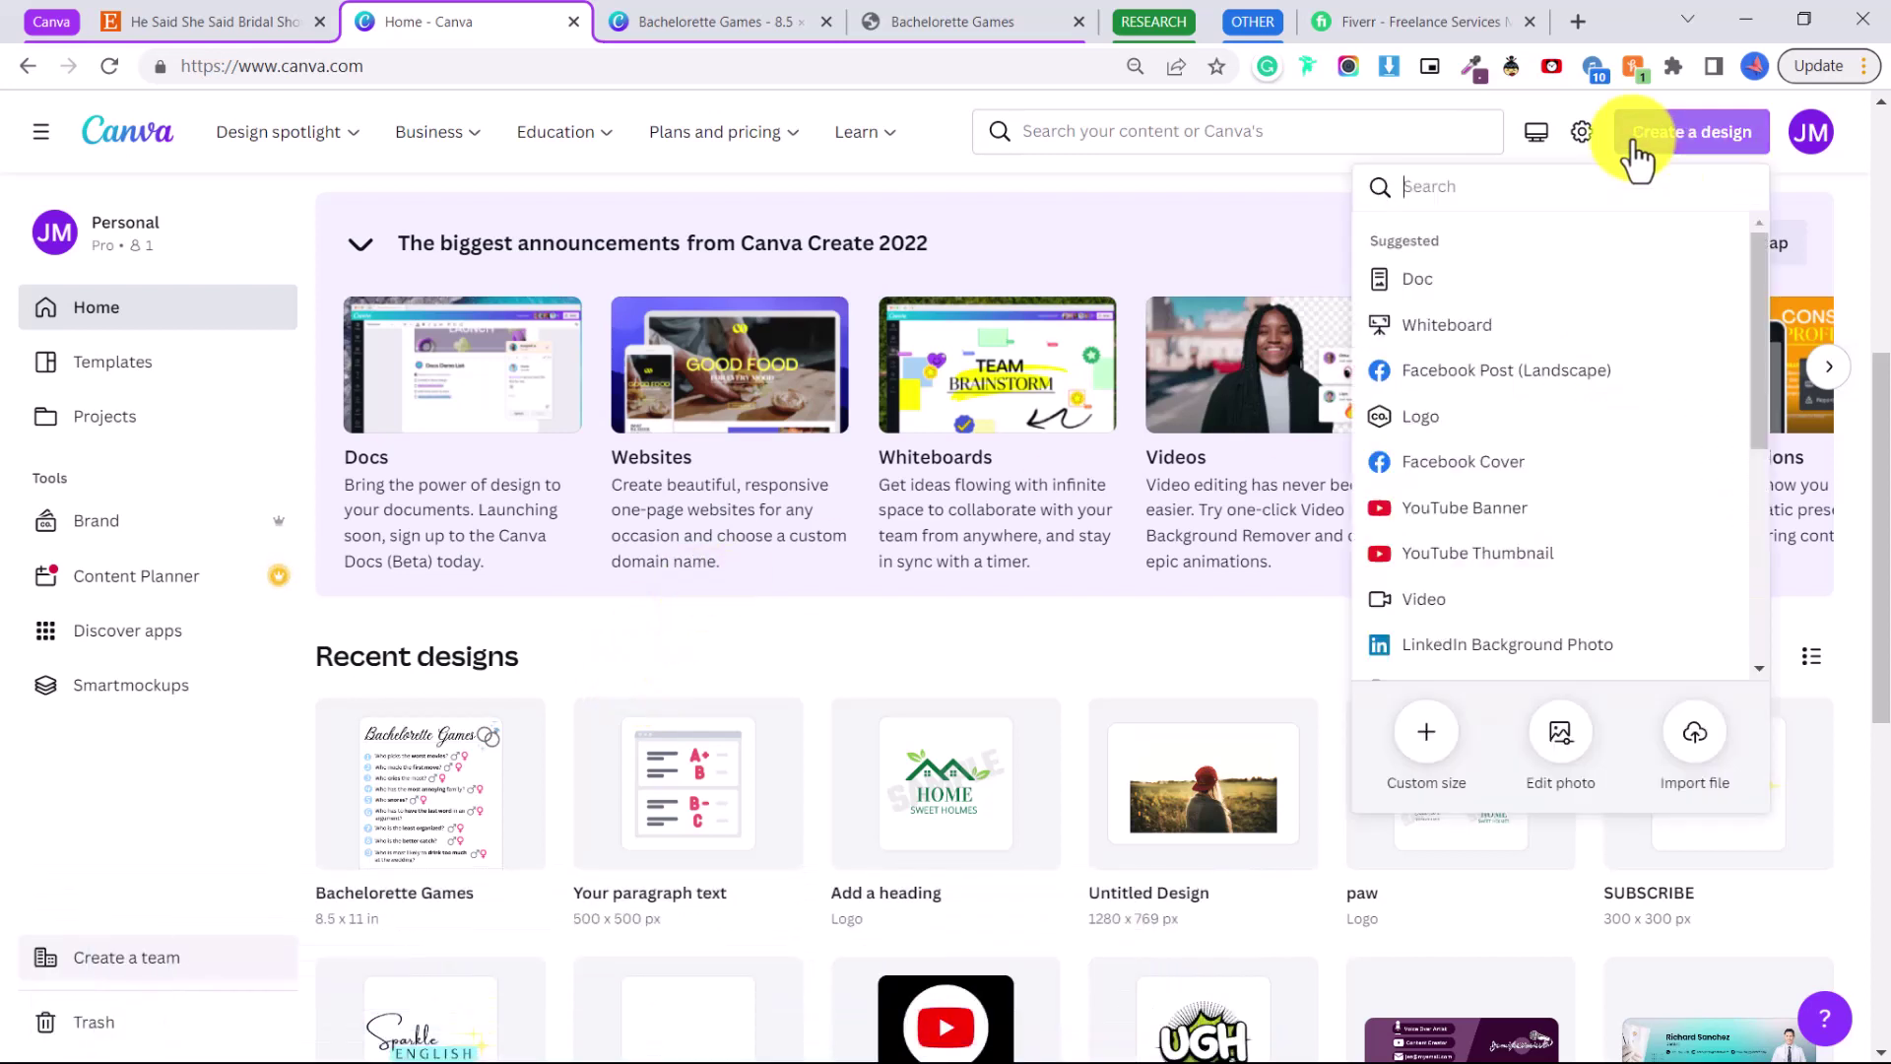
click(1426, 731)
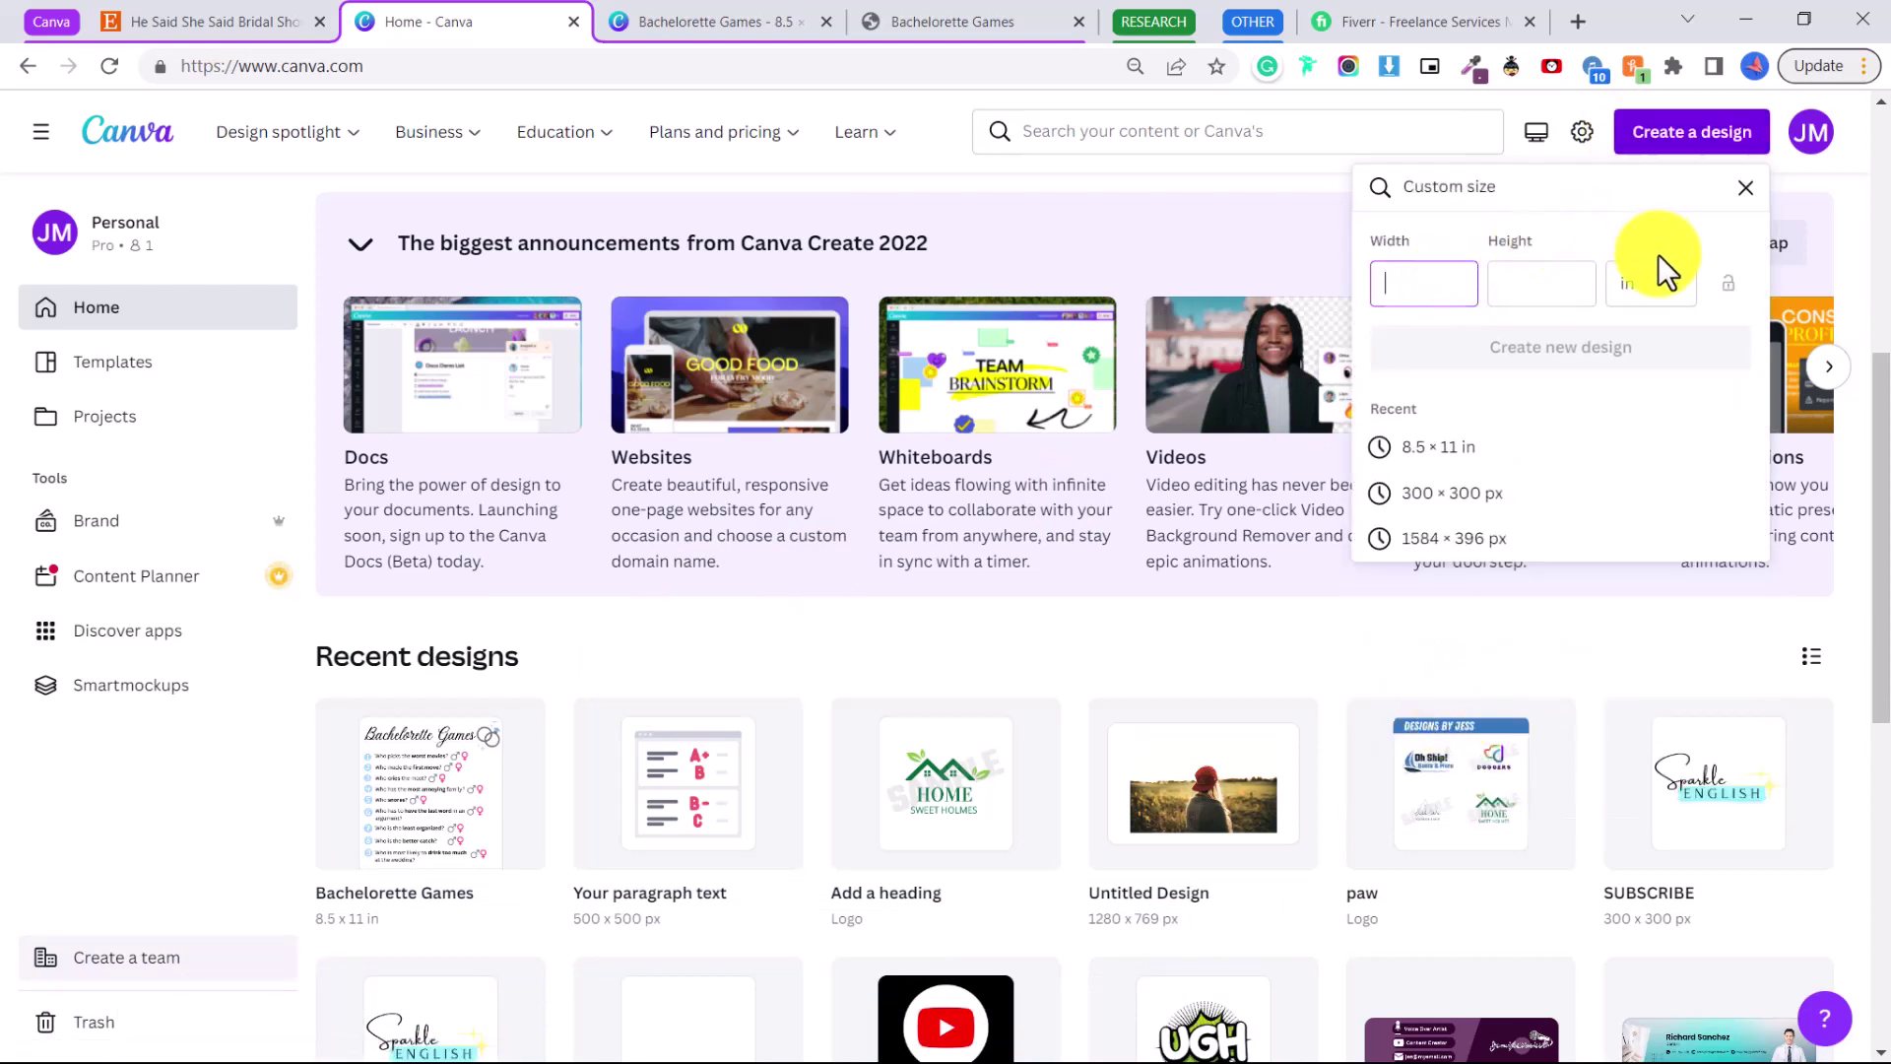
click(1665, 285)
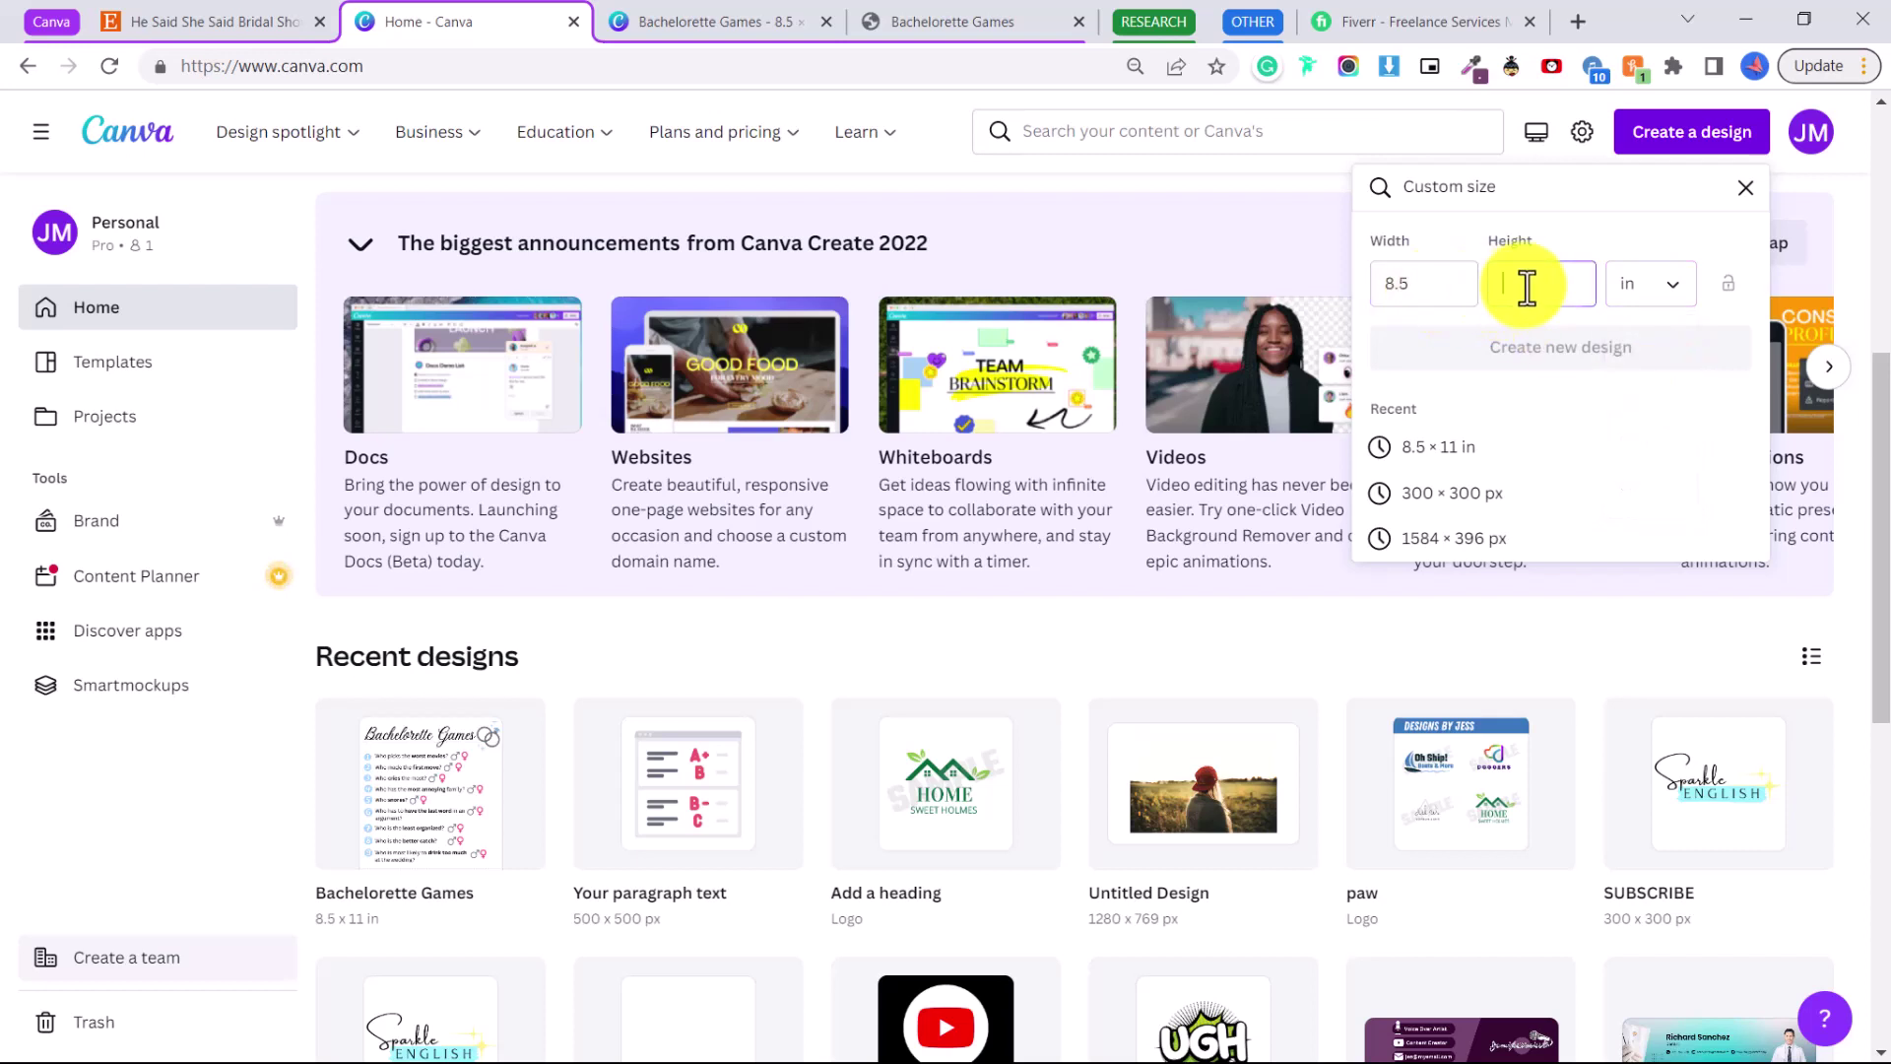
text(1)
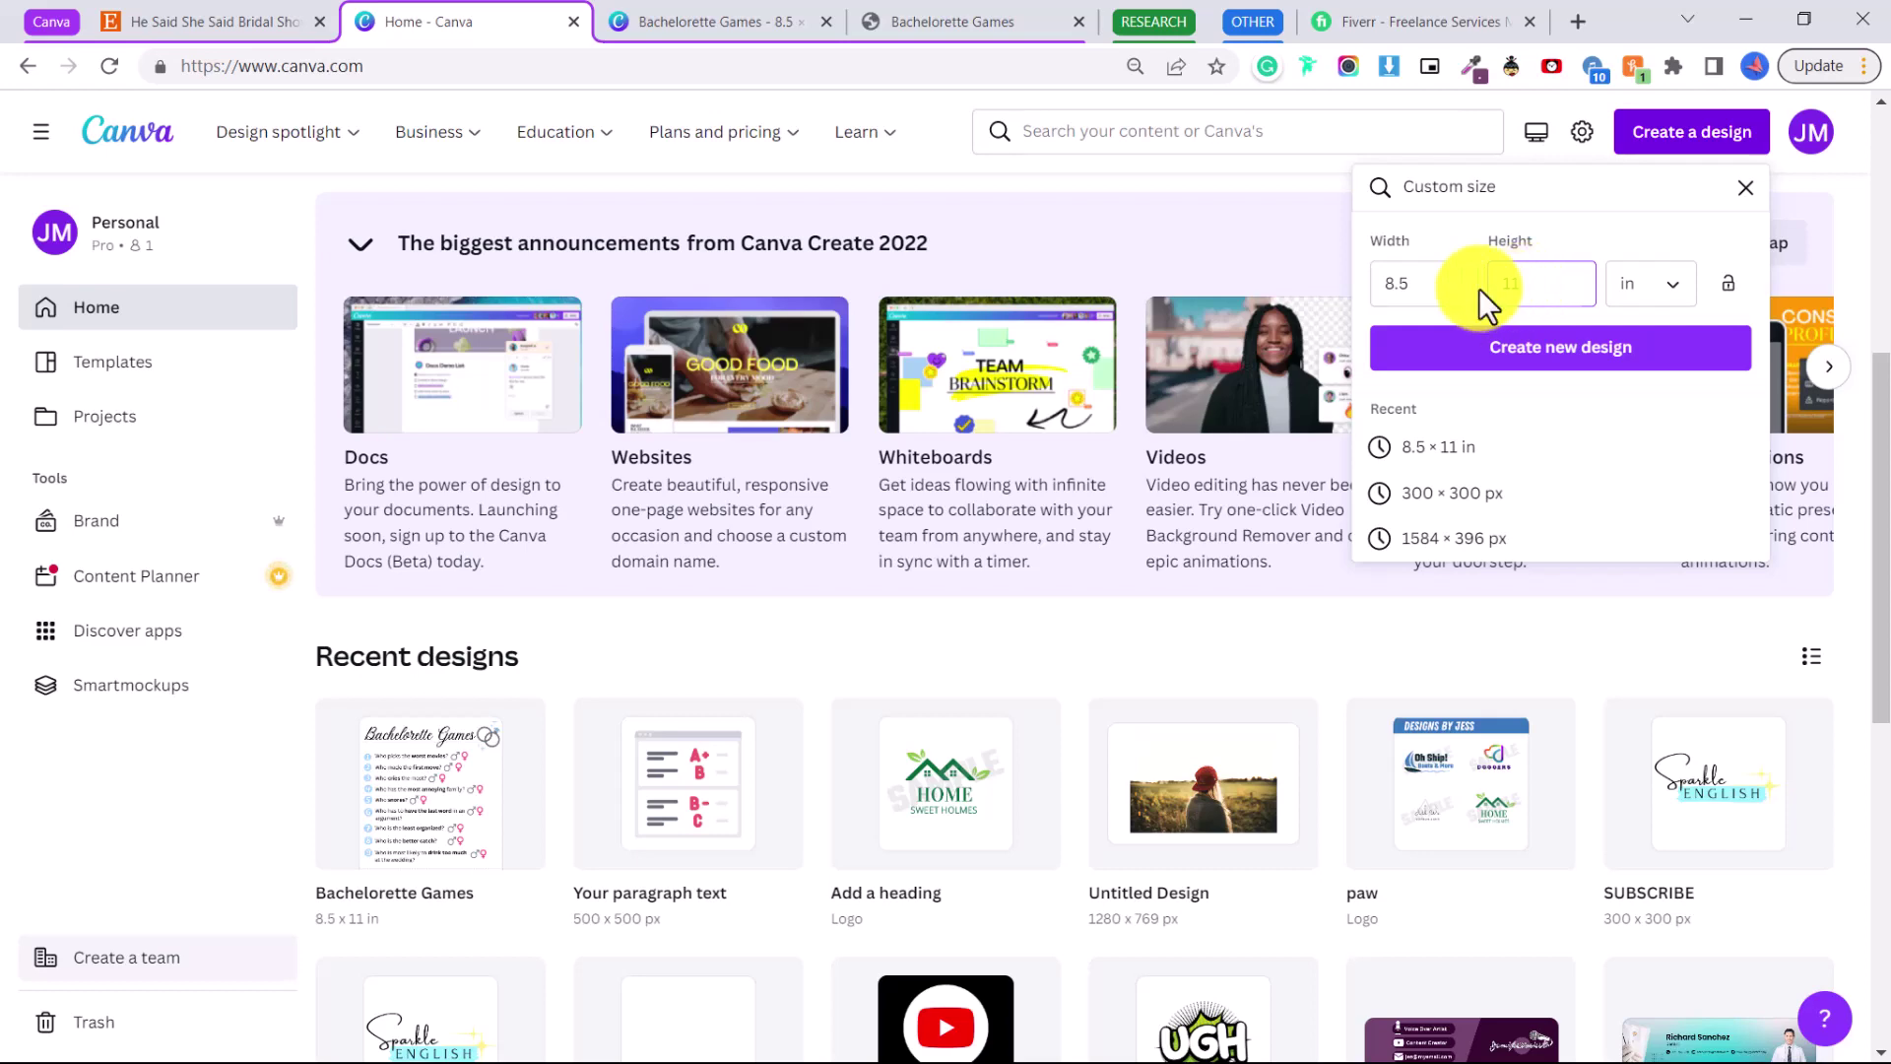
text(1)
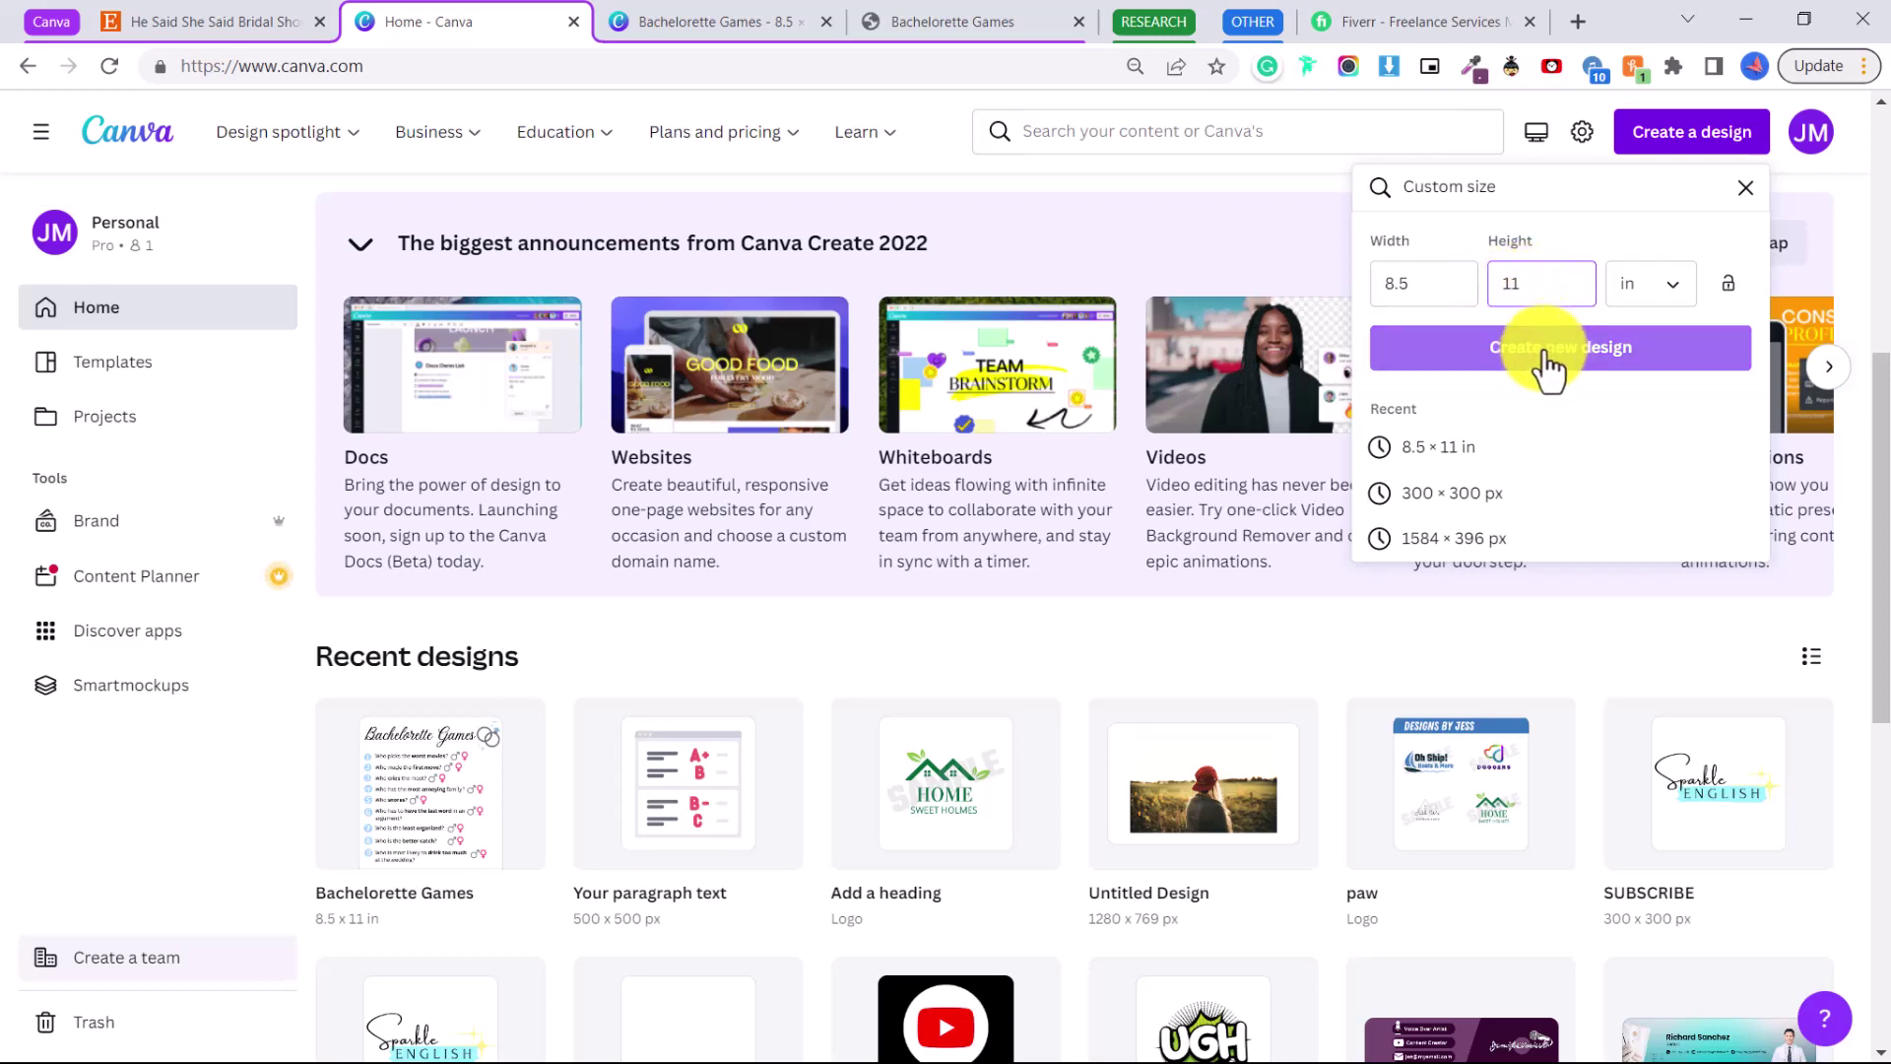
click(1591, 355)
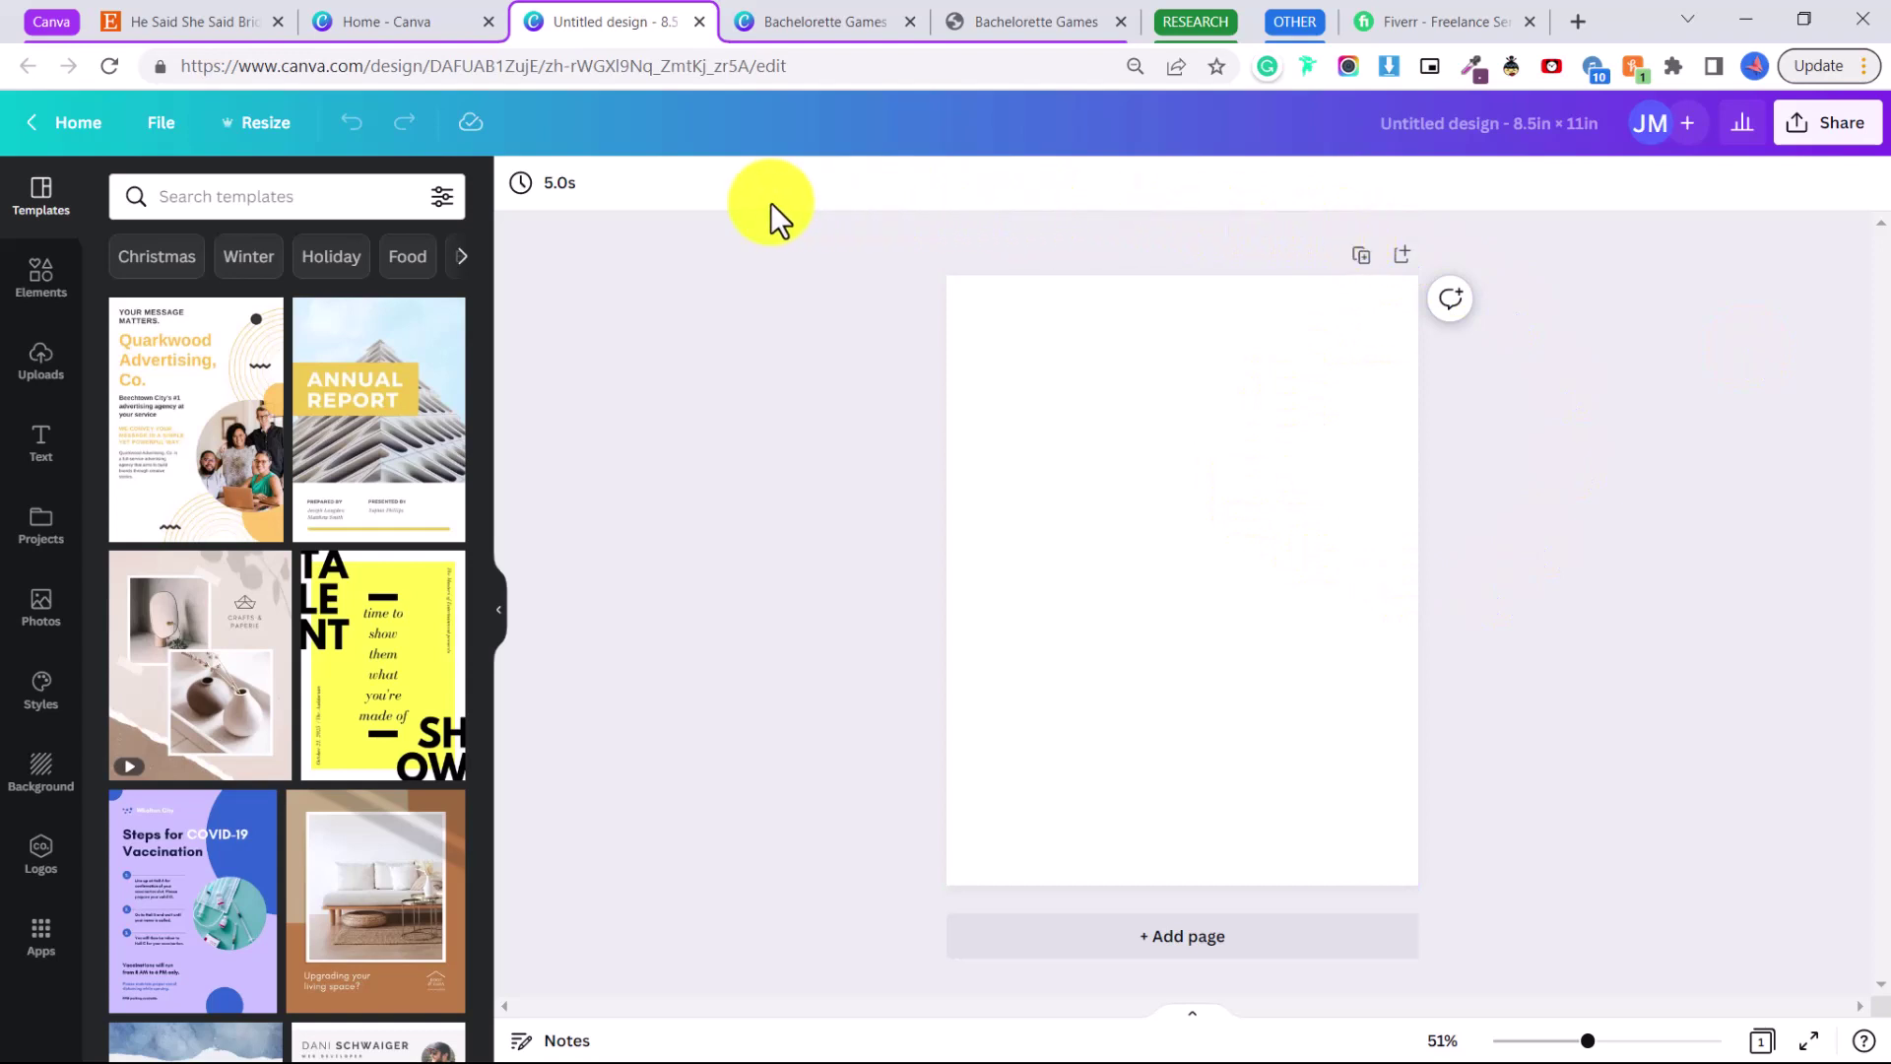
- Switch to the He Said, She Said Bridal Shower Game listing on Etsy as a layout reference
click(190, 17)
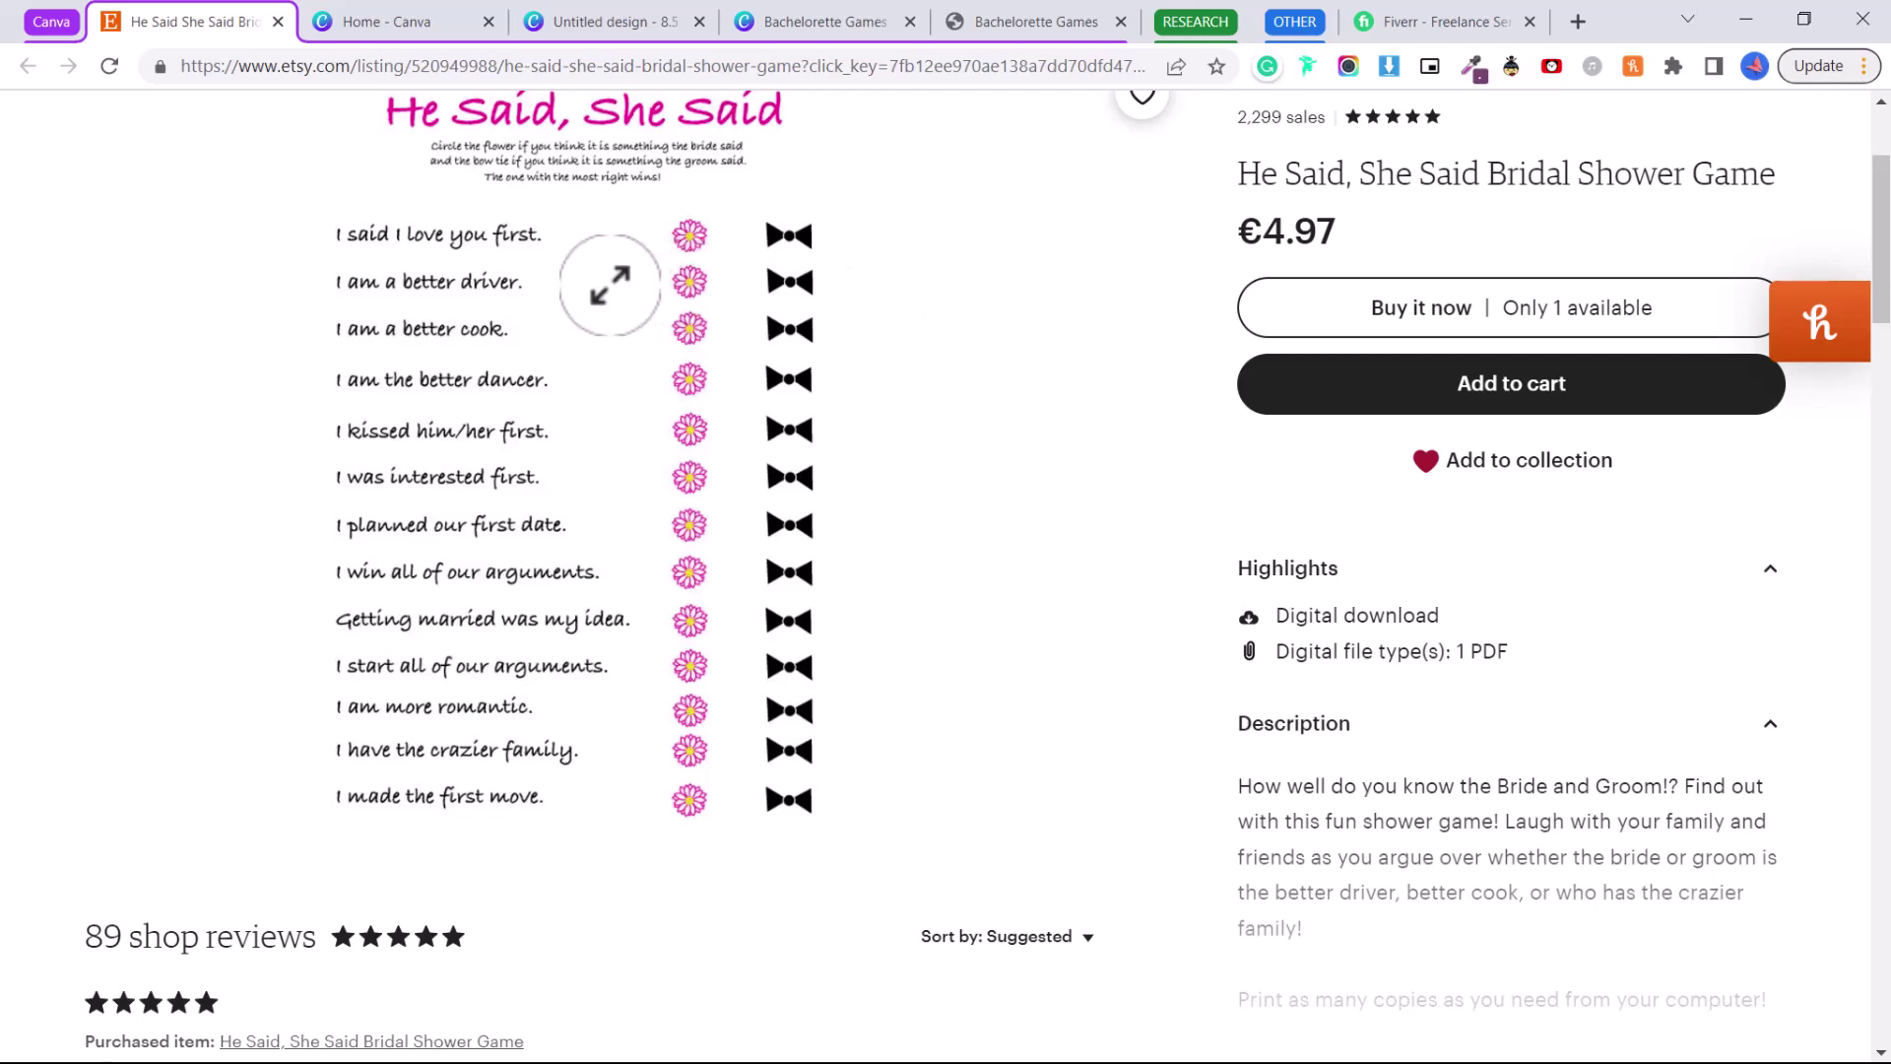
- In the blank Canva design, add a heading reading "Bachelorette Game" and set its font to Stoic
key(ctrl+3)
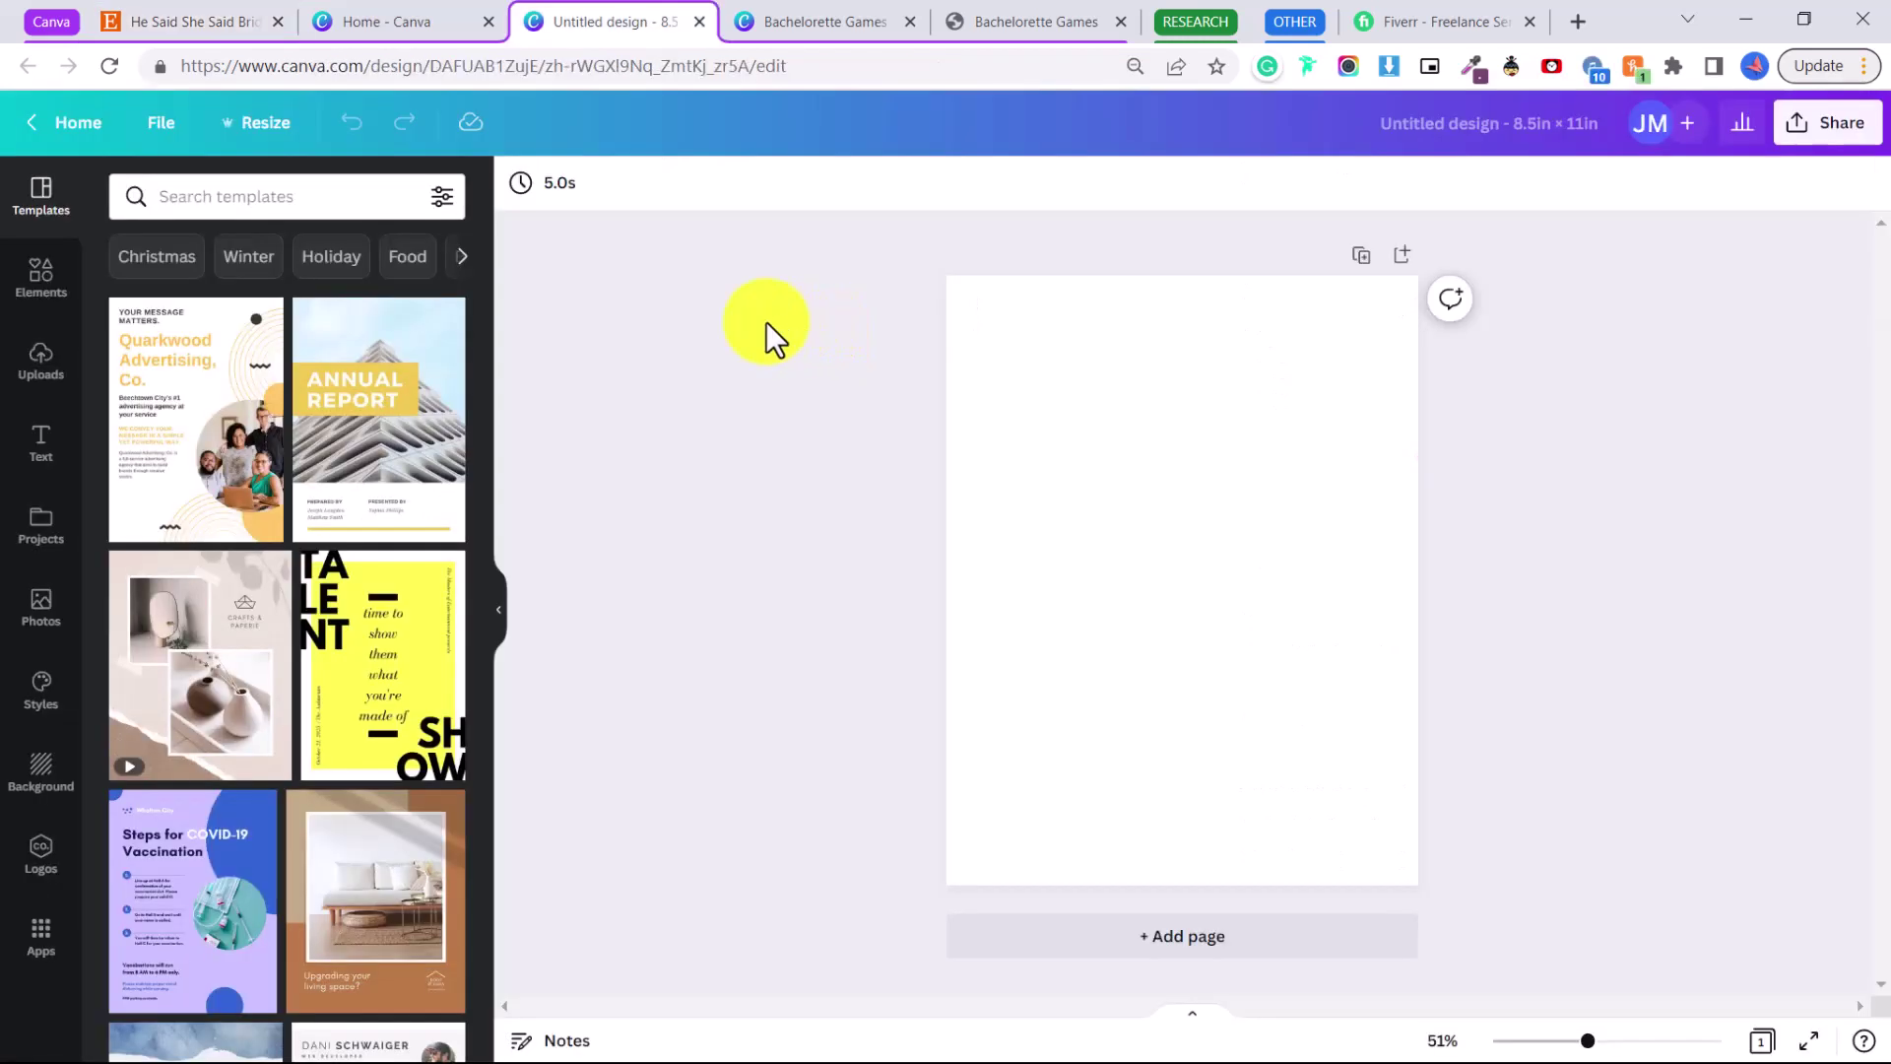
click(59, 435)
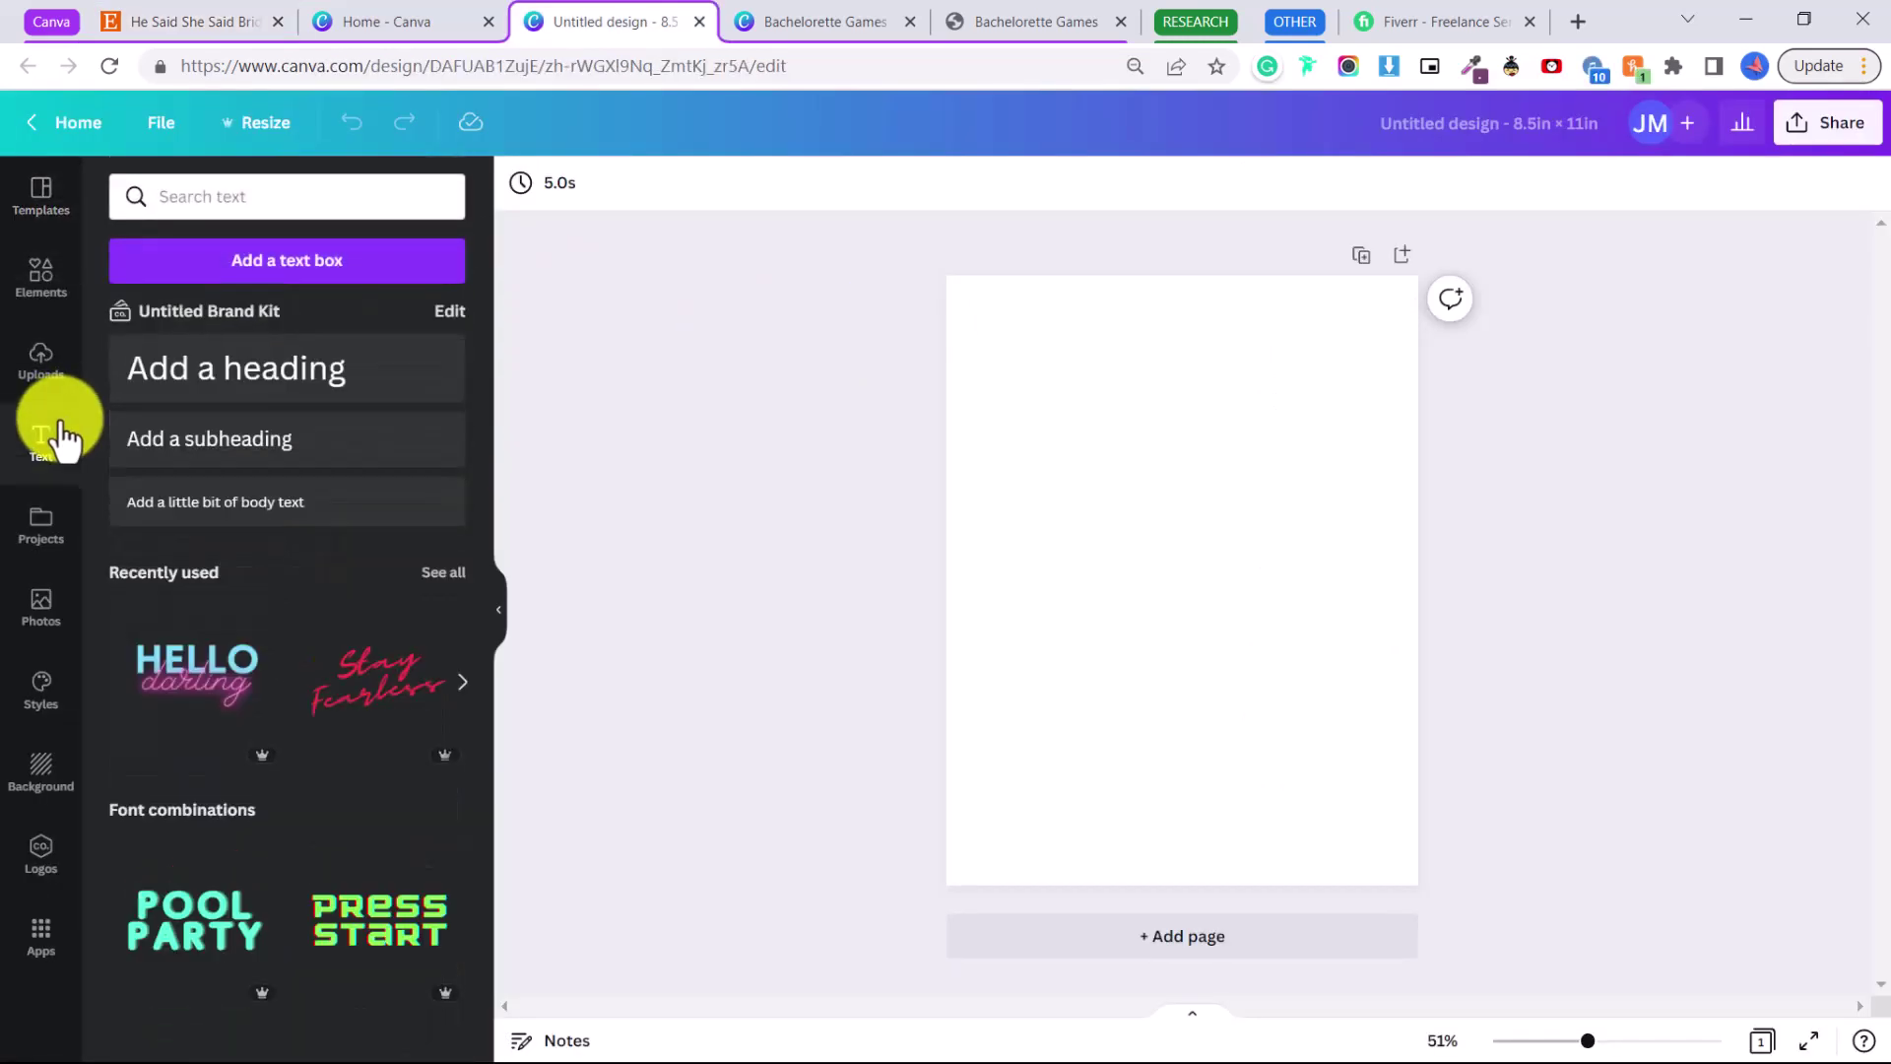
click(413, 394)
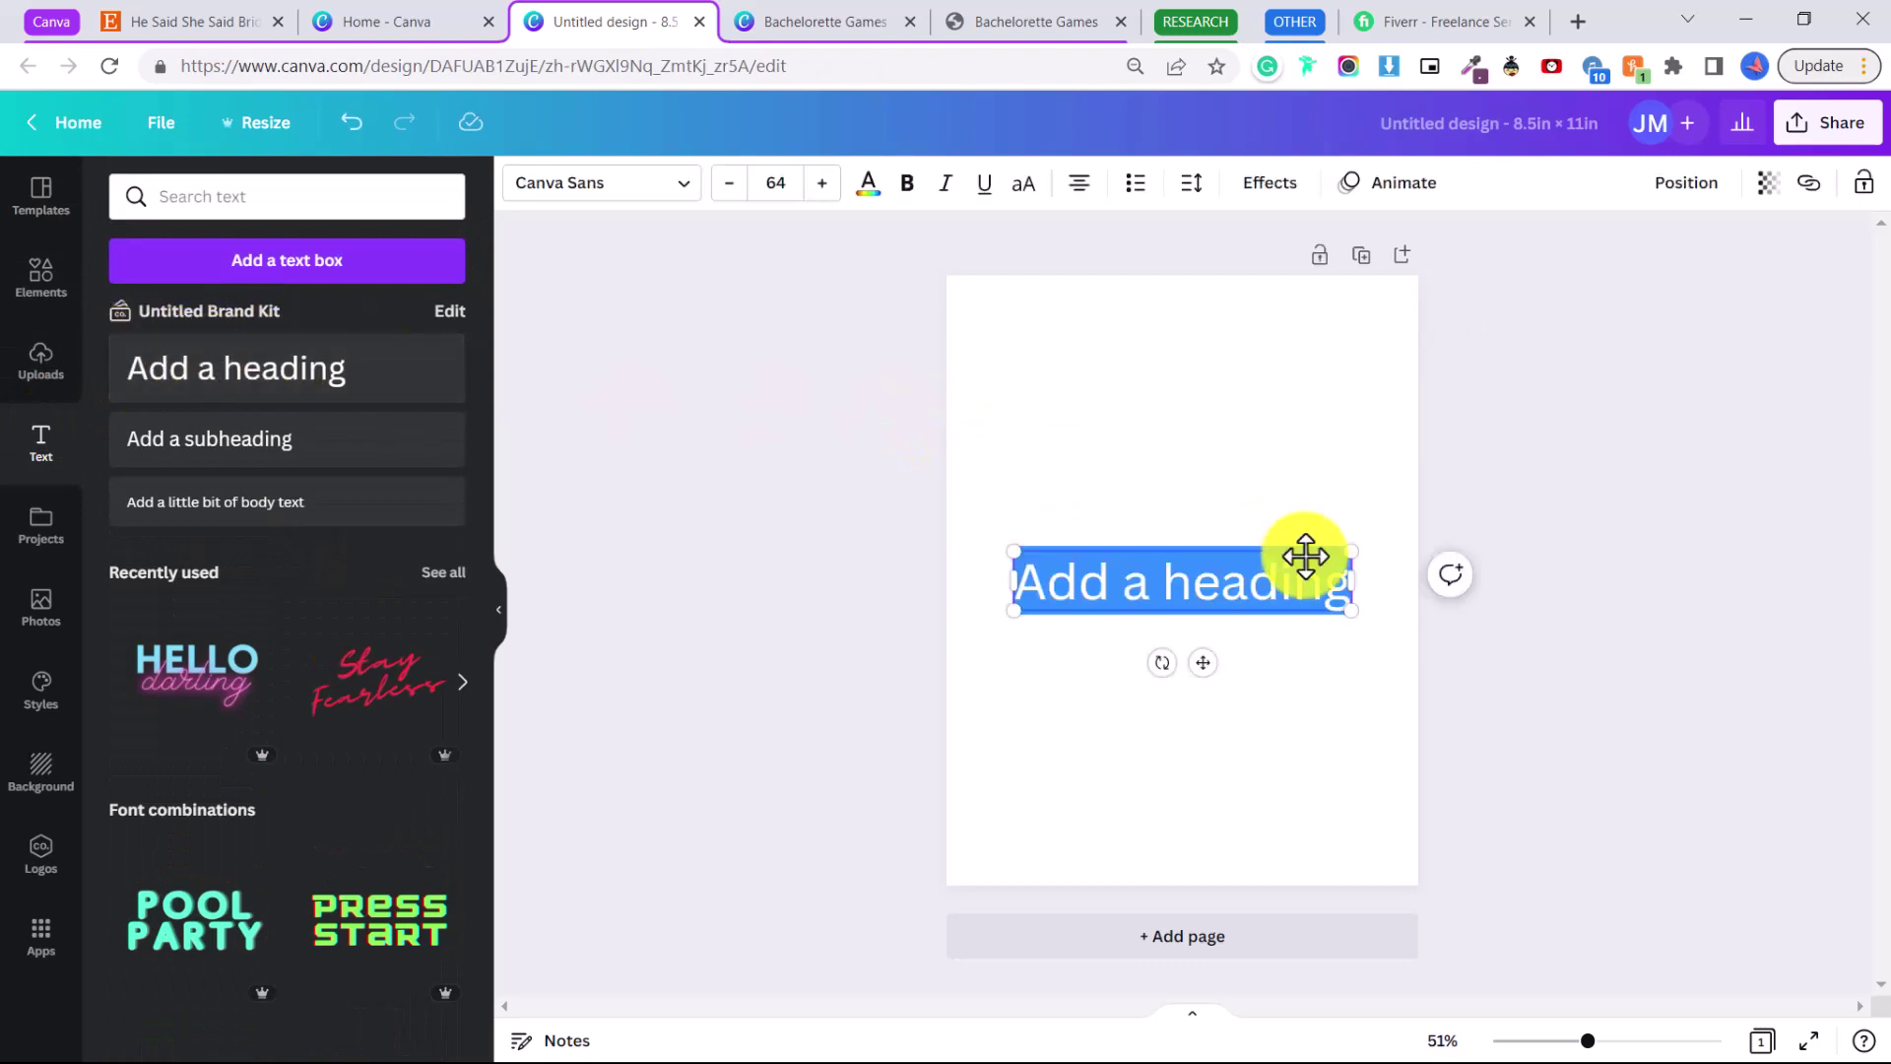
text(Bachelore)
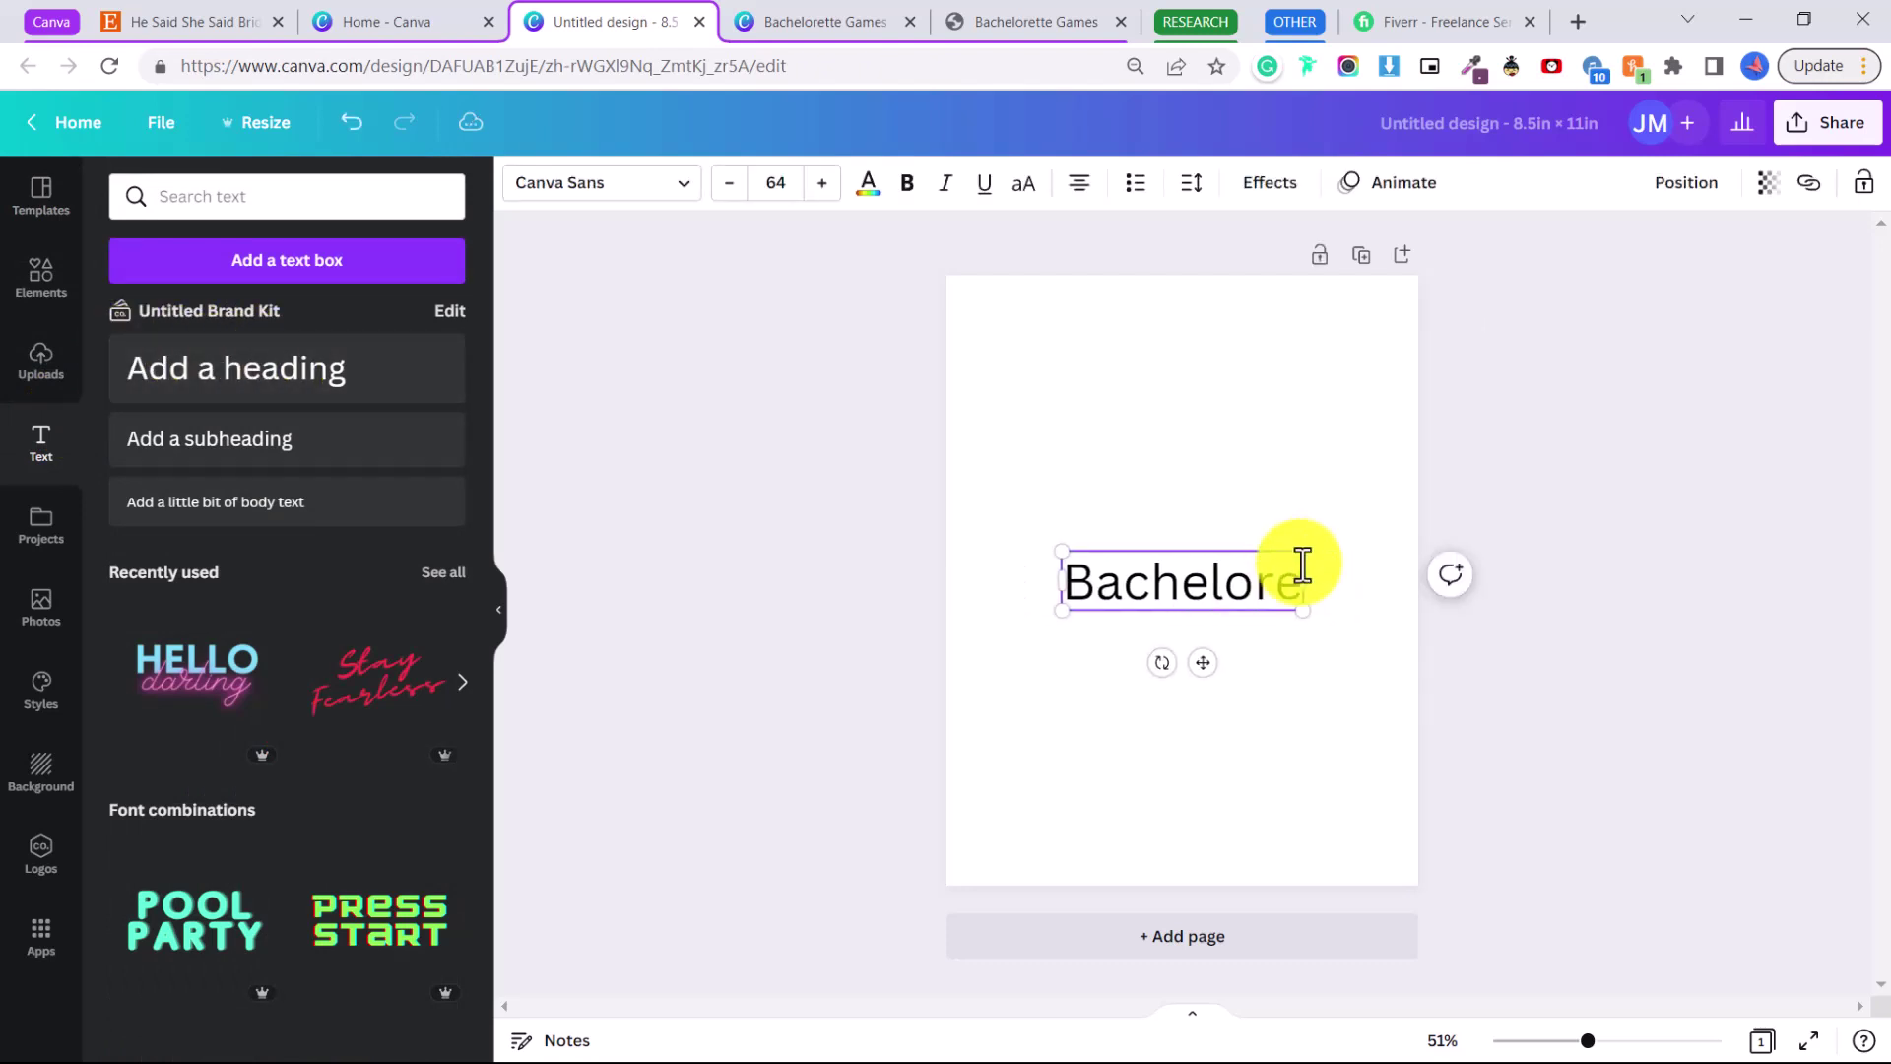
text(tte Games)
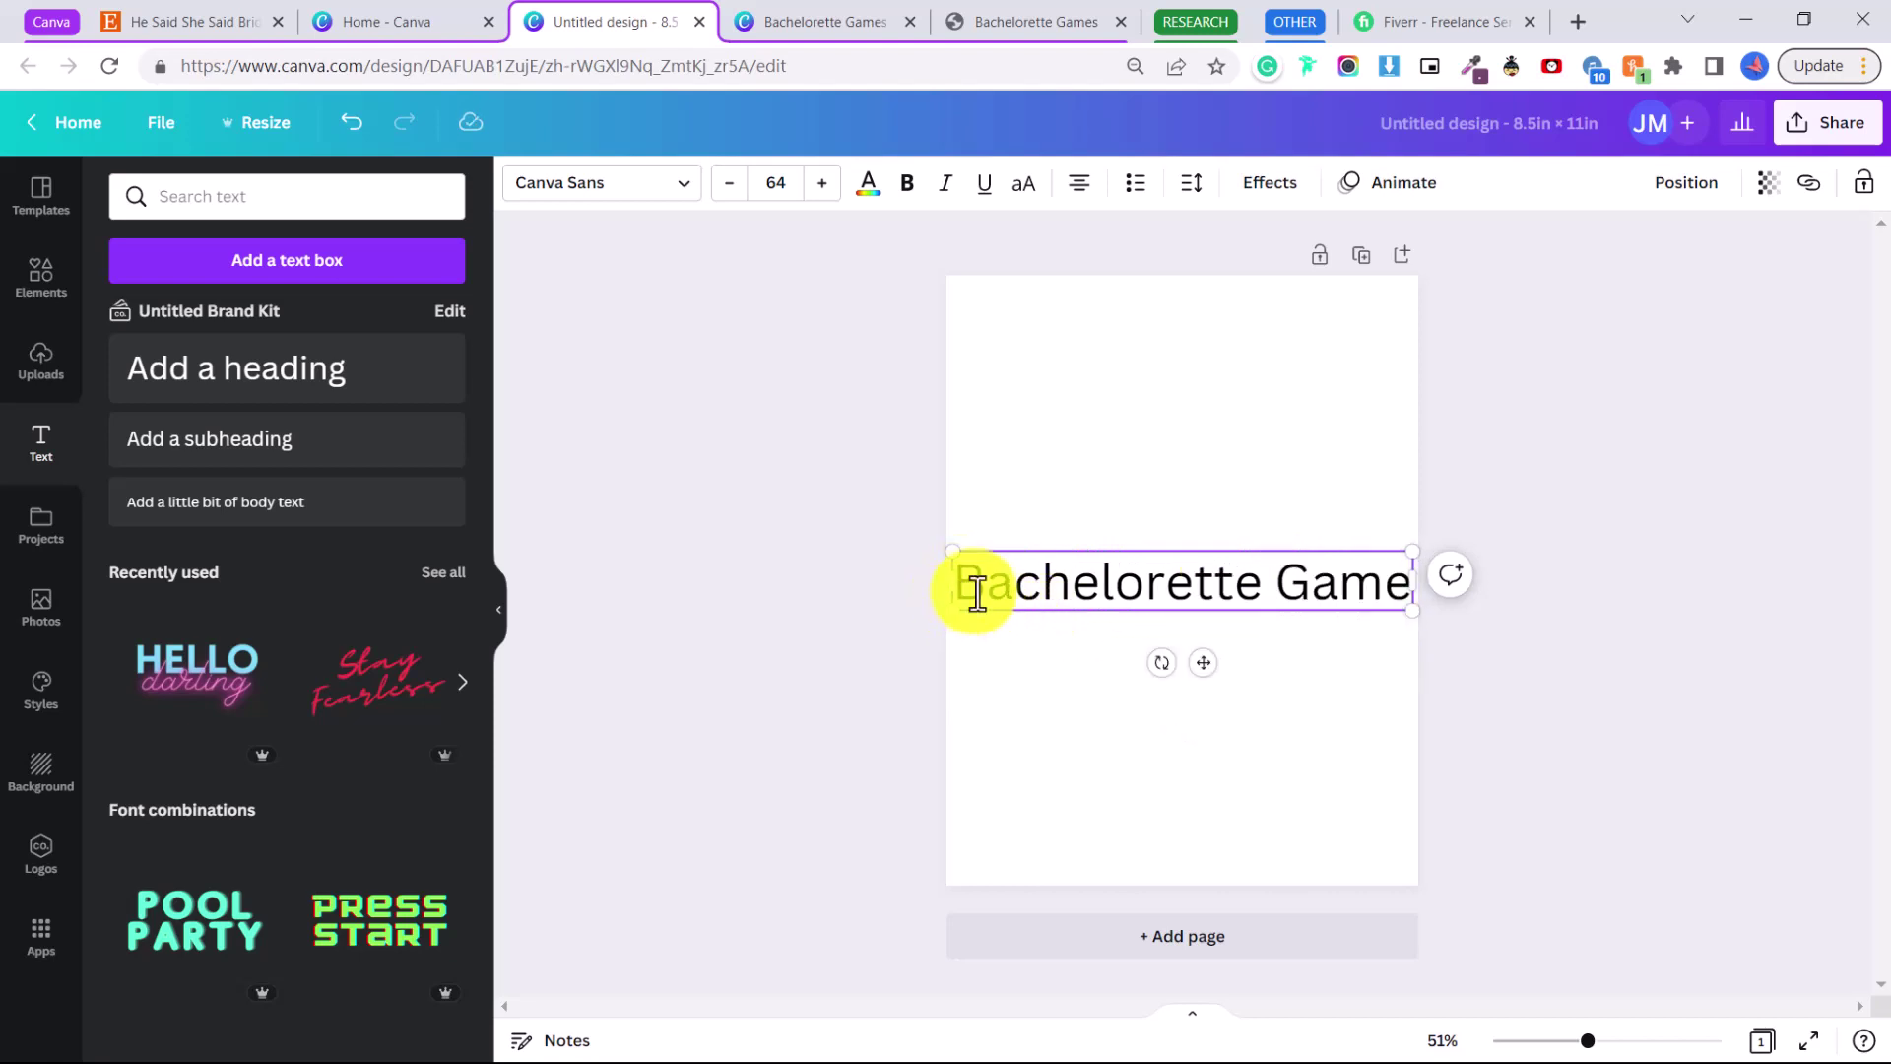
triple_click(1067, 589)
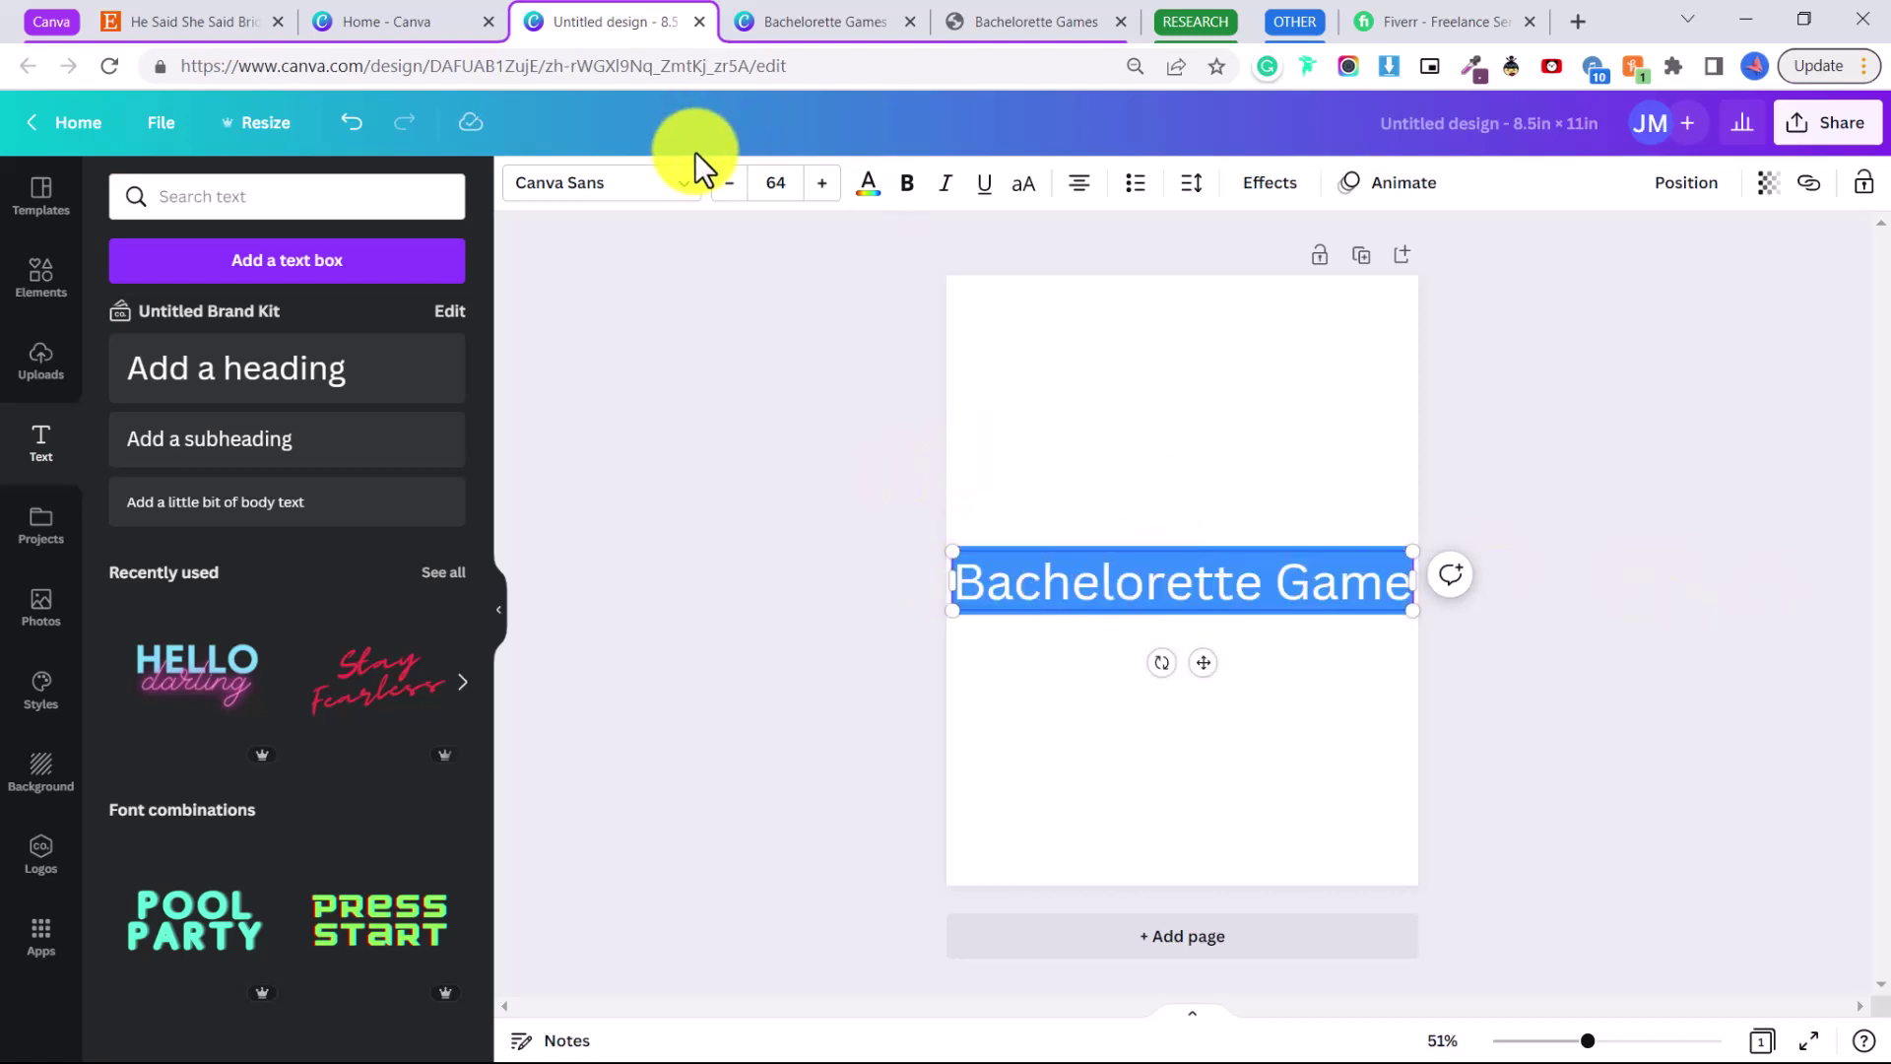
click(690, 187)
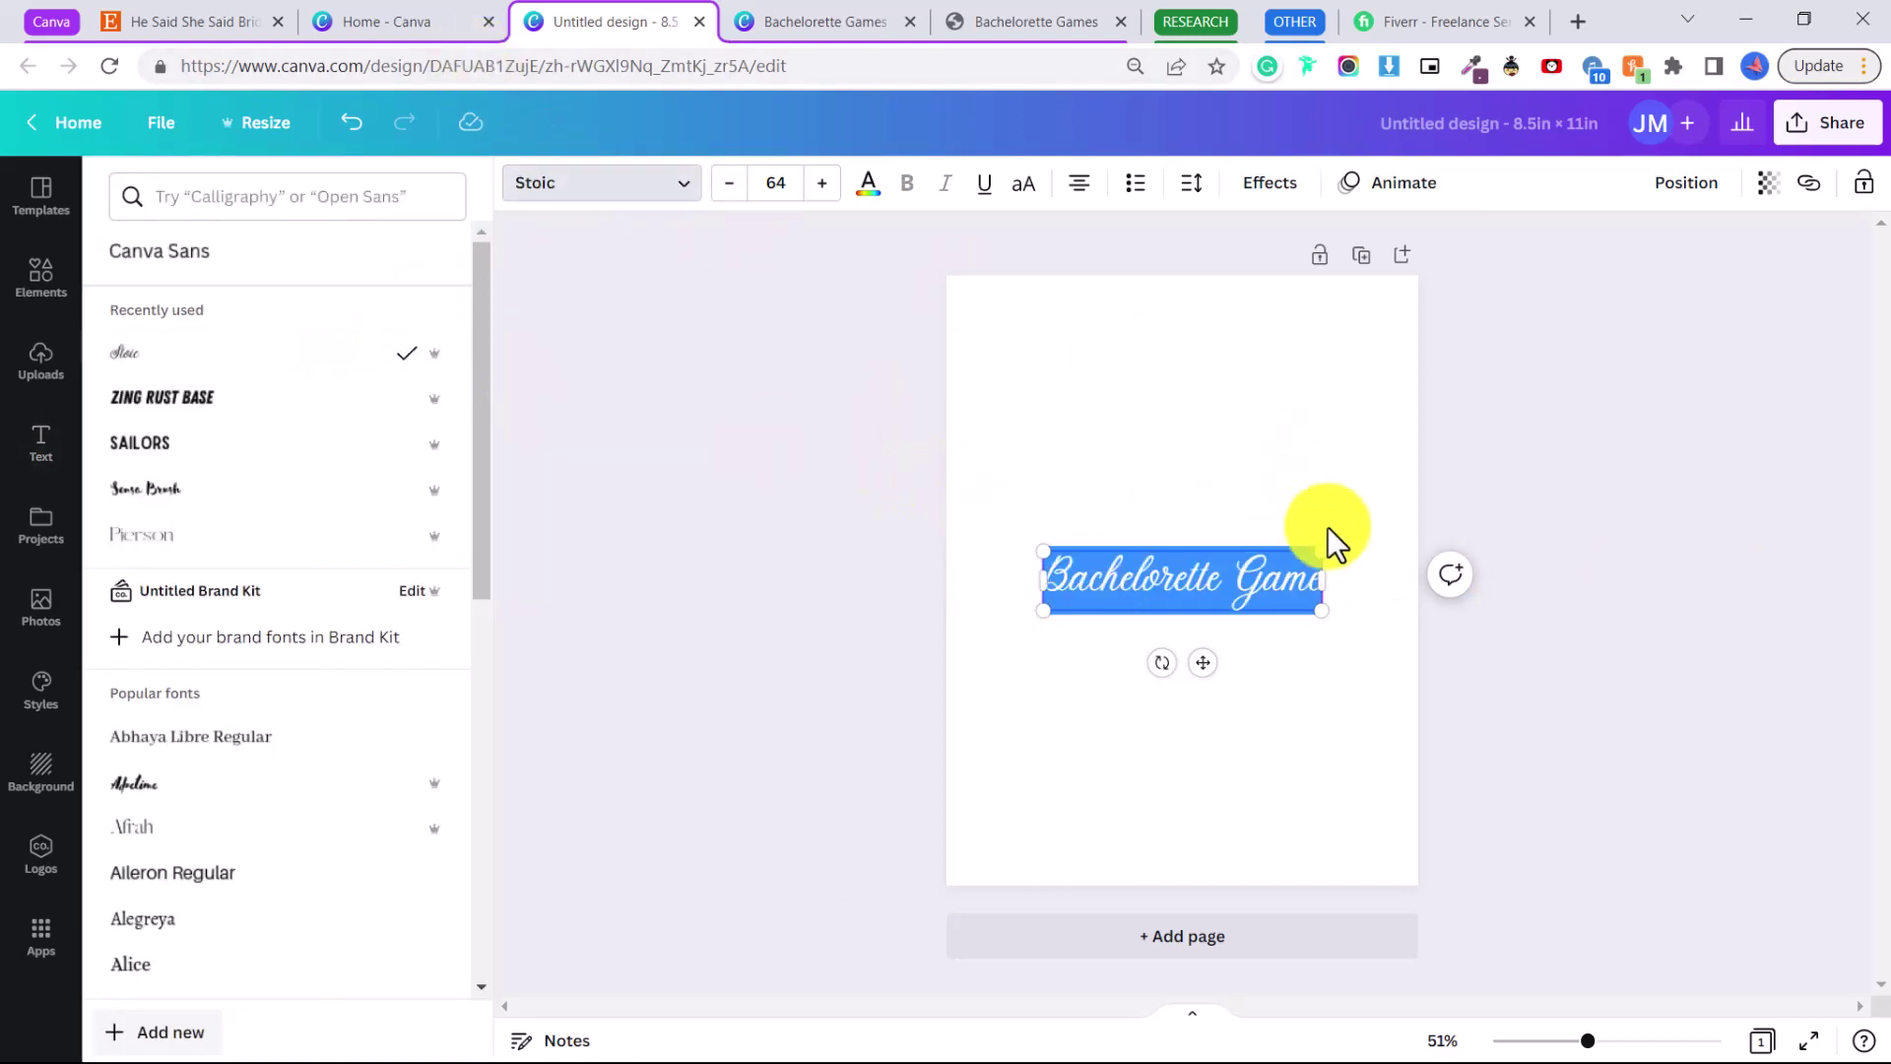
- Enlarge the heading to font size 89.6 and centre it near the upper edge of the page
click(1287, 601)
drag(1333, 545, 1455, 475)
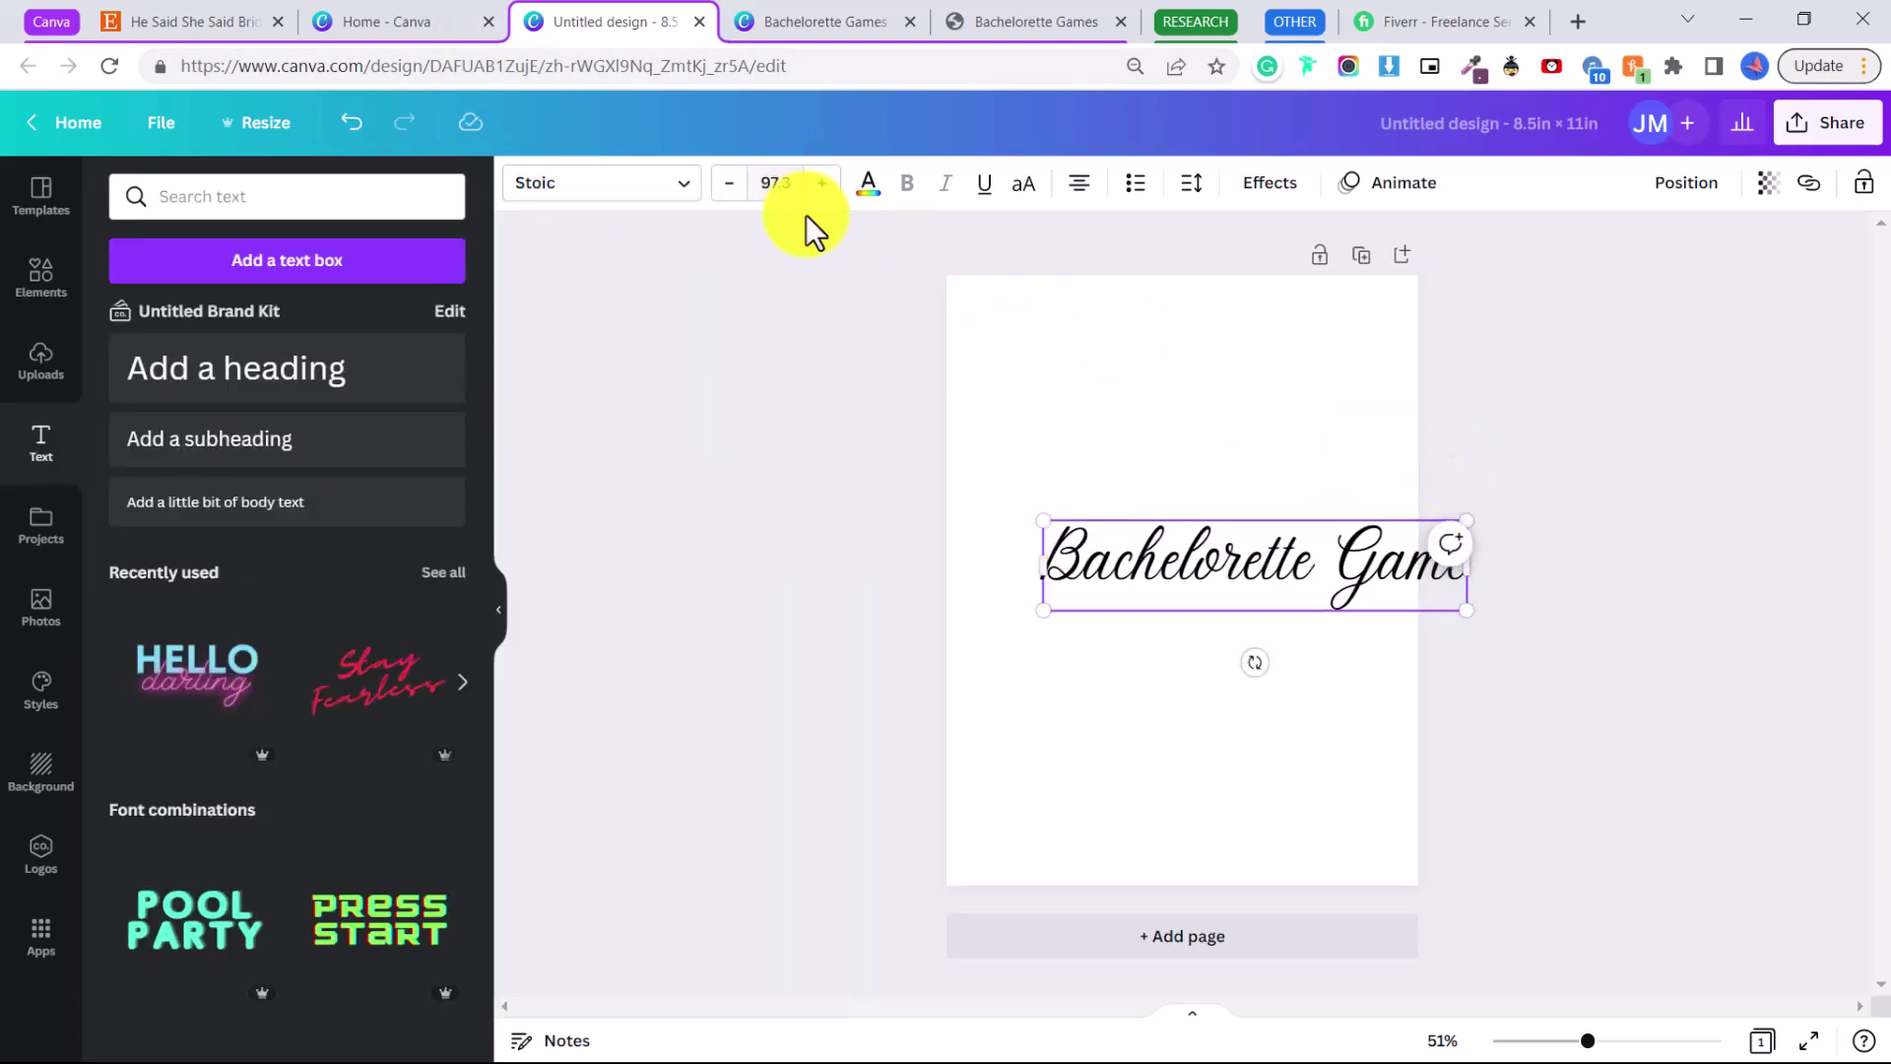
click(821, 185)
click(822, 185)
click(729, 184)
click(729, 183)
drag(1118, 610, 1025, 325)
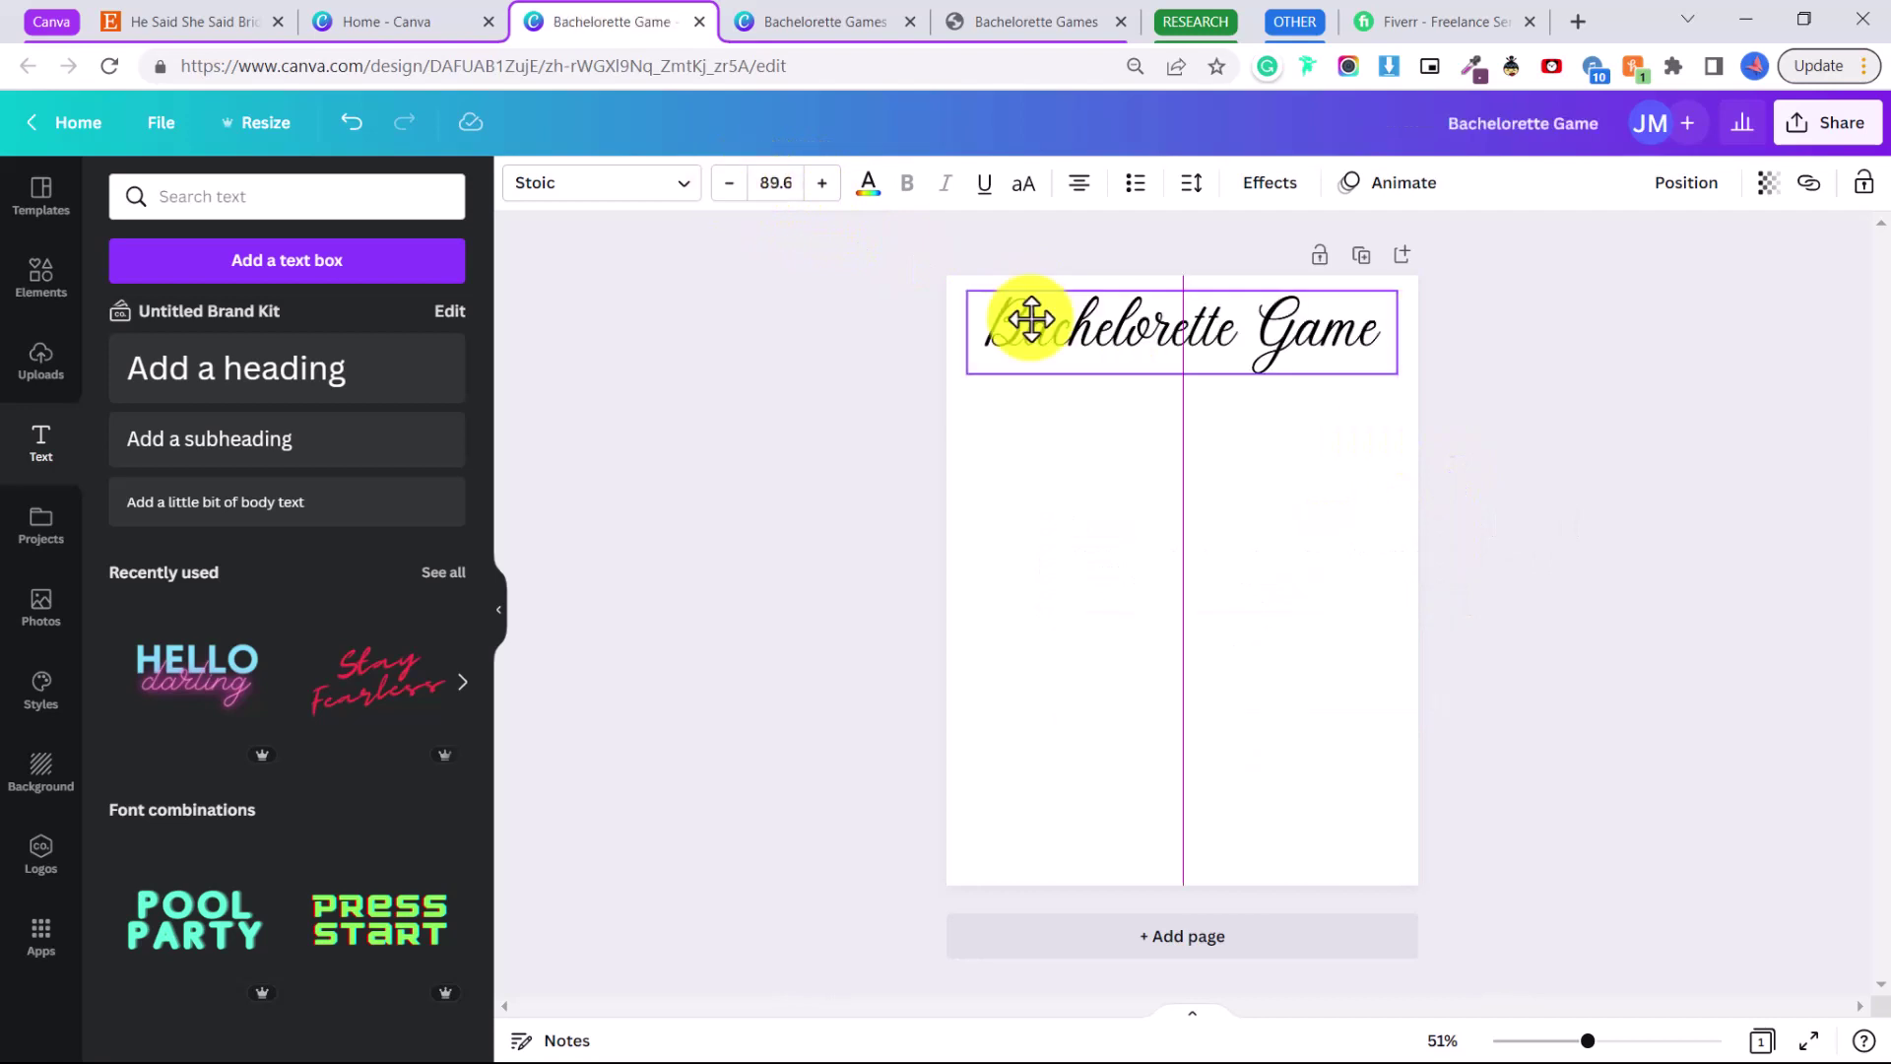
click(1596, 429)
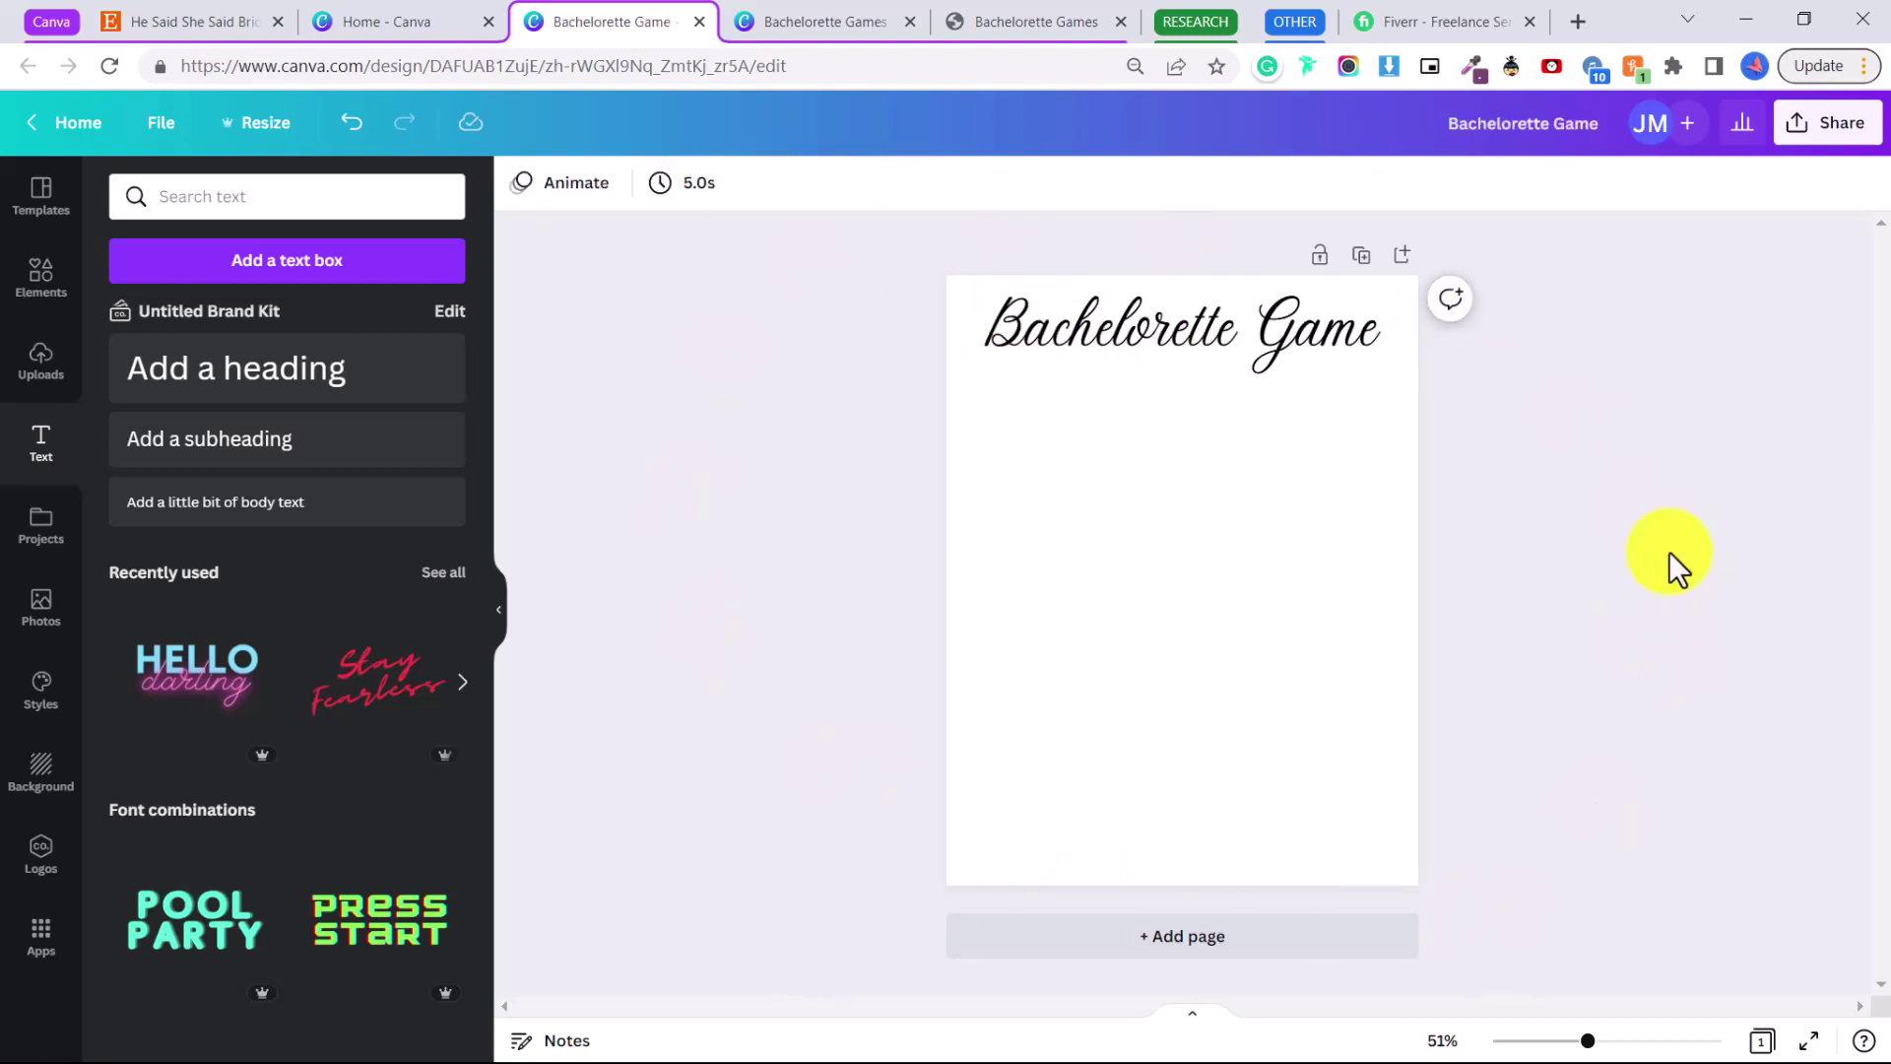
- Add a horizontal line beneath the "Bachelorette Game" heading, spanning the heading's full width
drag(1590, 1042, 1613, 1041)
scroll(1877, 640, up, 3)
click(1406, 335)
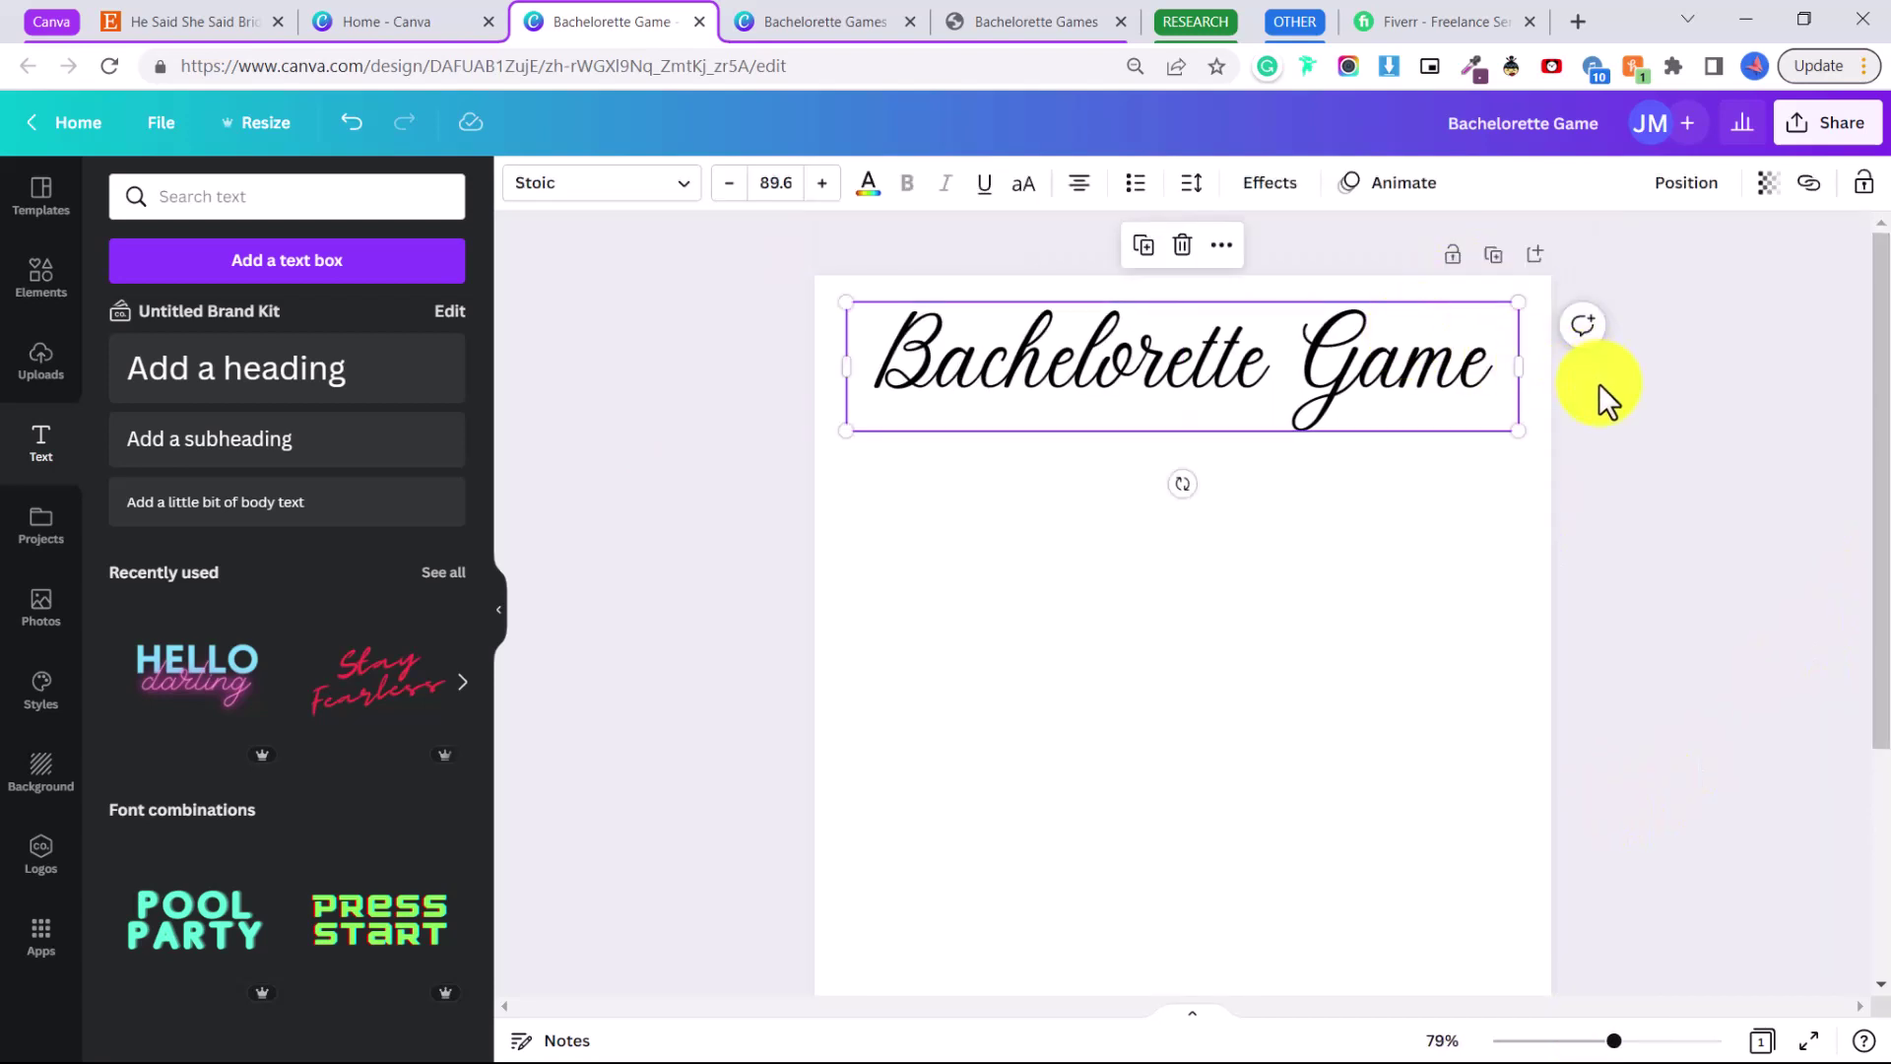
click(1620, 421)
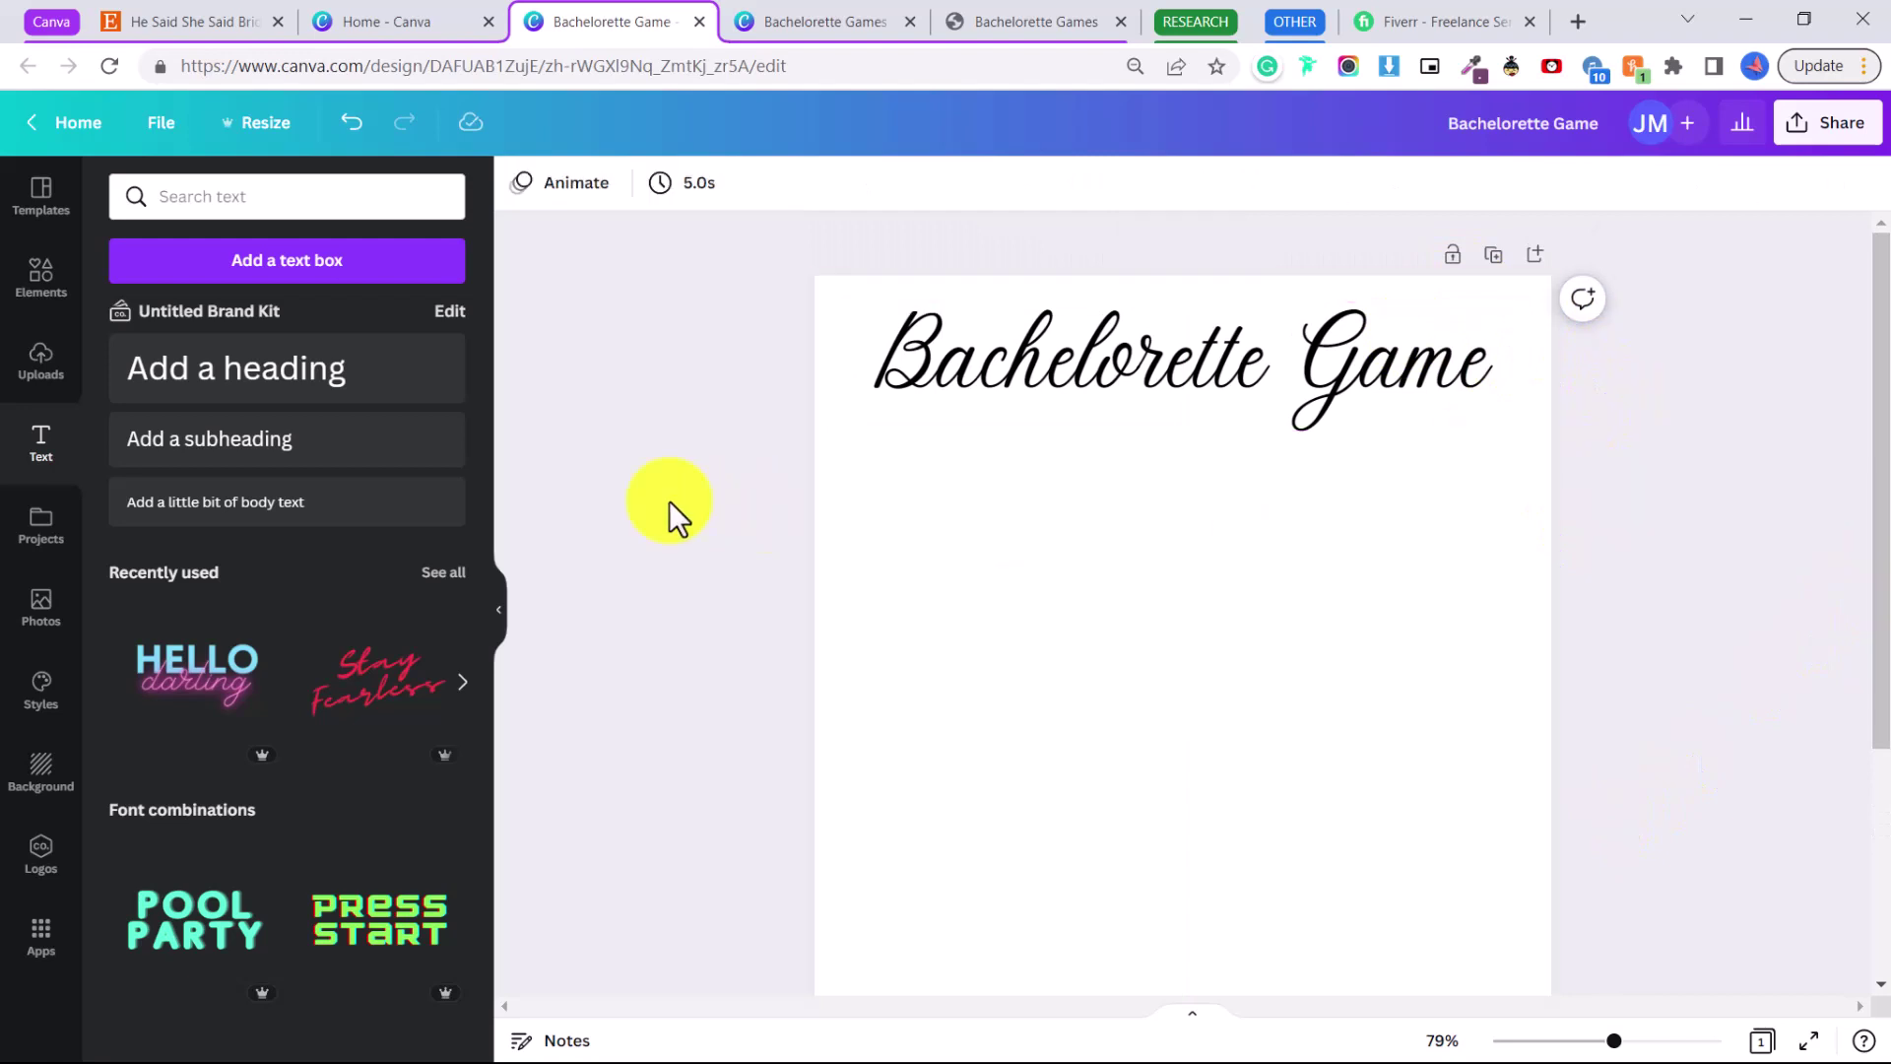
click(44, 280)
click(234, 197)
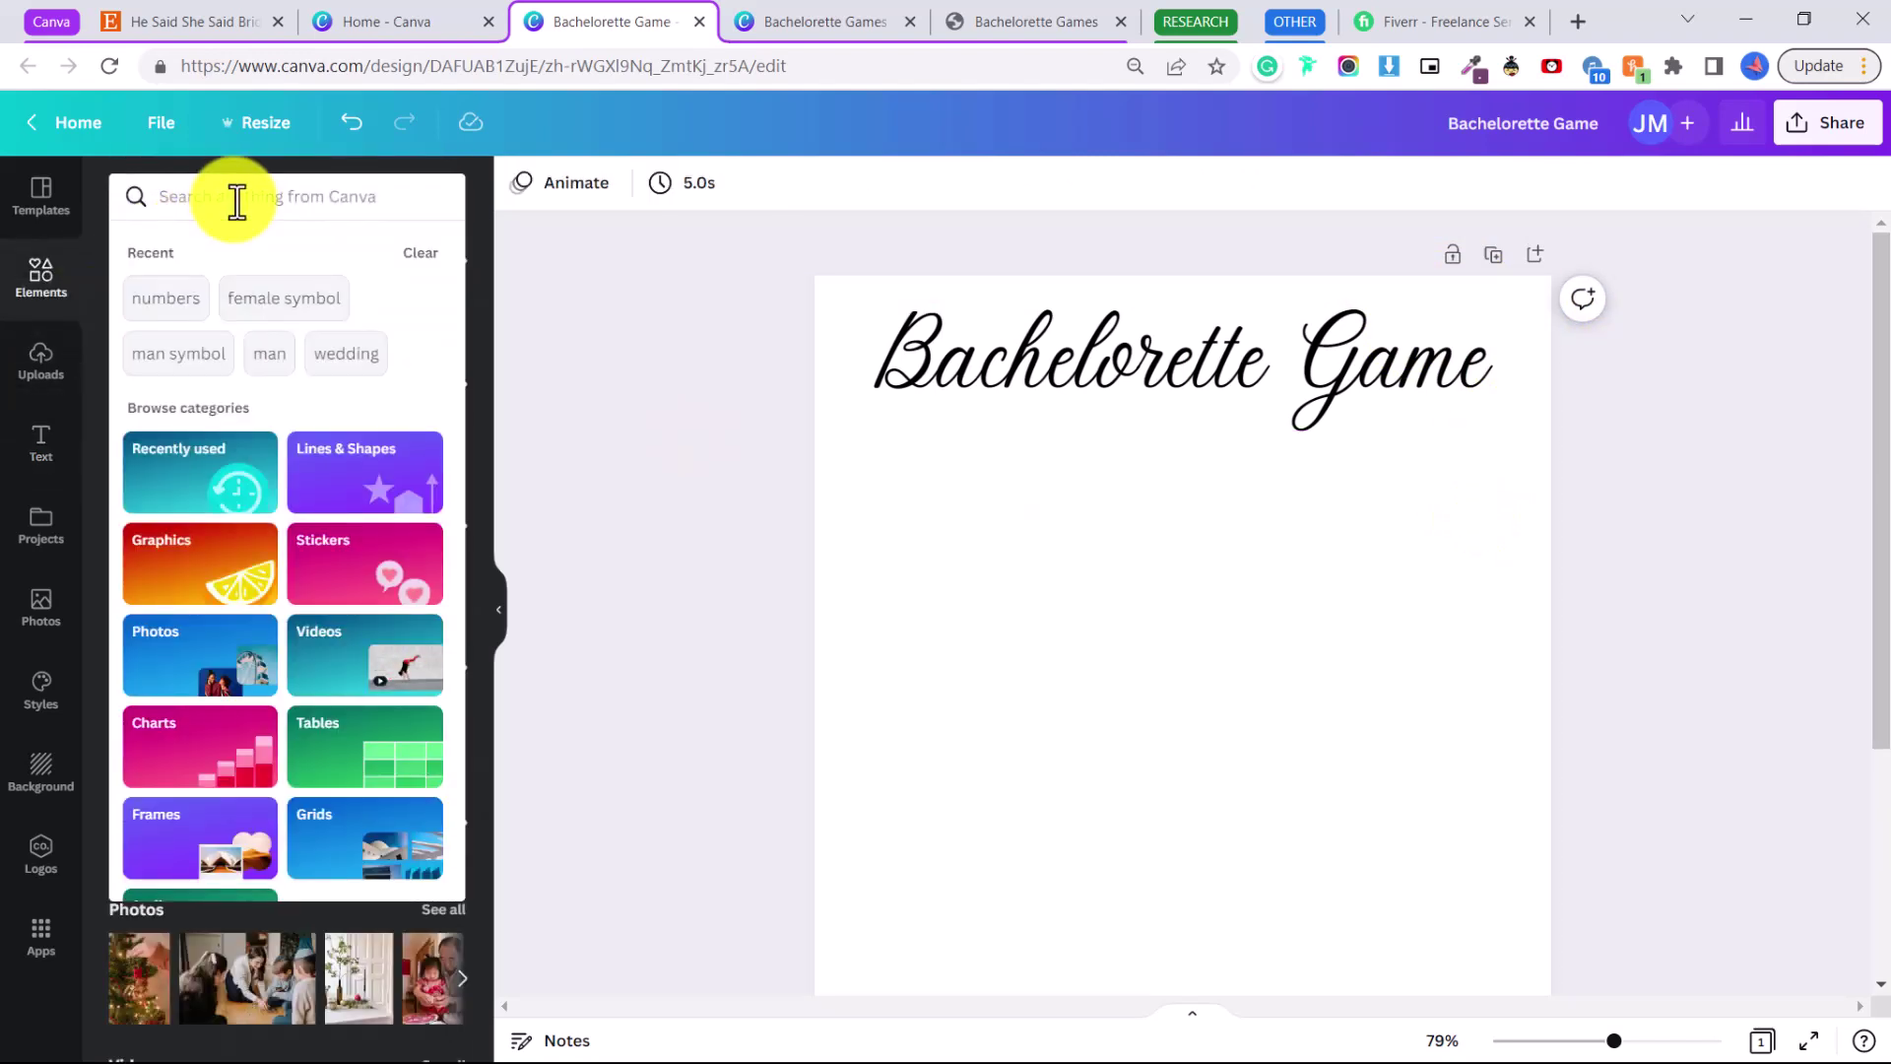
text(line)
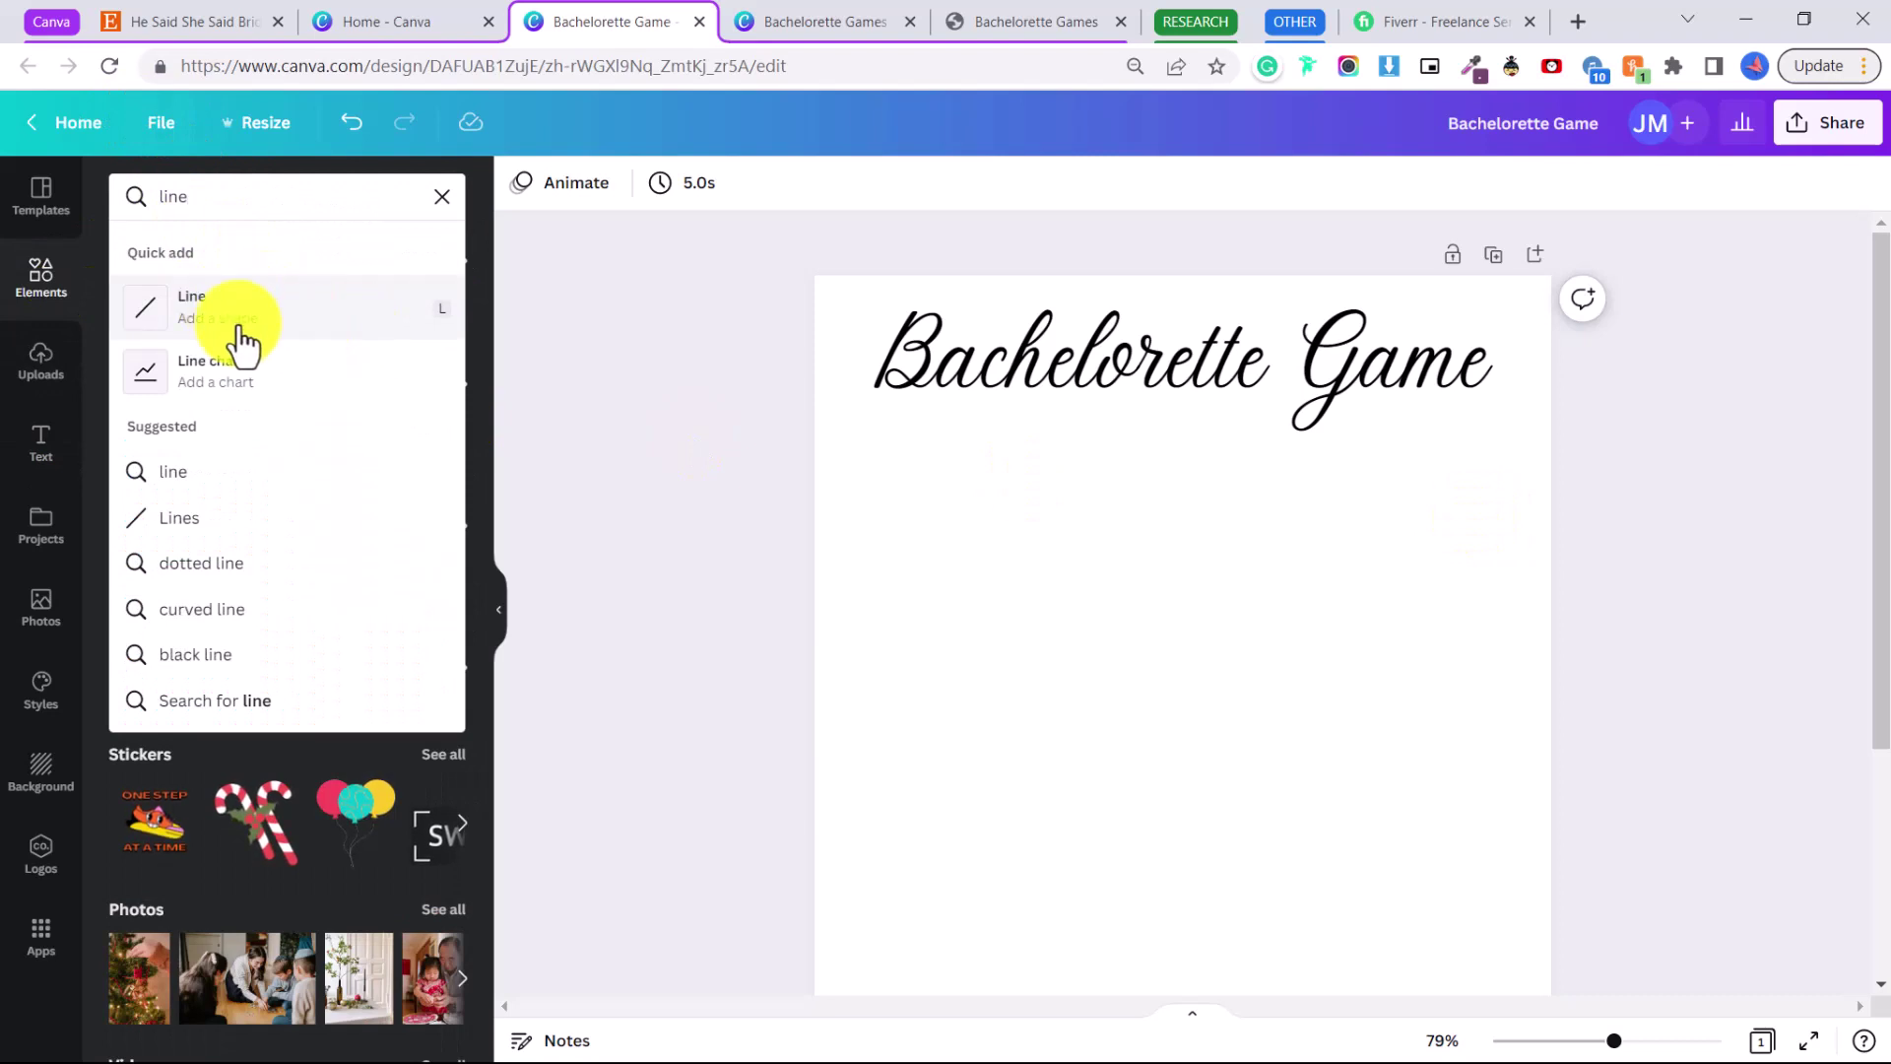
click(248, 331)
drag(1137, 753, 952, 405)
drag(1088, 405, 1518, 403)
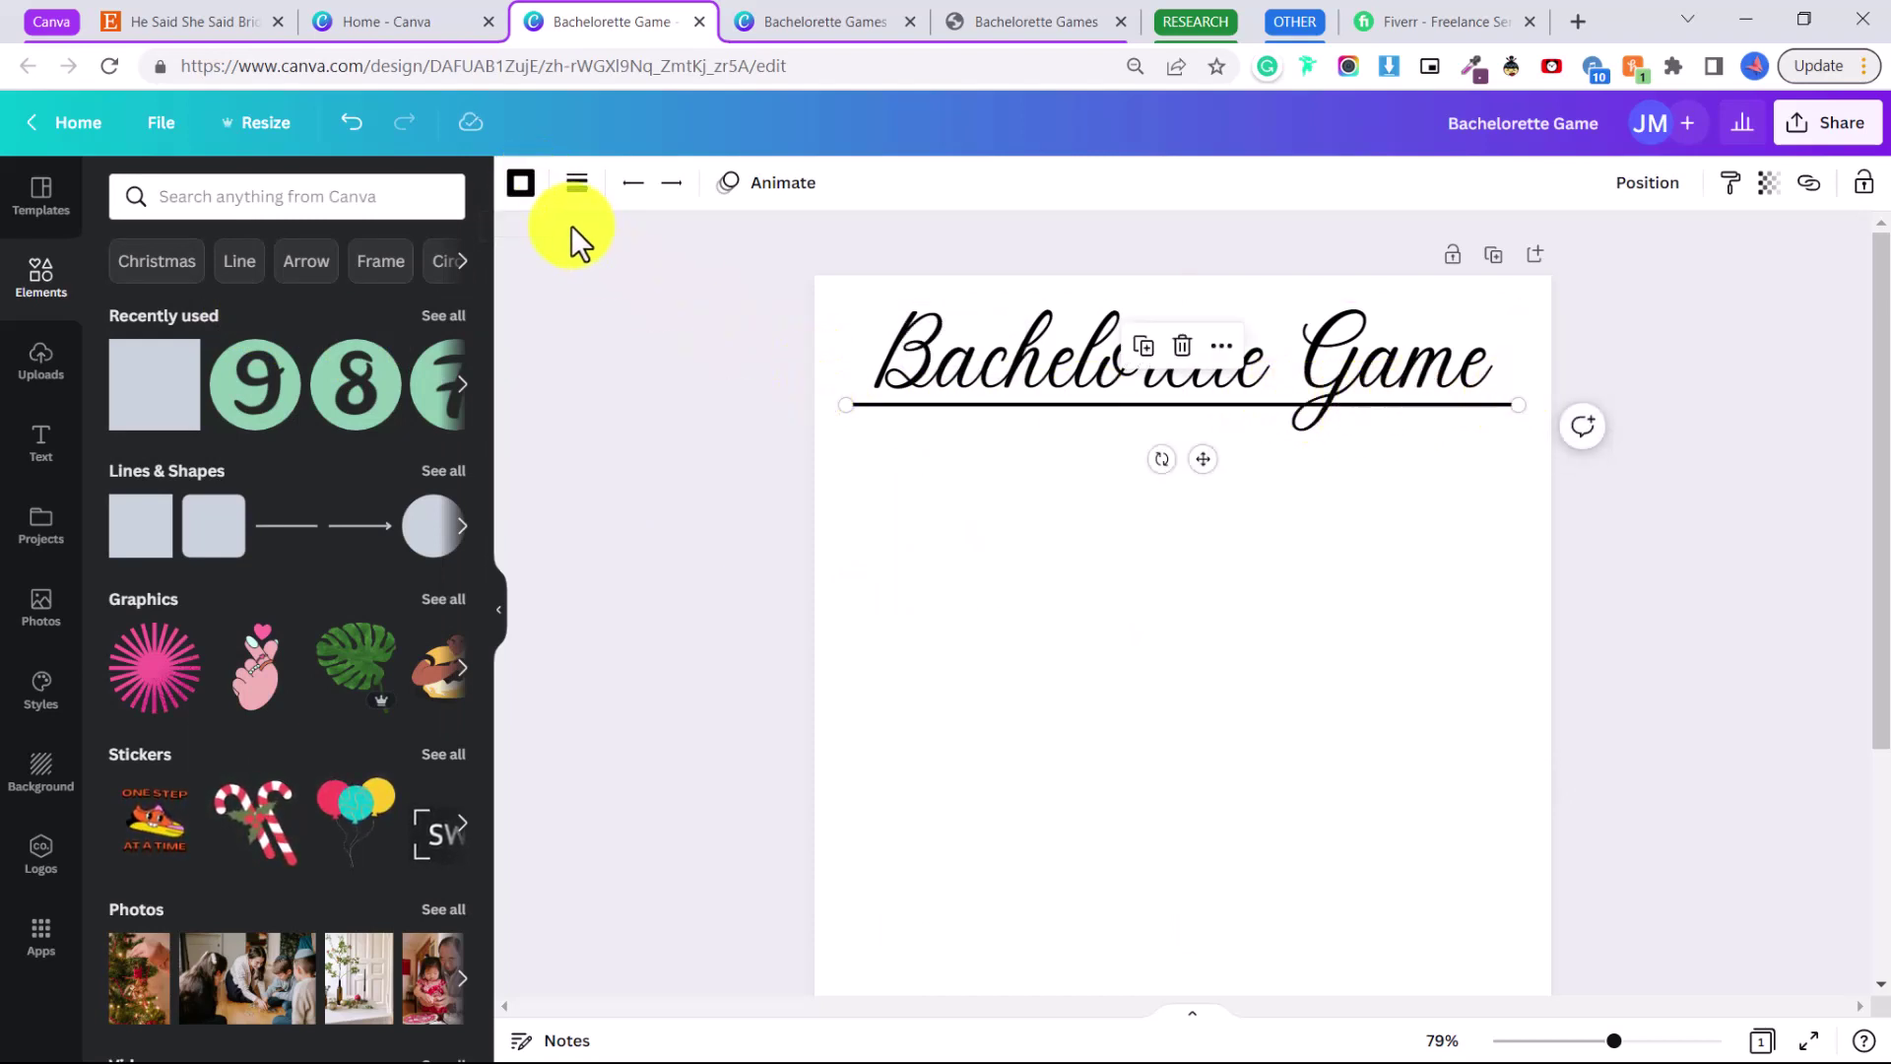
- Recolour the line under the heading light blue and change it to a thin dotted style
click(523, 185)
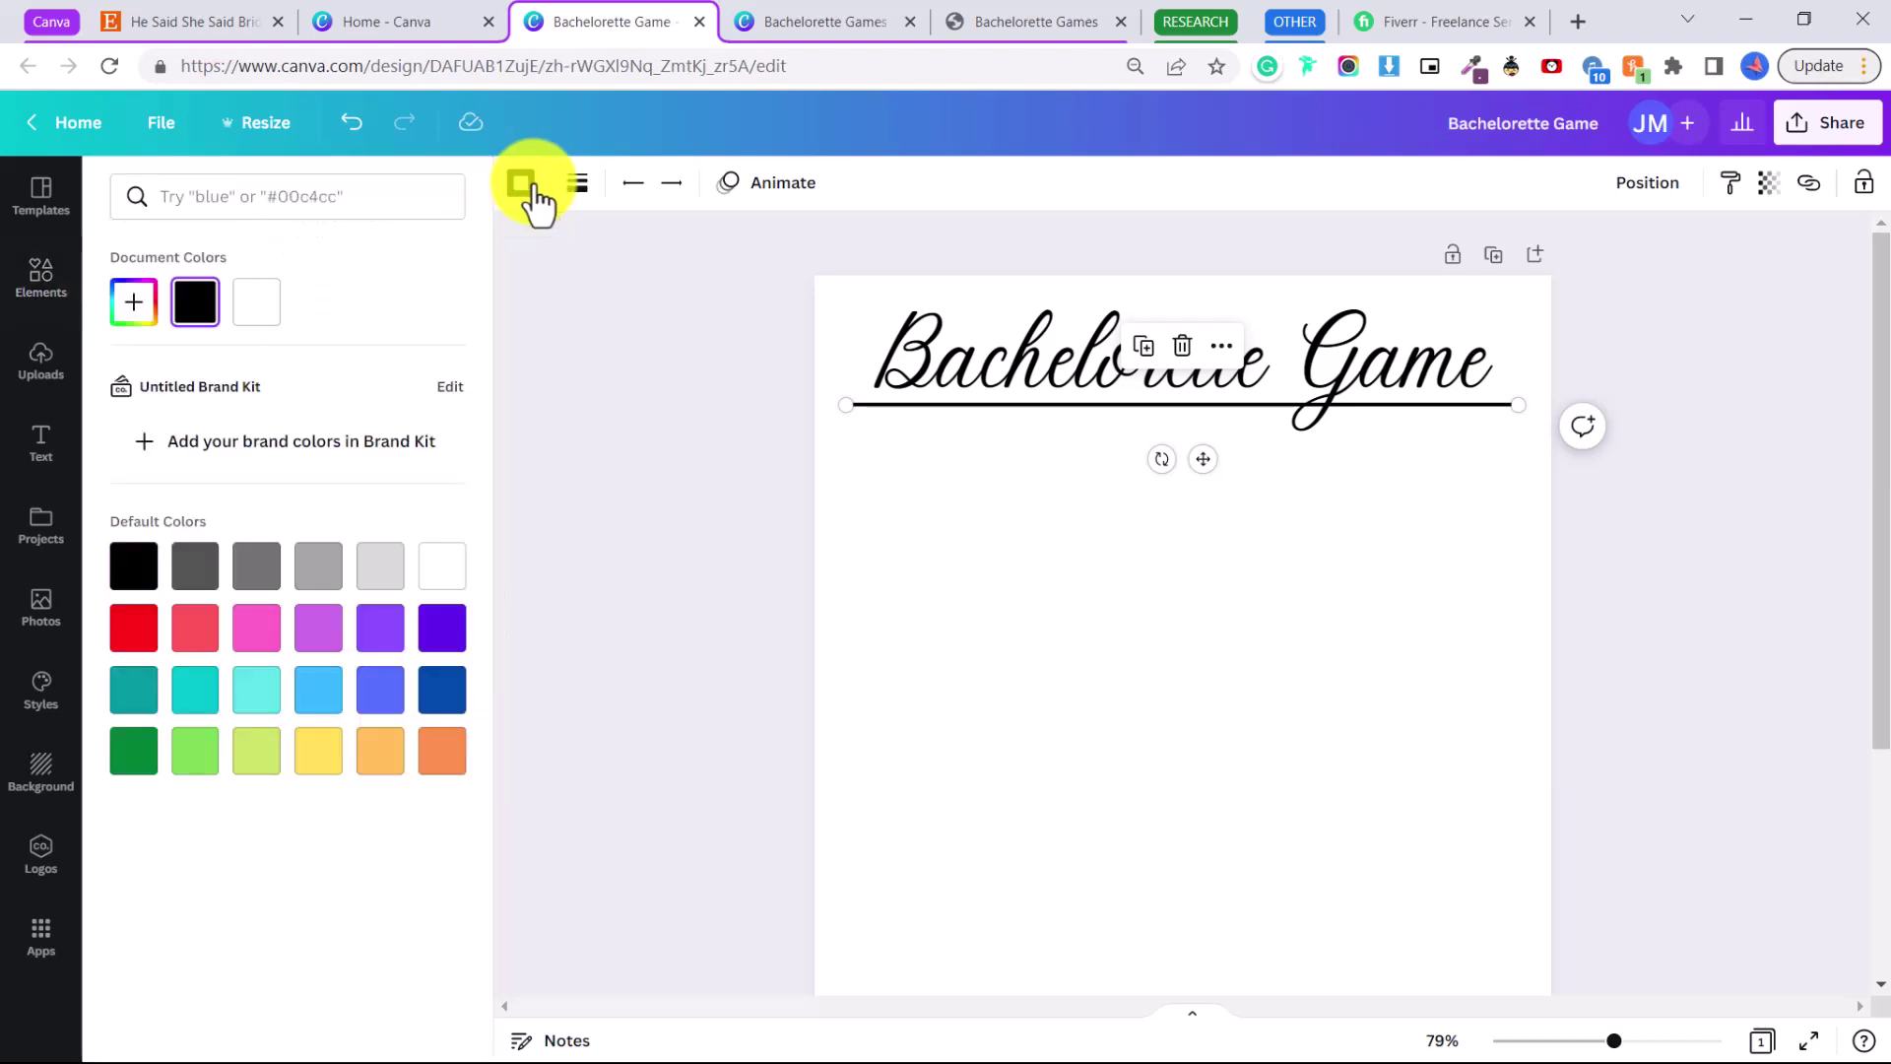
click(319, 694)
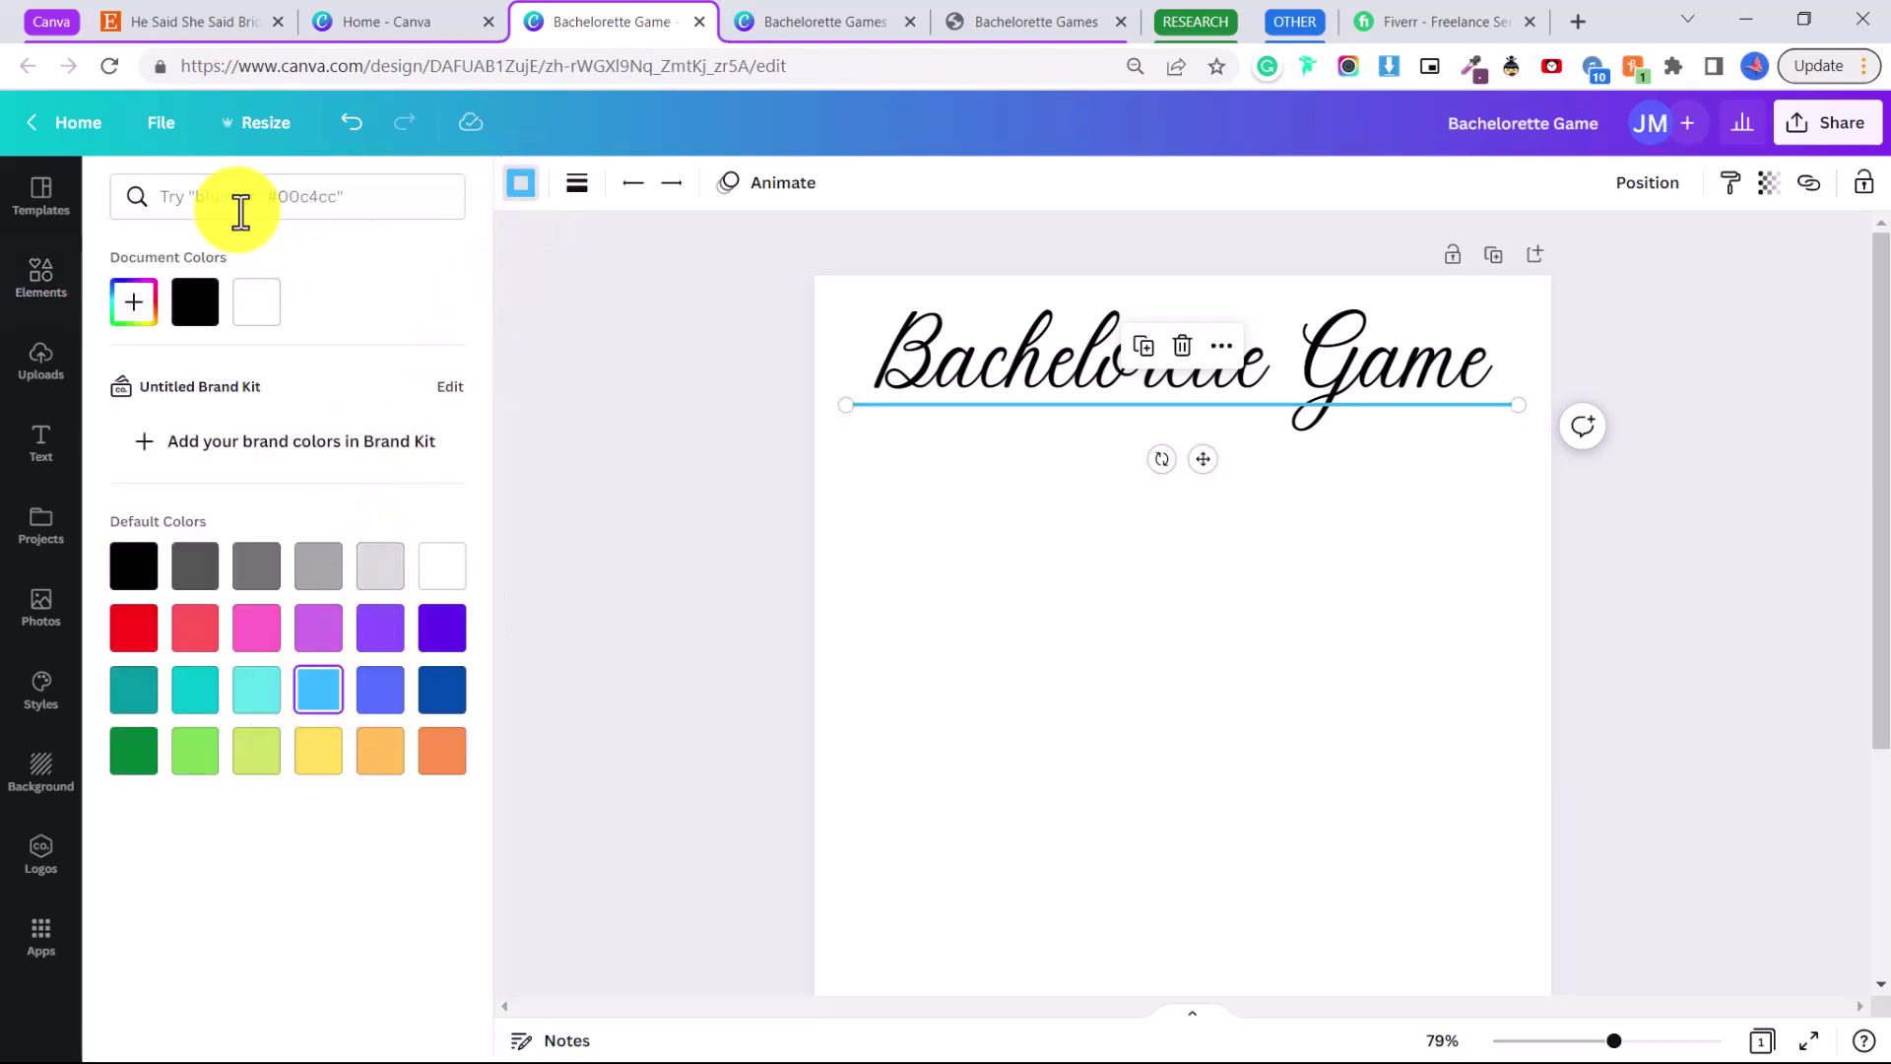
key(Escape)
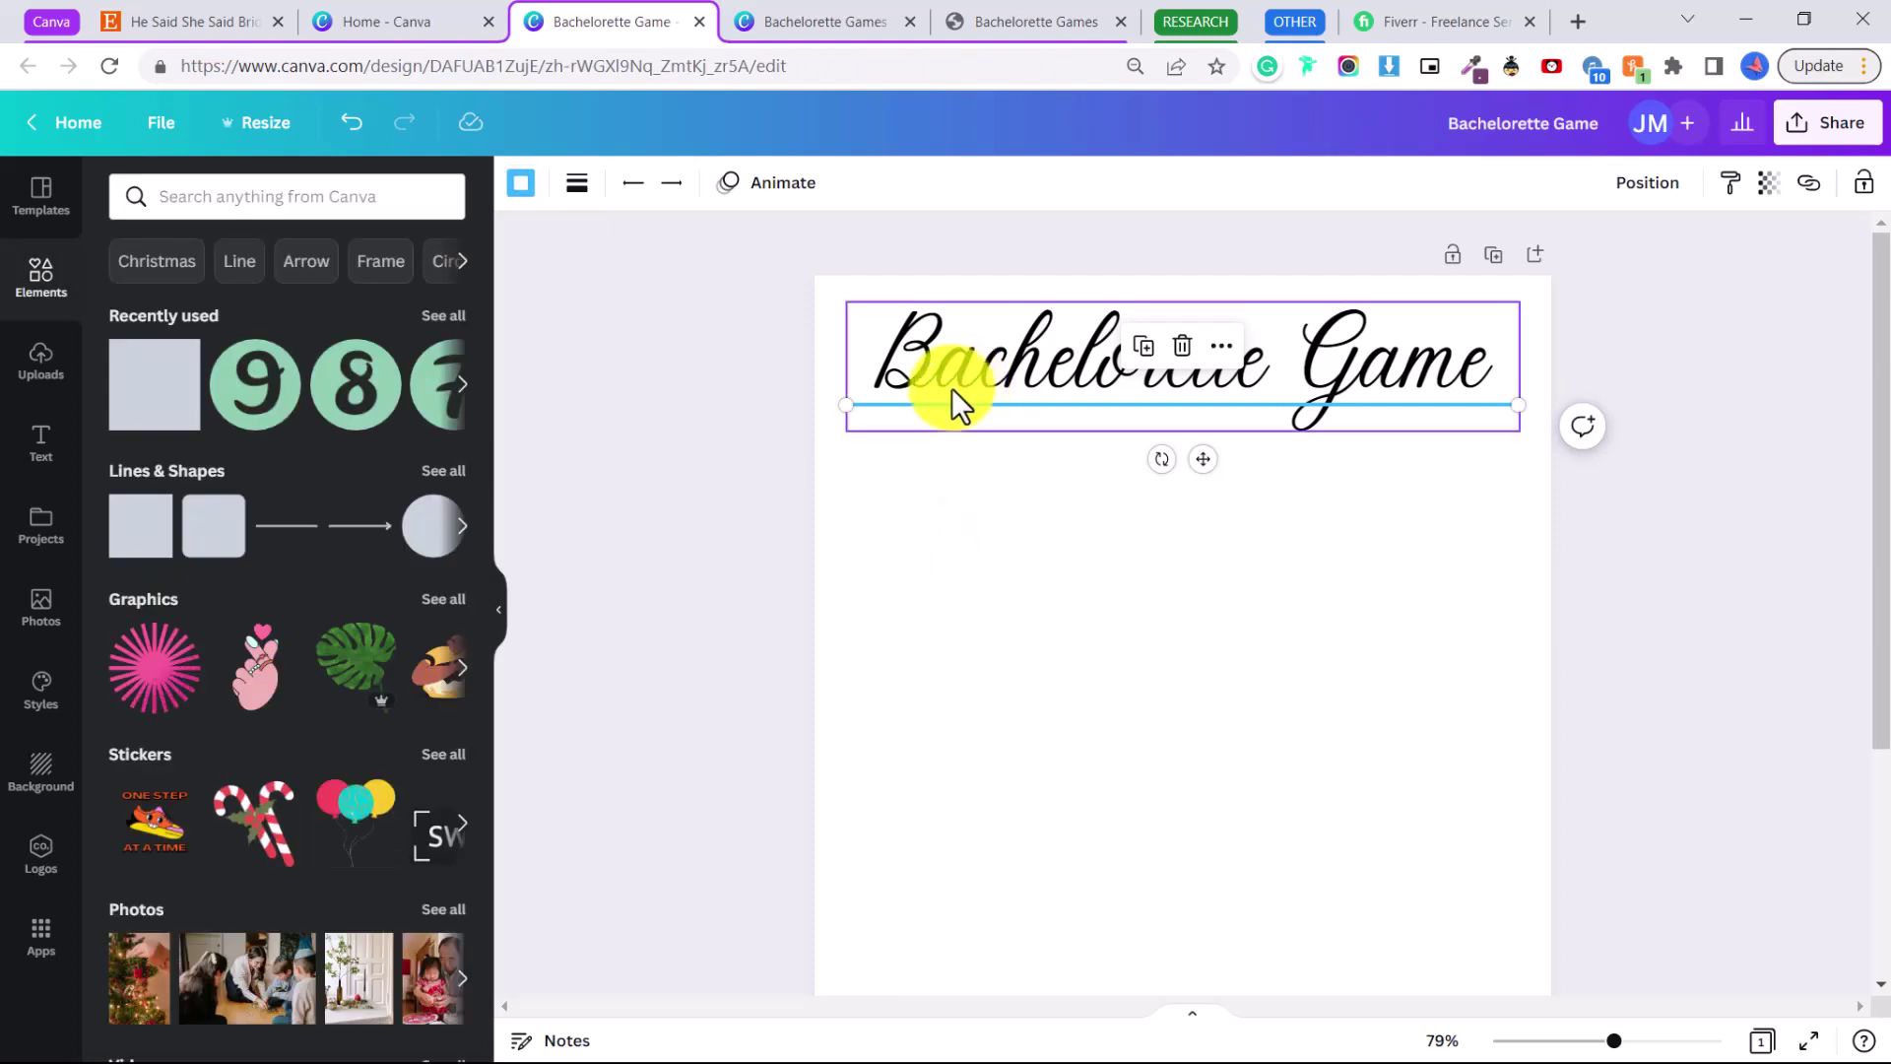
click(576, 185)
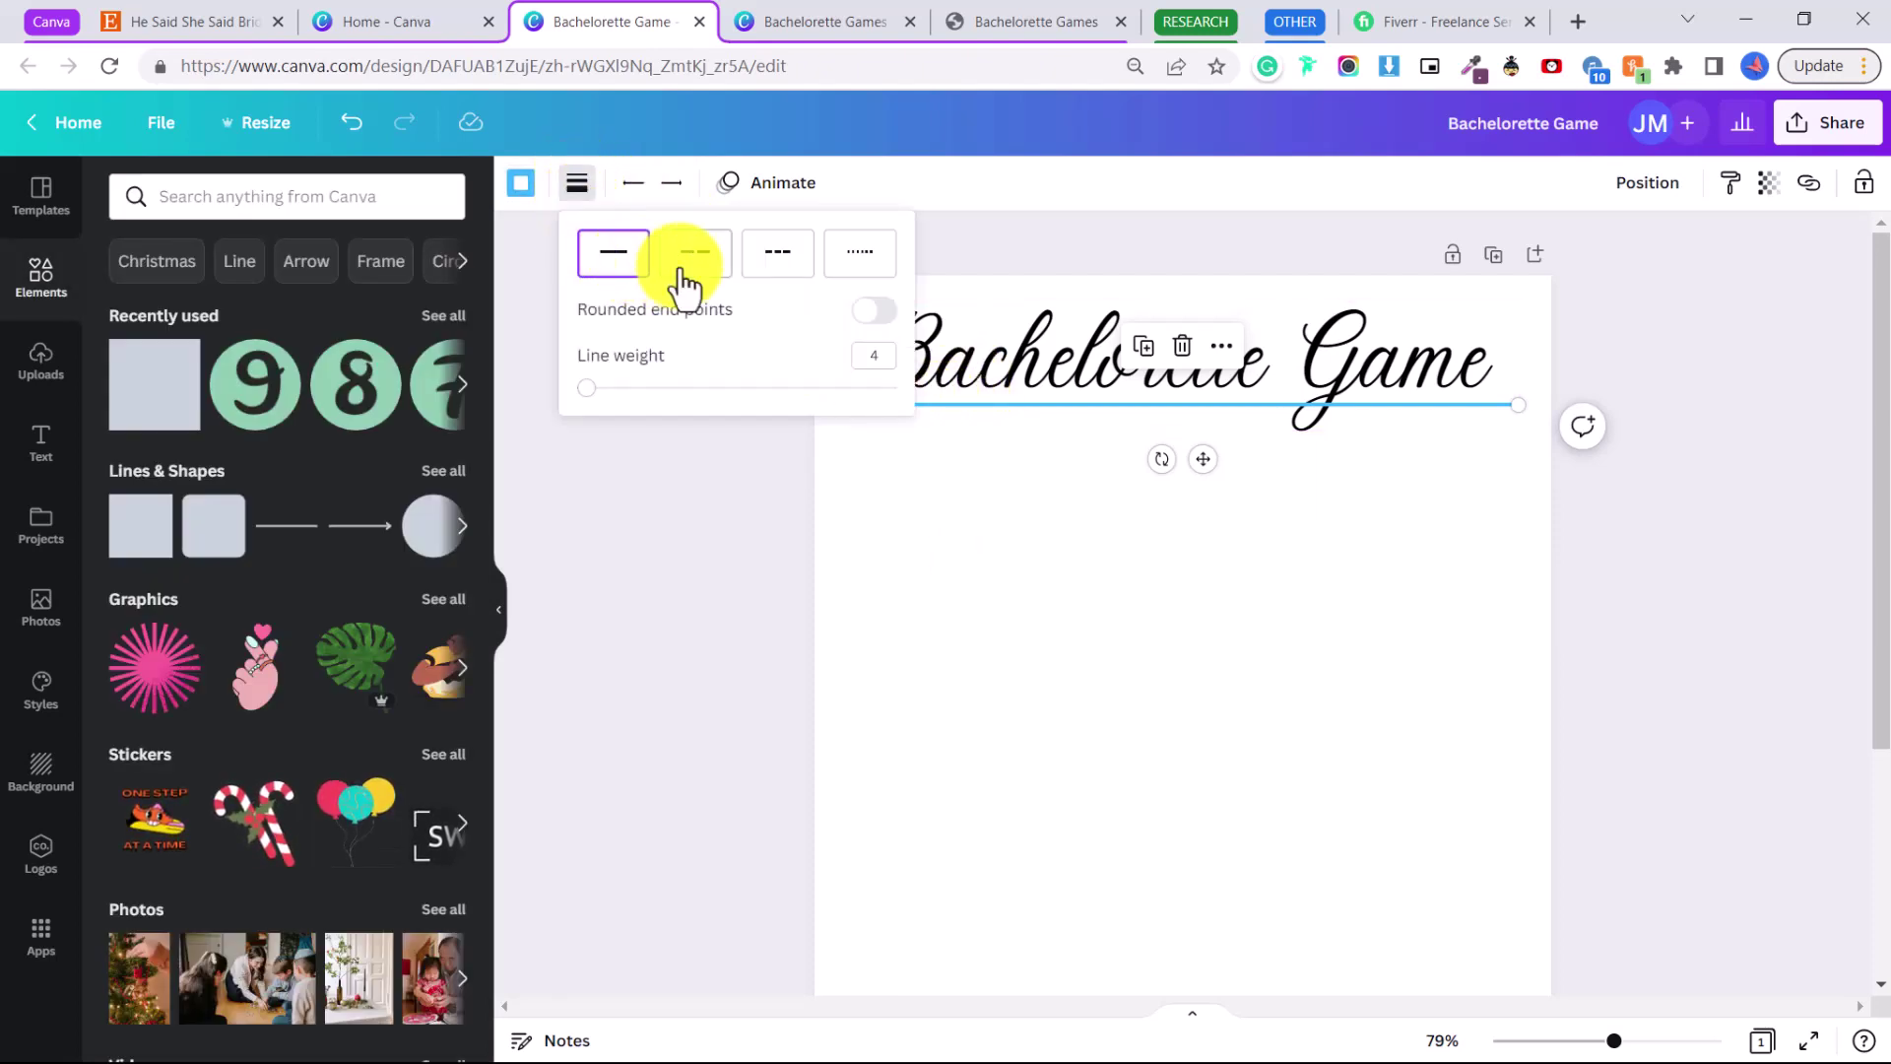
click(859, 262)
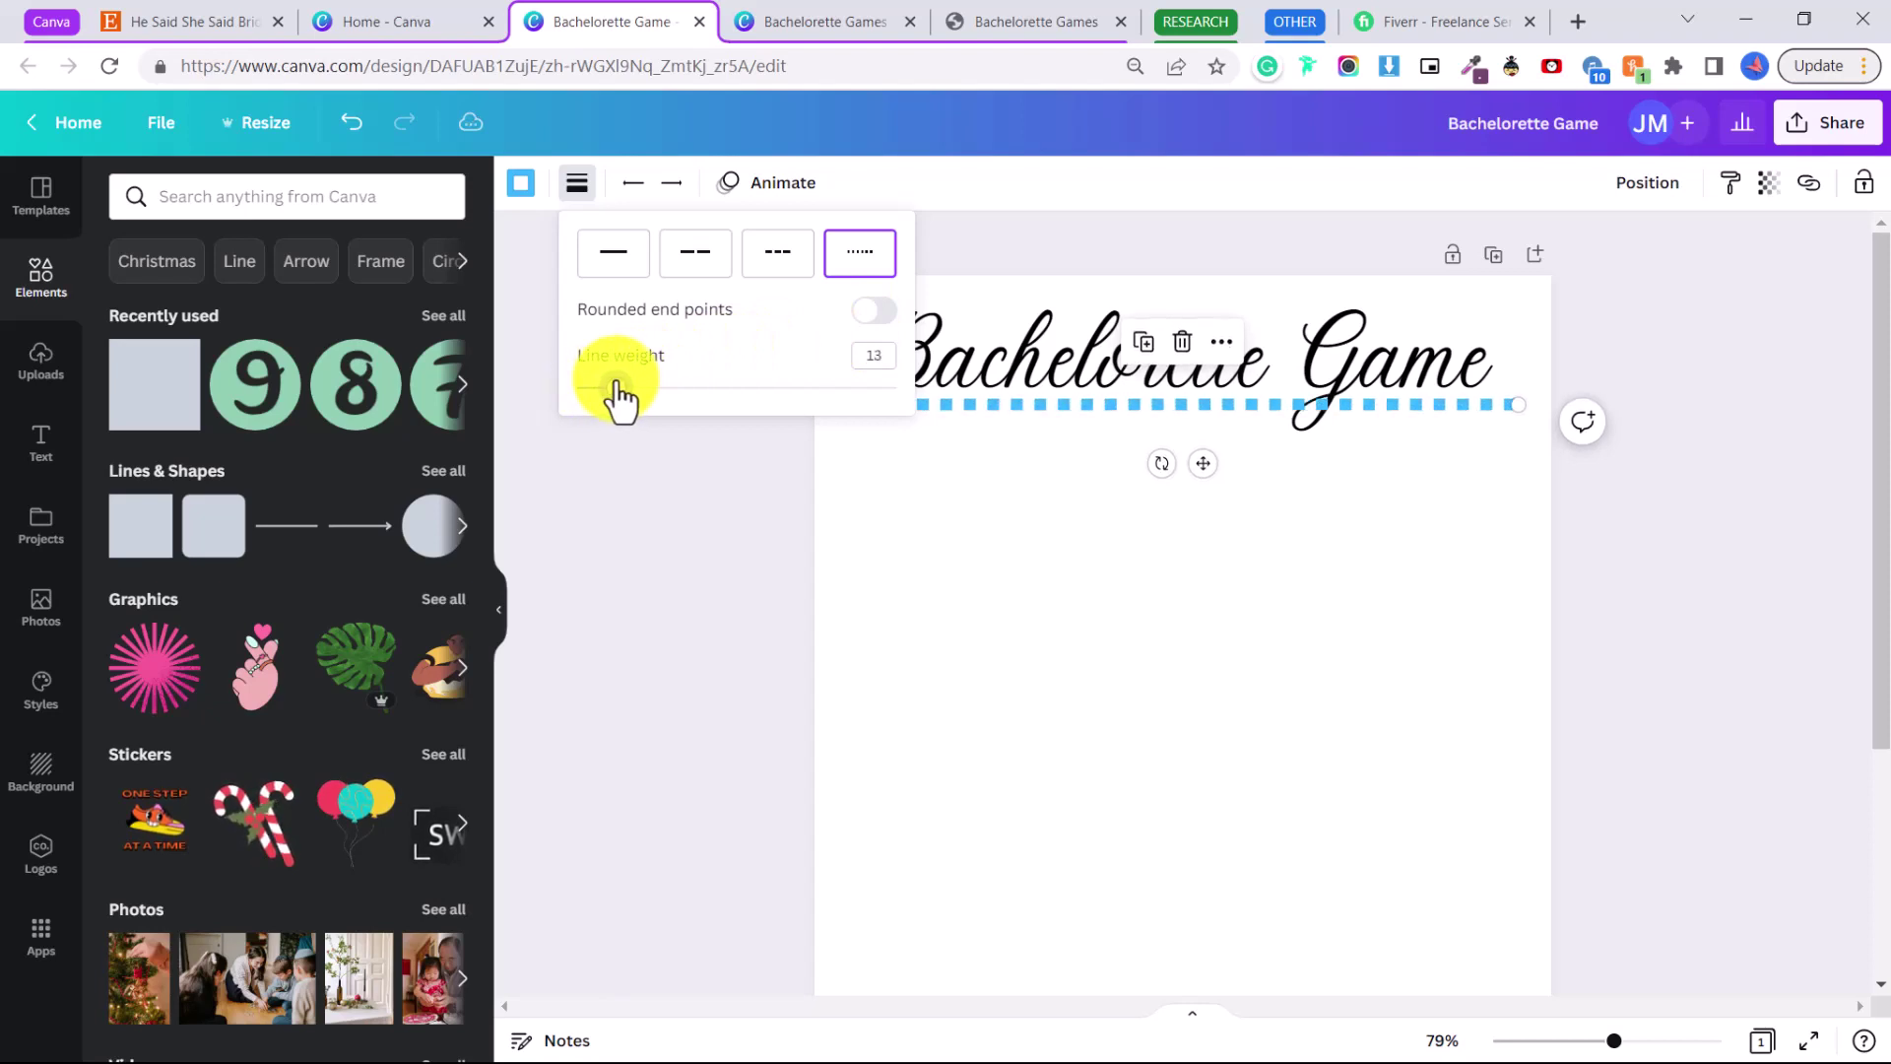
key(Escape)
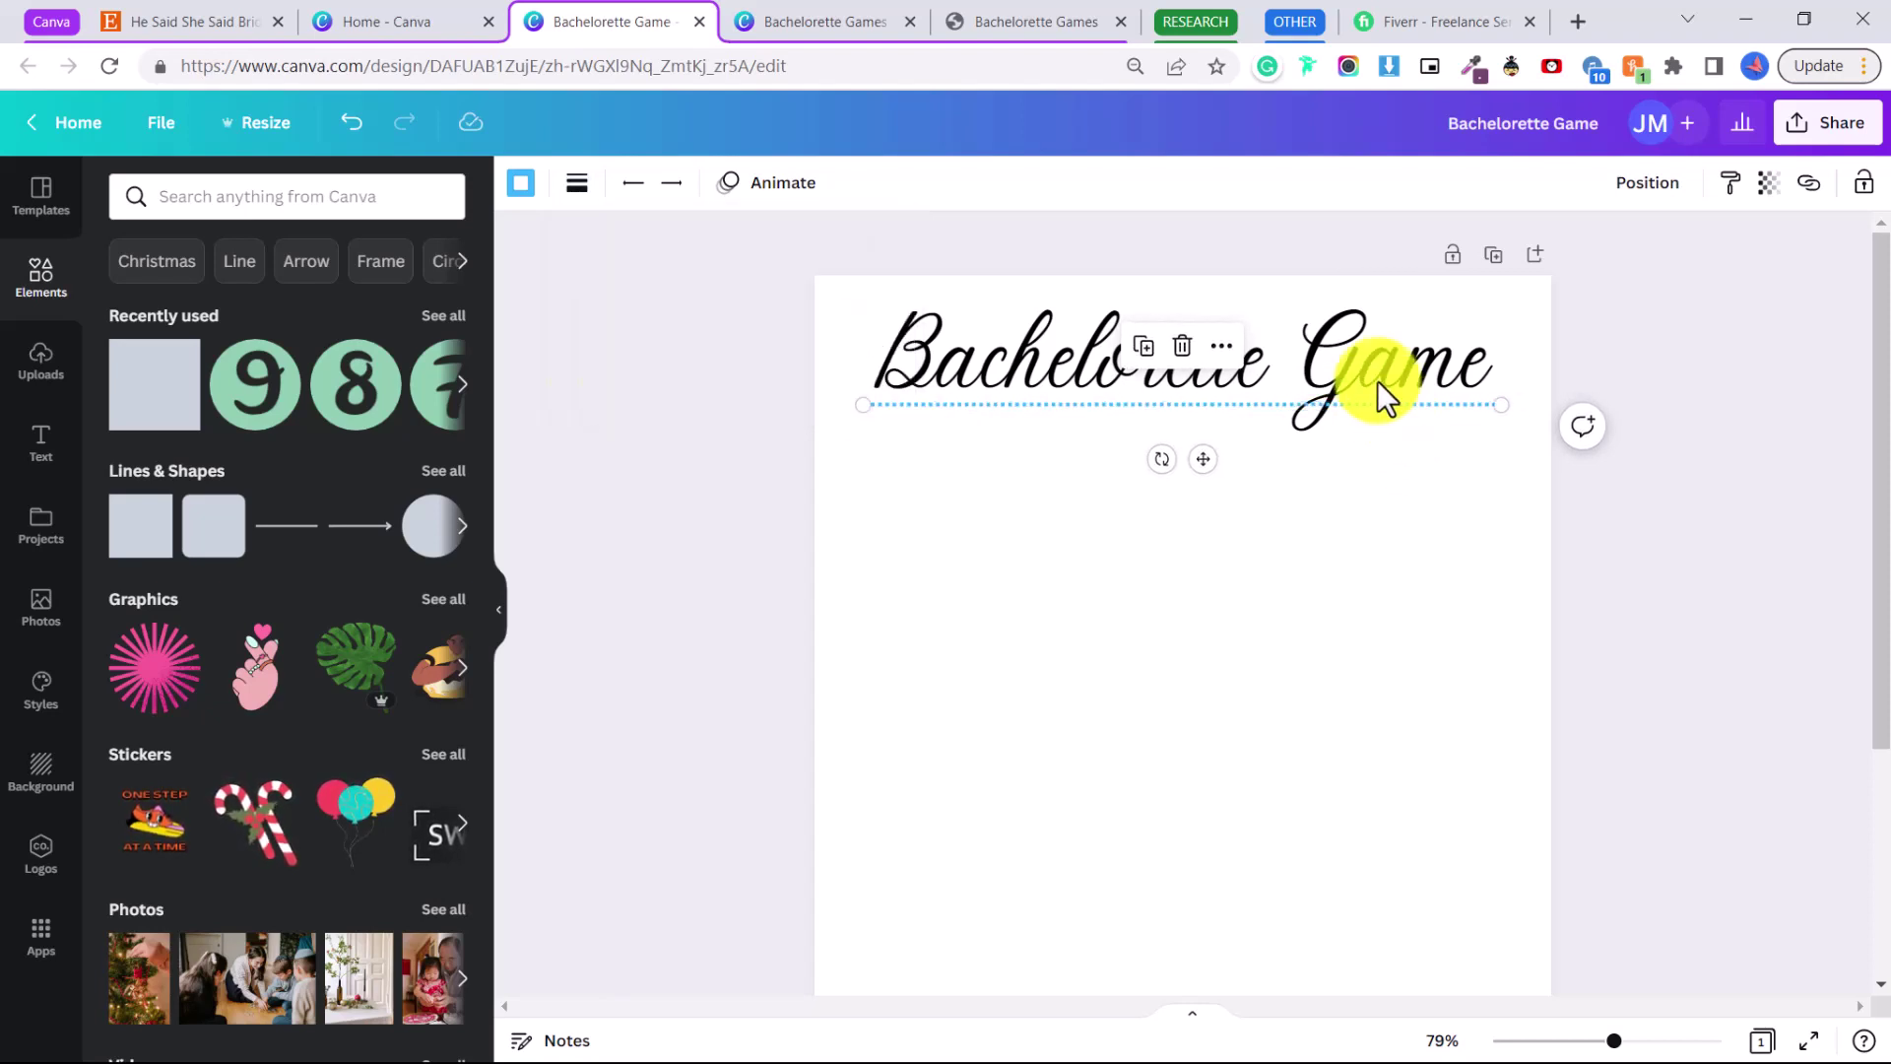
- Try to send the "Bachelorette Game" heading one layer backward
click(1365, 338)
right_click(1365, 337)
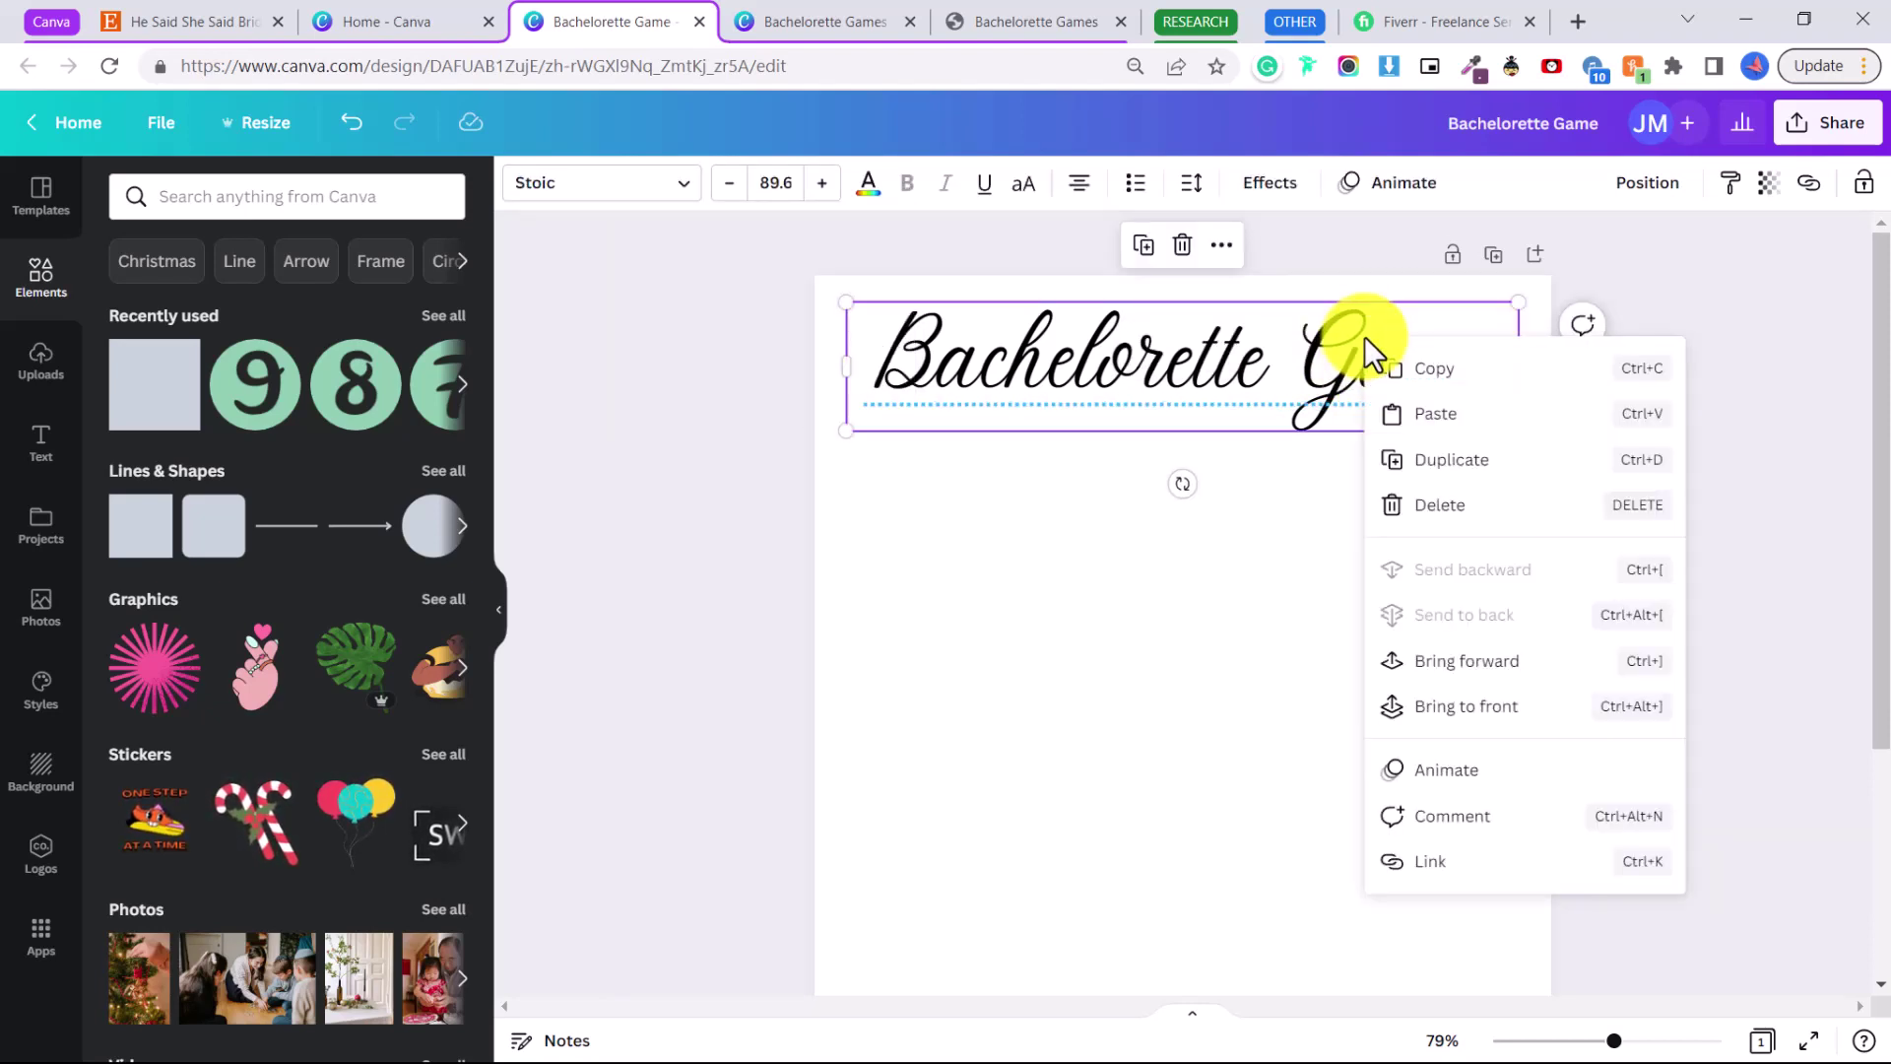
click(1497, 576)
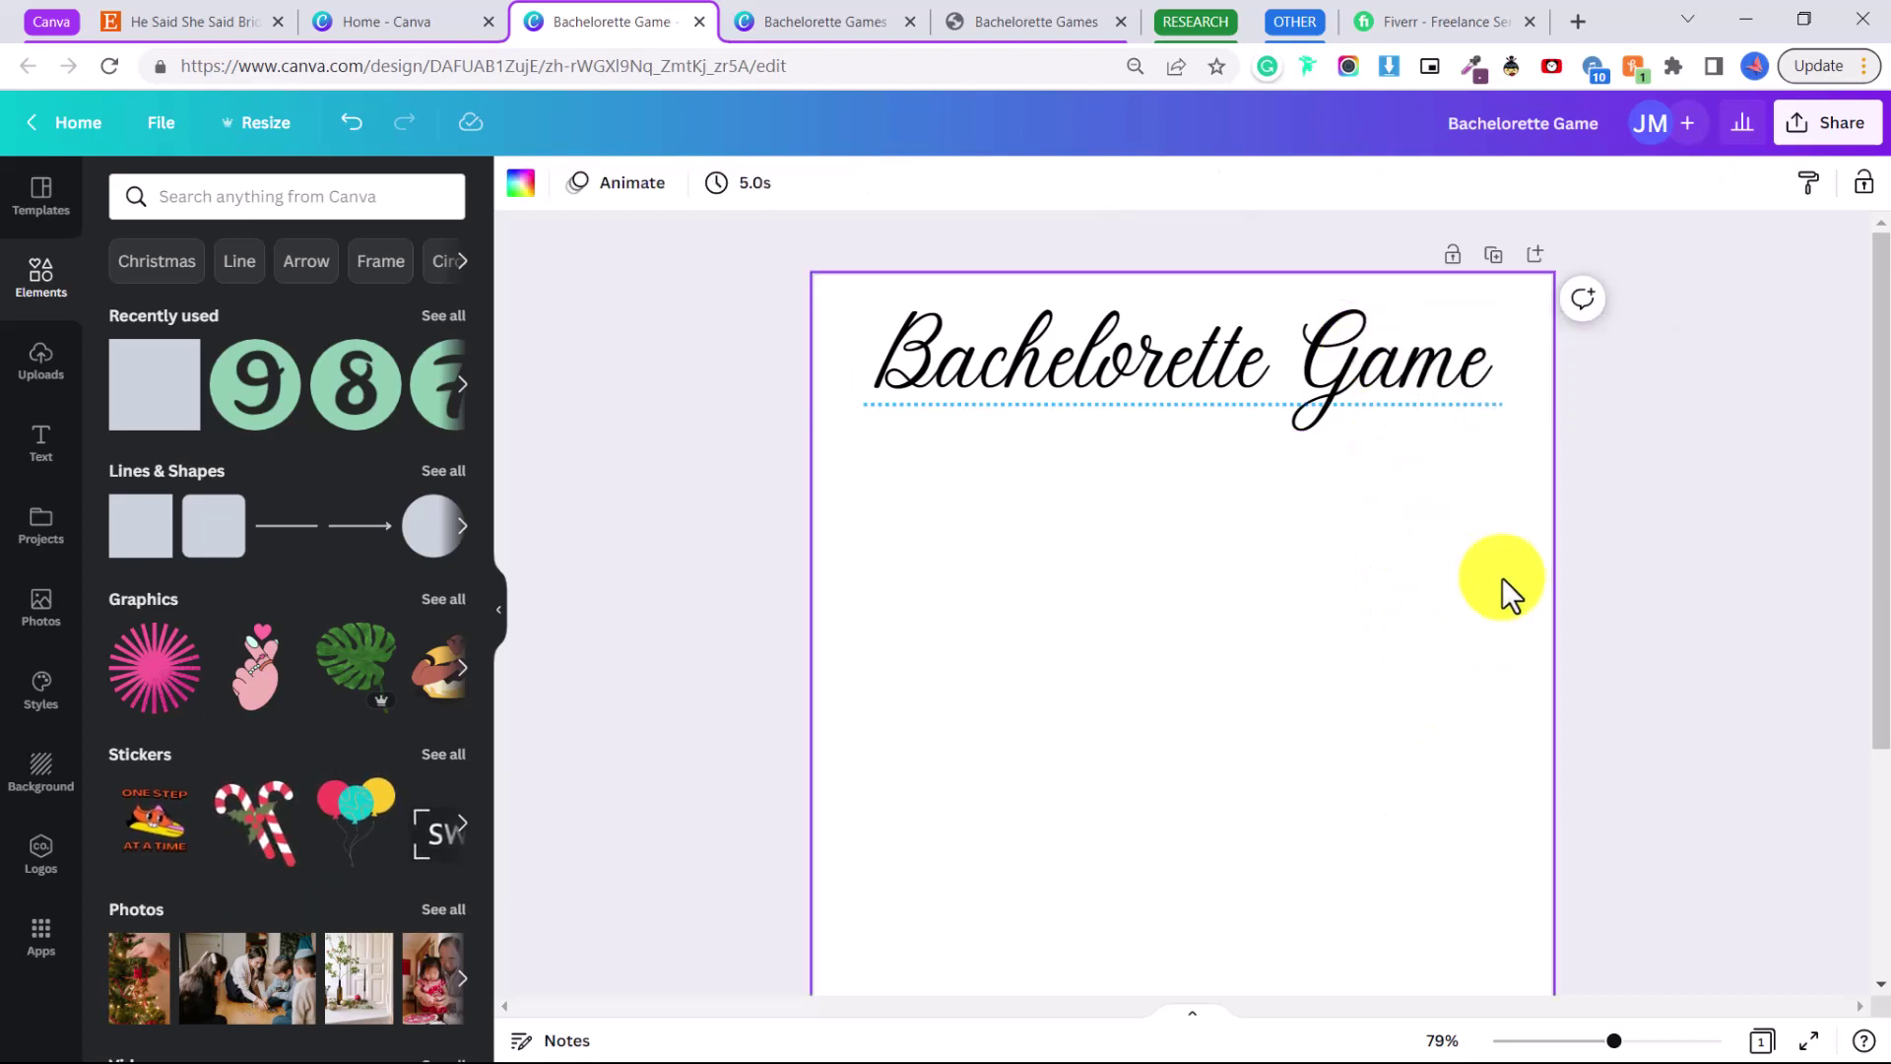
- Search the design elements for "rings" and insert the gold interlocking rings graphic with a diamond and sparkles
click(187, 196)
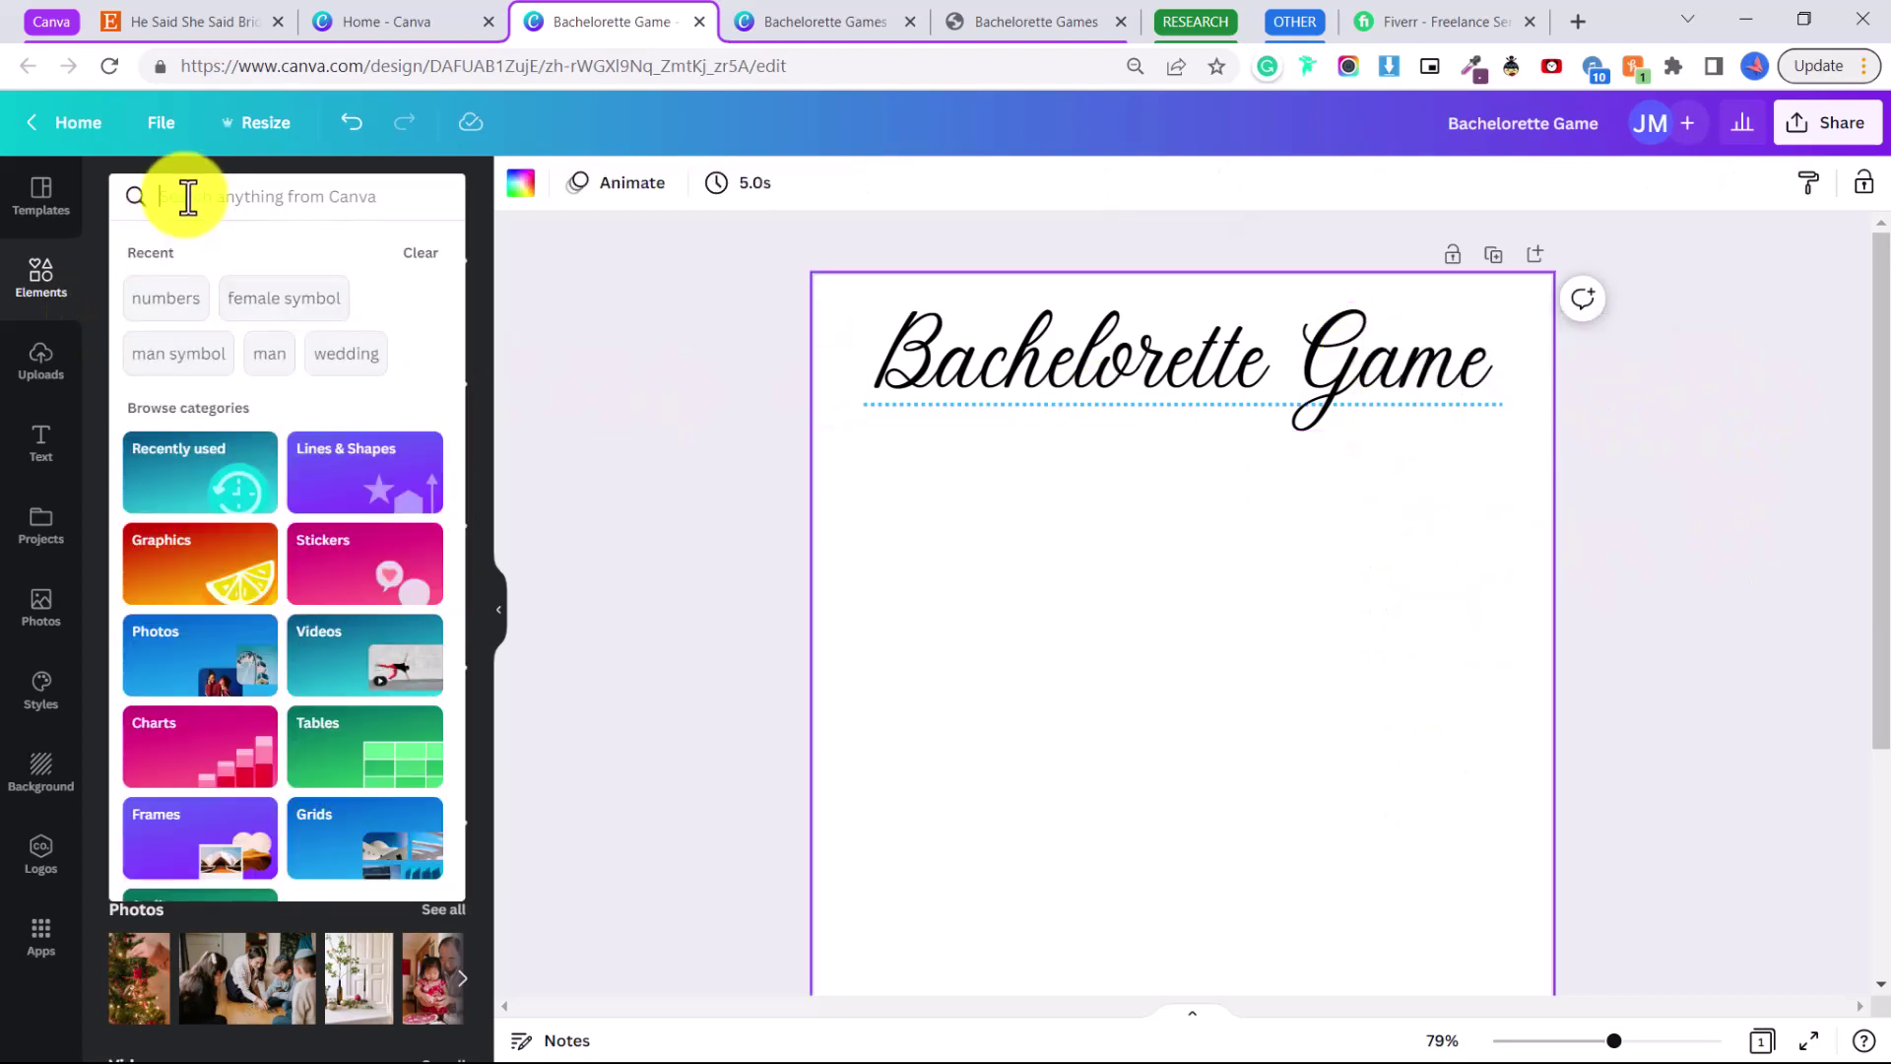
text(rings)
key(Return)
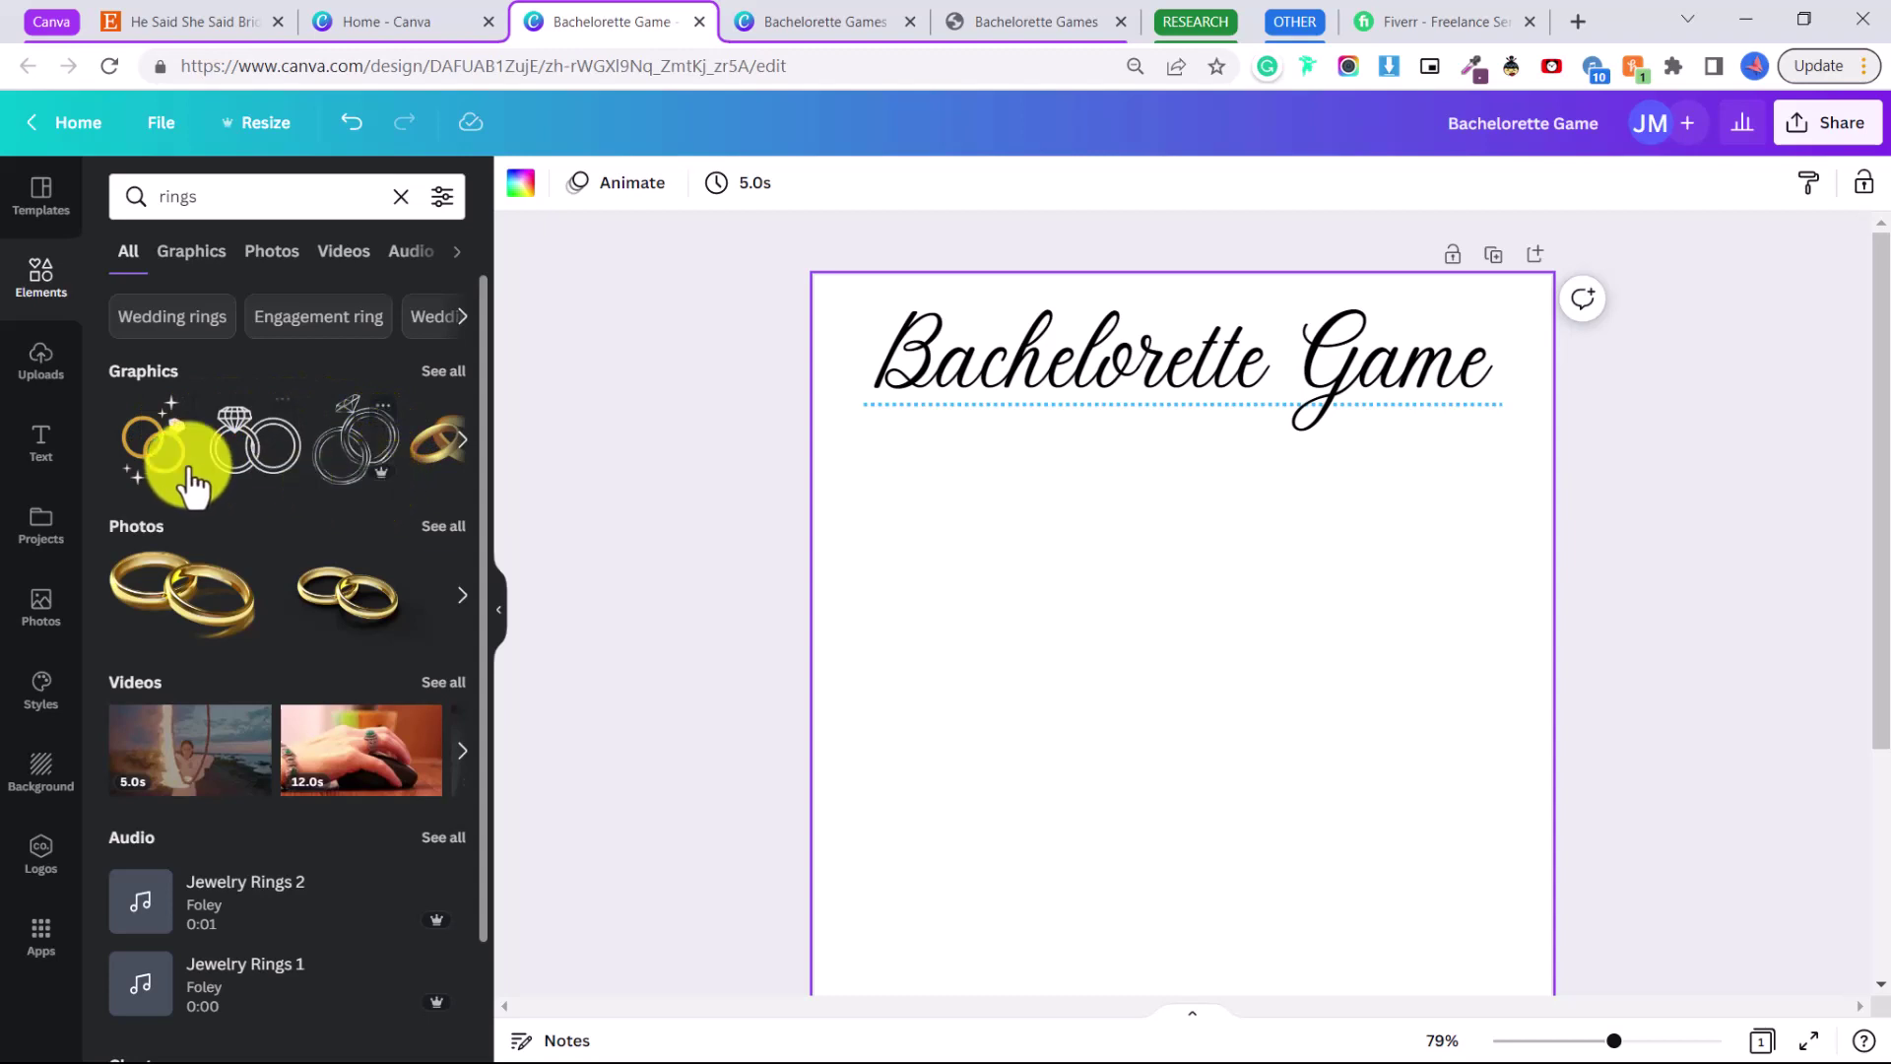
click(153, 445)
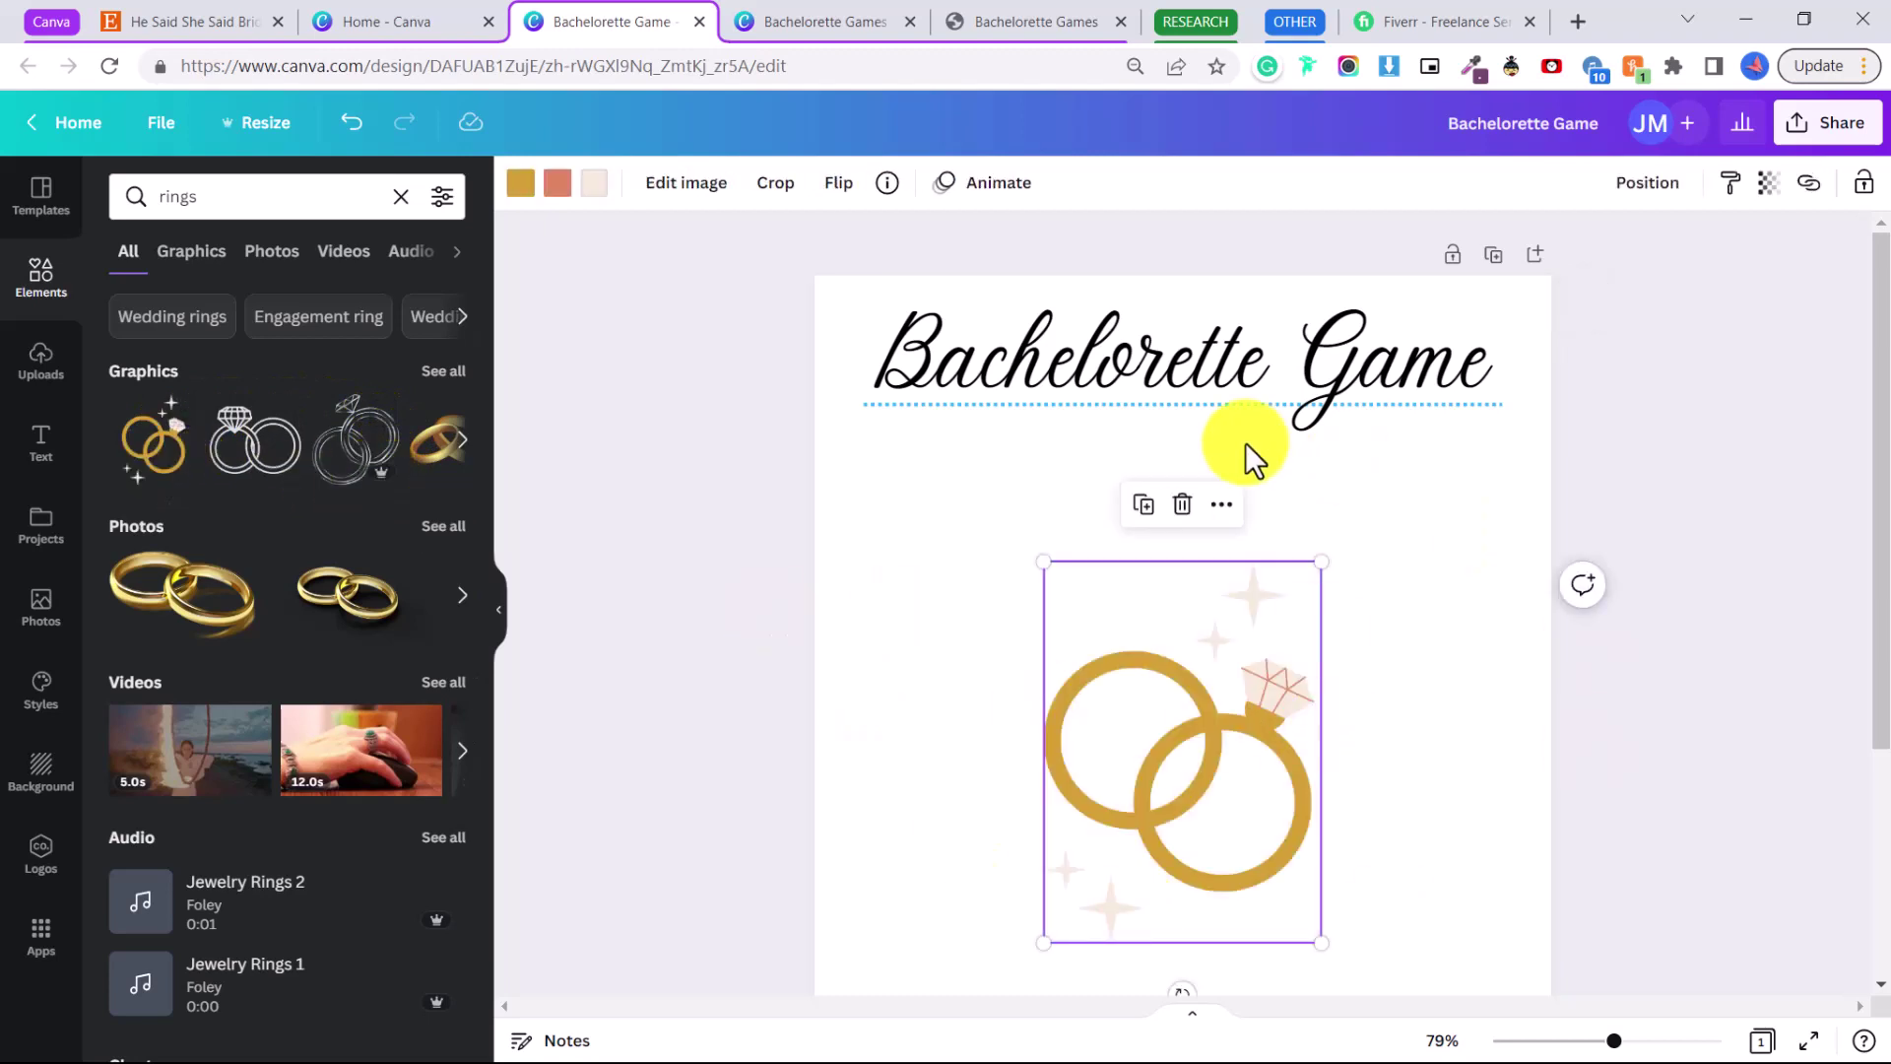
- Shrink the rings graphic and recolour it with grey bands, a dark blue and light blue diamond, and light blue sparkles
drag(1321, 941, 1162, 711)
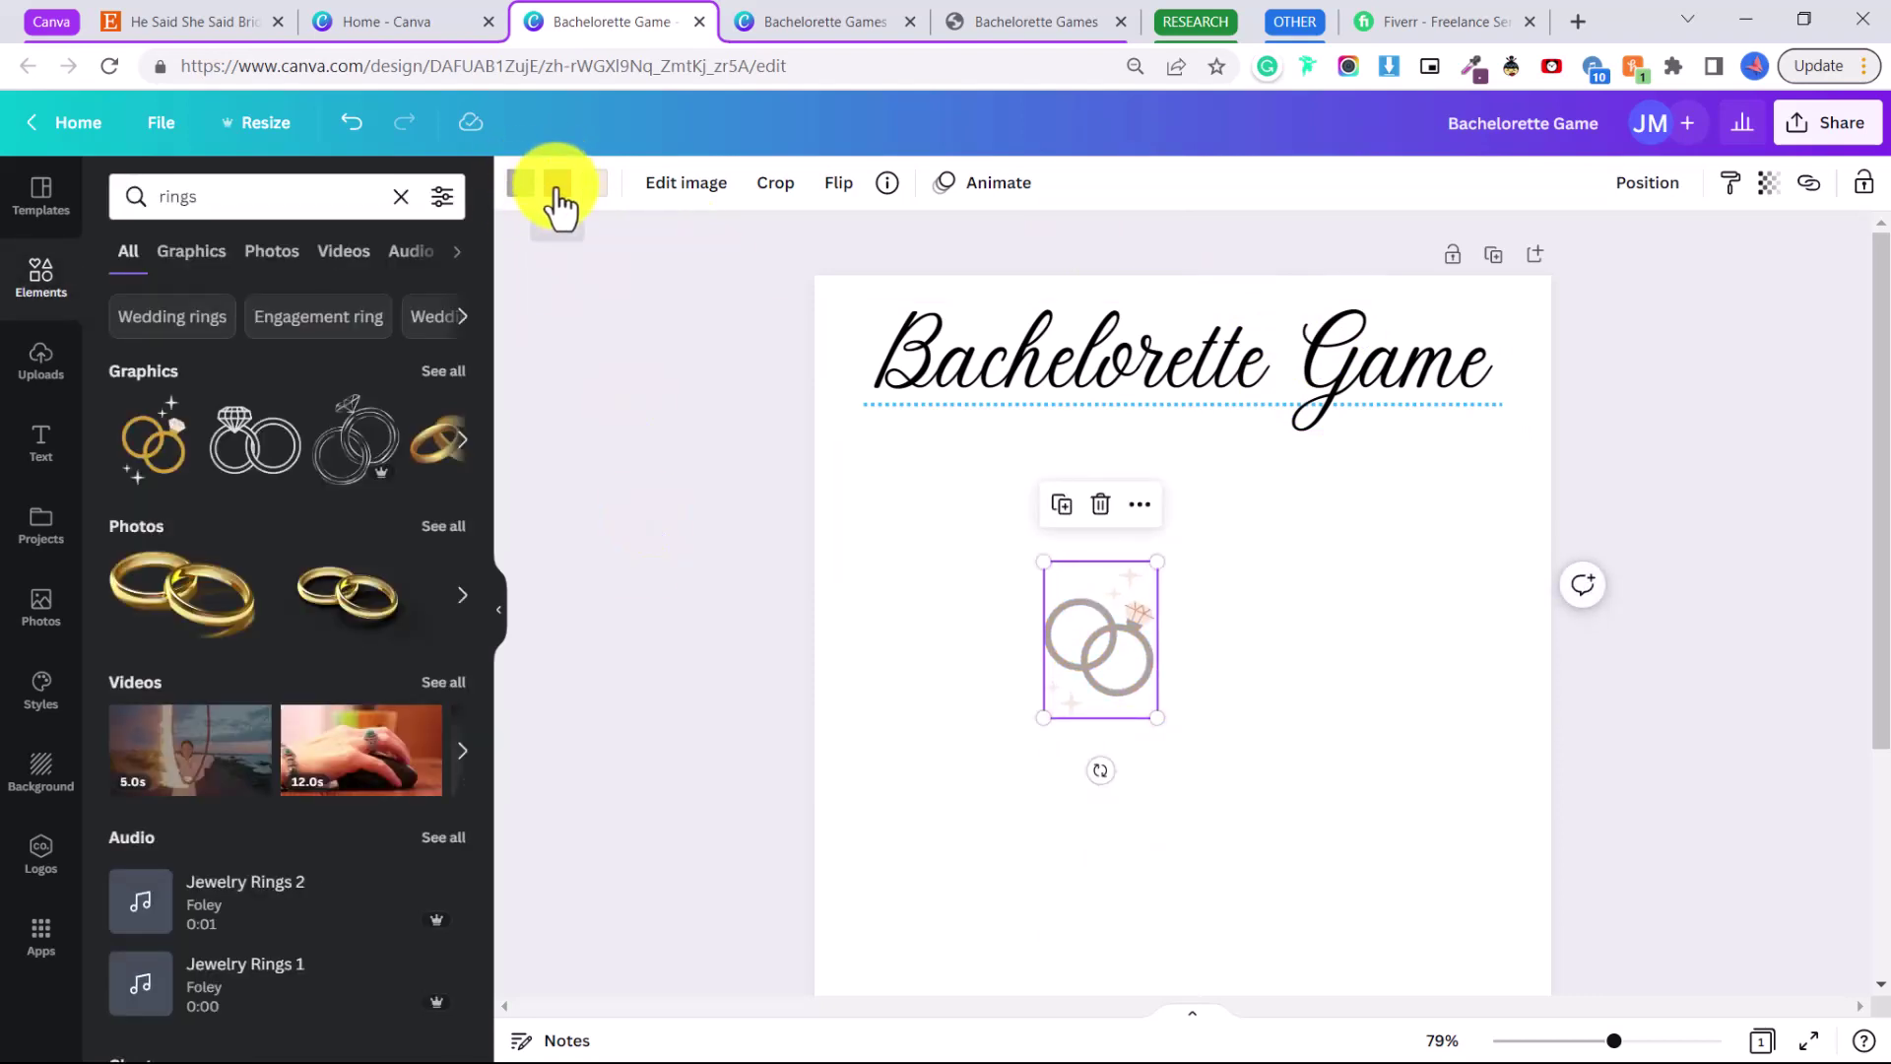
click(557, 183)
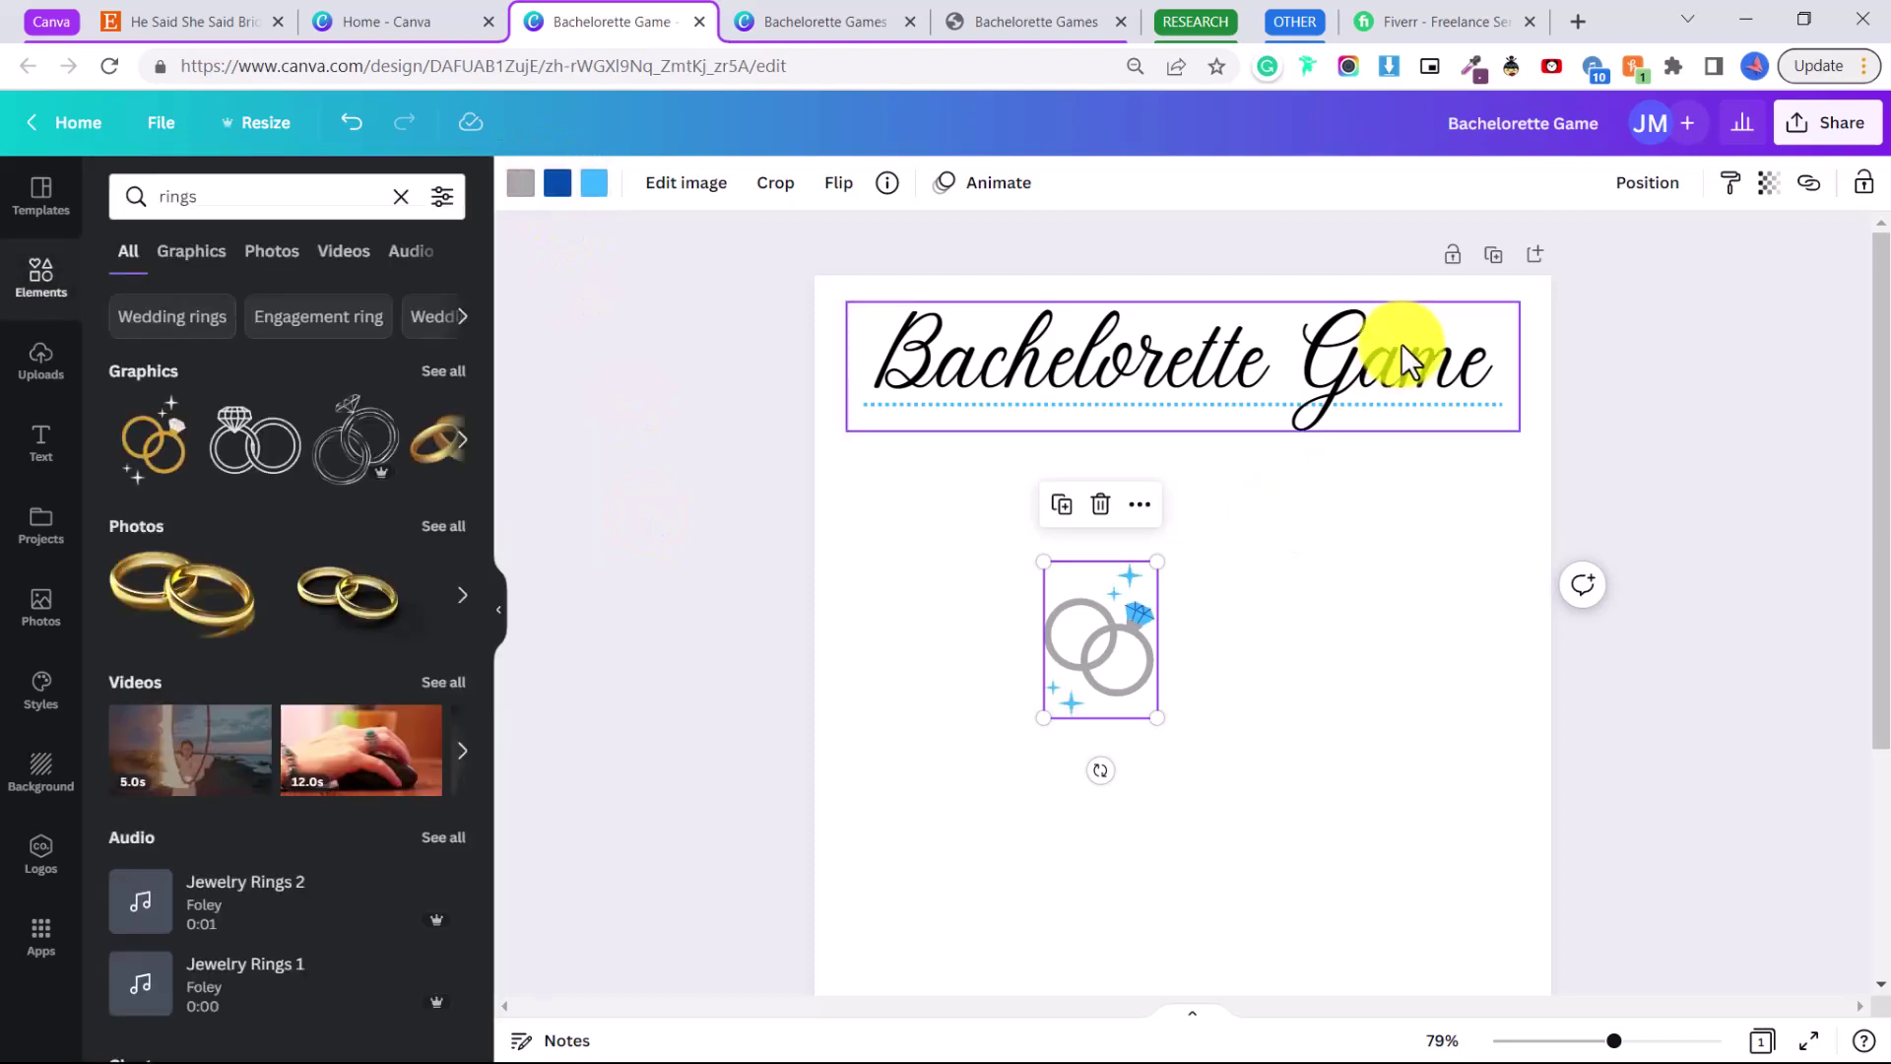
- Reduce the heading's size and place the rings graphic beside it, at the right end of the dotted line
click(1393, 349)
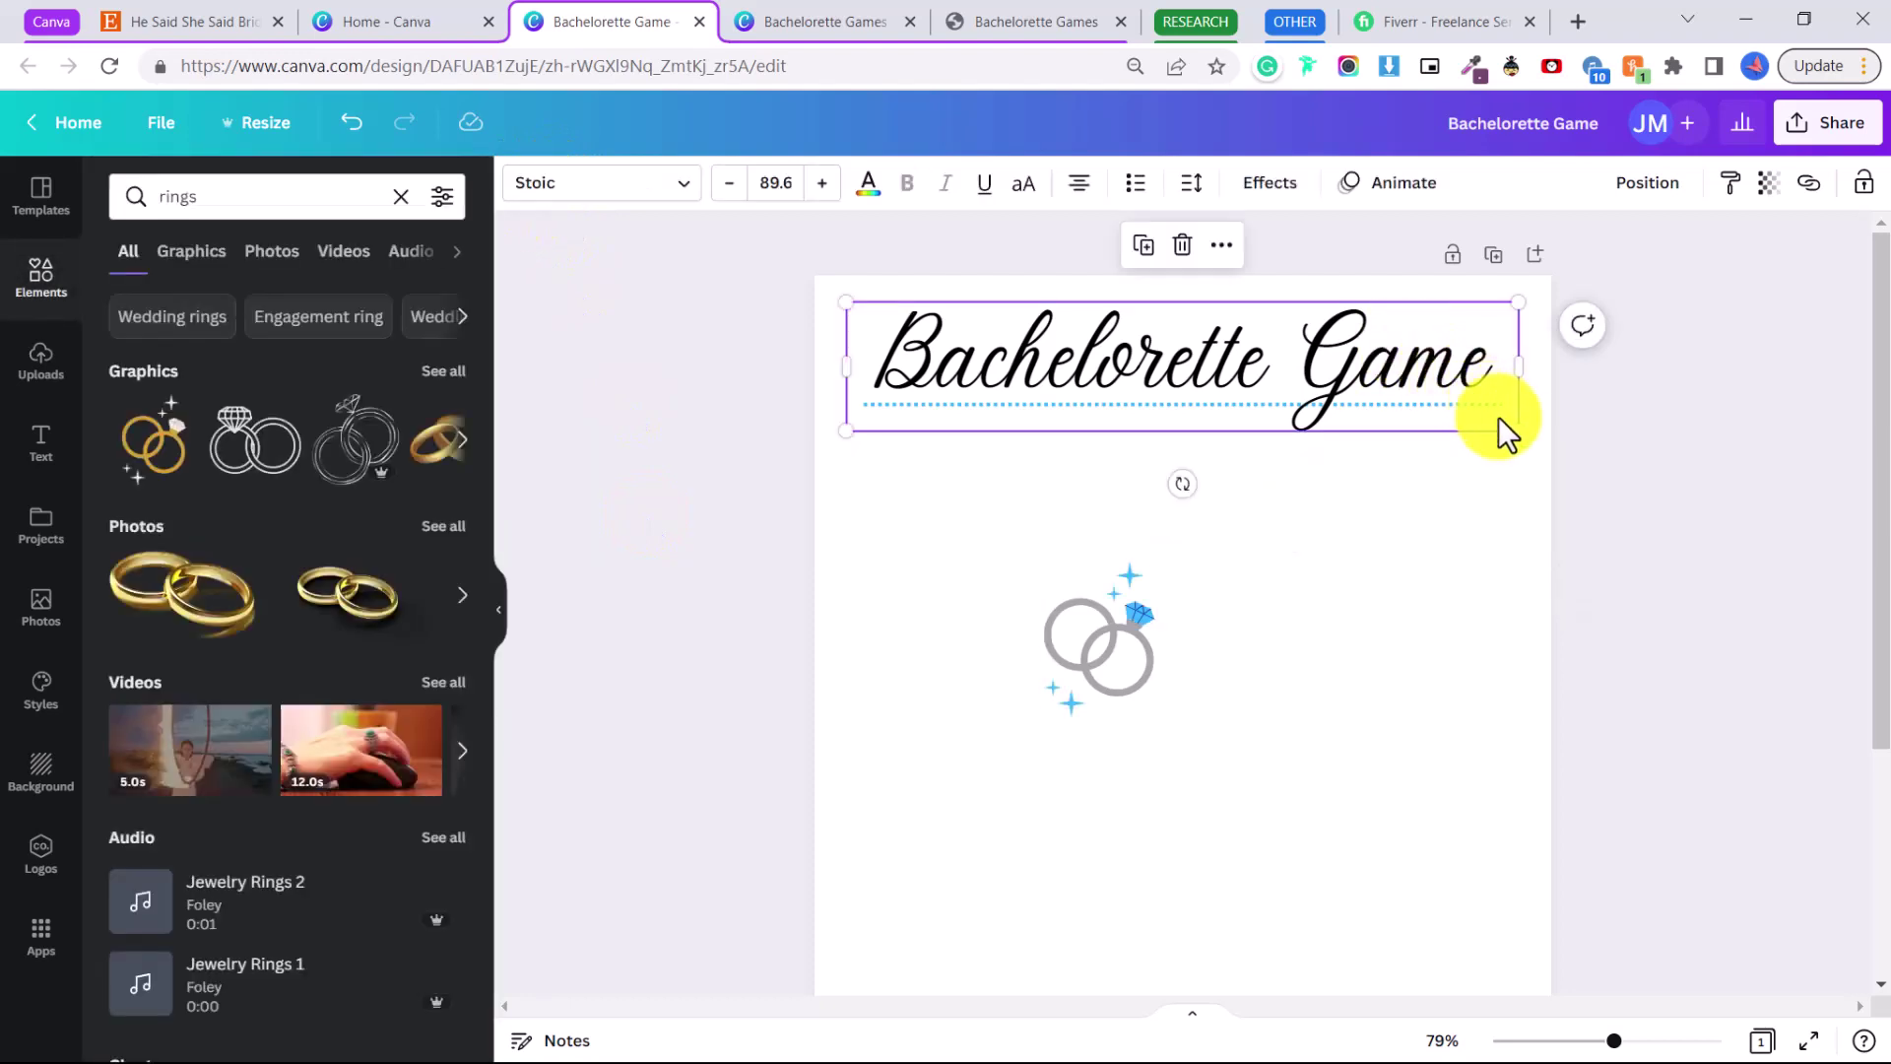
drag(1520, 428, 1430, 385)
drag(1103, 630, 1457, 338)
click(1431, 603)
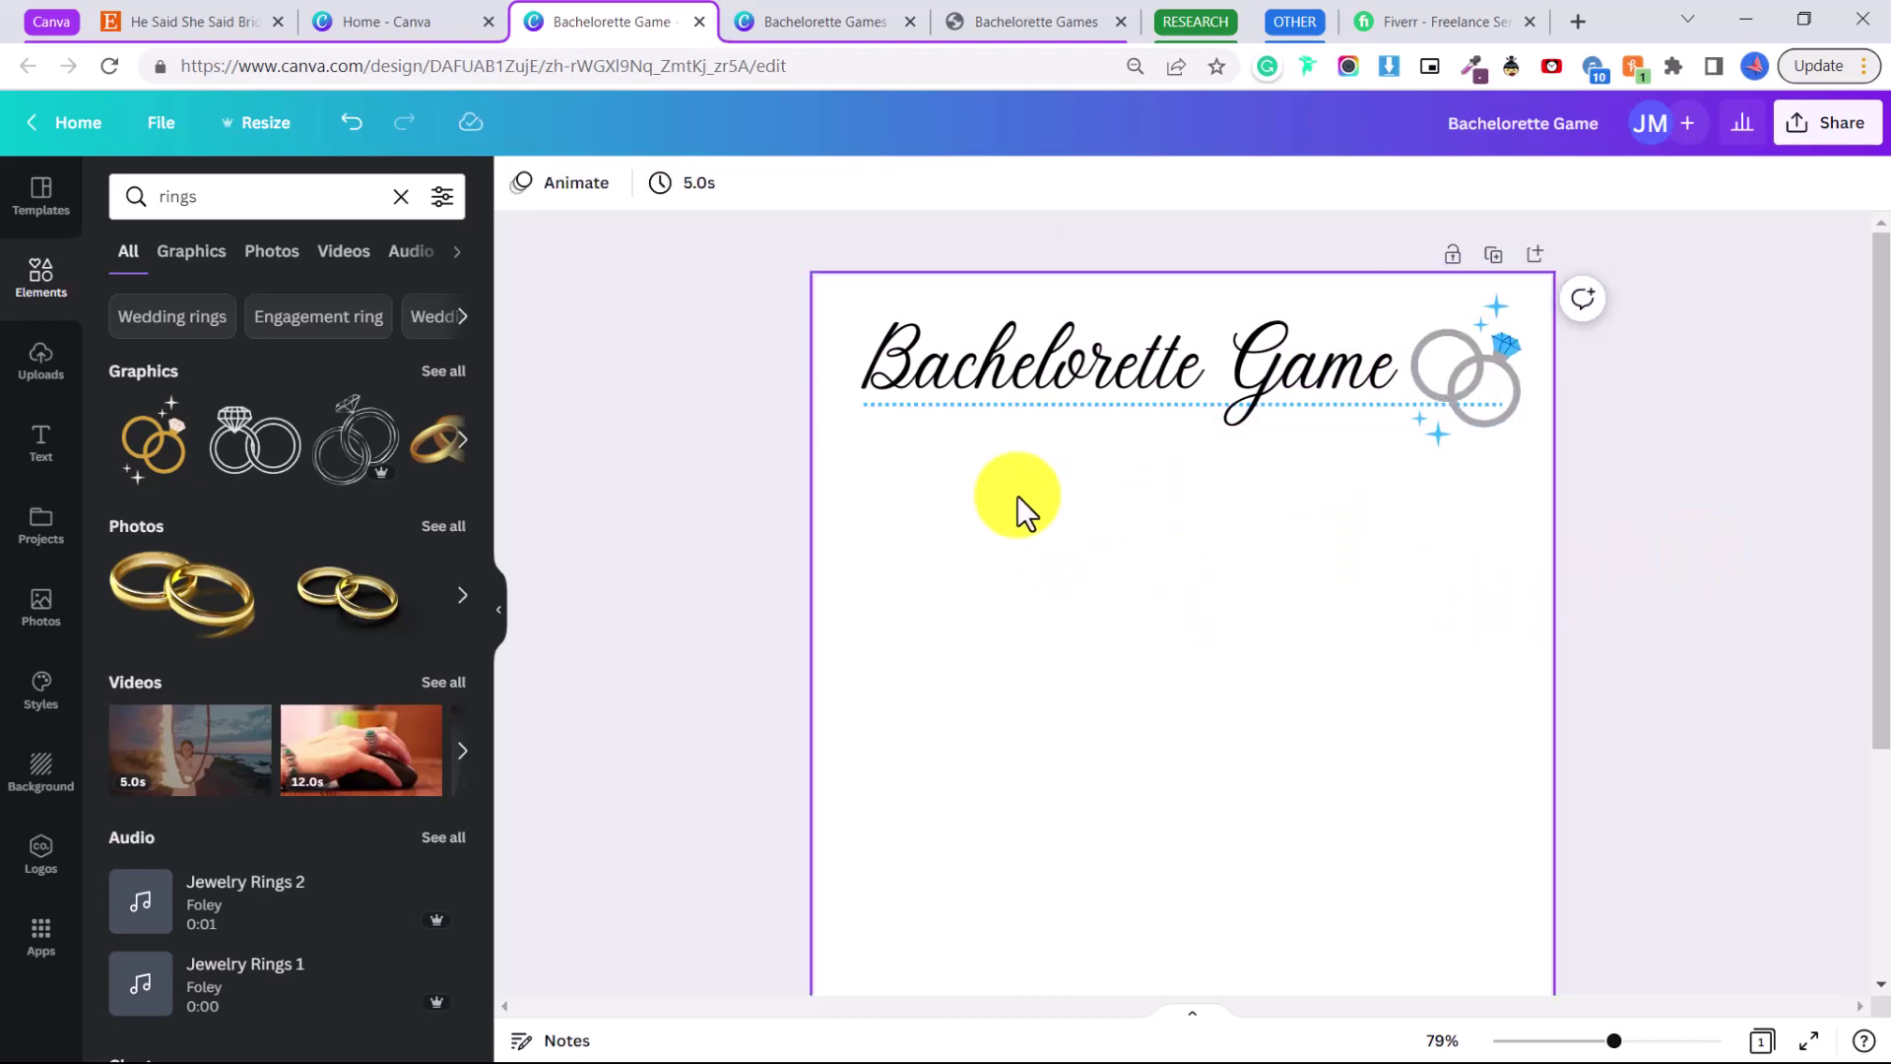
- Add the body text "Who picks the worst movies?" below the heading, with "worst movies" in bold
click(39, 443)
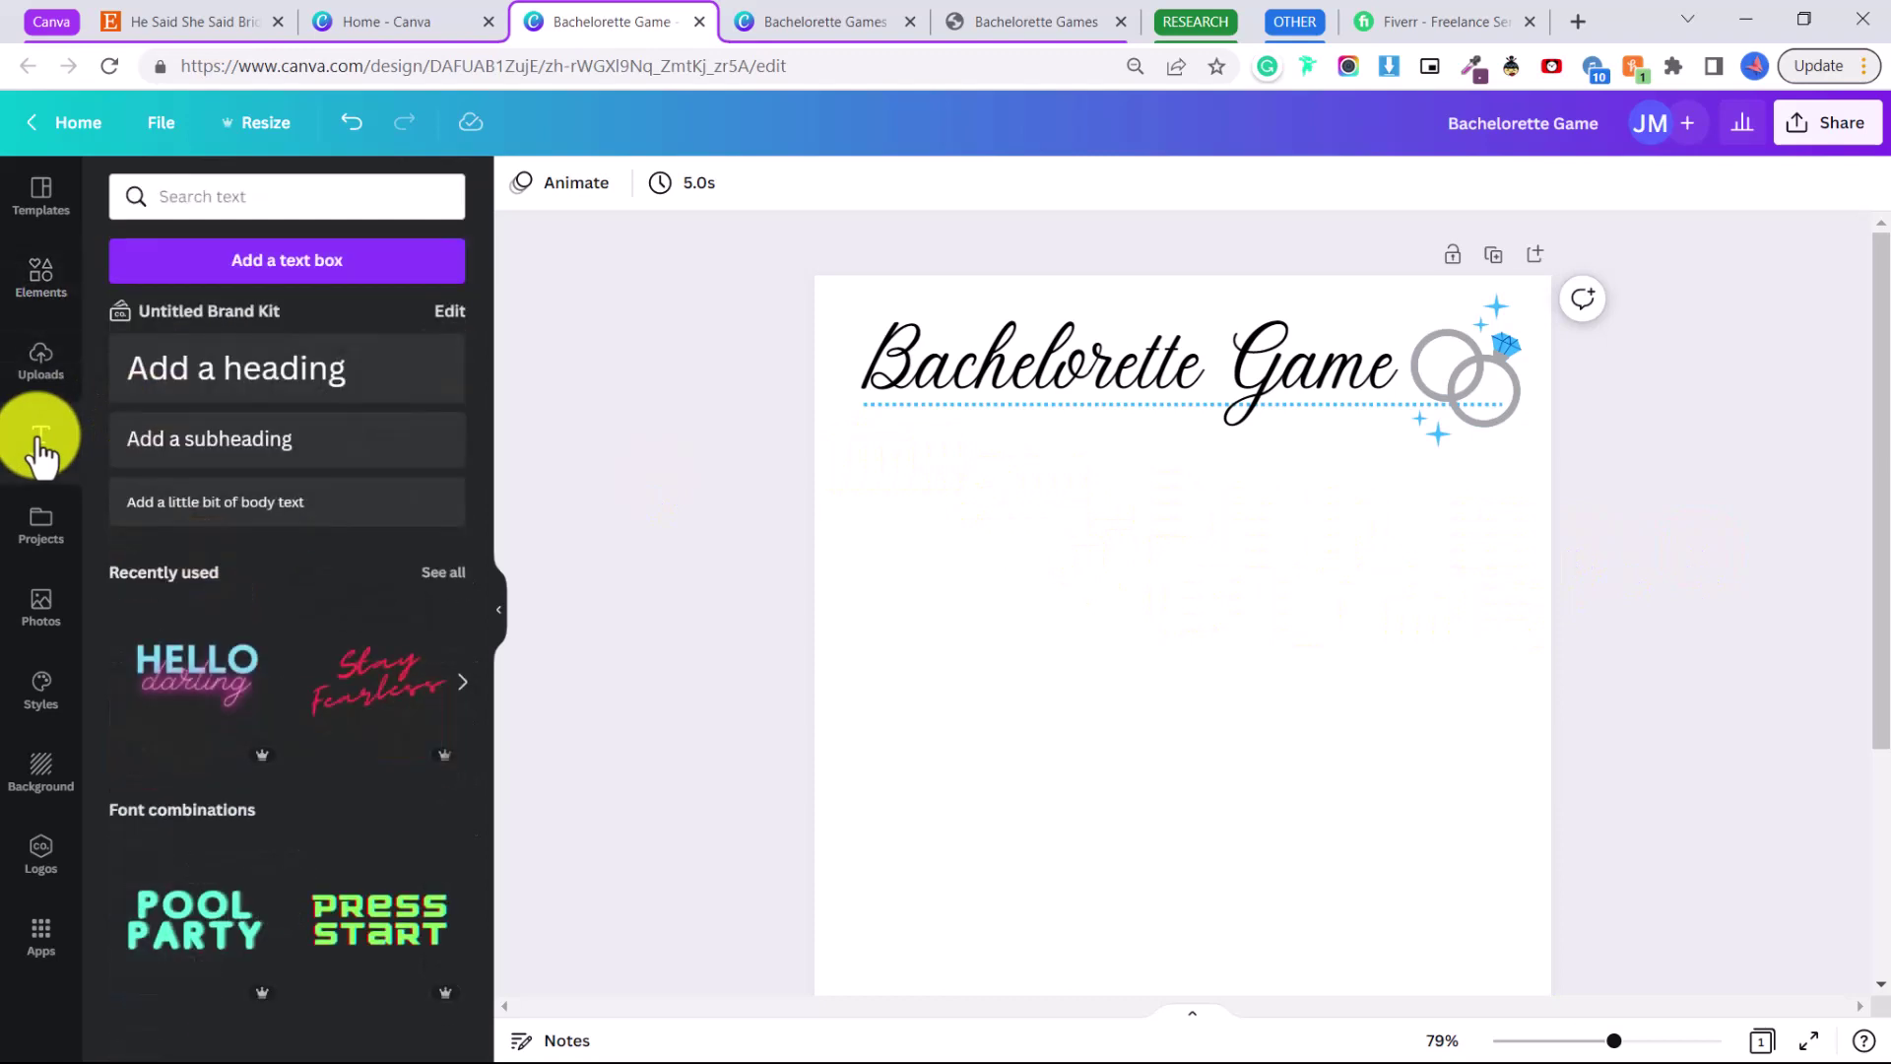
click(210, 505)
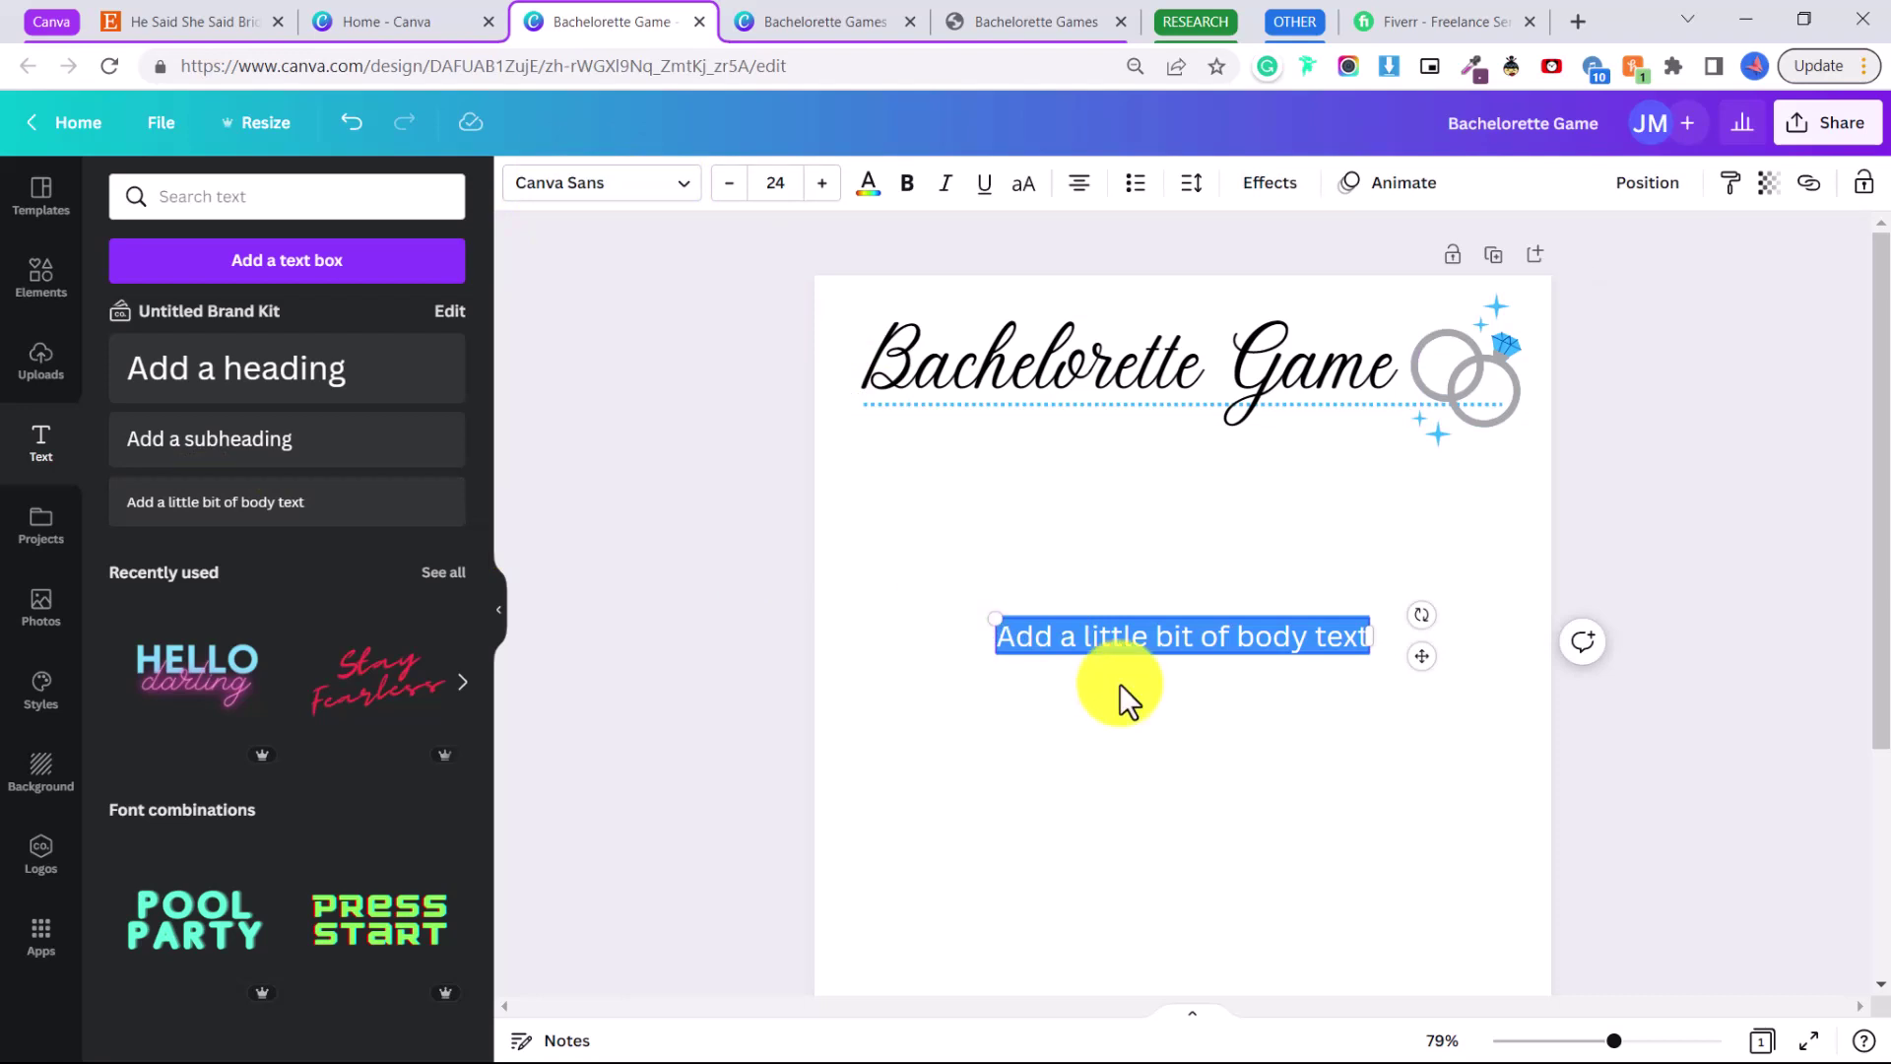
text(Who picks the worst movies?)
drag(1182, 636, 1284, 477)
click(907, 183)
click(1077, 591)
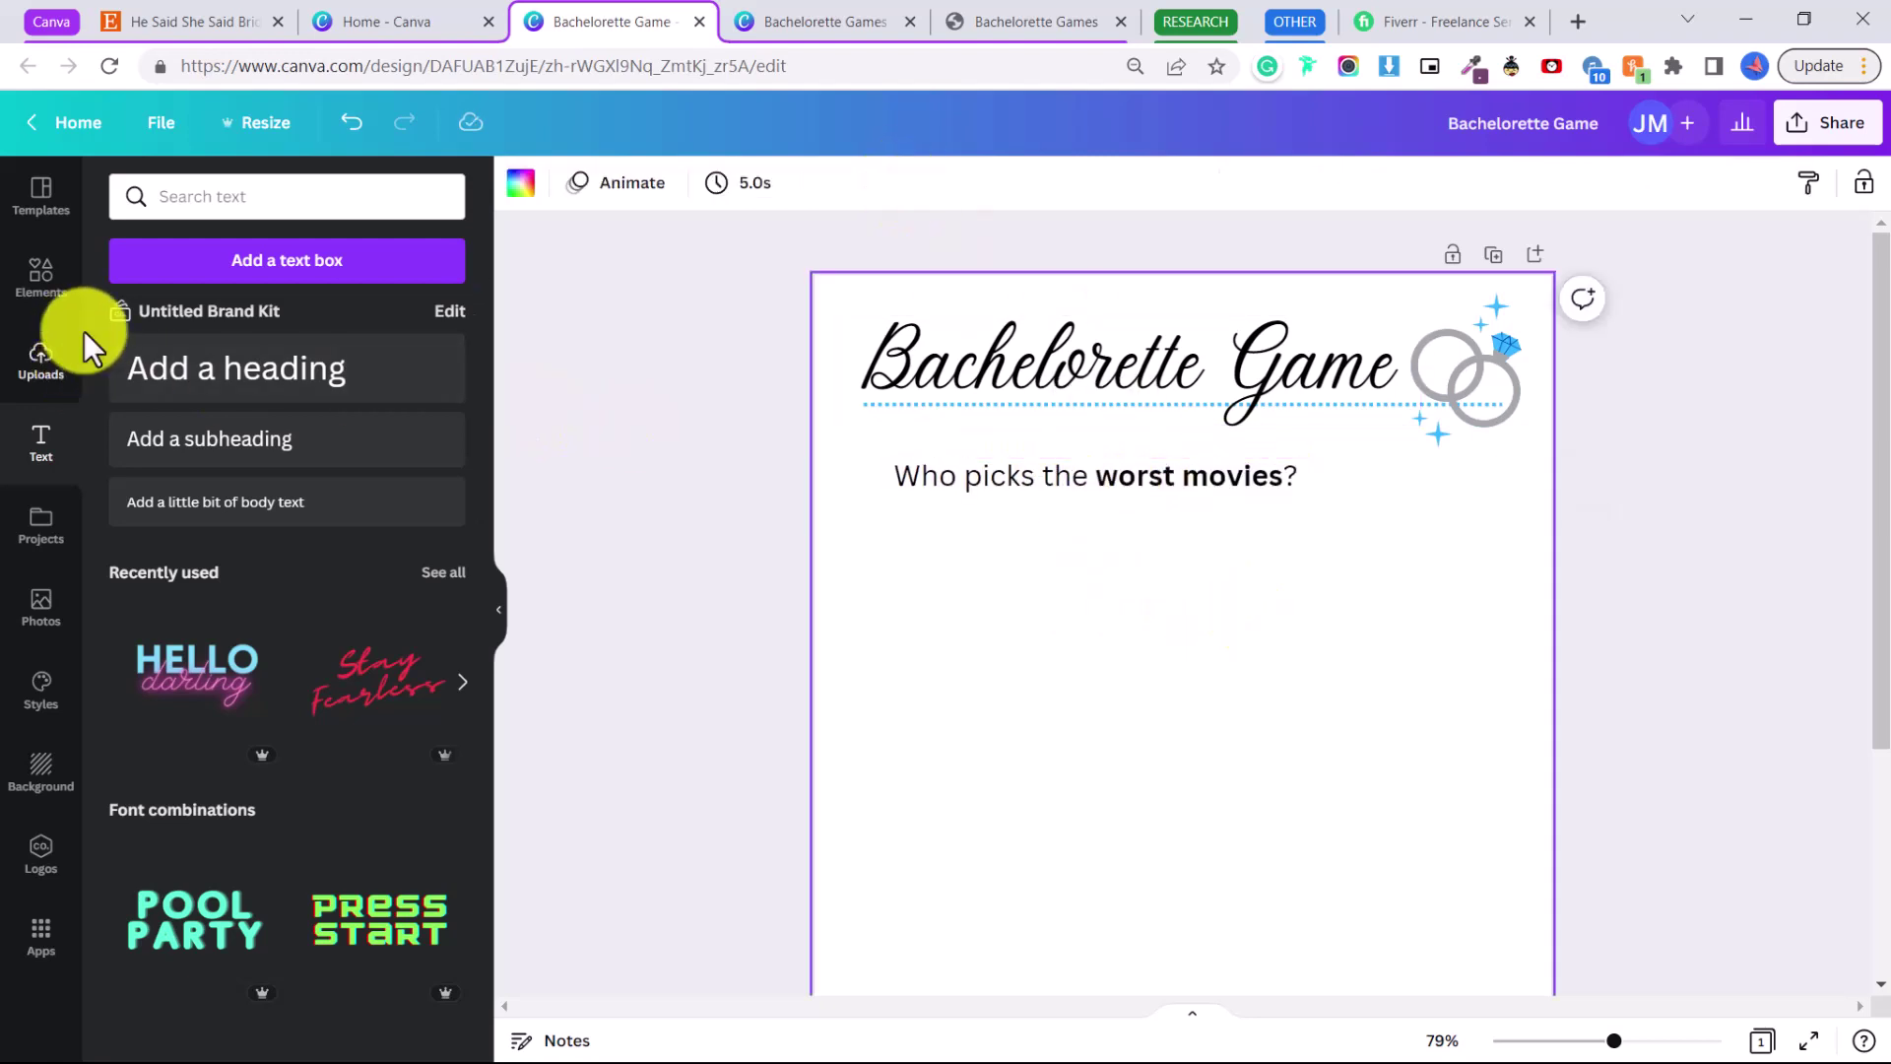
- Search the design elements for "numbers"
click(44, 285)
click(220, 193)
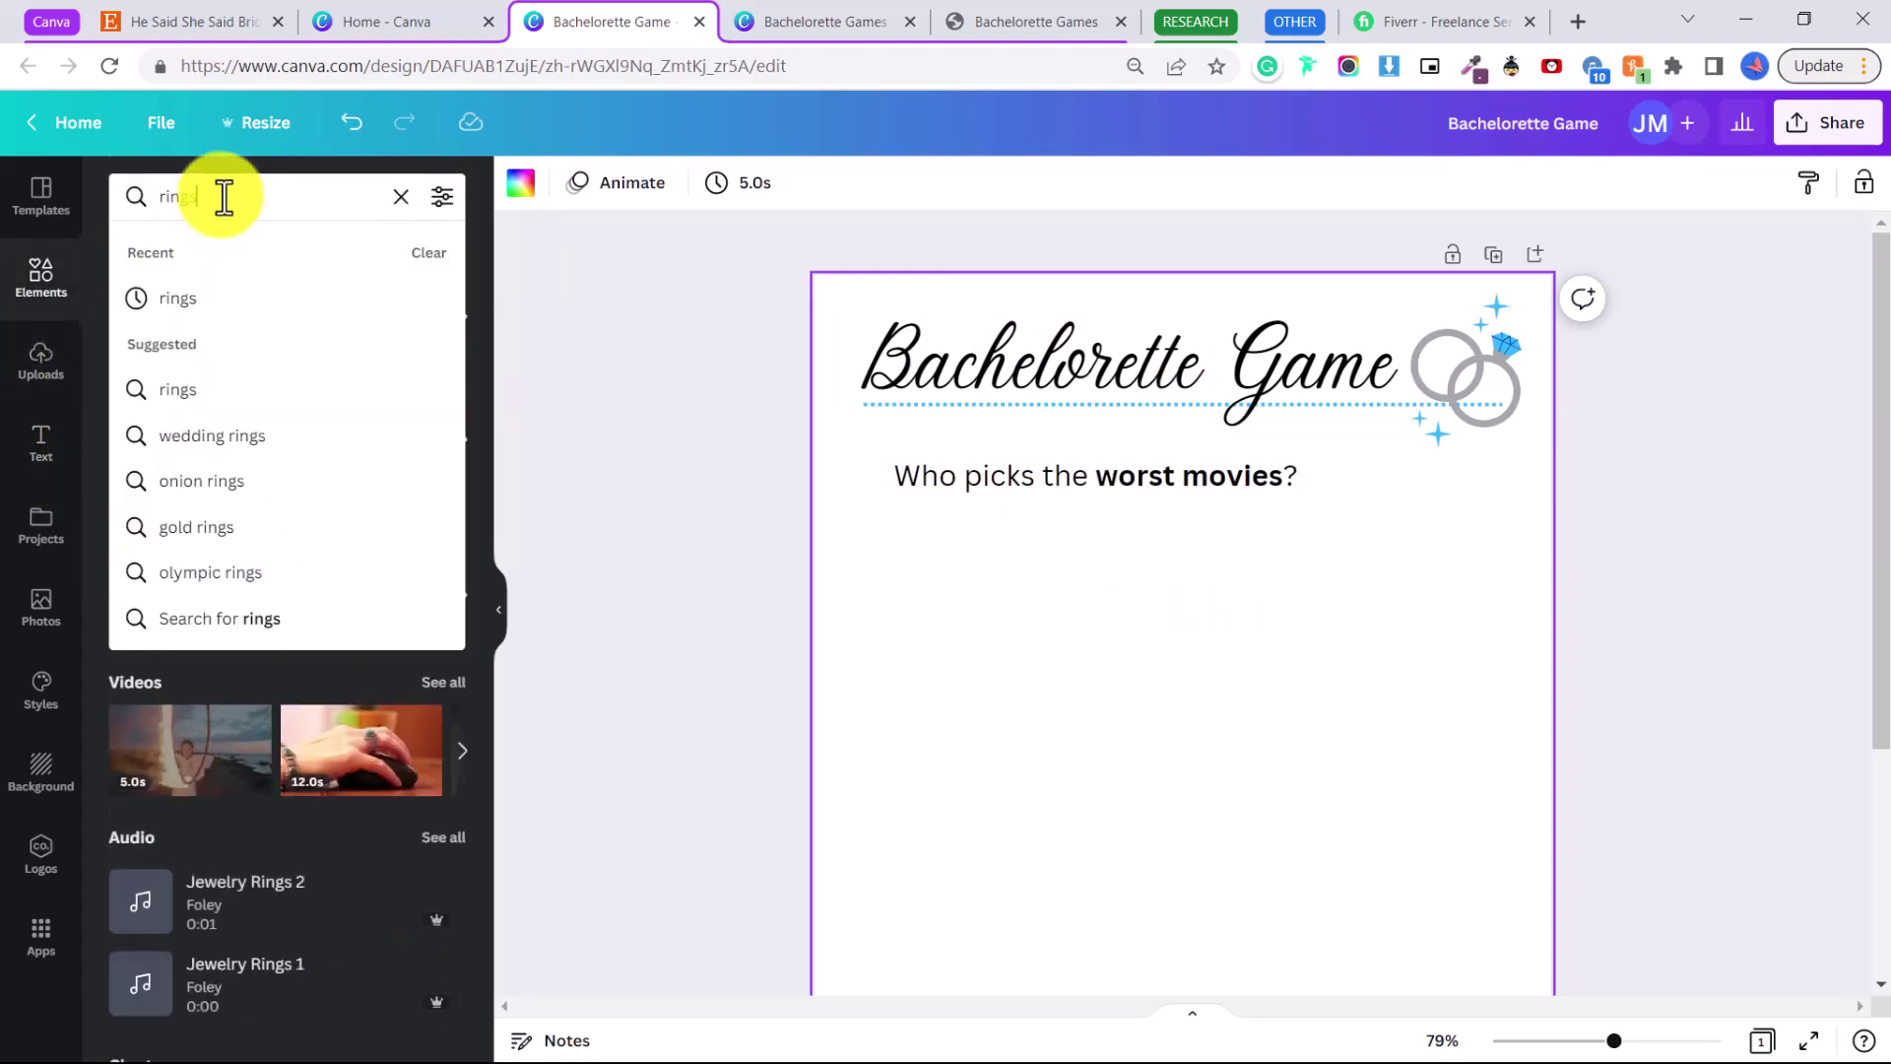
text(numbers)
key(Return)
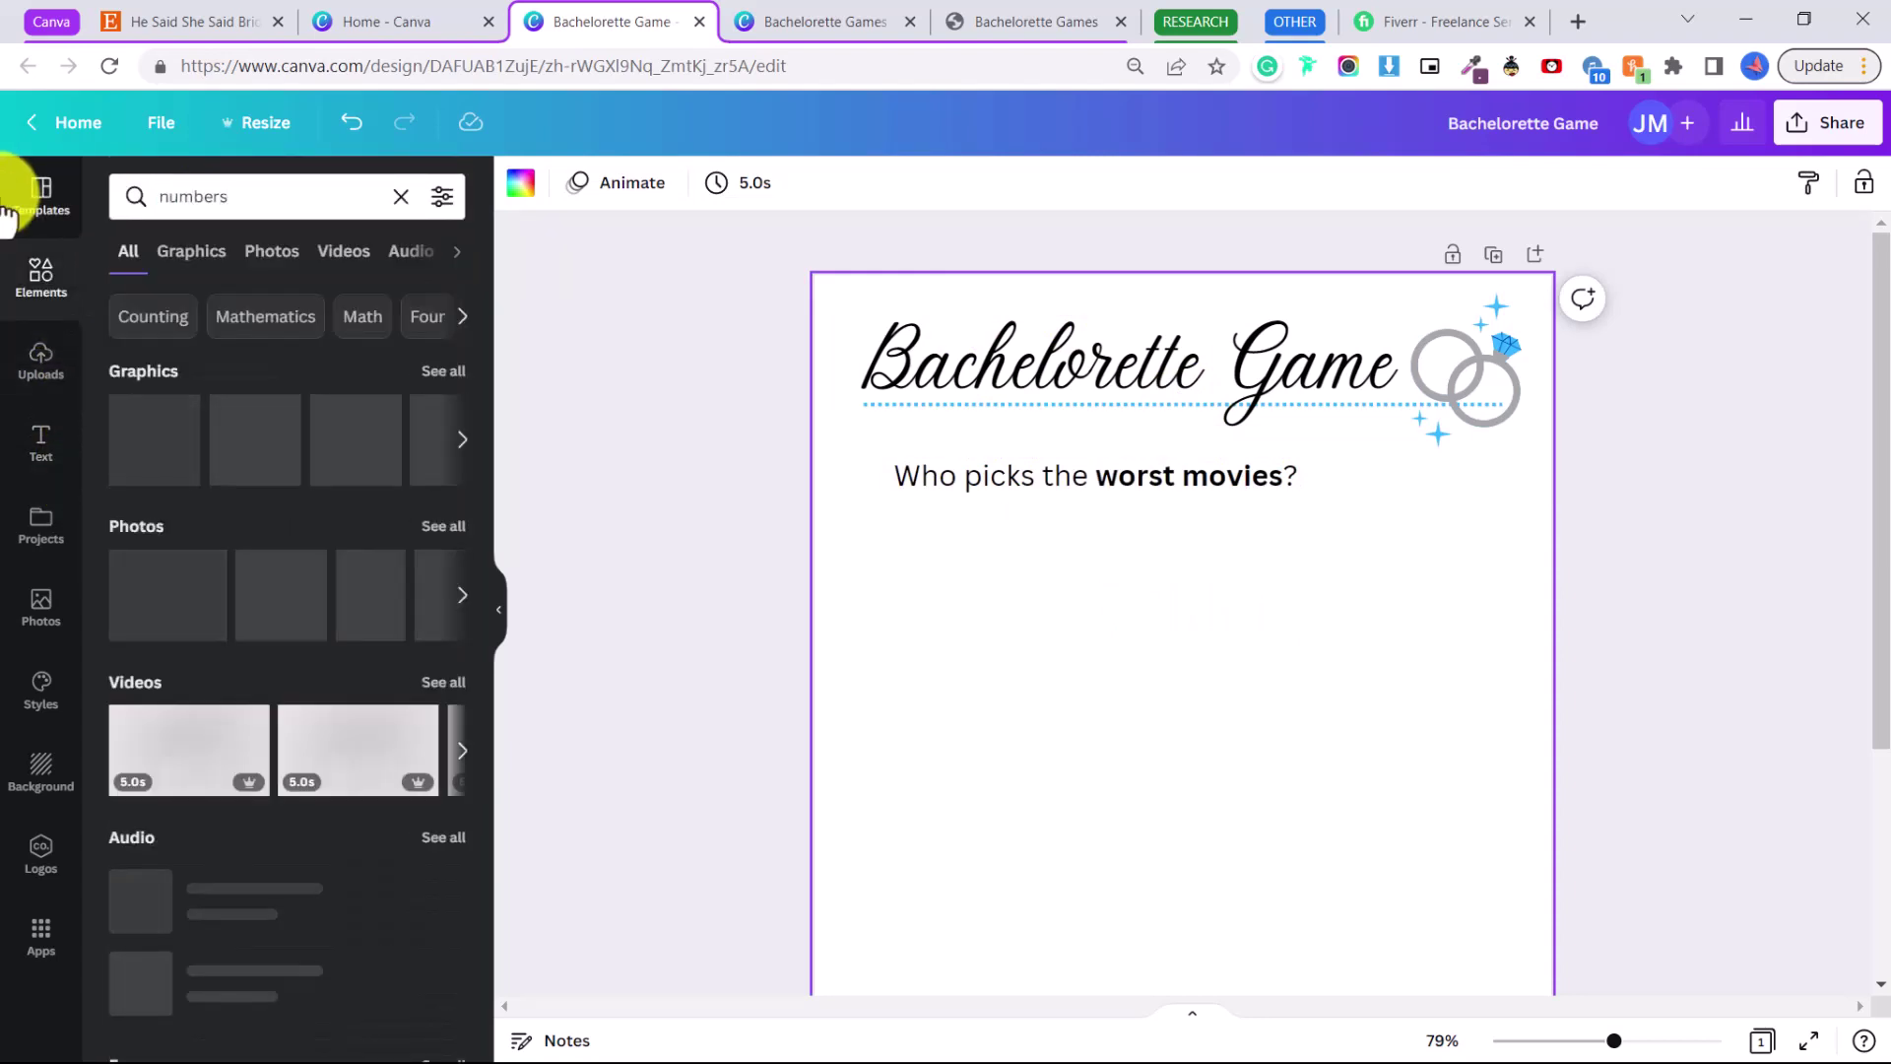
- Try numbering the question by putting "1." before its text, and remove that numbering
click(916, 482)
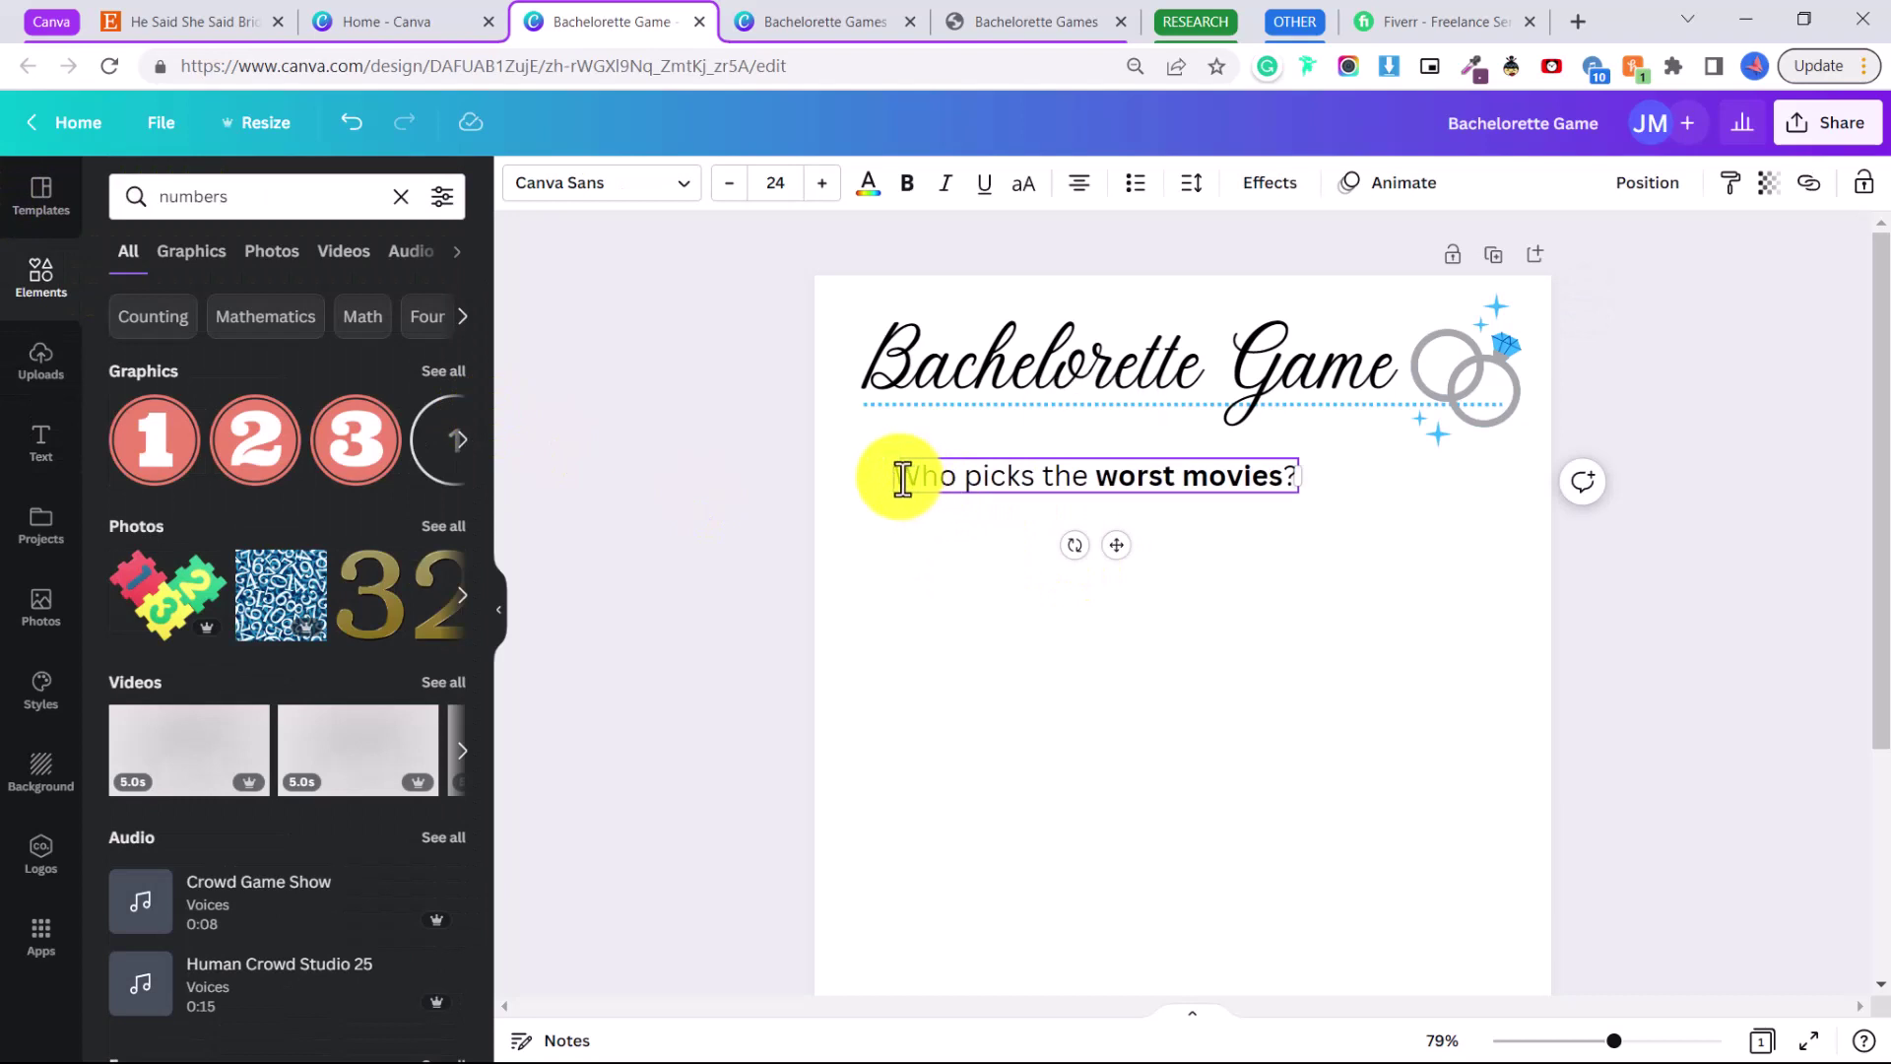
text(1.)
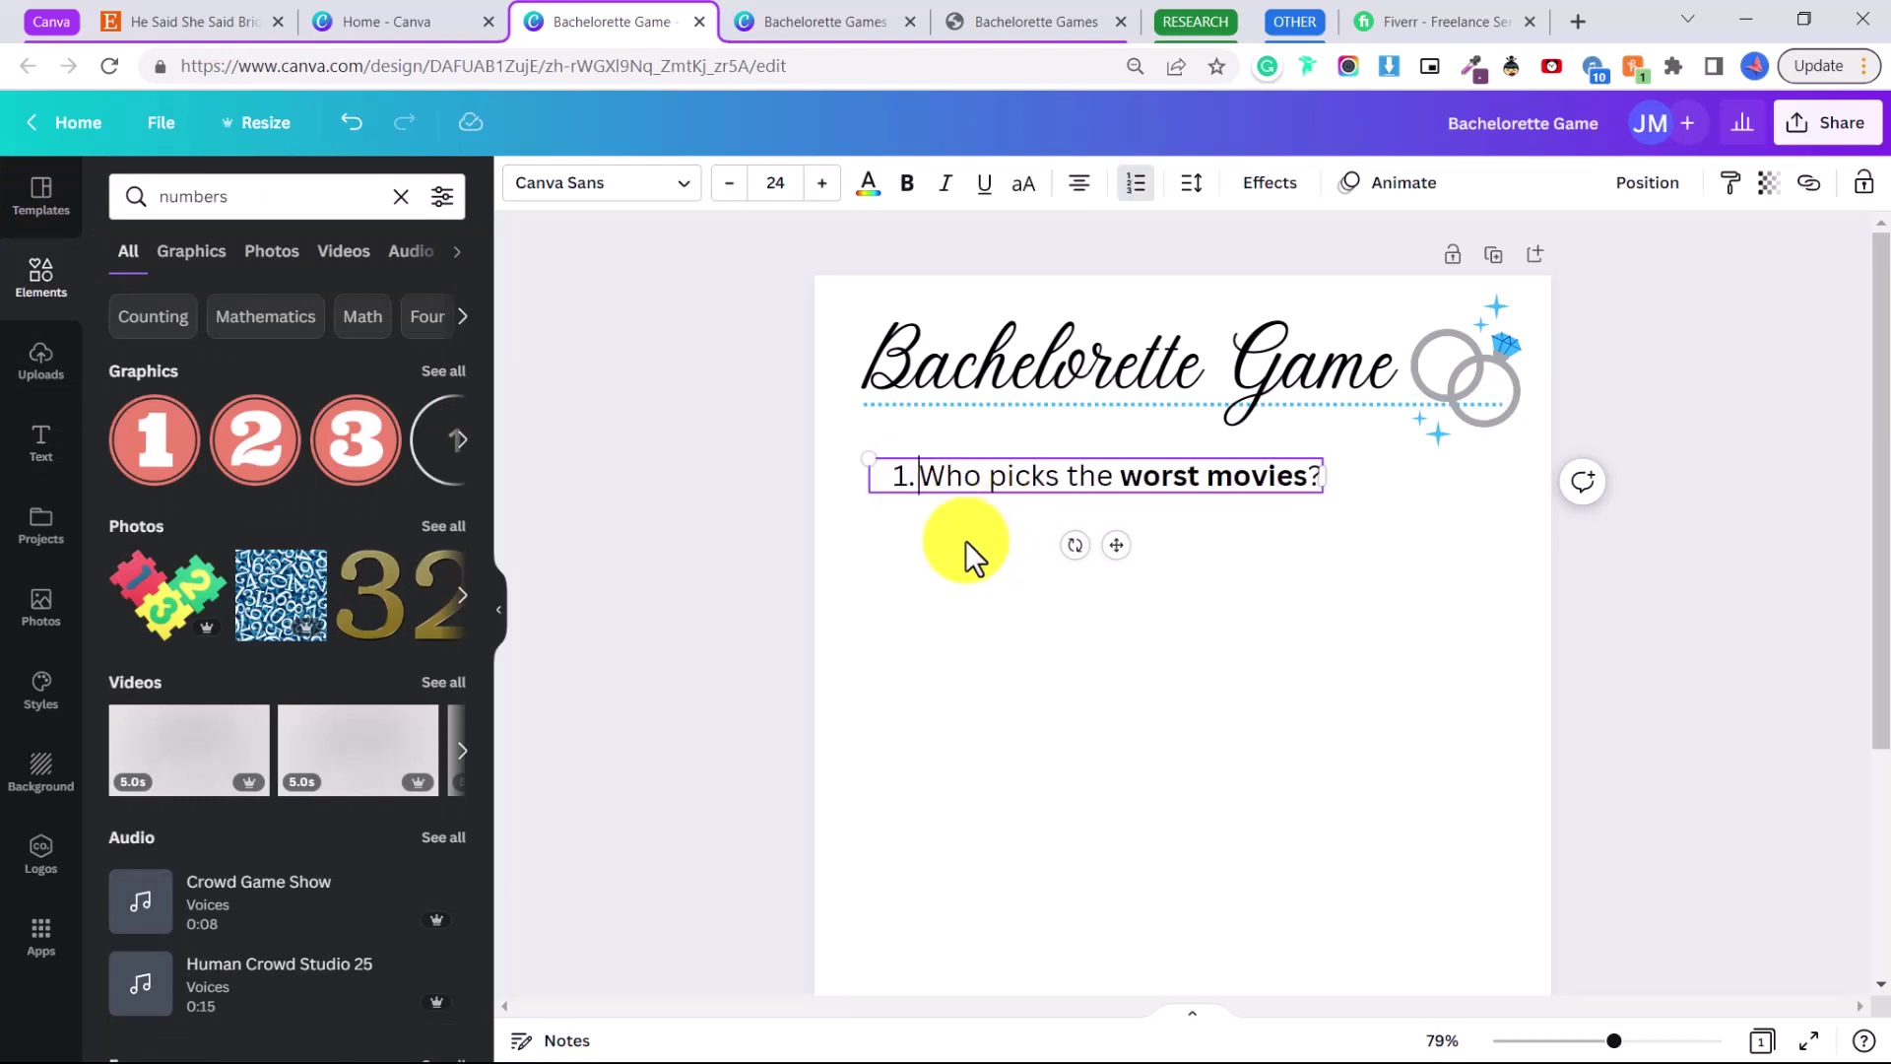
click(1267, 754)
click(967, 483)
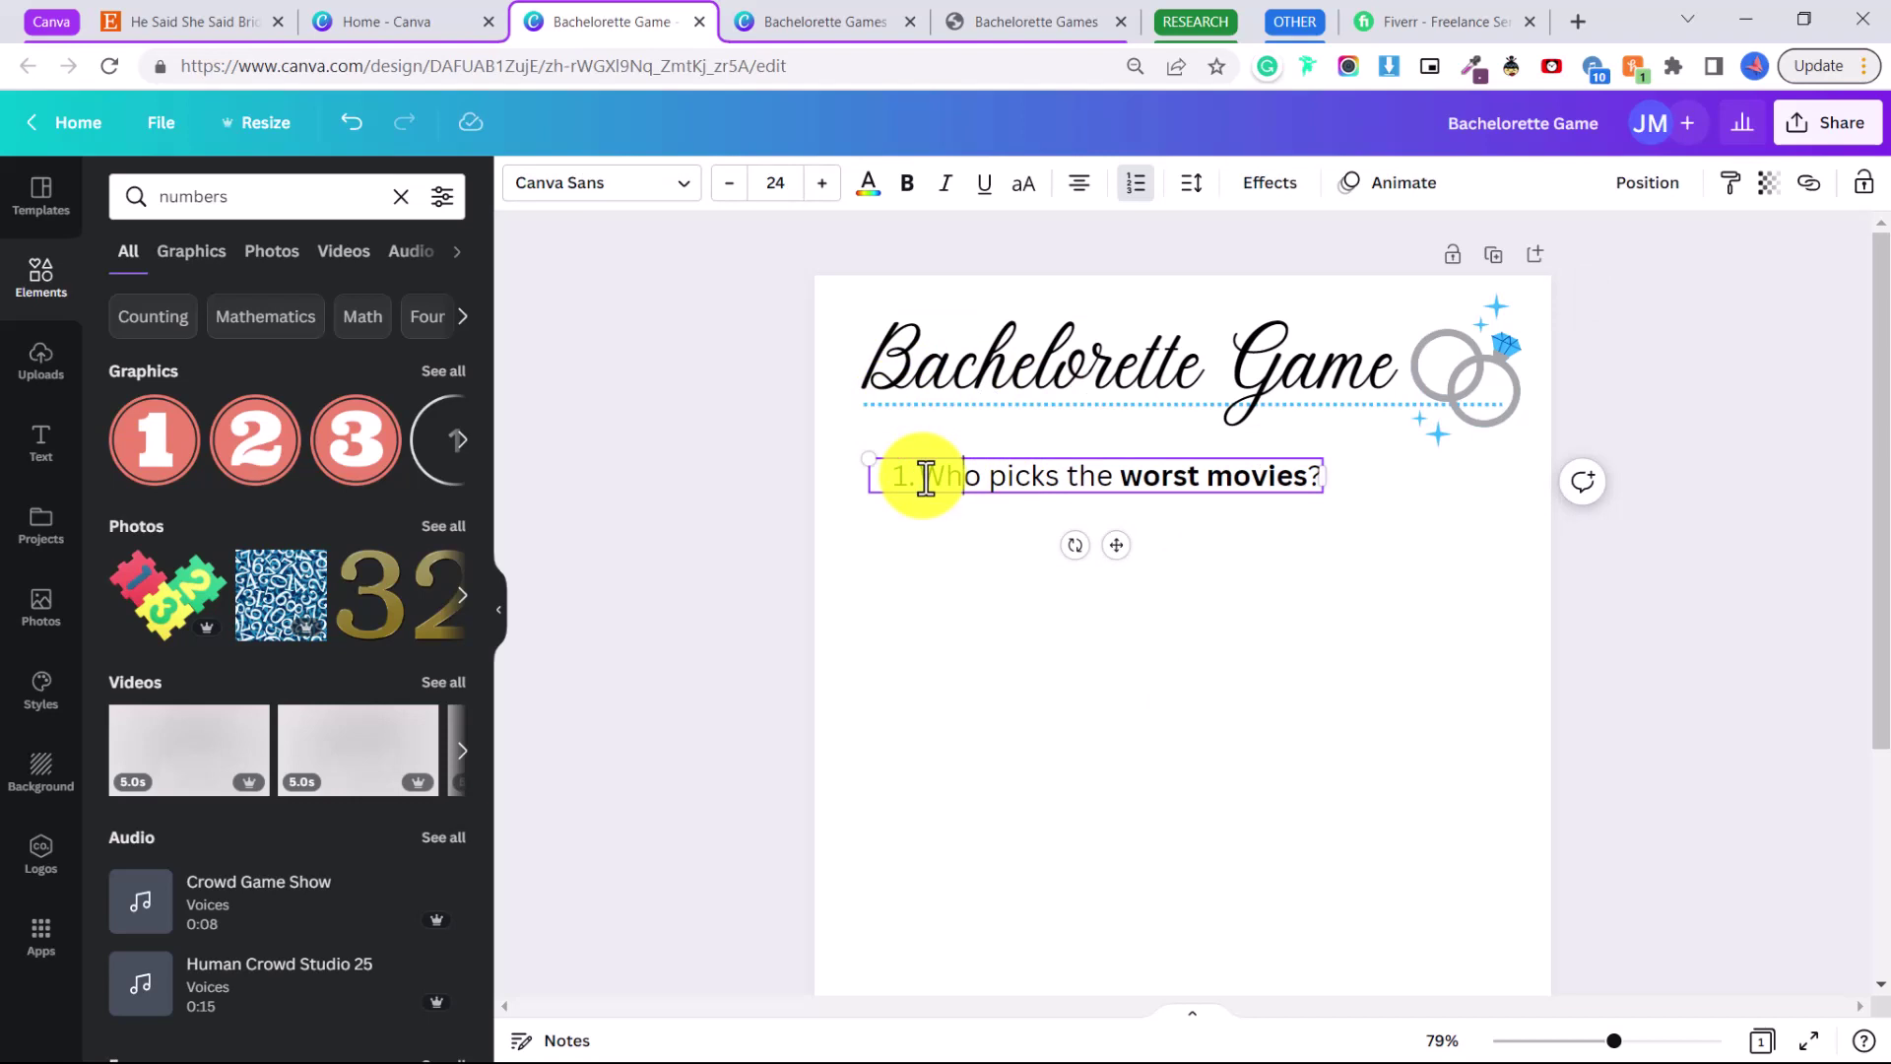
key(BackSpace)
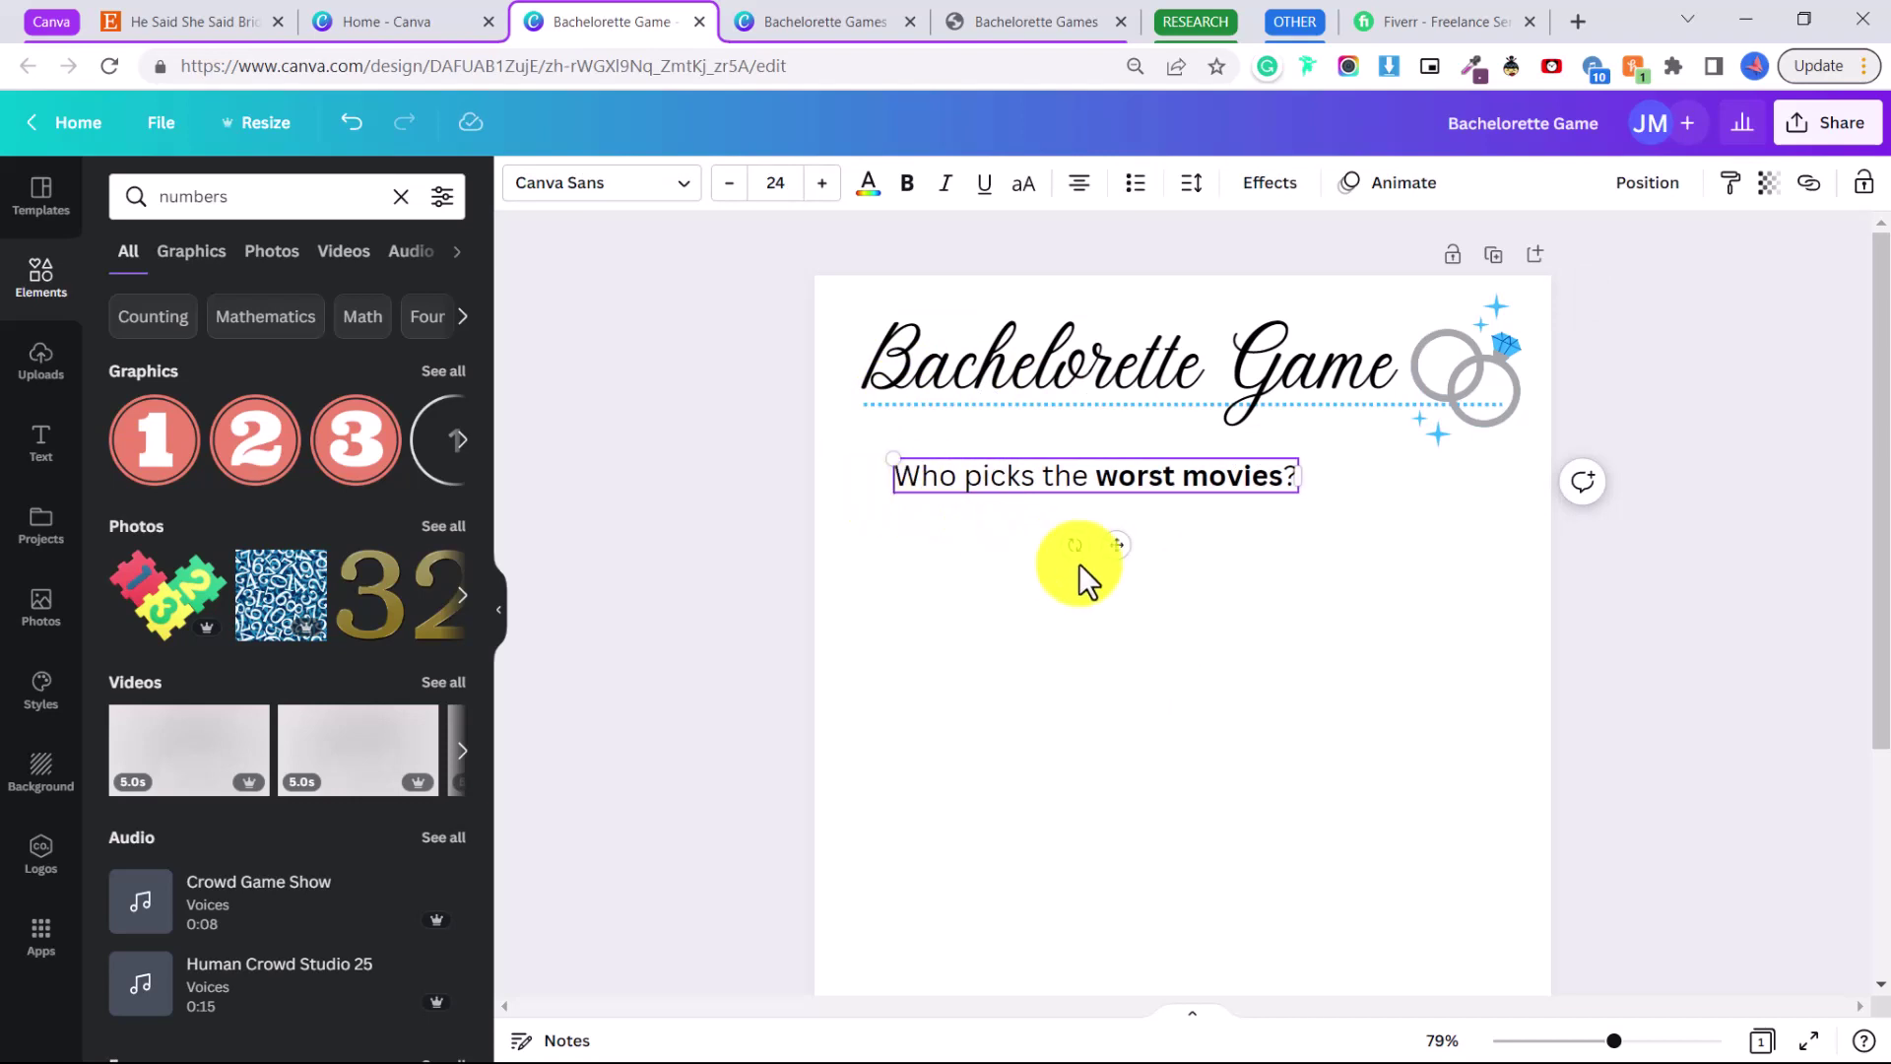
click(1263, 575)
click(210, 26)
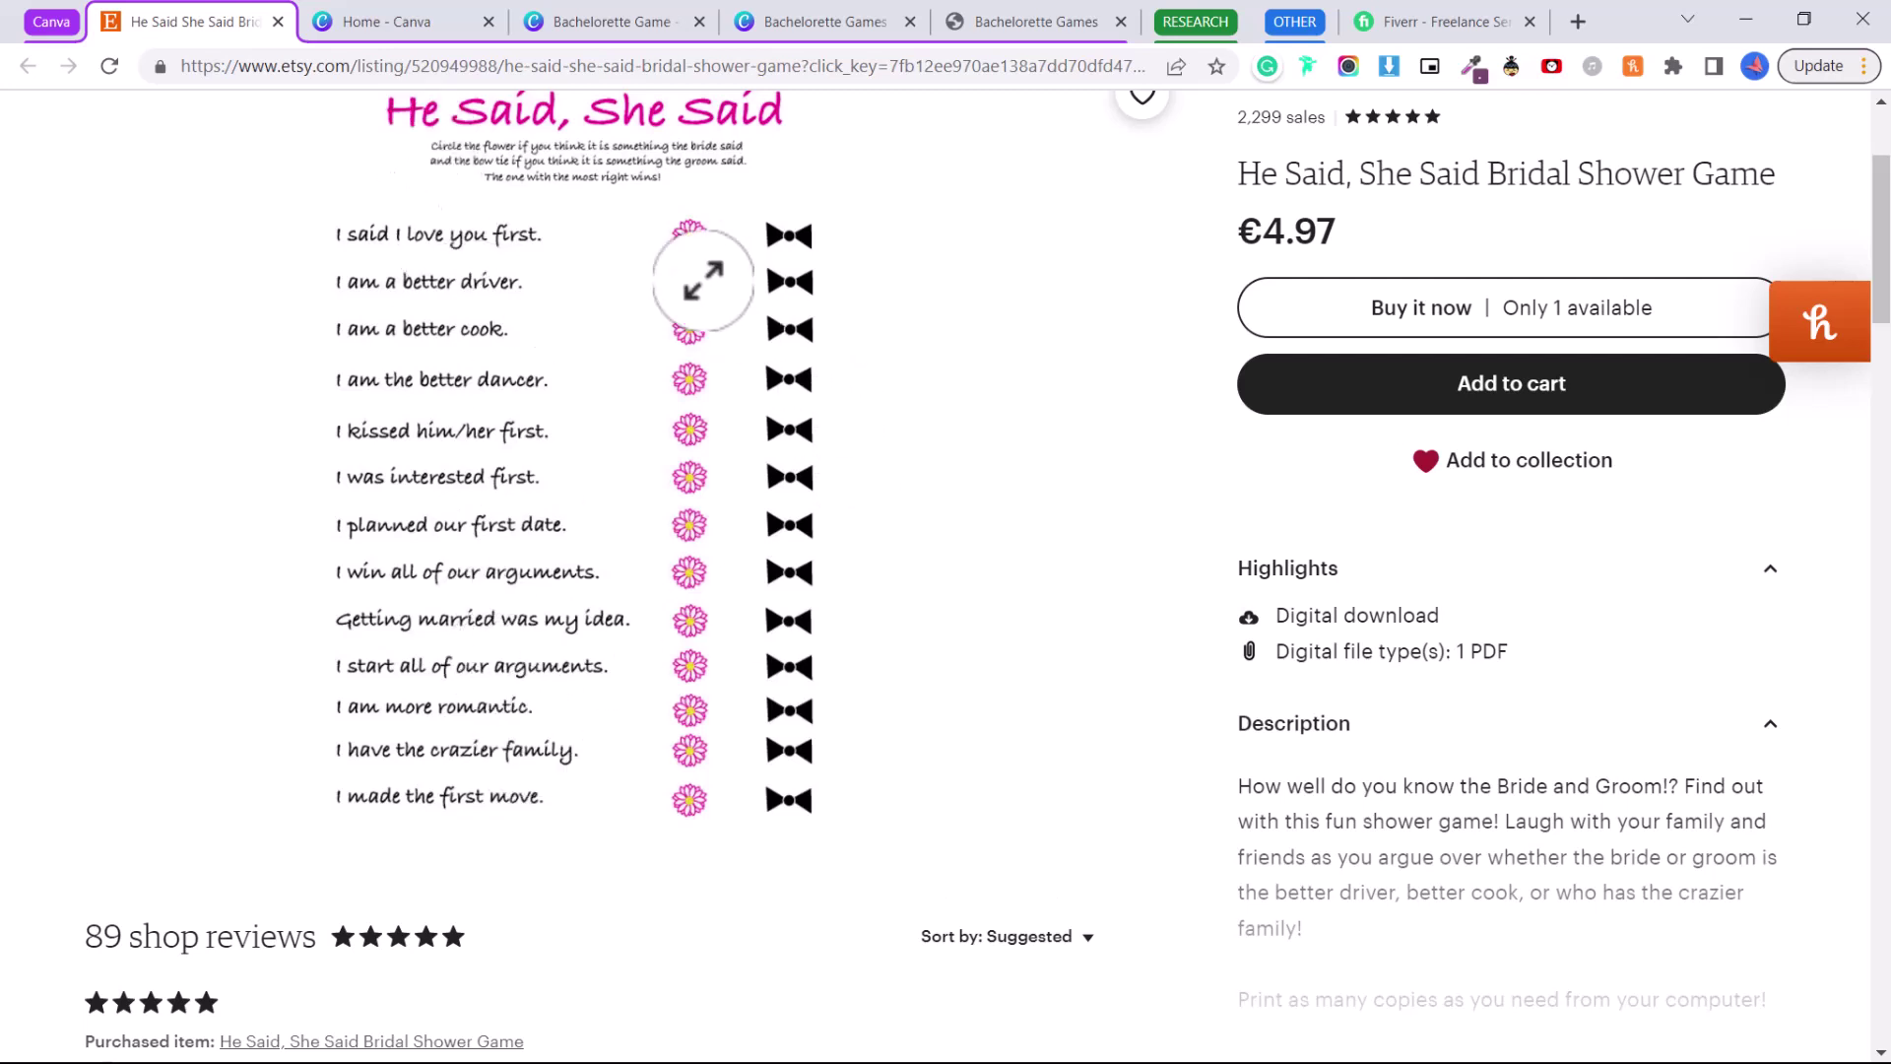
key(ctrl+Tab)
key(ctrl+Tab)
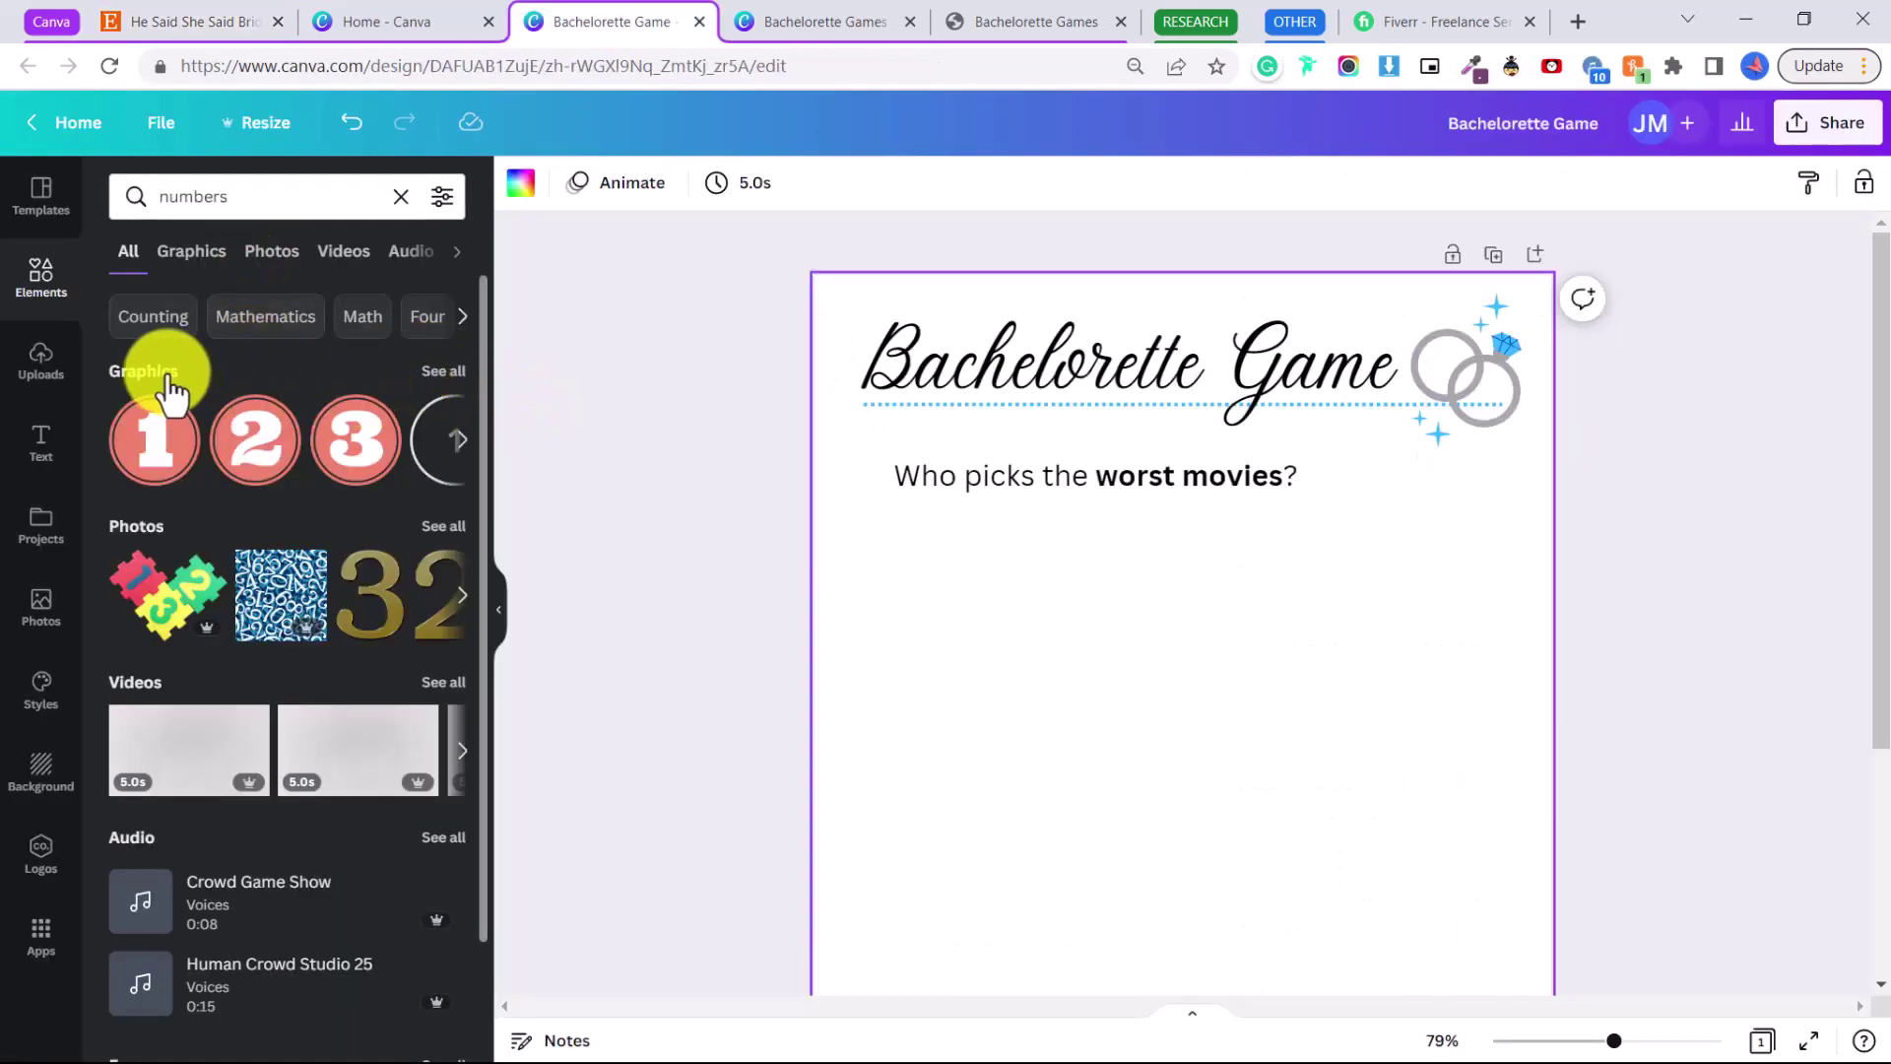
- Browse all the number graphics, insert the green circle with a 1 and place it below the question
click(438, 372)
scroll(391, 561, down, 2)
scroll(391, 581, down, 8)
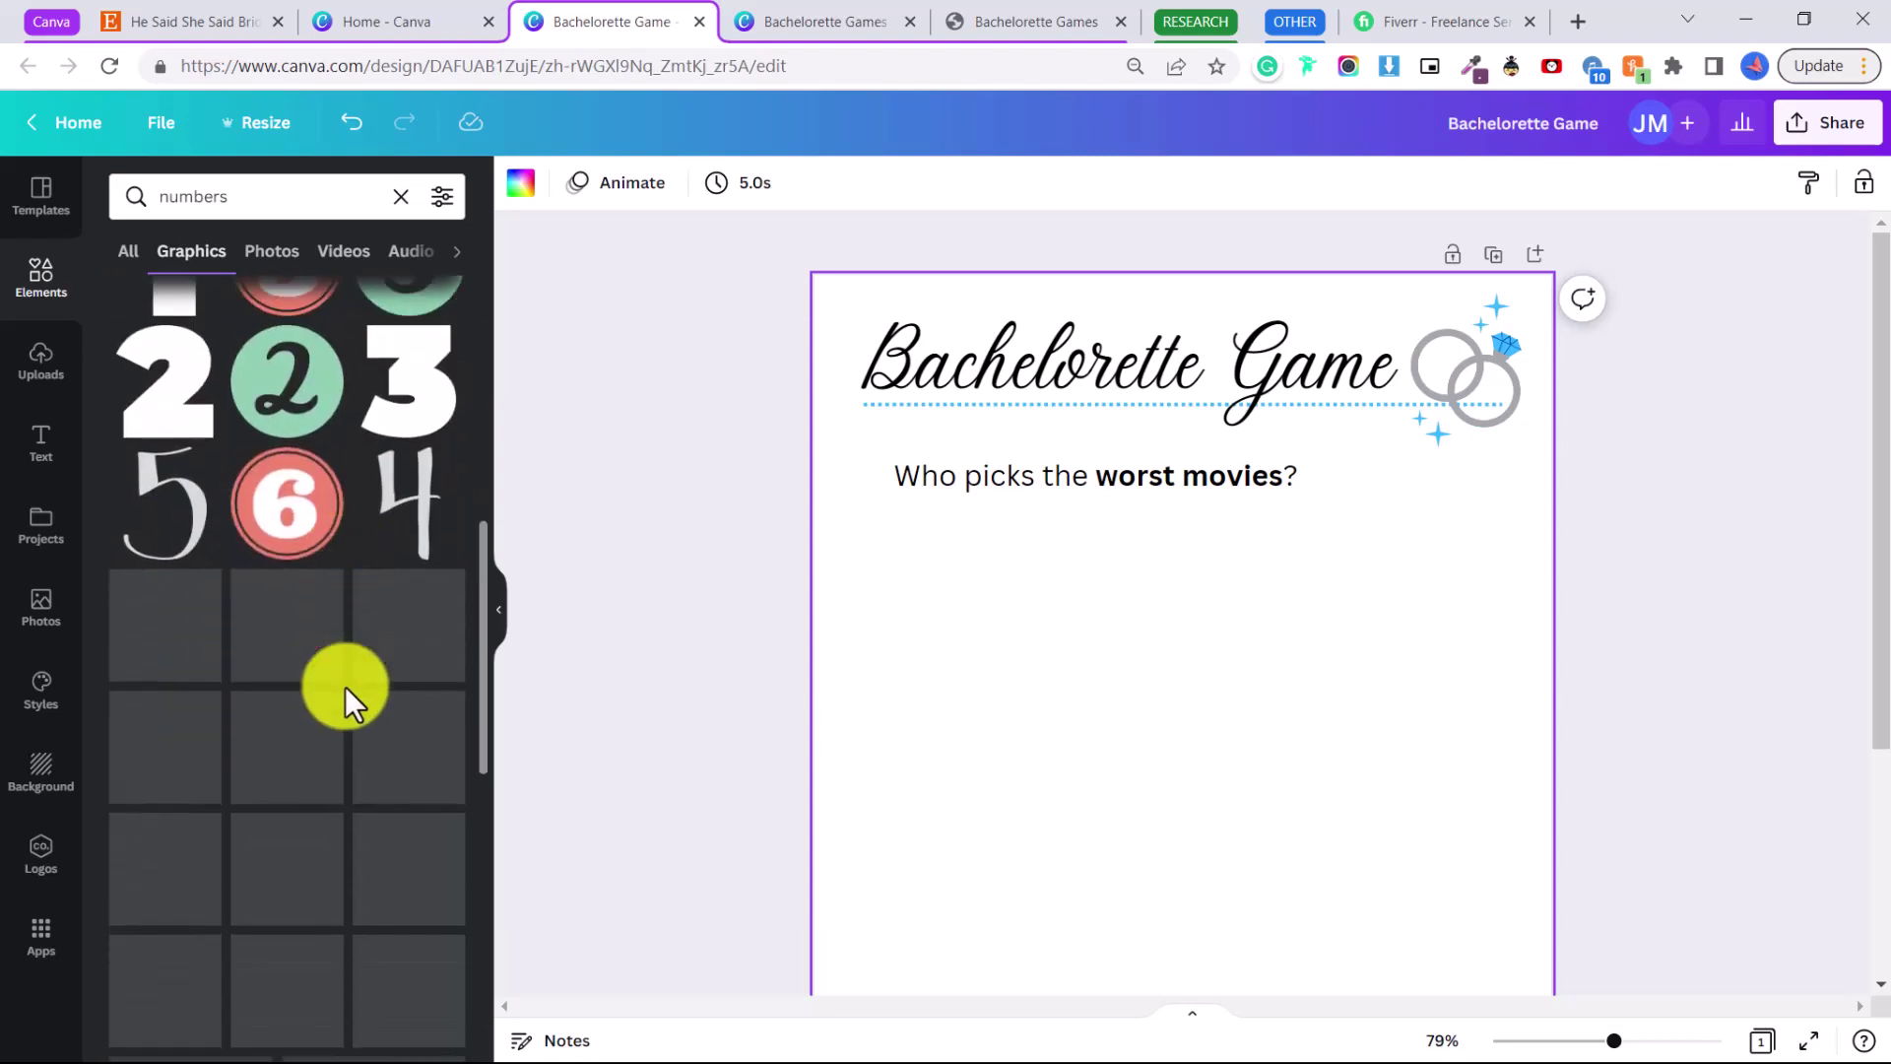
scroll(345, 688, up, 5)
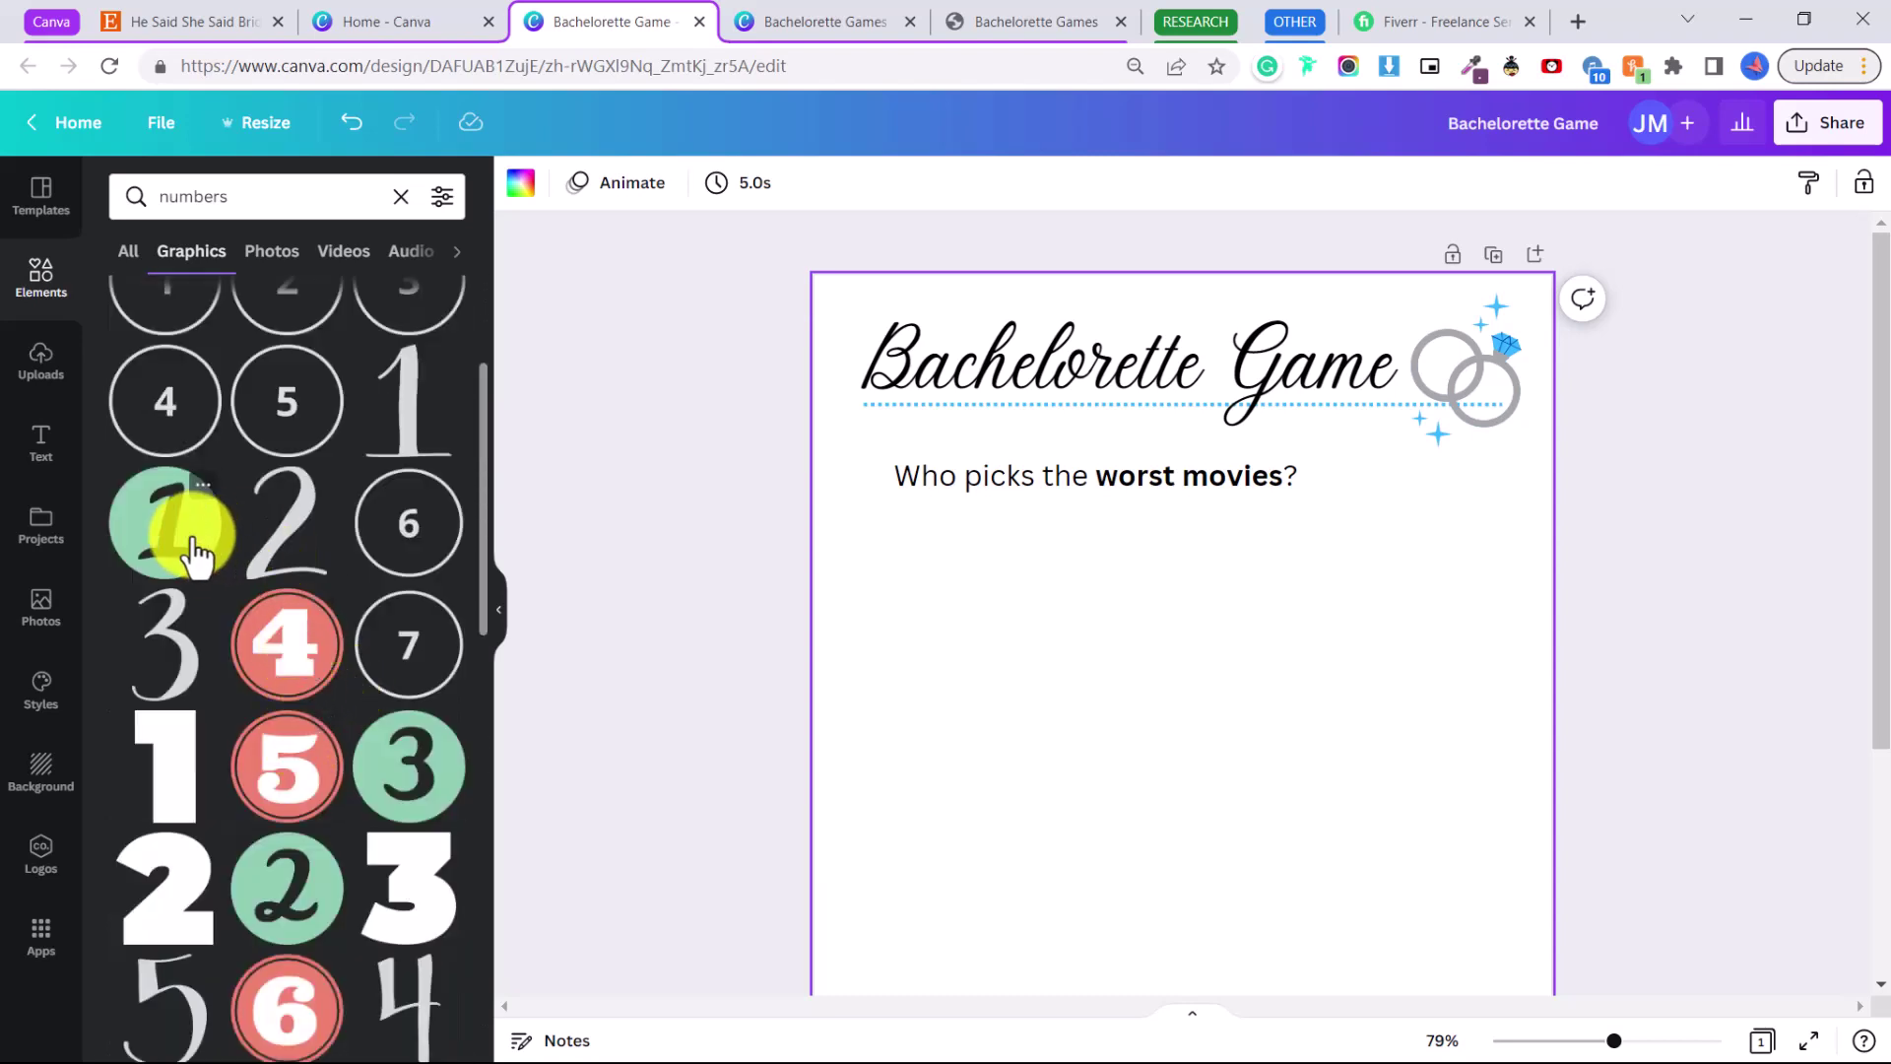
click(191, 553)
drag(1261, 782, 1097, 695)
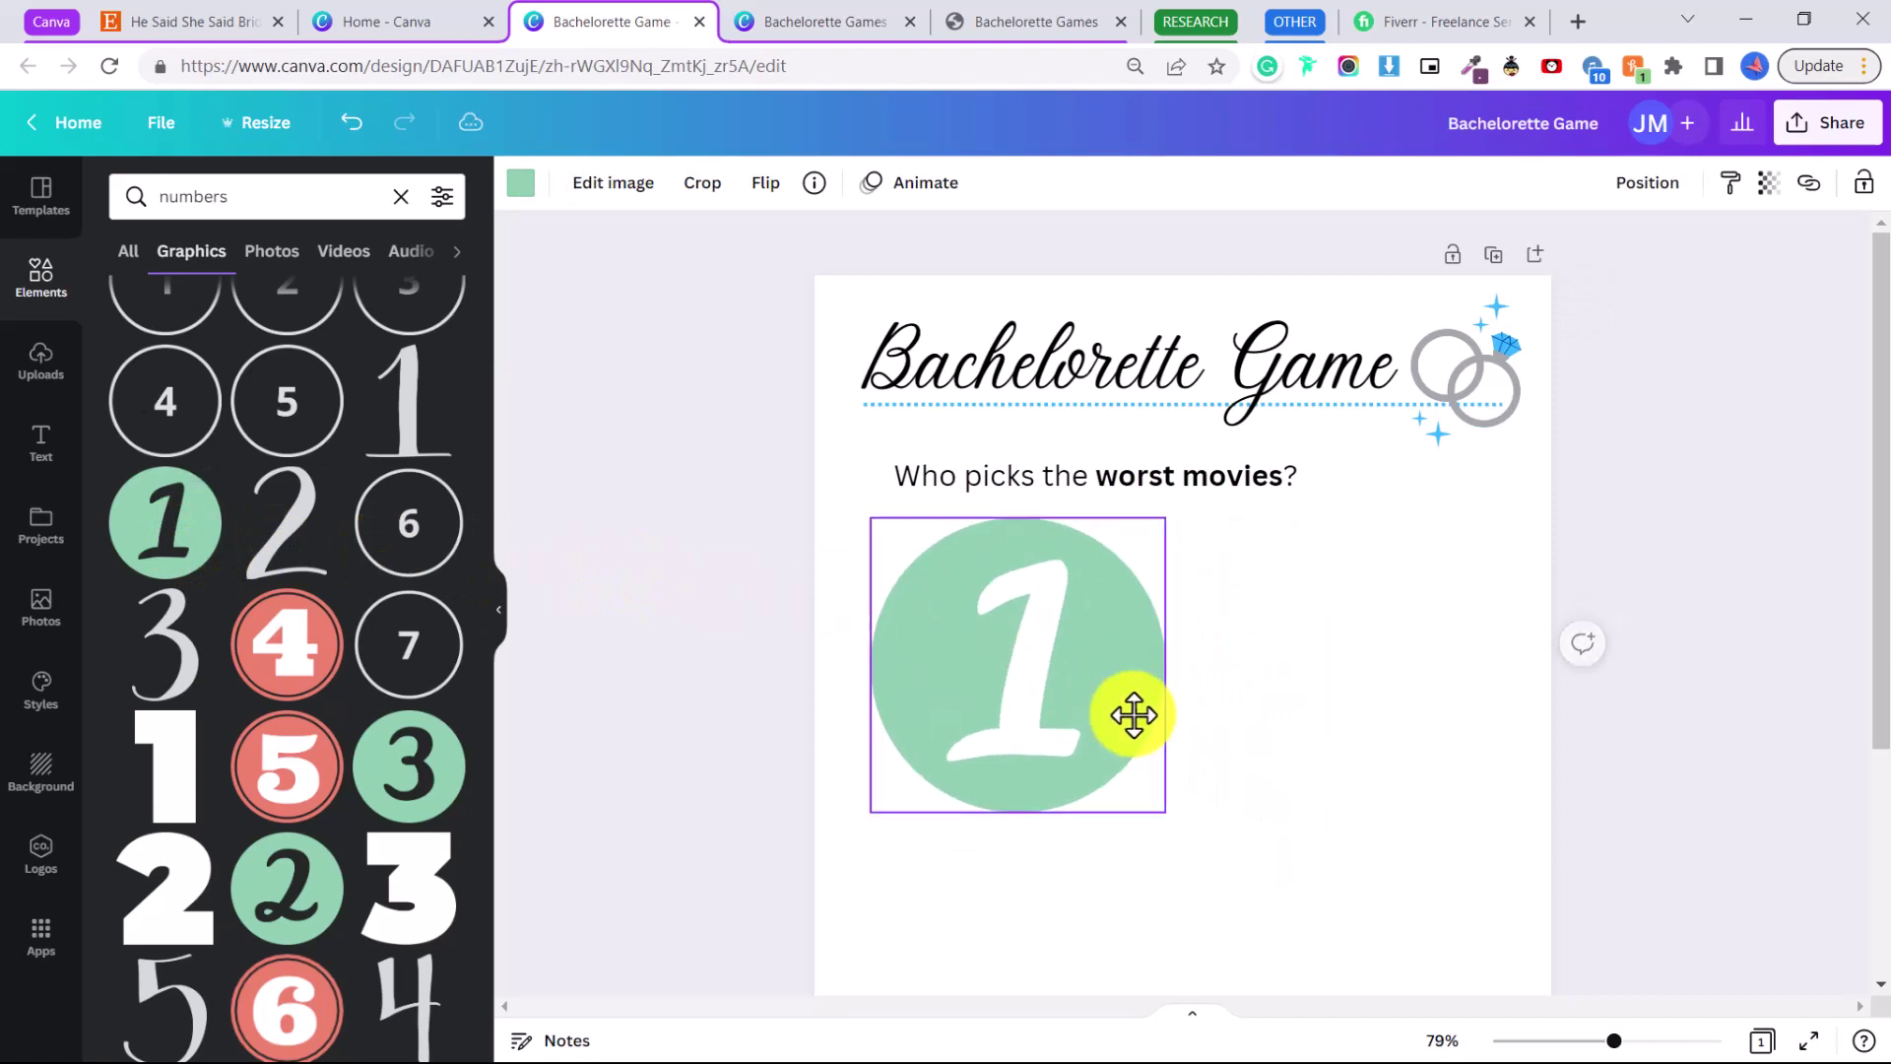
- Recolour the number 1 circle light blue, shrink it to about the text's height and place it in front of the question
click(520, 182)
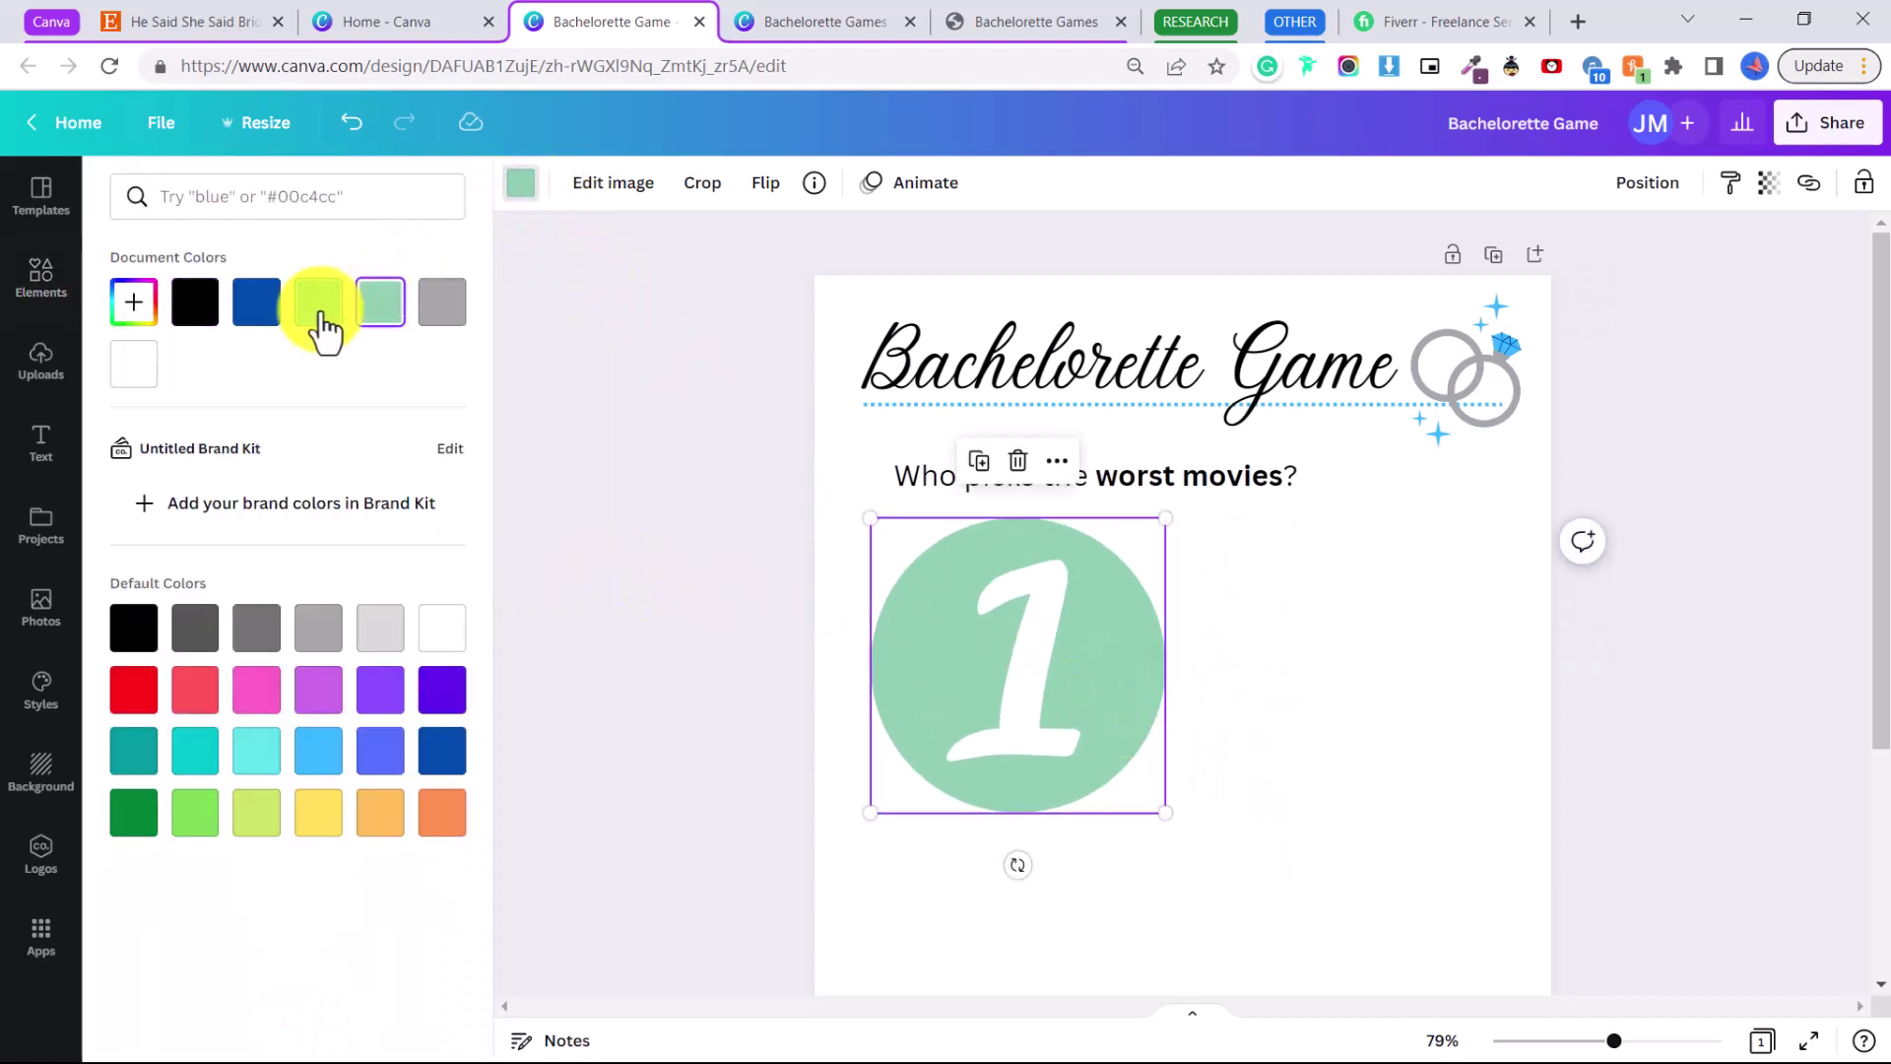
click(318, 301)
drag(1165, 812, 901, 563)
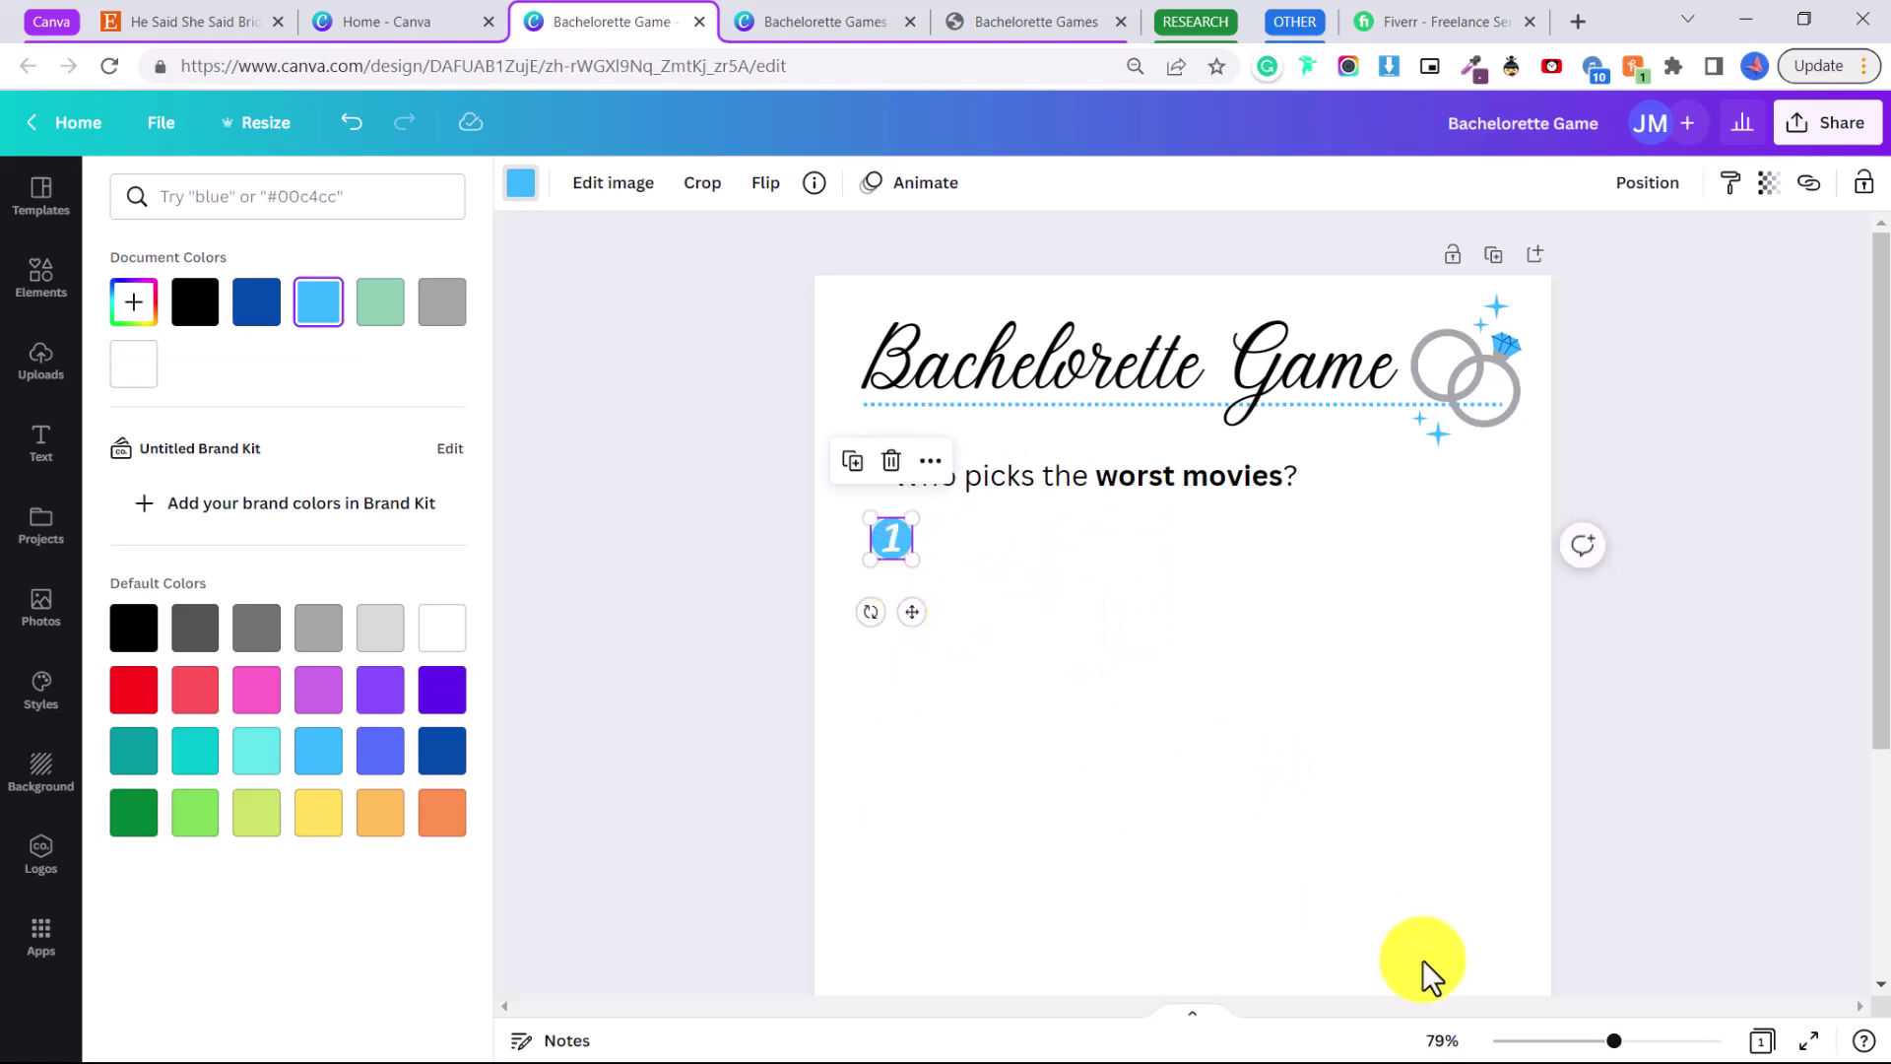
click(1351, 920)
scroll(1293, 767, up, 5)
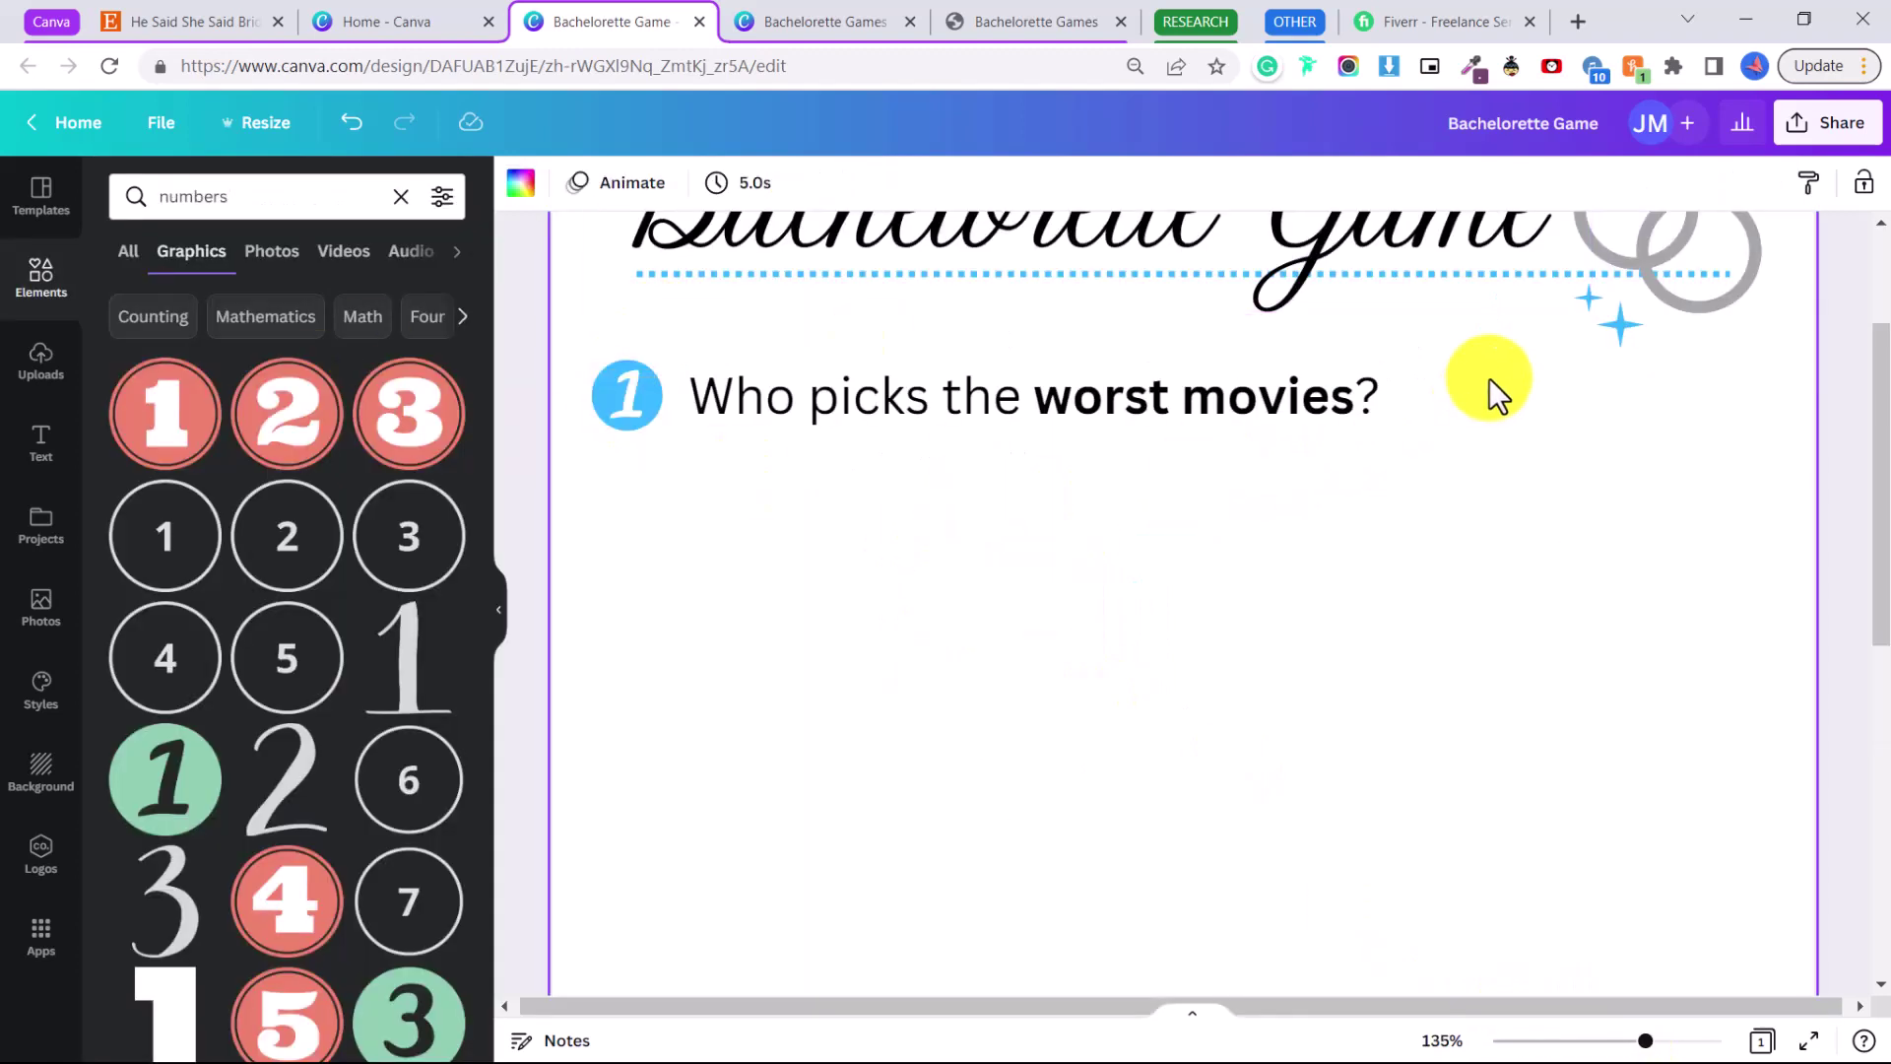
- Move the number circle and the question together so that they line up with the start of the dotted line
drag(1467, 351, 571, 457)
drag(638, 398, 678, 388)
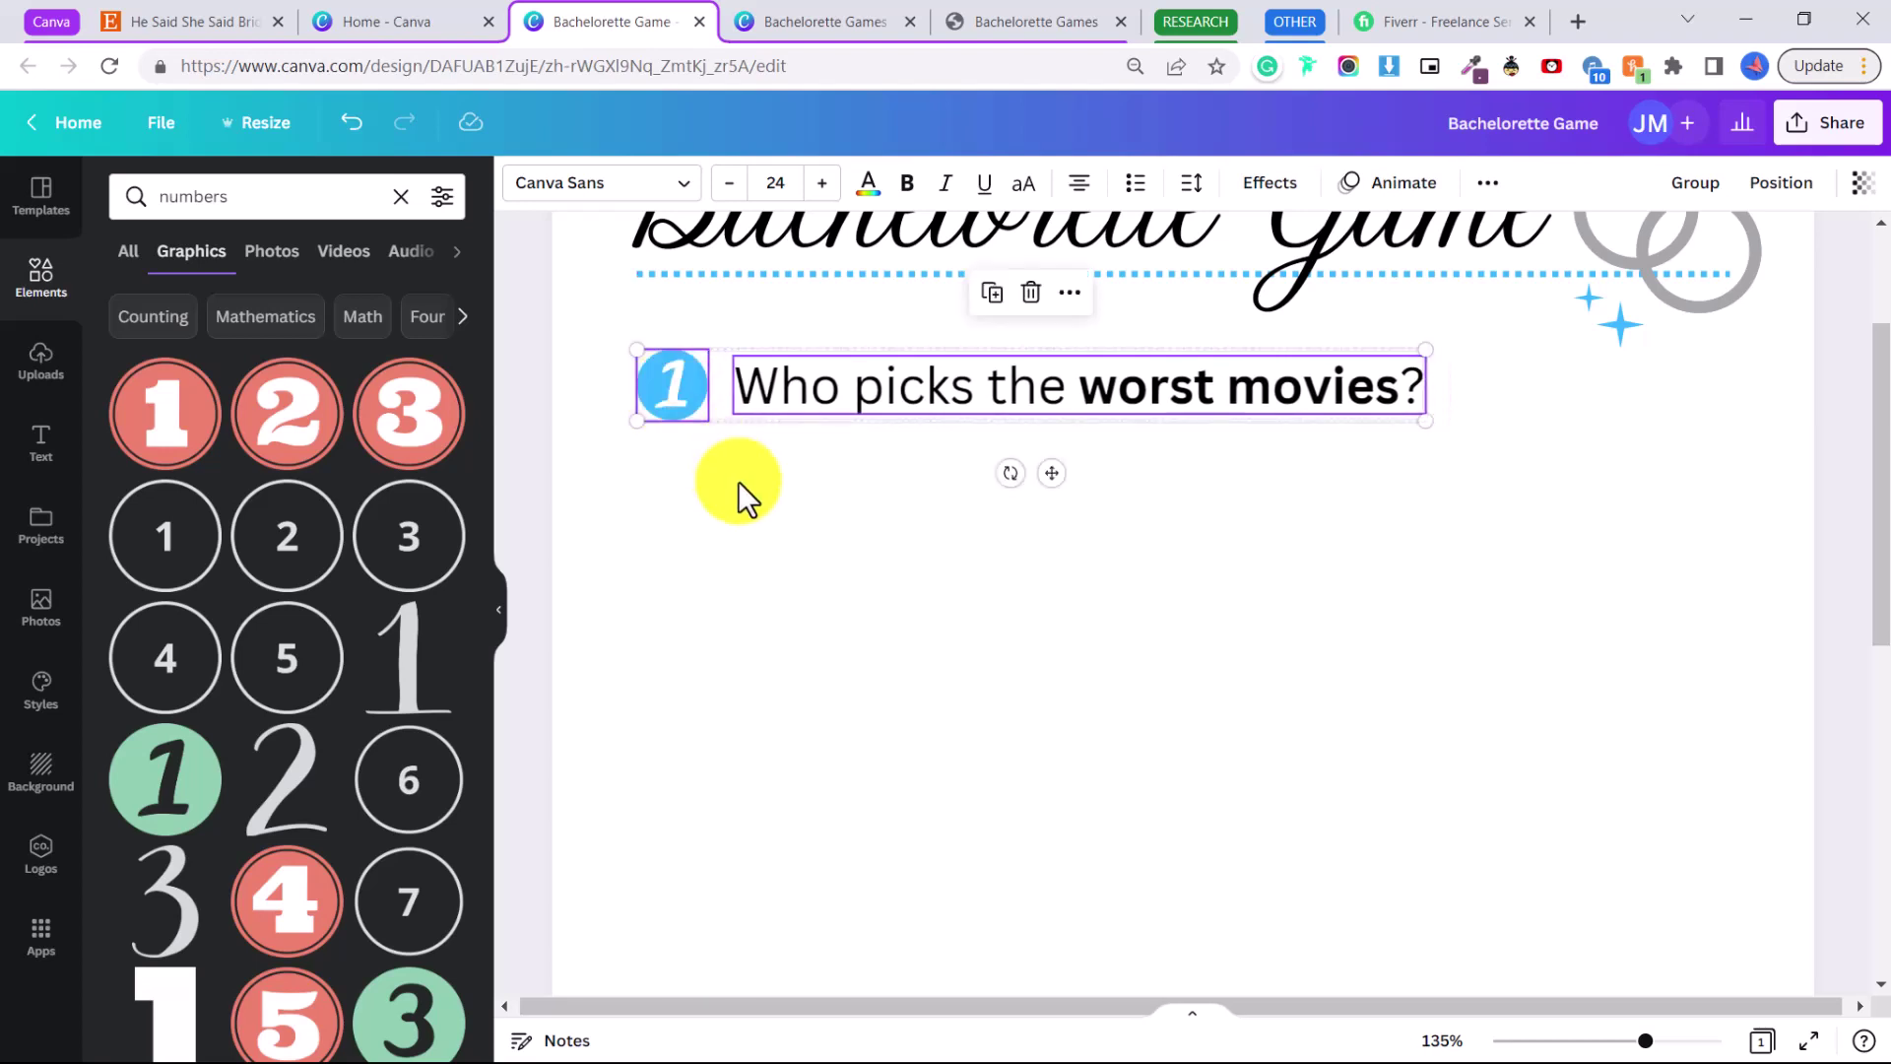
click(736, 481)
- Search the graphics for "male symbol", insert the solid blue one and place it at text height after the question
click(241, 196)
drag(241, 196, 124, 206)
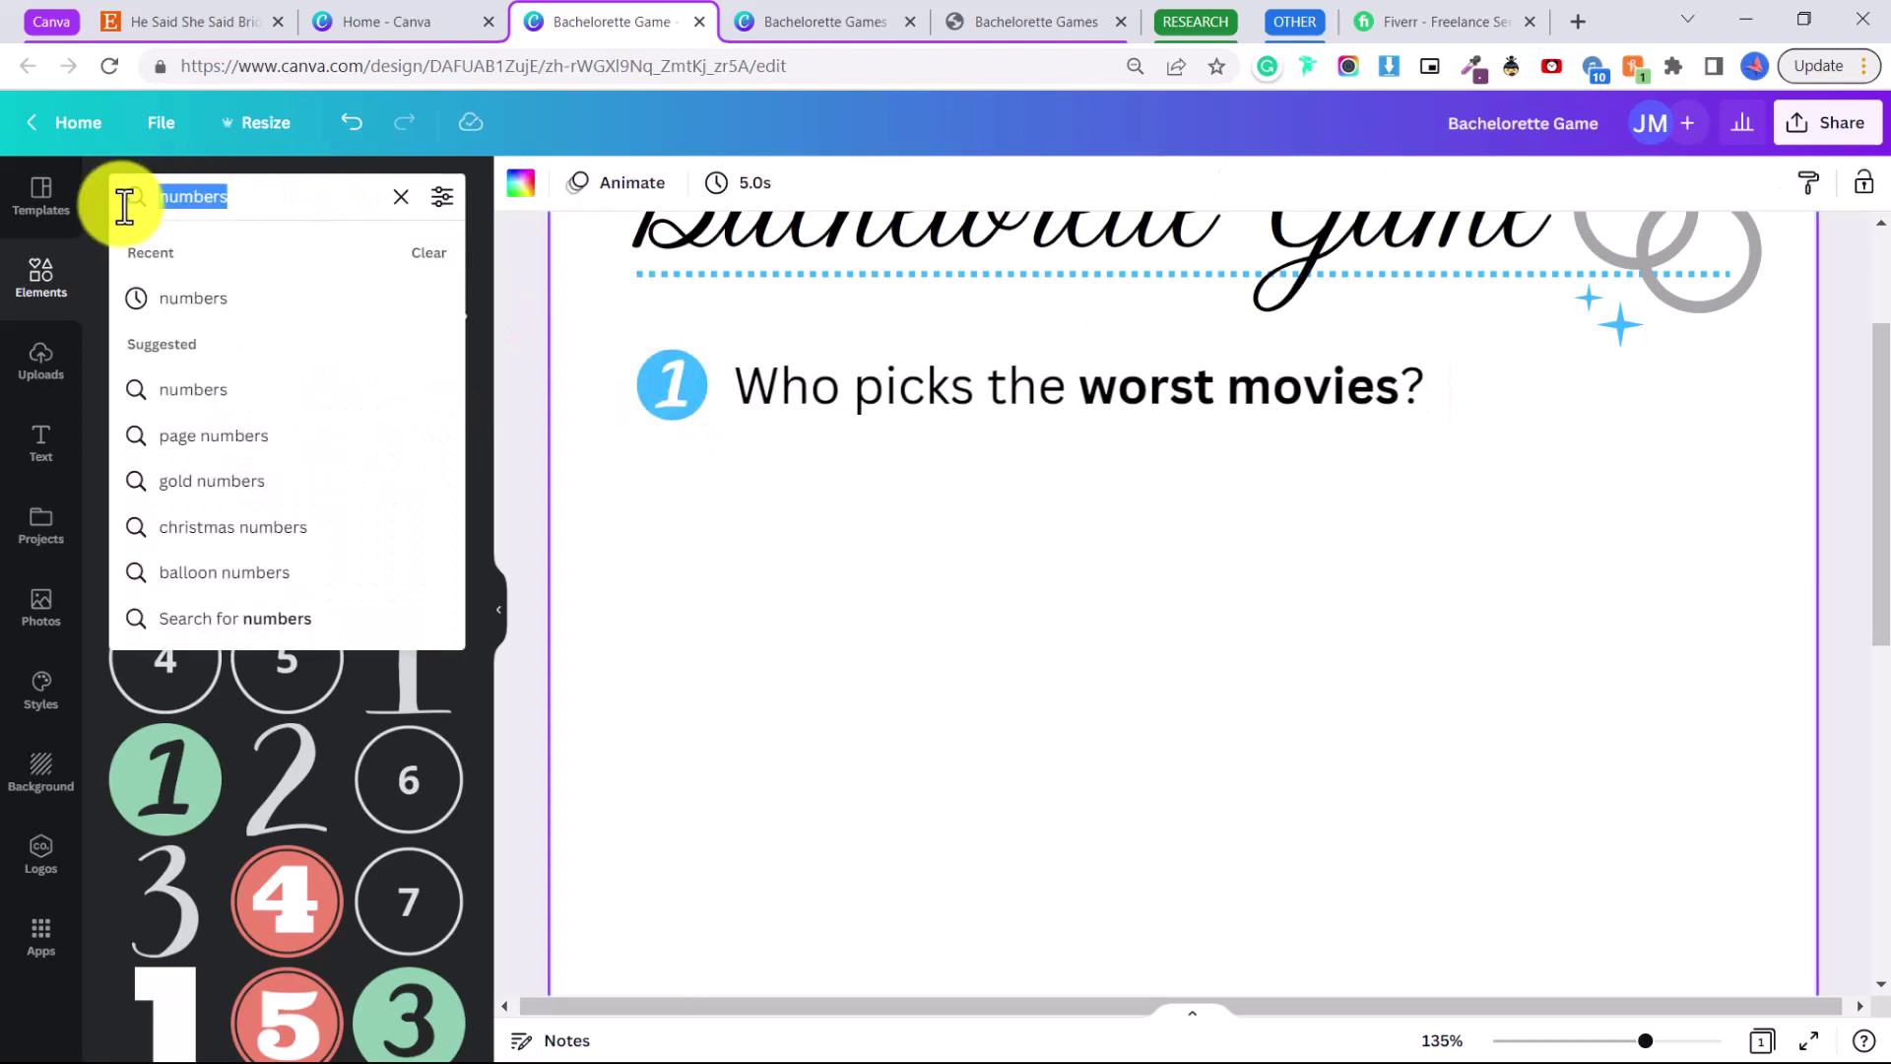
text(male)
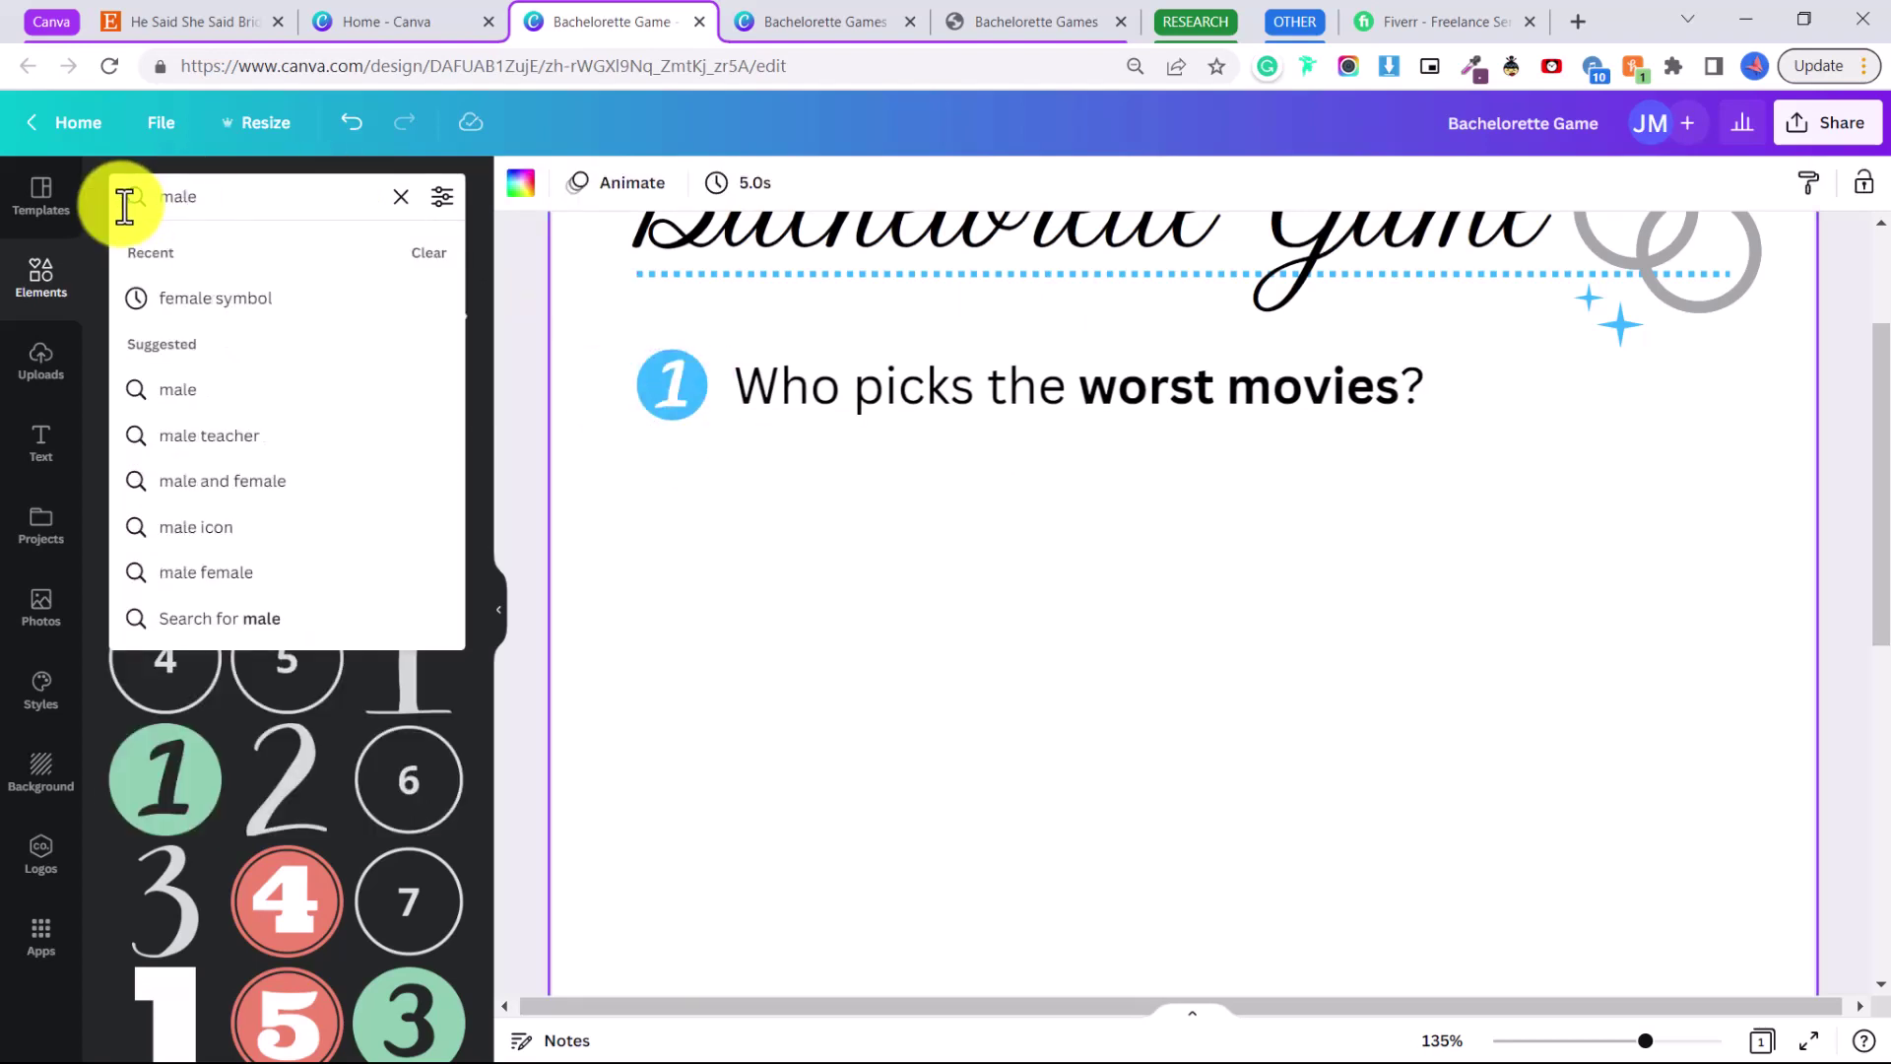
text( symbo)
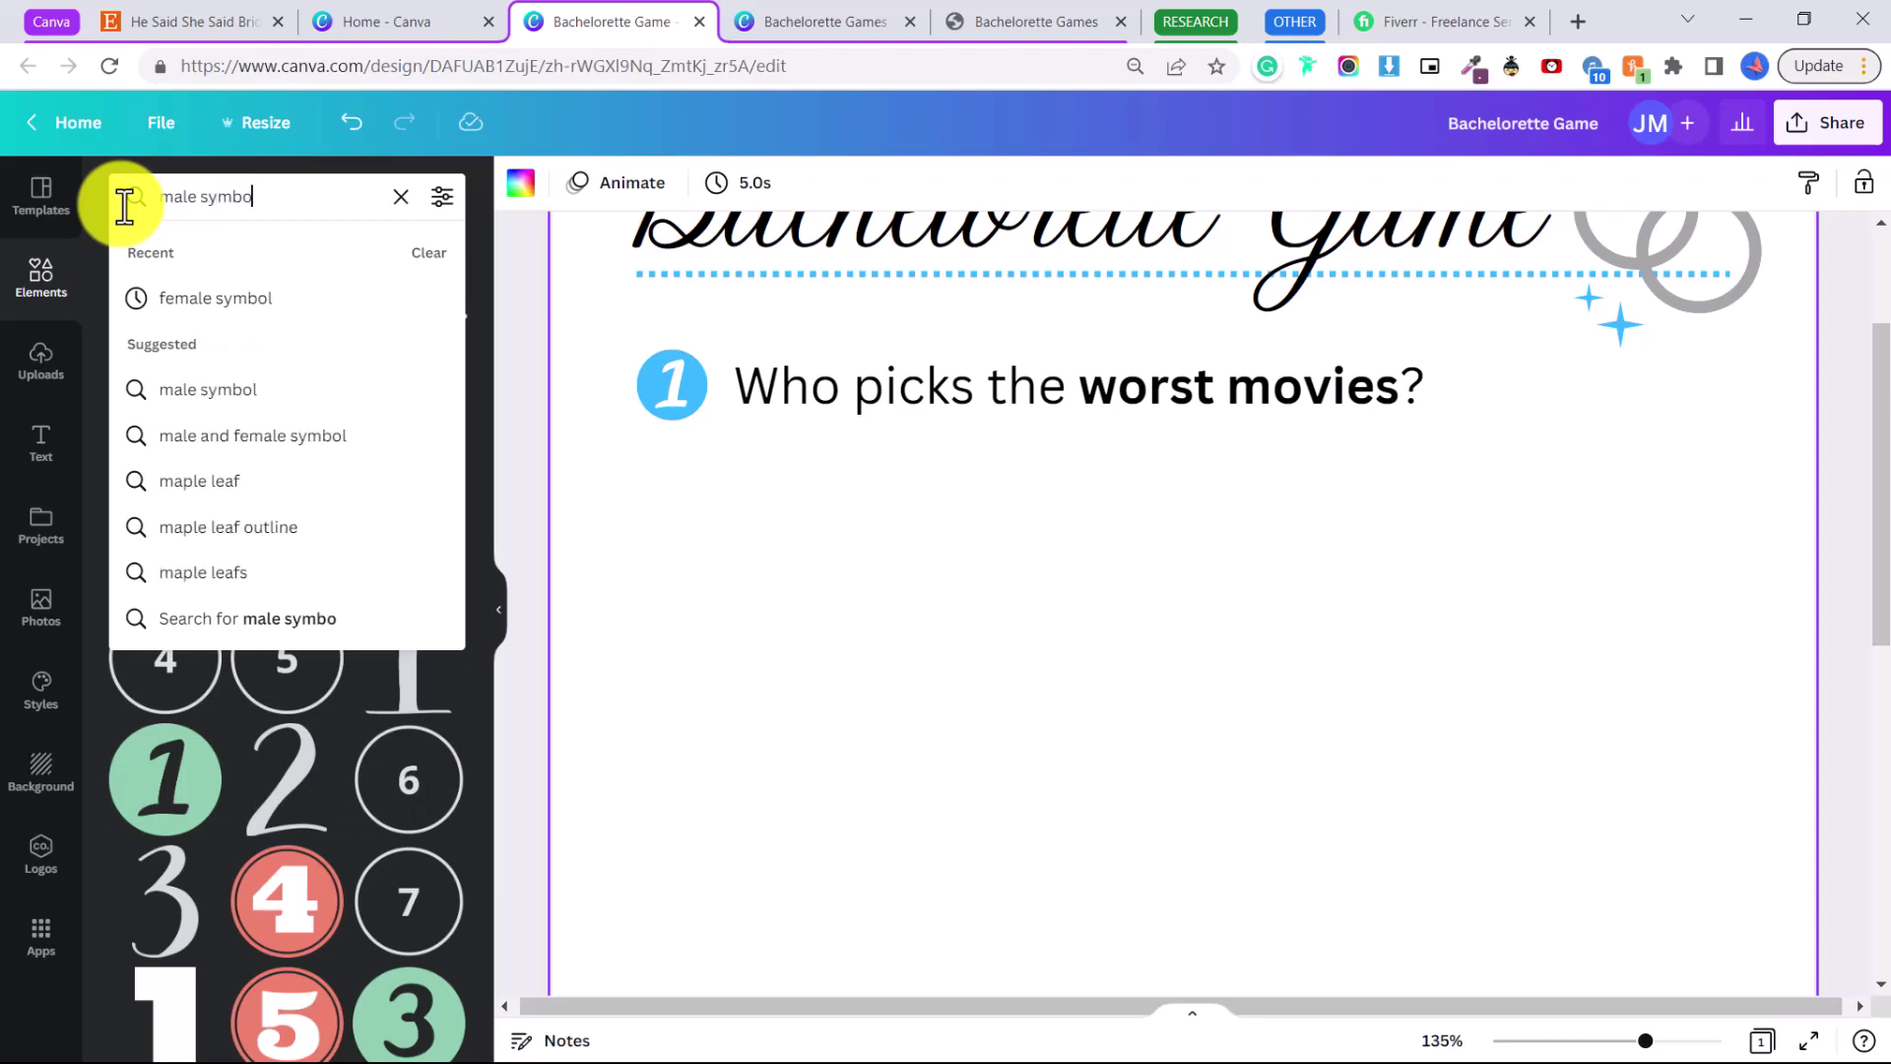
text(l)
key(Return)
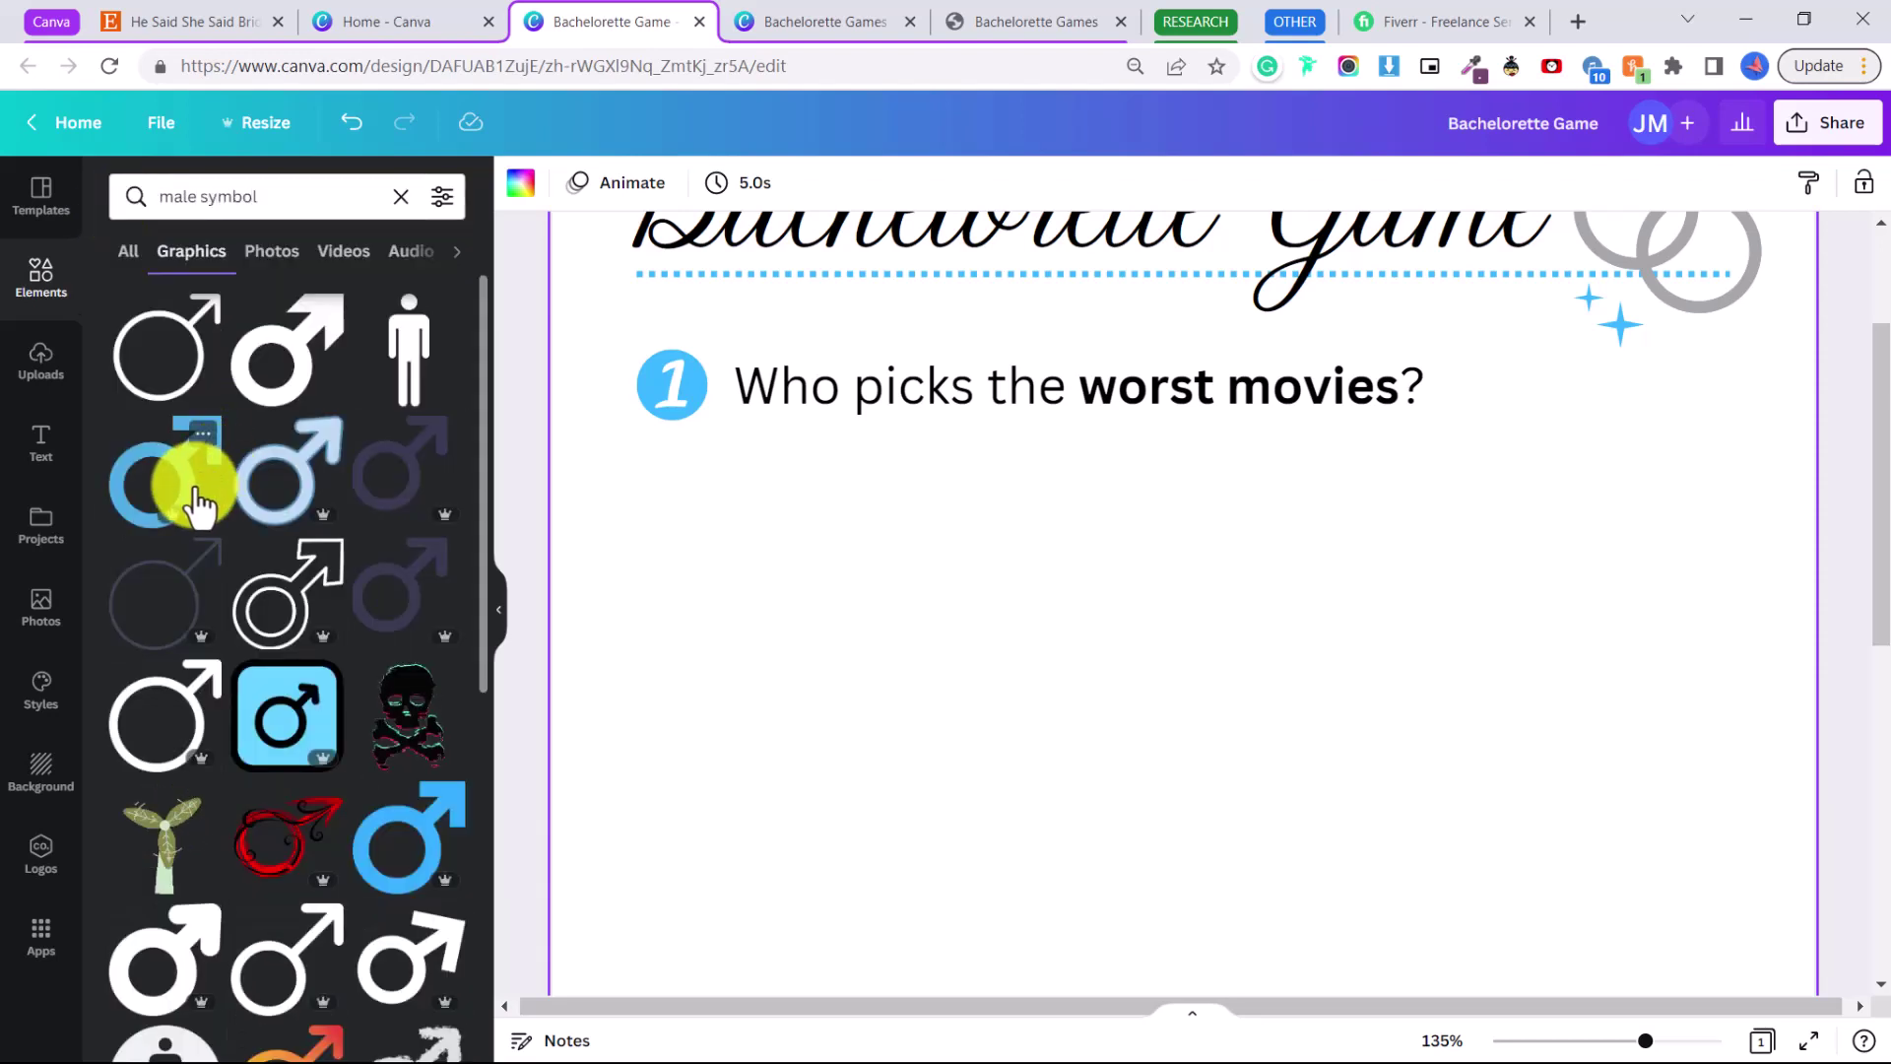
click(188, 473)
drag(1106, 801, 1497, 375)
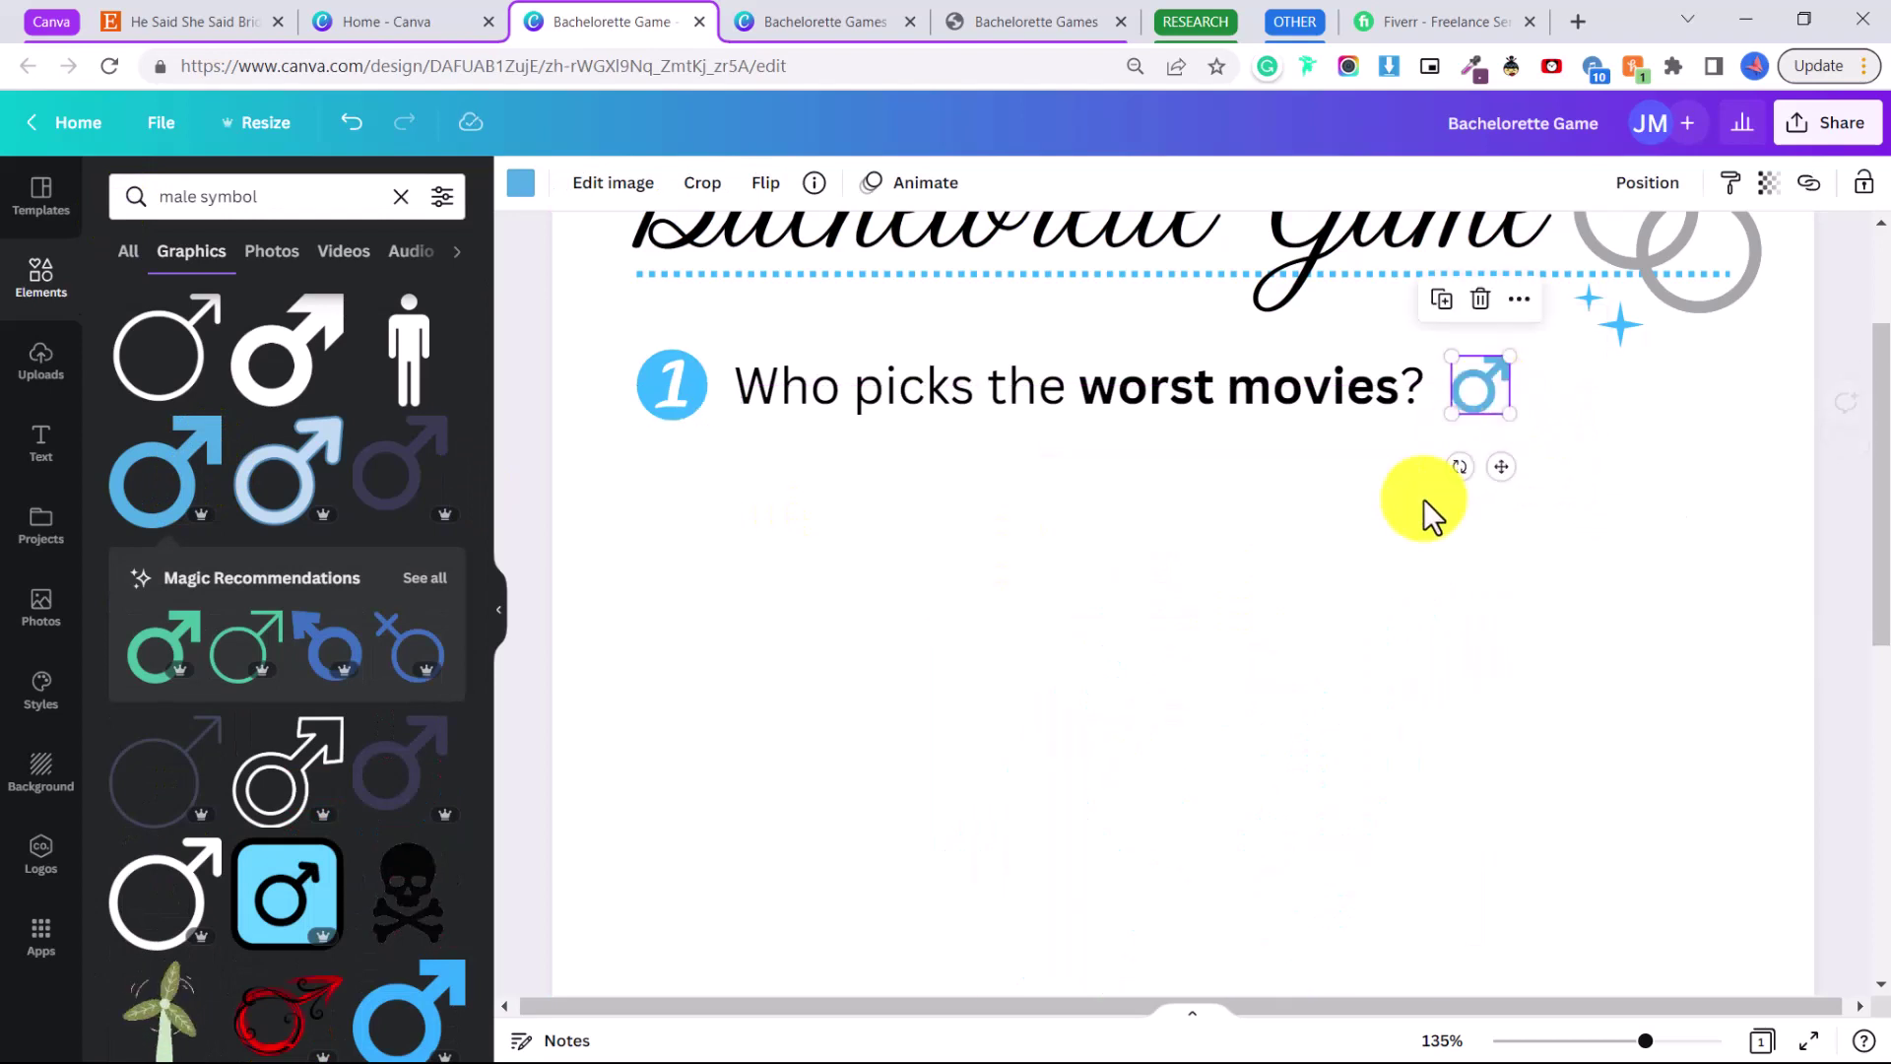
click(1426, 494)
- Search the graphics for "female symbol", insert the solid pink one and size it to match beside the male symbol
drag(197, 196, 145, 195)
key(BackSpace)
text(female)
key(Return)
click(164, 650)
drag(961, 543, 1141, 798)
drag(1254, 845, 1276, 522)
drag(1160, 813, 1542, 384)
click(1551, 463)
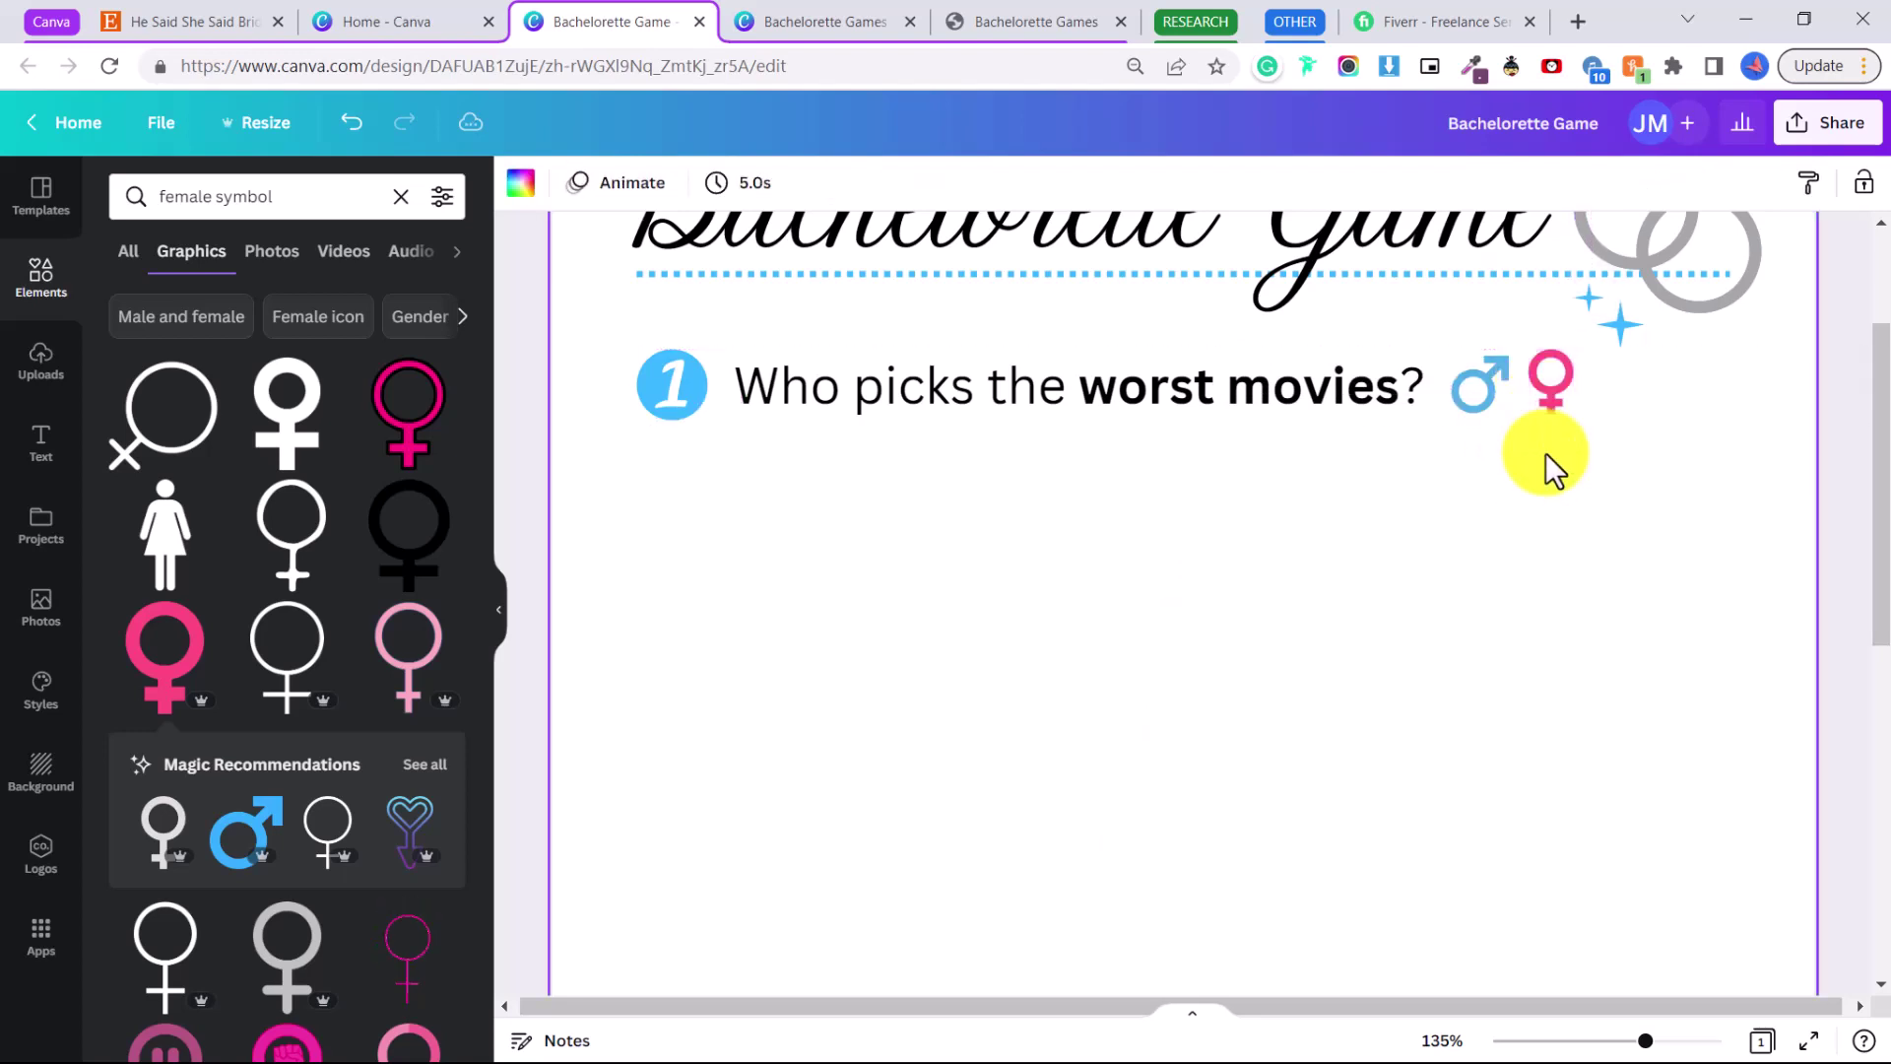
click(1566, 409)
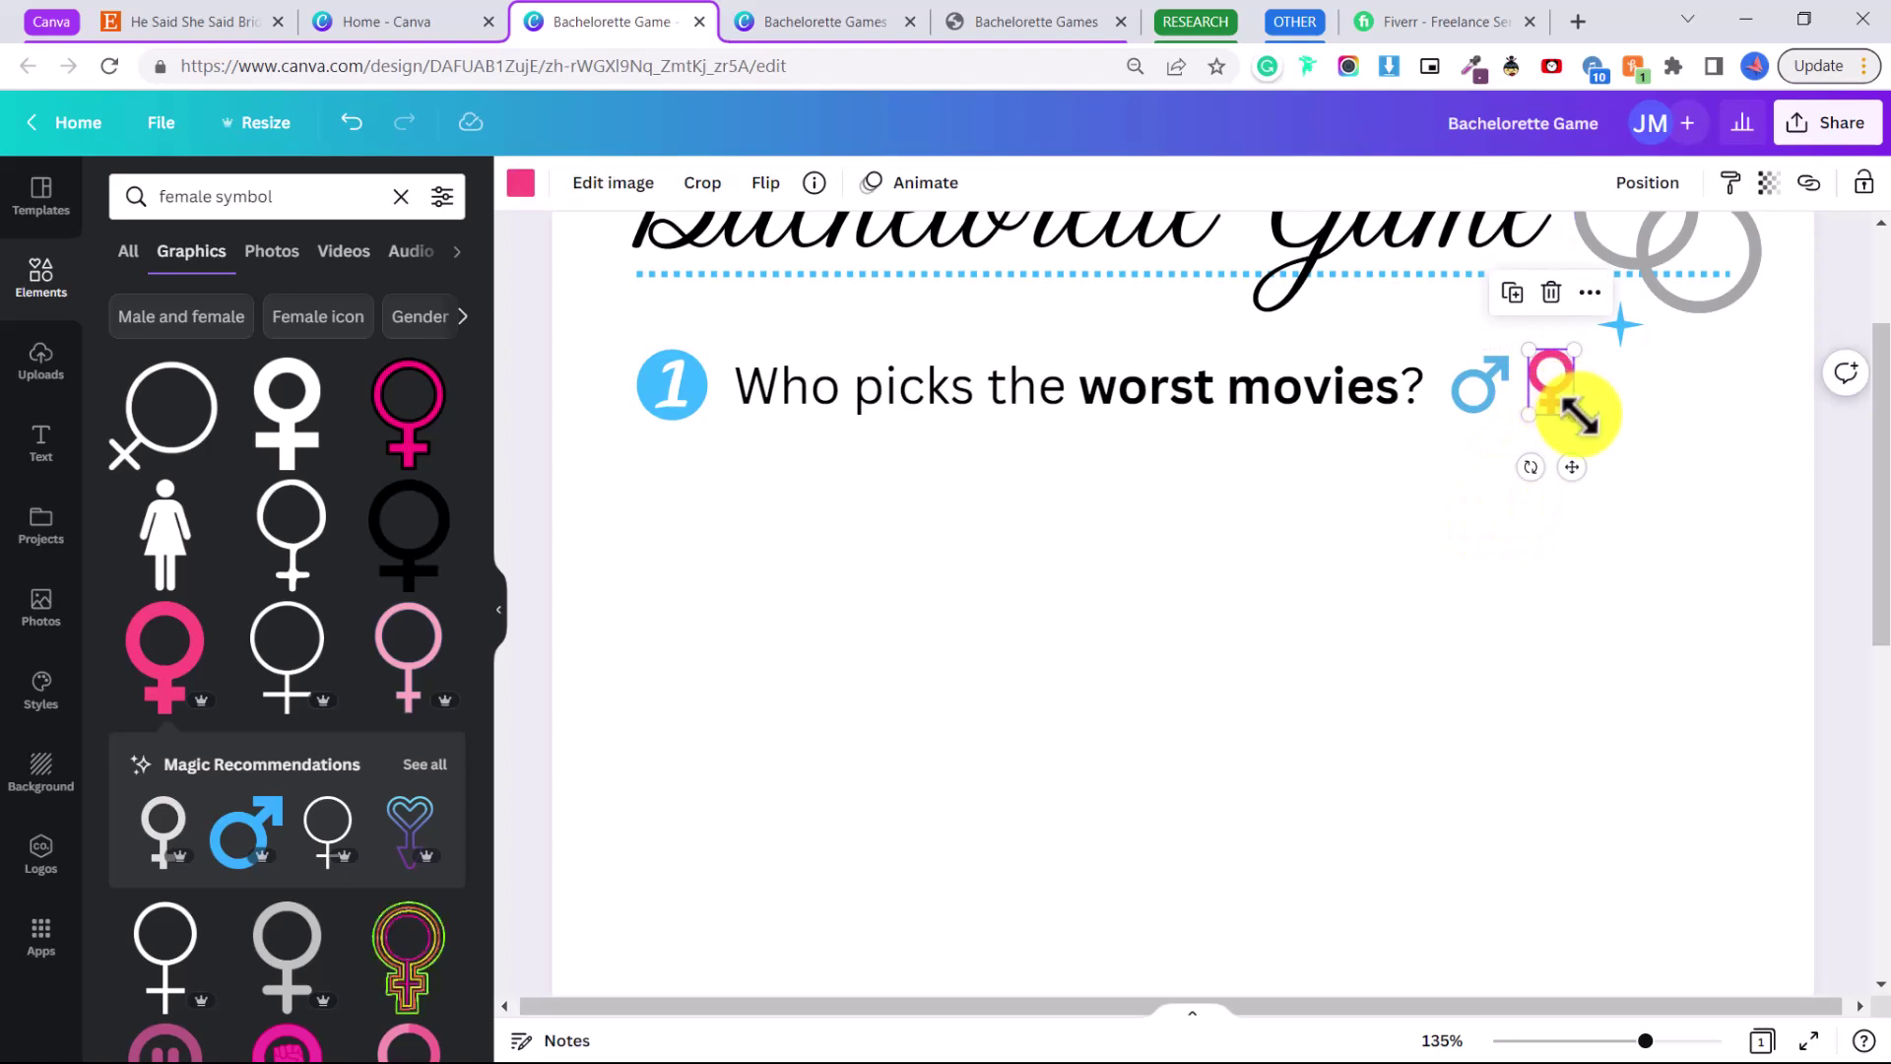
click(1493, 467)
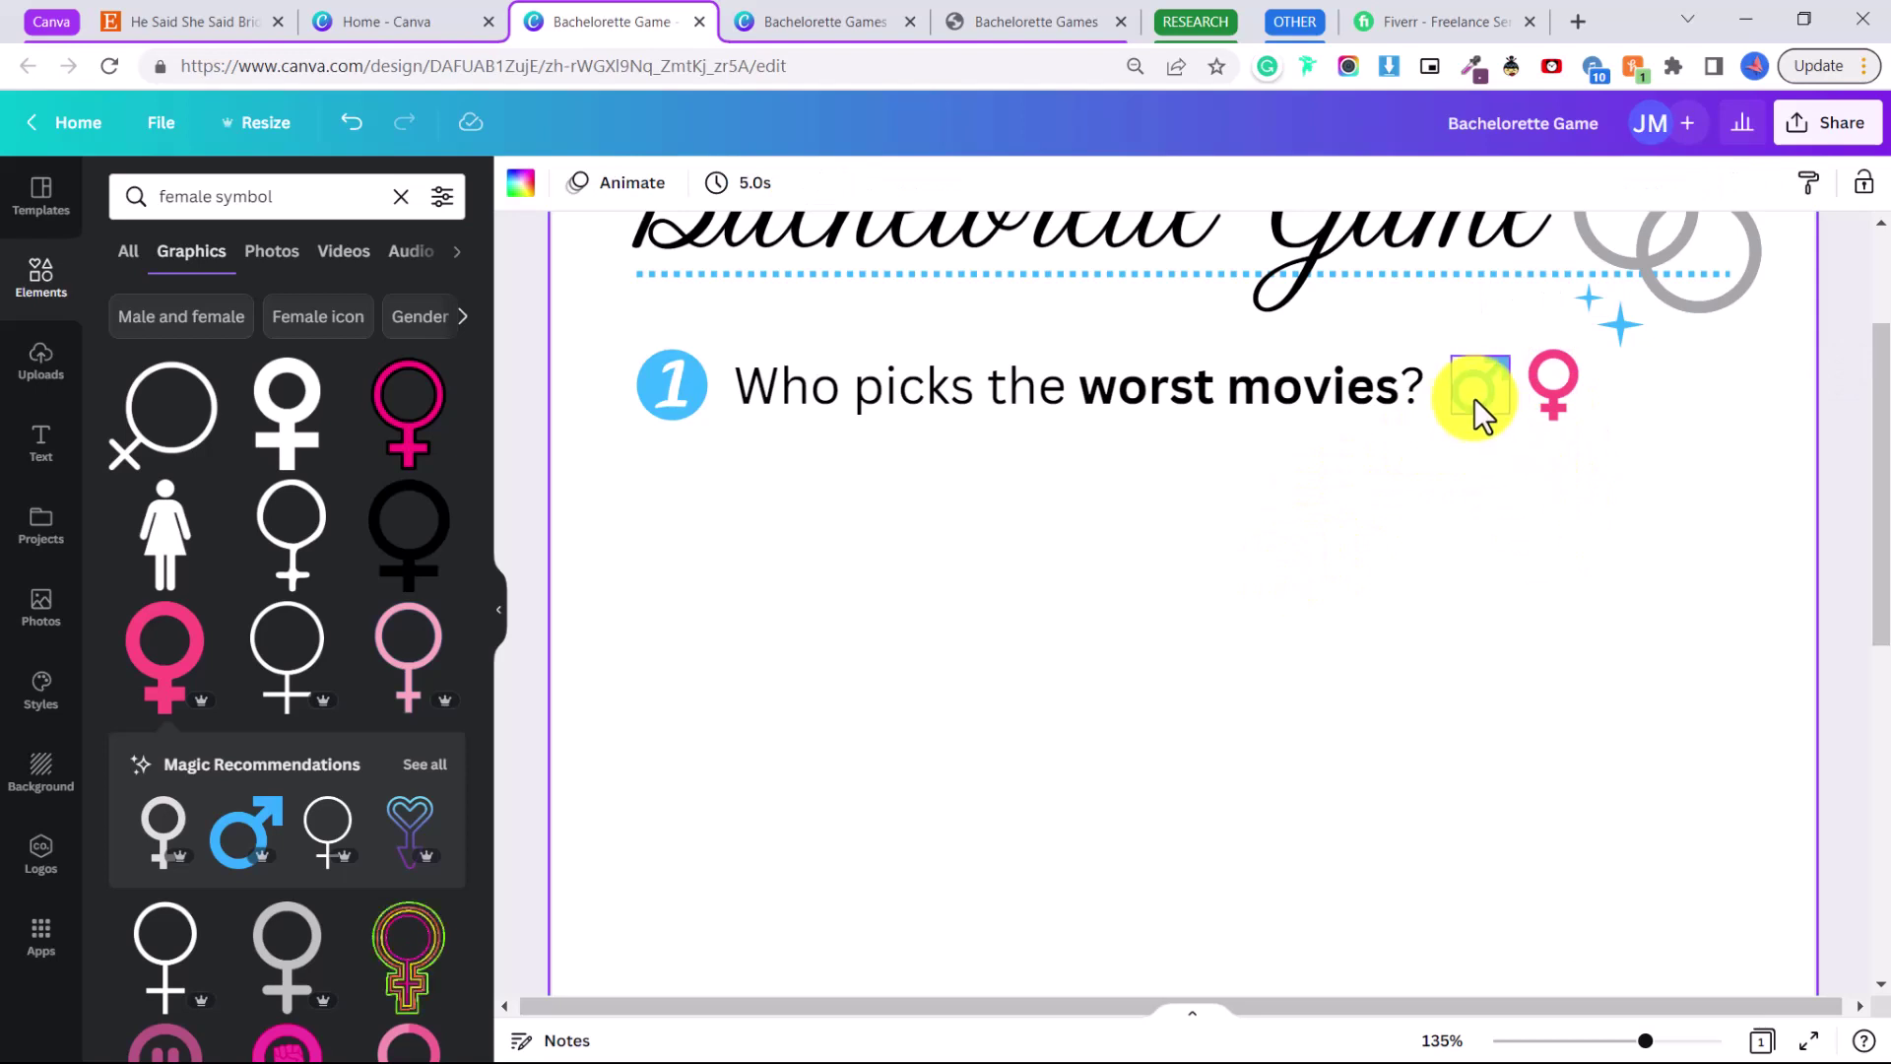
- Move the female symbol aside, duplicate the male symbol into the gap and recolour the copy orange
click(1544, 399)
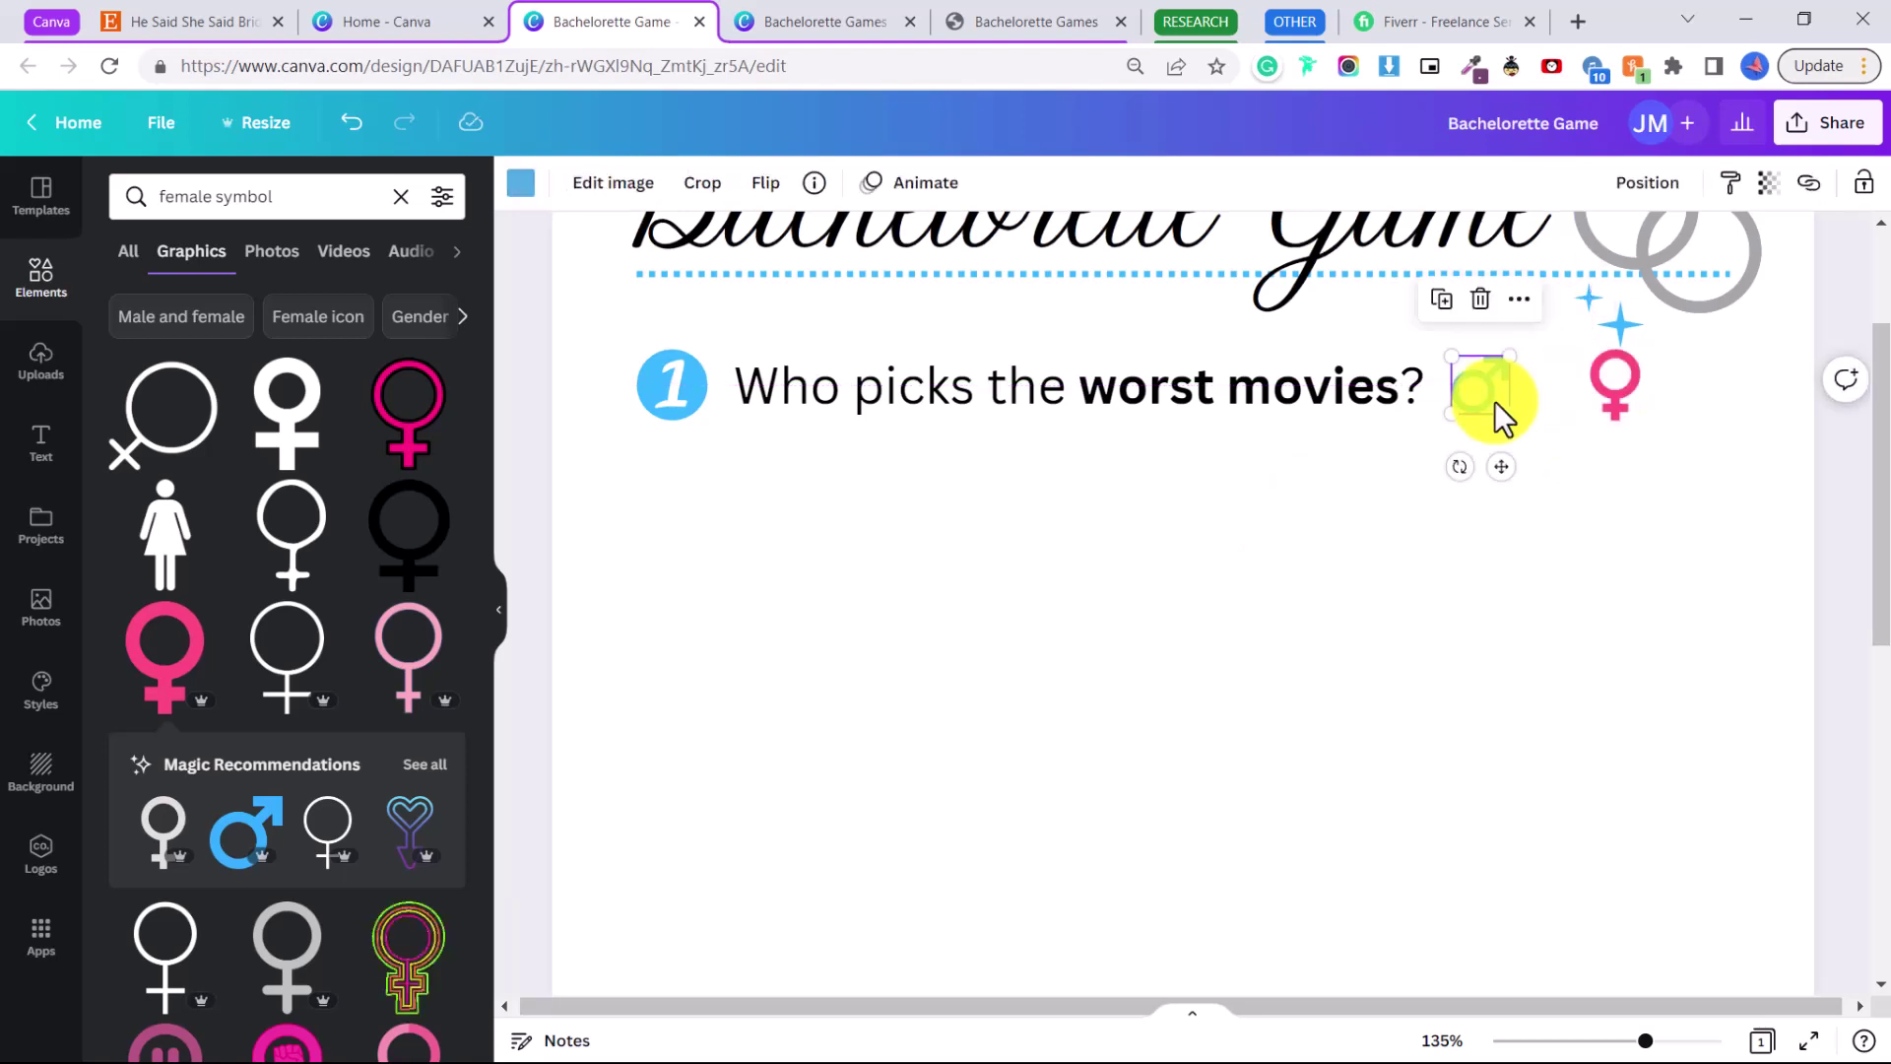
drag(1488, 401, 1643, 406)
click(1554, 387)
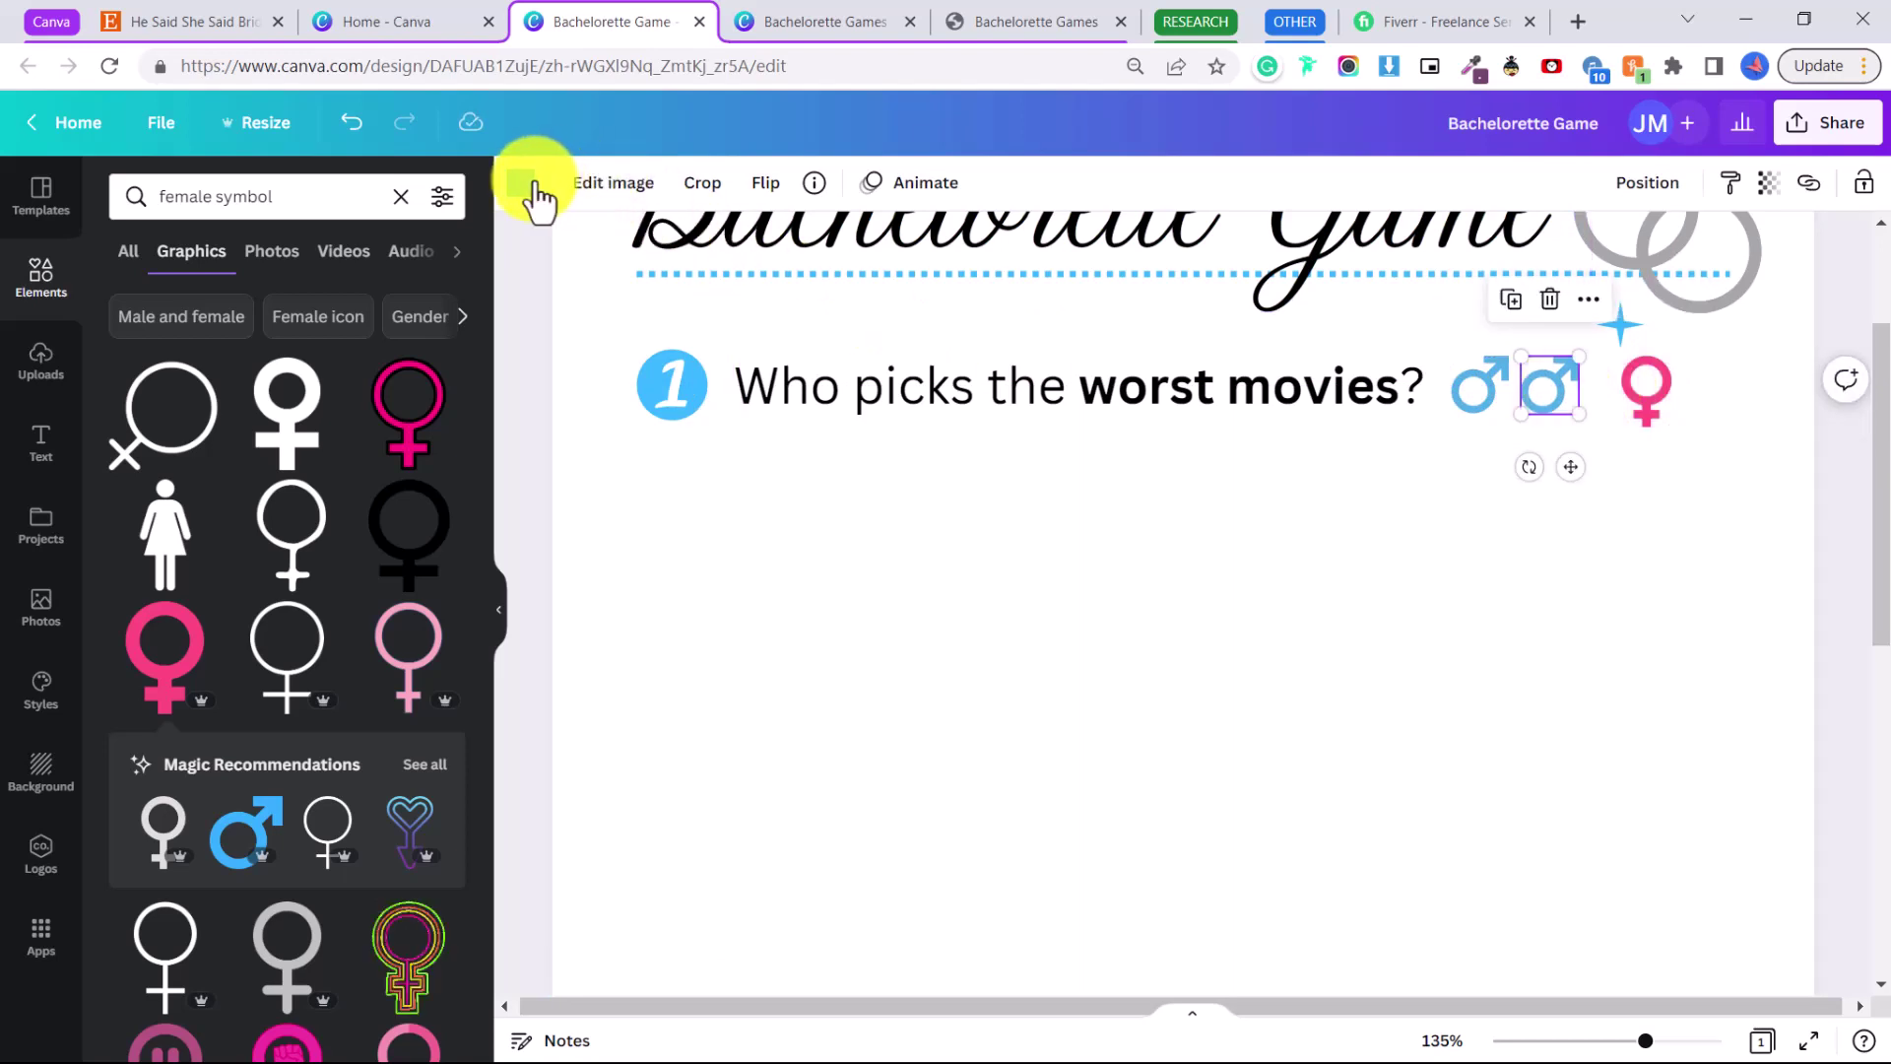
click(522, 183)
click(197, 759)
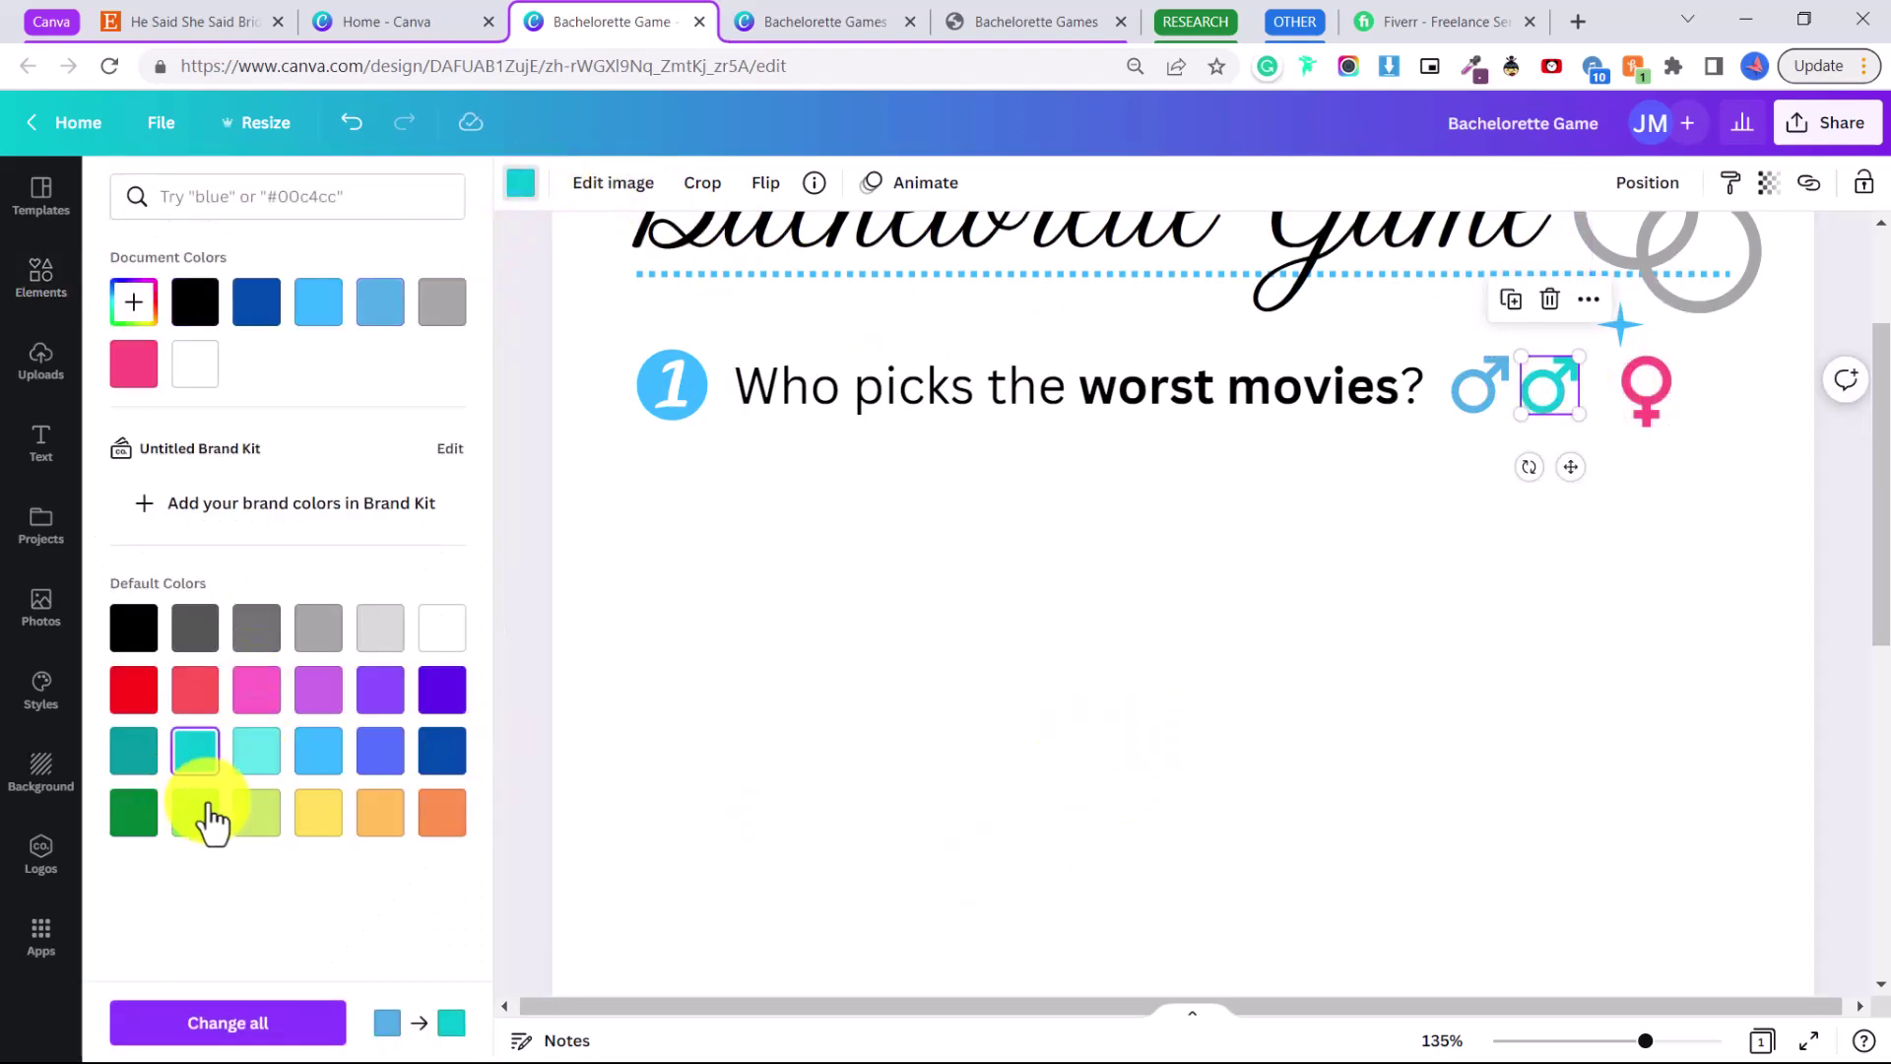
click(438, 818)
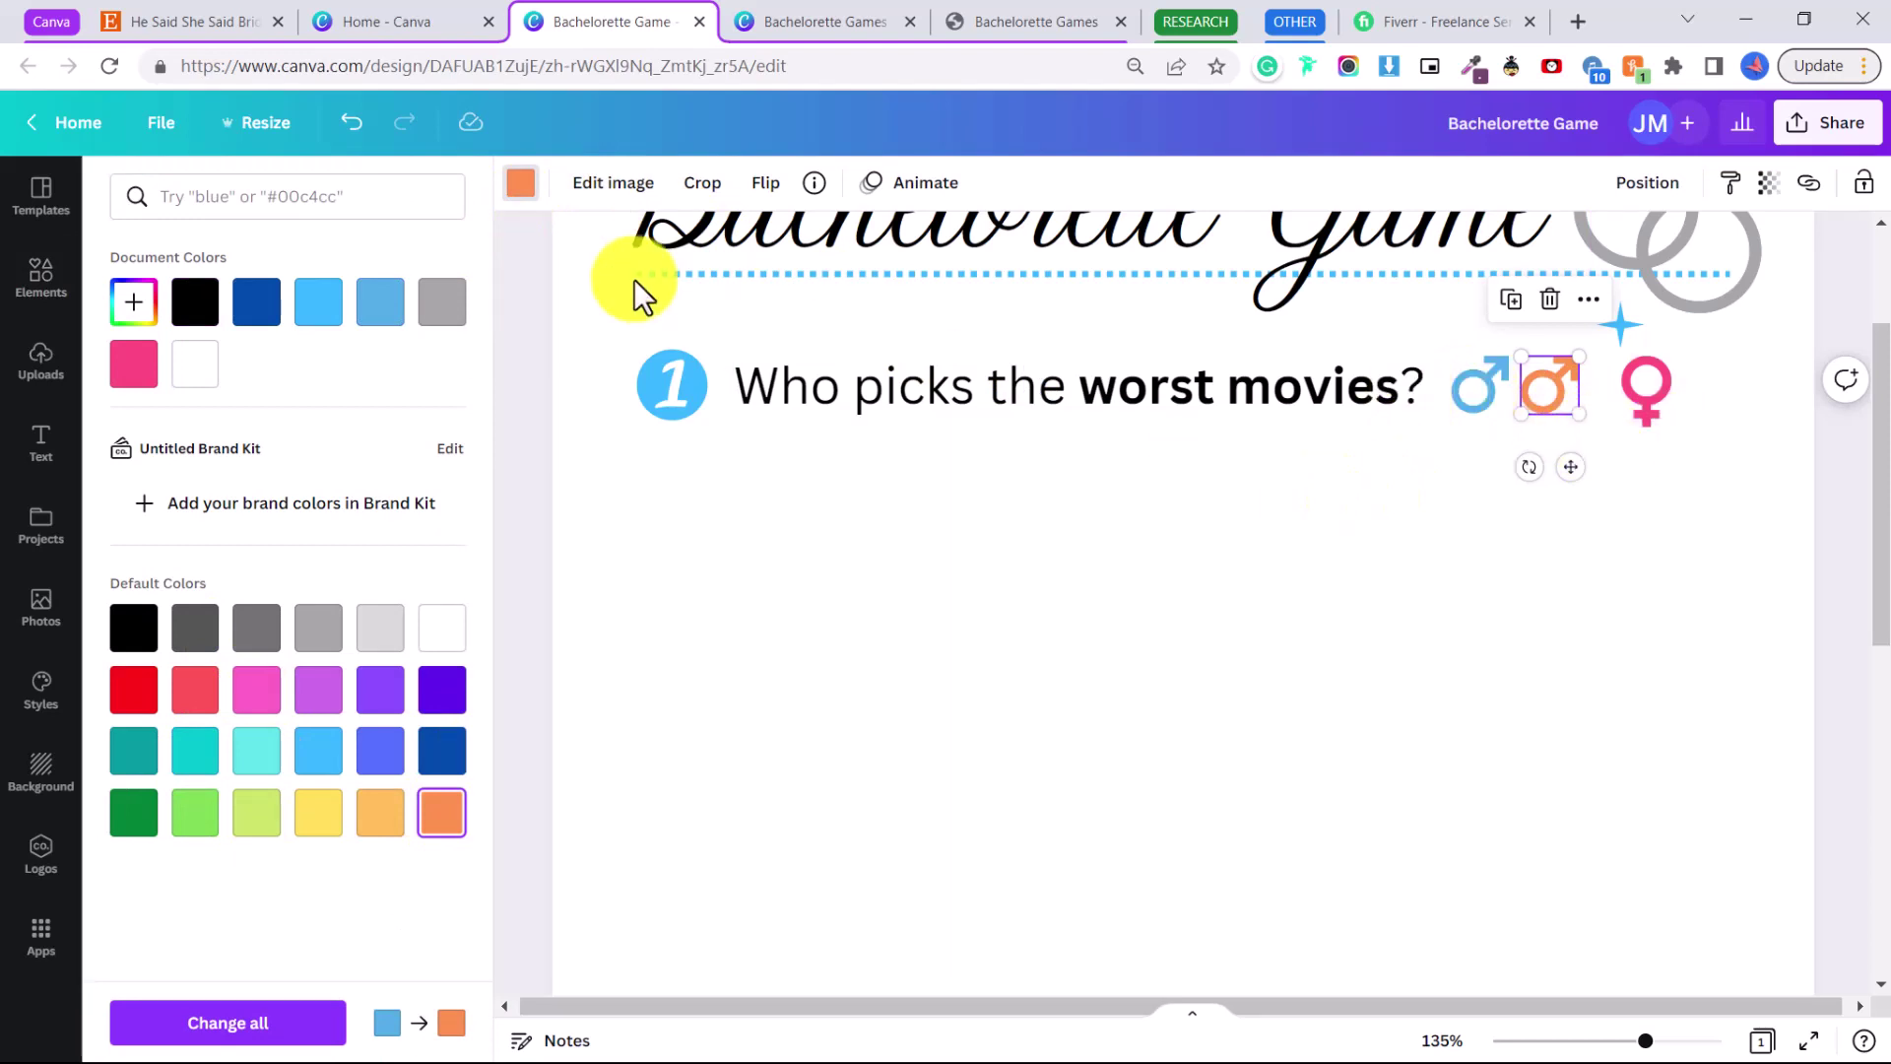
click(1646, 391)
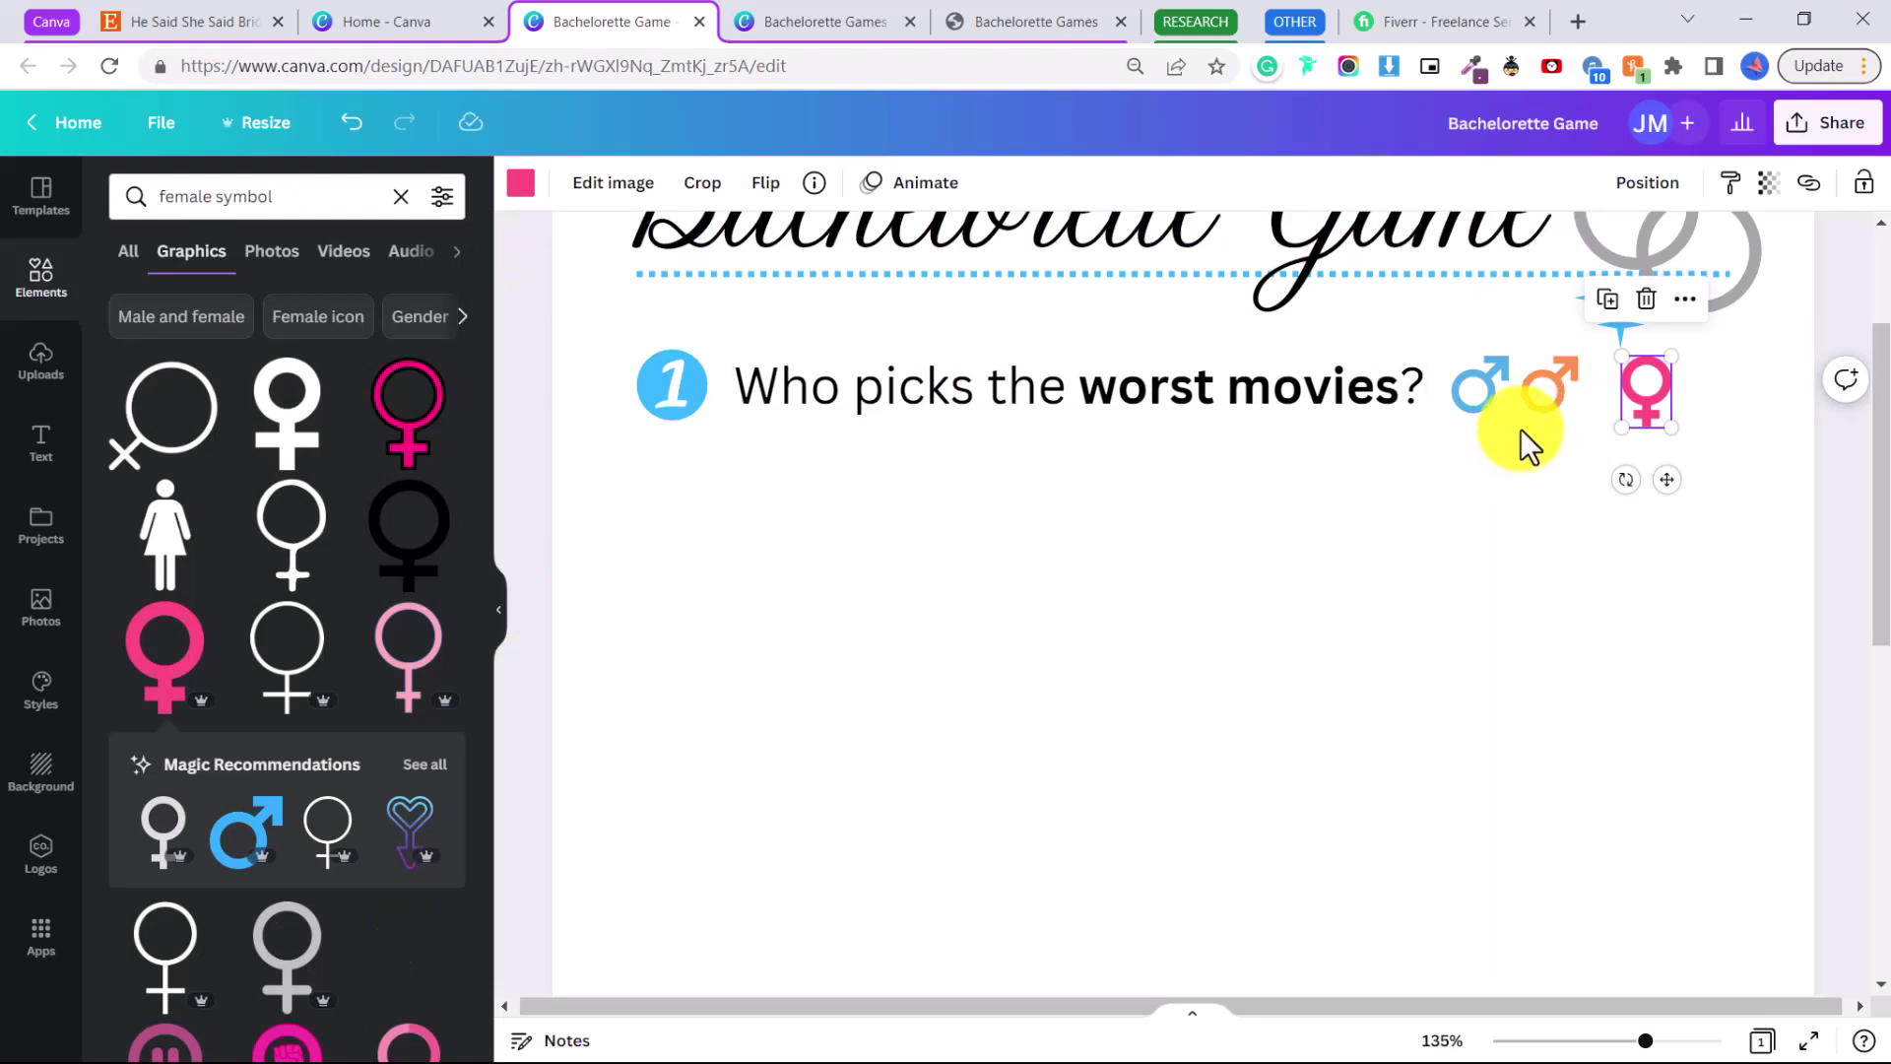
- Delete the orange male symbol and move the female symbol back beside the blue male symbol
click(1528, 402)
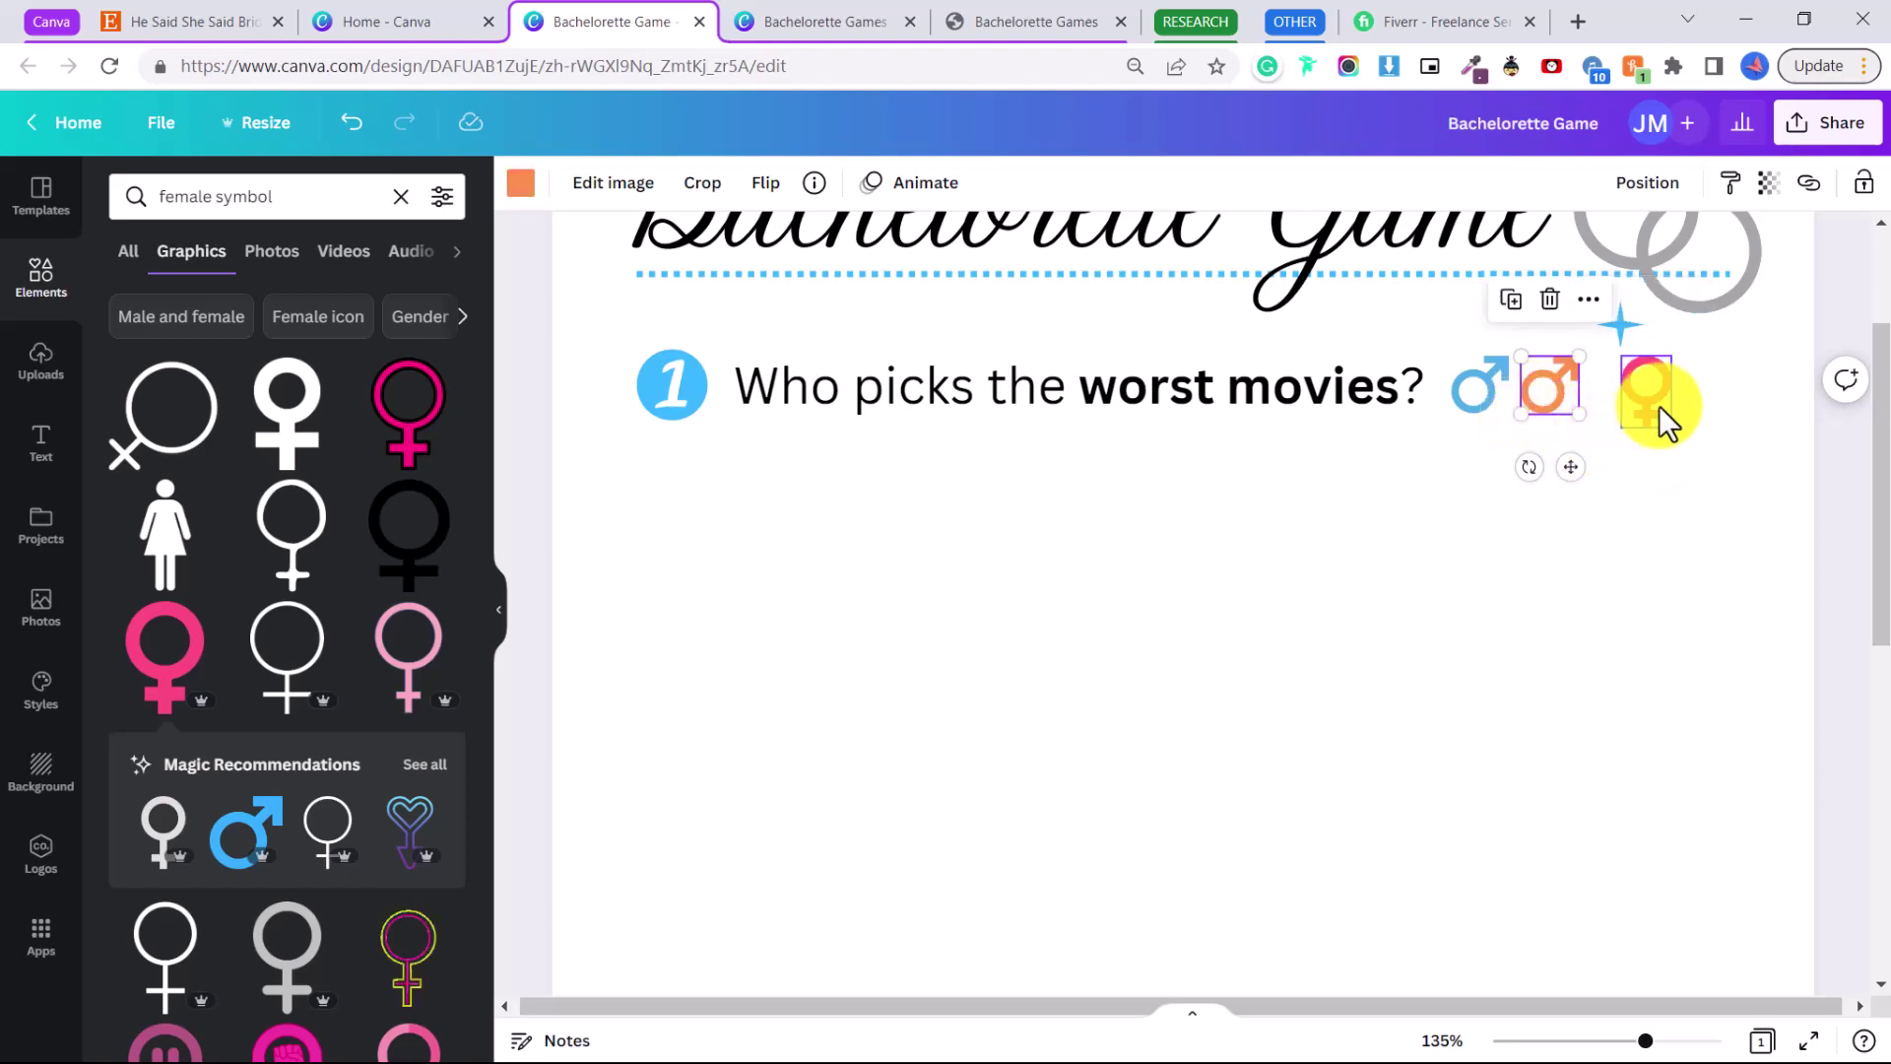
key(Delete)
drag(1657, 412, 1552, 385)
click(1679, 502)
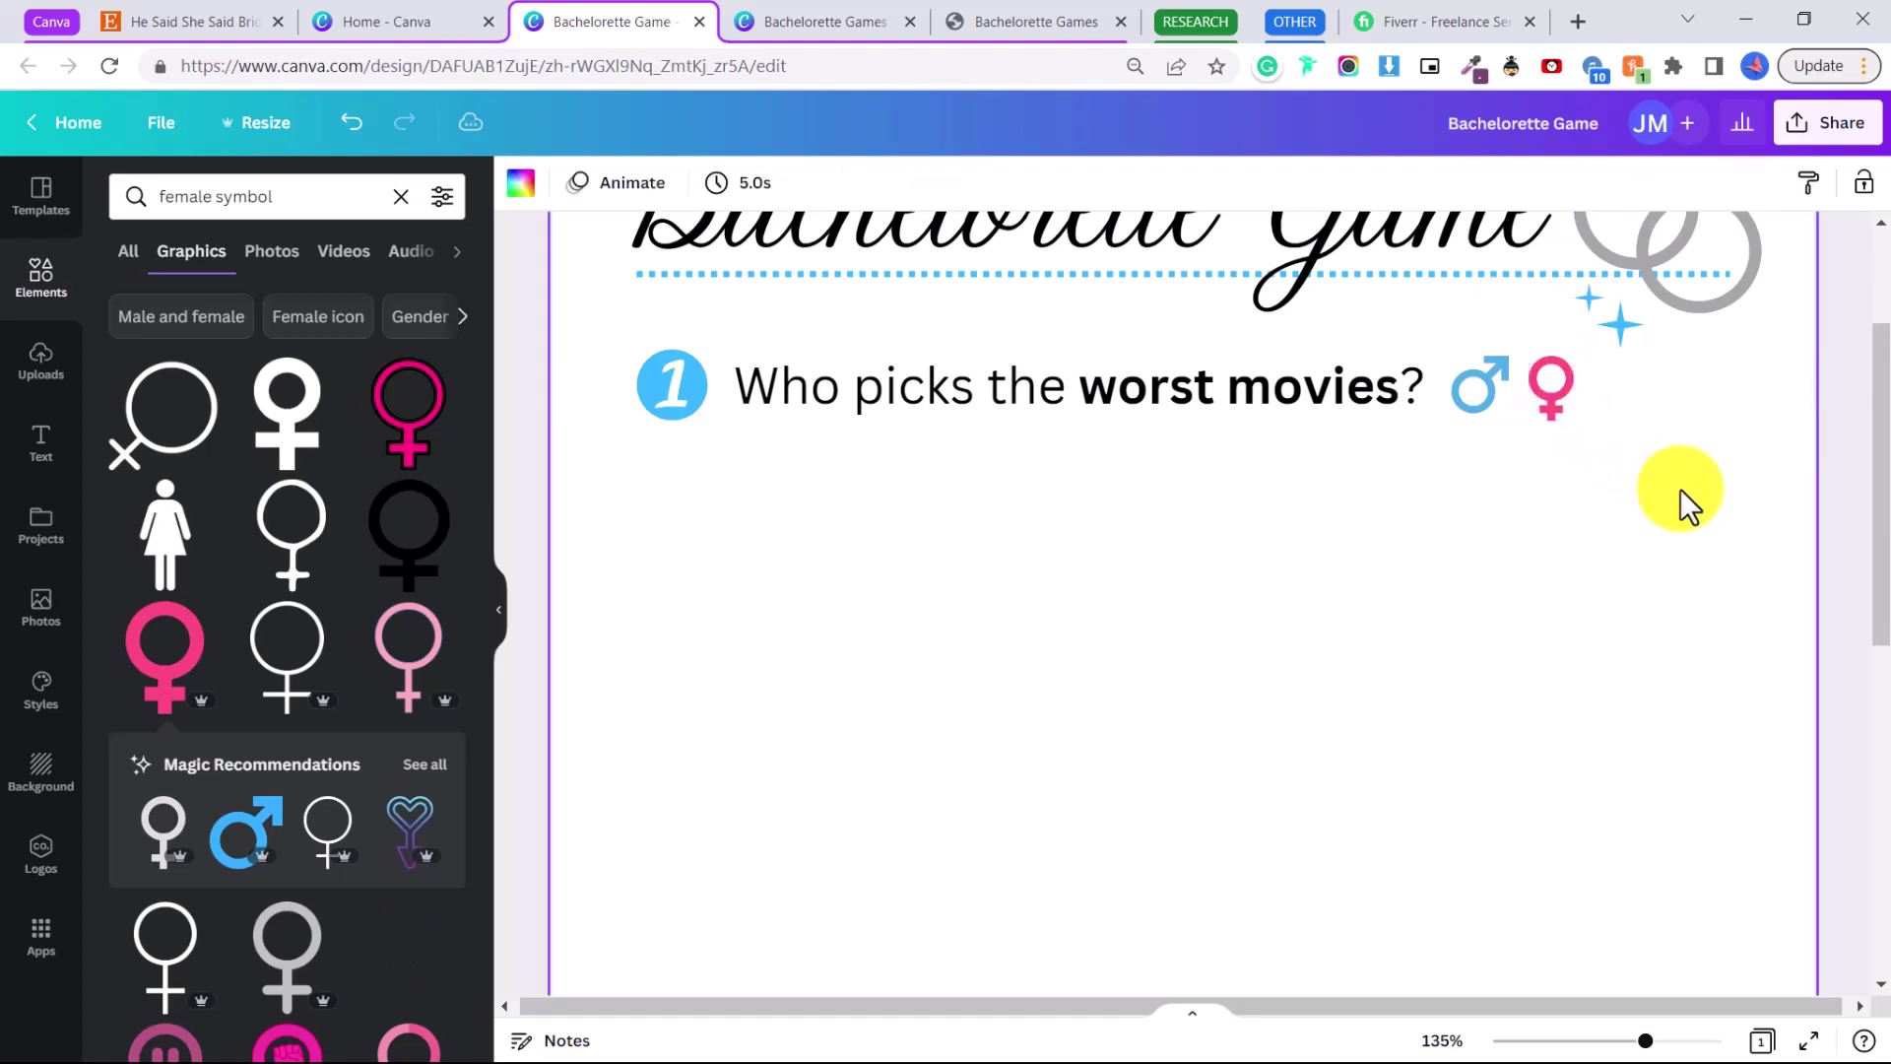
- Duplicate the whole question row, including its number and both symbols, and align the copy directly below the original
drag(1637, 508, 656, 369)
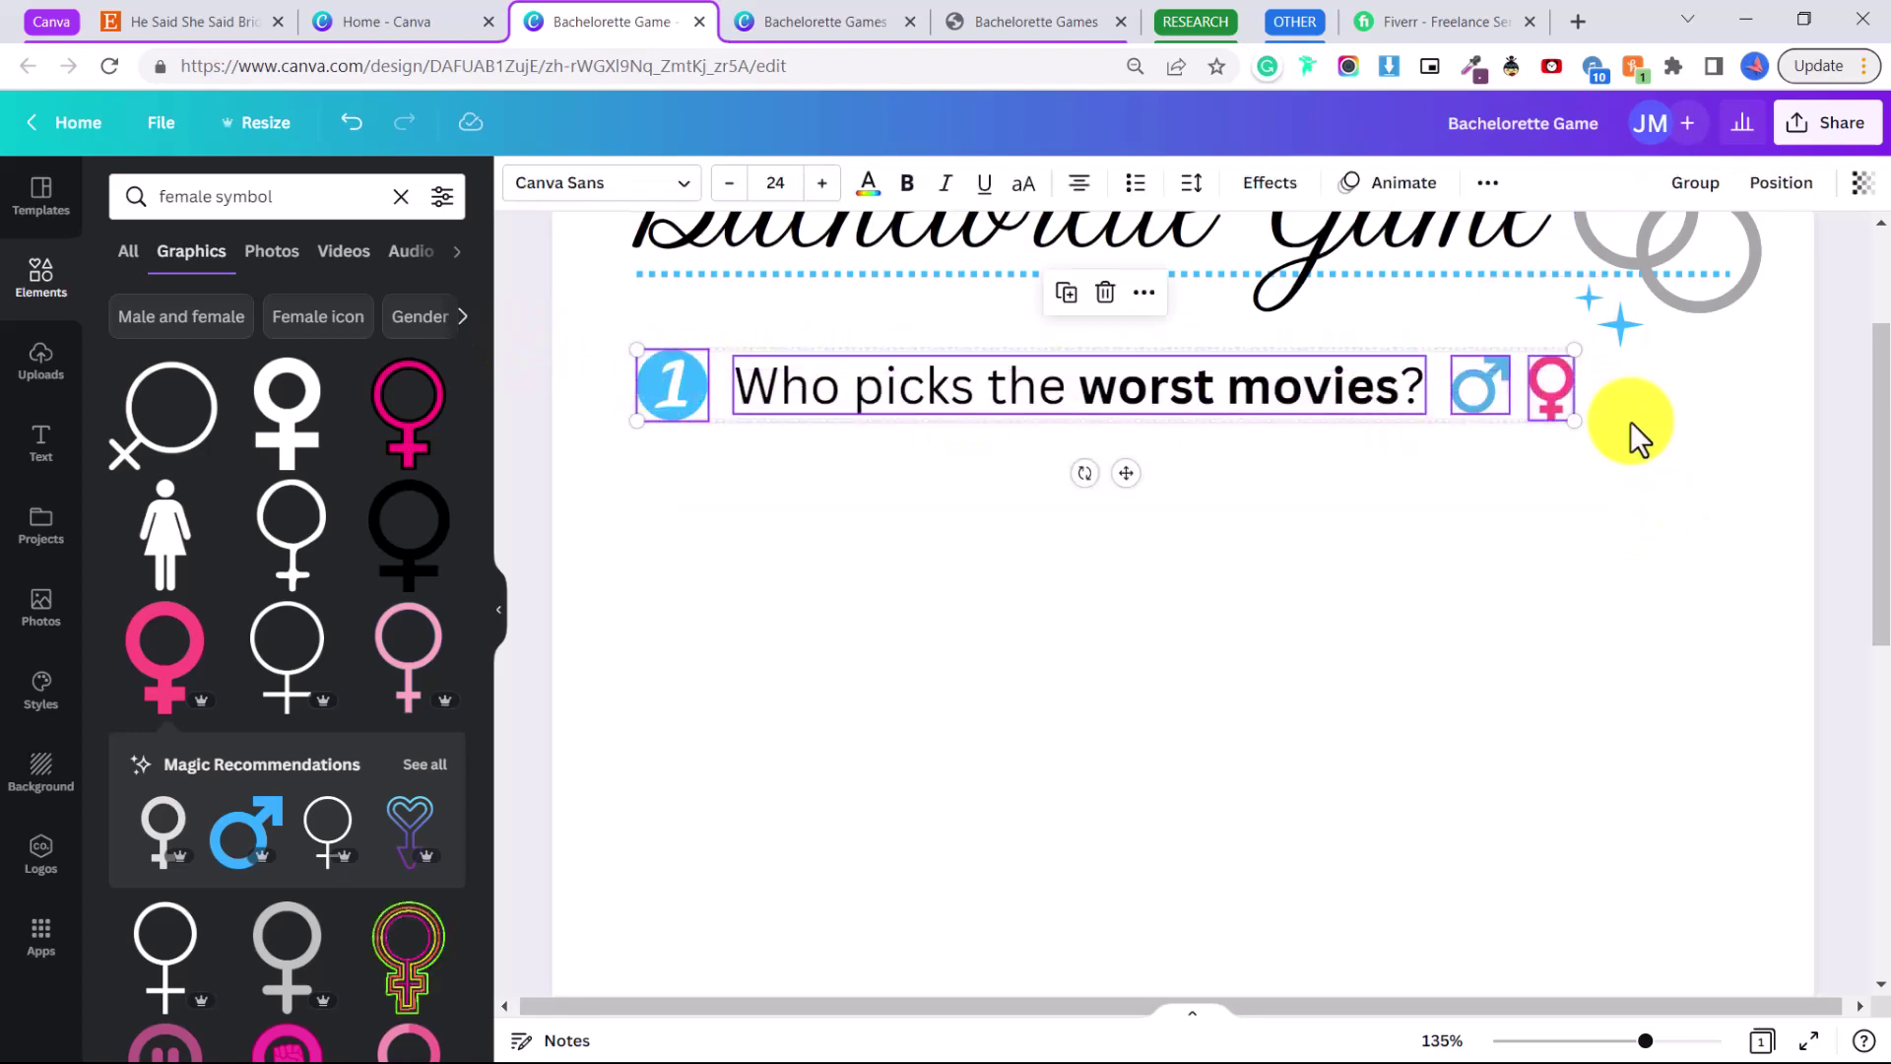
key(ctrl+d)
drag(1208, 421, 1176, 481)
key(Escape)
- Change the question text in the duplicated second row to "Who made the first move?"
click(953, 474)
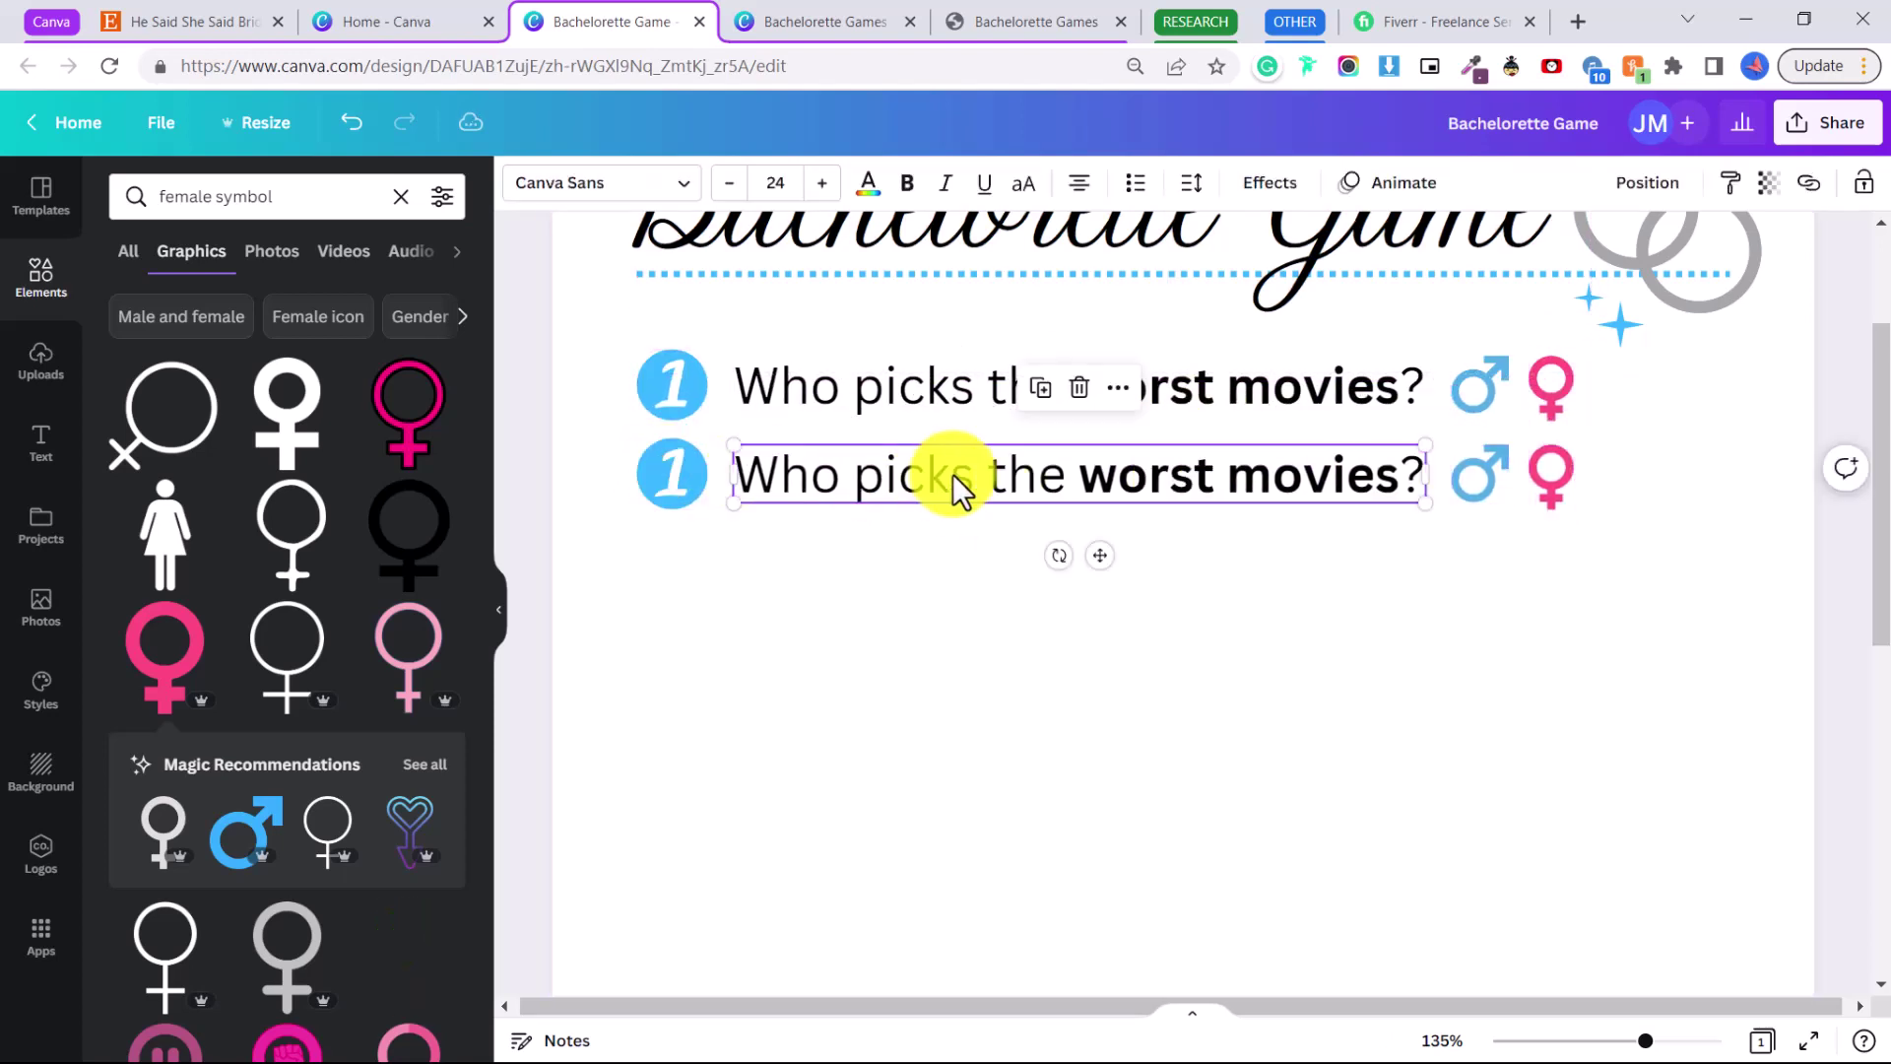
drag(954, 475, 1375, 507)
text(made the first movi)
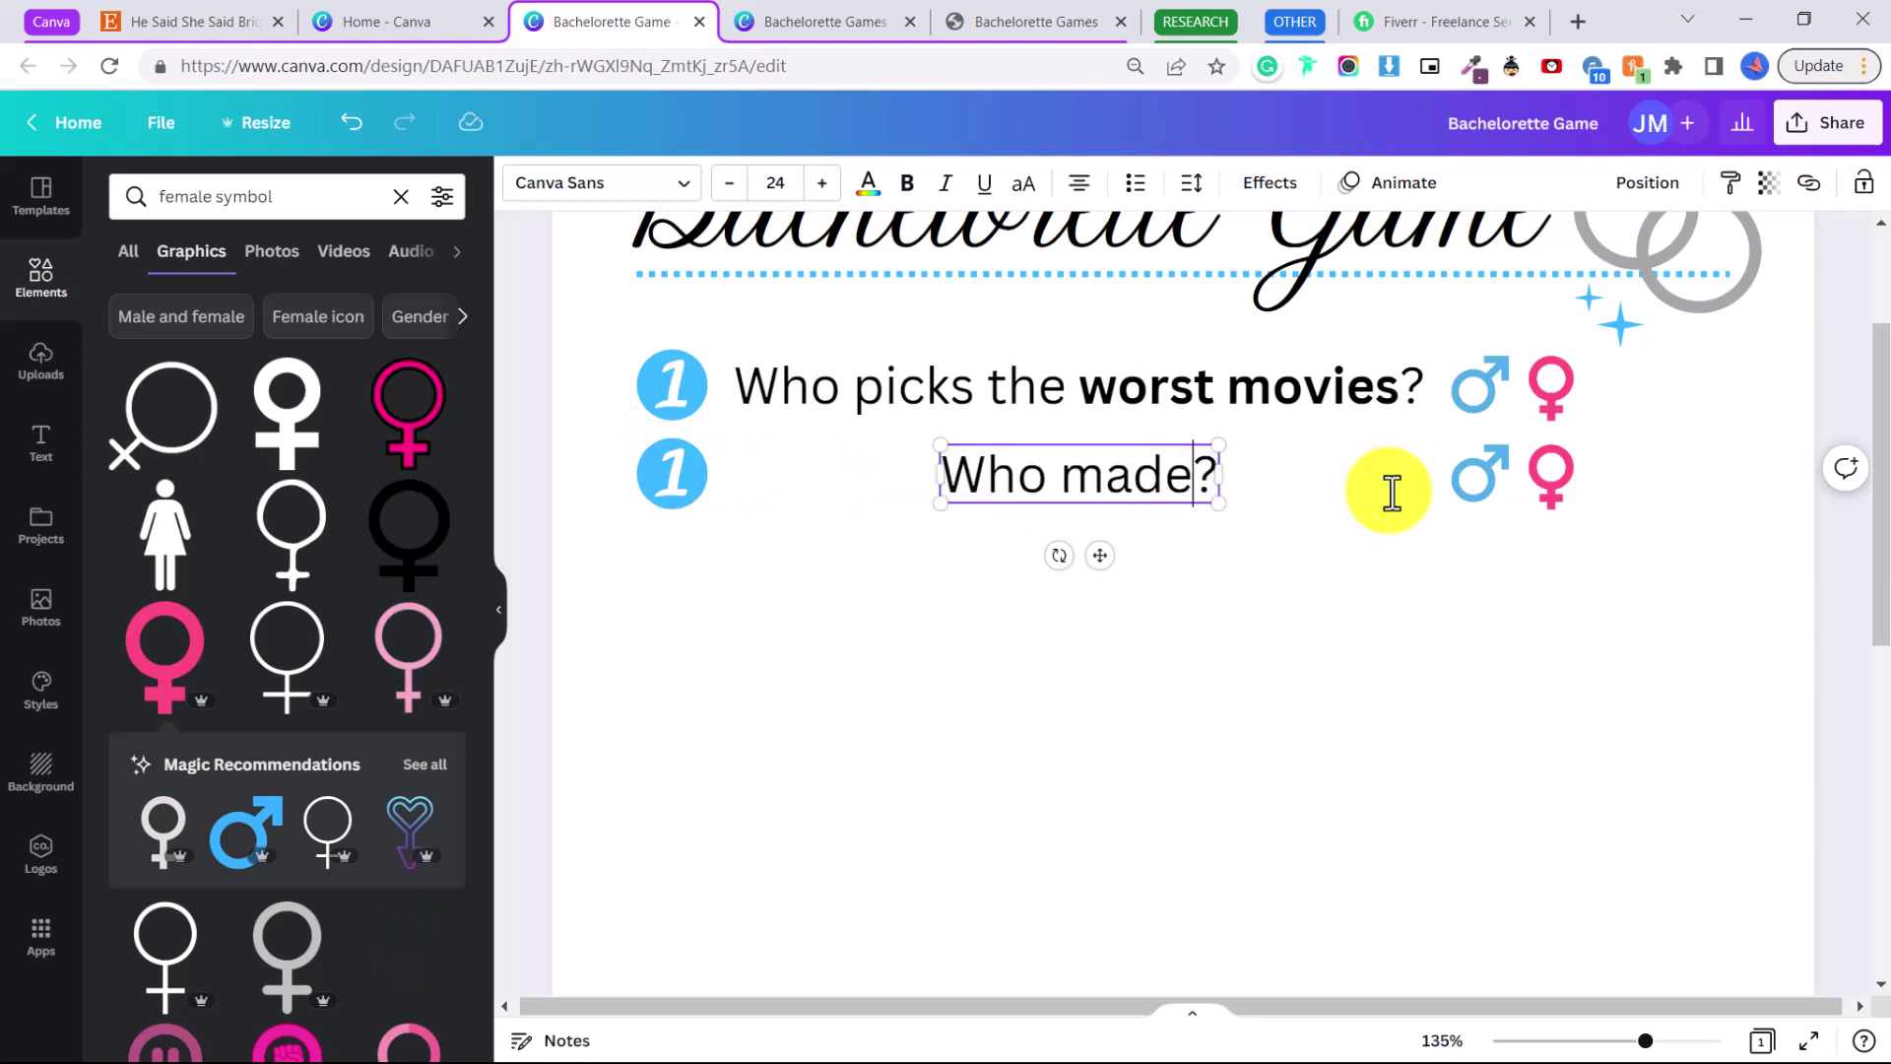
text(e)
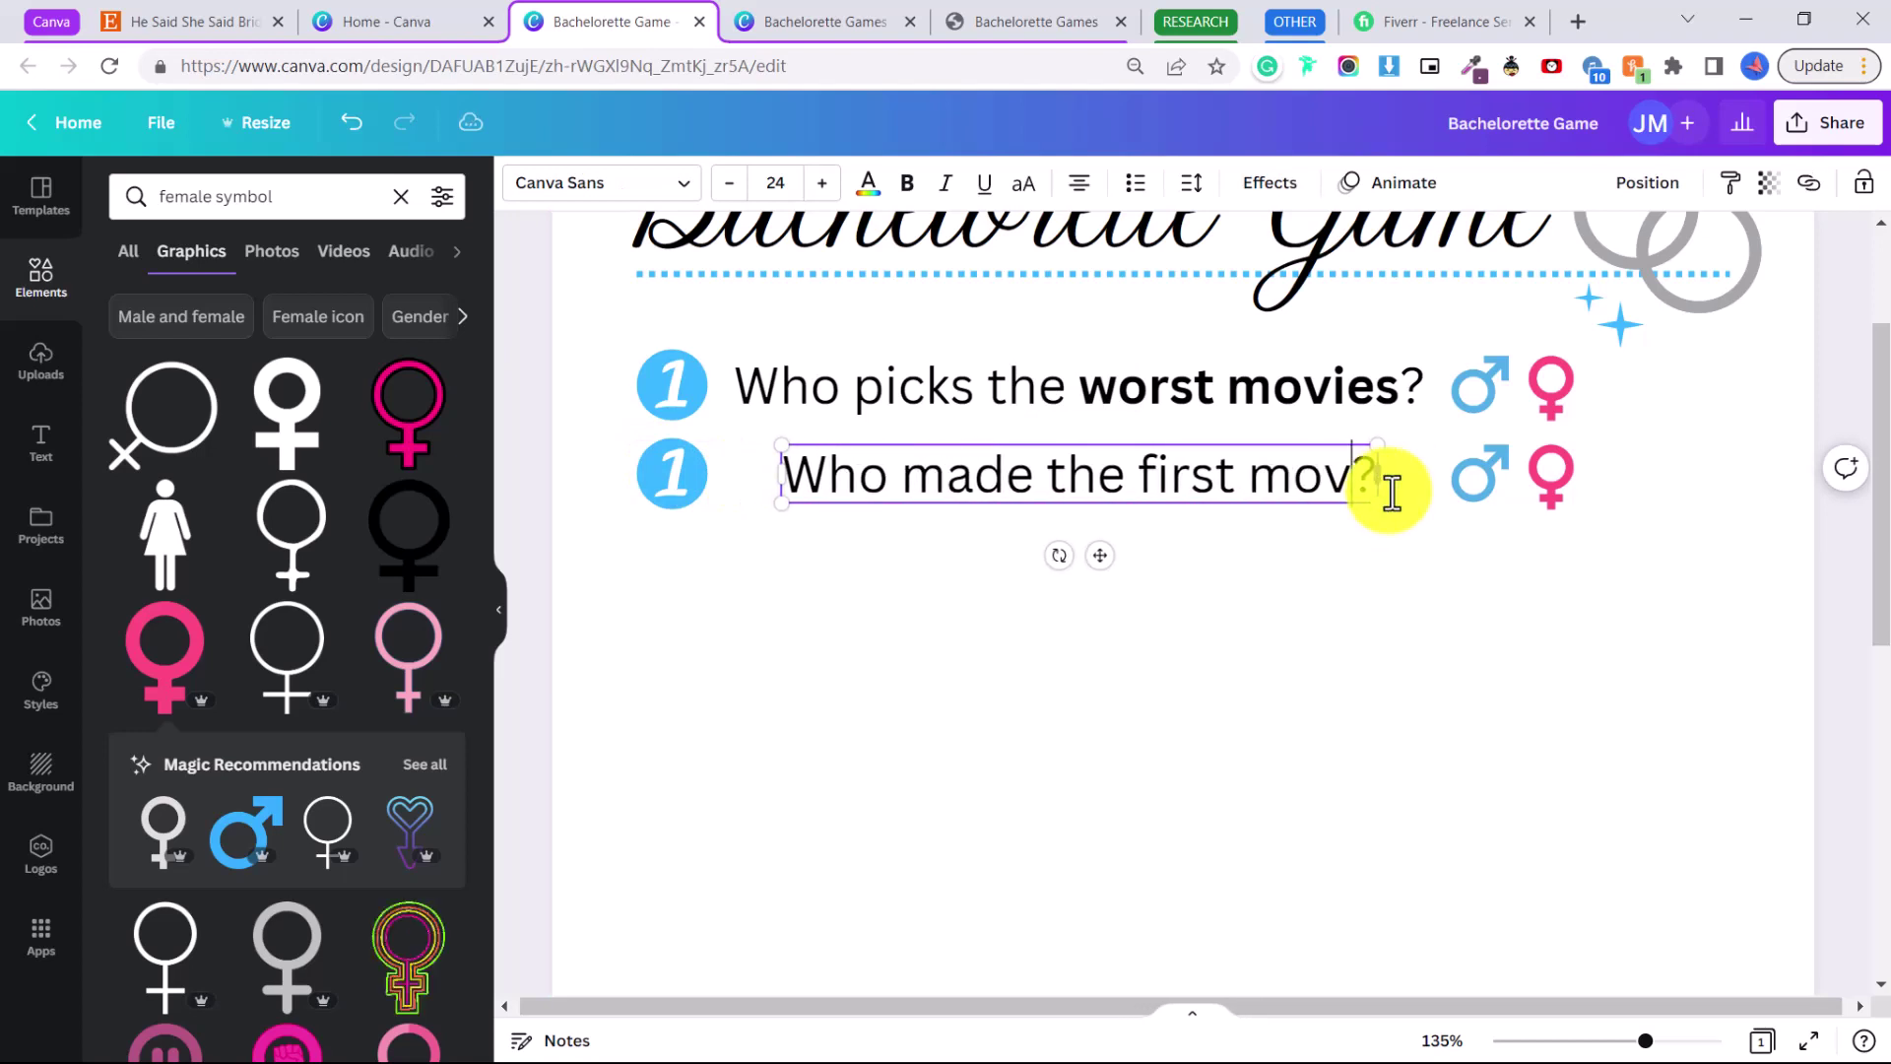
- Bold "first move" in the second question and shift the row's male and female symbols closer to the text
drag(1365, 476, 1118, 469)
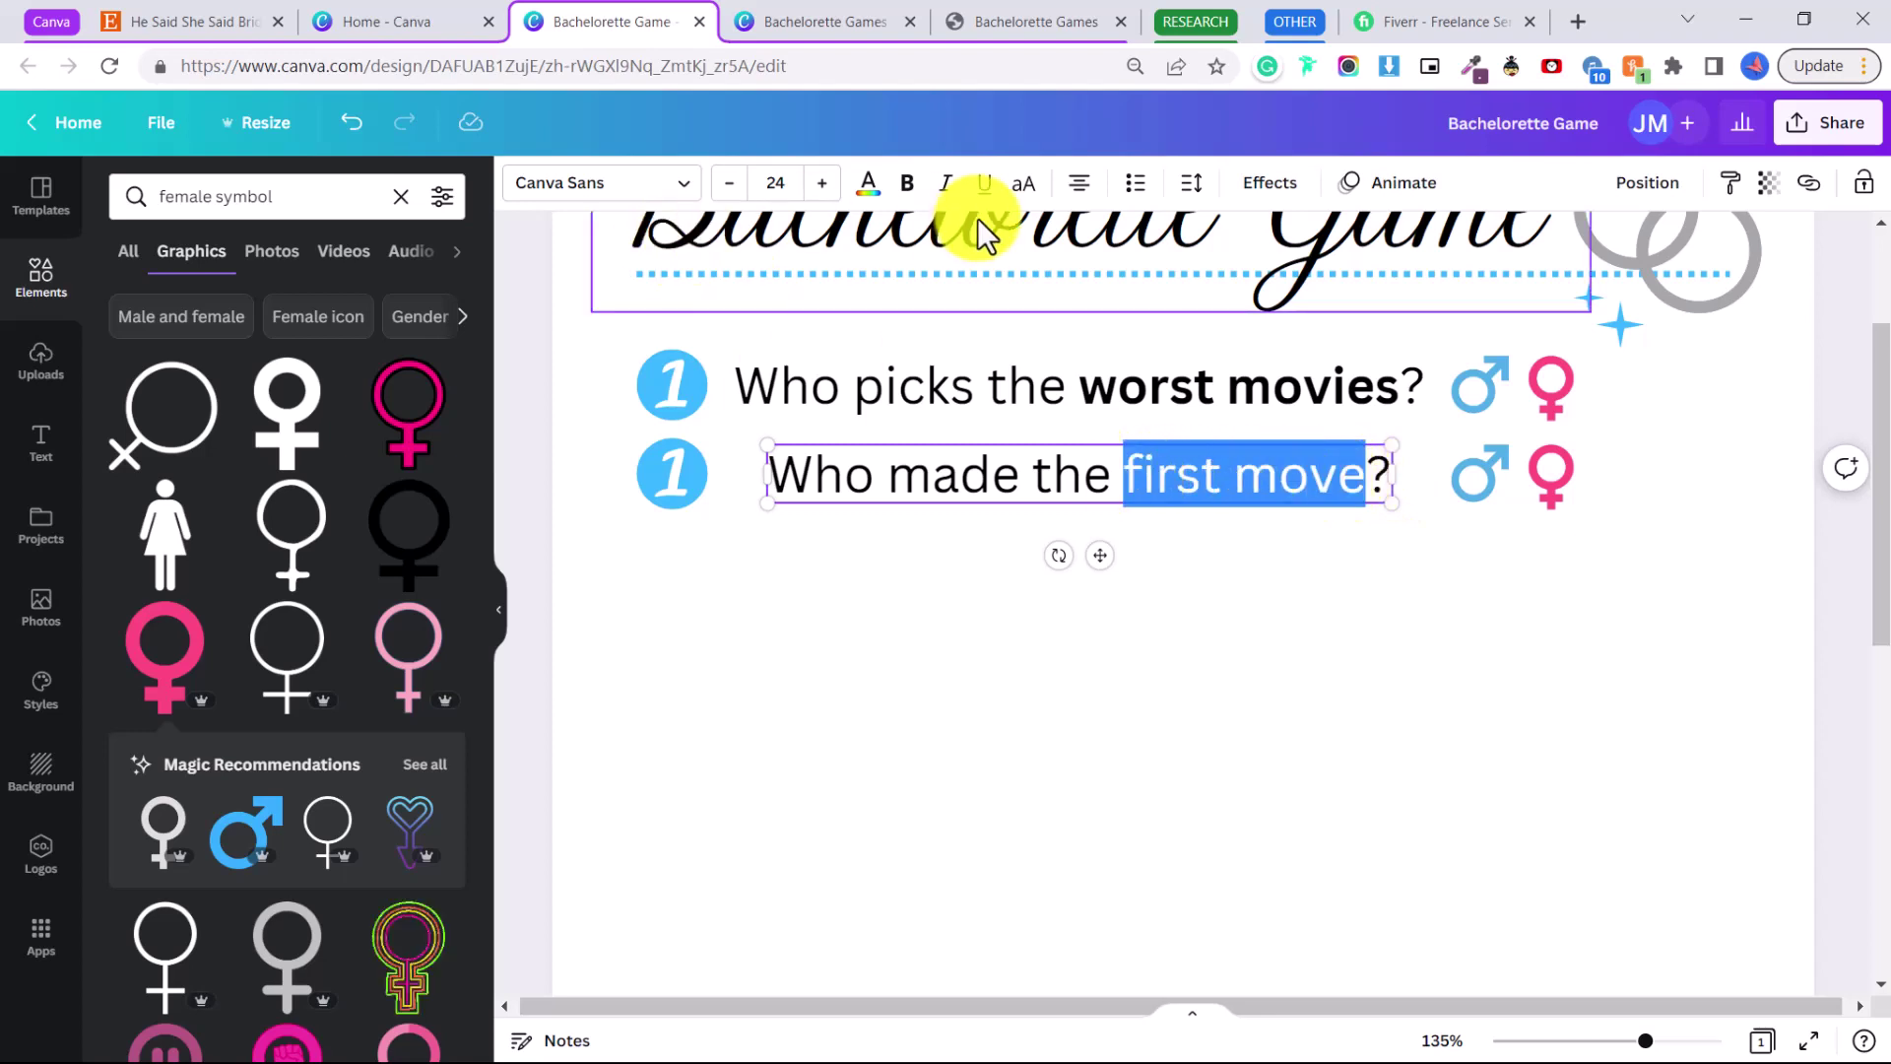
click(907, 182)
click(1069, 729)
drag(1483, 473, 1419, 473)
key(Escape)
- Delete the second row's number 1 badge, search the graphics for "numbers" and insert the script-style 2 in a solid circle
click(689, 470)
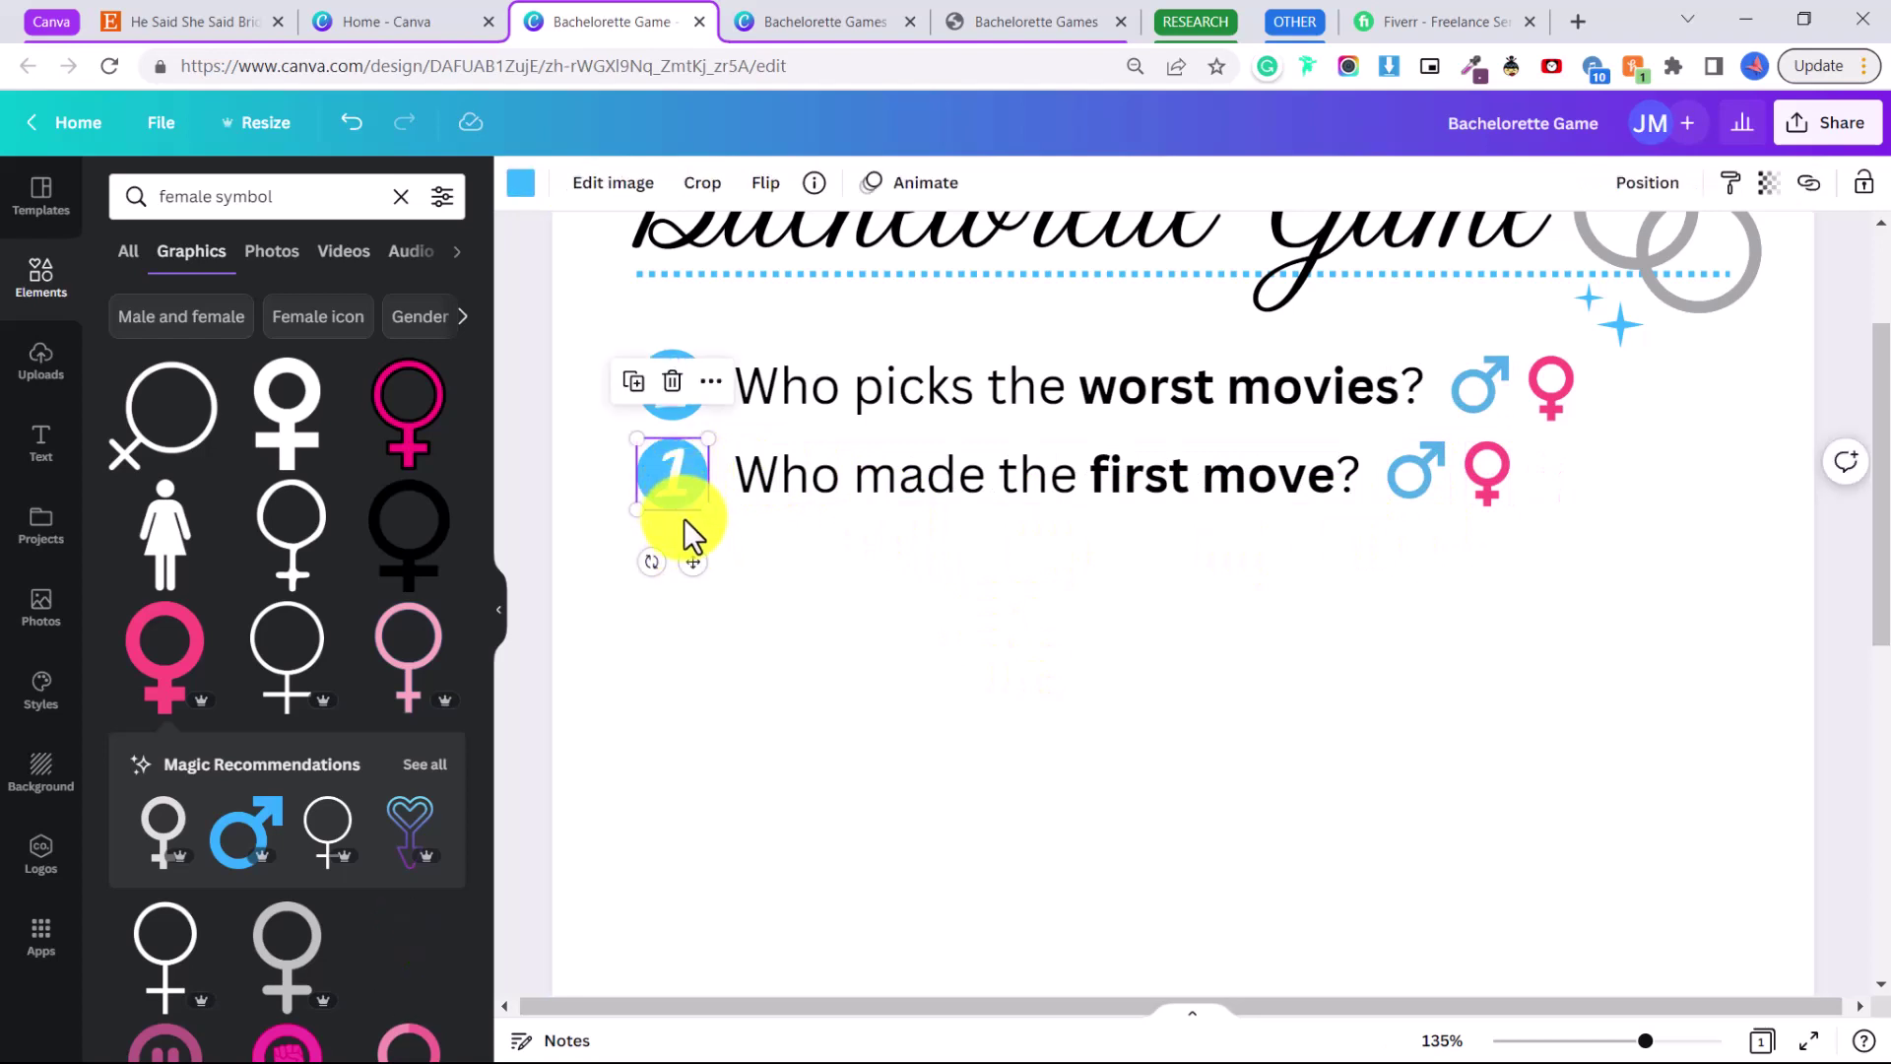
key(Delete)
click(325, 201)
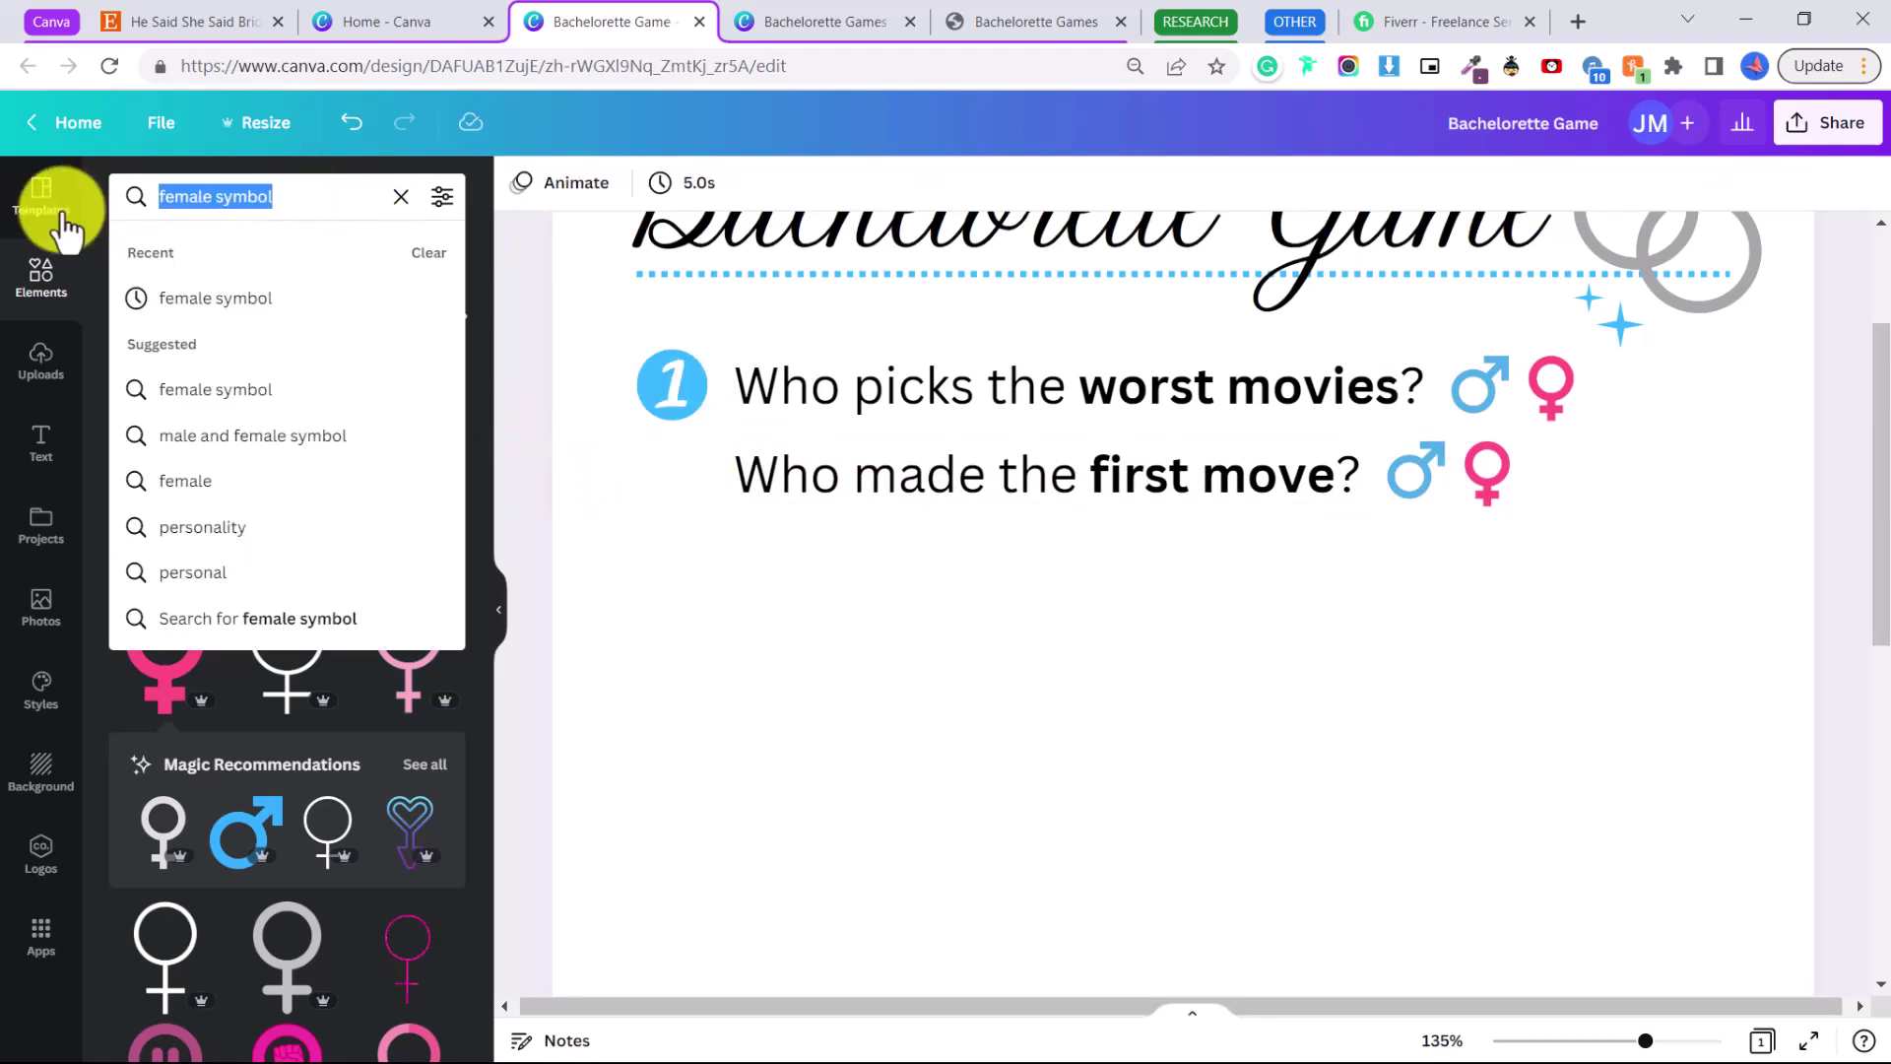
text(numbers)
key(Return)
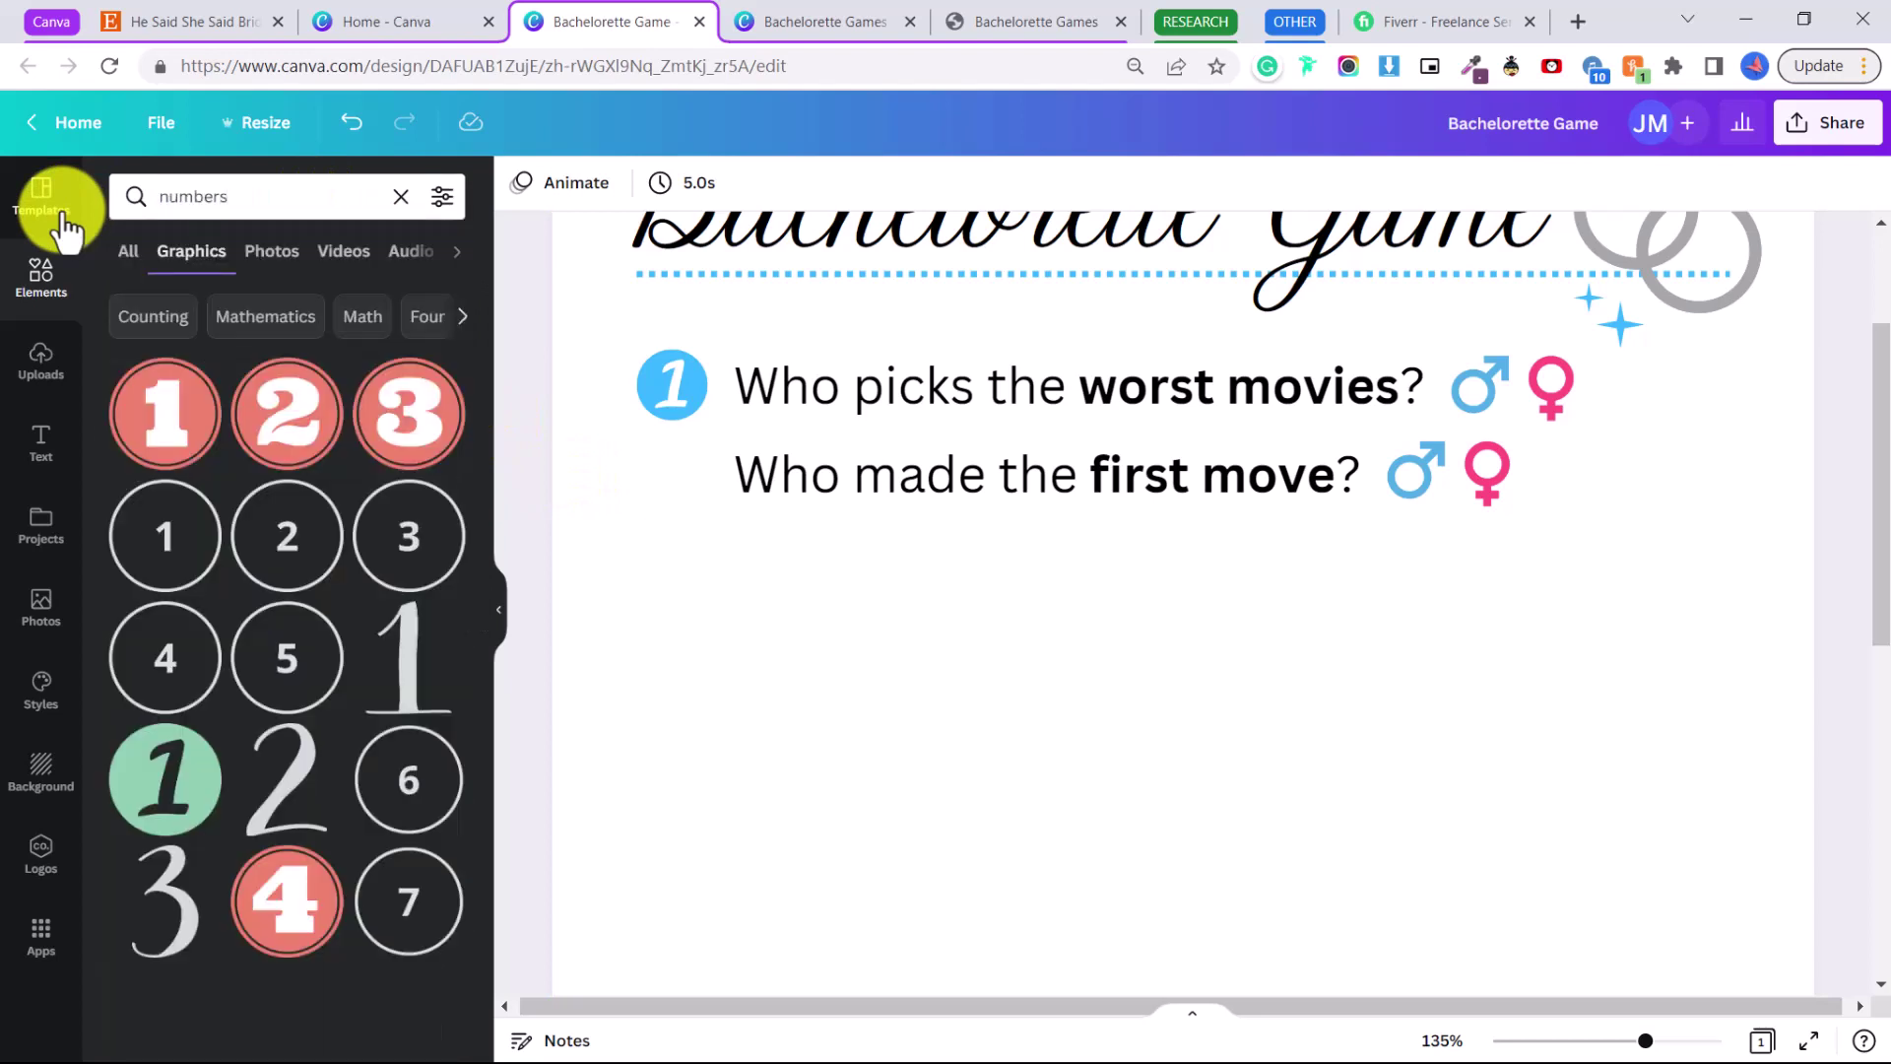
scroll(232, 752, down, 3)
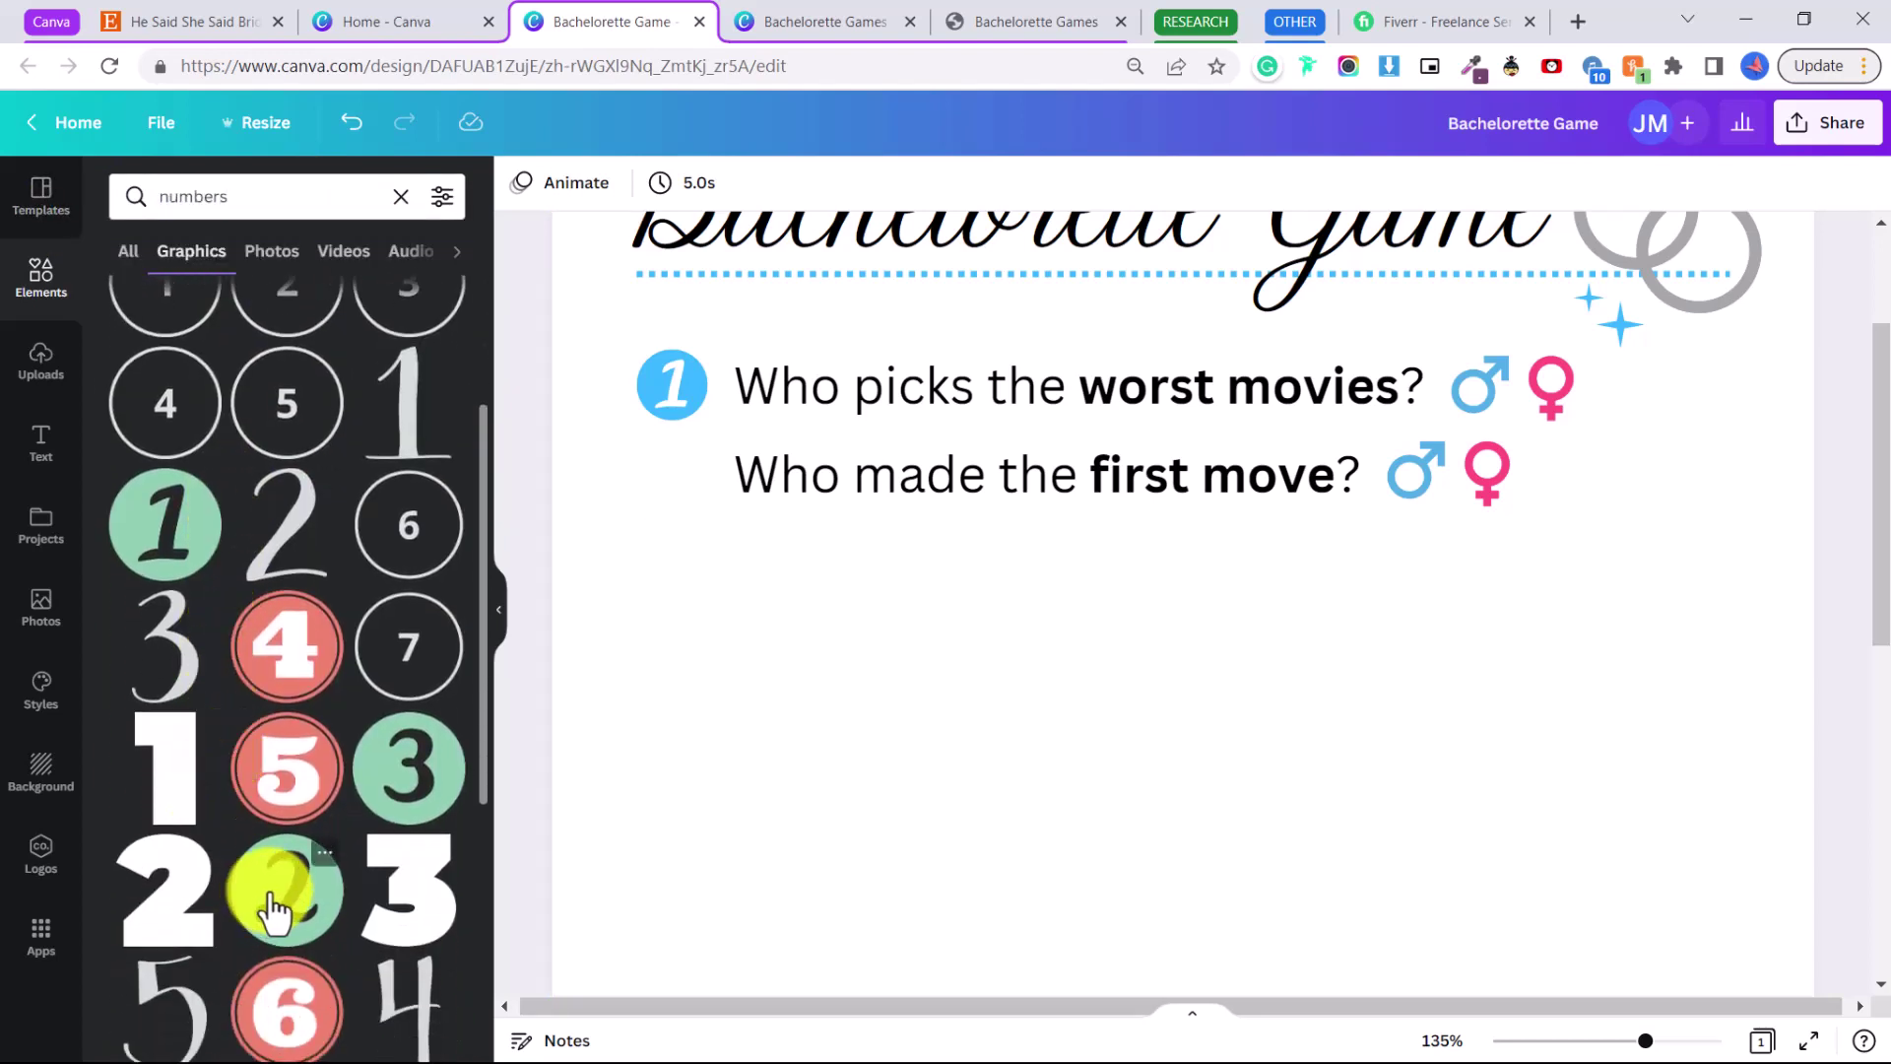
click(321, 908)
- Shrink the number 2 badge to match the first, place it before the second question and recolour it the same blue
drag(1387, 833, 1157, 568)
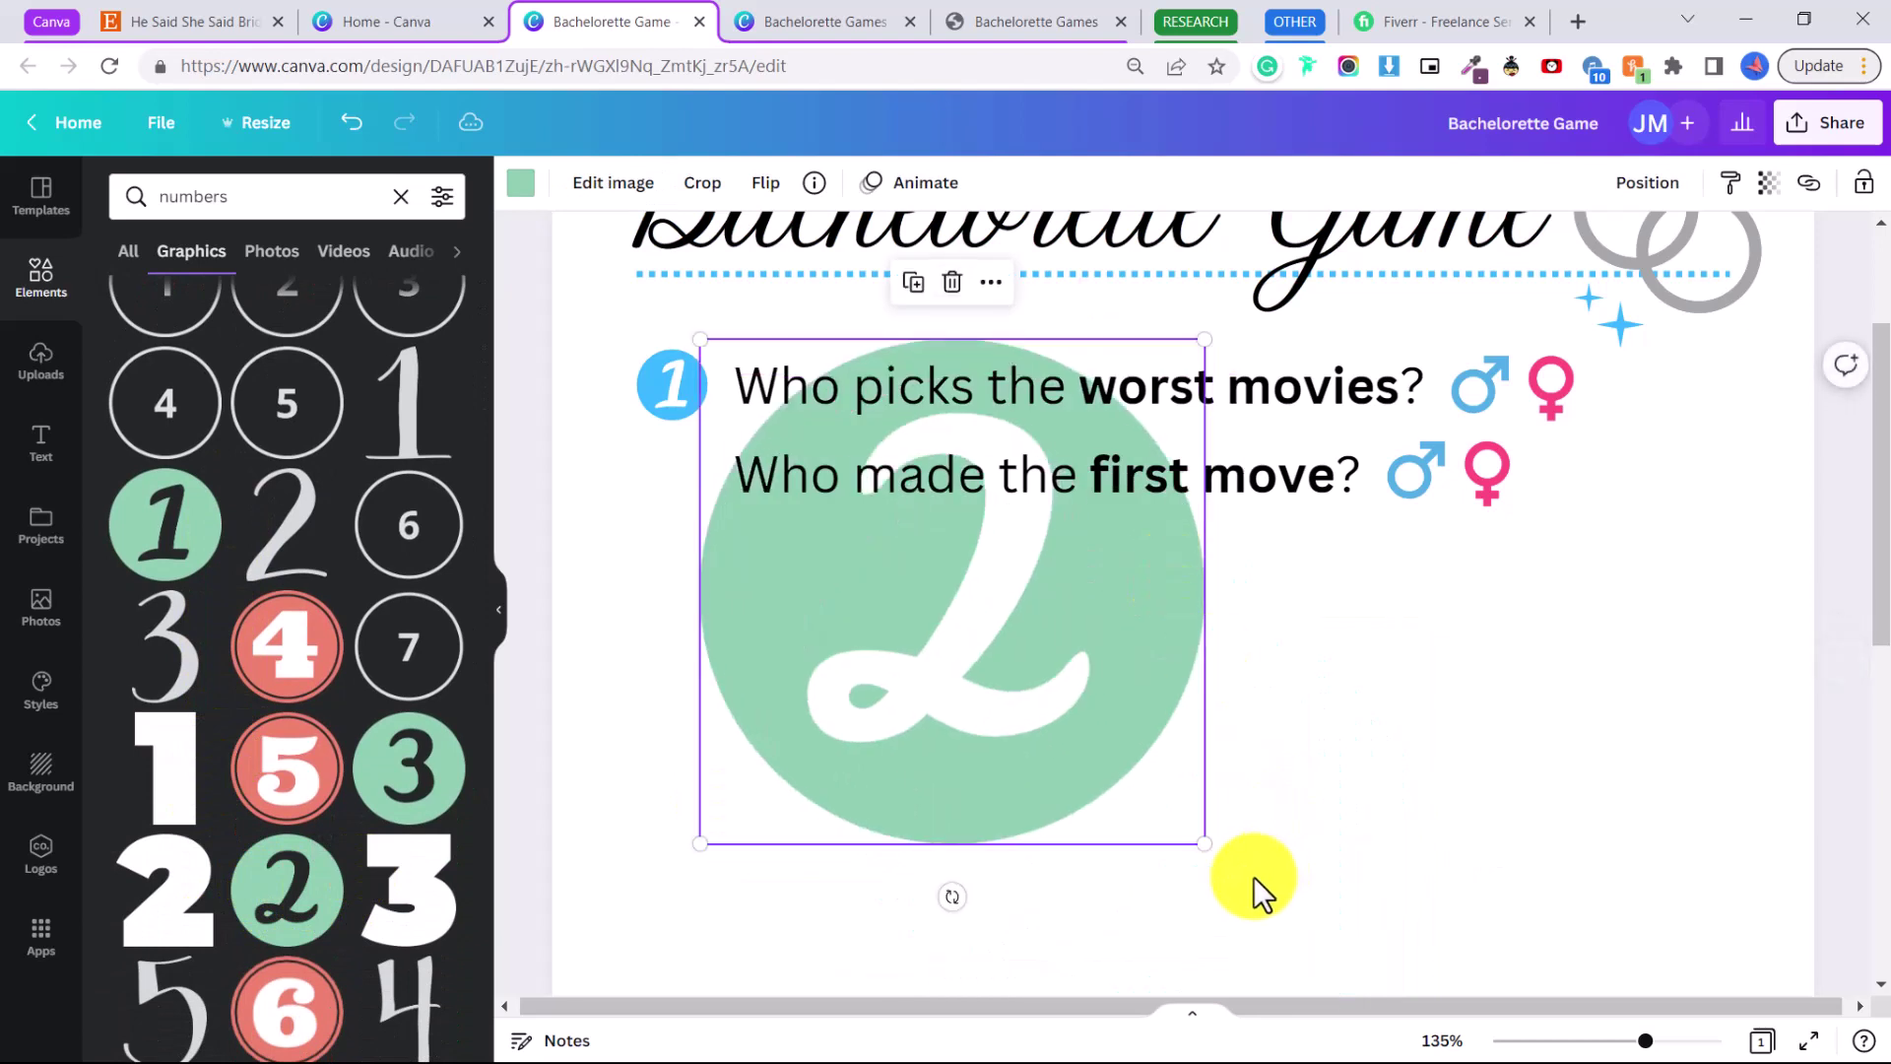
drag(1205, 840, 695, 482)
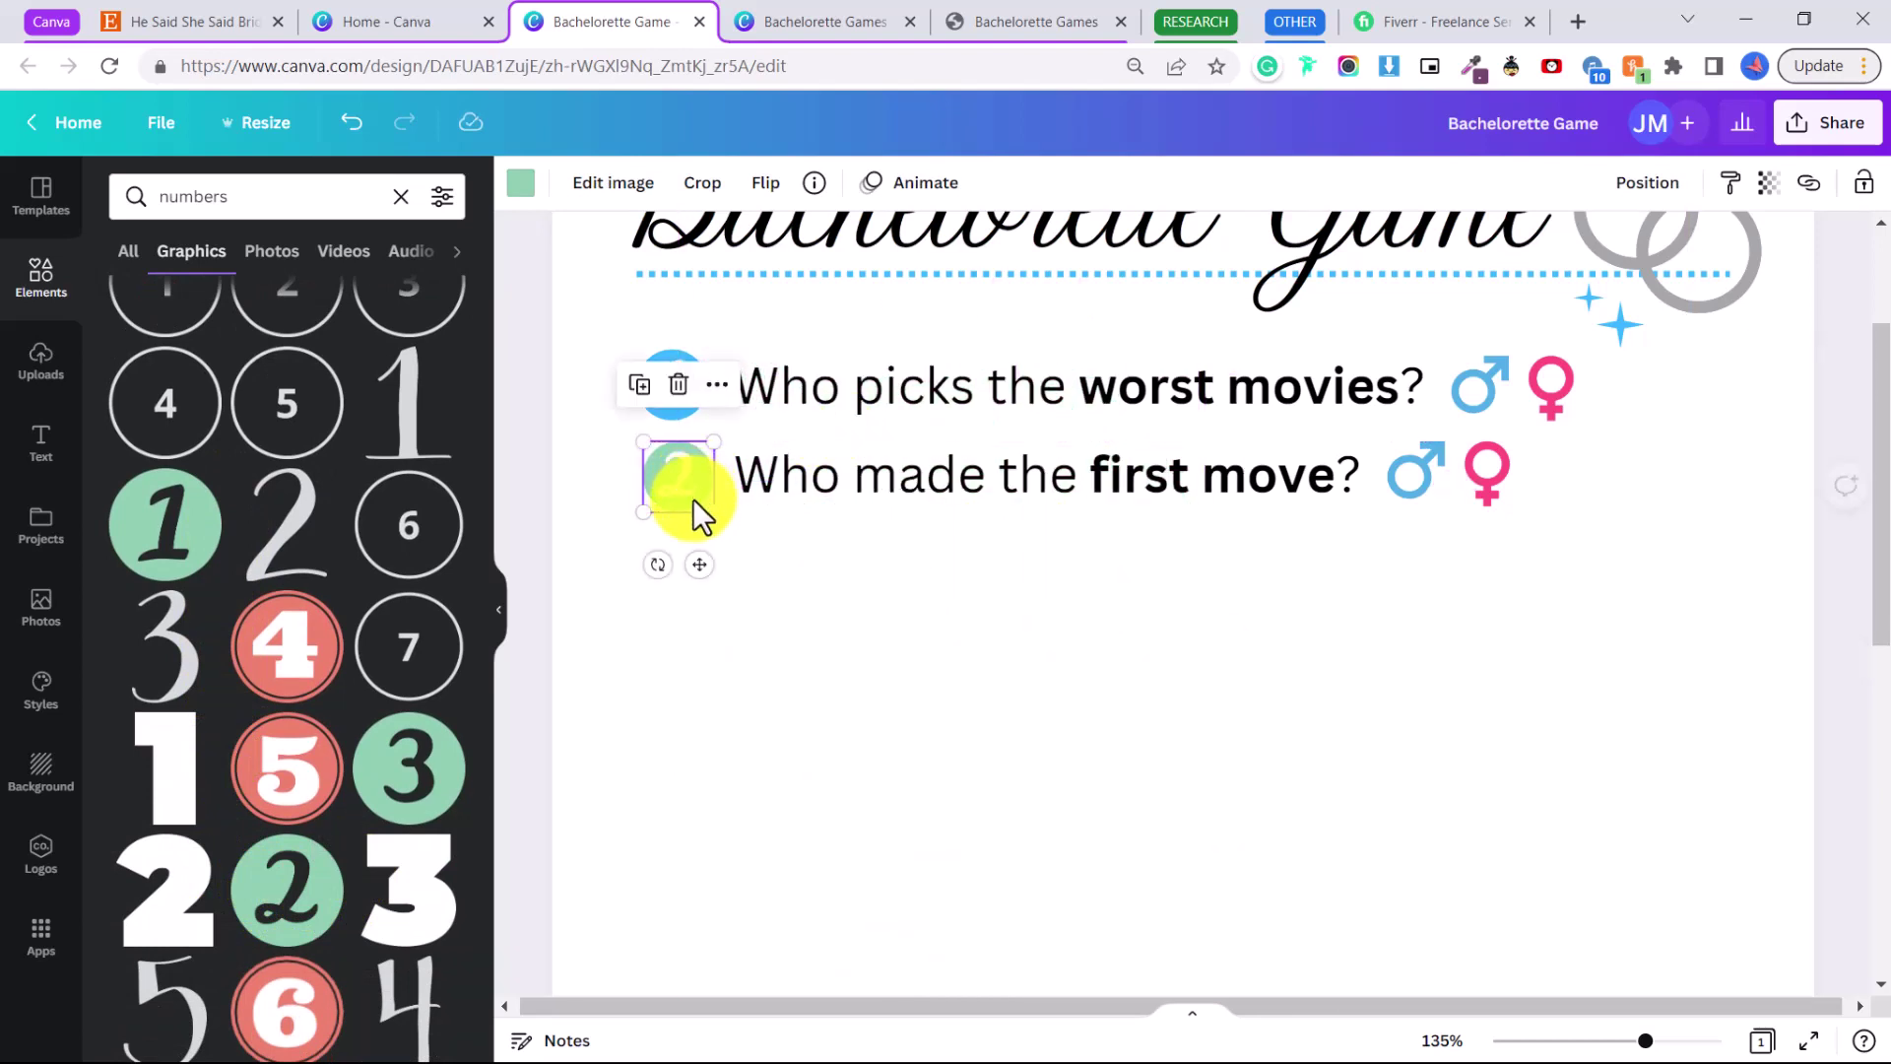
click(522, 184)
click(325, 307)
key(Escape)
click(985, 751)
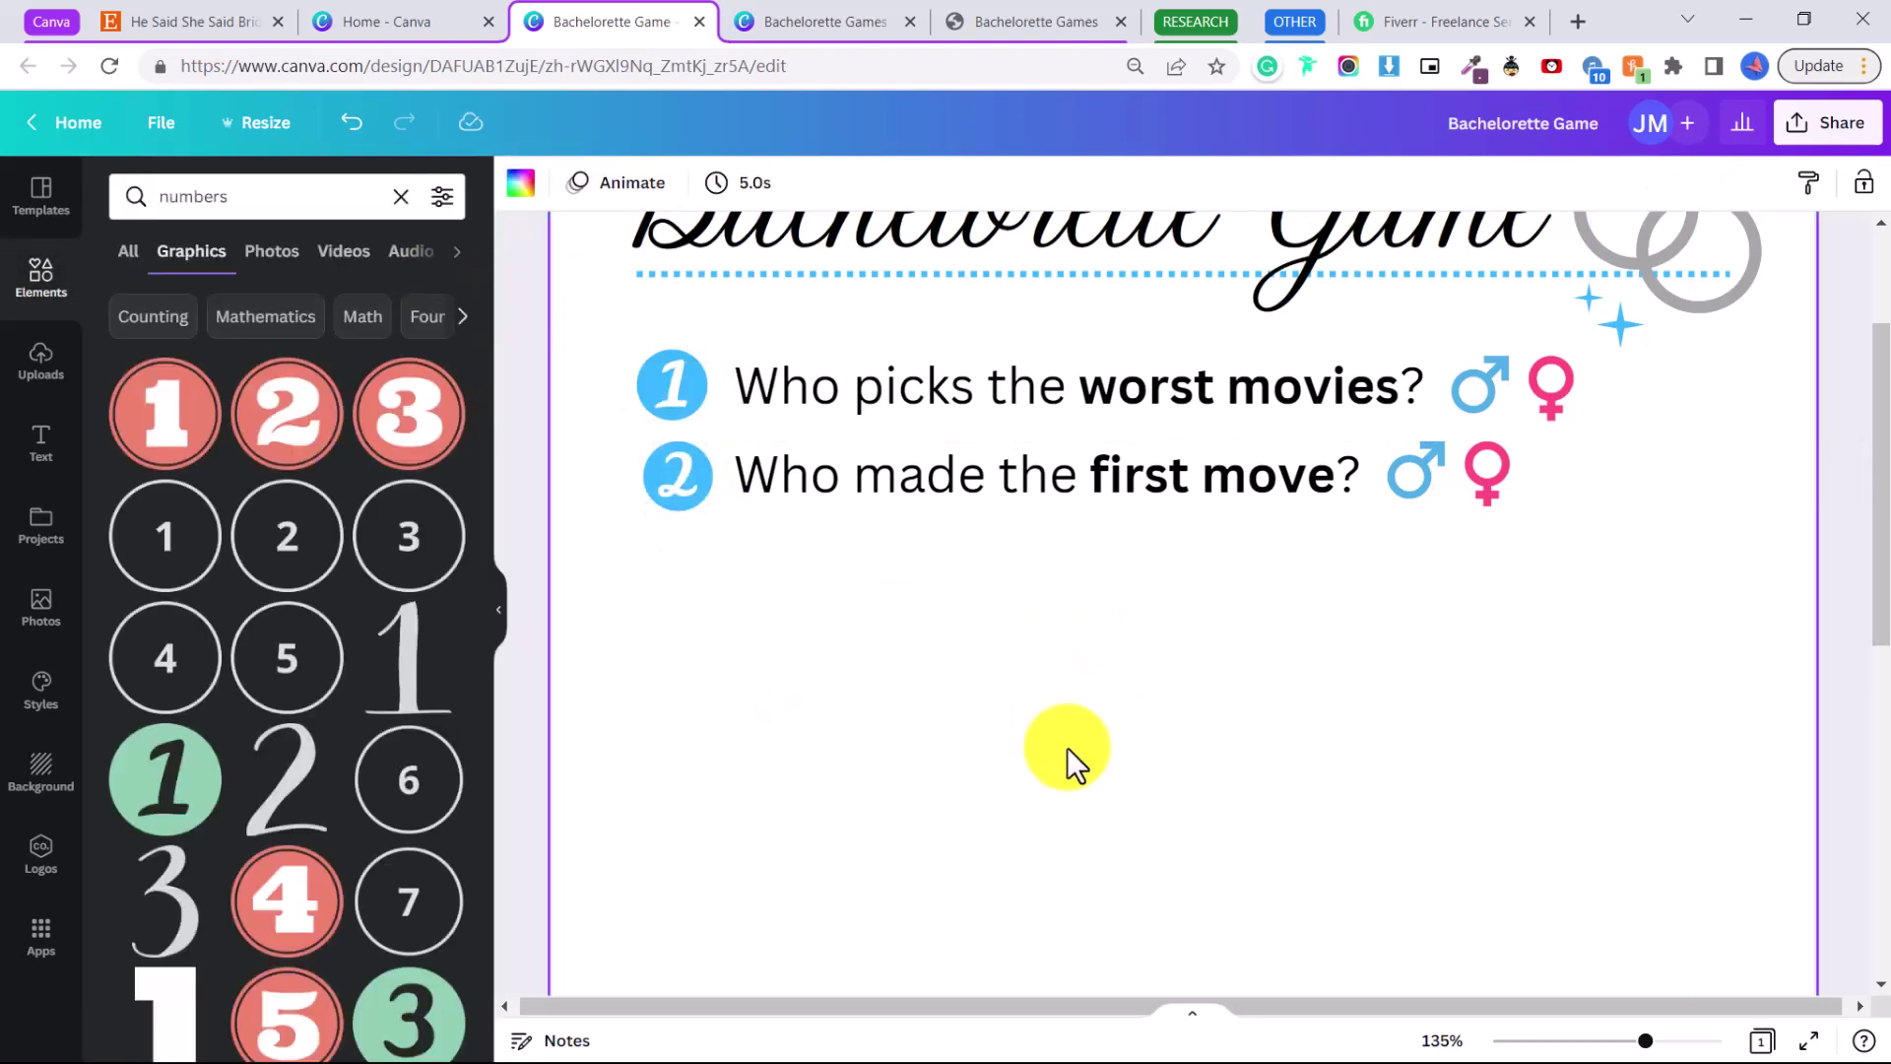
- Duplicate the whole second question row, including its number and both symbols, and align the copy directly below it
click(655, 504)
click(786, 540)
drag(1558, 594, 648, 455)
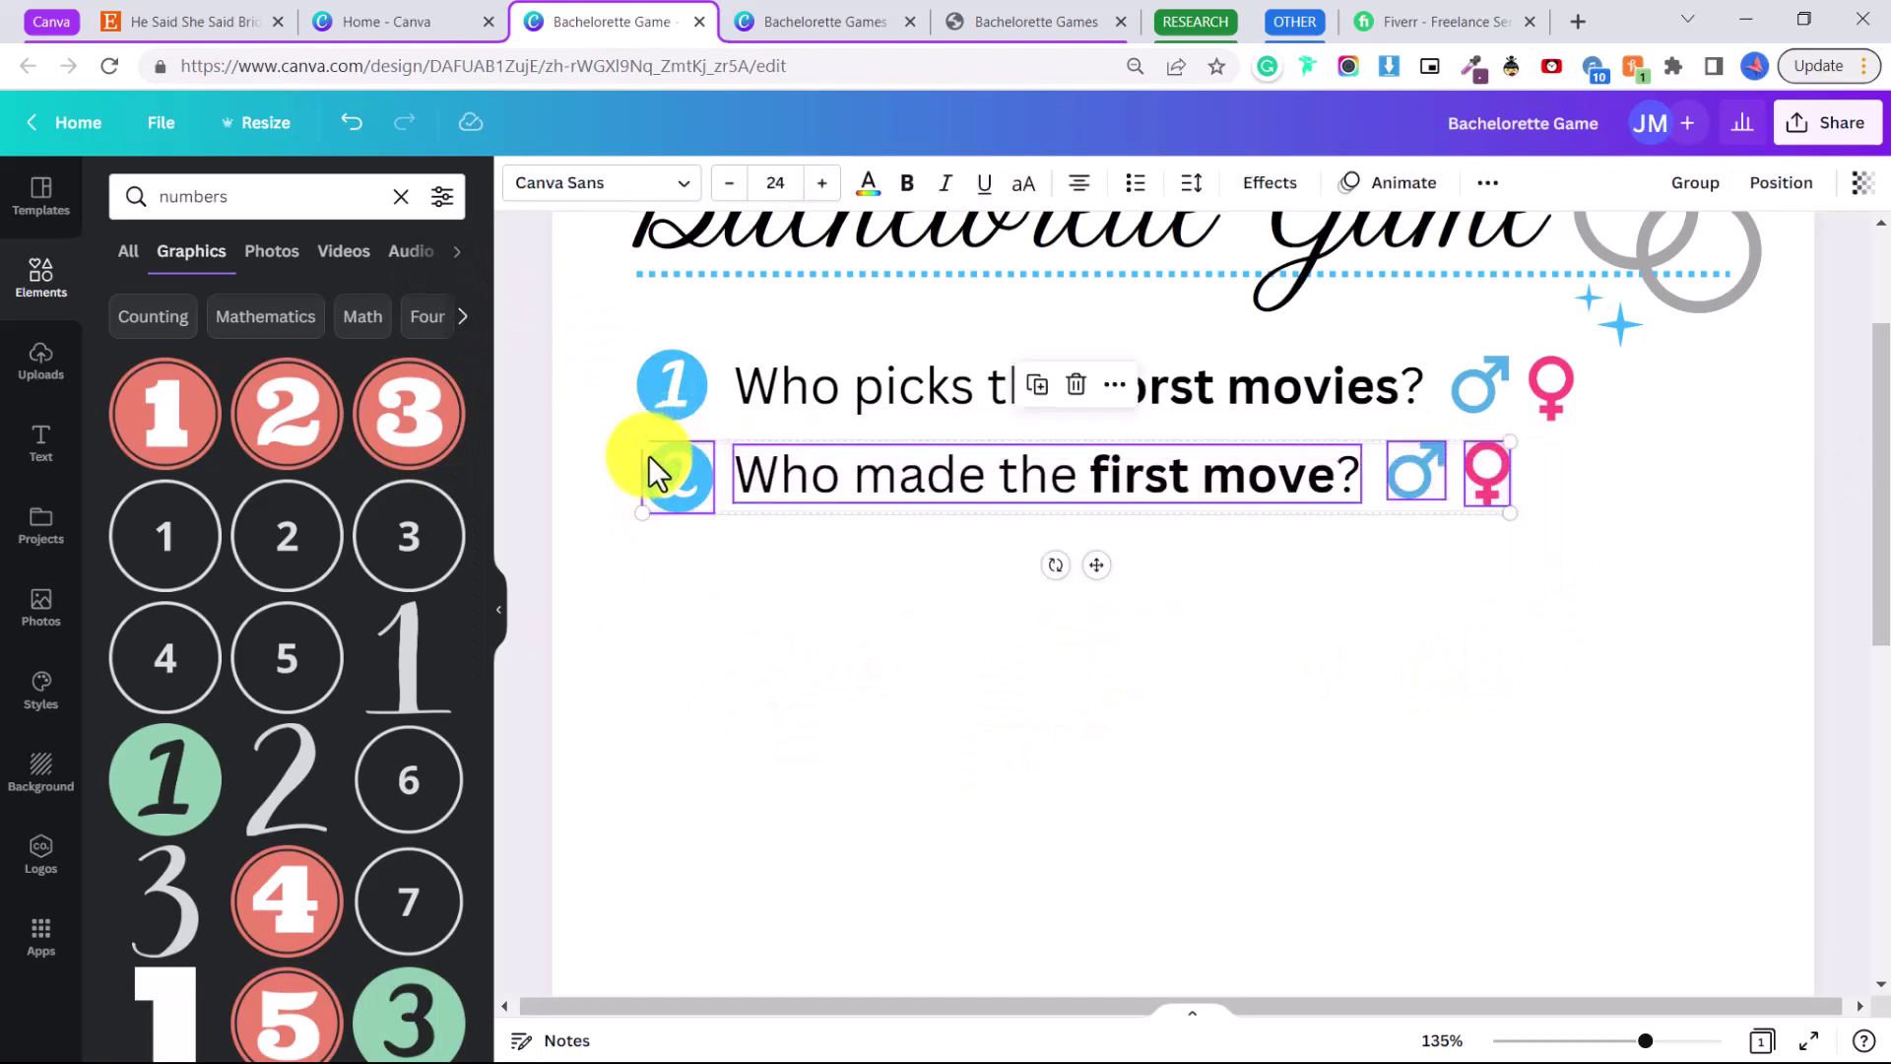
key(ctrl+d)
drag(941, 489, 920, 550)
click(1326, 646)
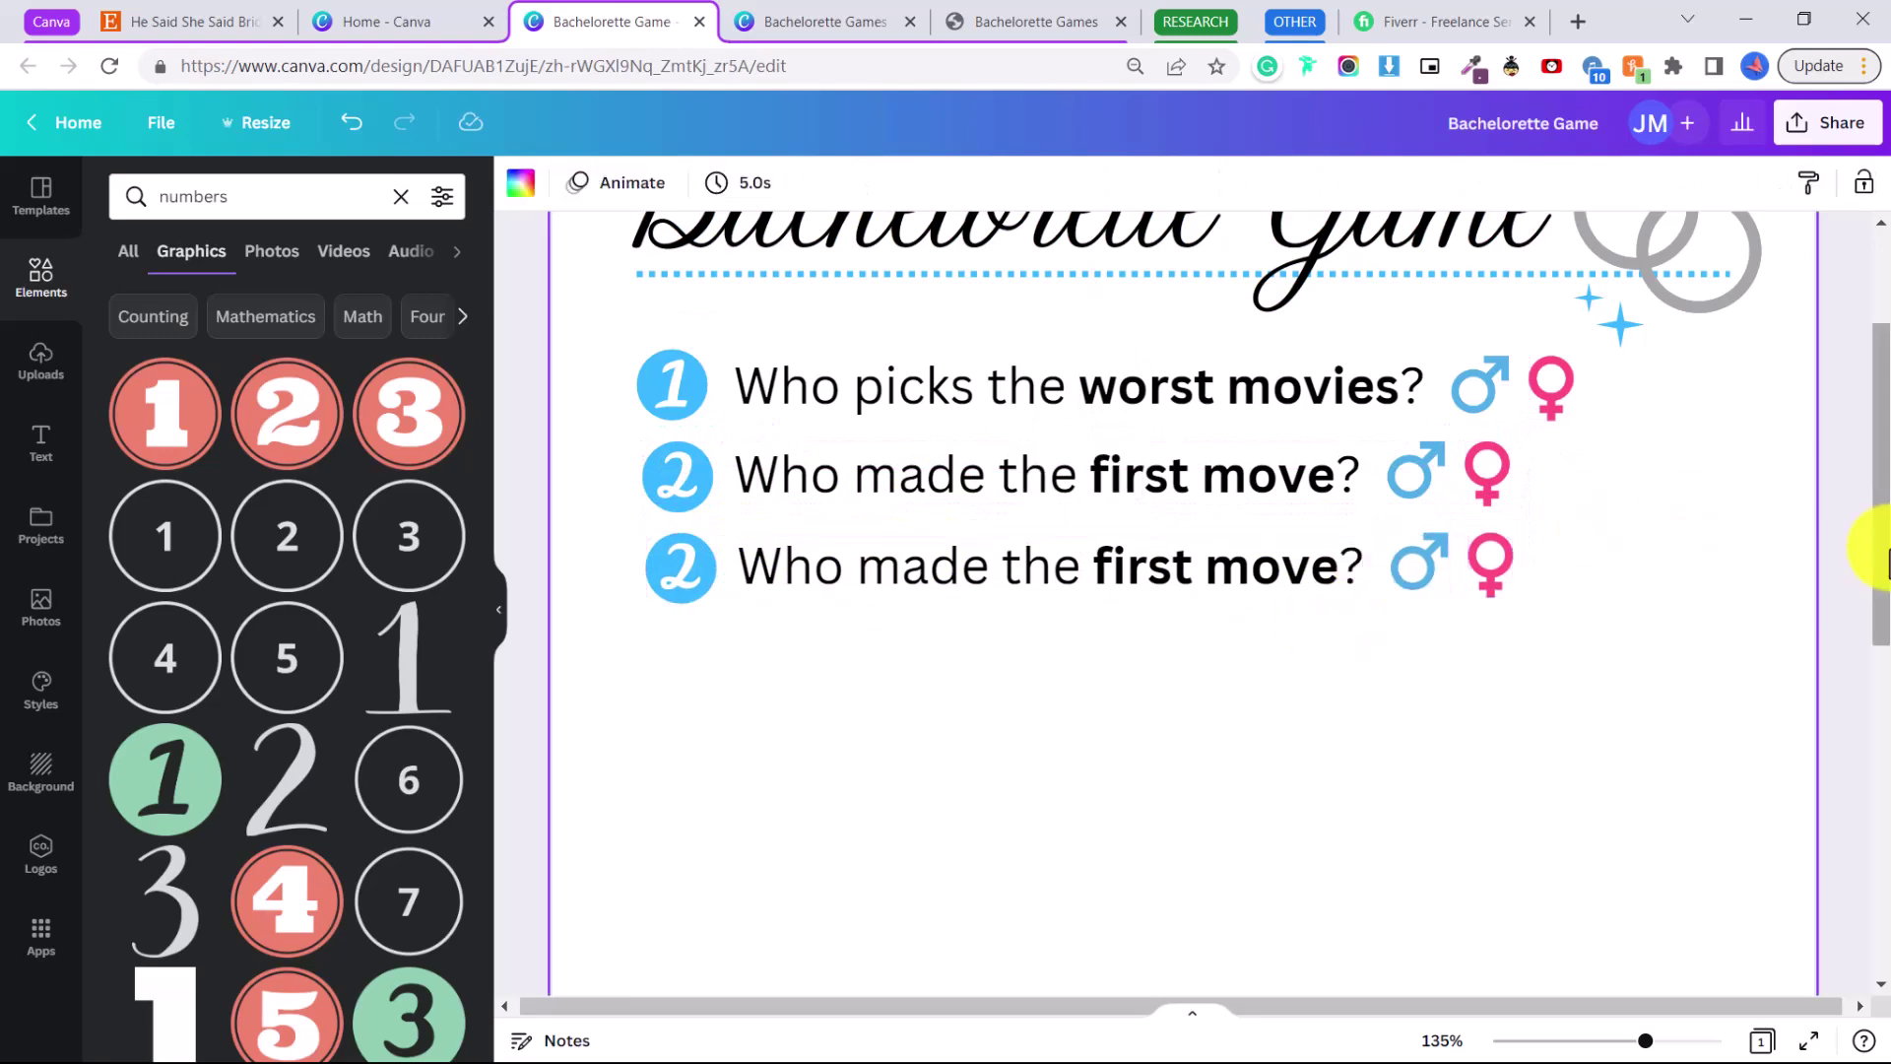
scroll(1882, 690, down, 2)
scroll(1881, 689, down, 5)
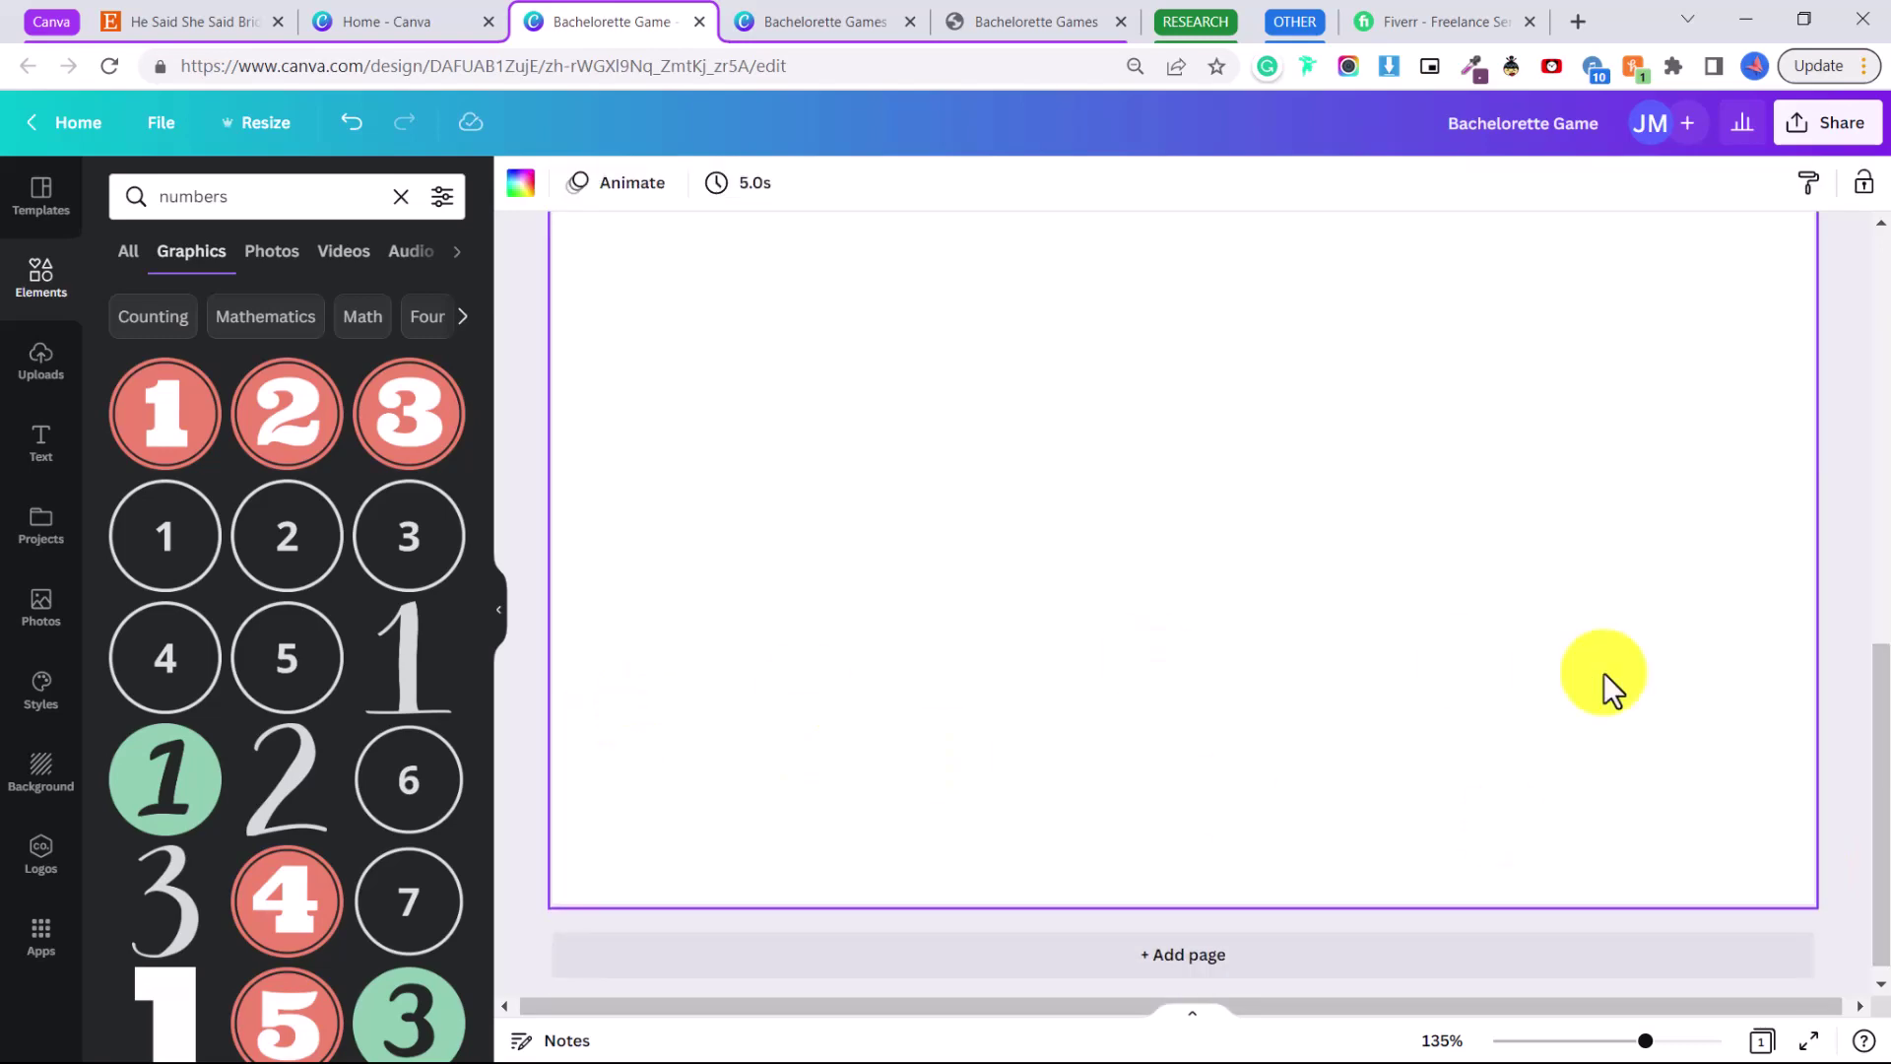
scroll(1380, 663, up, 6)
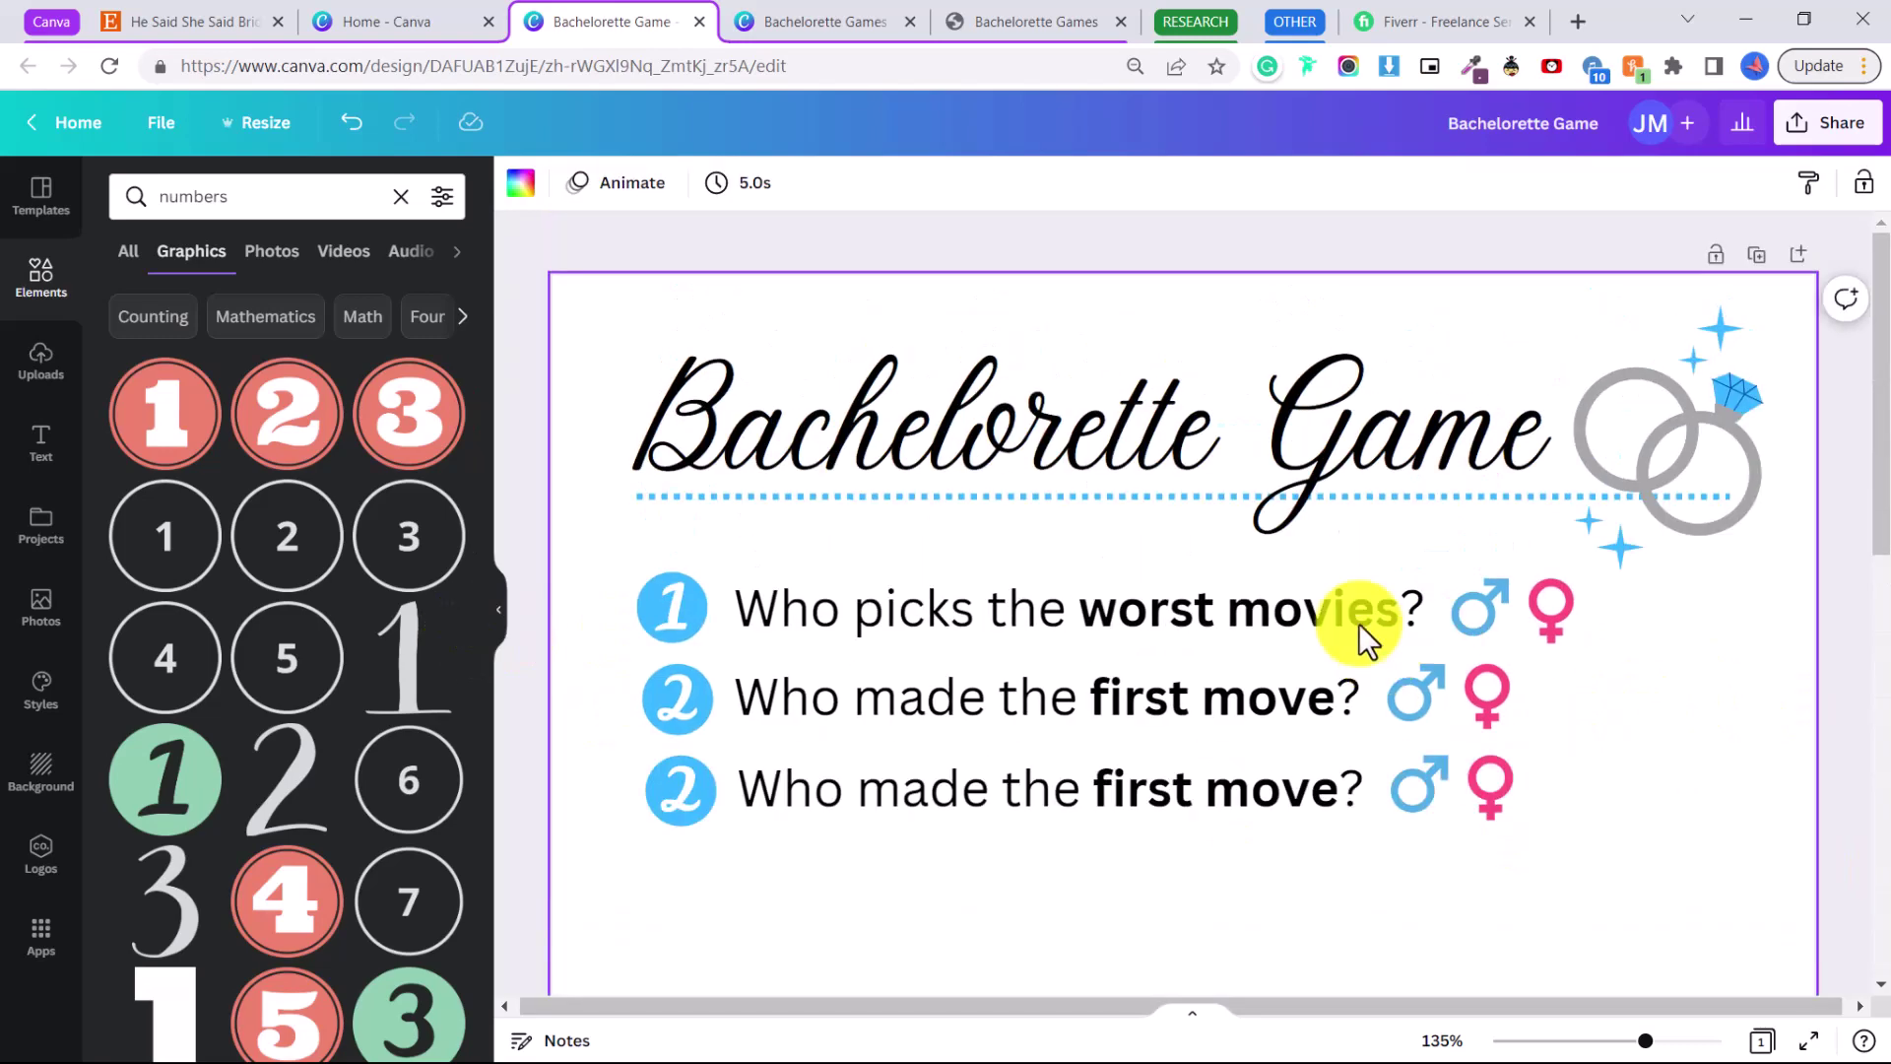
click(1182, 418)
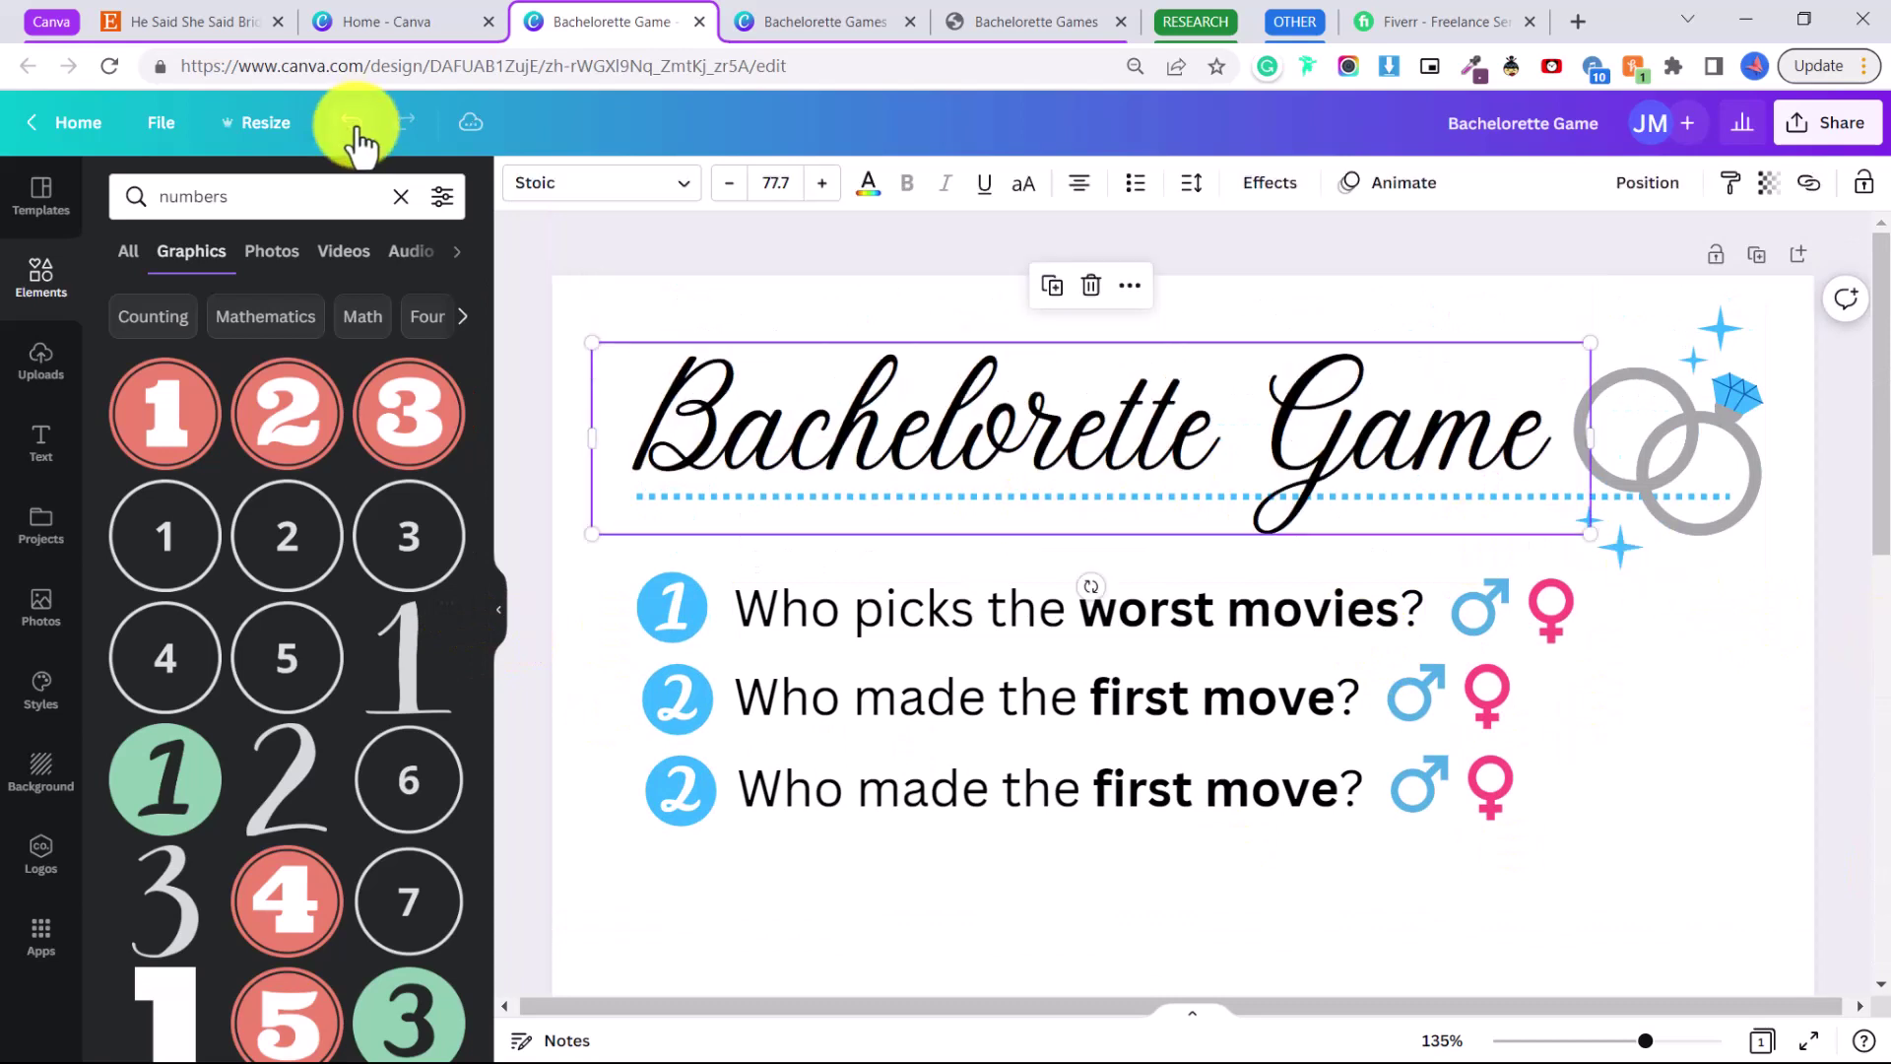
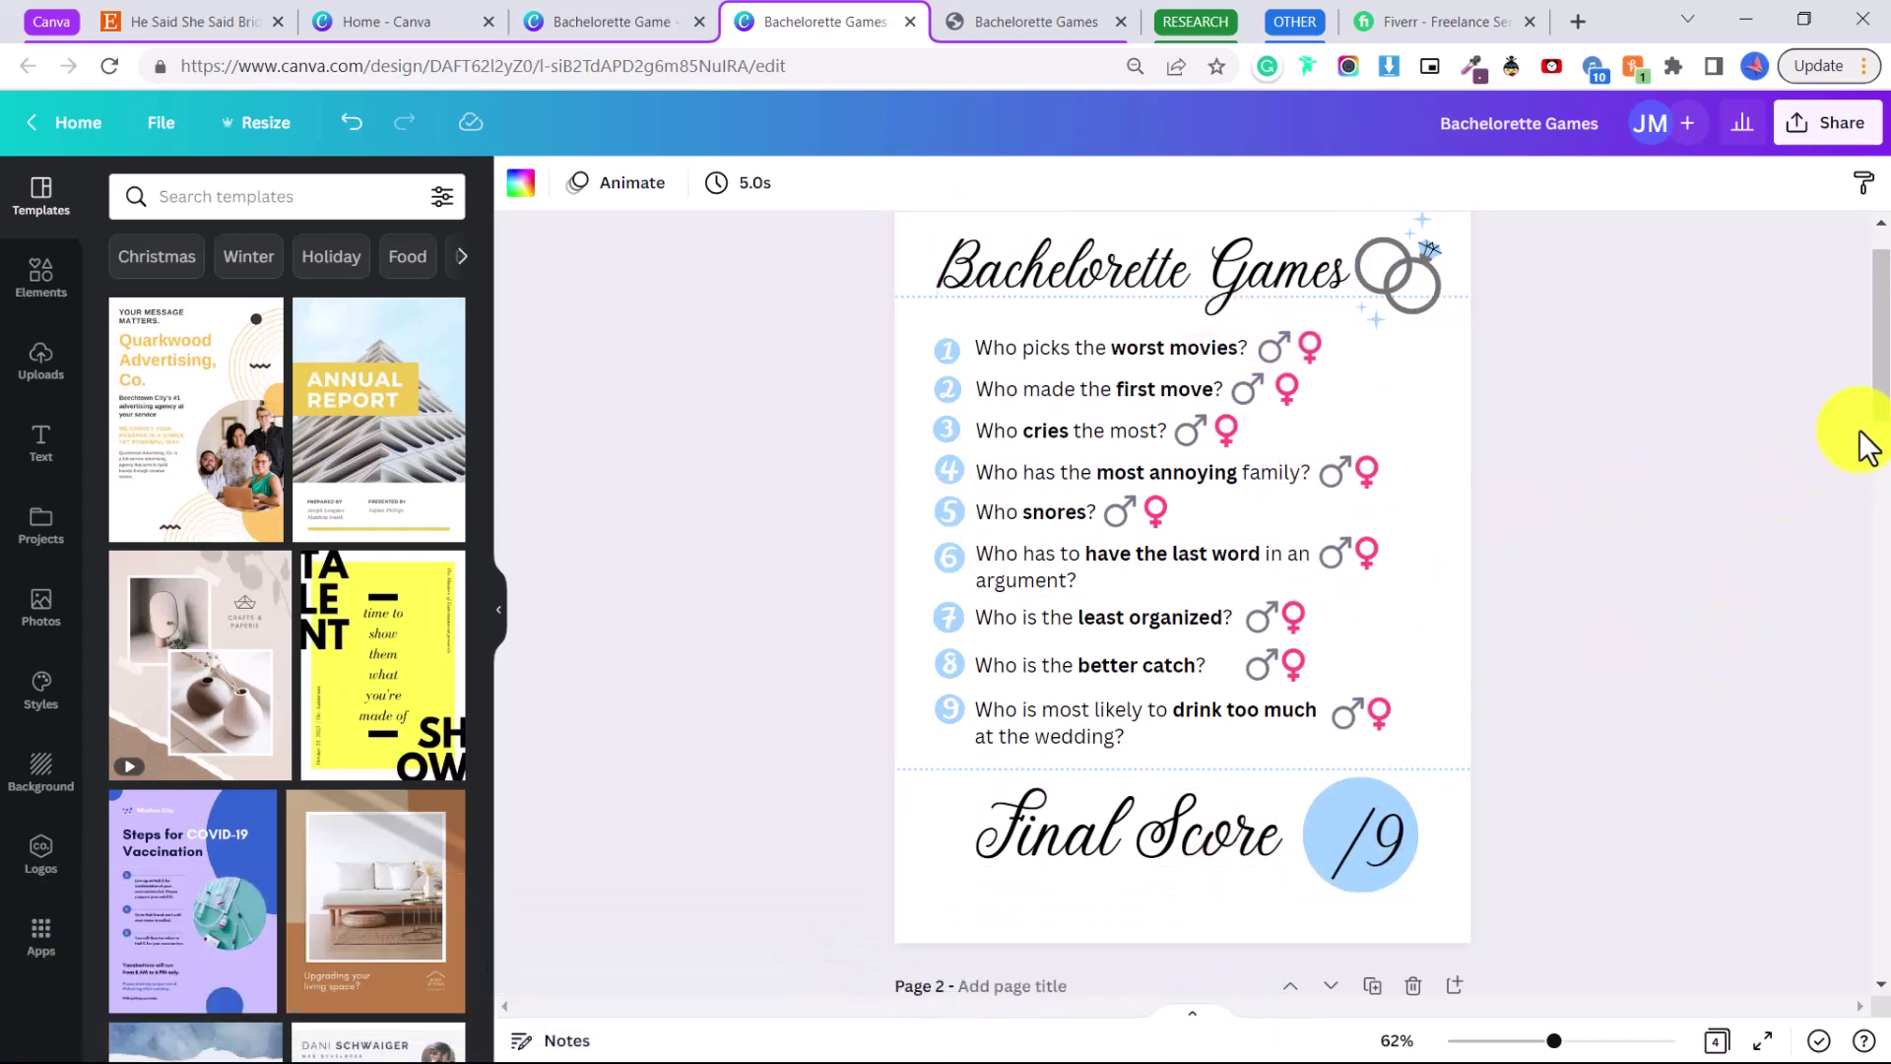
- Insert a rectangle shape on the blank page 2 of the finished Bachelorette Games design
scroll(1879, 414, up, 1)
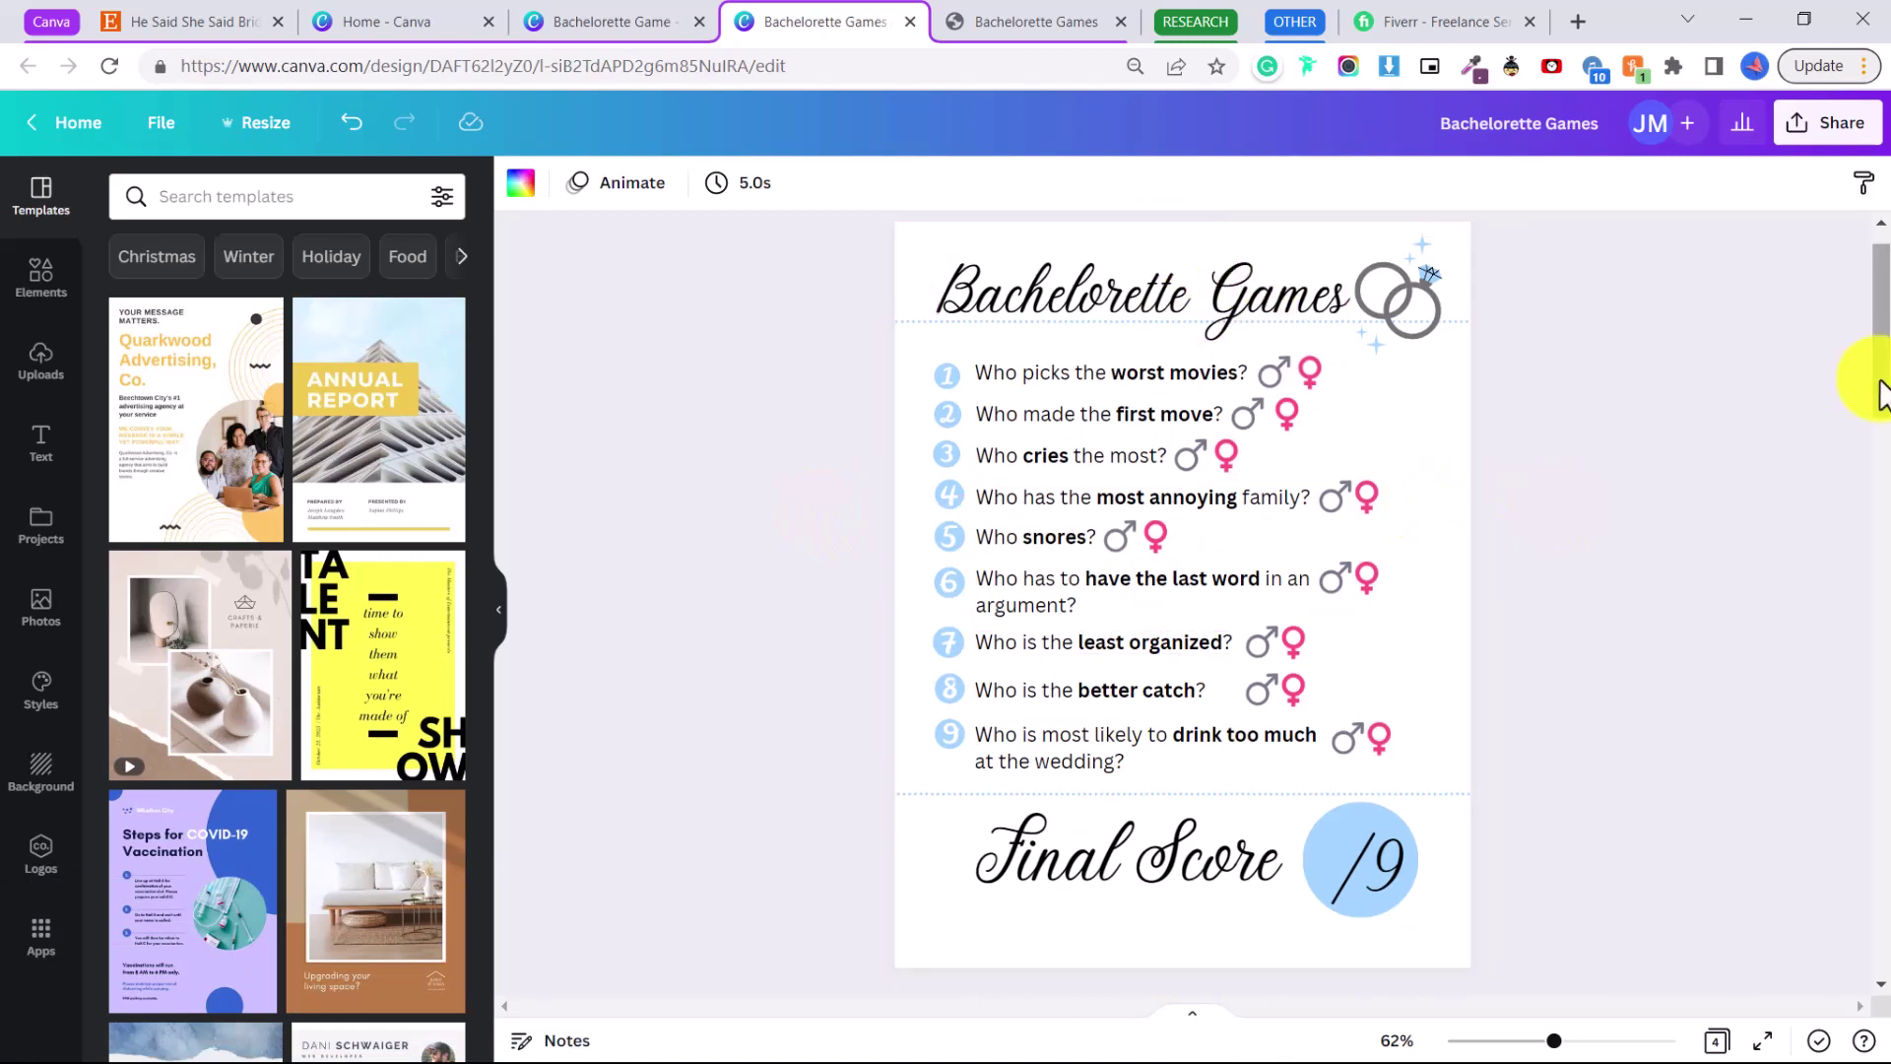
drag(1882, 380, 1886, 556)
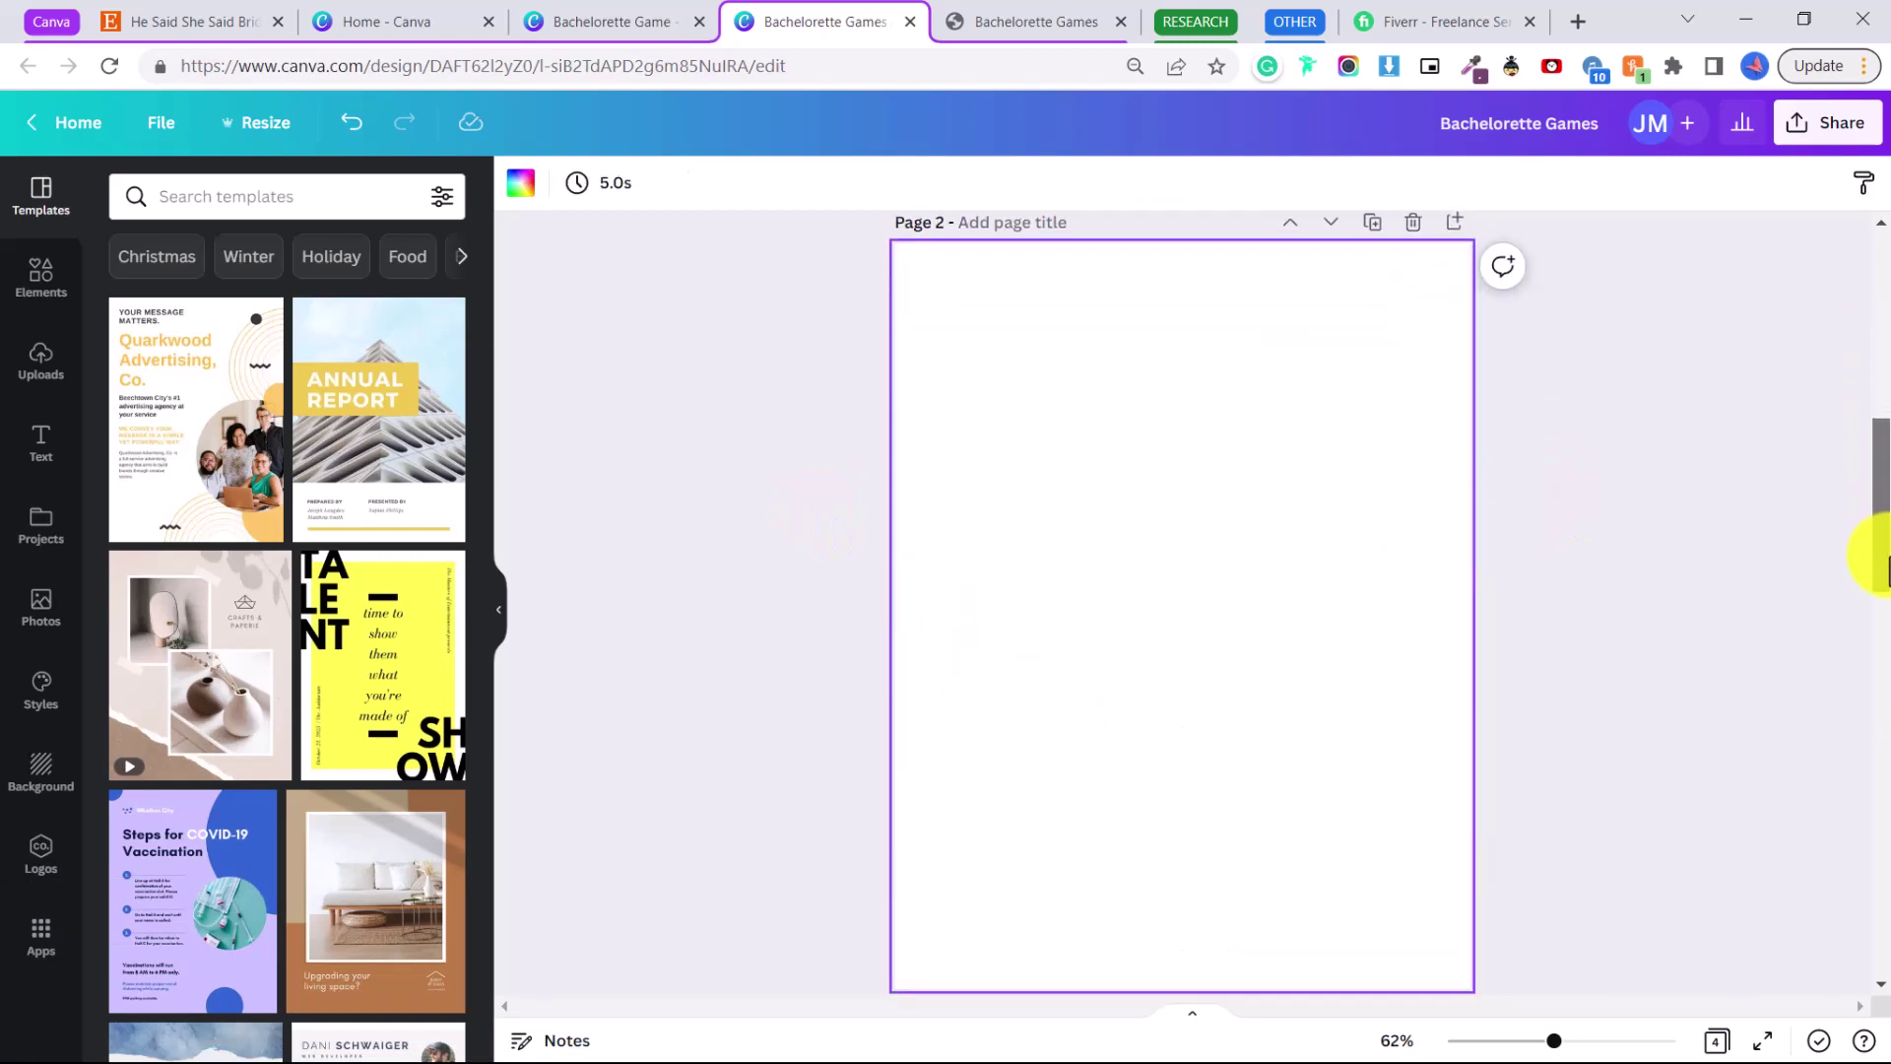
click(47, 279)
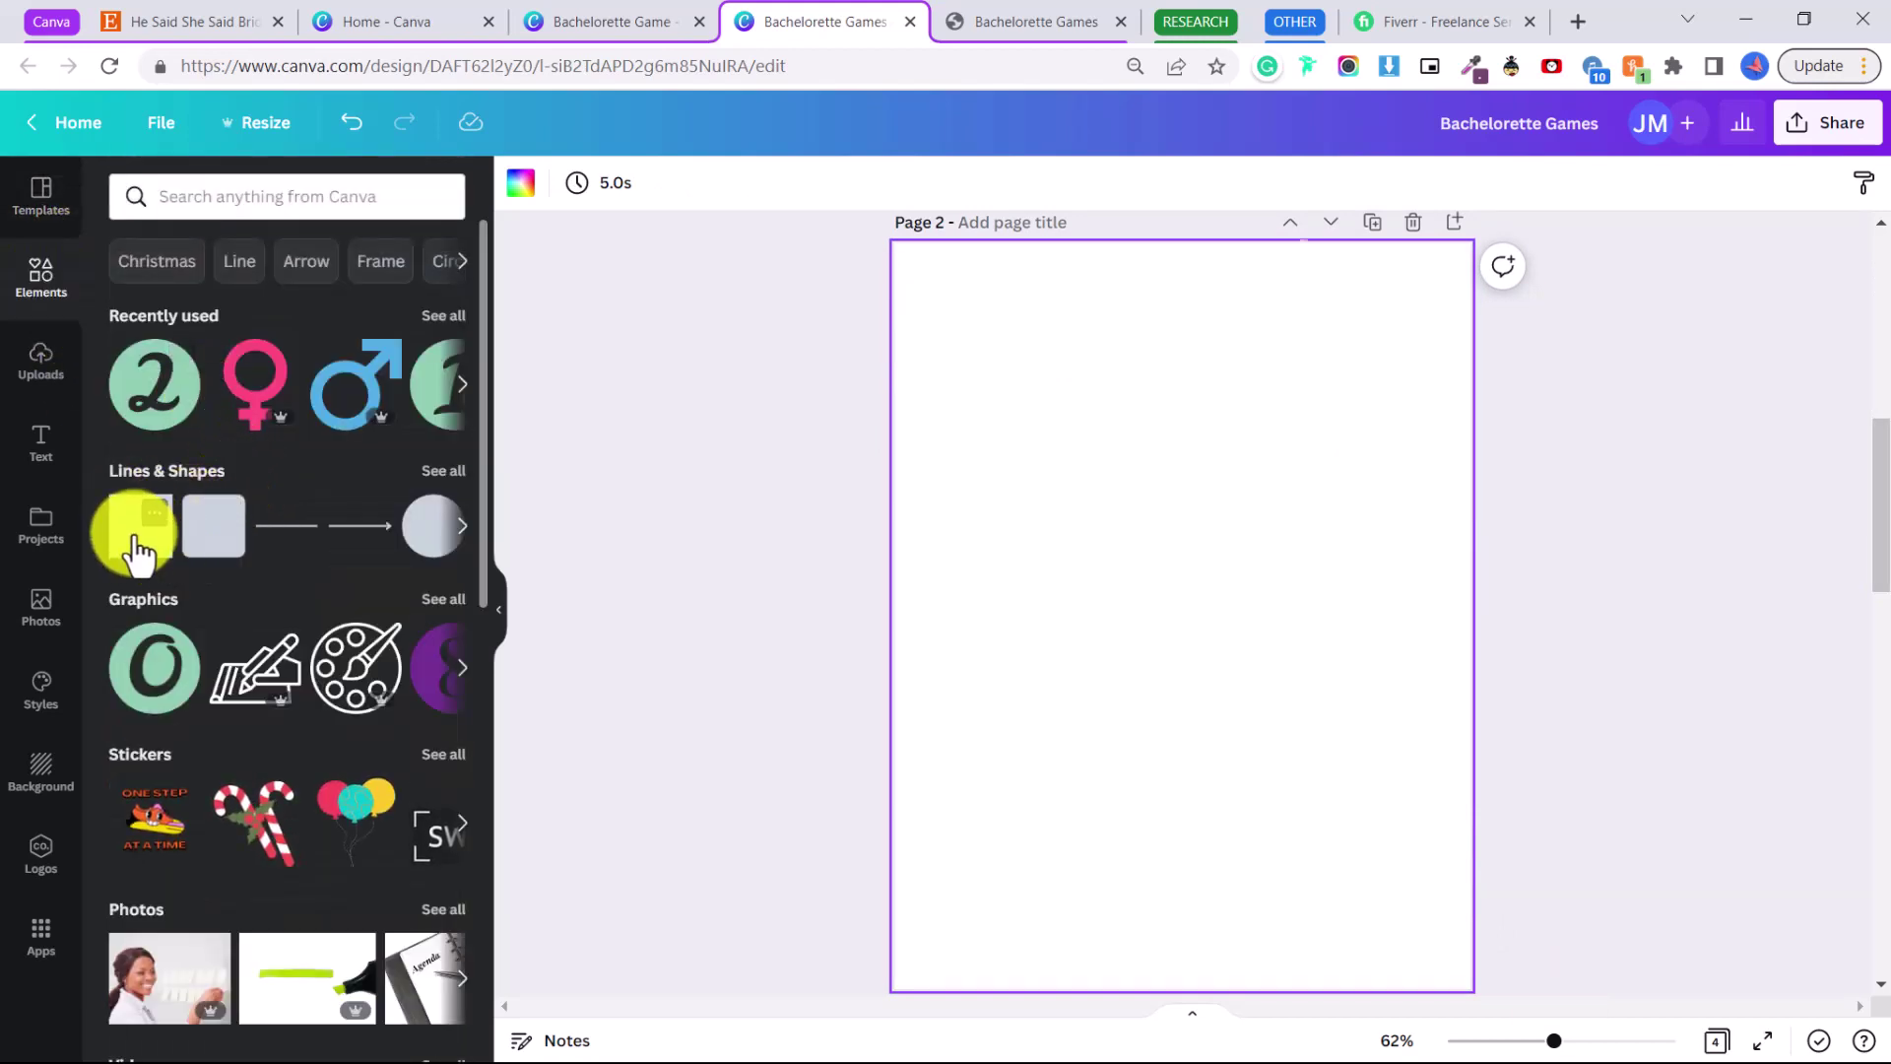
click(230, 187)
text(rectan)
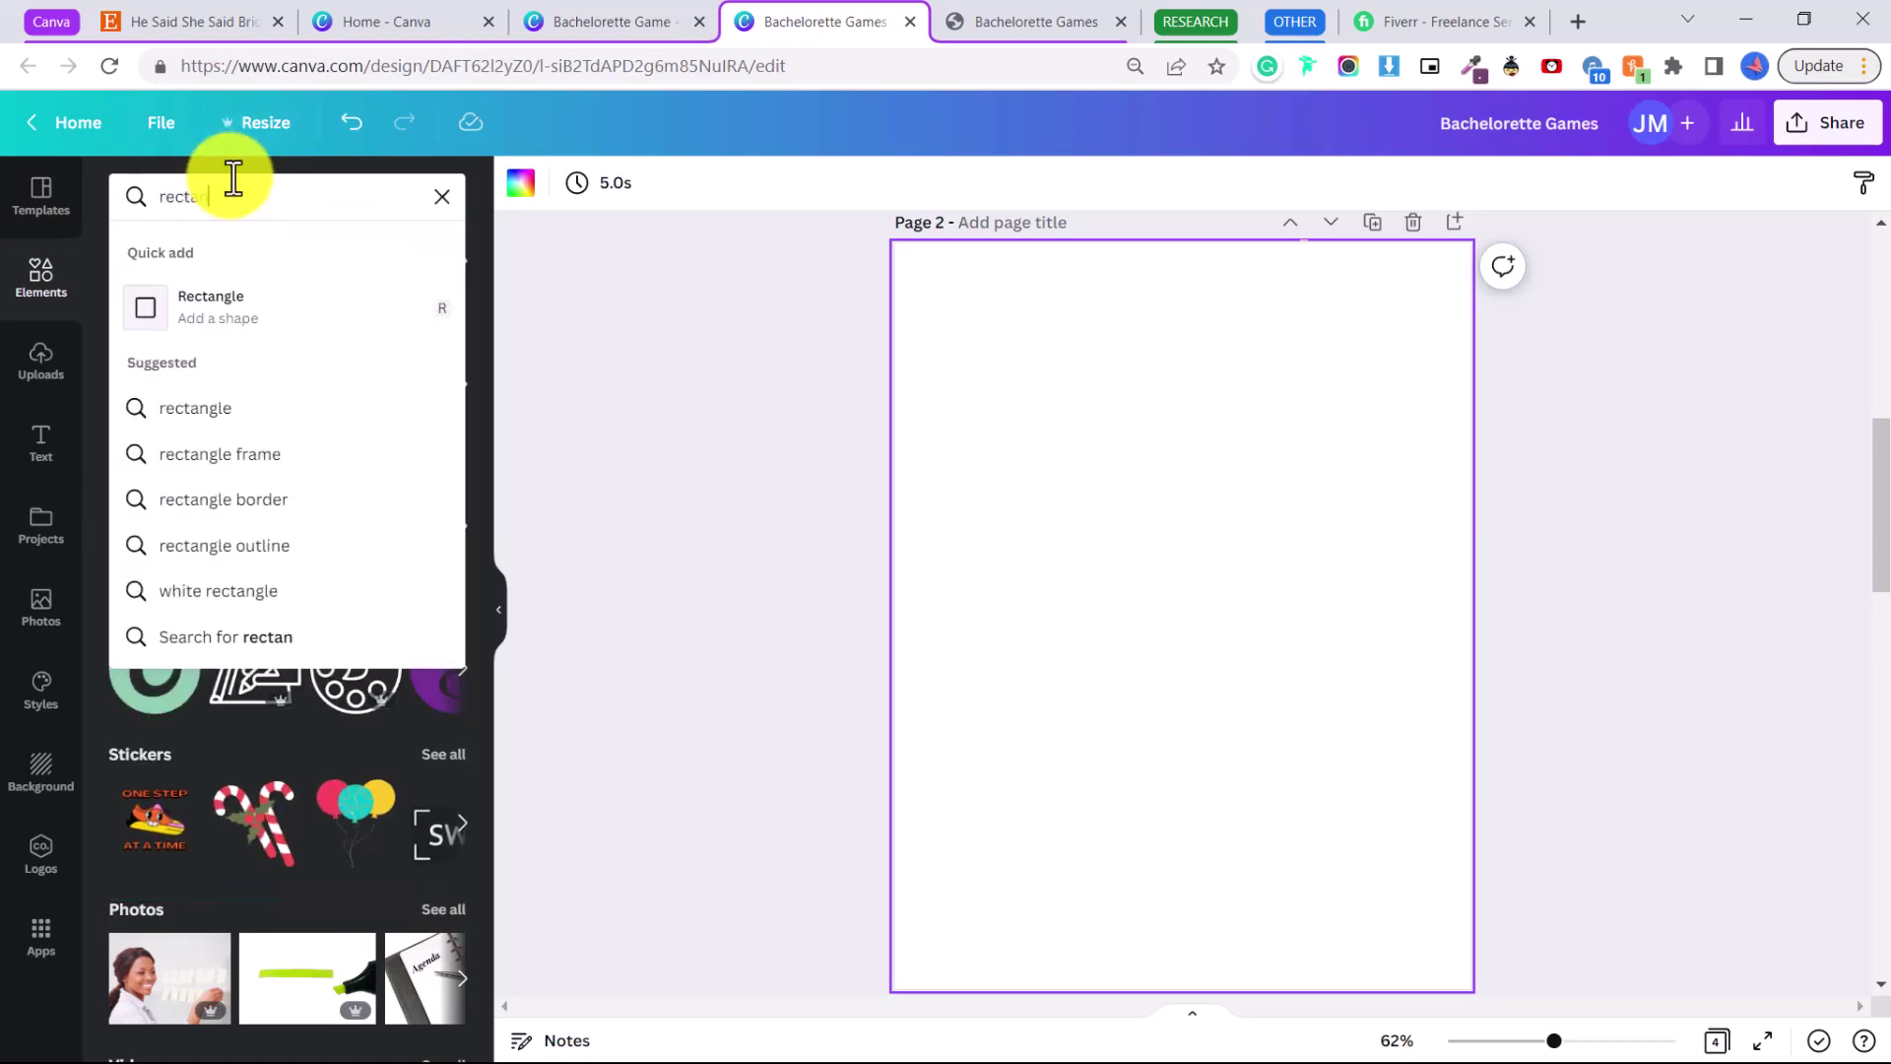
click(242, 327)
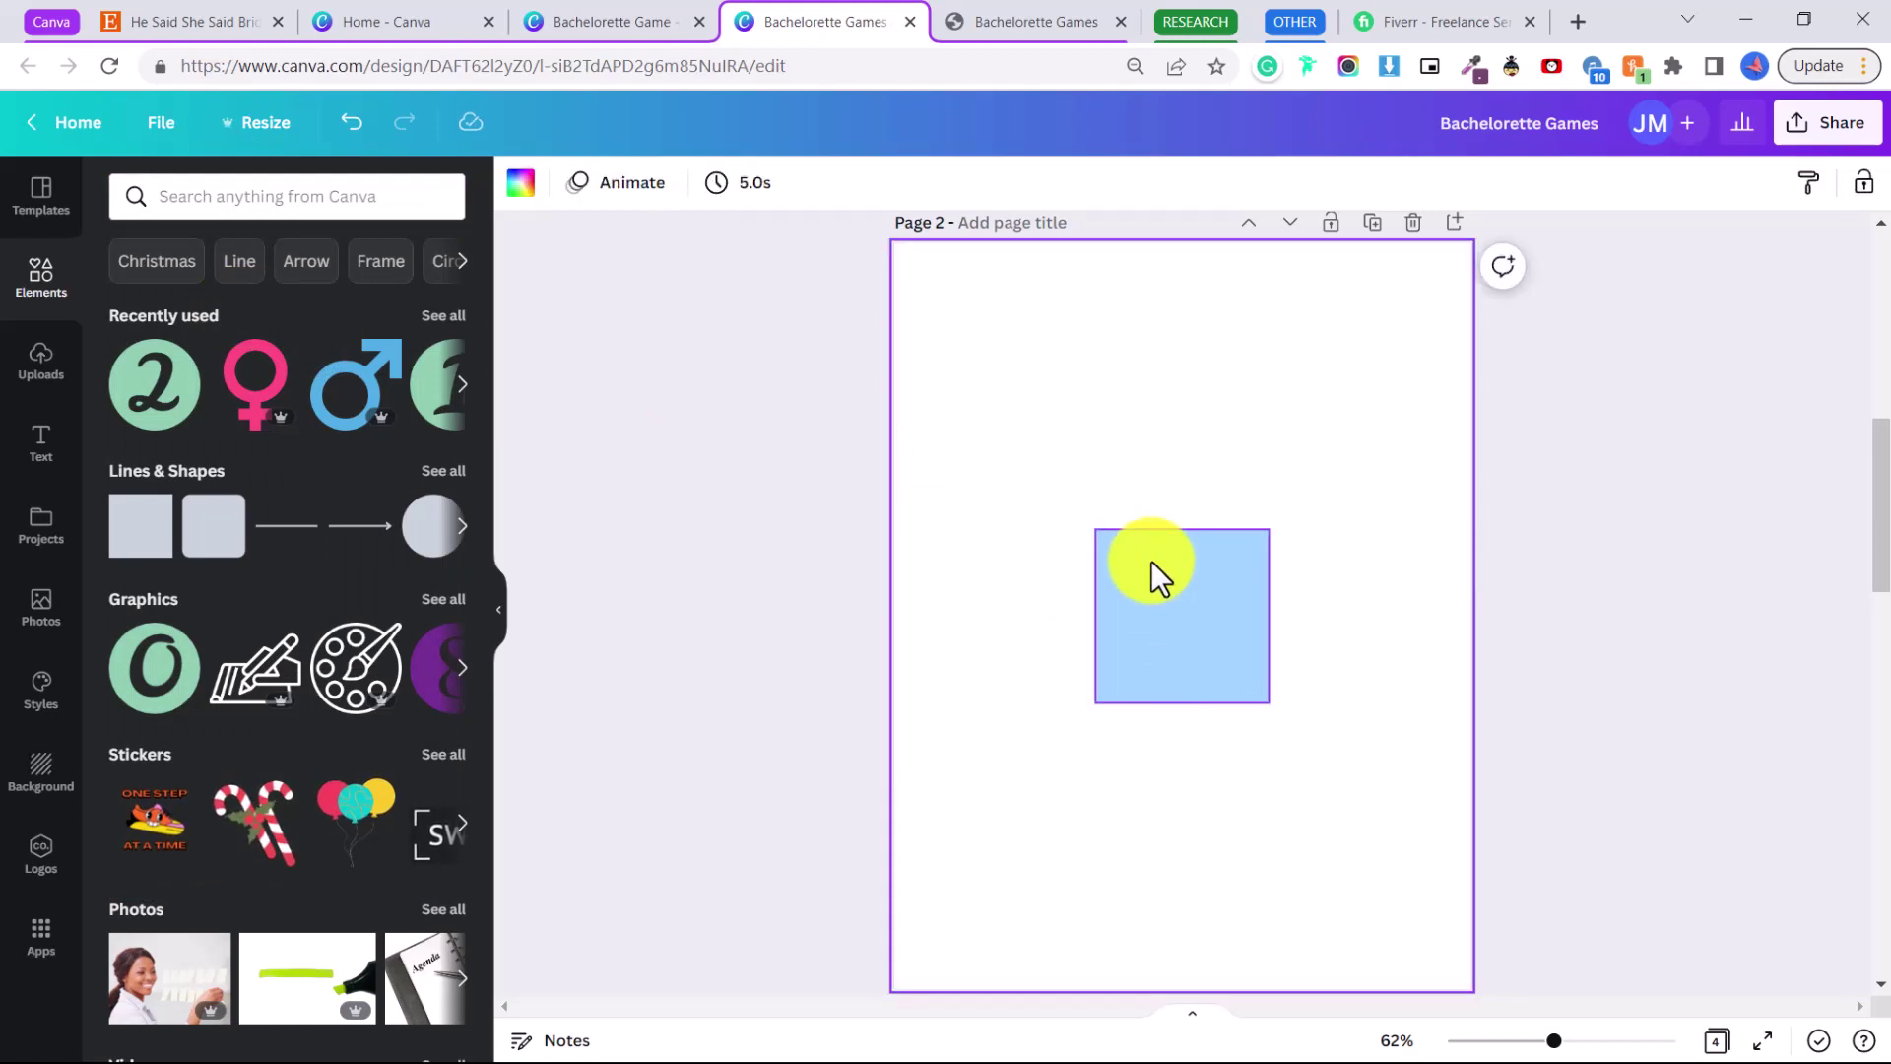
- Move the rectangle into the upper-left corner of page 2 and stretch it to cover exactly a quarter of the page
drag(1153, 578, 951, 293)
drag(1063, 328, 1191, 338)
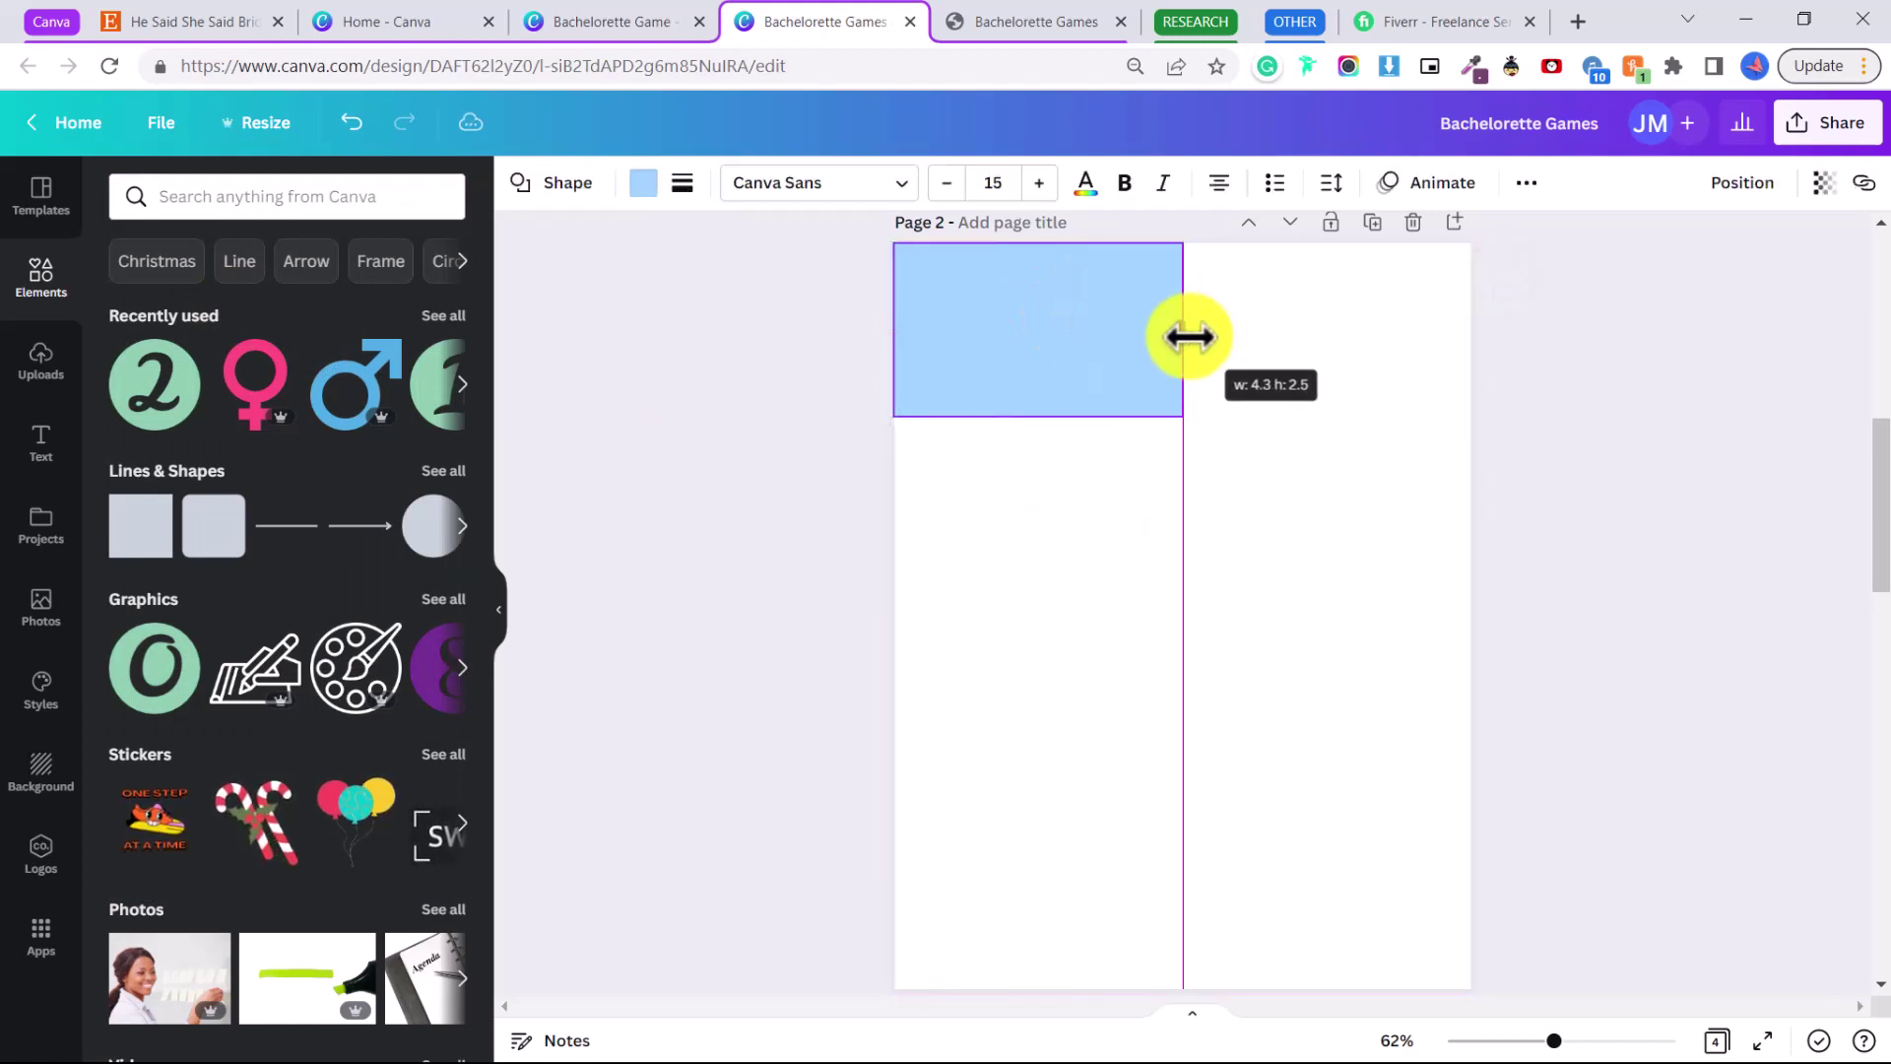
drag(1038, 417, 1068, 616)
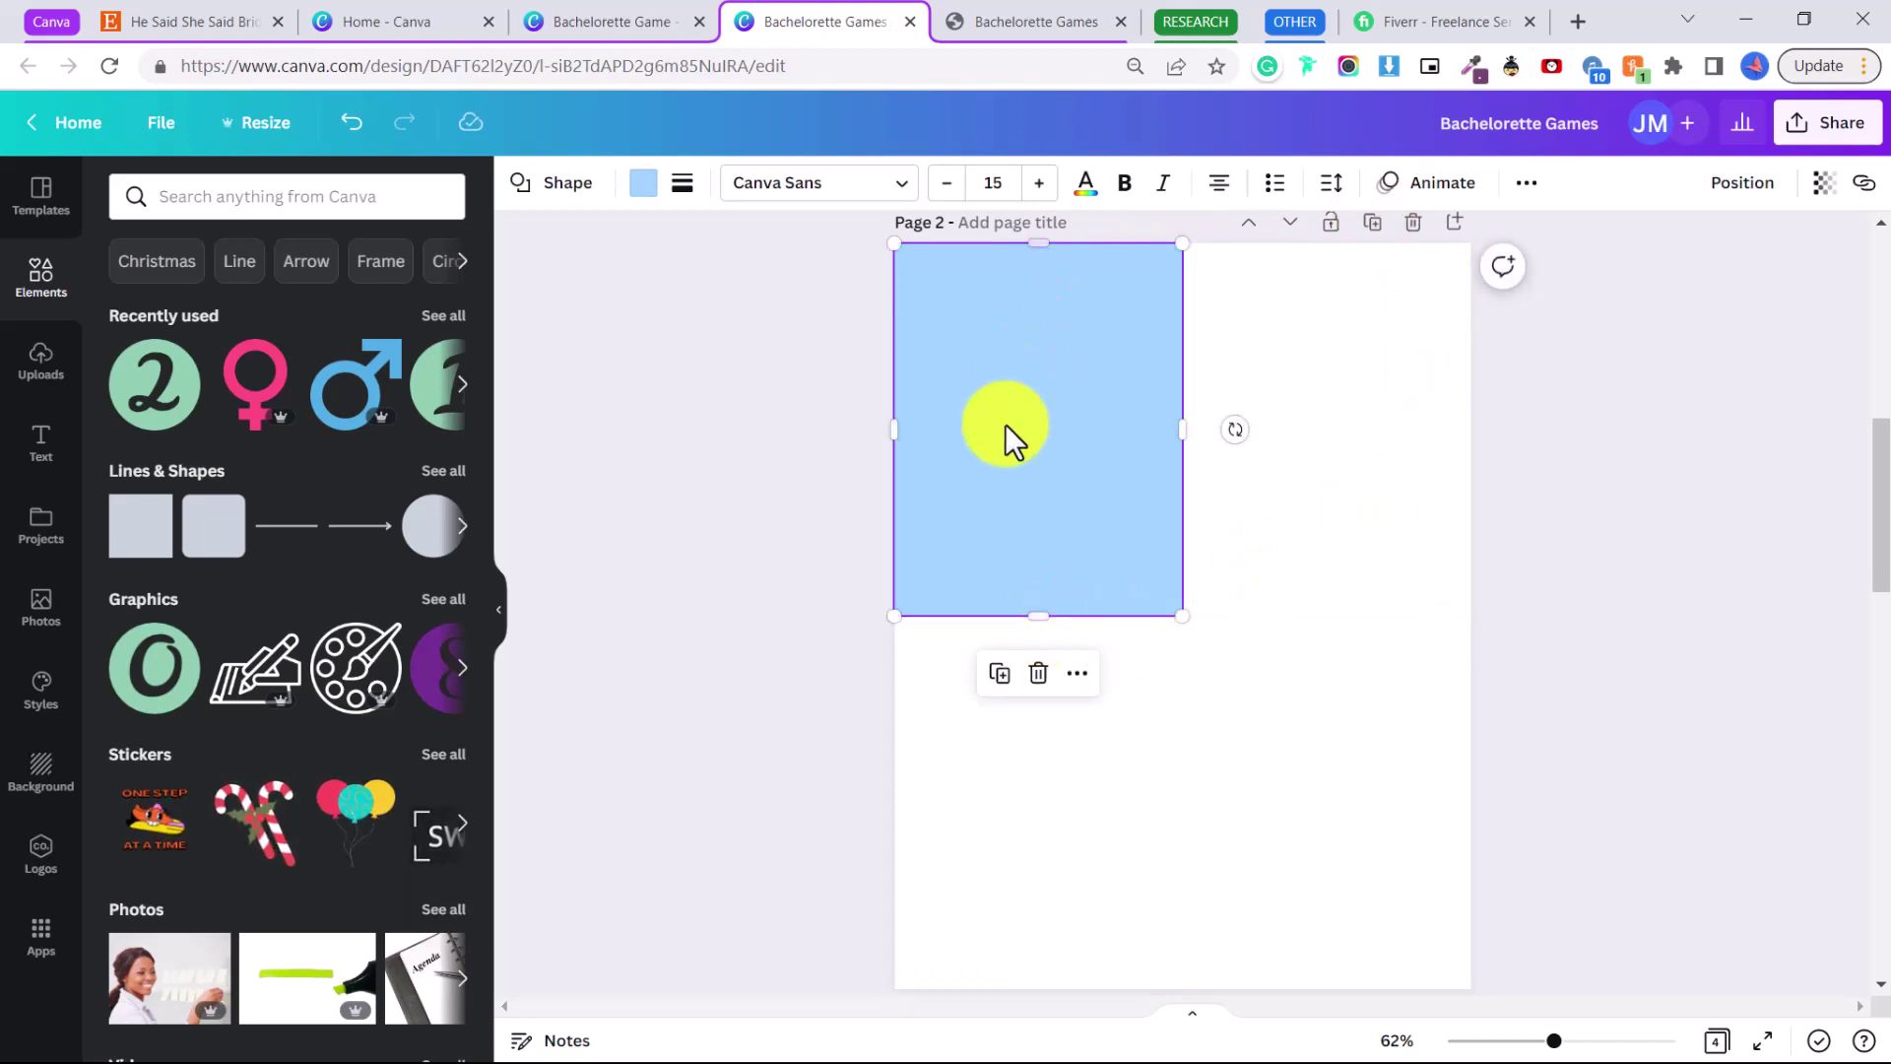
- Give the rectangle a solid black border with weight 4 and set its fill to no colour
click(682, 184)
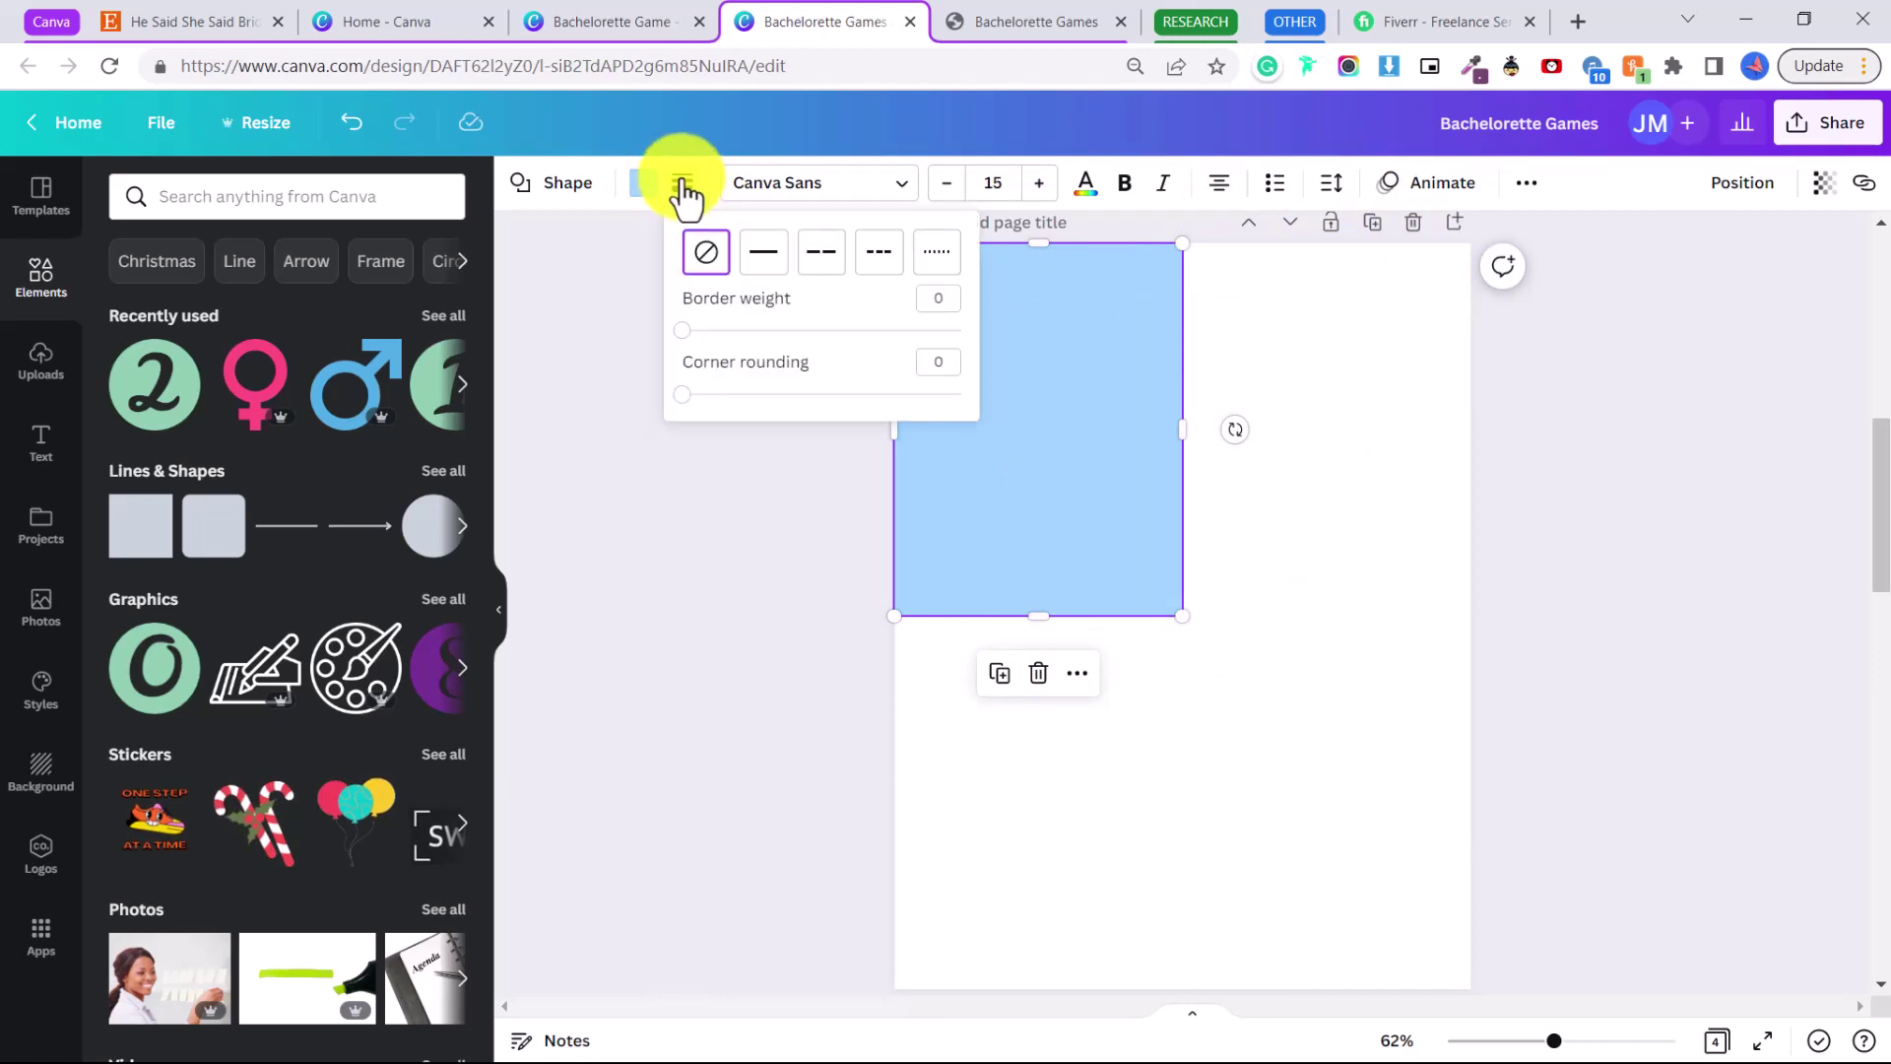
click(759, 256)
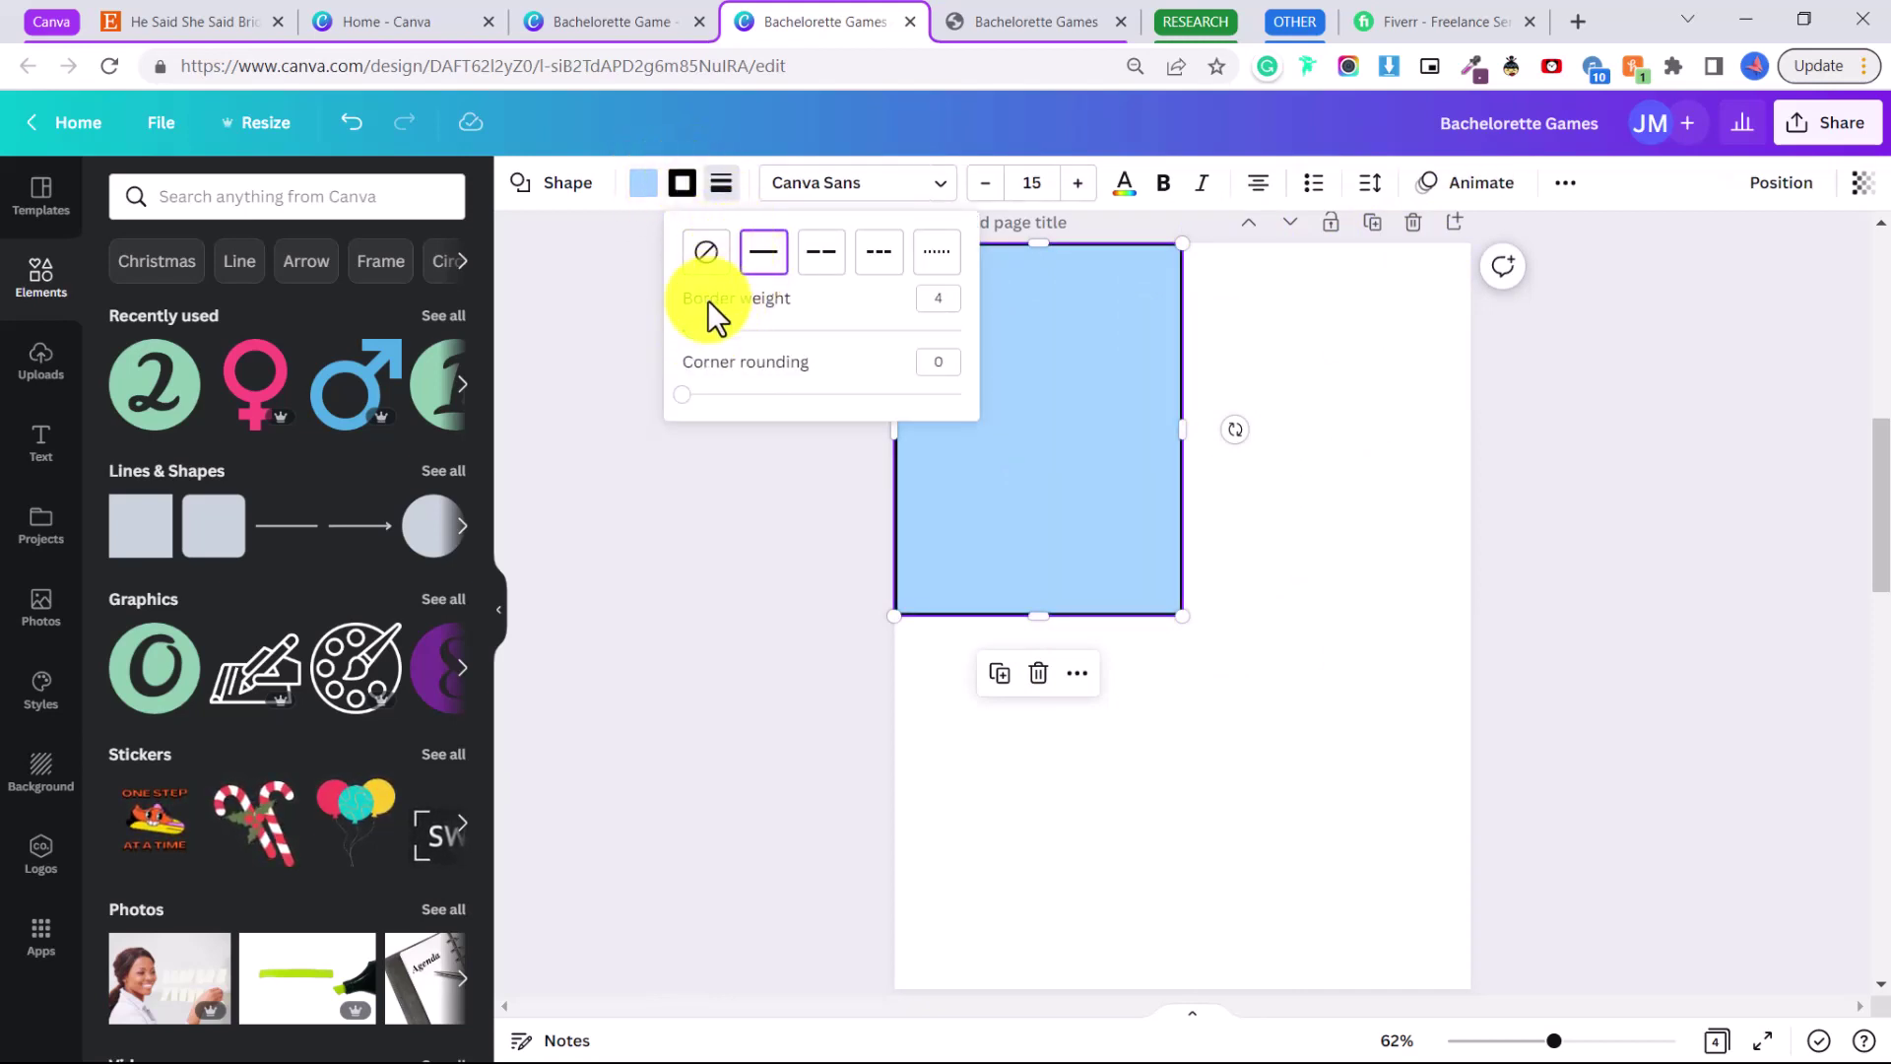
click(1284, 376)
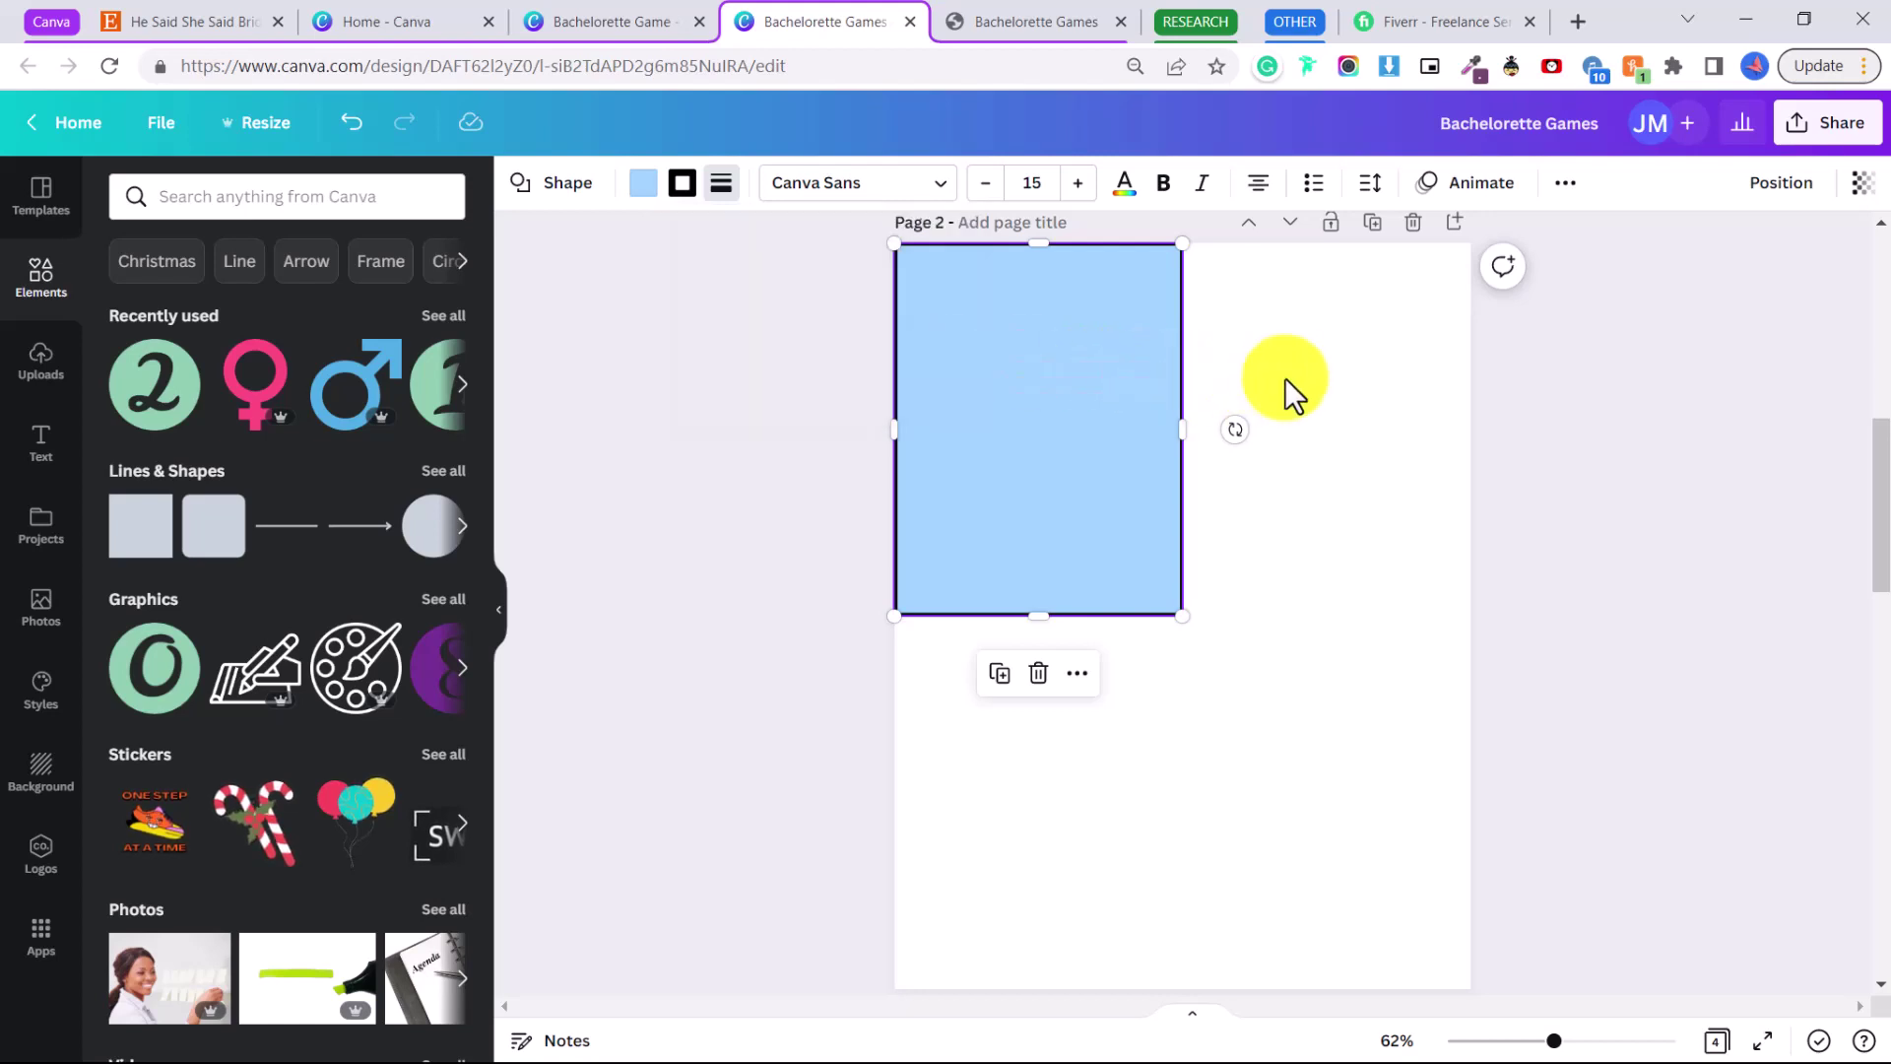
click(1285, 377)
click(959, 333)
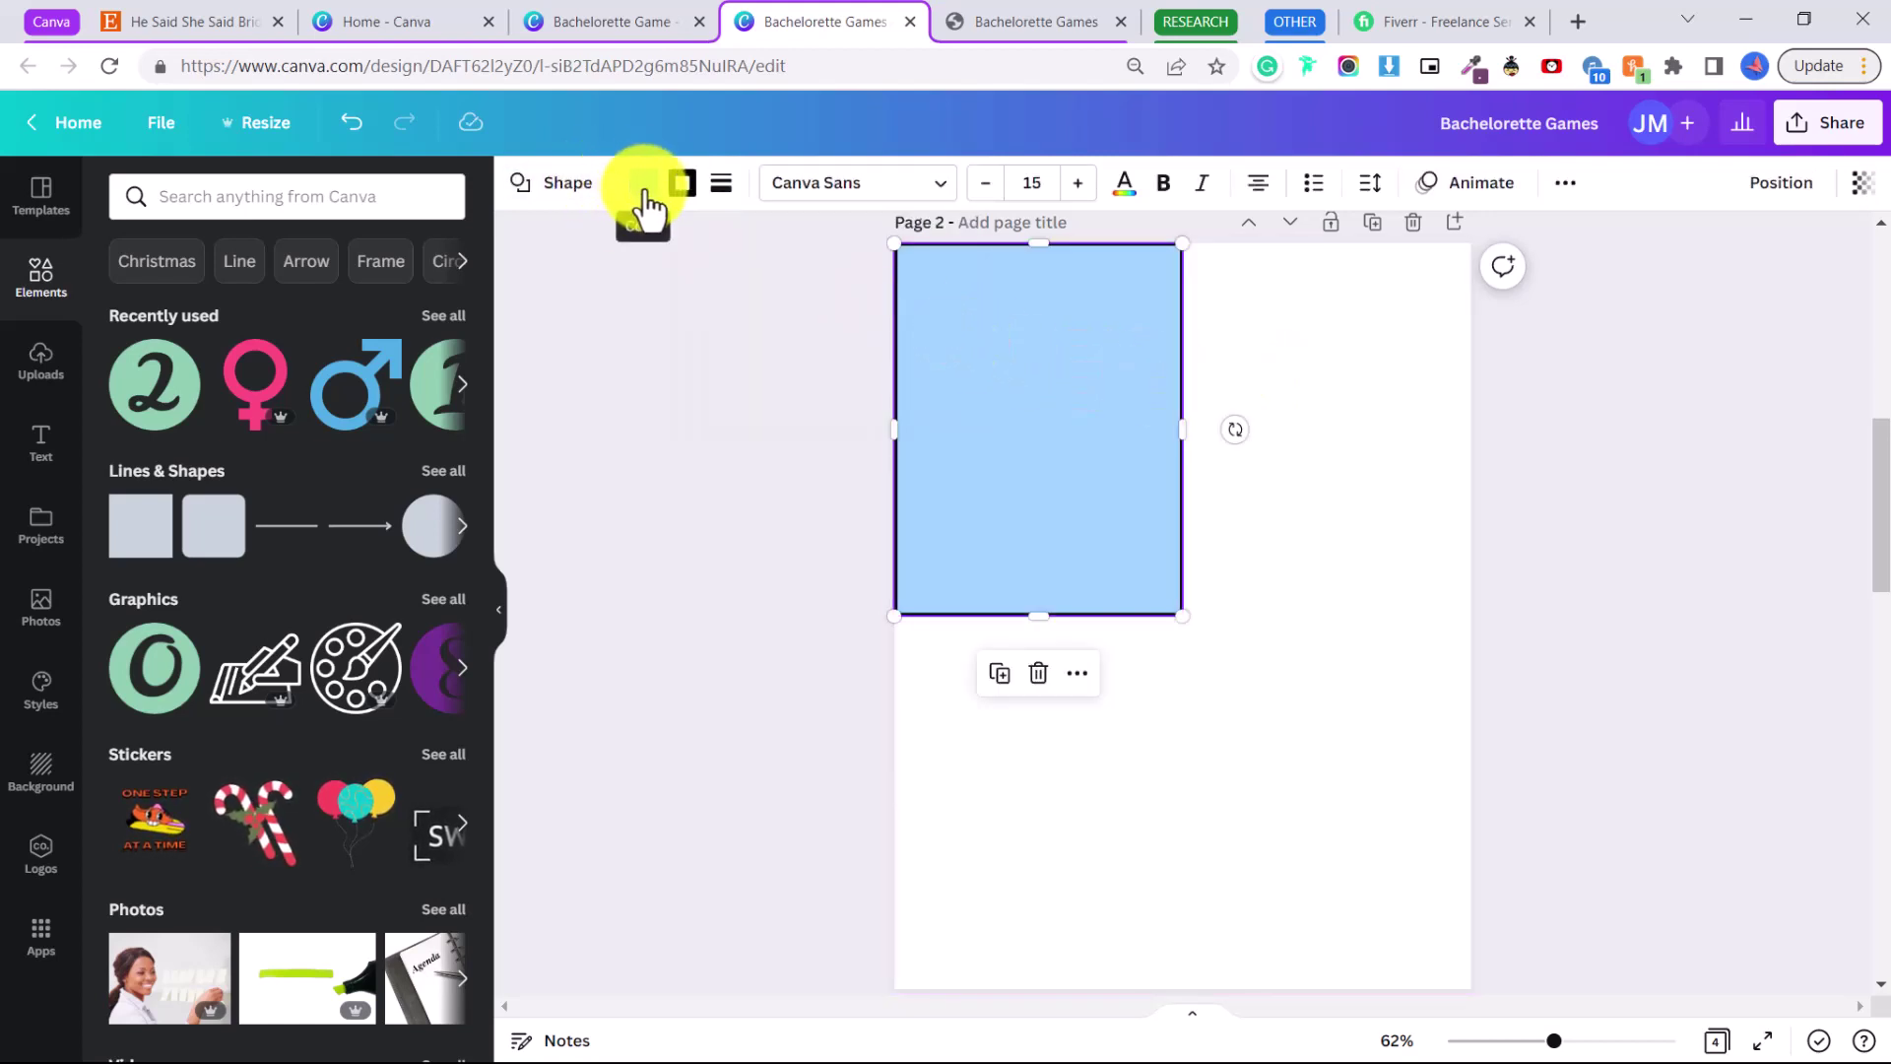
click(644, 186)
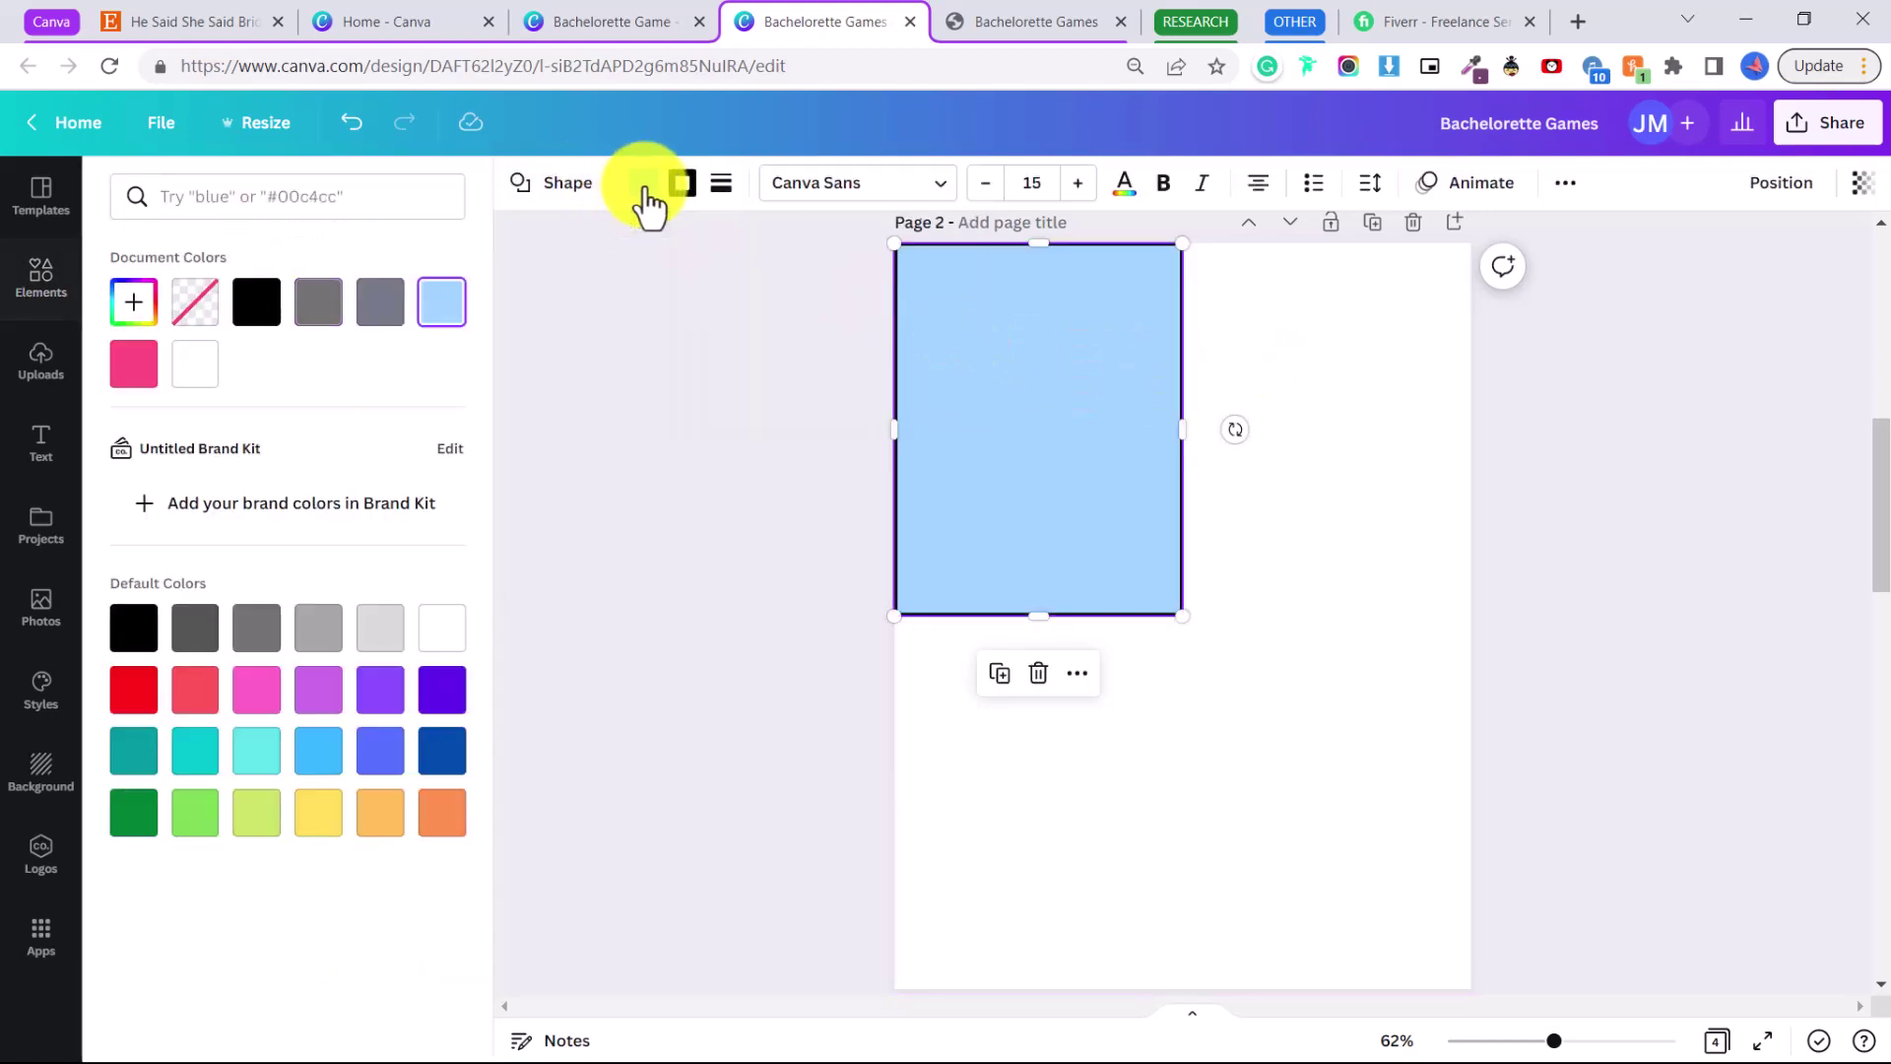
click(196, 302)
key(Escape)
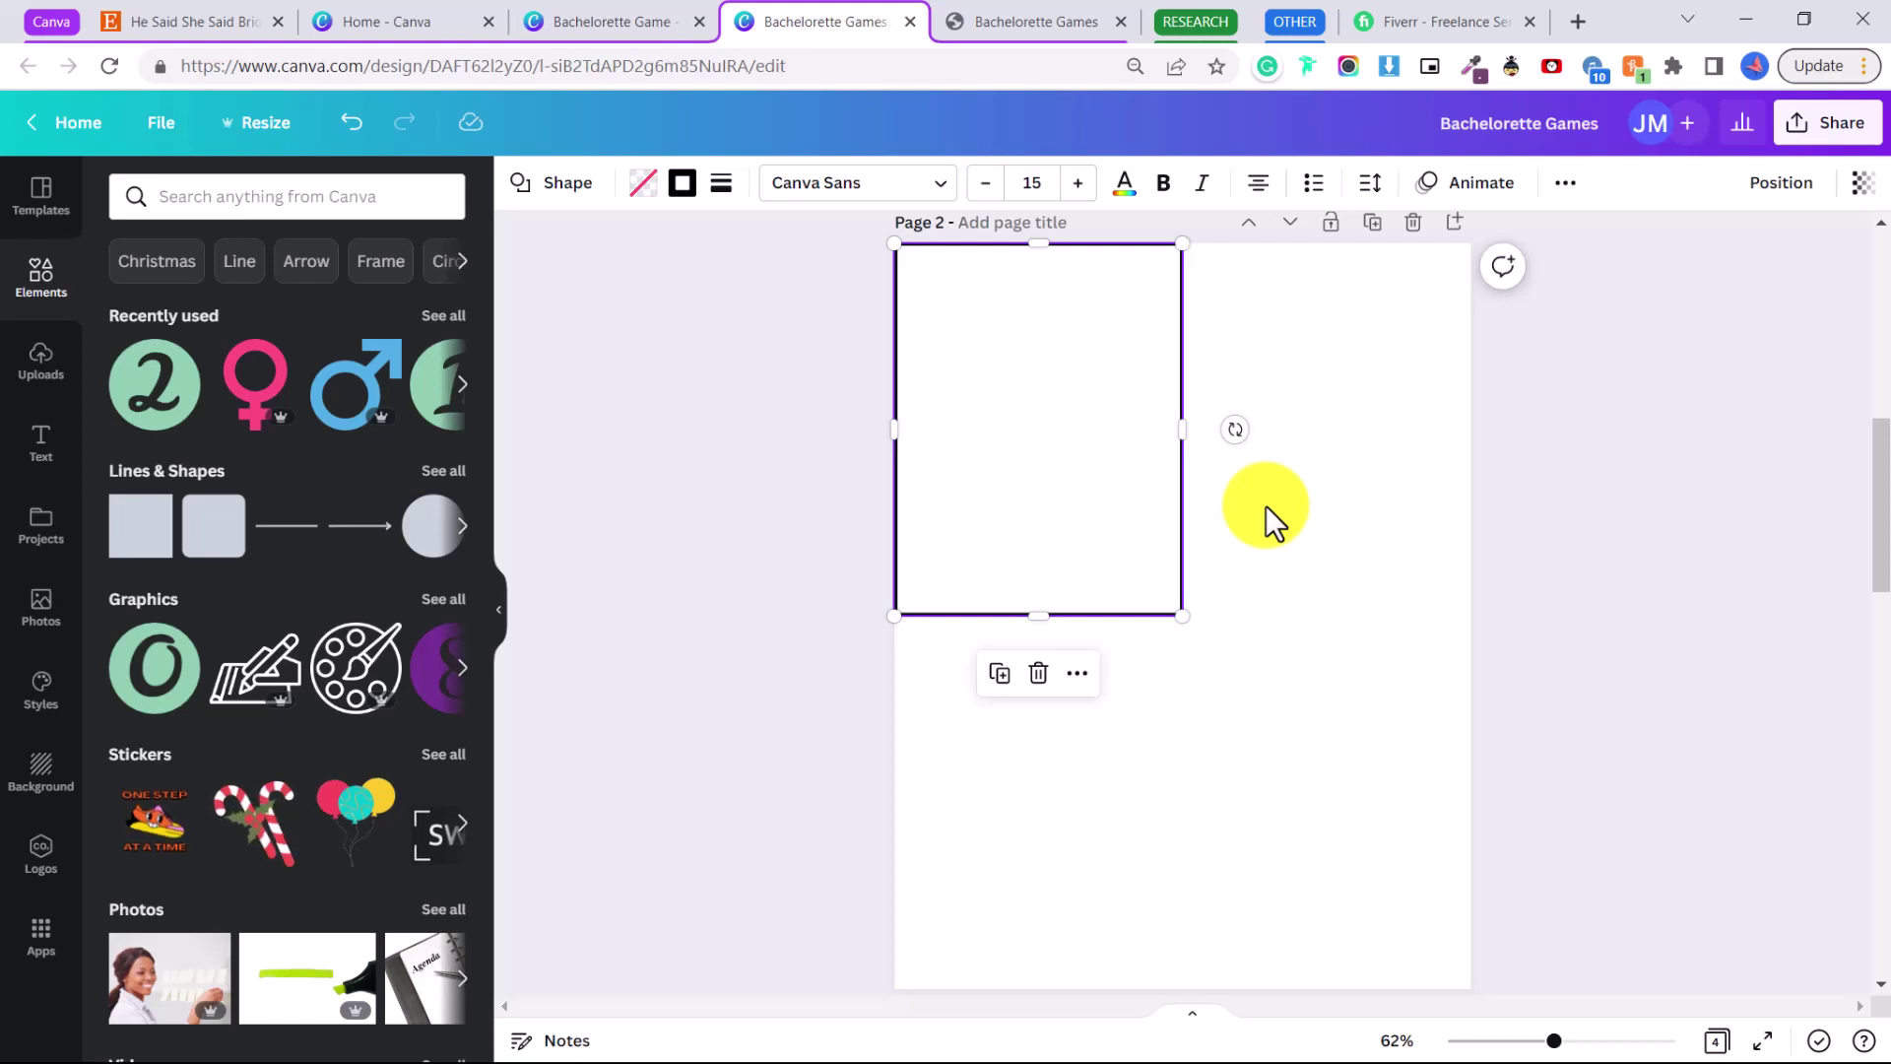
- Duplicate the outlined rectangle three times and place the copies in the other three quarters of page 2
key(ctrl+d)
drag(929, 447, 947, 769)
click(1187, 624)
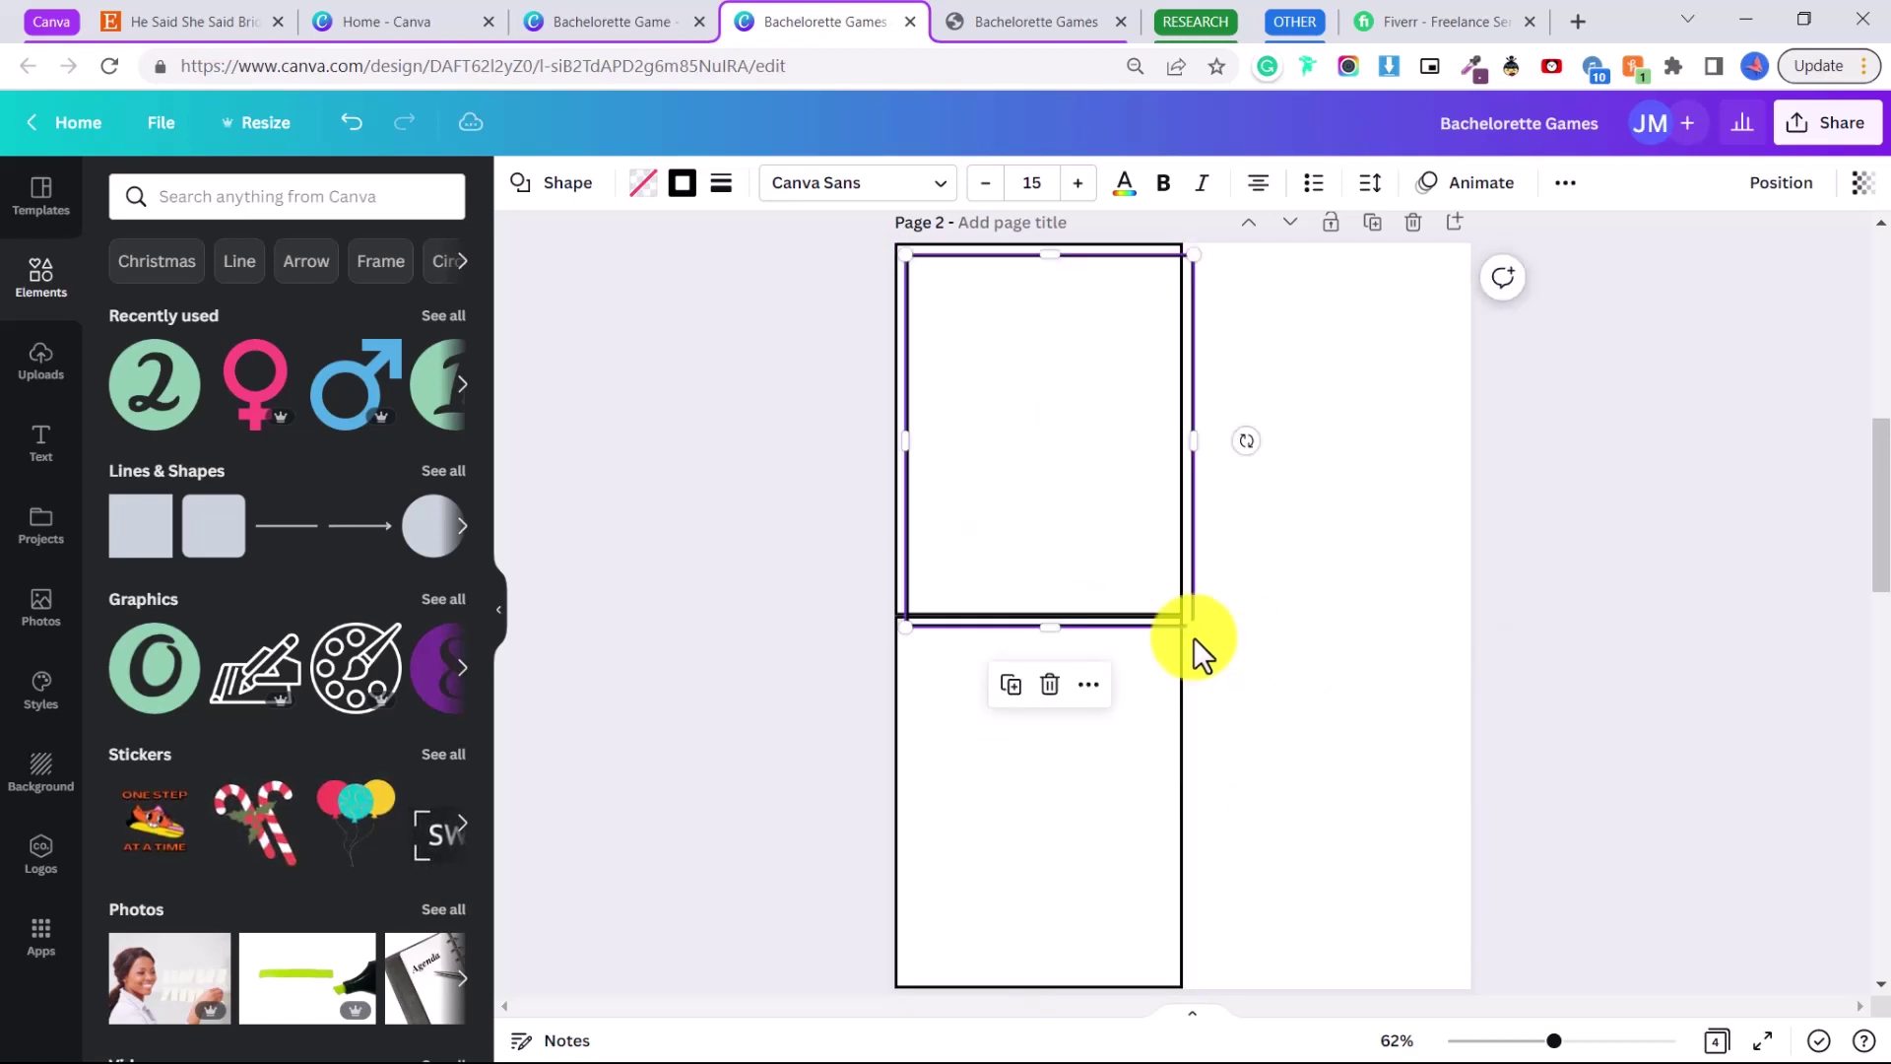
key(ctrl+d)
drag(1190, 616, 1334, 529)
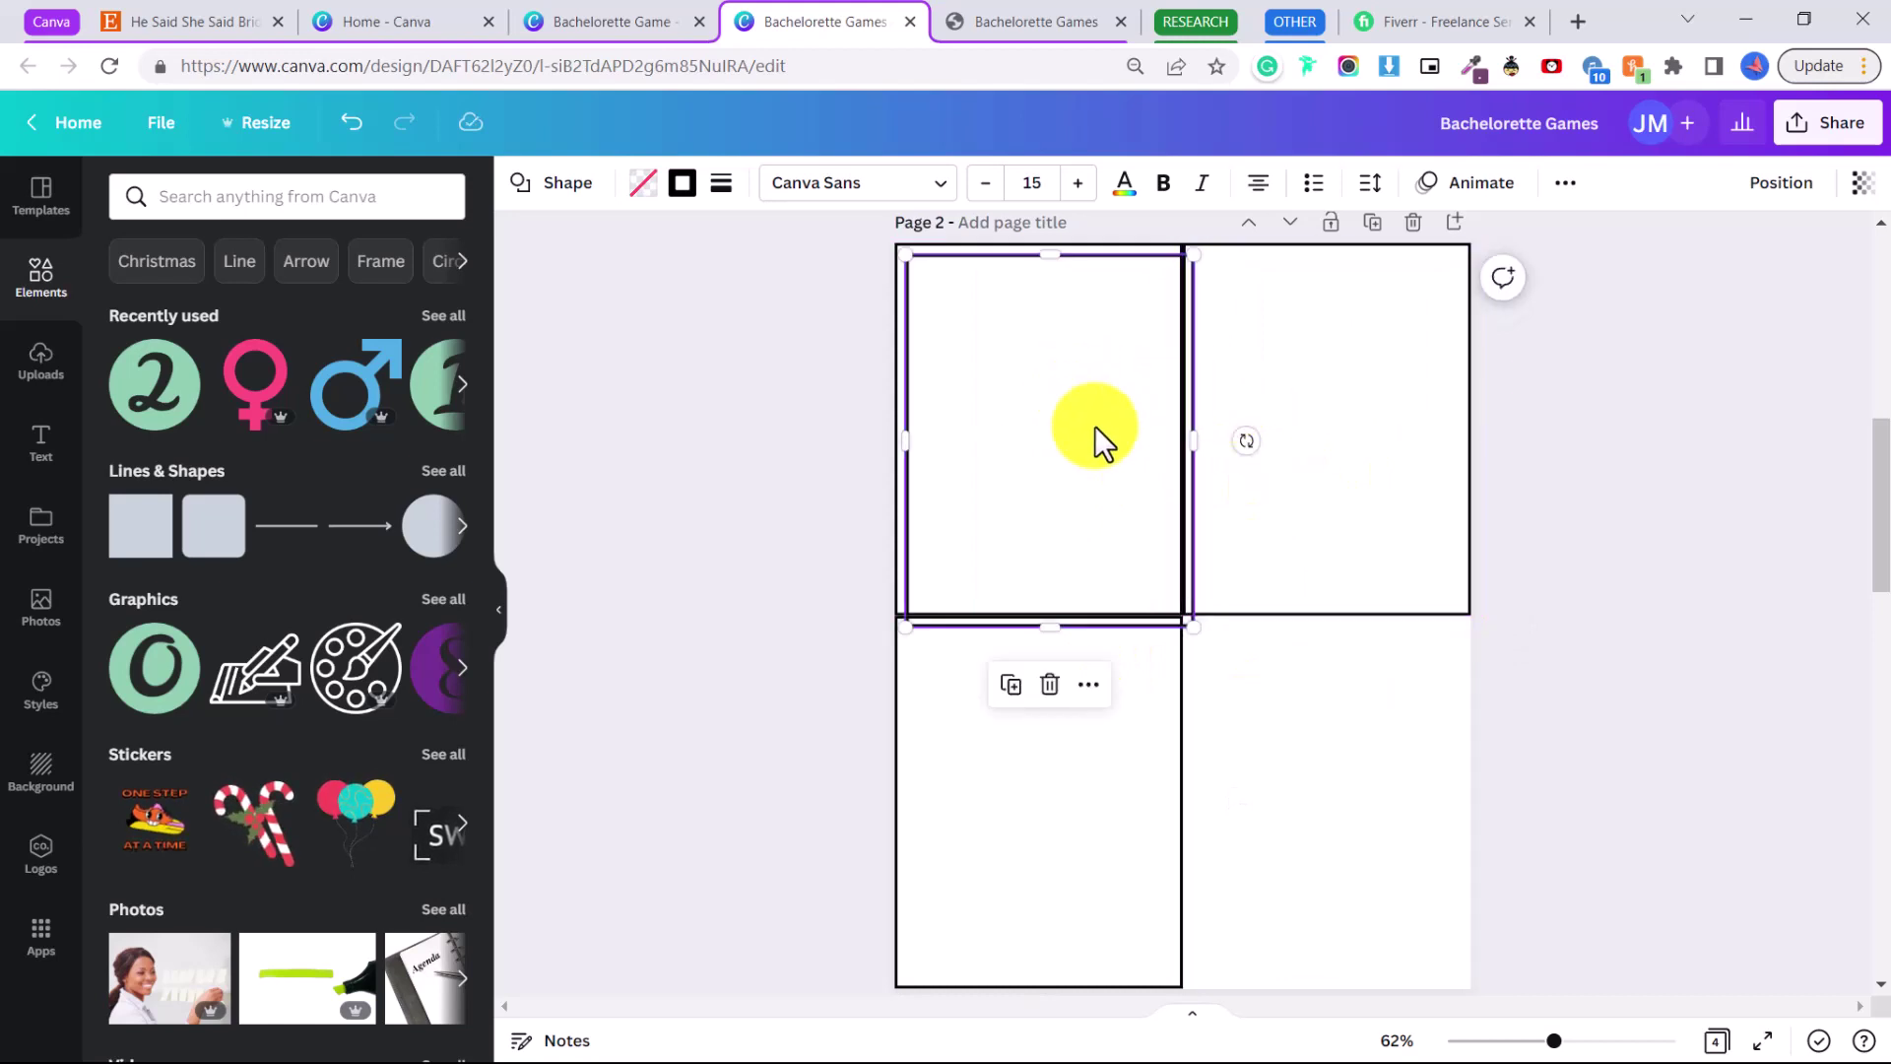
drag(1095, 426, 1346, 747)
click(1473, 637)
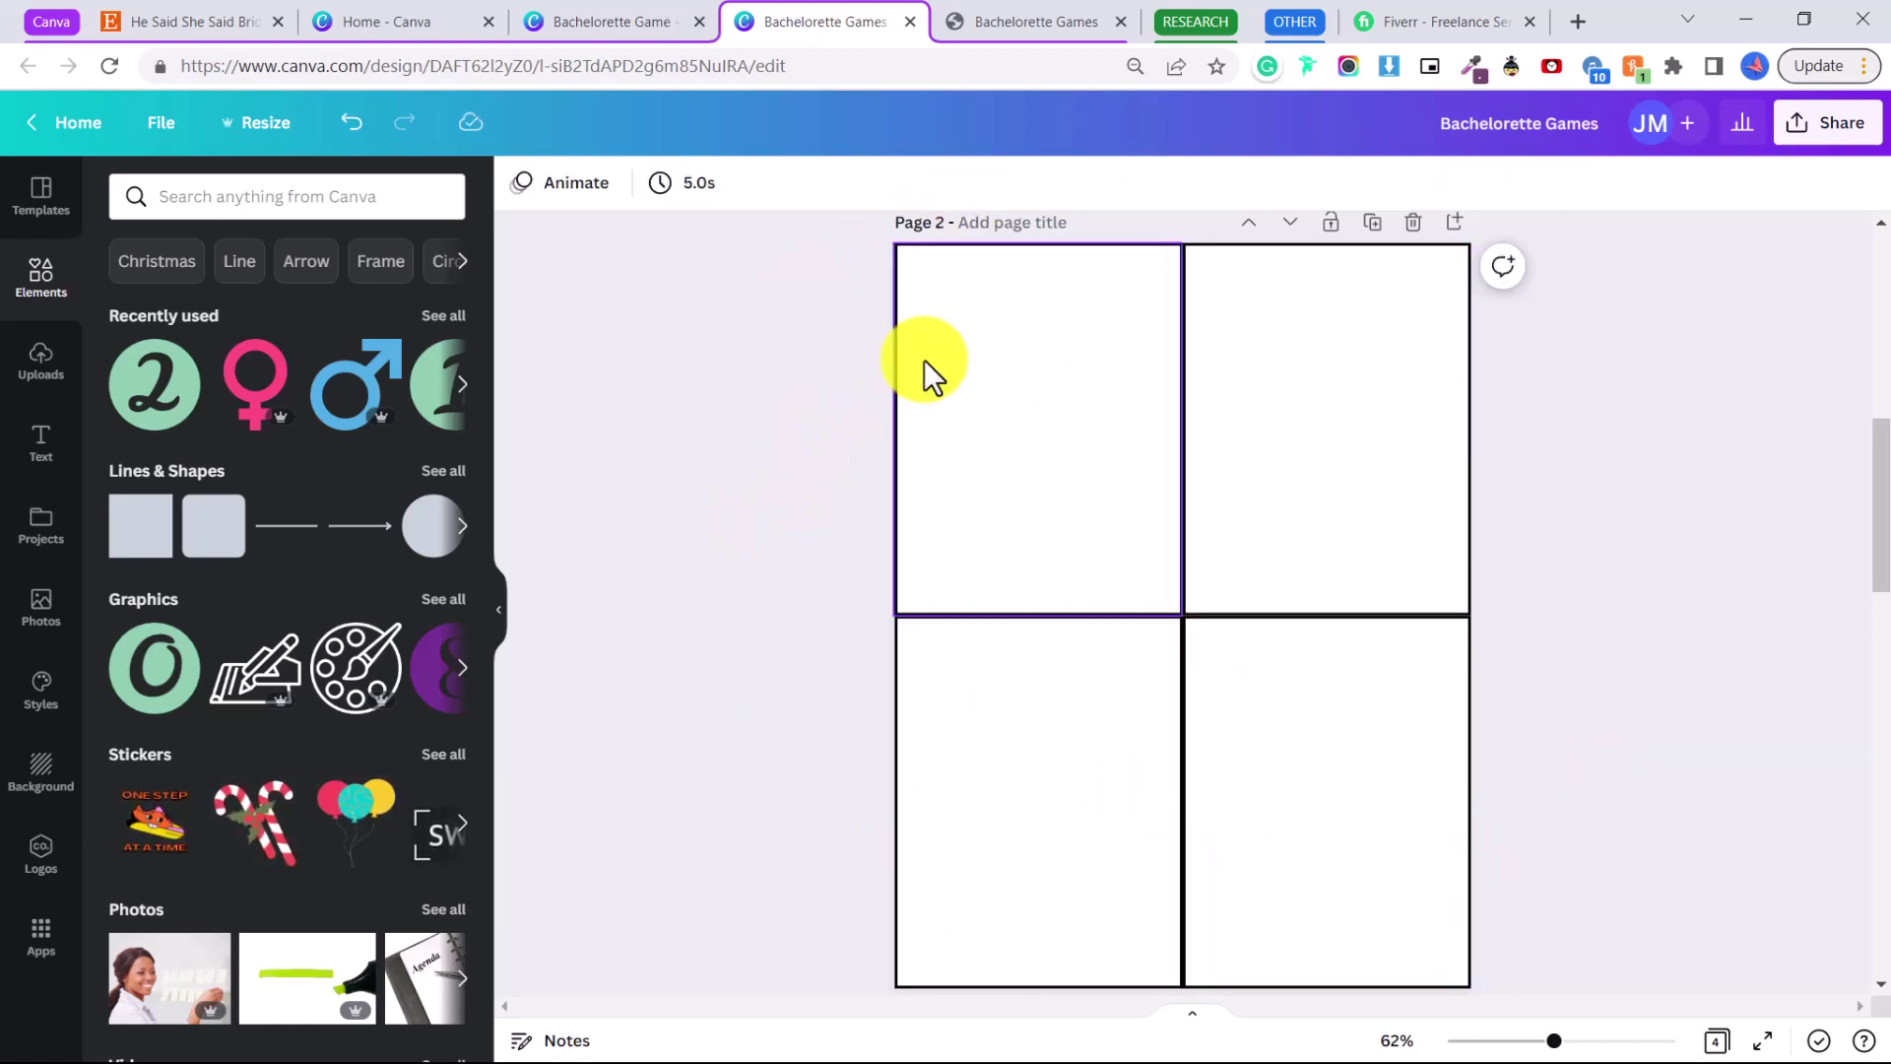
scroll(1883, 414, up, 5)
scroll(1884, 414, up, 3)
scroll(1288, 739, down, 2)
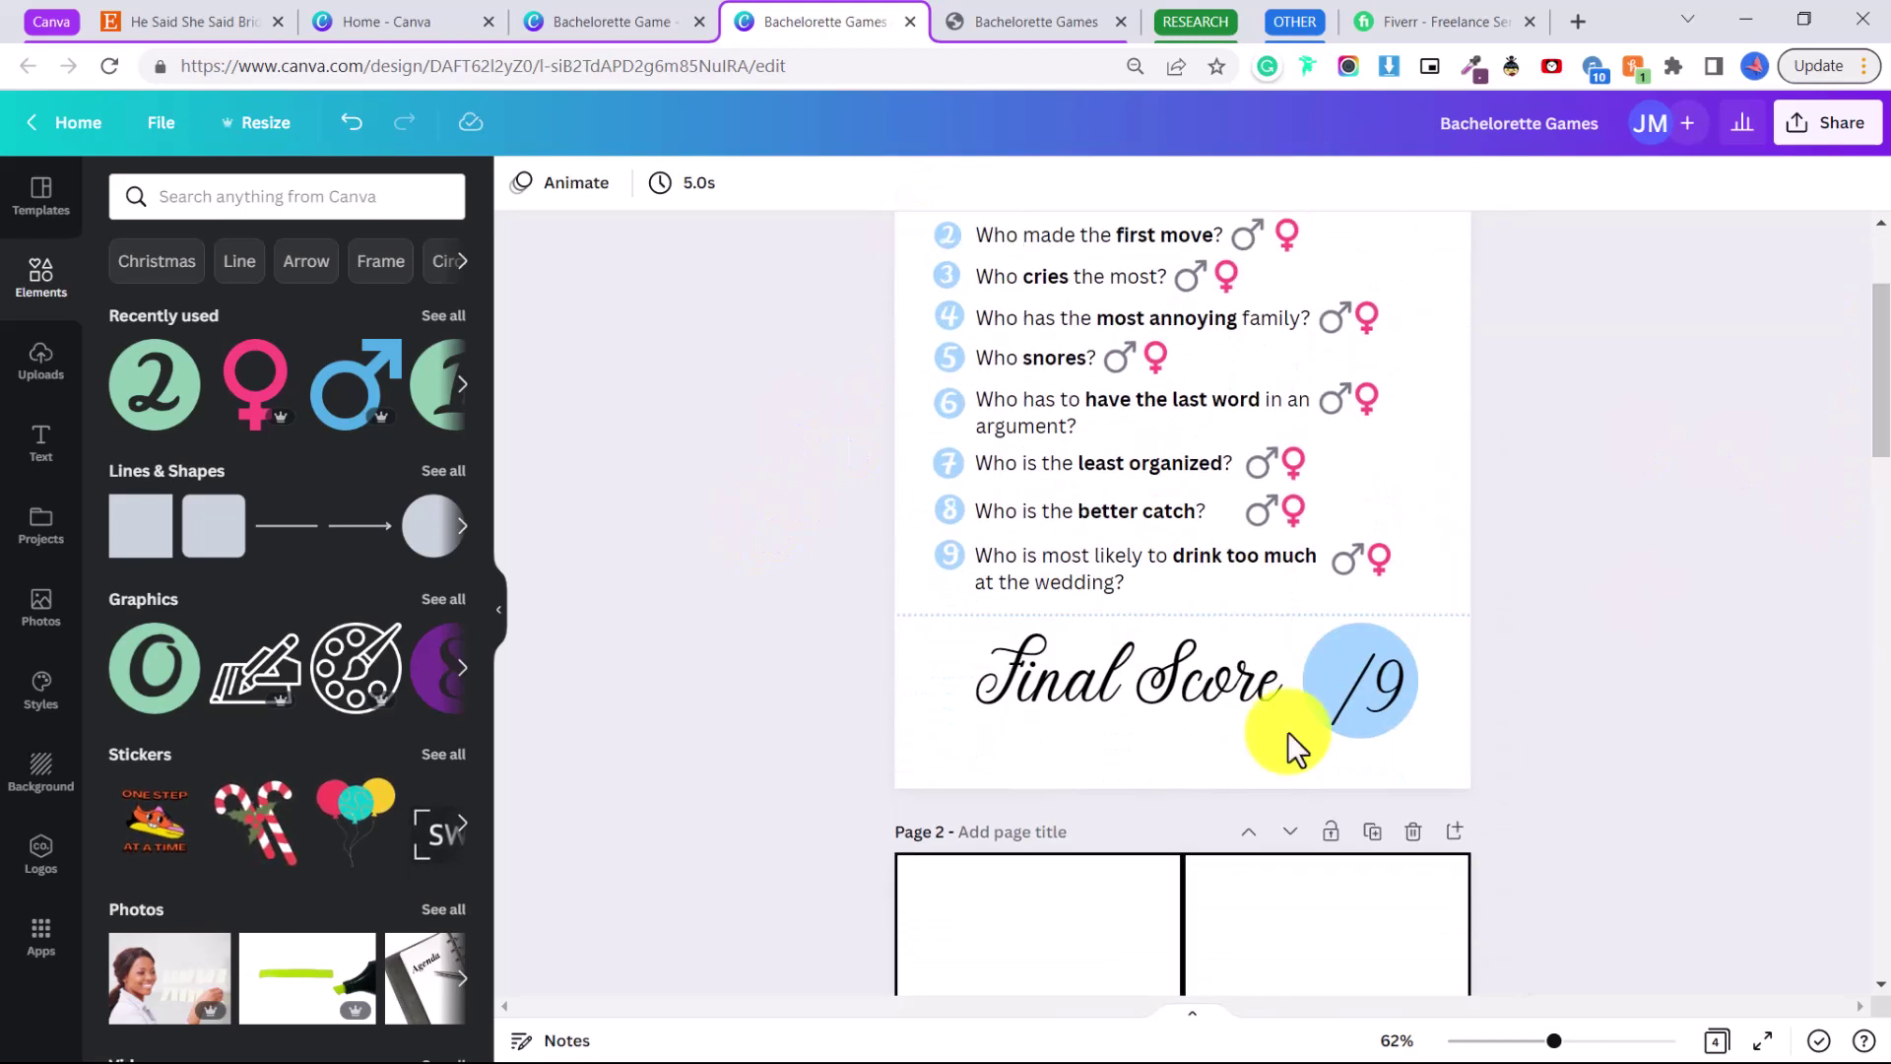
scroll(1883, 445, up, 3)
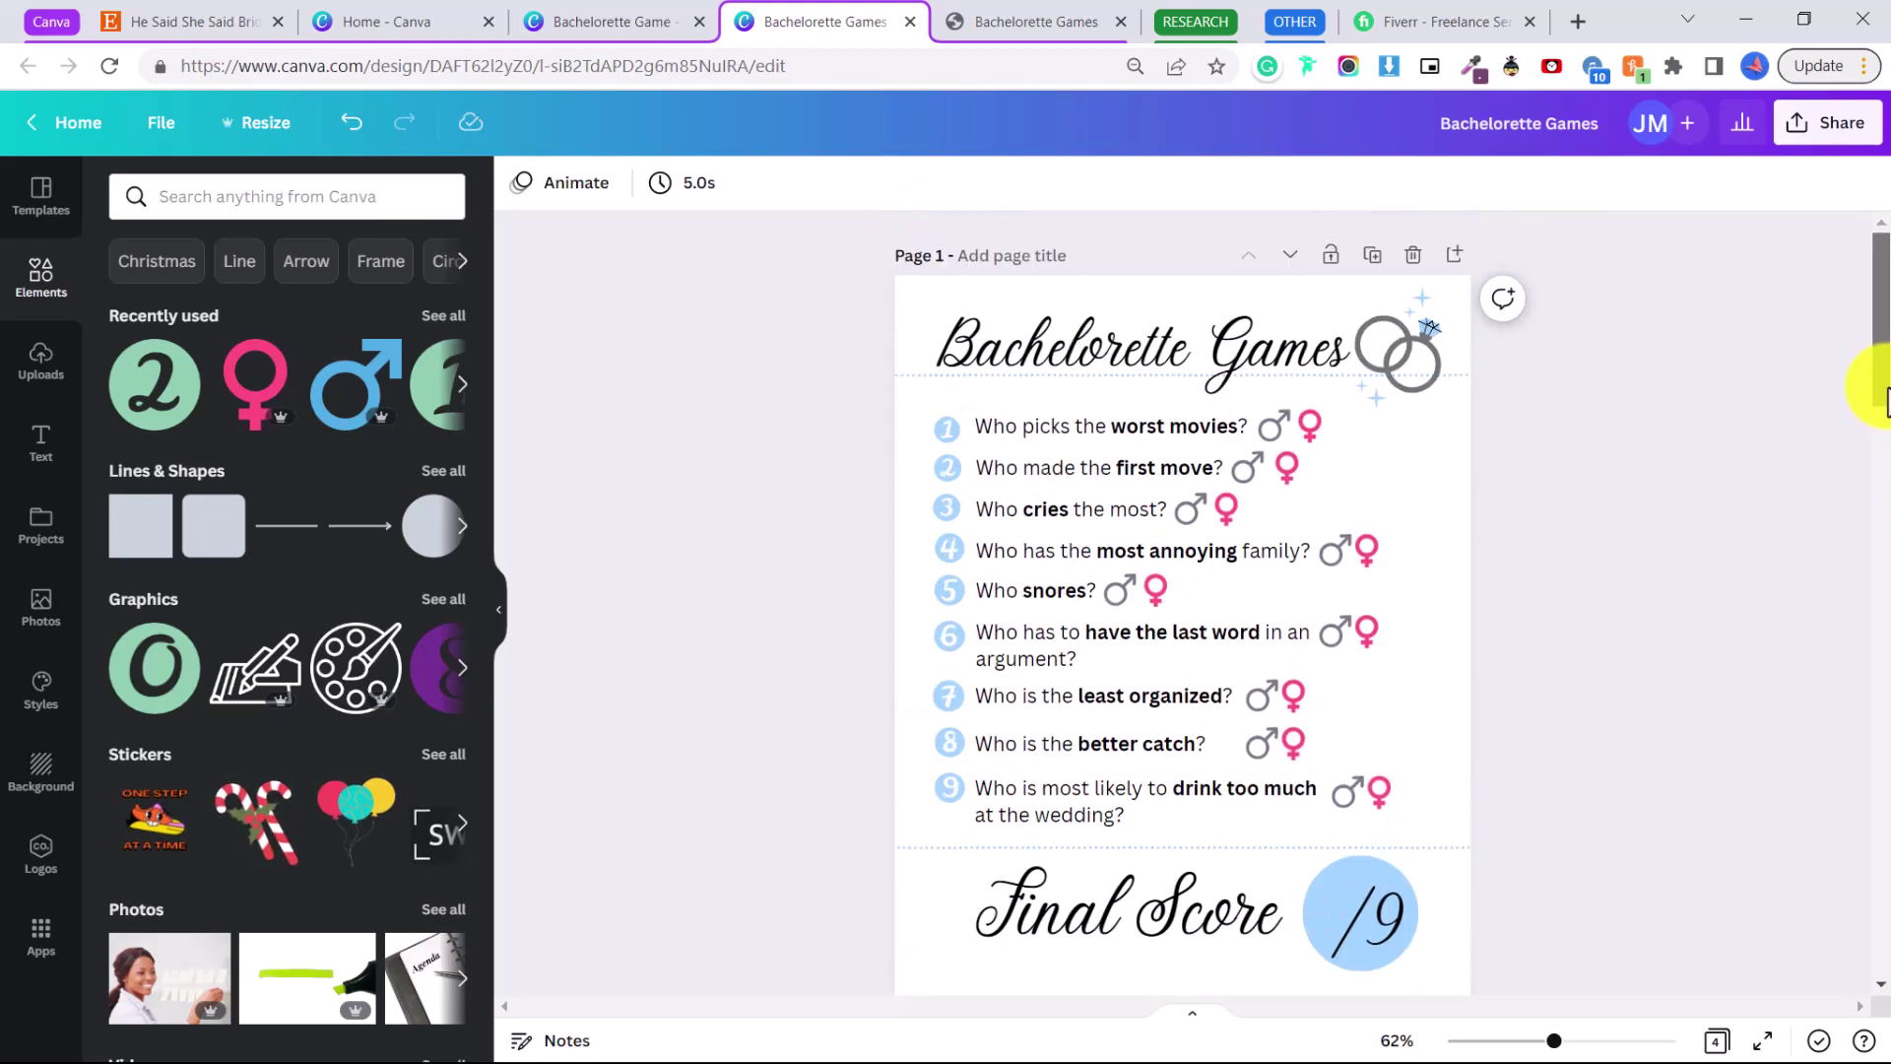
- Group all elements of the Bachelorette Games sheet on page 1 and undo the accidental shift of the group
scroll(1866, 394, down, 1)
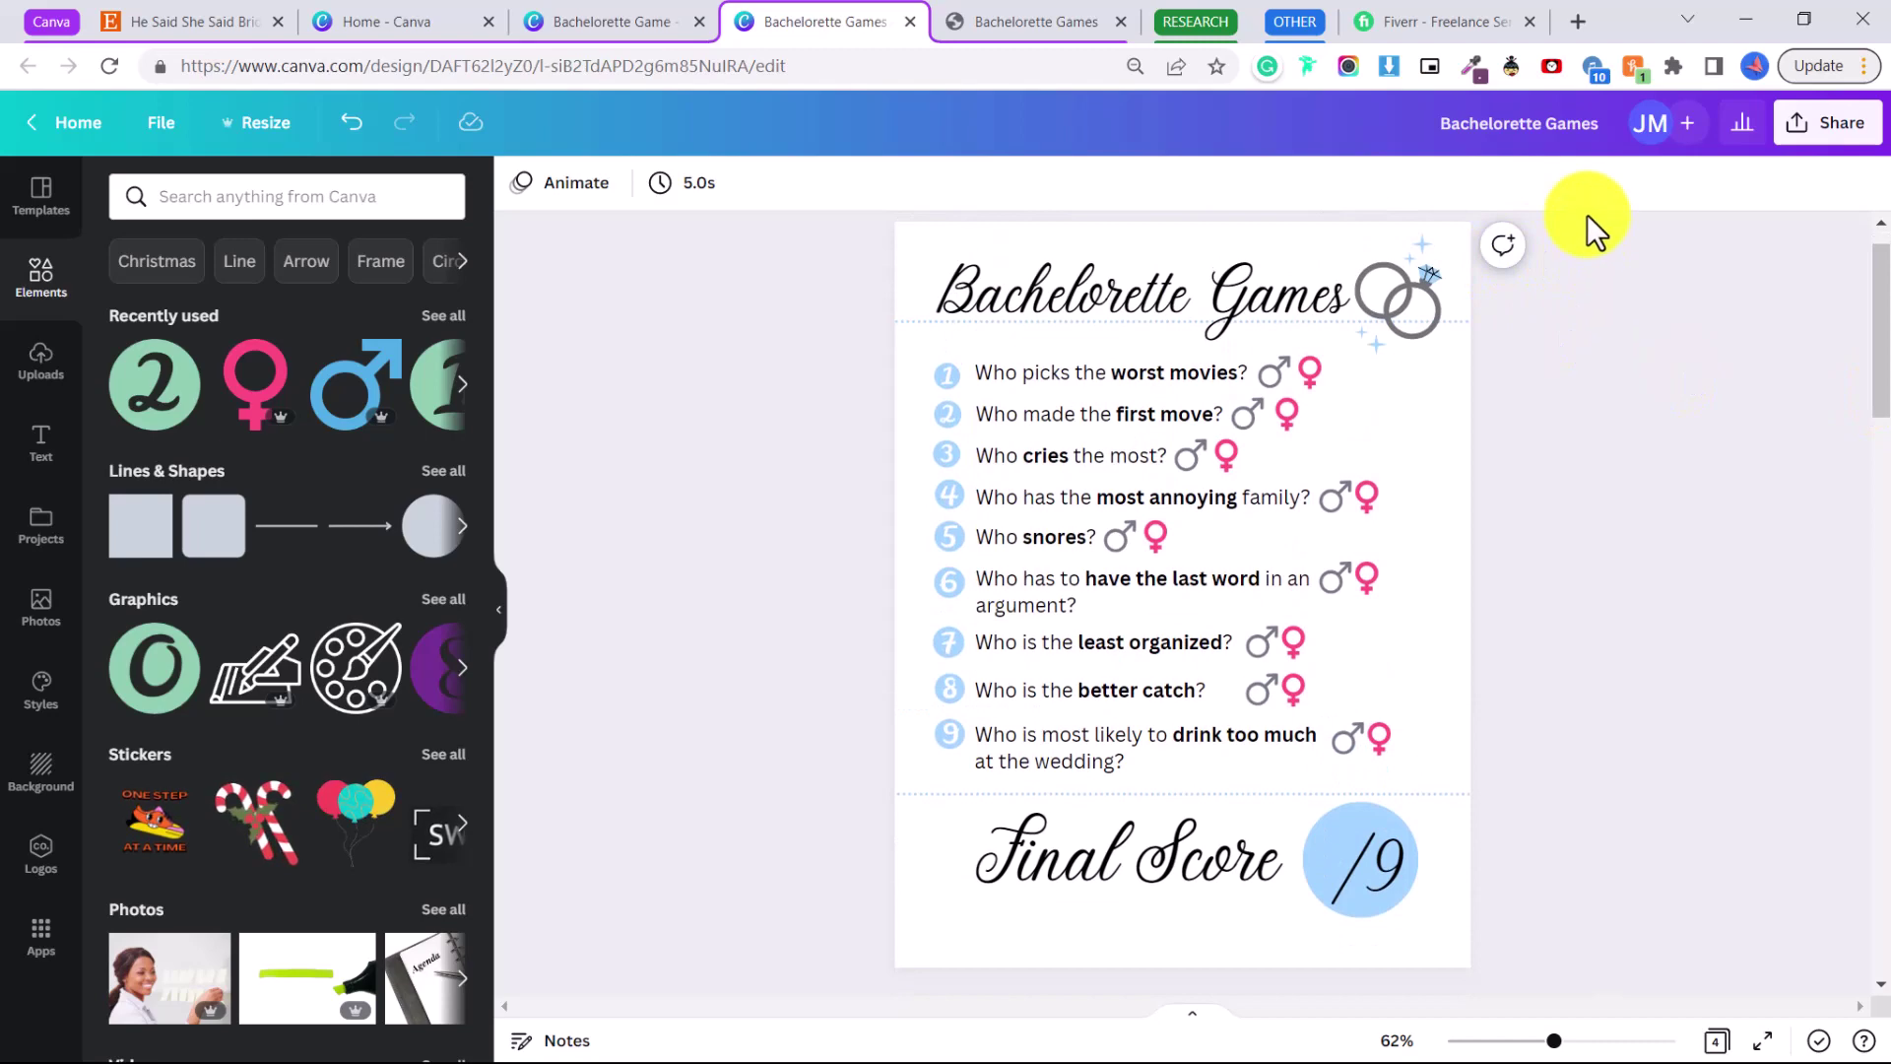
drag(1586, 215, 833, 967)
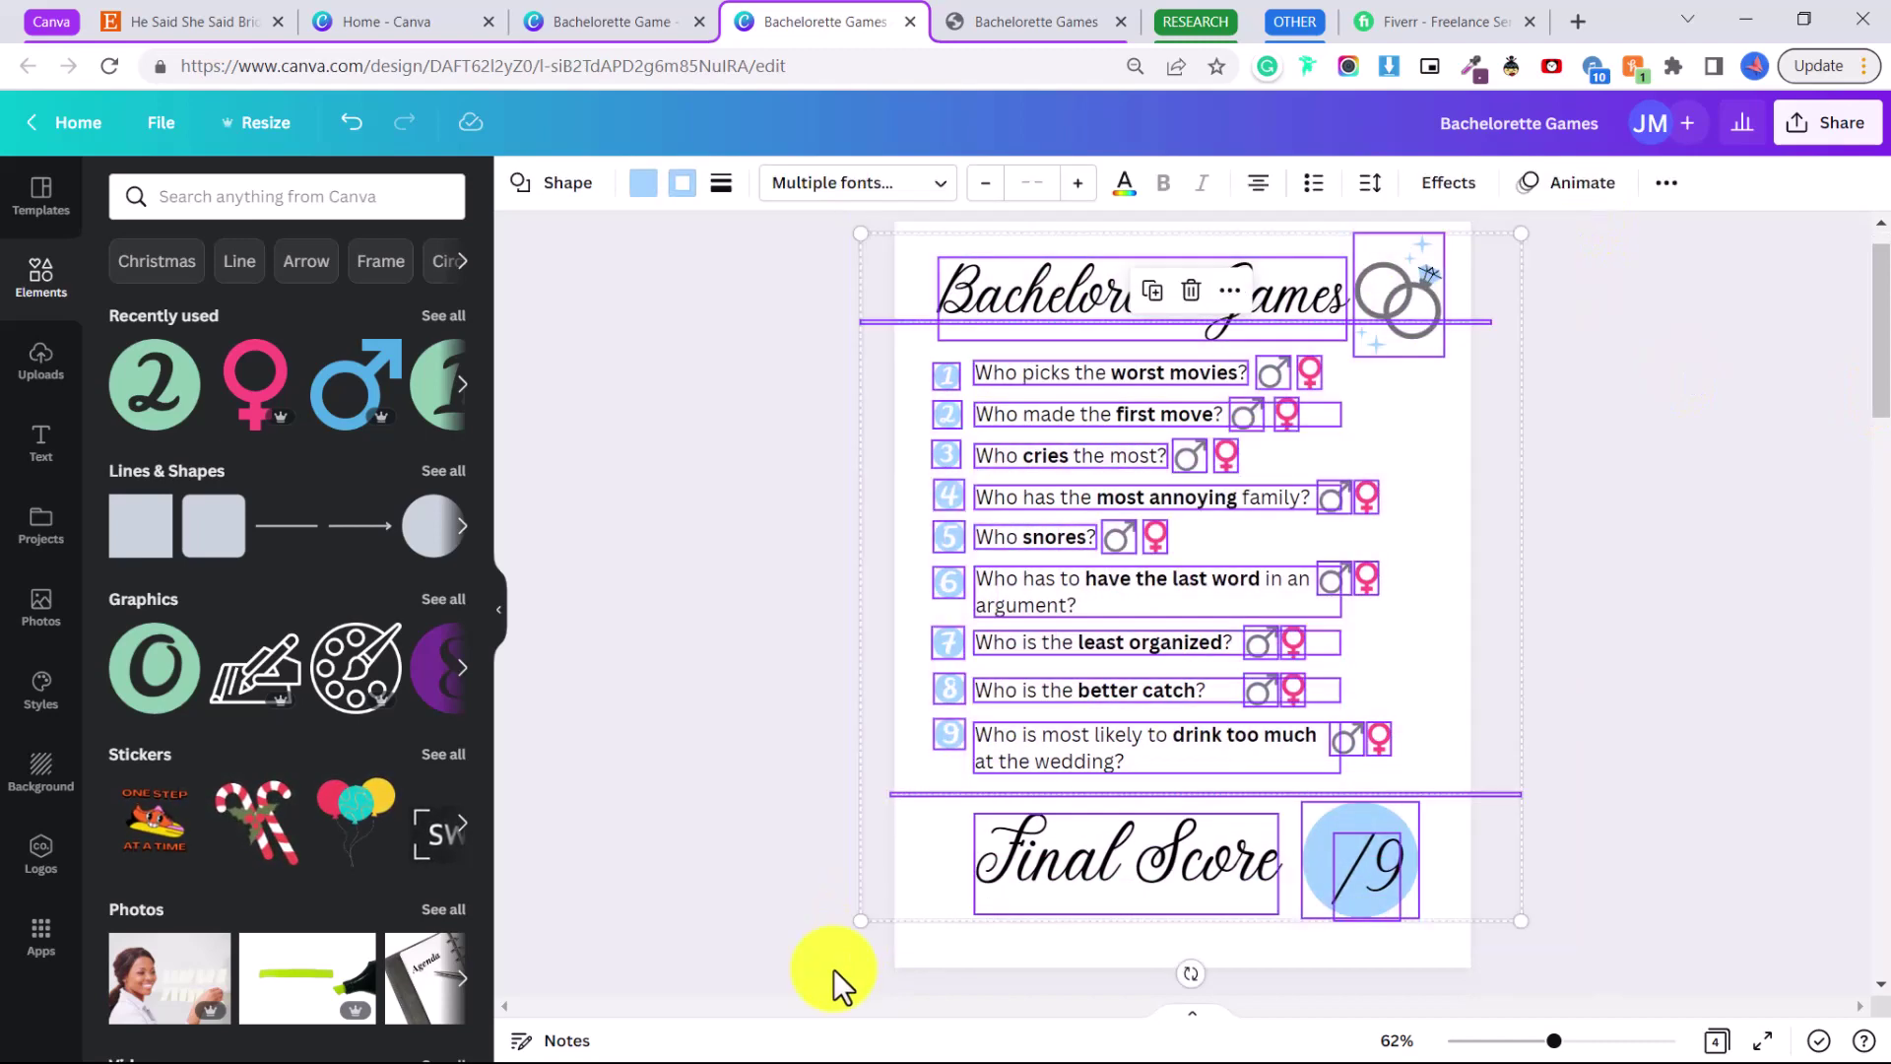
right_click(1083, 280)
click(1113, 508)
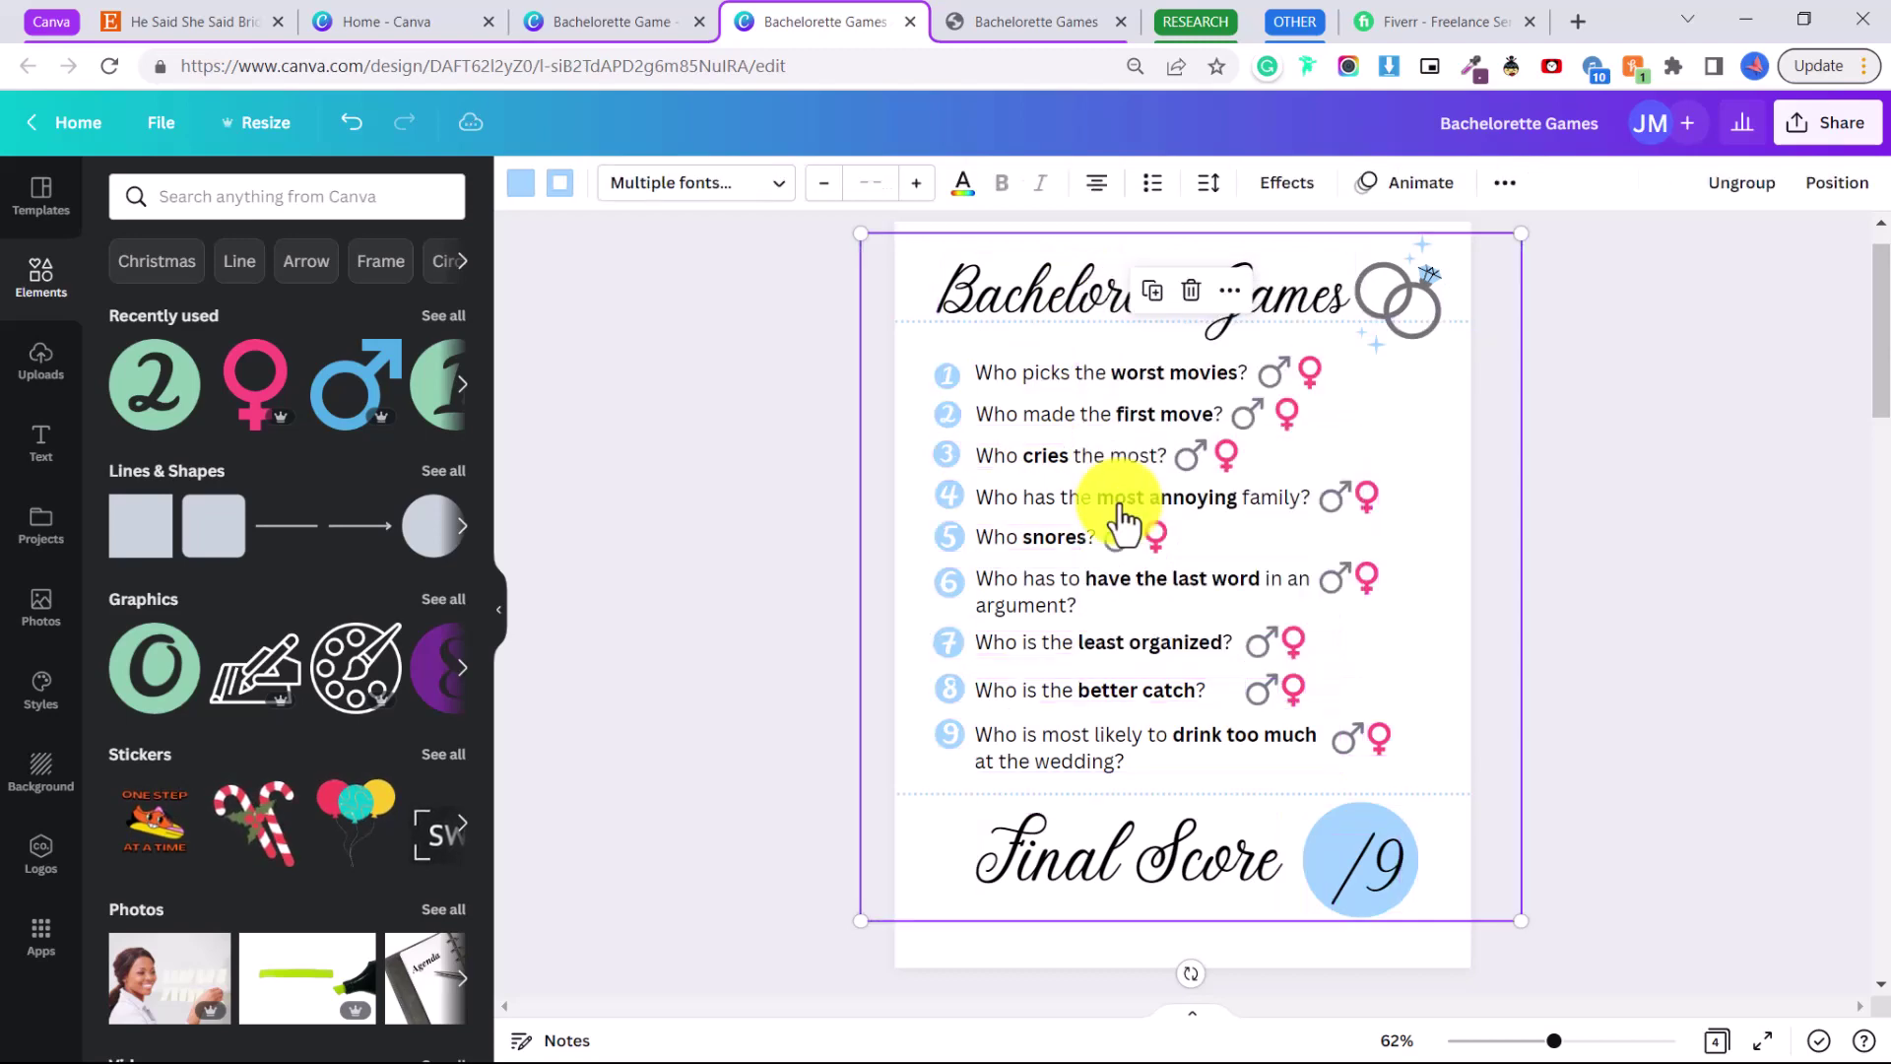
click(1113, 286)
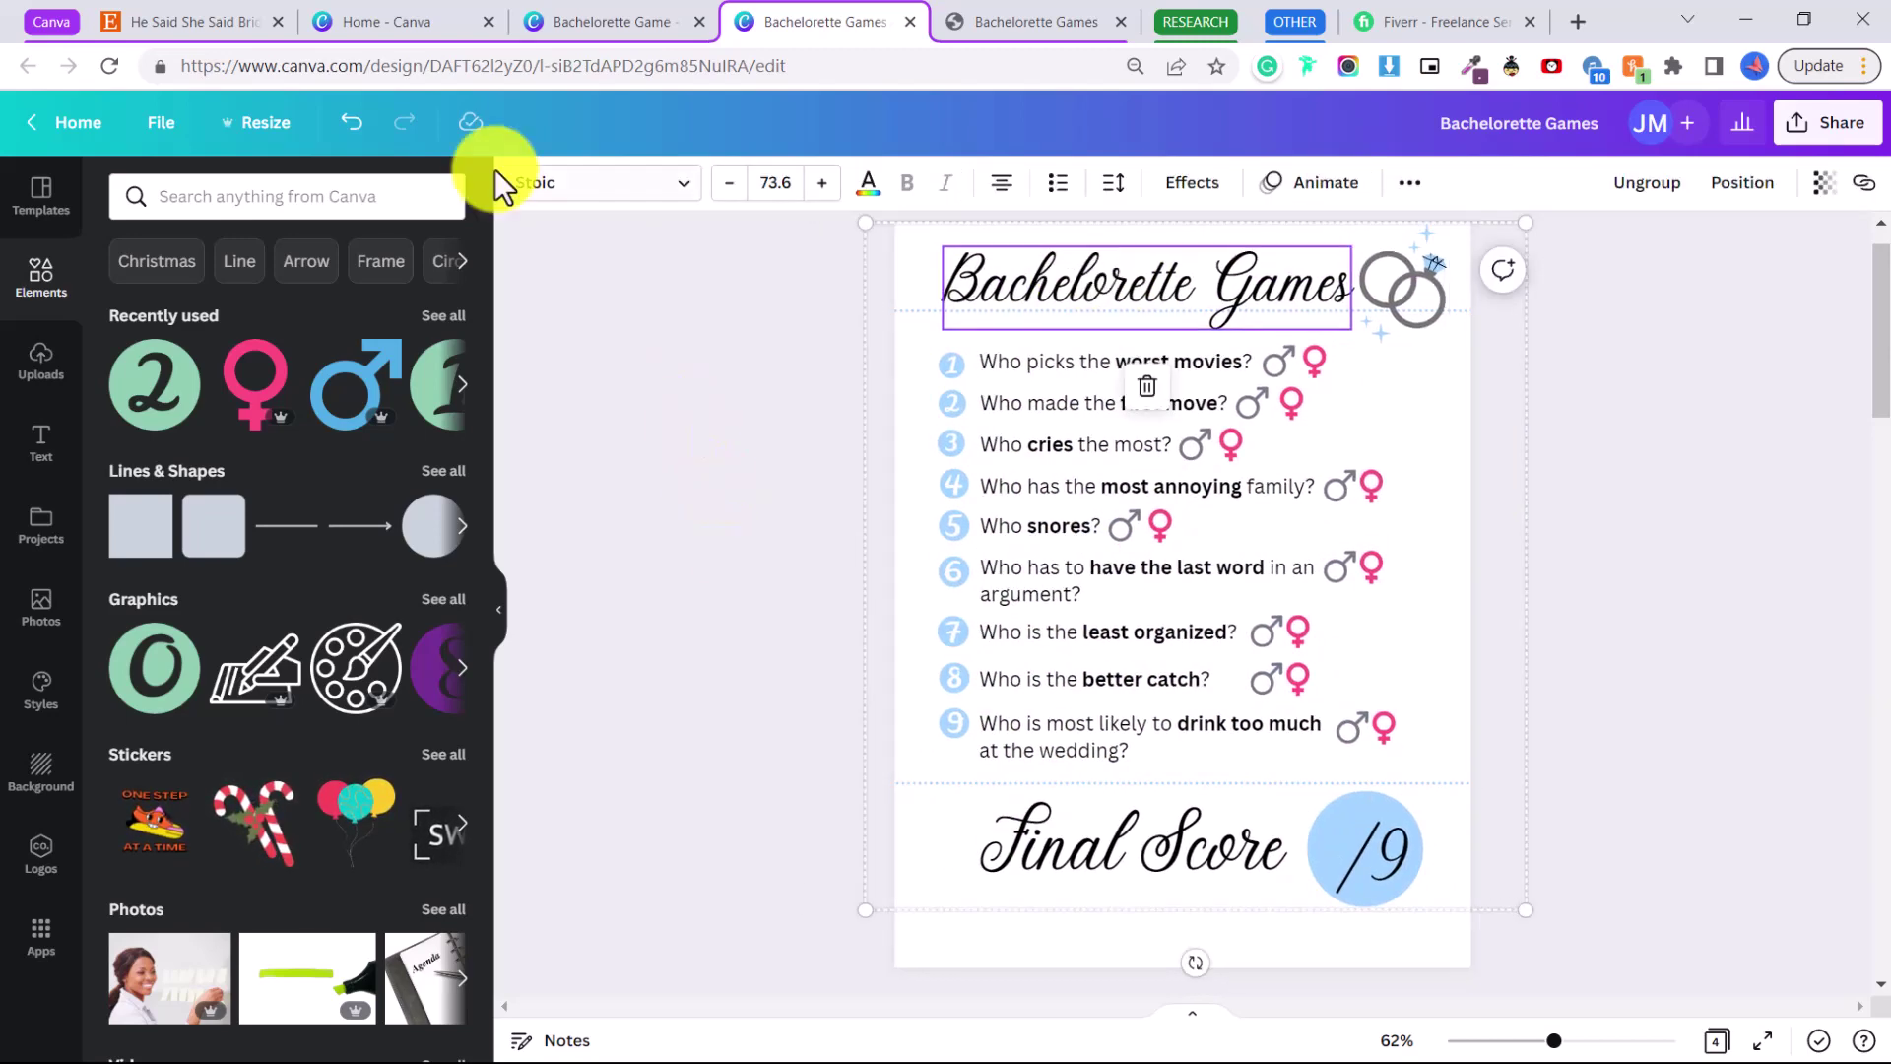
click(361, 122)
- Copy the grouped game from page 1 and paste it onto page 2 over the four outlined rectangles
scroll(1093, 493, down, 5)
scroll(1094, 394, up, 3)
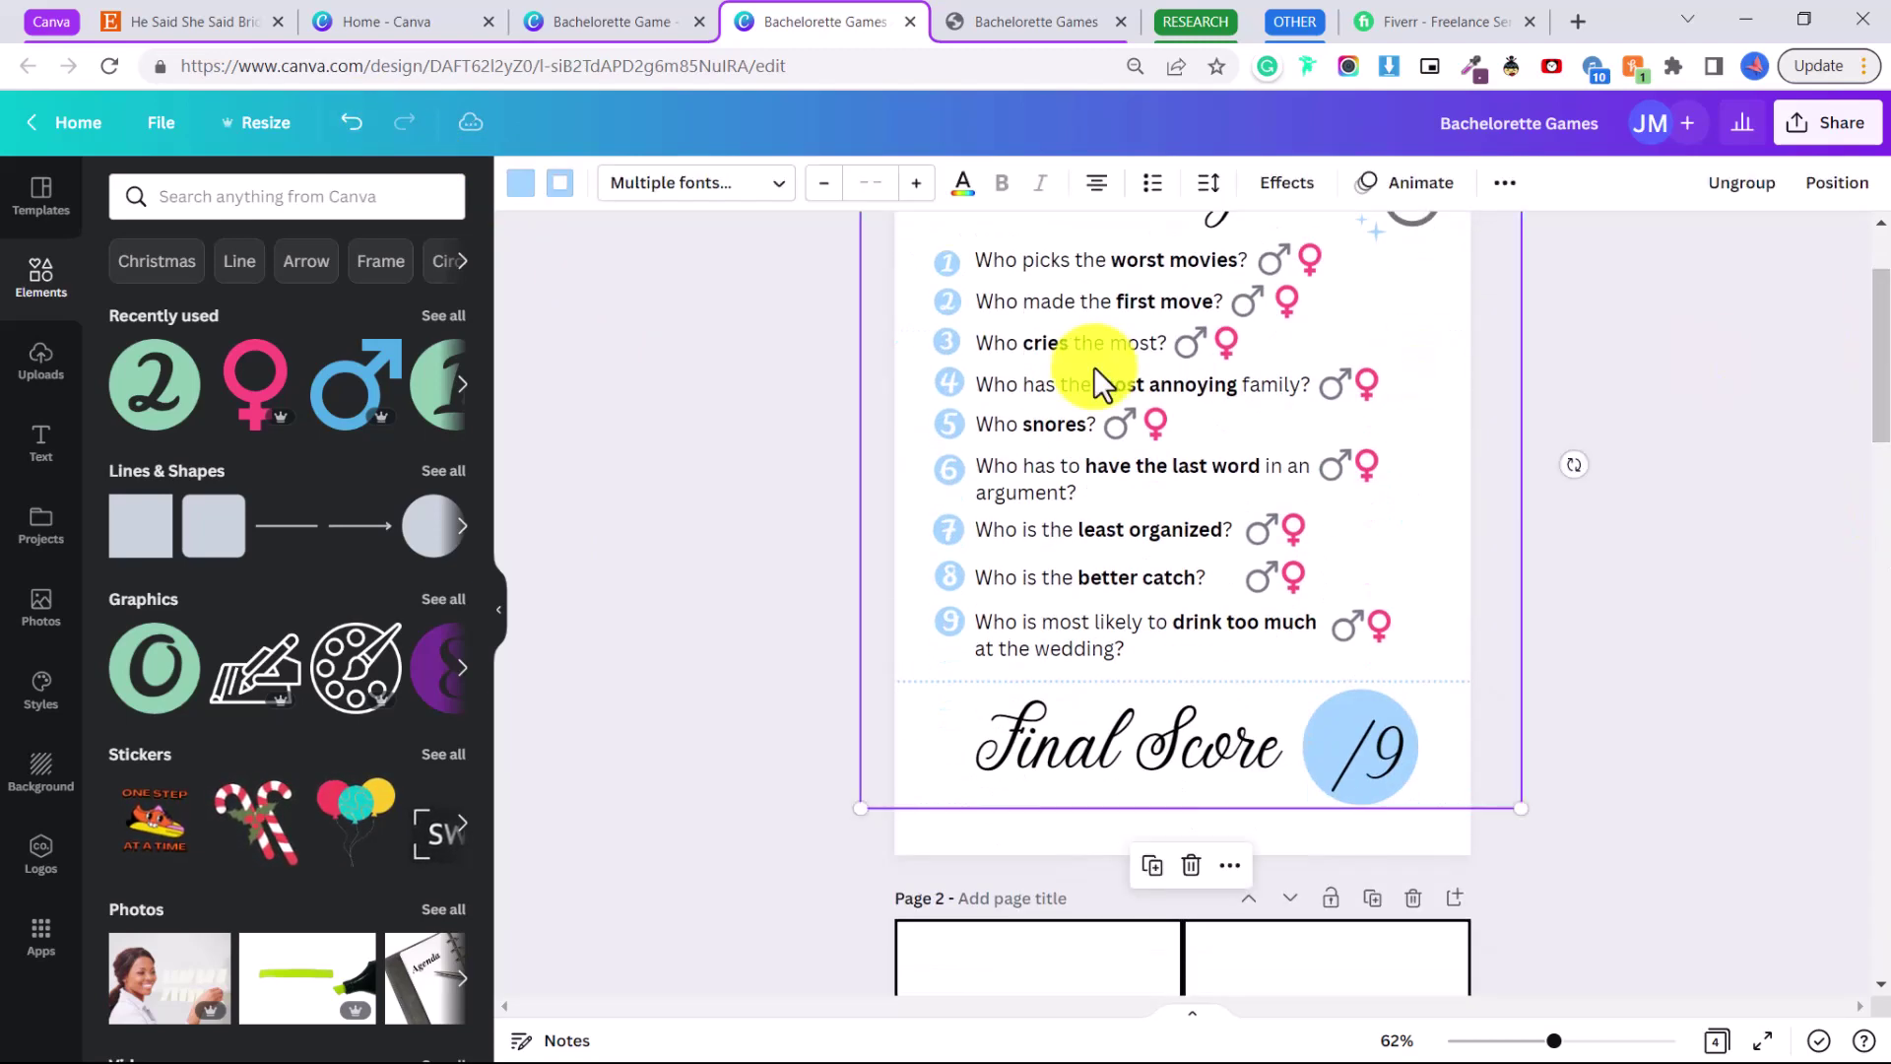
scroll(1094, 367, up, 2)
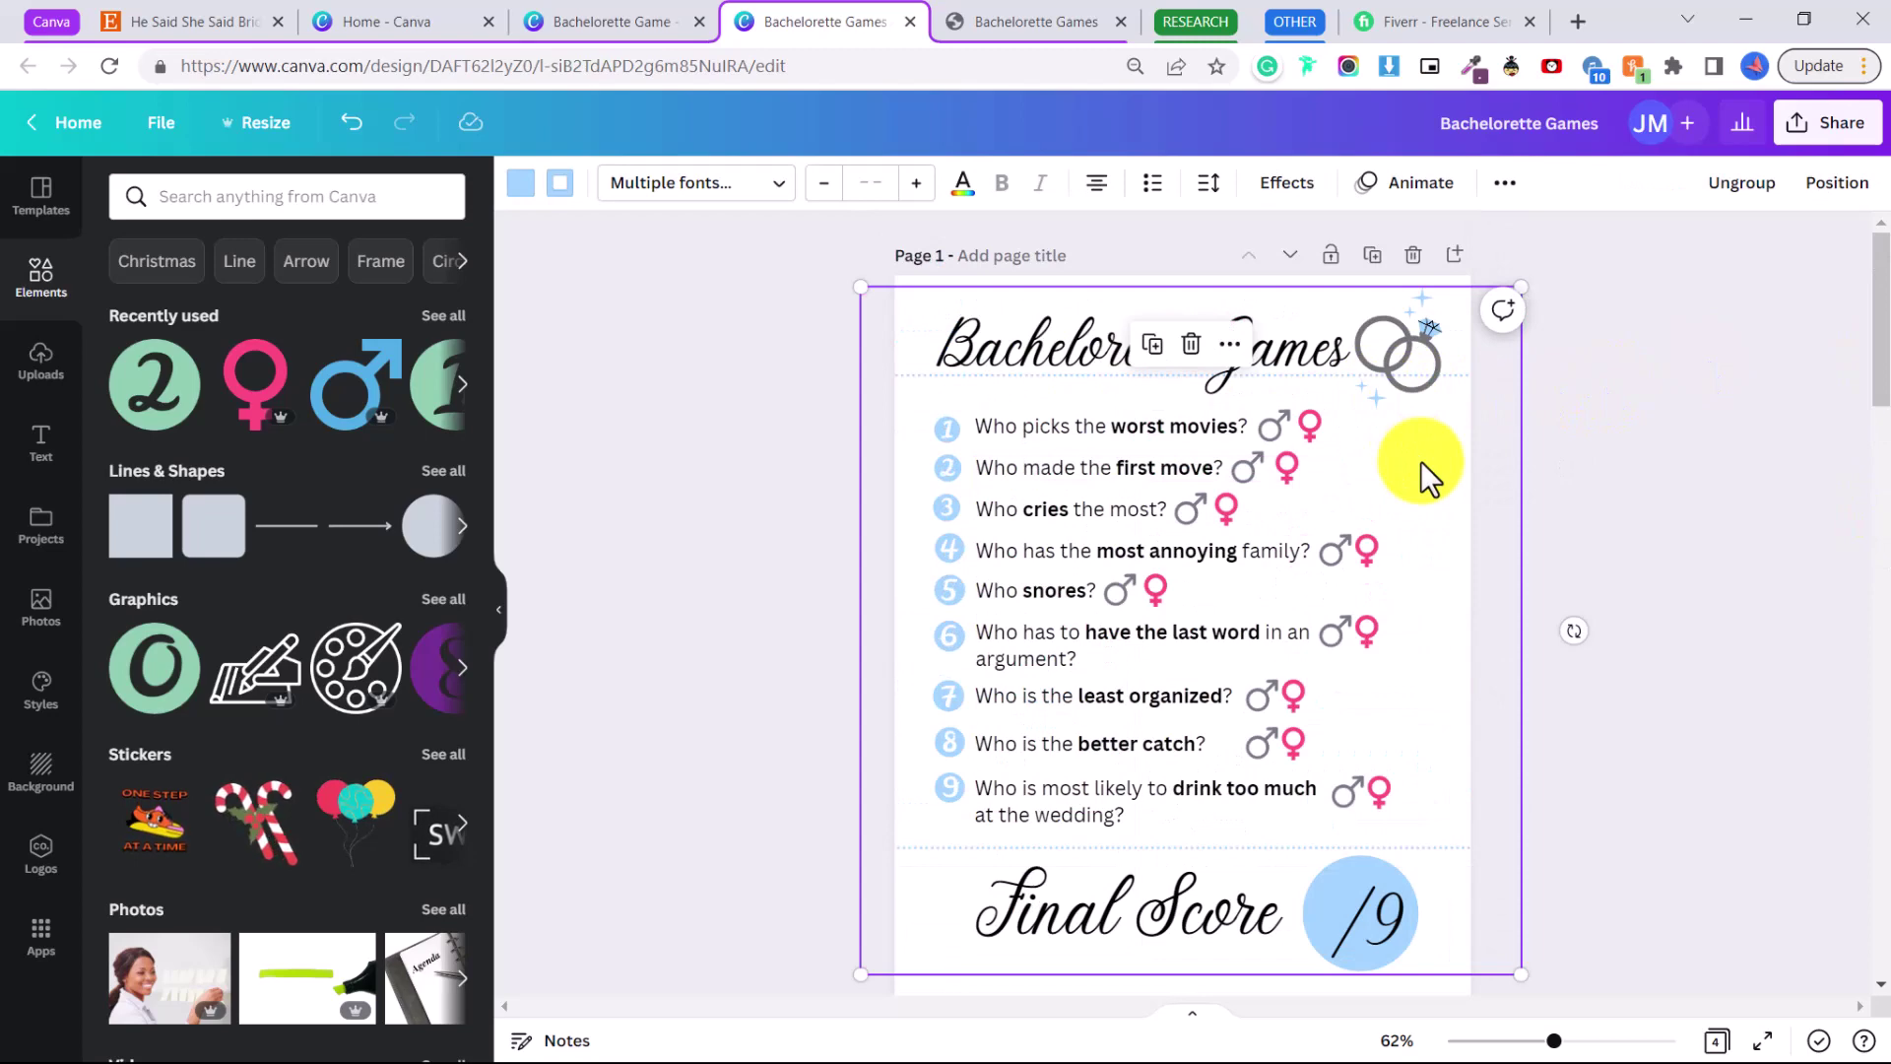
drag(1884, 347, 1876, 486)
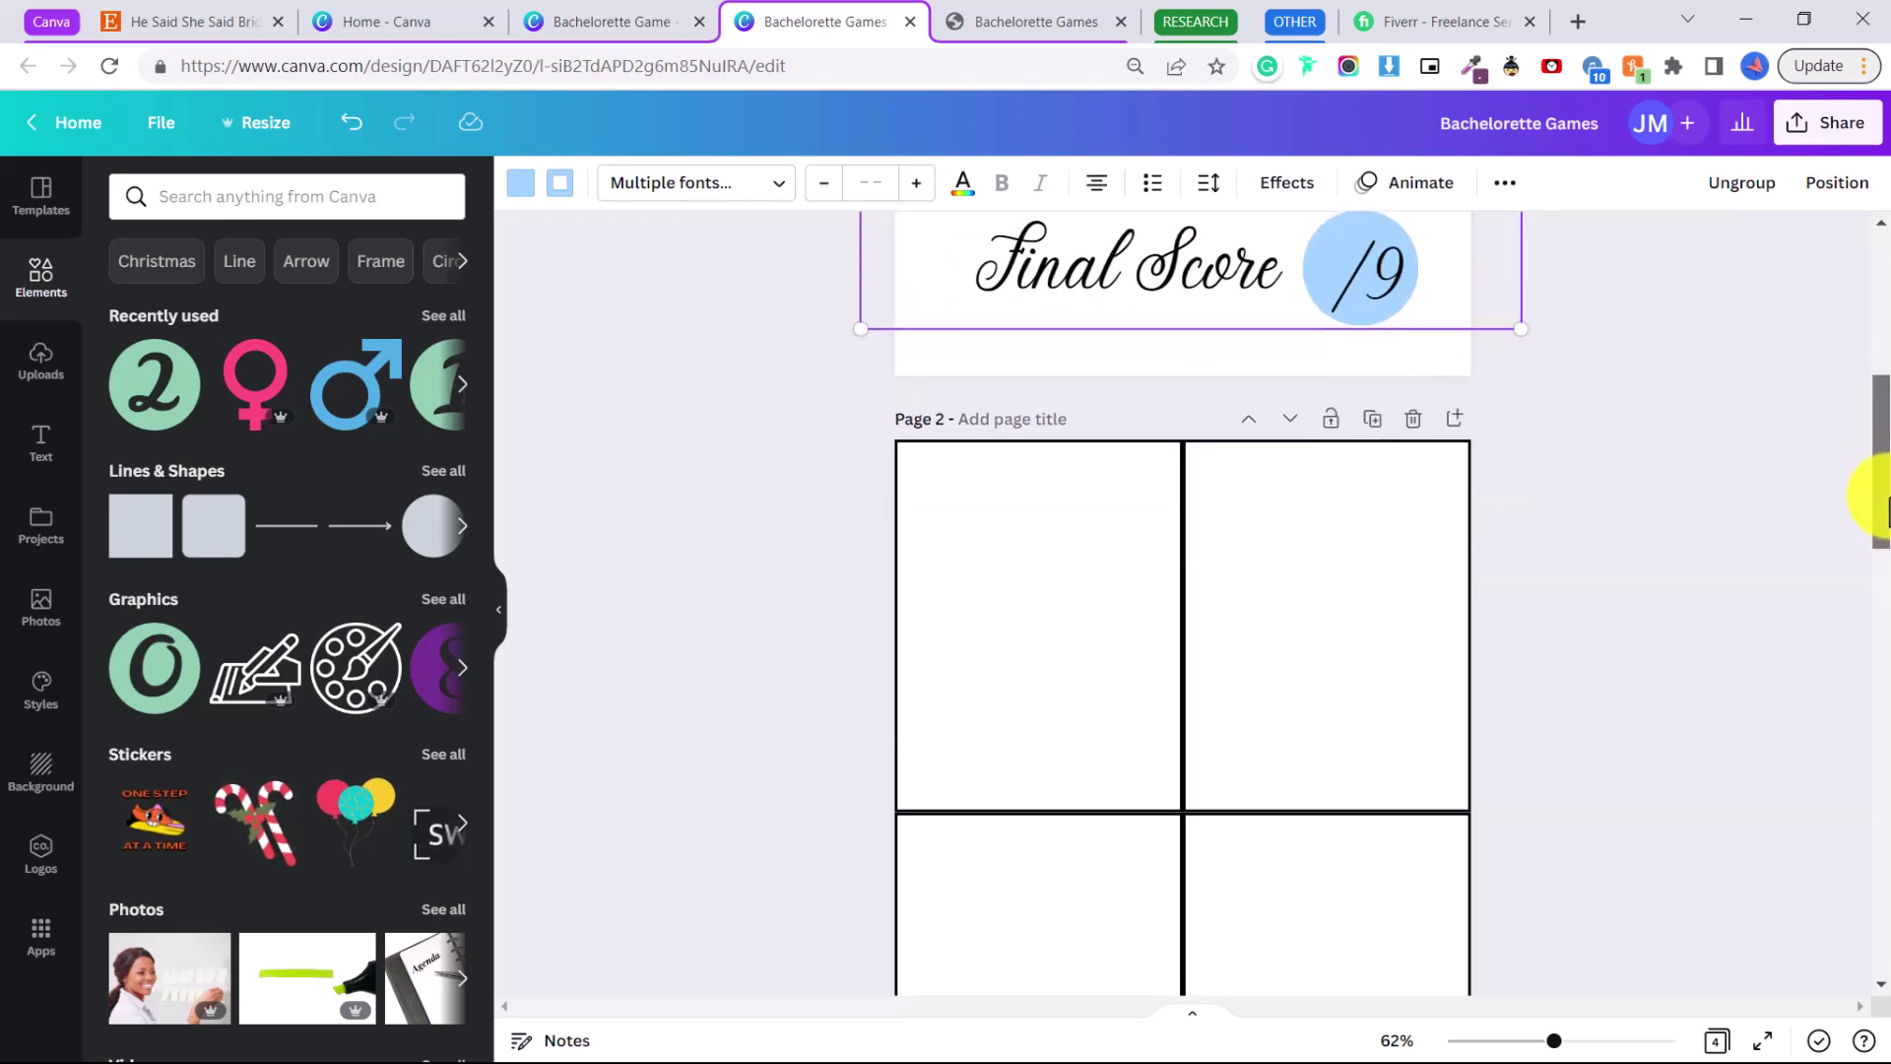
click(1127, 465)
key(ctrl+v)
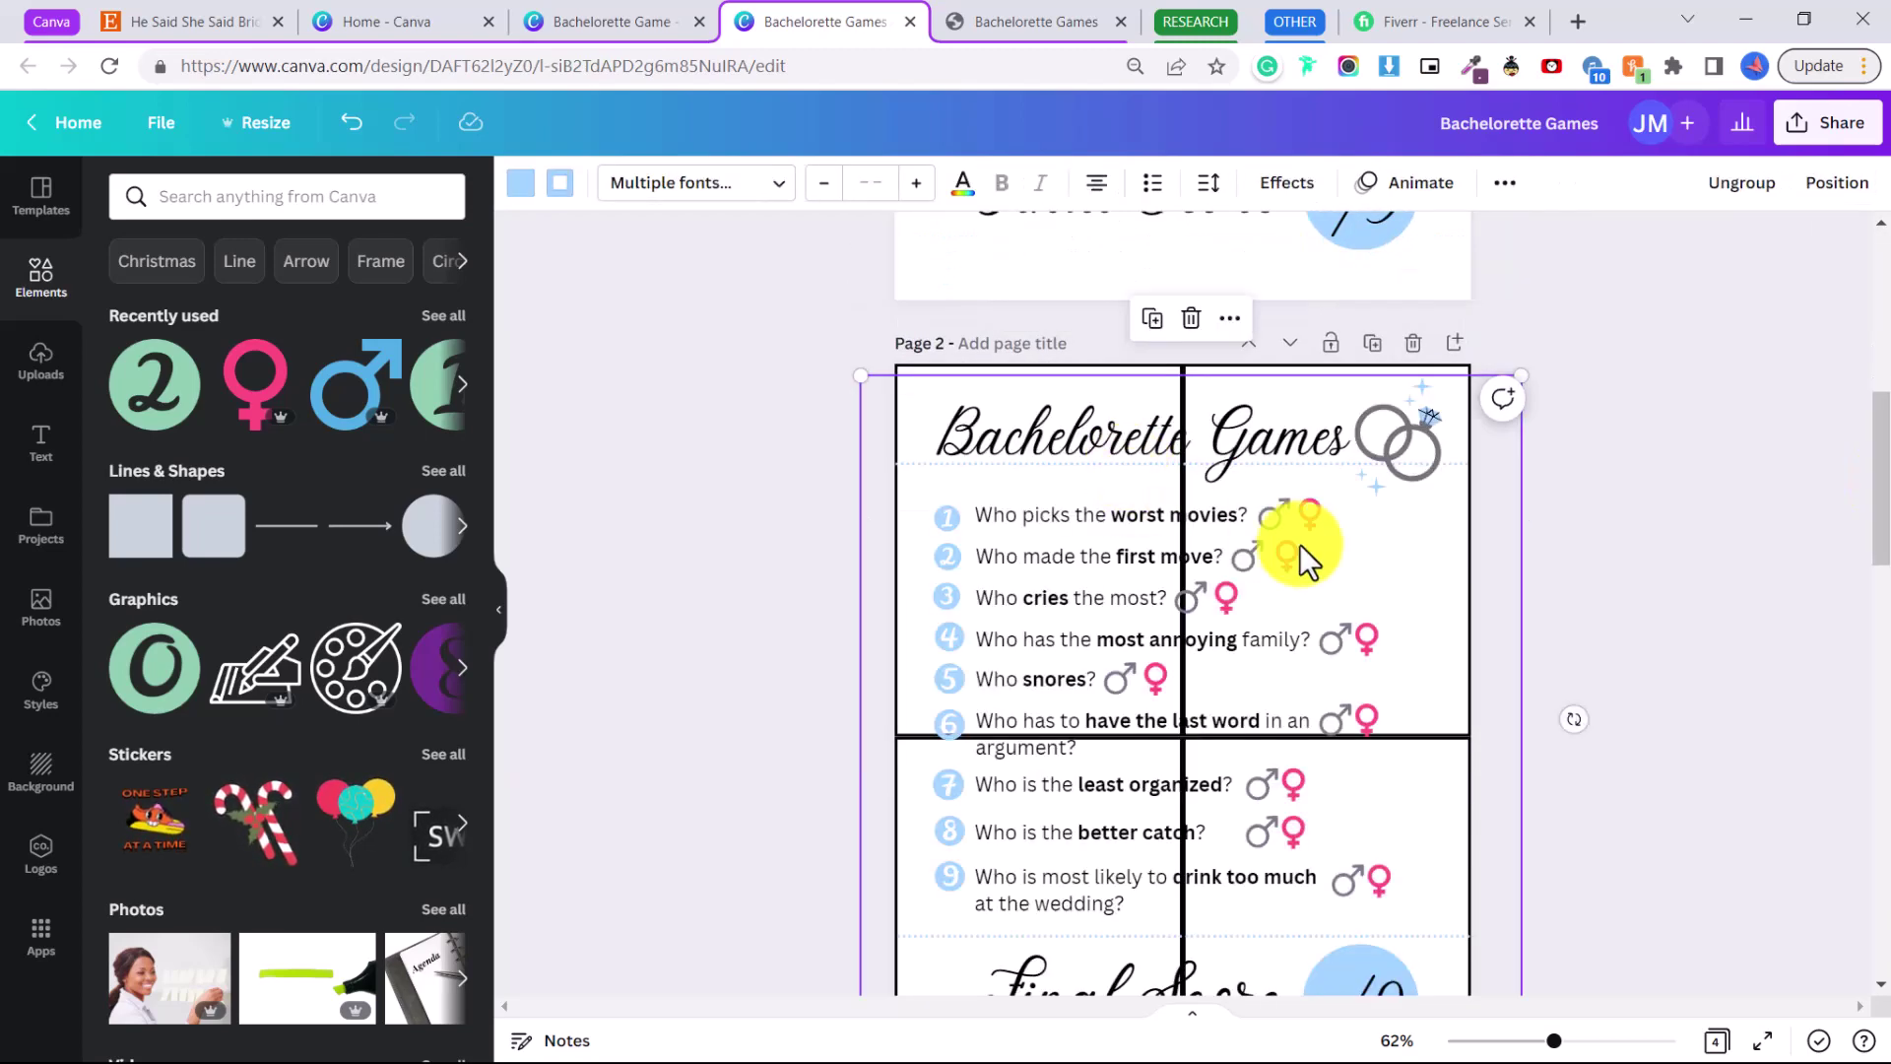
- Shrink the pasted game group proportionally and place it in the upper-left quarter of page 2
drag(857, 374, 1223, 757)
drag(1883, 532, 1883, 566)
key(ctrl+z)
scroll(1381, 676, up, 5)
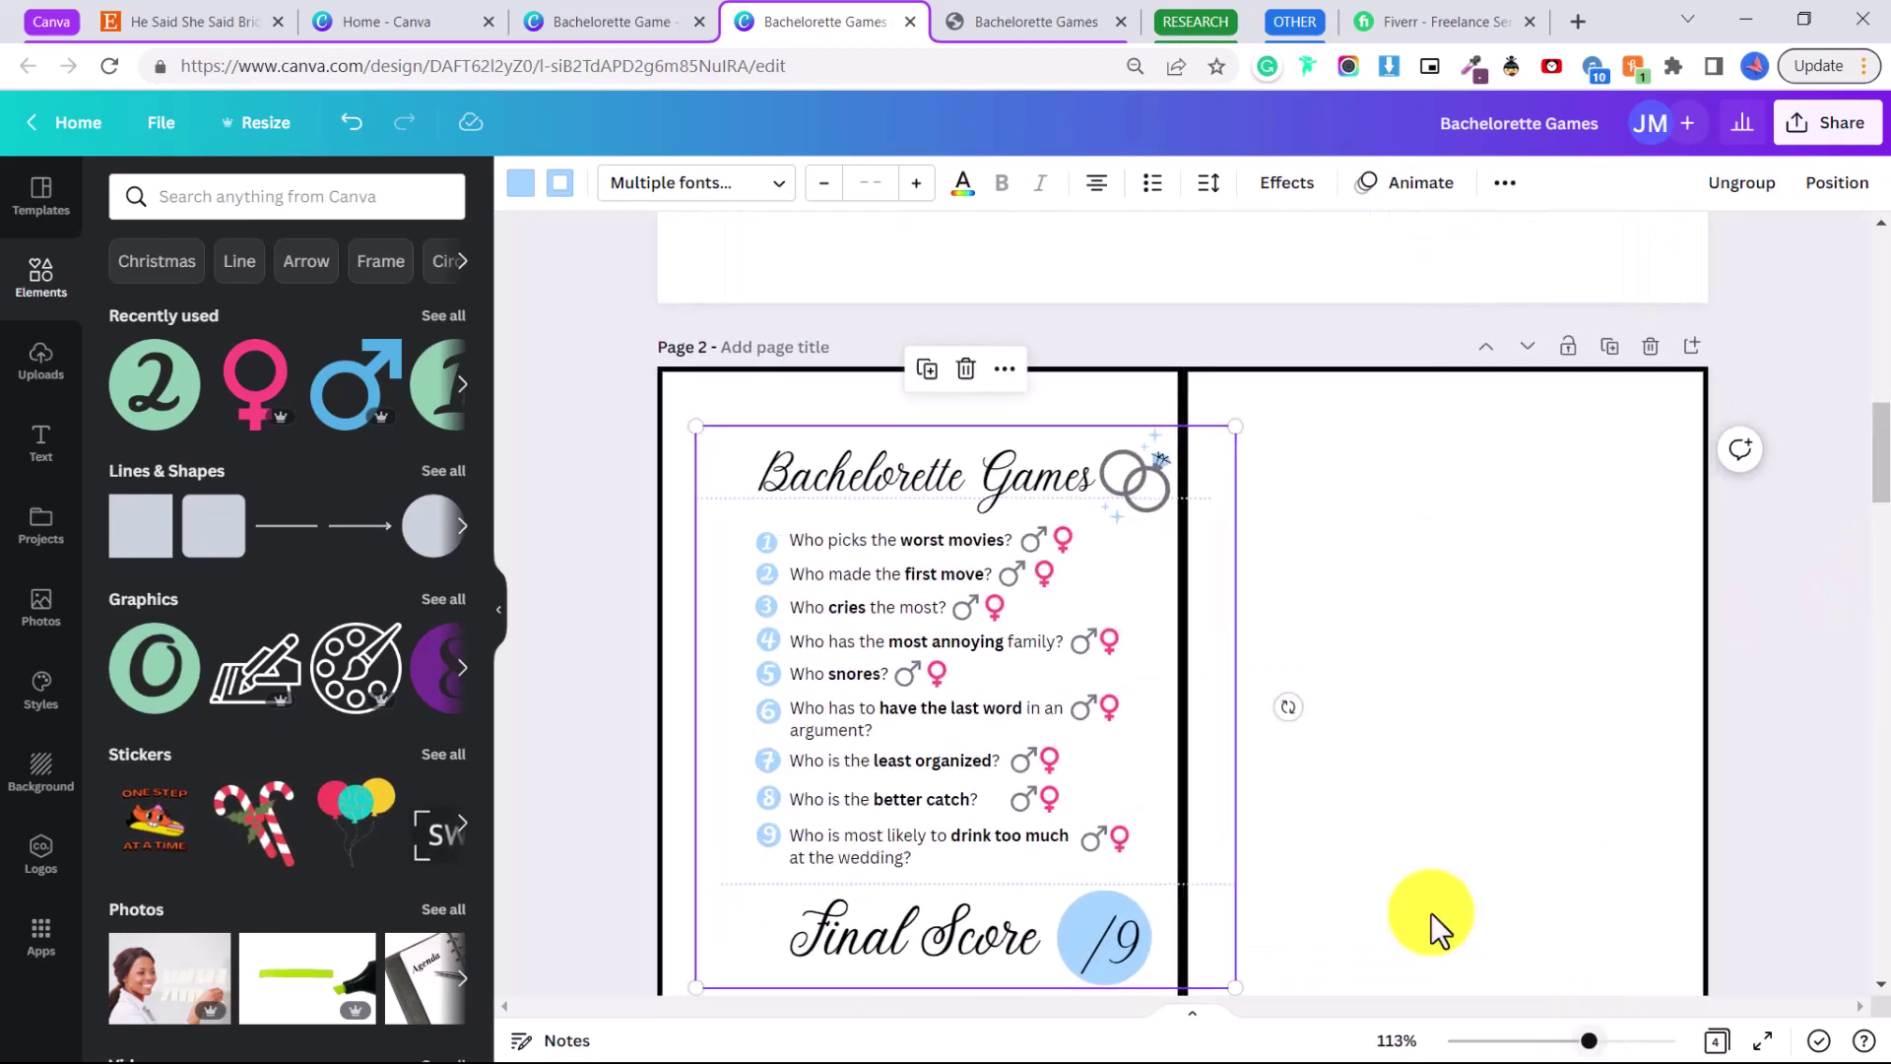
drag(1210, 965, 1229, 988)
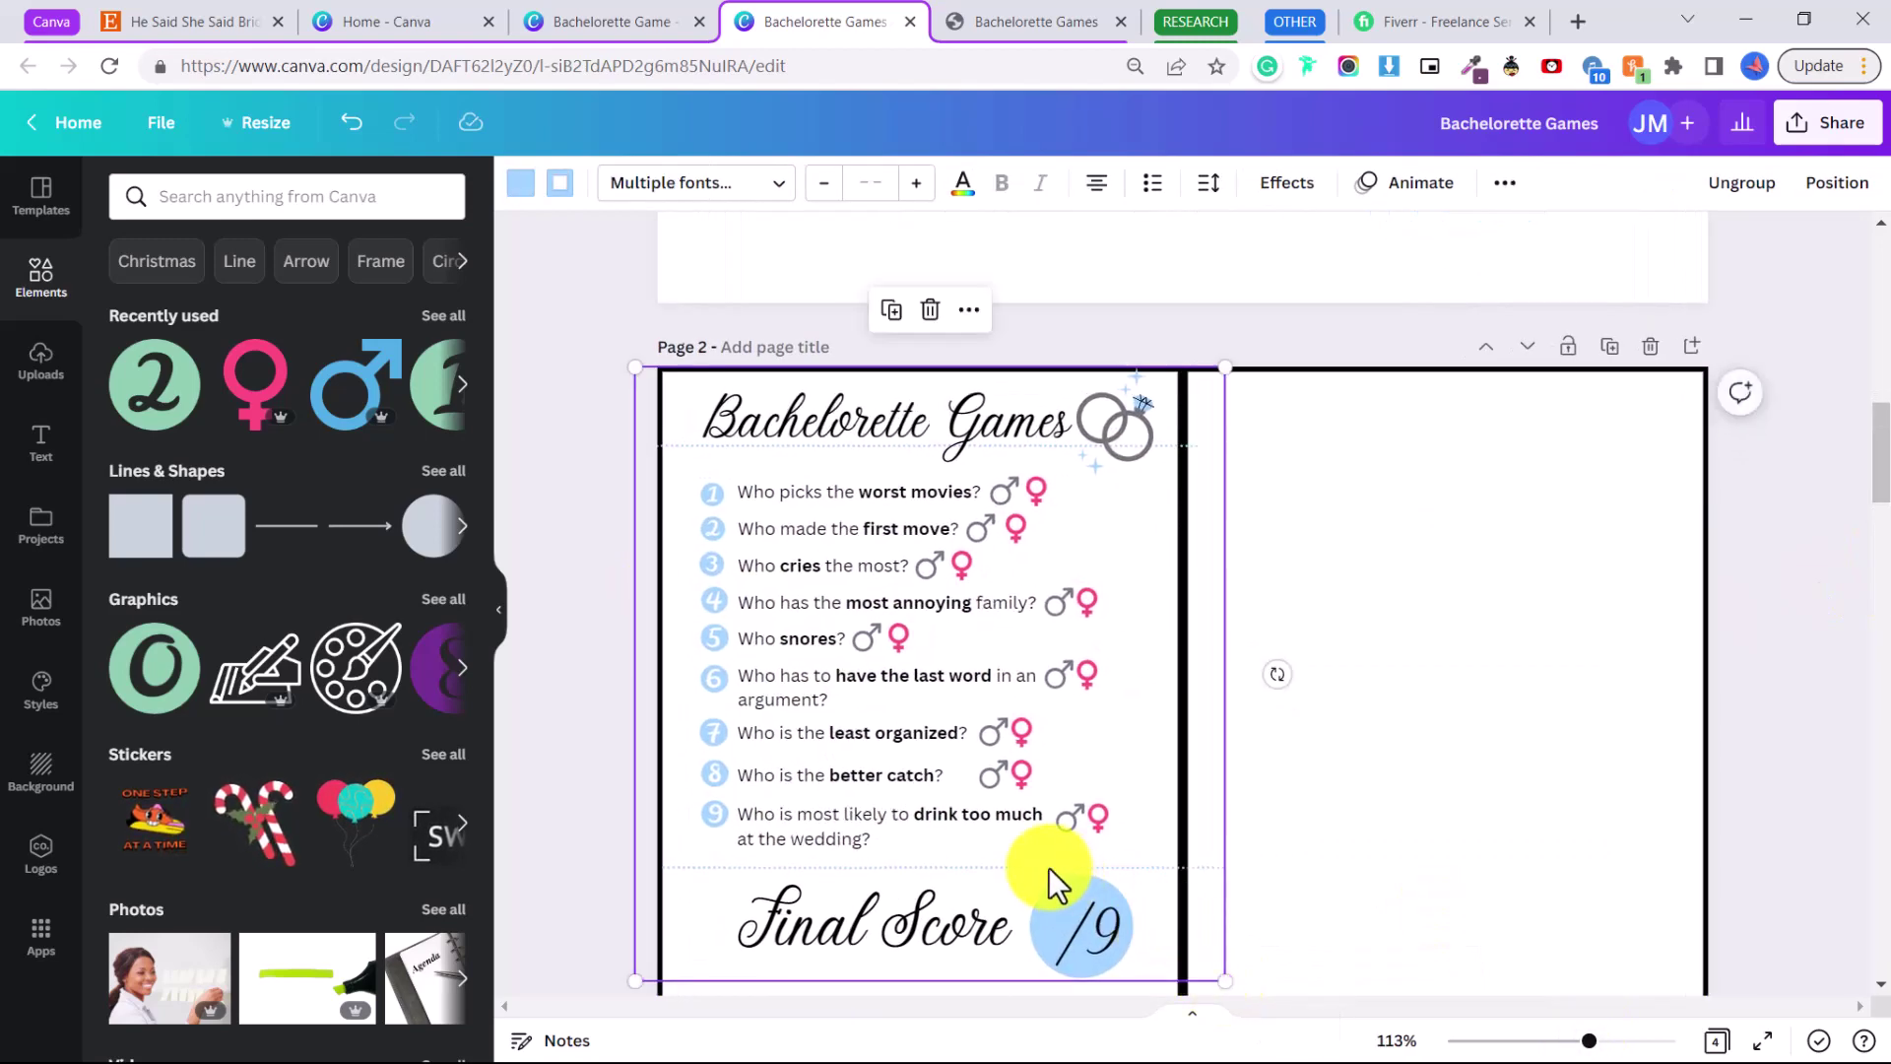
drag(1047, 870, 1059, 884)
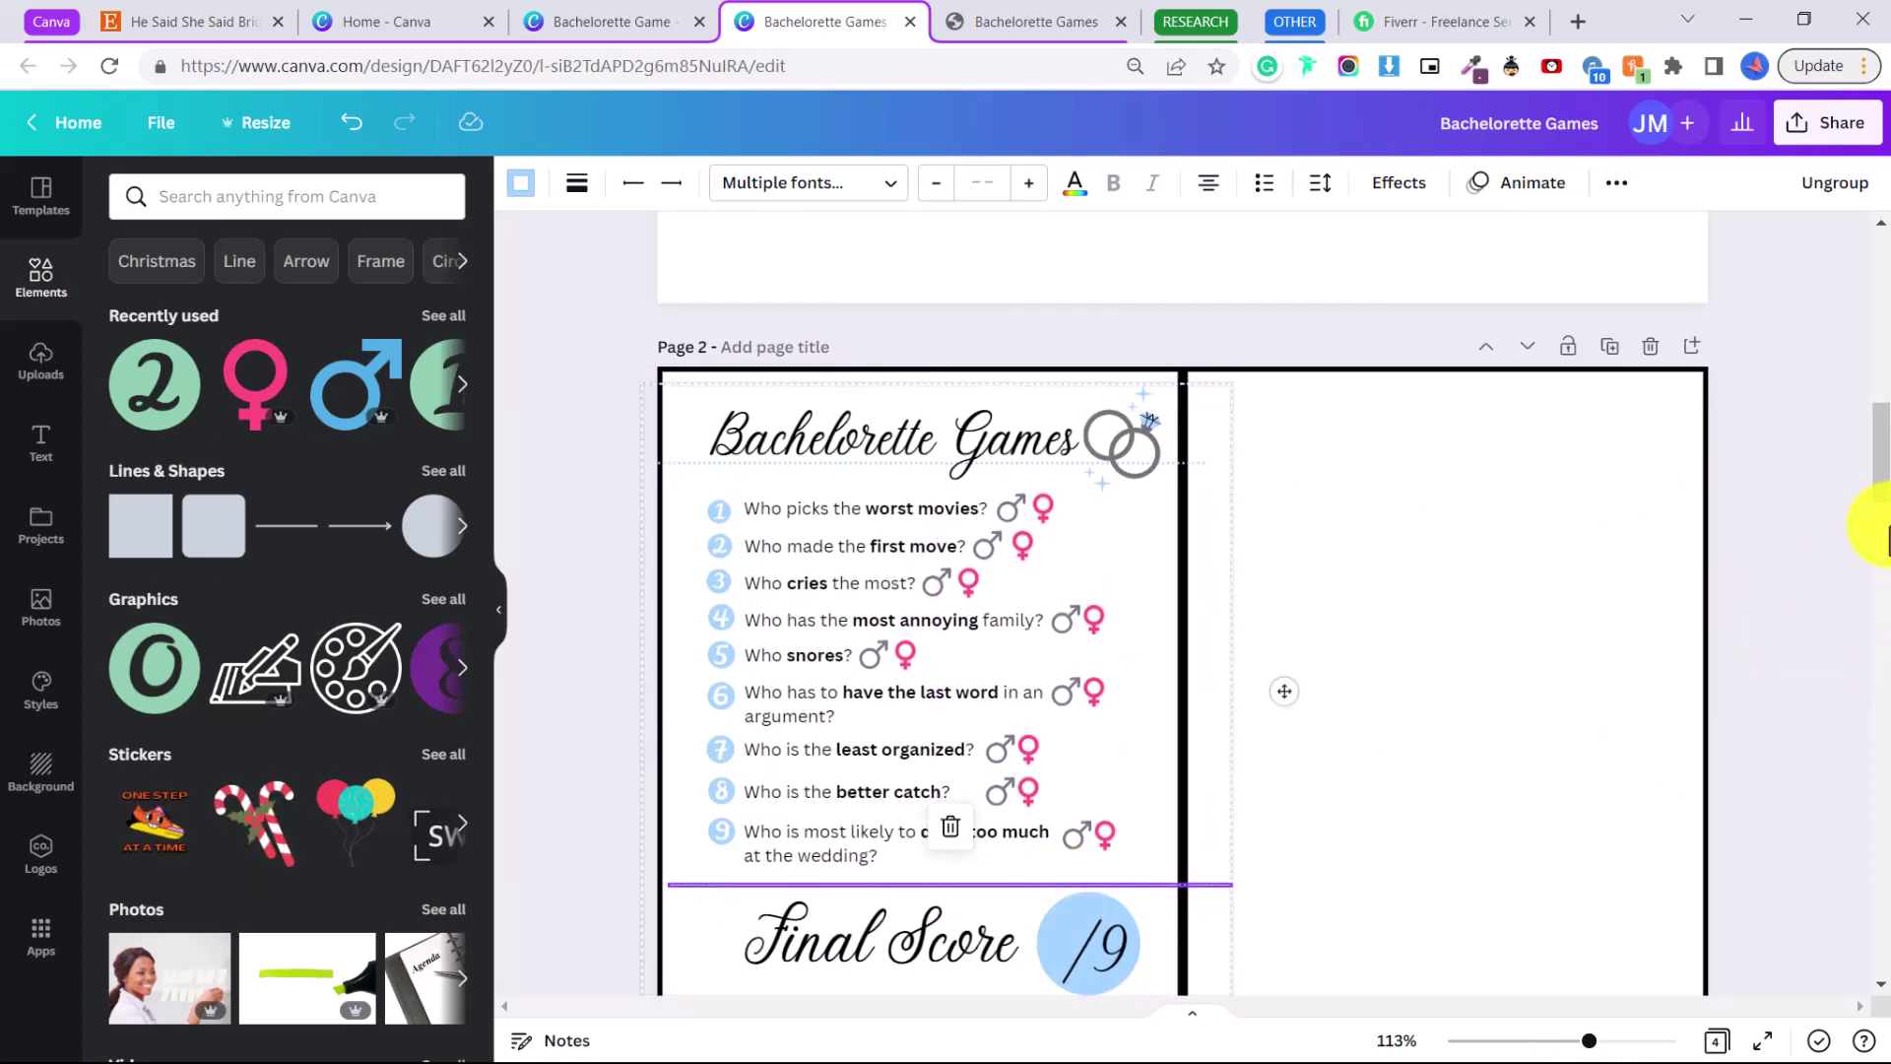
- Remove the dotted divider line below the heading of the shrunken game and nudge the group within its rectangle
scroll(1876, 499, down, 1)
click(1068, 631)
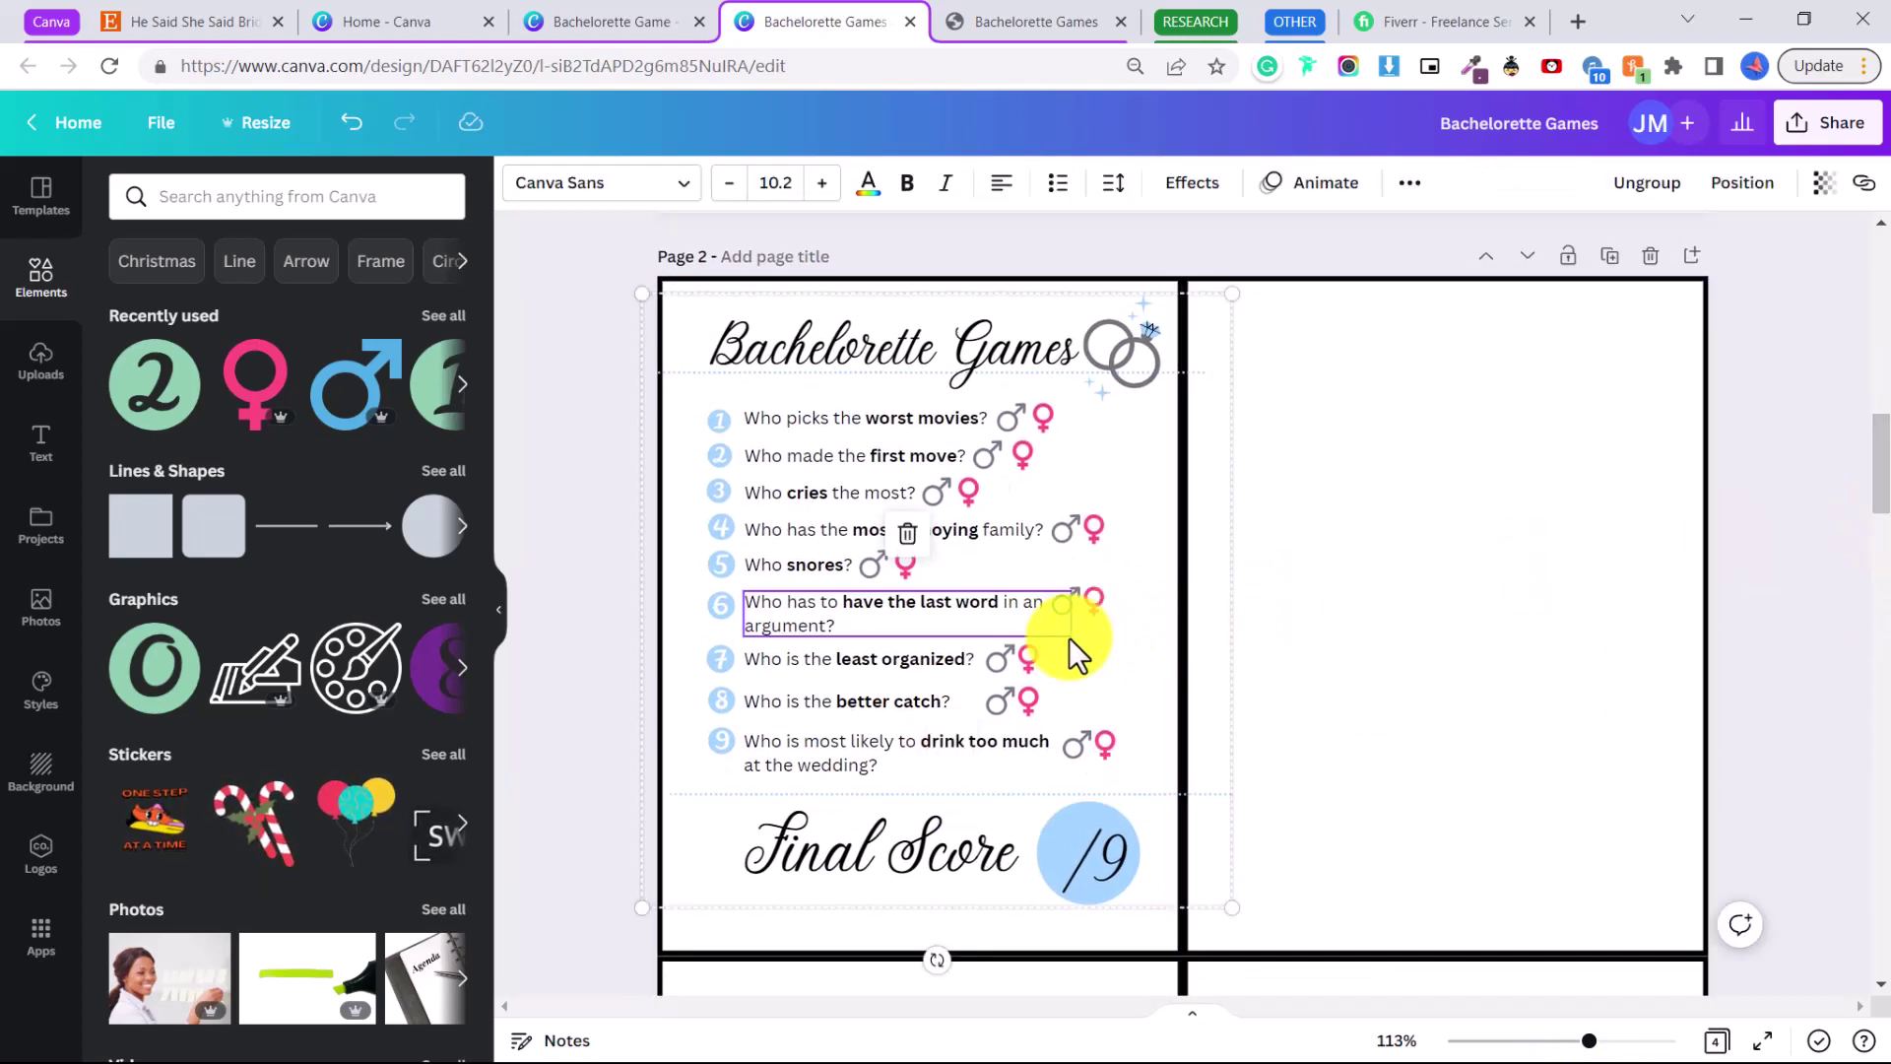
click(1233, 577)
drag(1043, 498, 1040, 497)
click(819, 369)
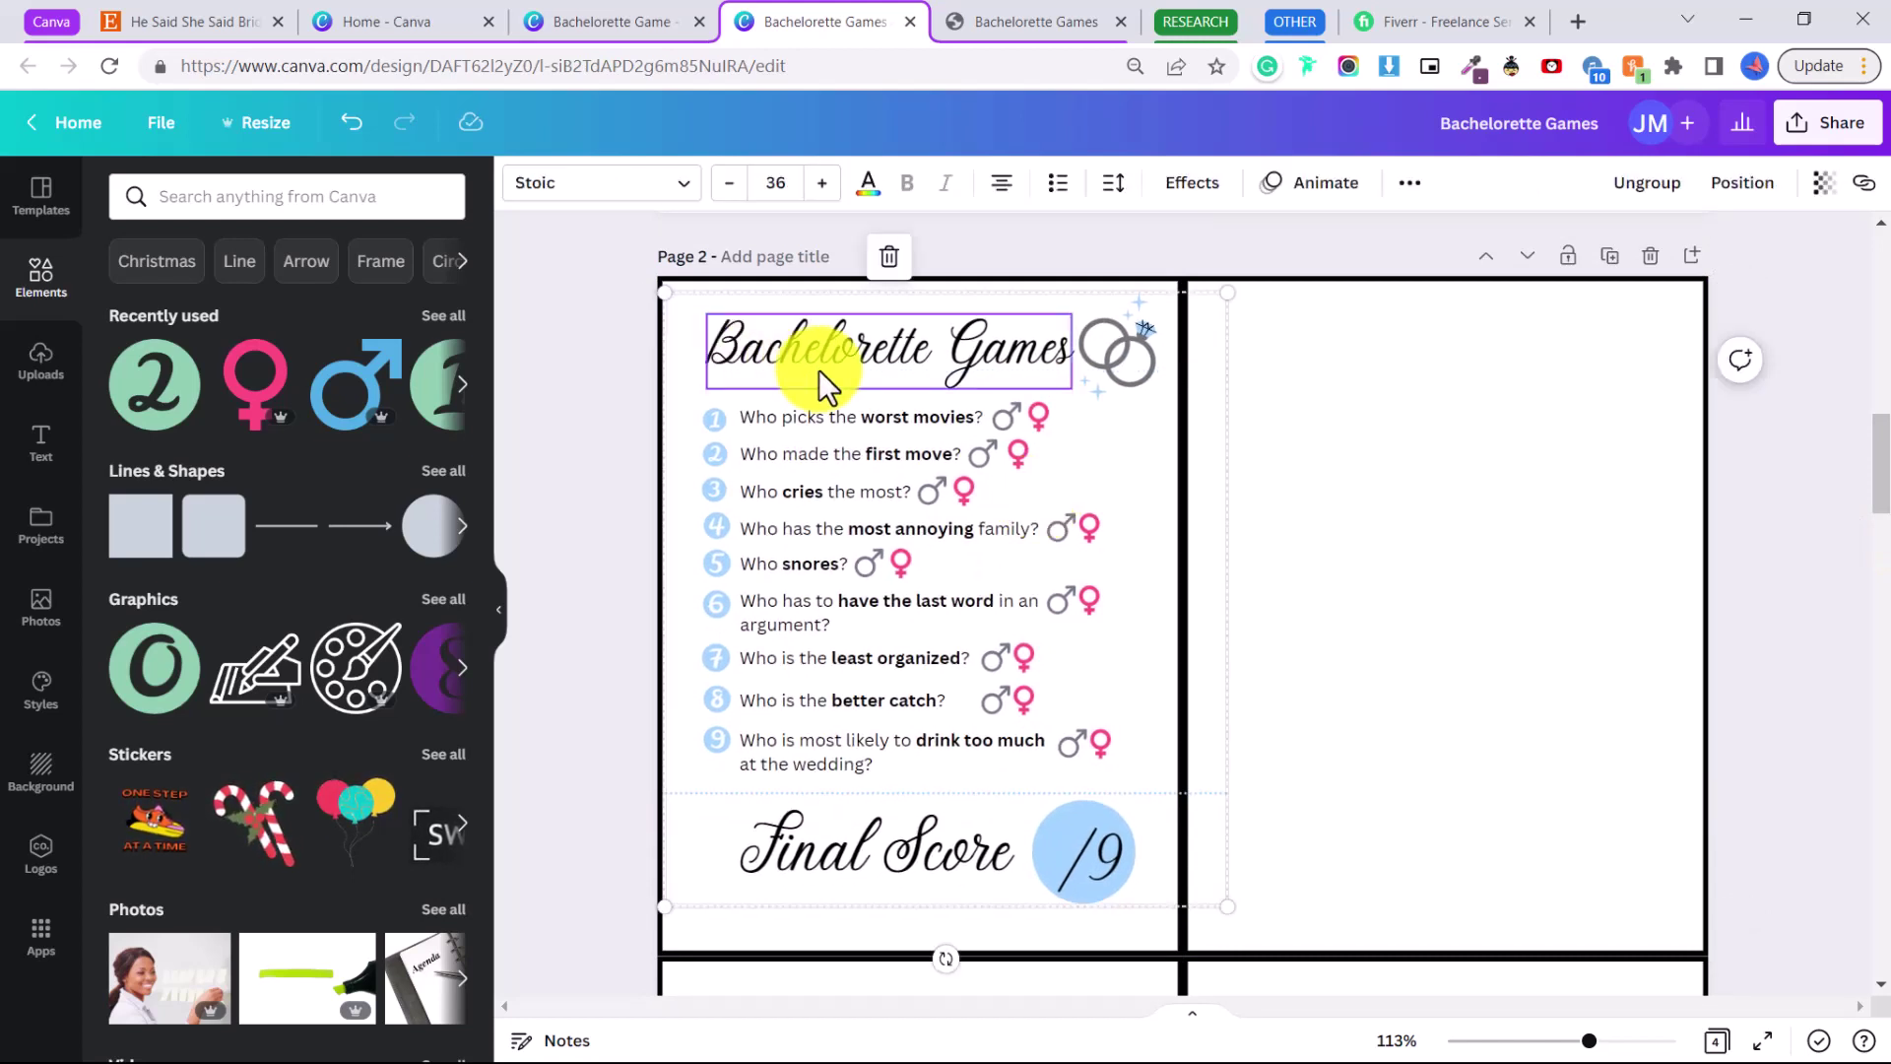
click(641, 303)
click(689, 343)
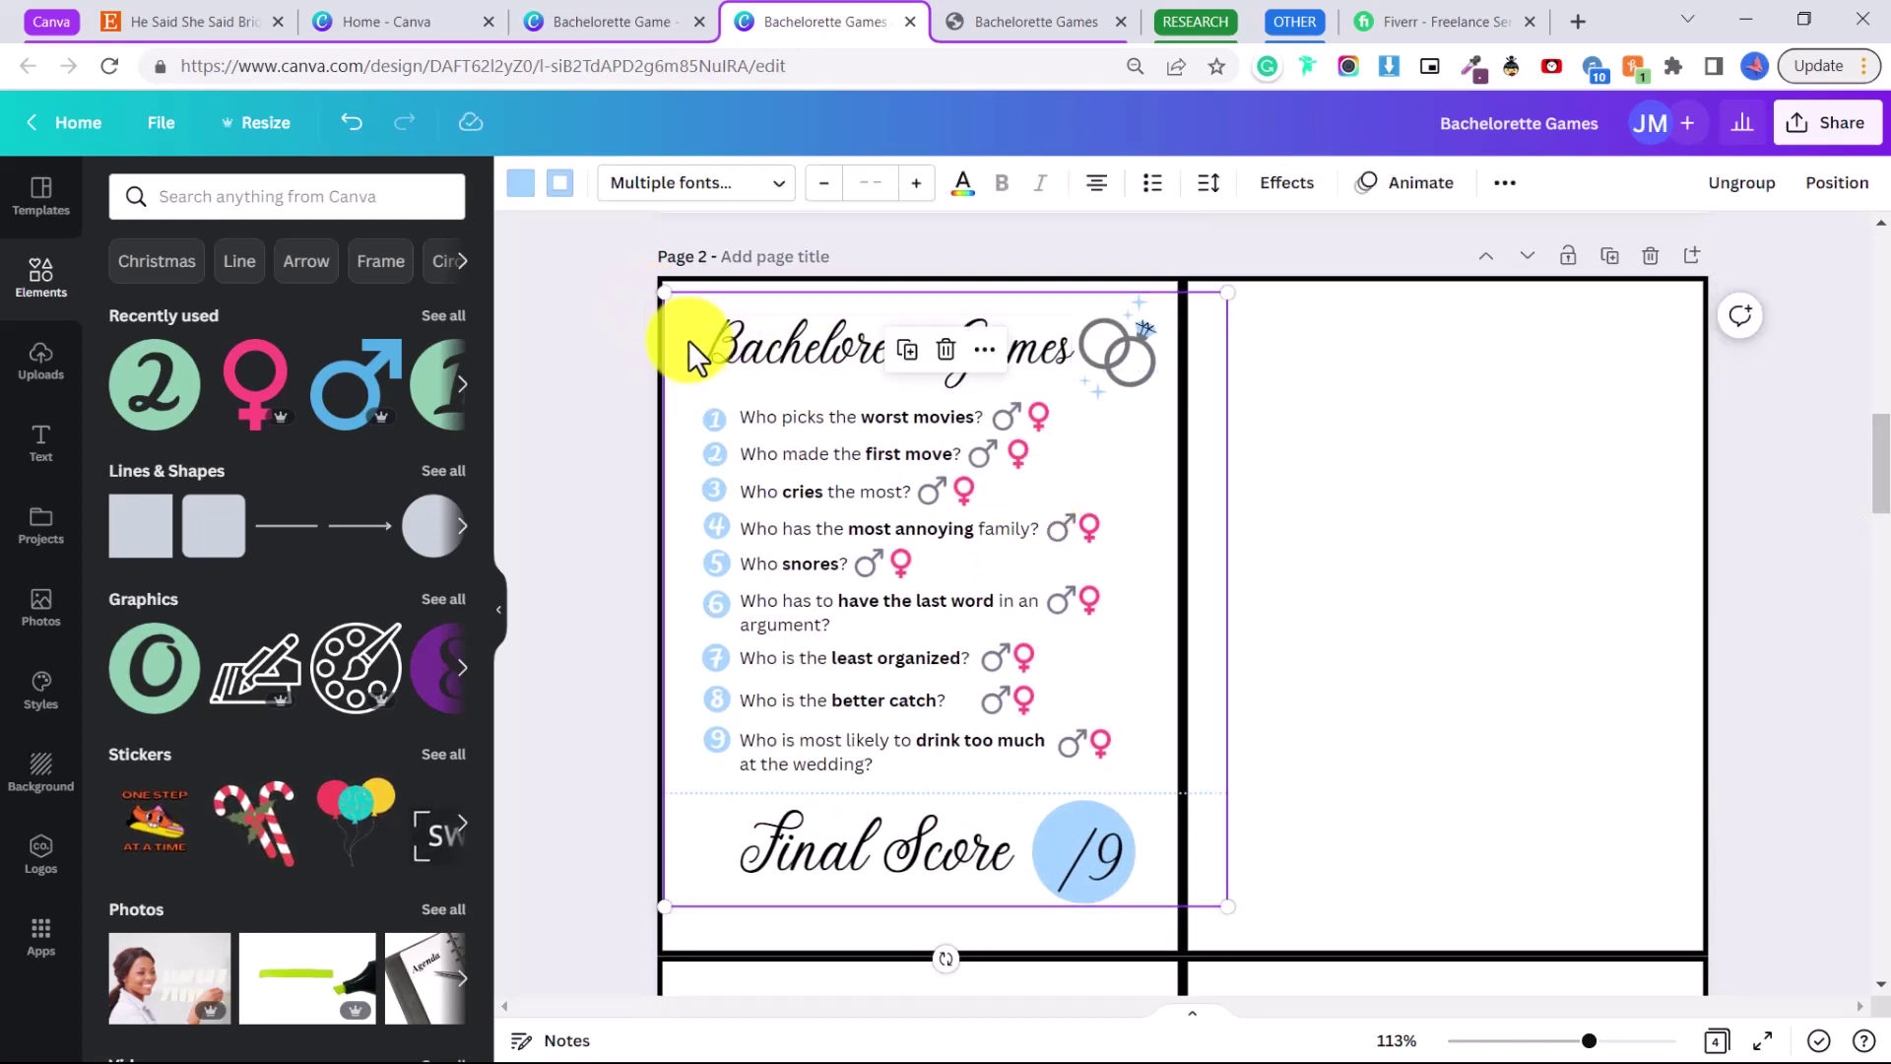
- Duplicate the game group into the upper-right quarter of page 2 and delete the copy's divider line above Final Score
drag(943, 461, 1414, 509)
click(1734, 650)
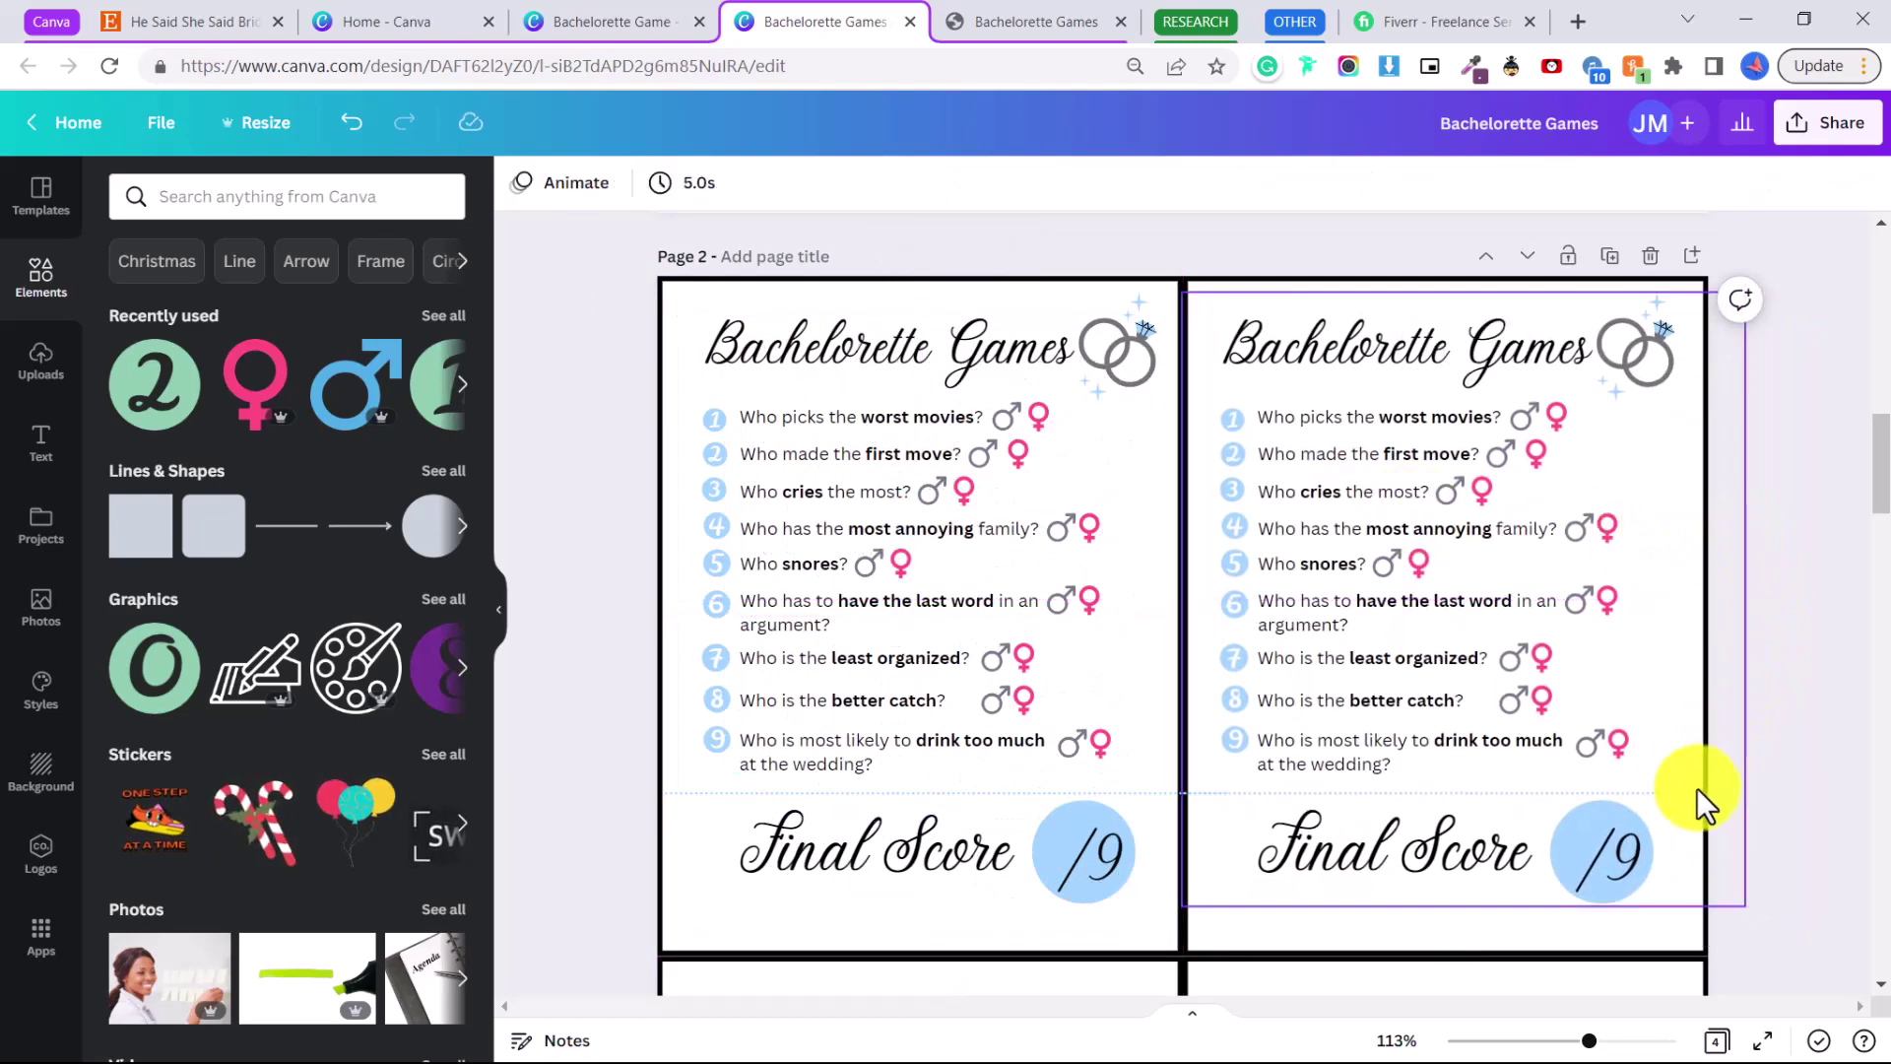
click(1695, 794)
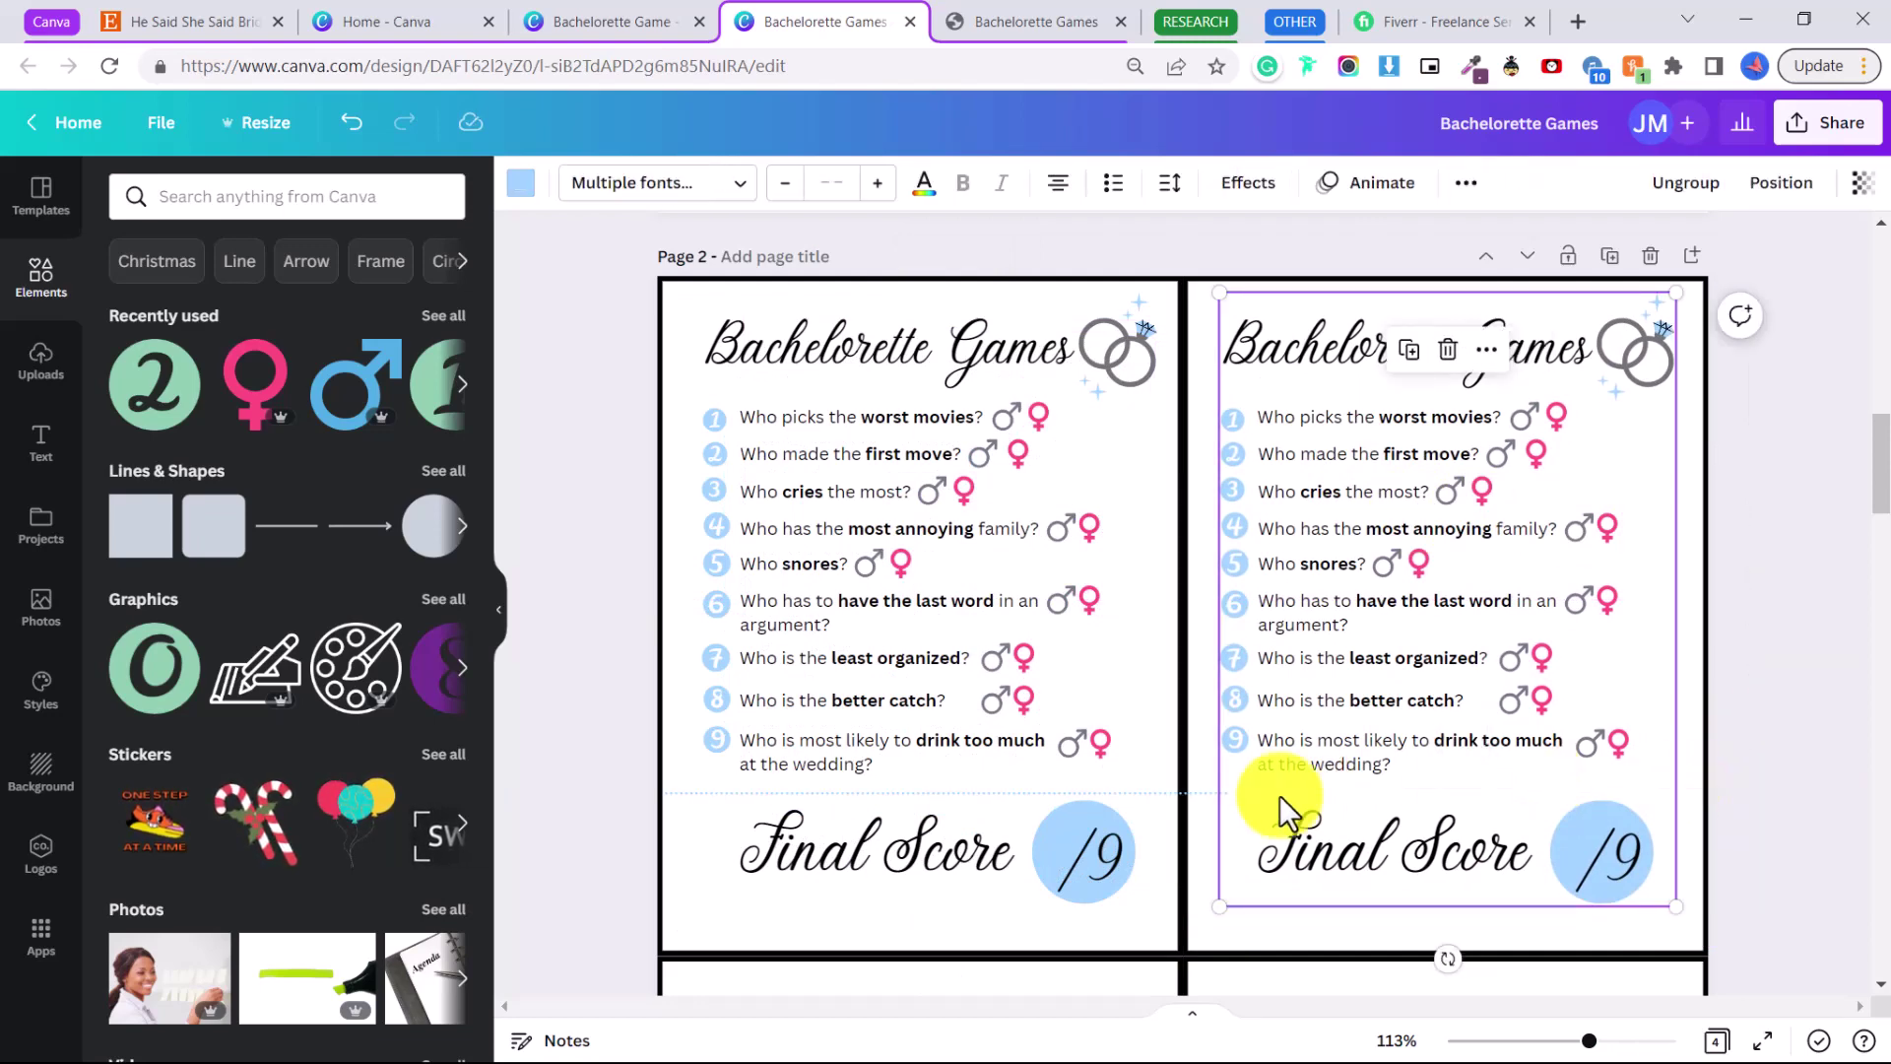
- Read through the Game Instructions page, including the worst movies example and the rules for the guests
drag(1589, 1041, 1578, 1046)
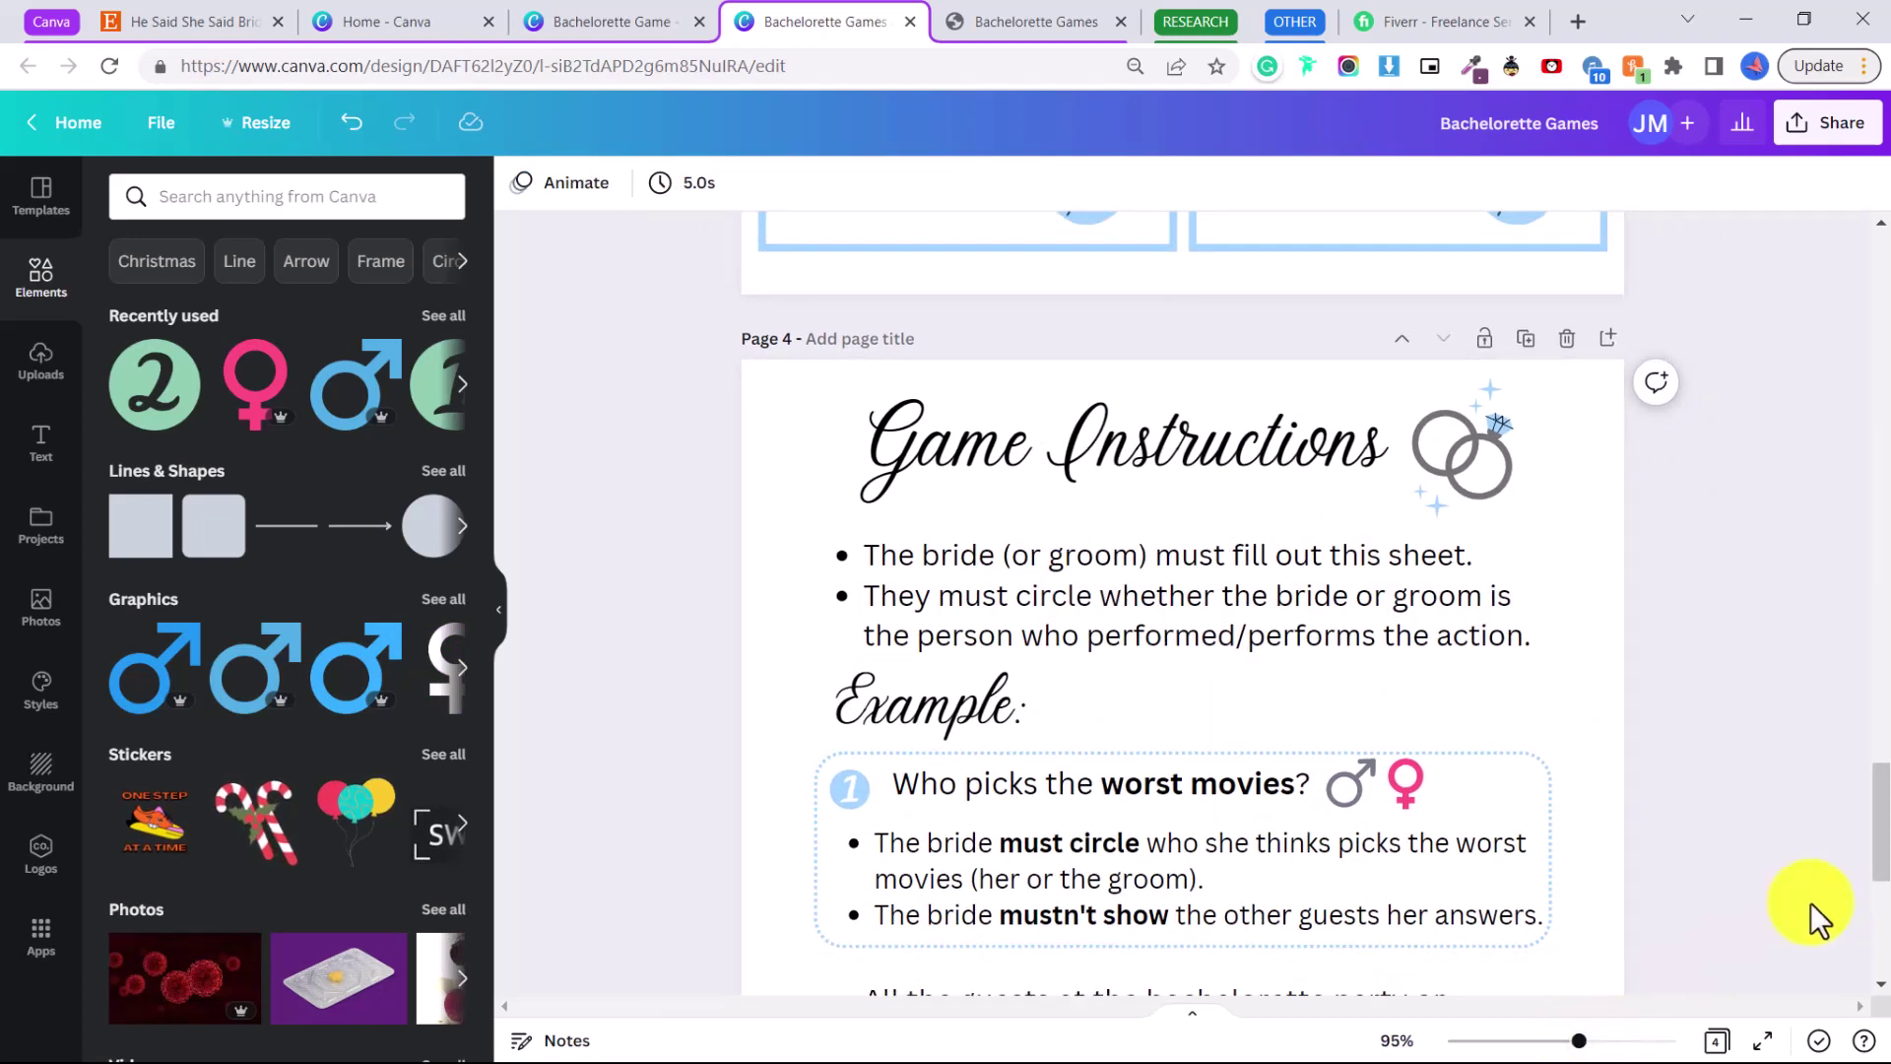
scroll(1871, 872, down, 1)
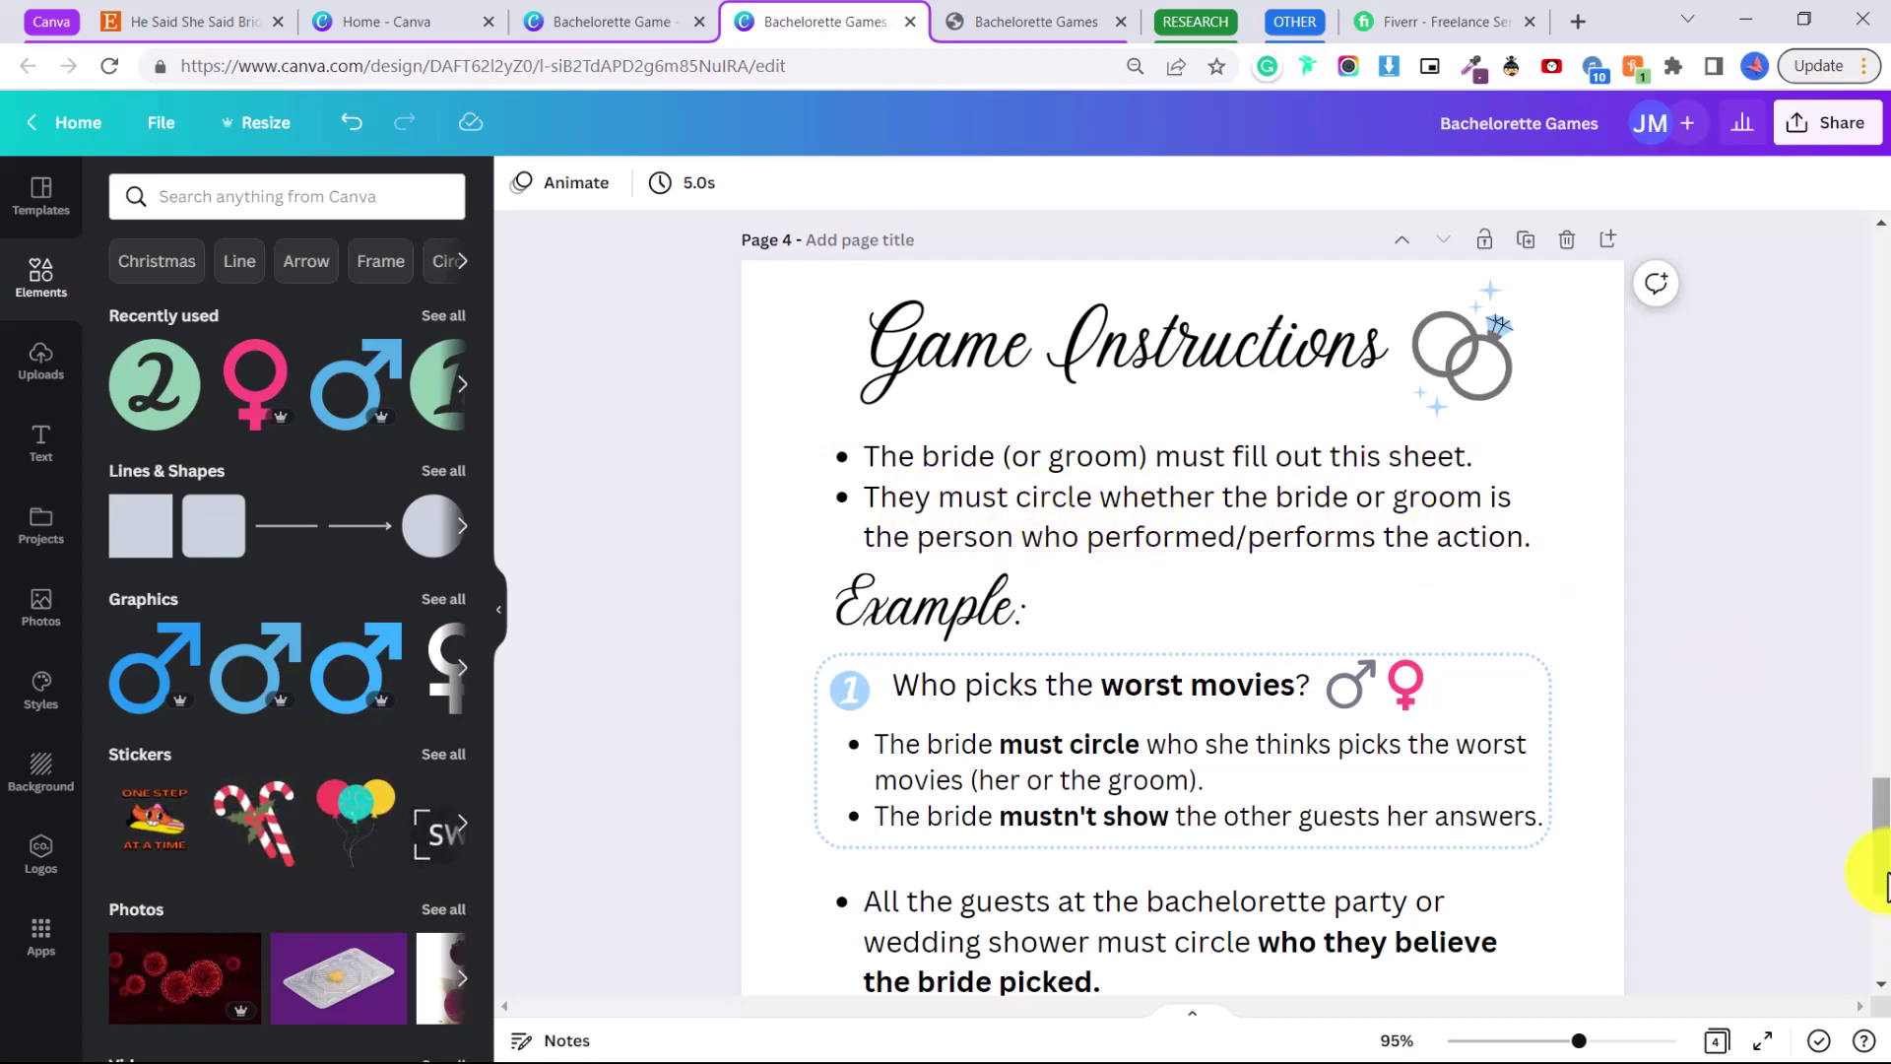
drag(1879, 865, 1878, 907)
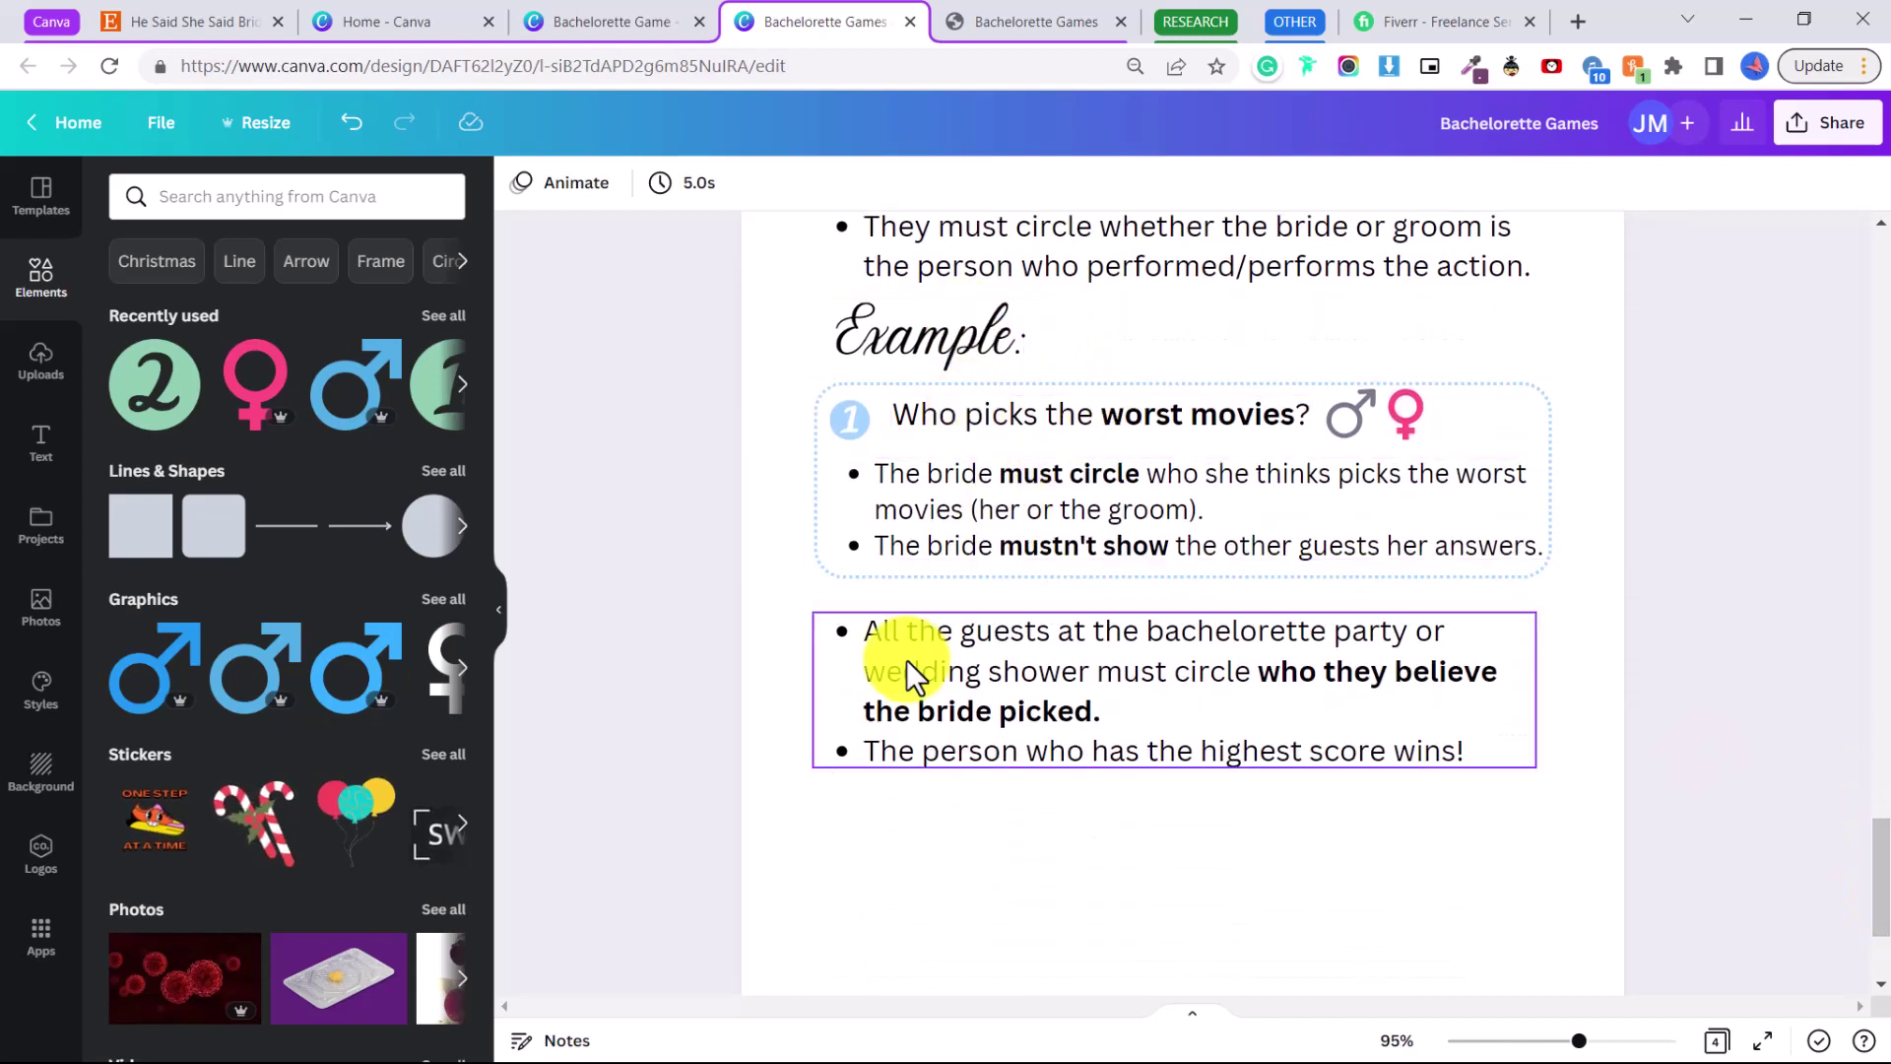
mouse_move(1886, 846)
mouse_down()
mouse_move(1879, 802)
mouse_move(1878, 826)
mouse_up()
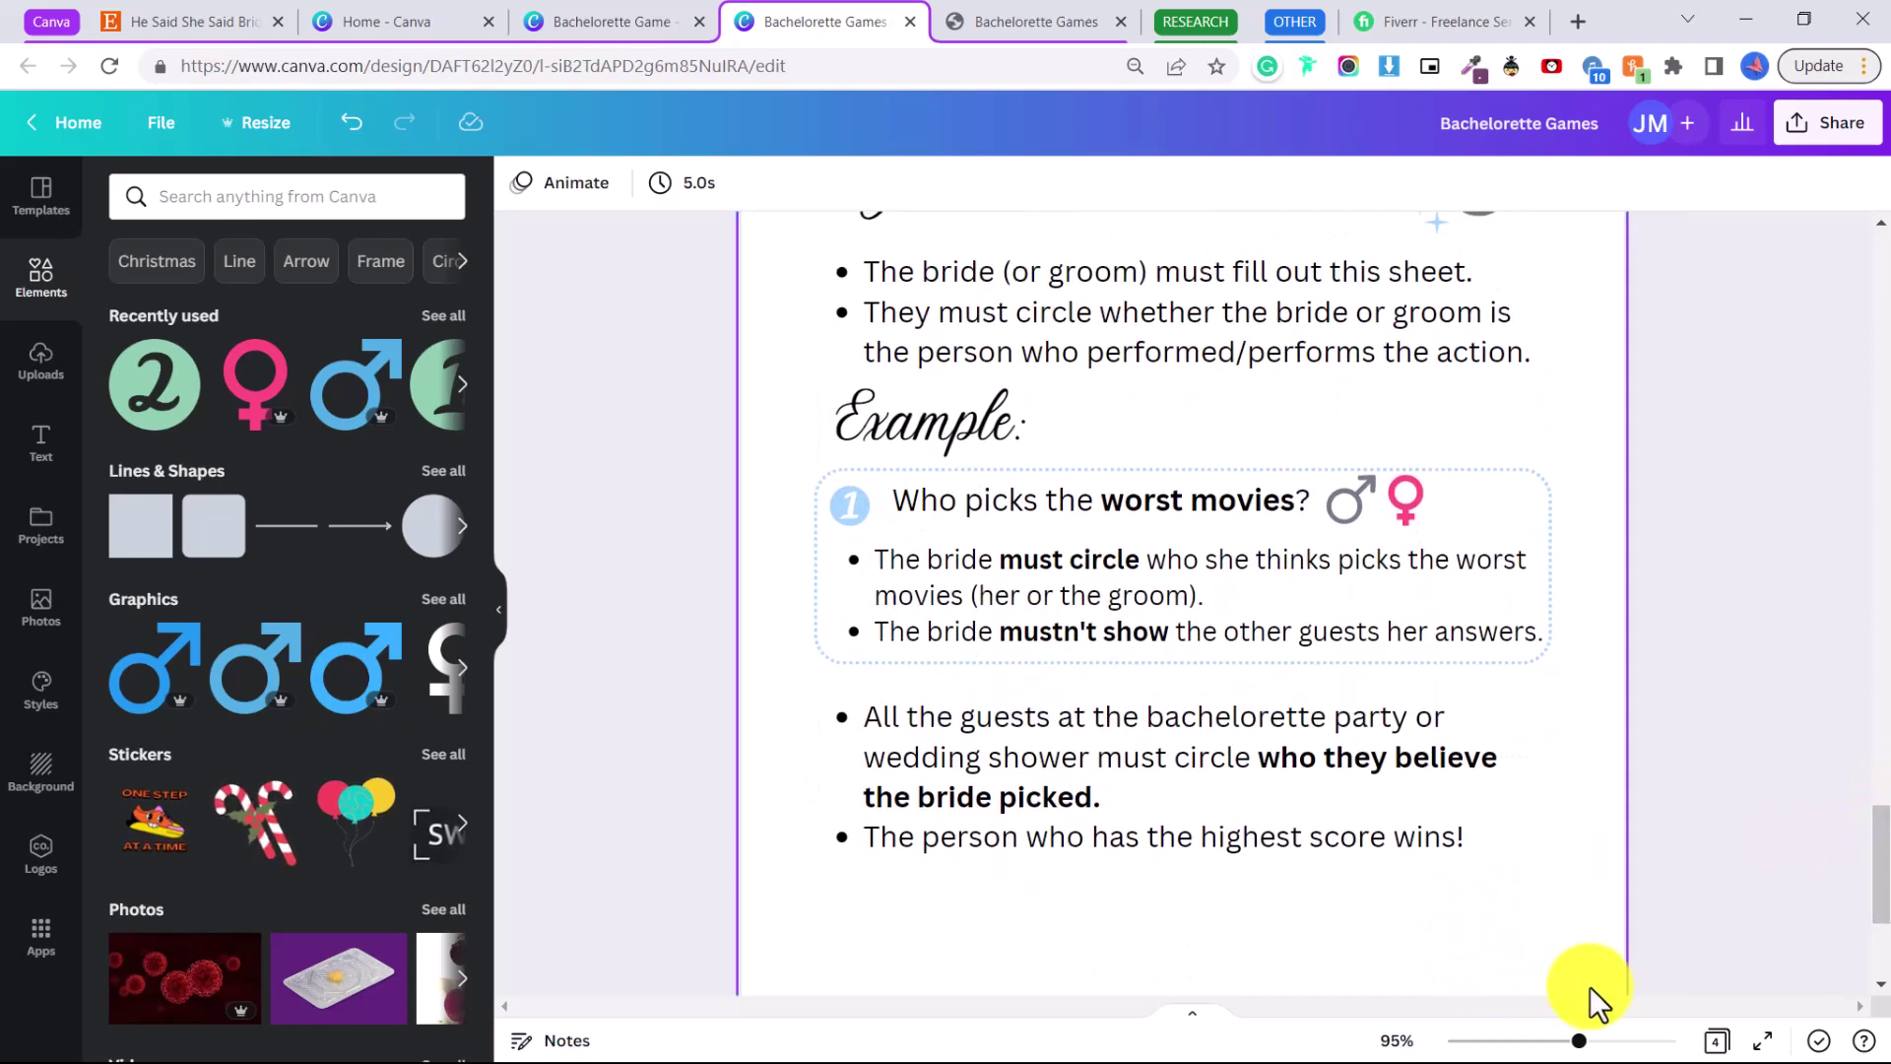
- Zoom out to 42% and review the full-page game, the four-per-page layout and the instructions page
drag(1865, 908, 1667, 709)
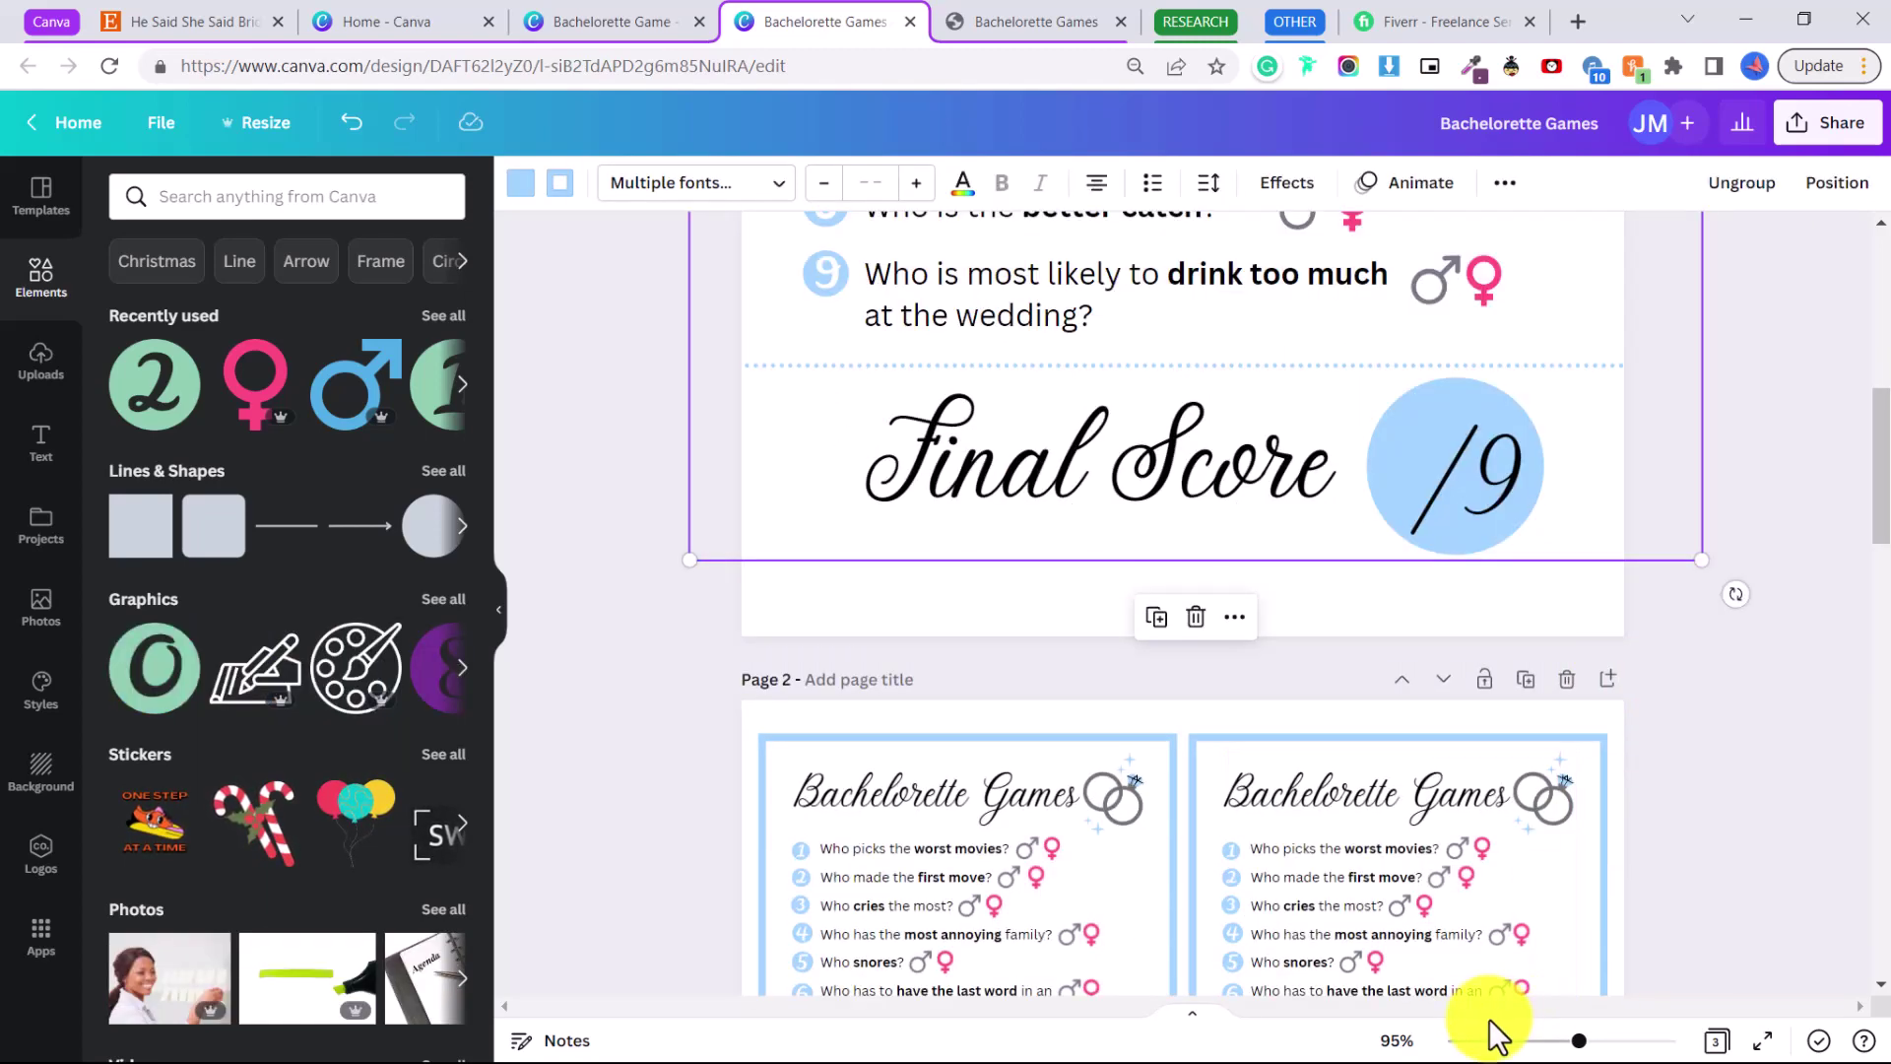
drag(1574, 1041, 1530, 1042)
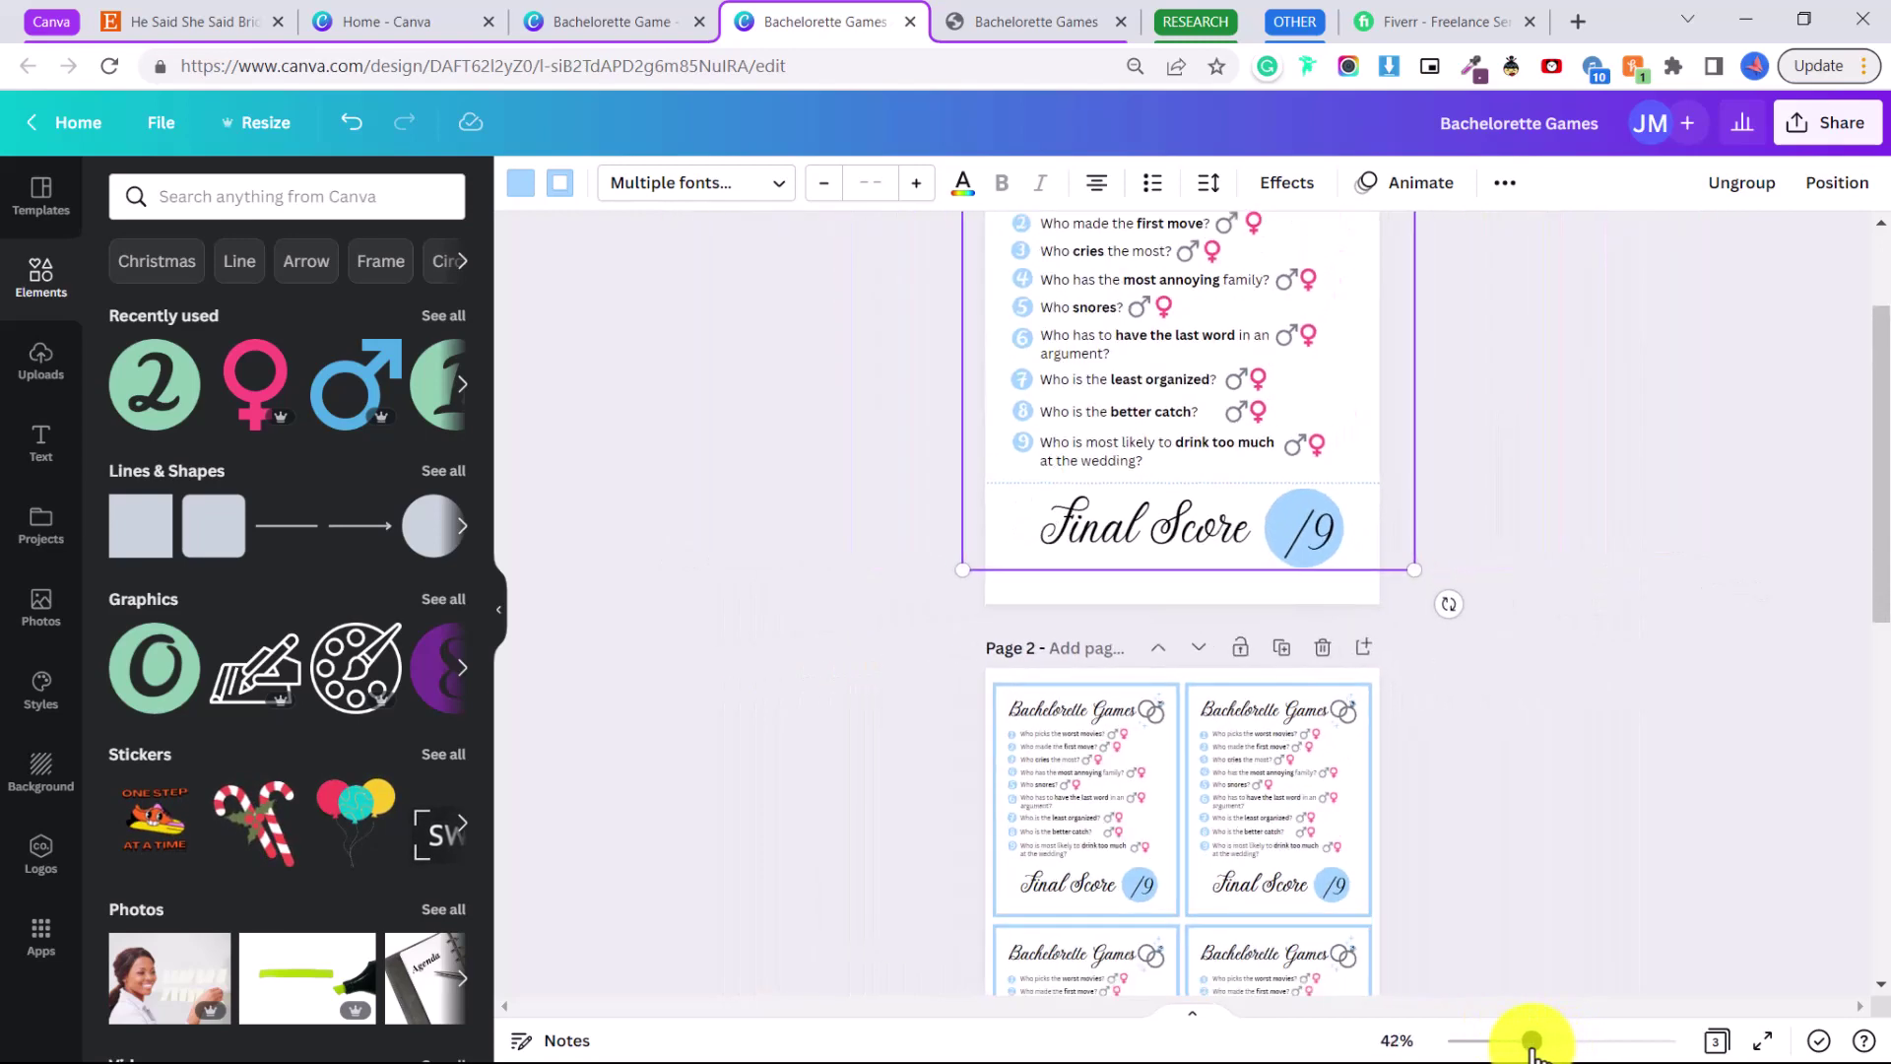
click(1588, 833)
scroll(1588, 833, up, 2)
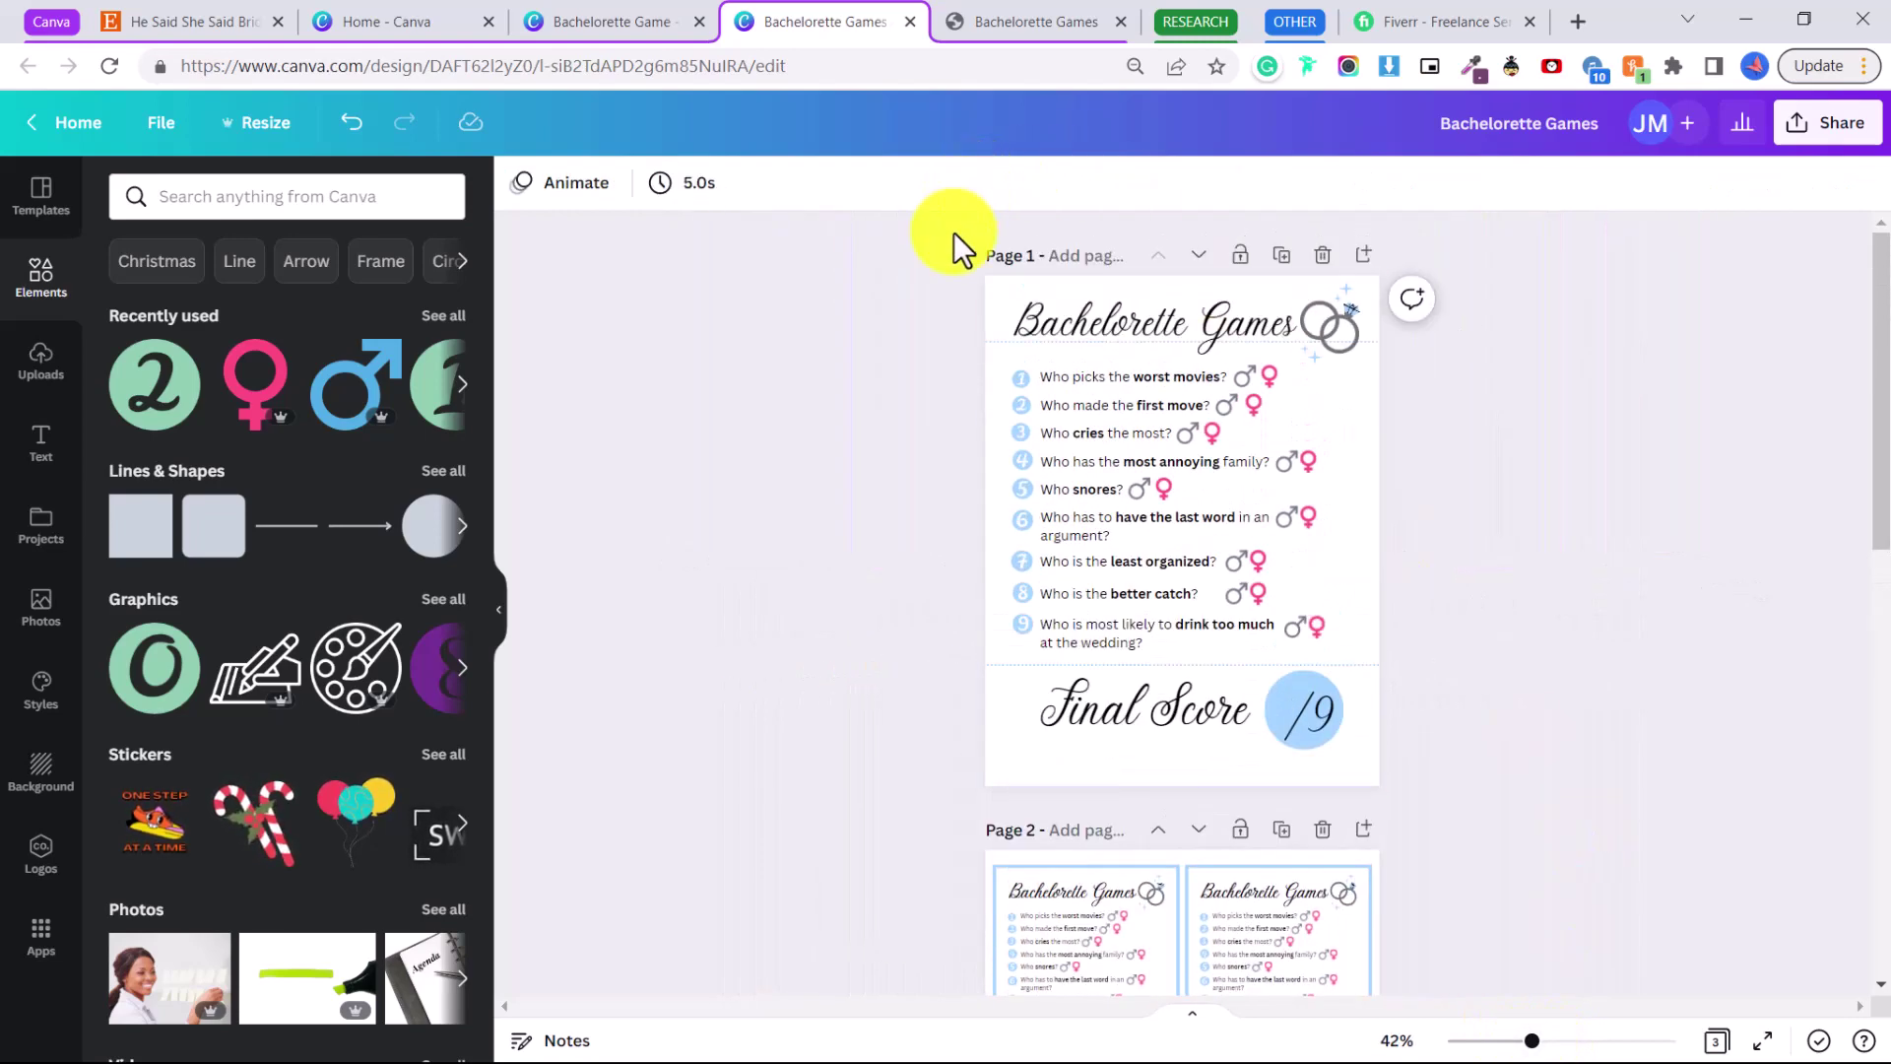
scroll(1034, 241, down, 3)
scroll(1073, 329, down, 7)
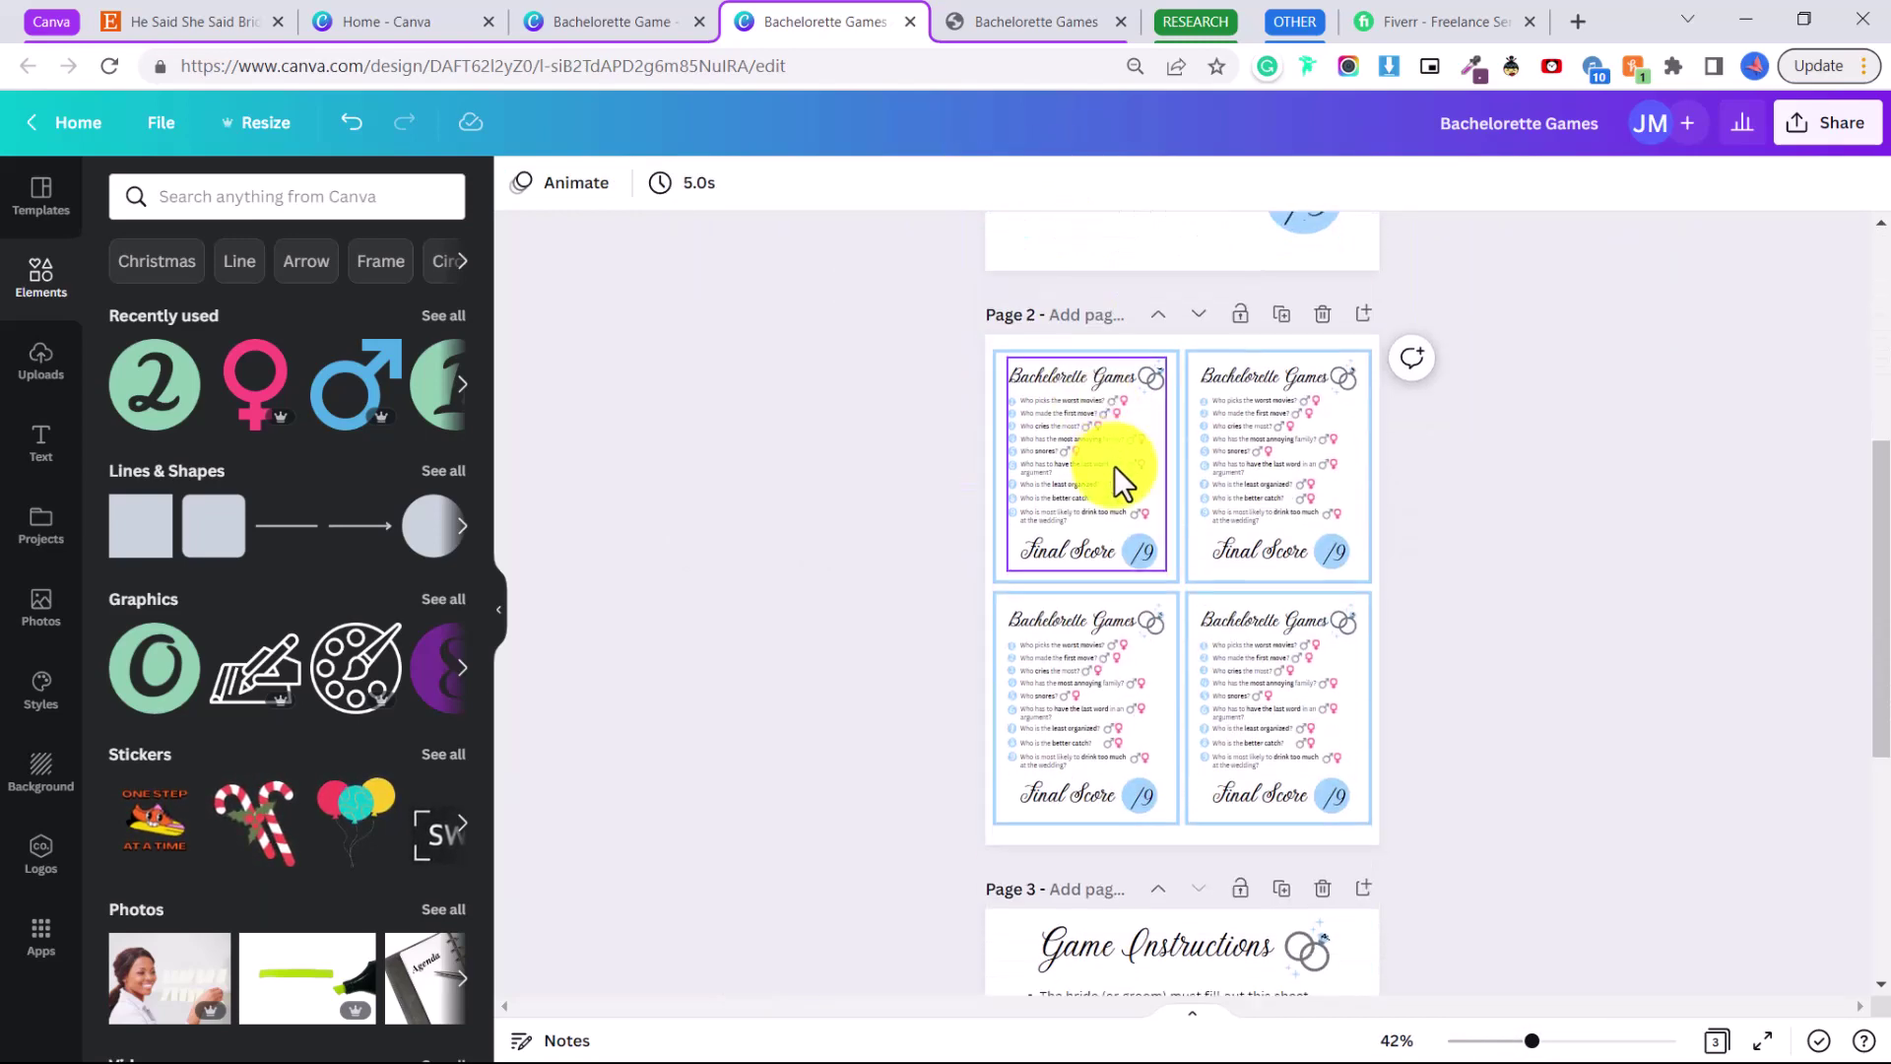
scroll(1477, 654, up, 10)
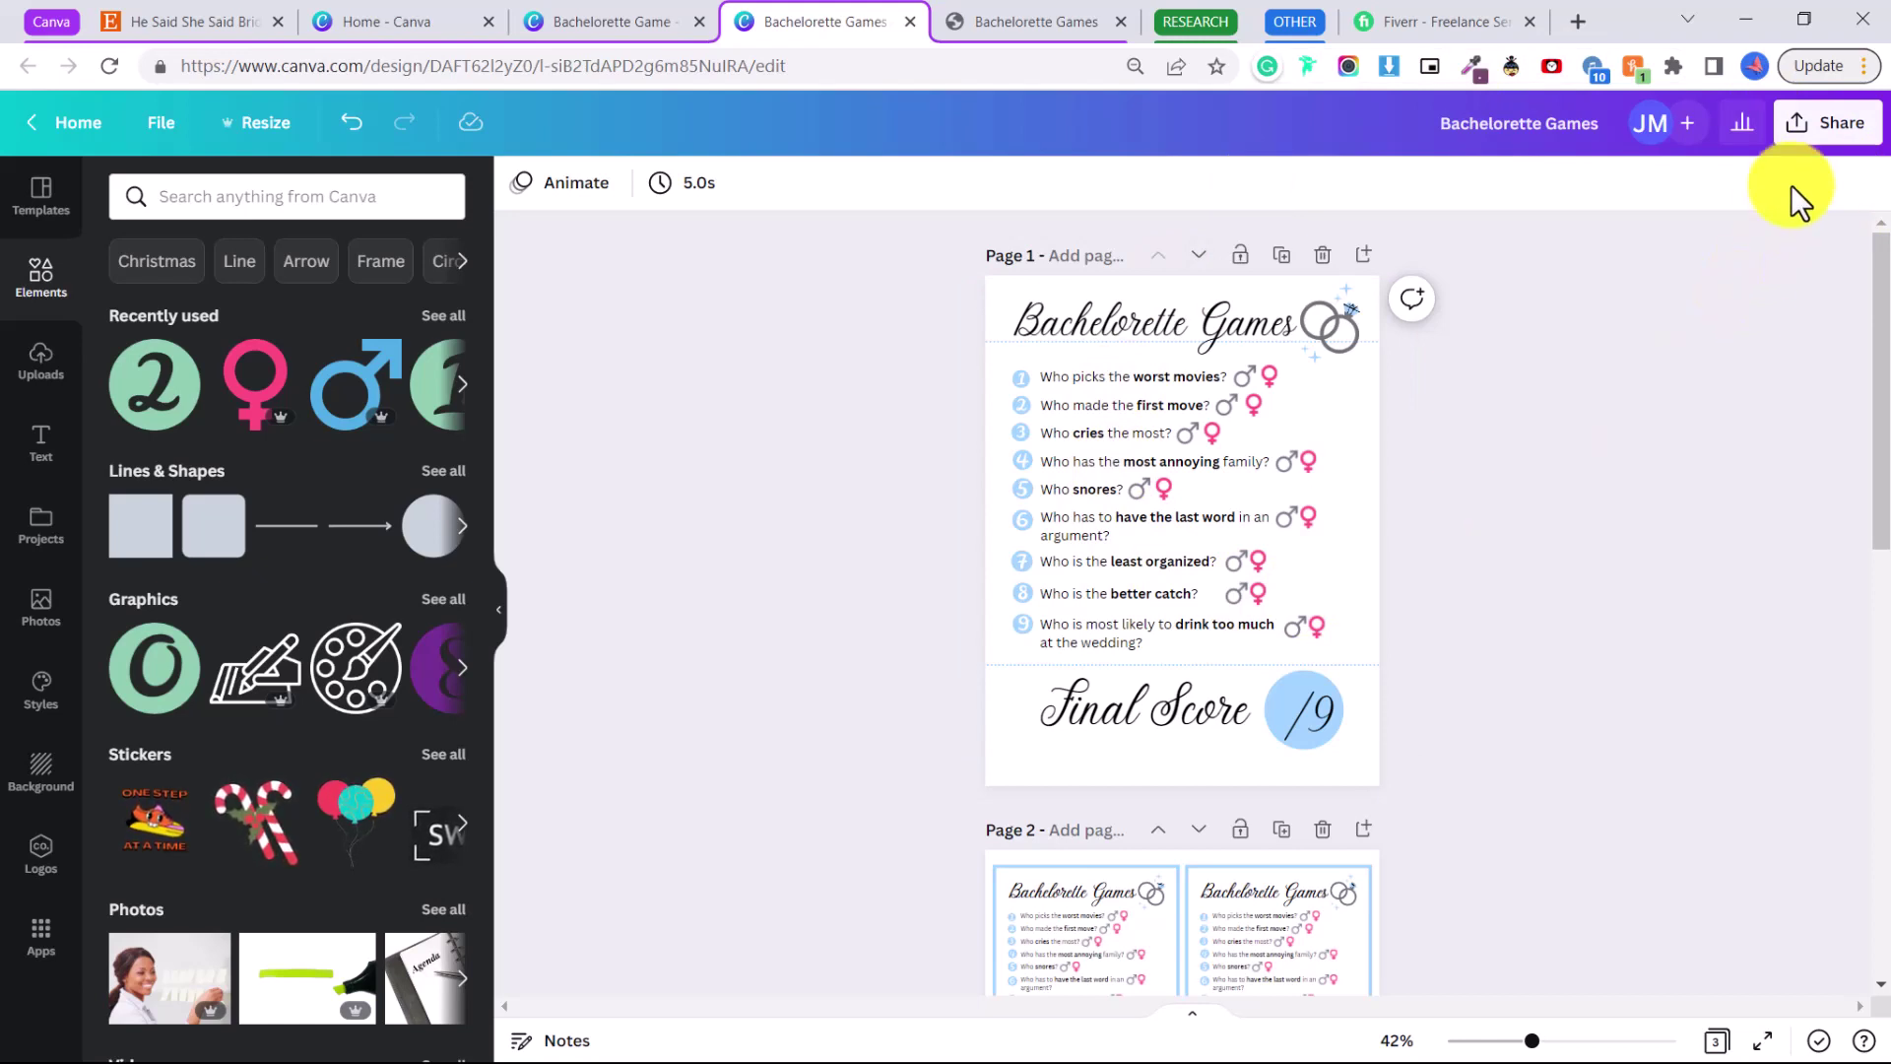
- Download all three pages as a PDF Standard file with Flatten PDF enabled and the download settings saved
click(1810, 150)
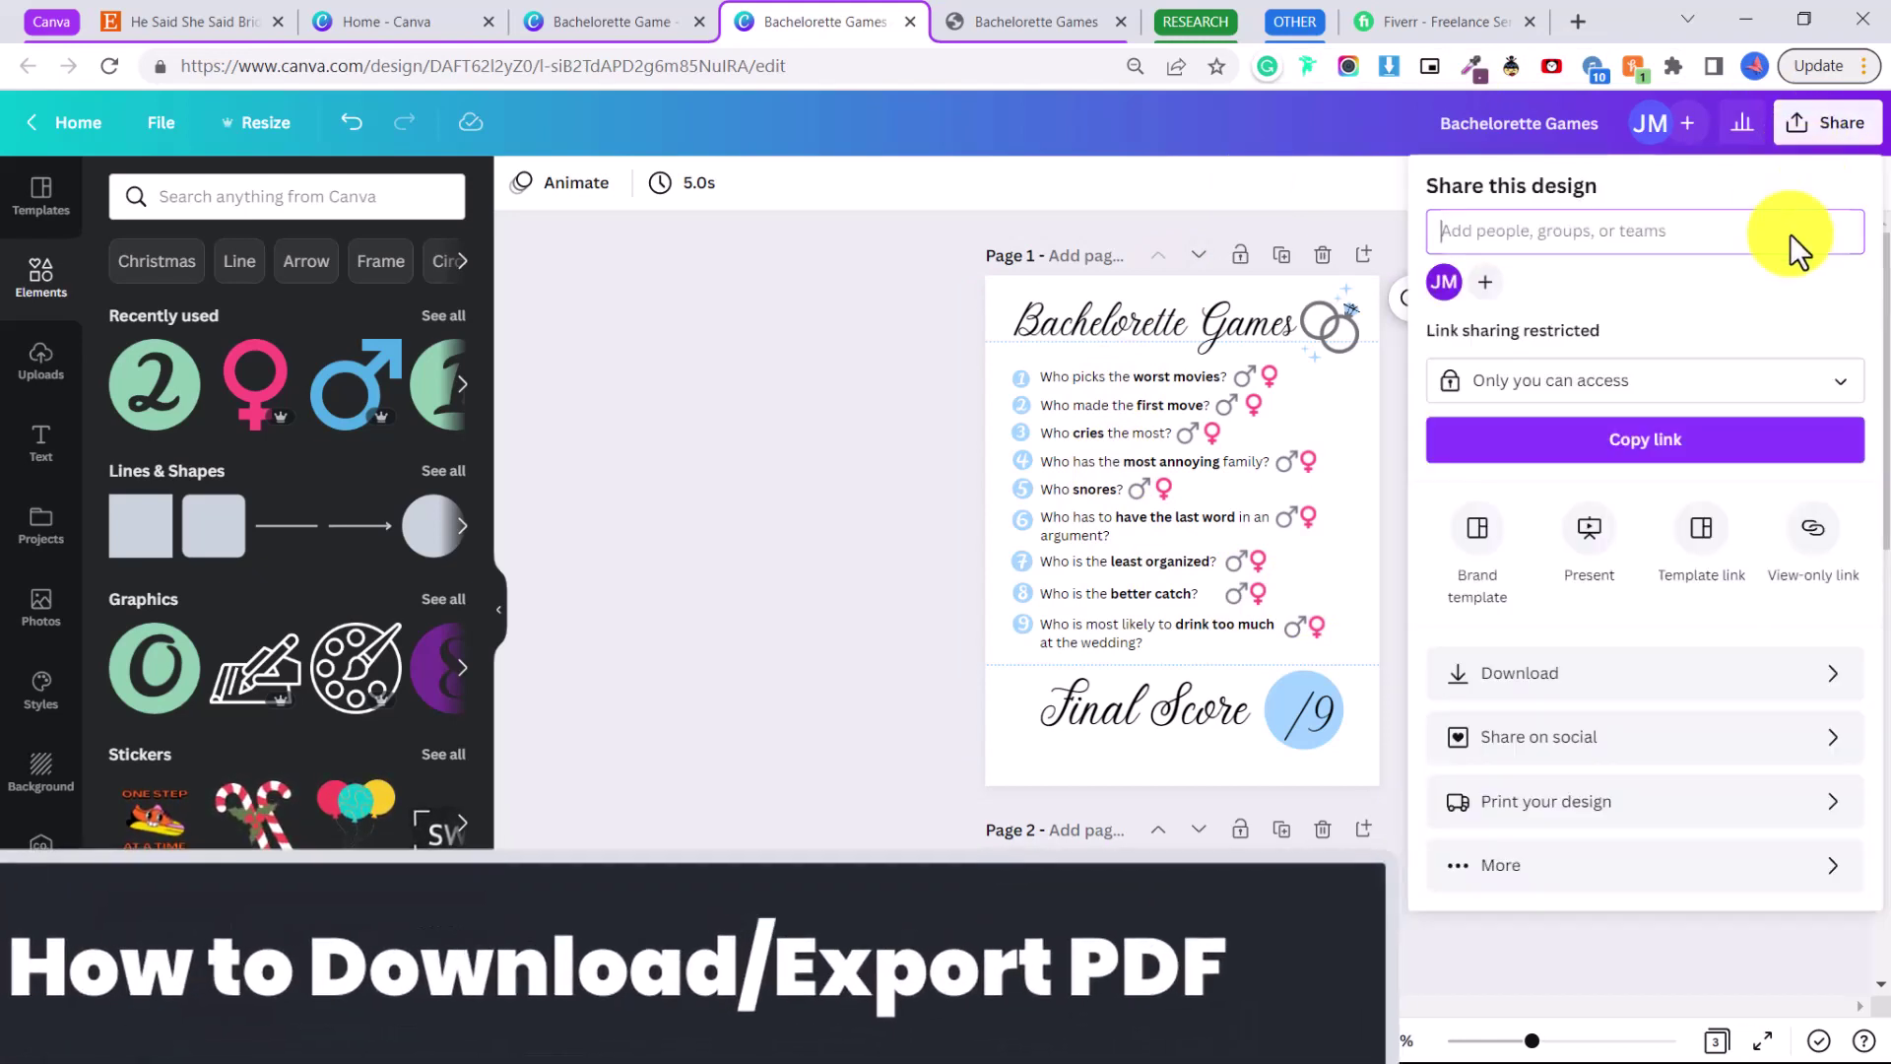
click(1592, 674)
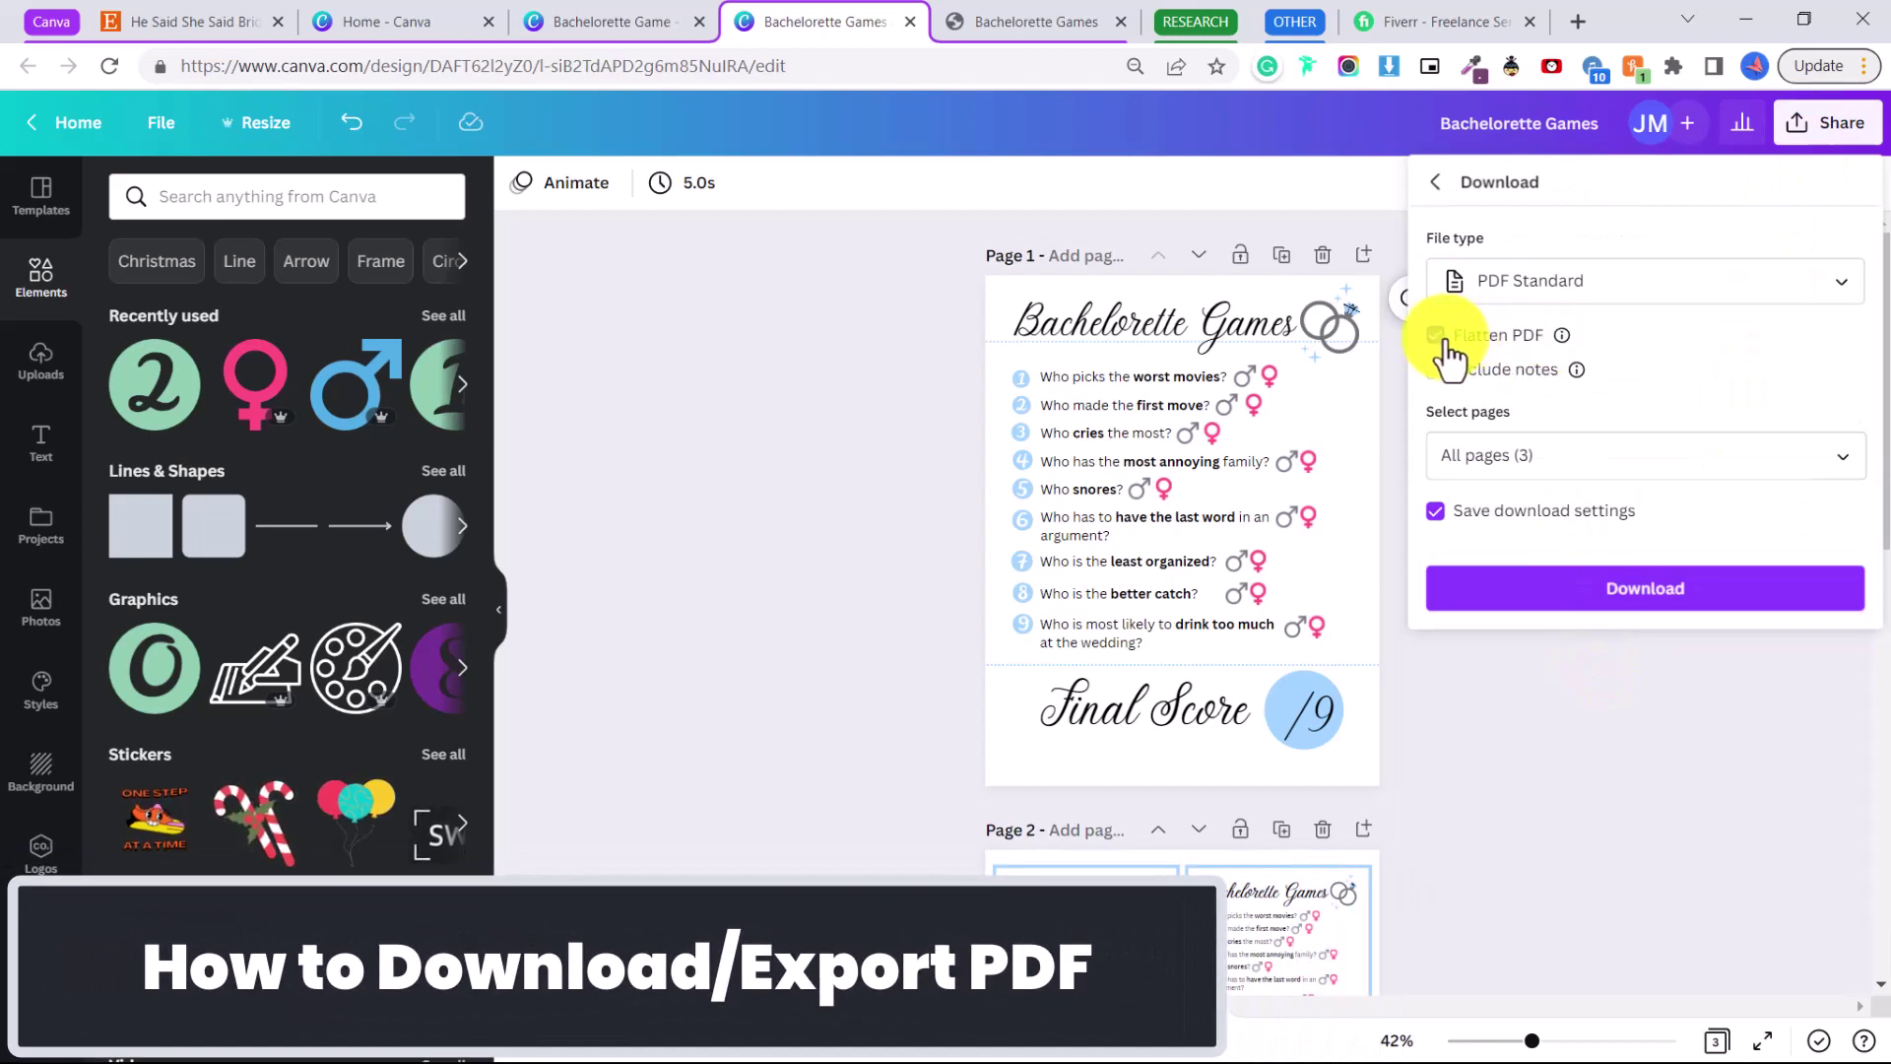
click(1612, 290)
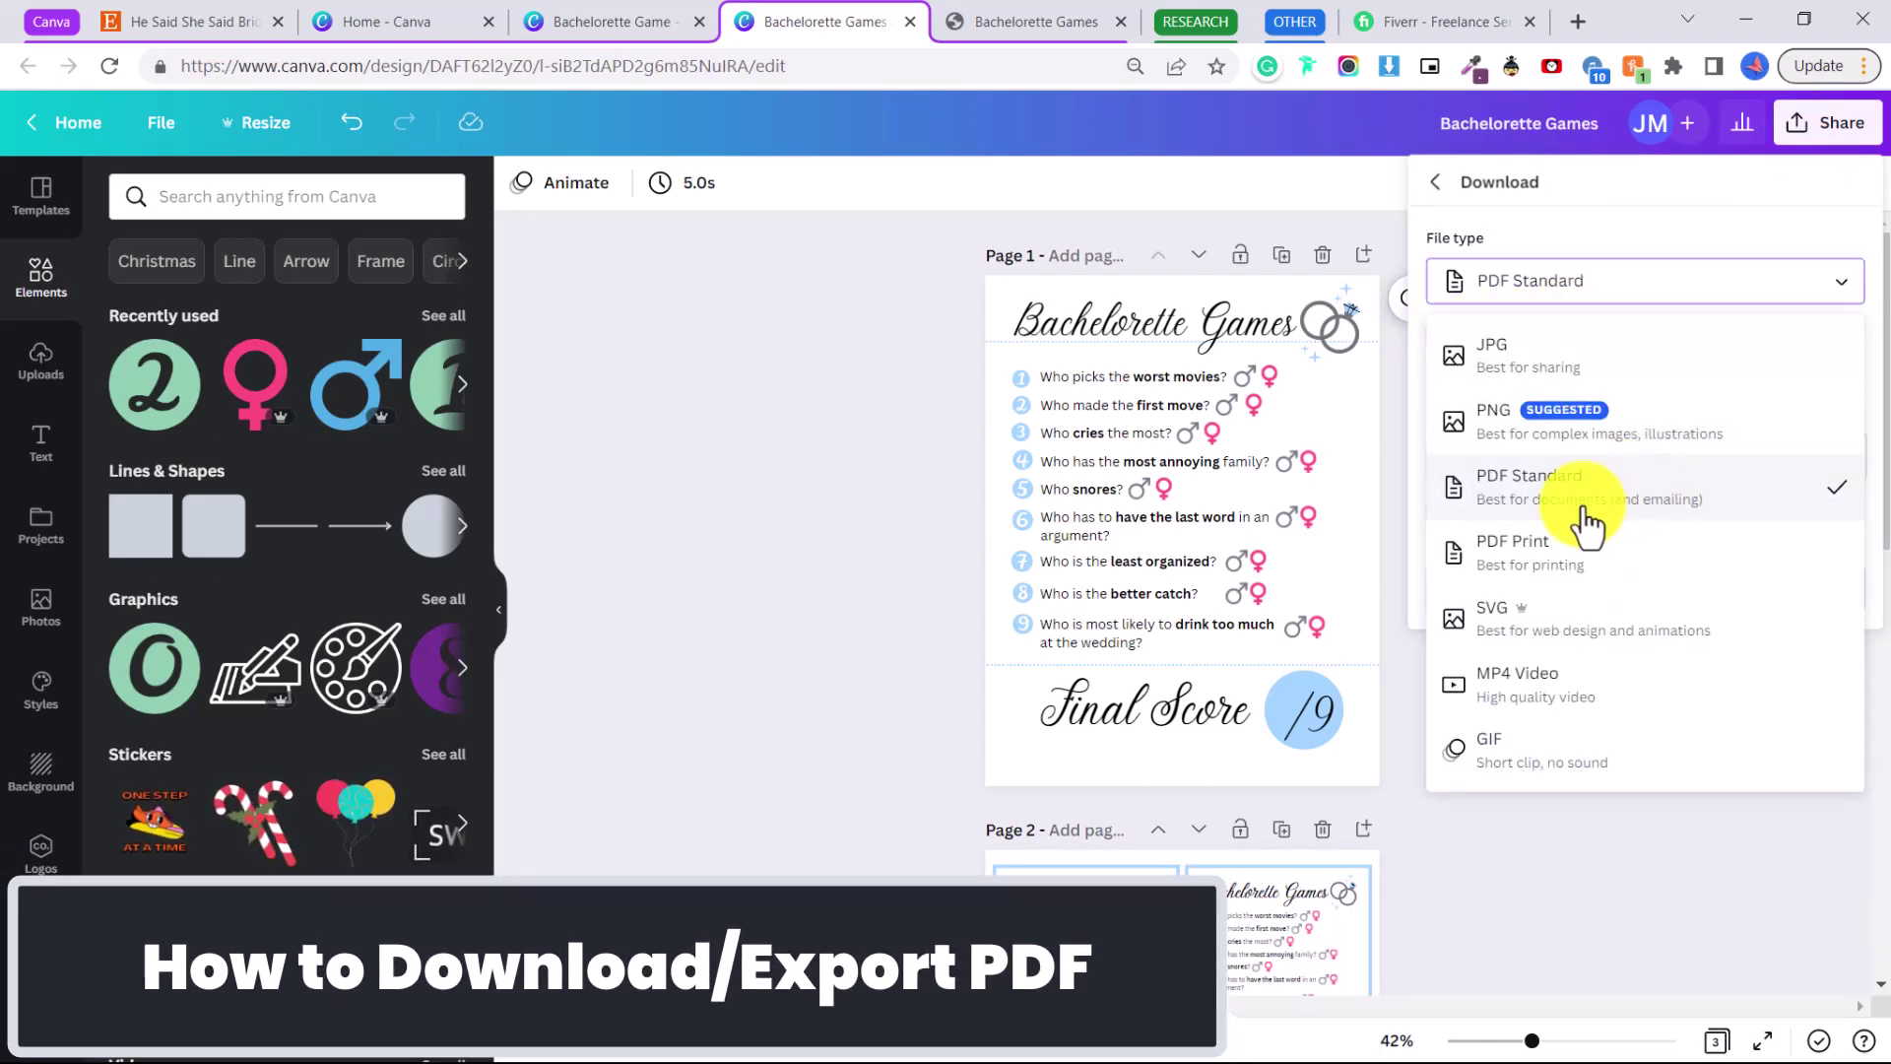
click(1680, 520)
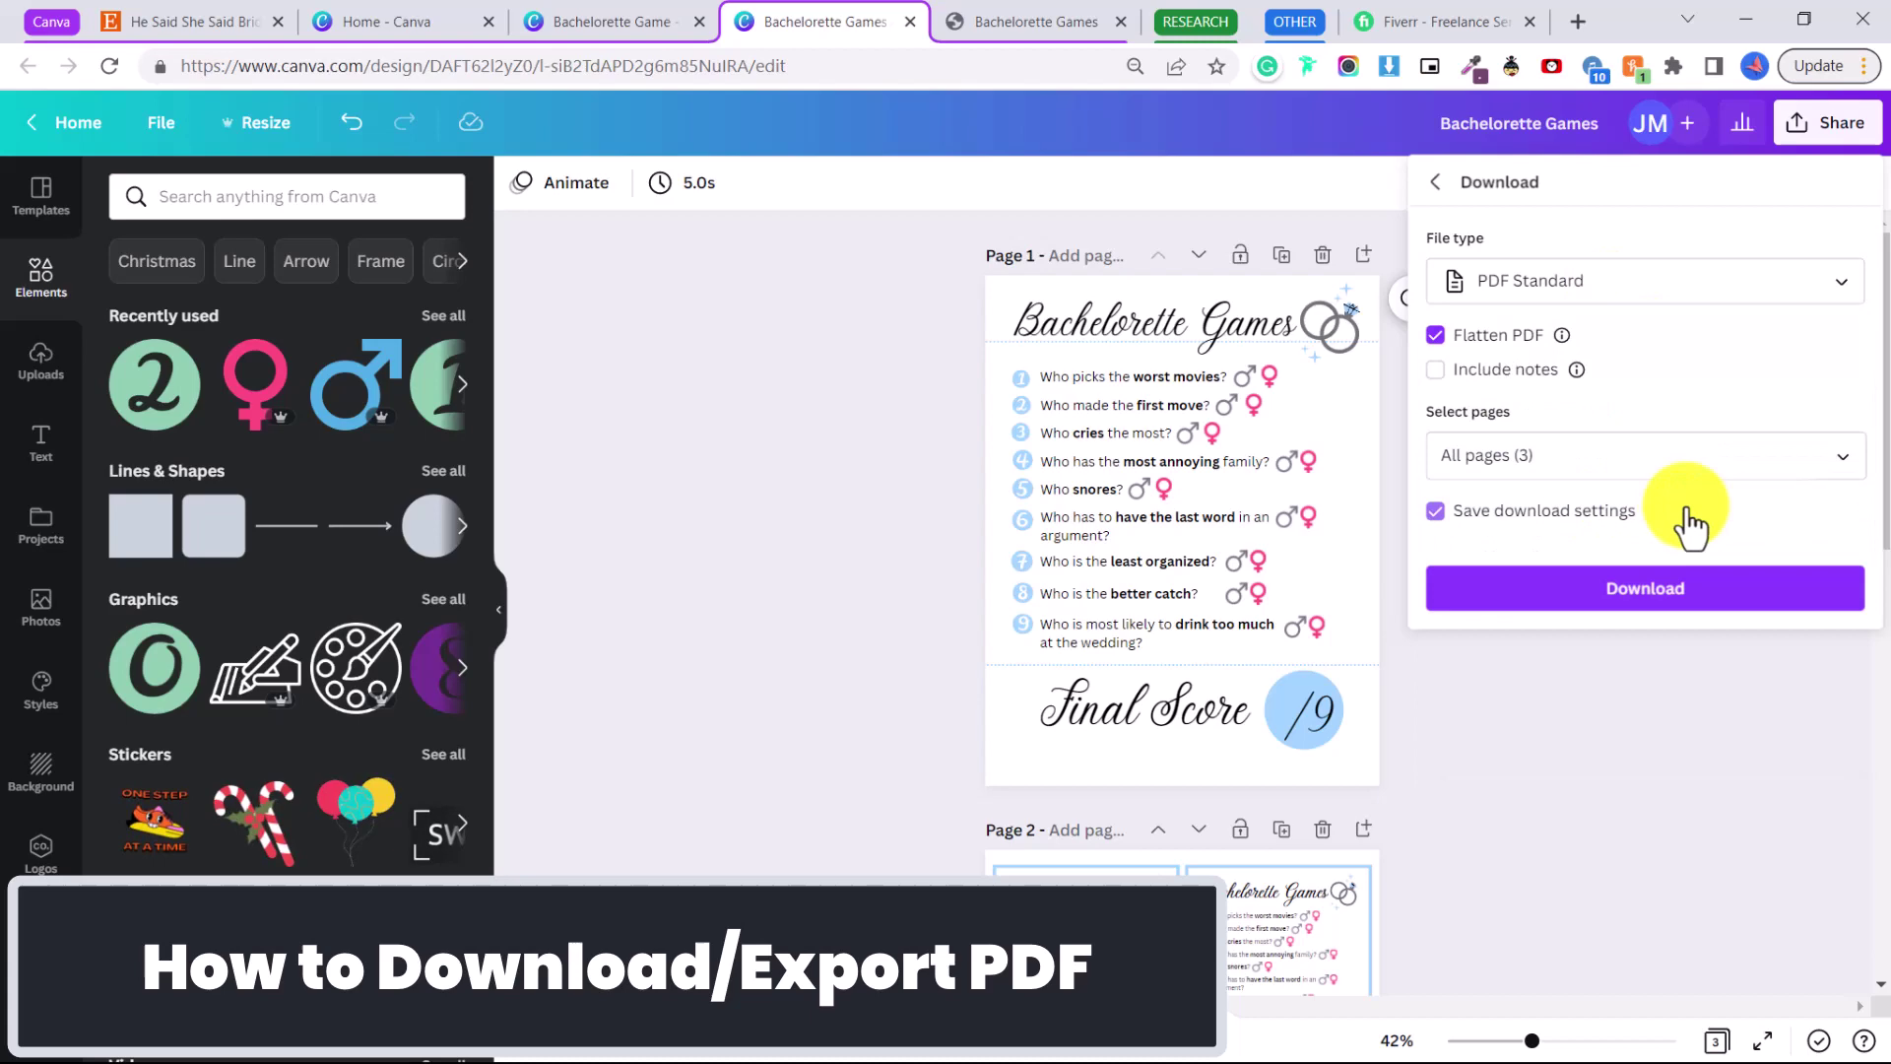
click(1675, 589)
- Open the downloaded Bachelorette Games PDF and view it at 75% zoom
click(187, 1027)
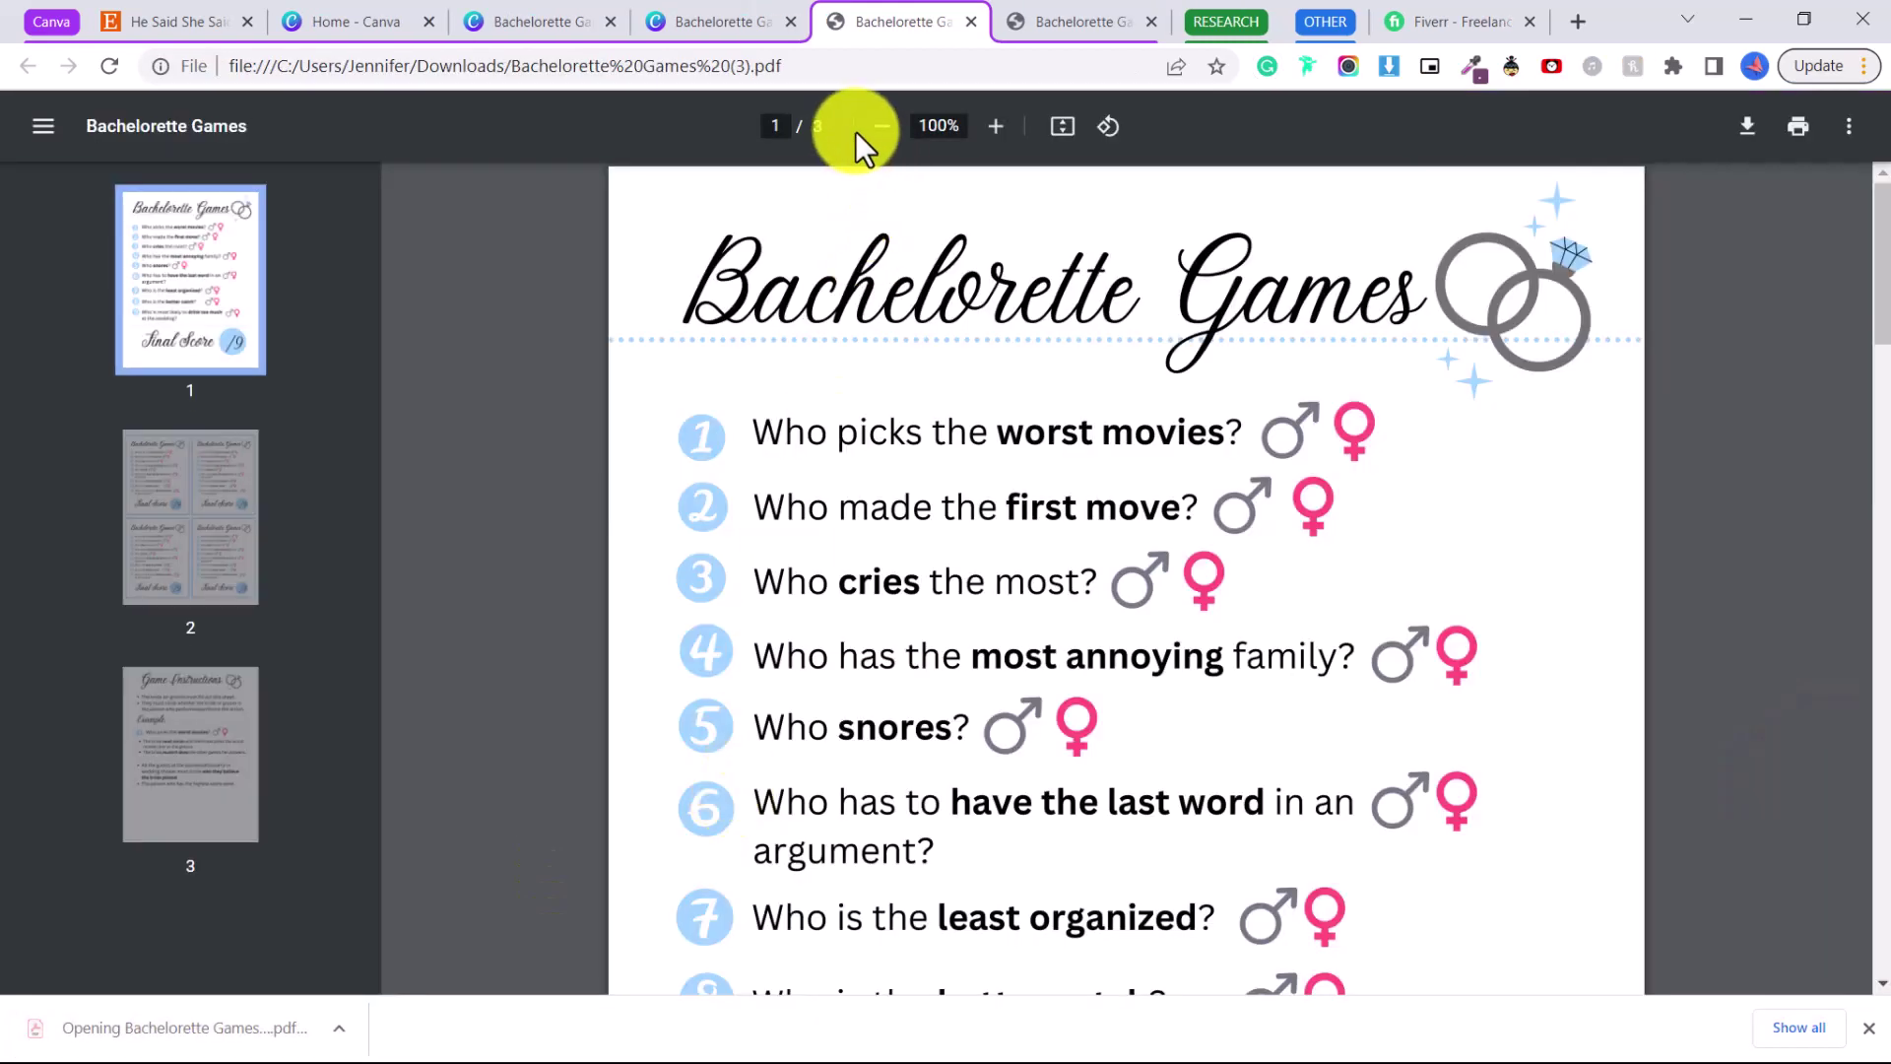
click(880, 128)
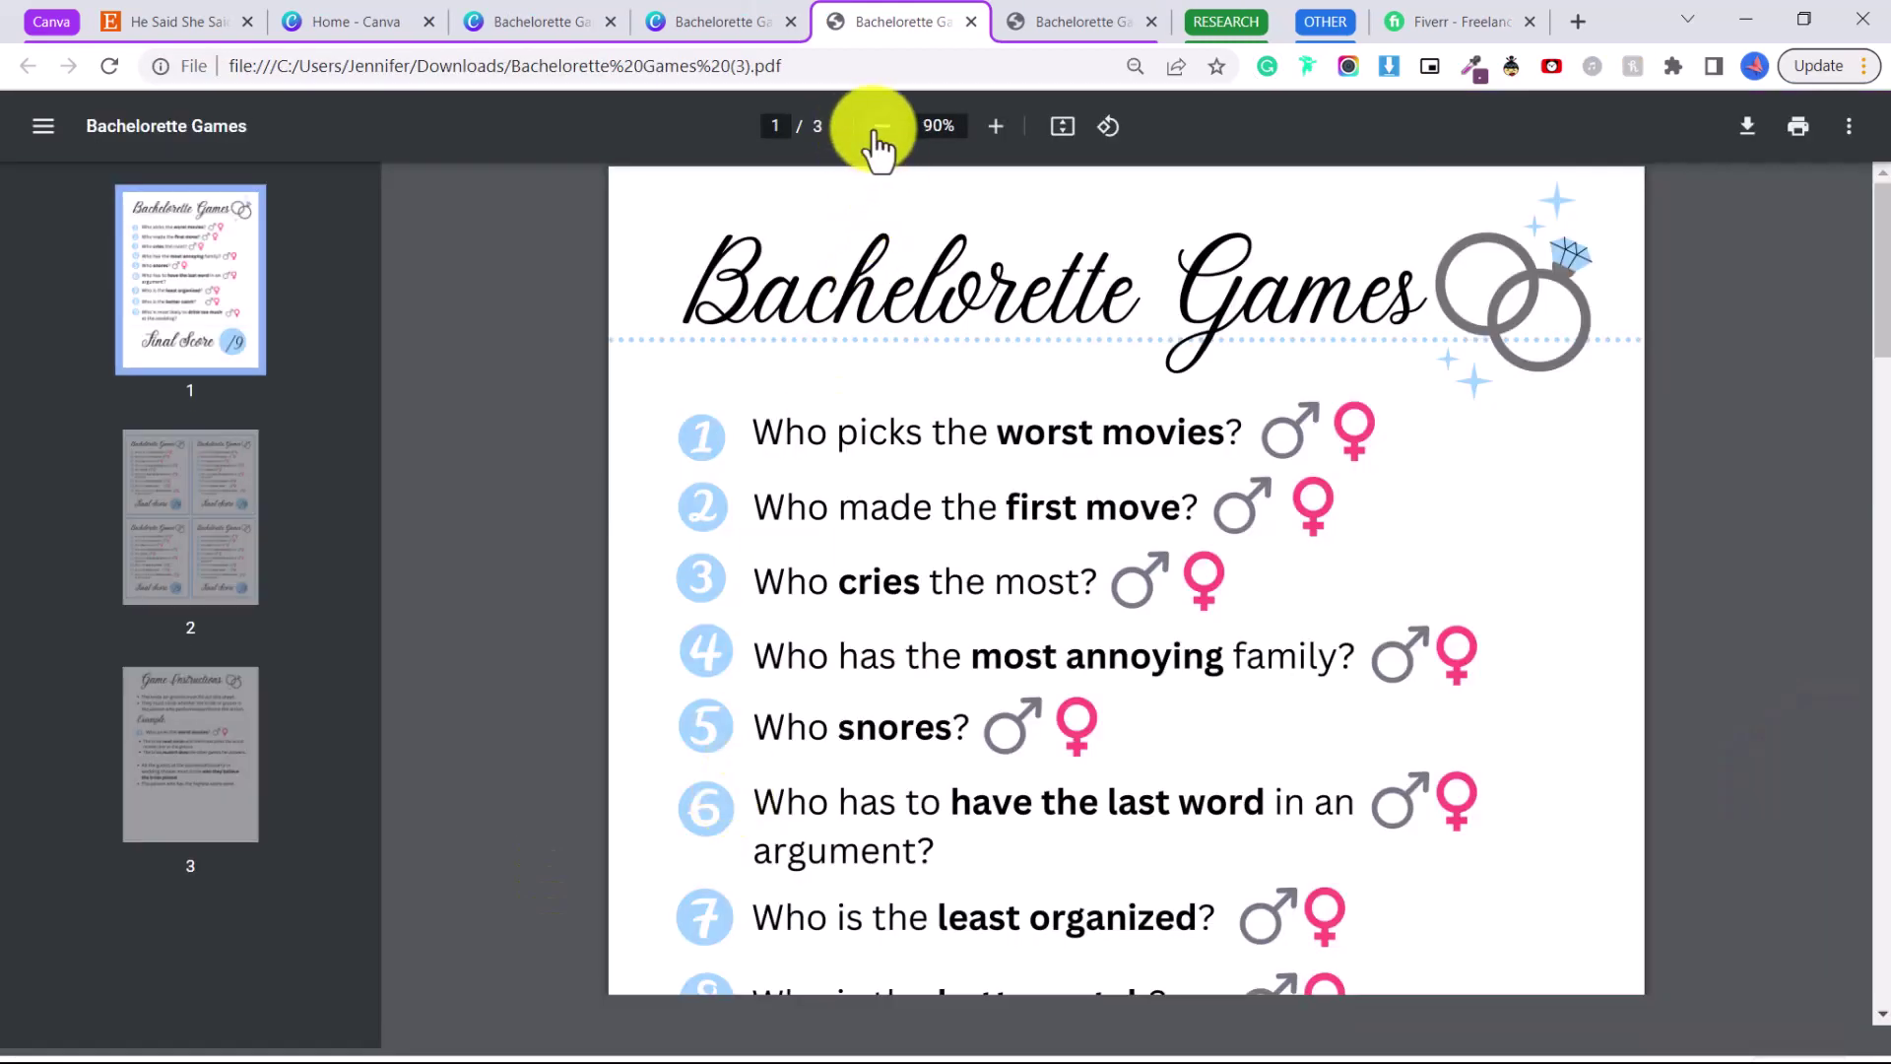
click(879, 128)
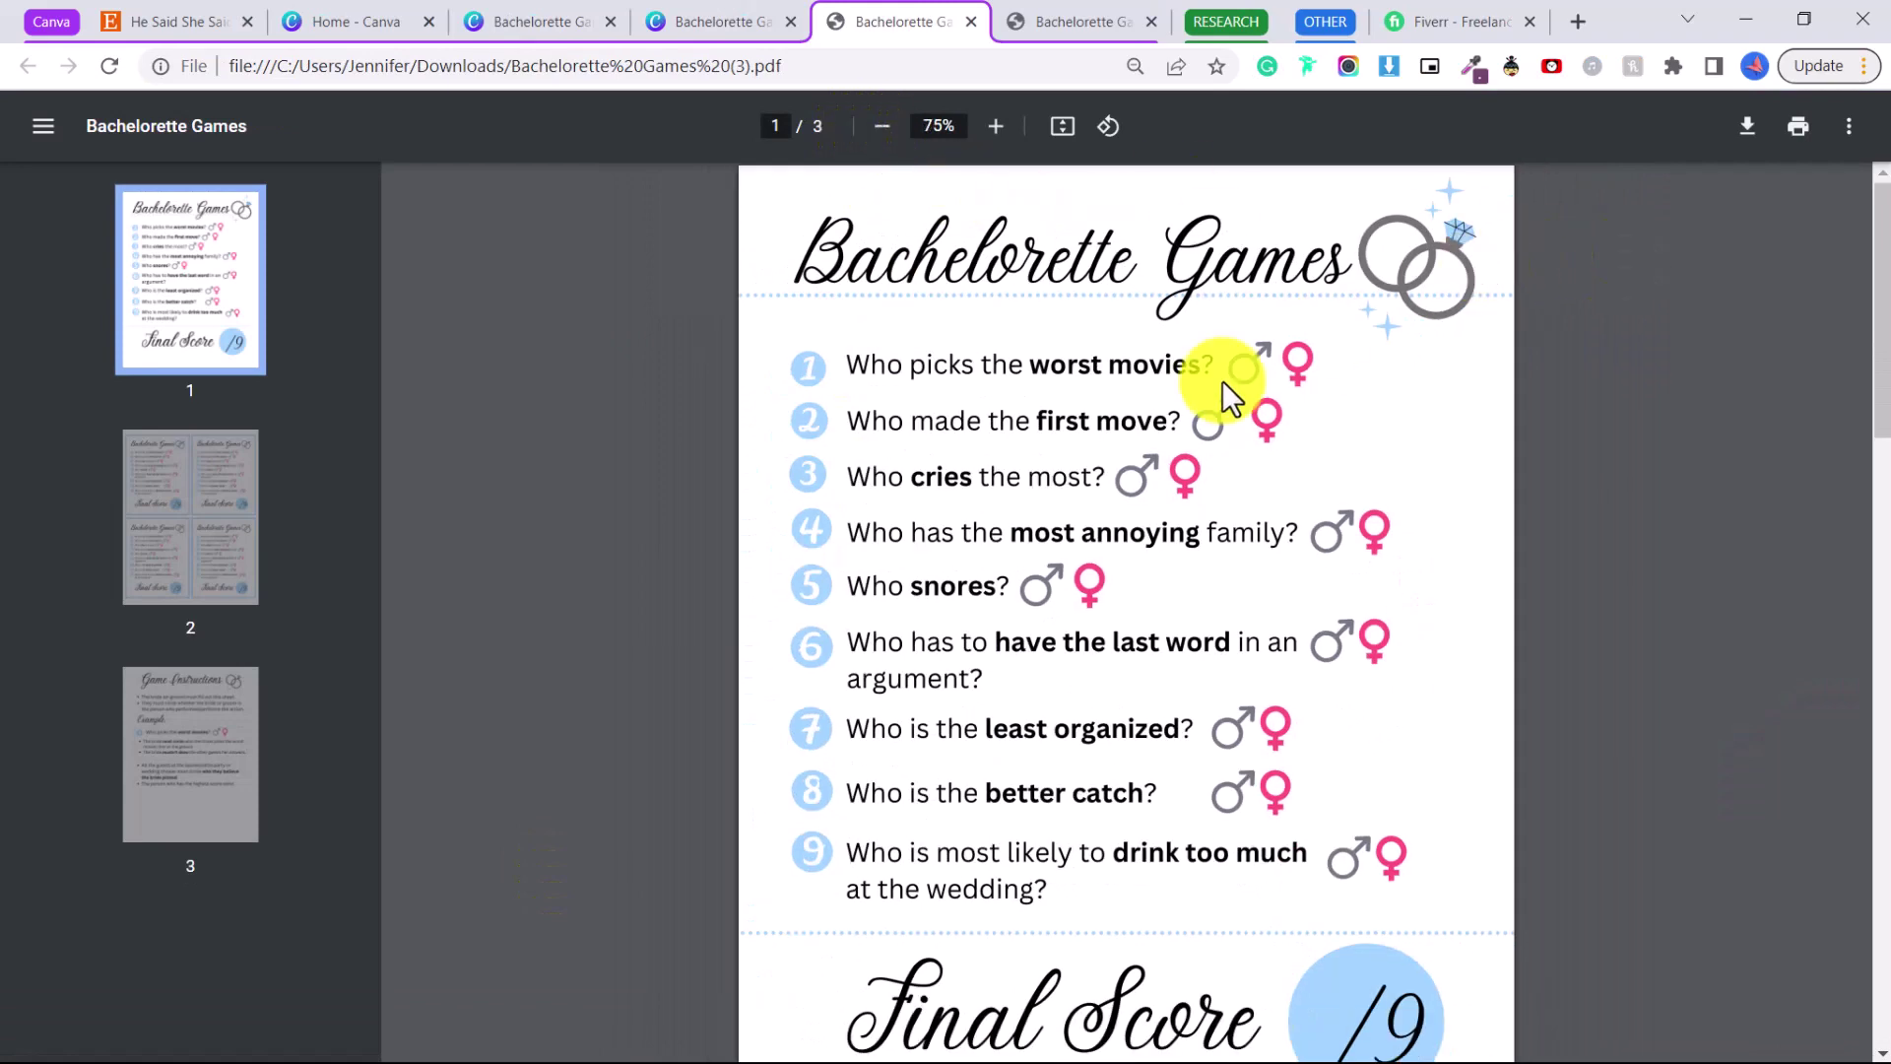
- Switch to the Etsy listing for the He Said, She Said Bridal Shower Game and examine its shop reviews and description
click(232, 24)
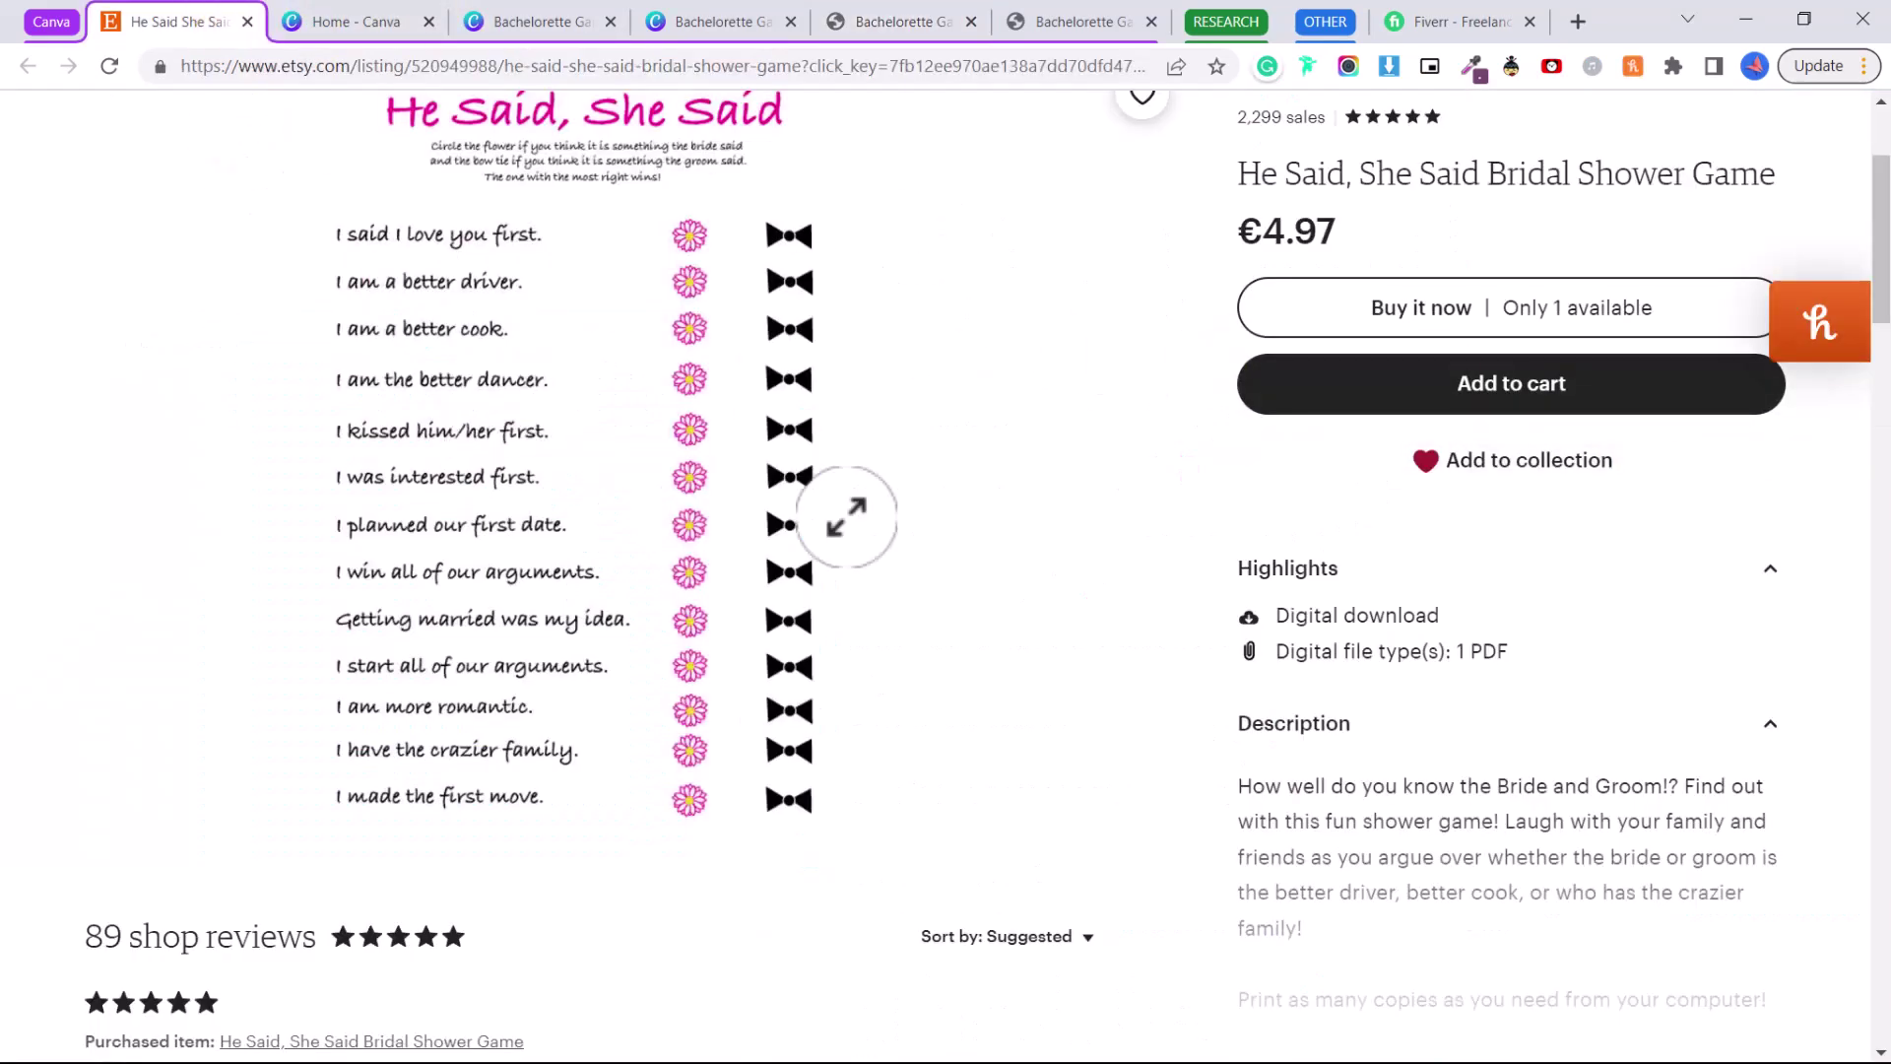
scroll(684, 634, down, 4)
scroll(414, 711, down, 3)
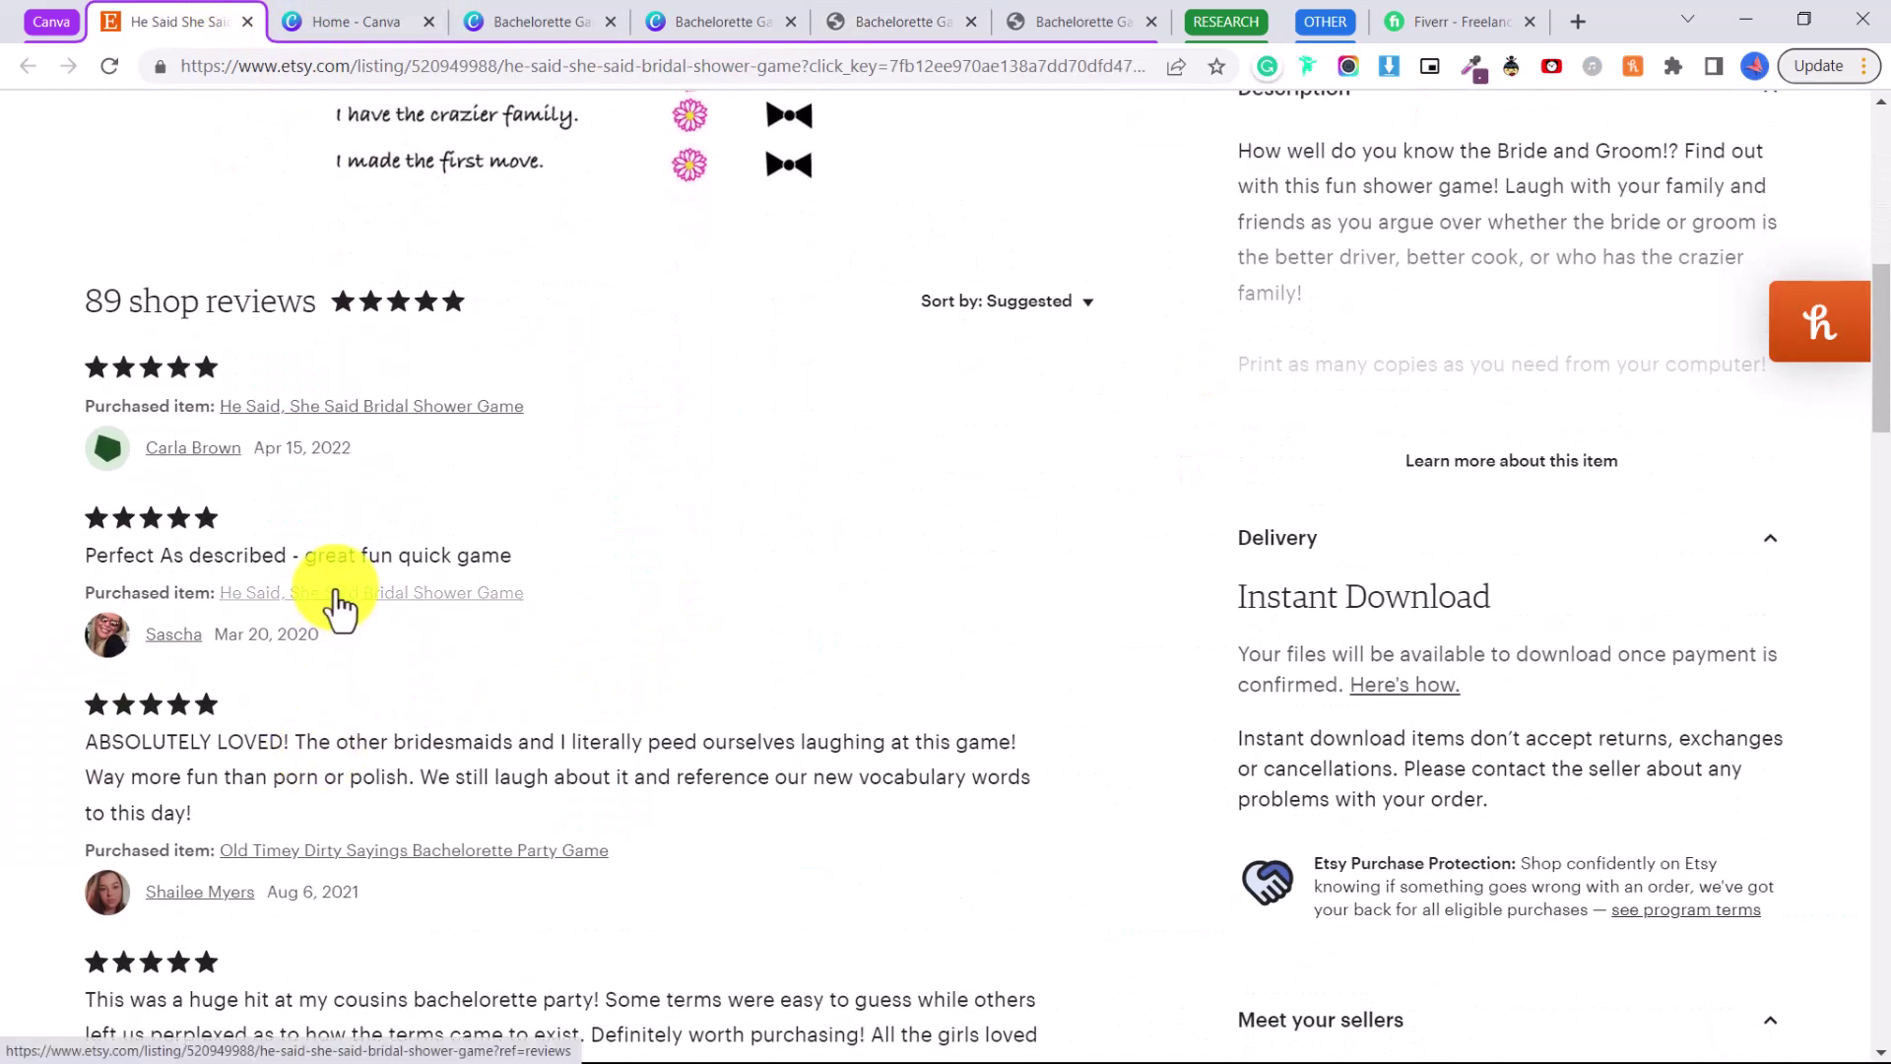
scroll(382, 374, up, 3)
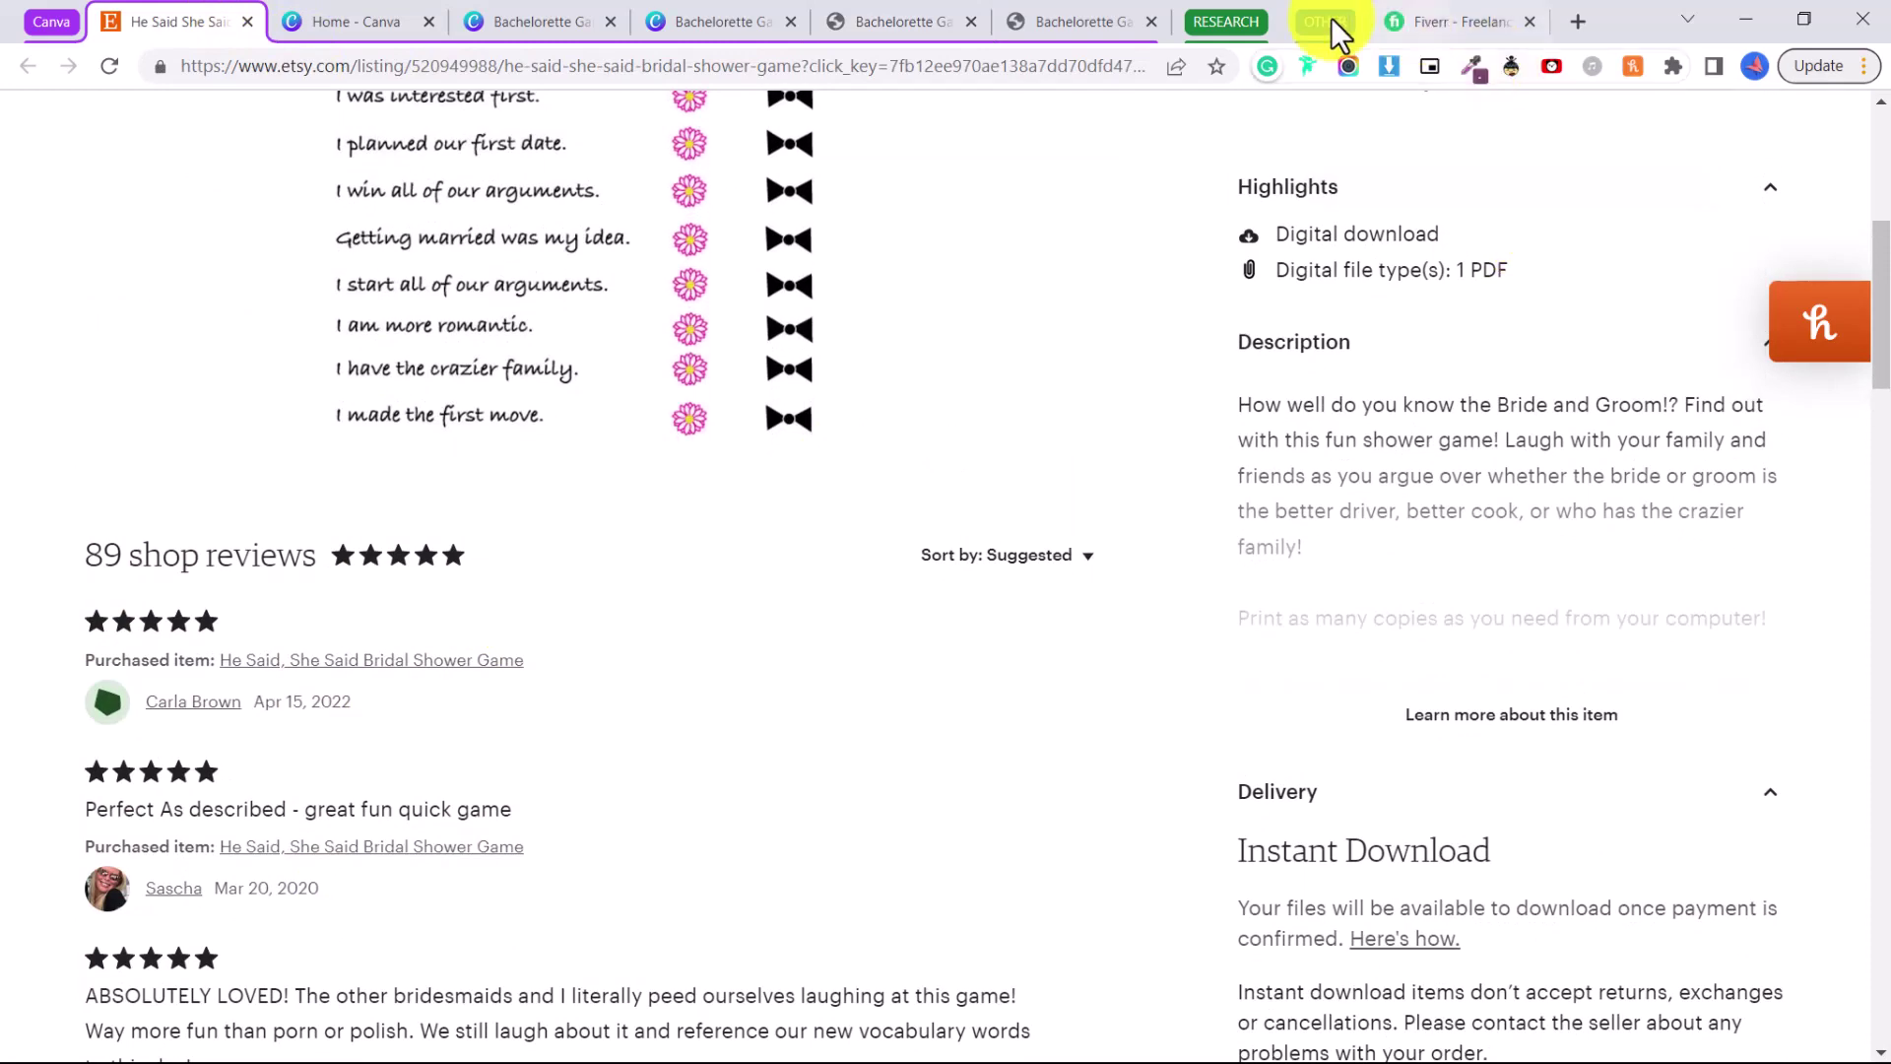
- View the downloaded Bachelorette Games PDFs, and examine the enlarged product image on the He Said, She Said Etsy listing
click(1050, 20)
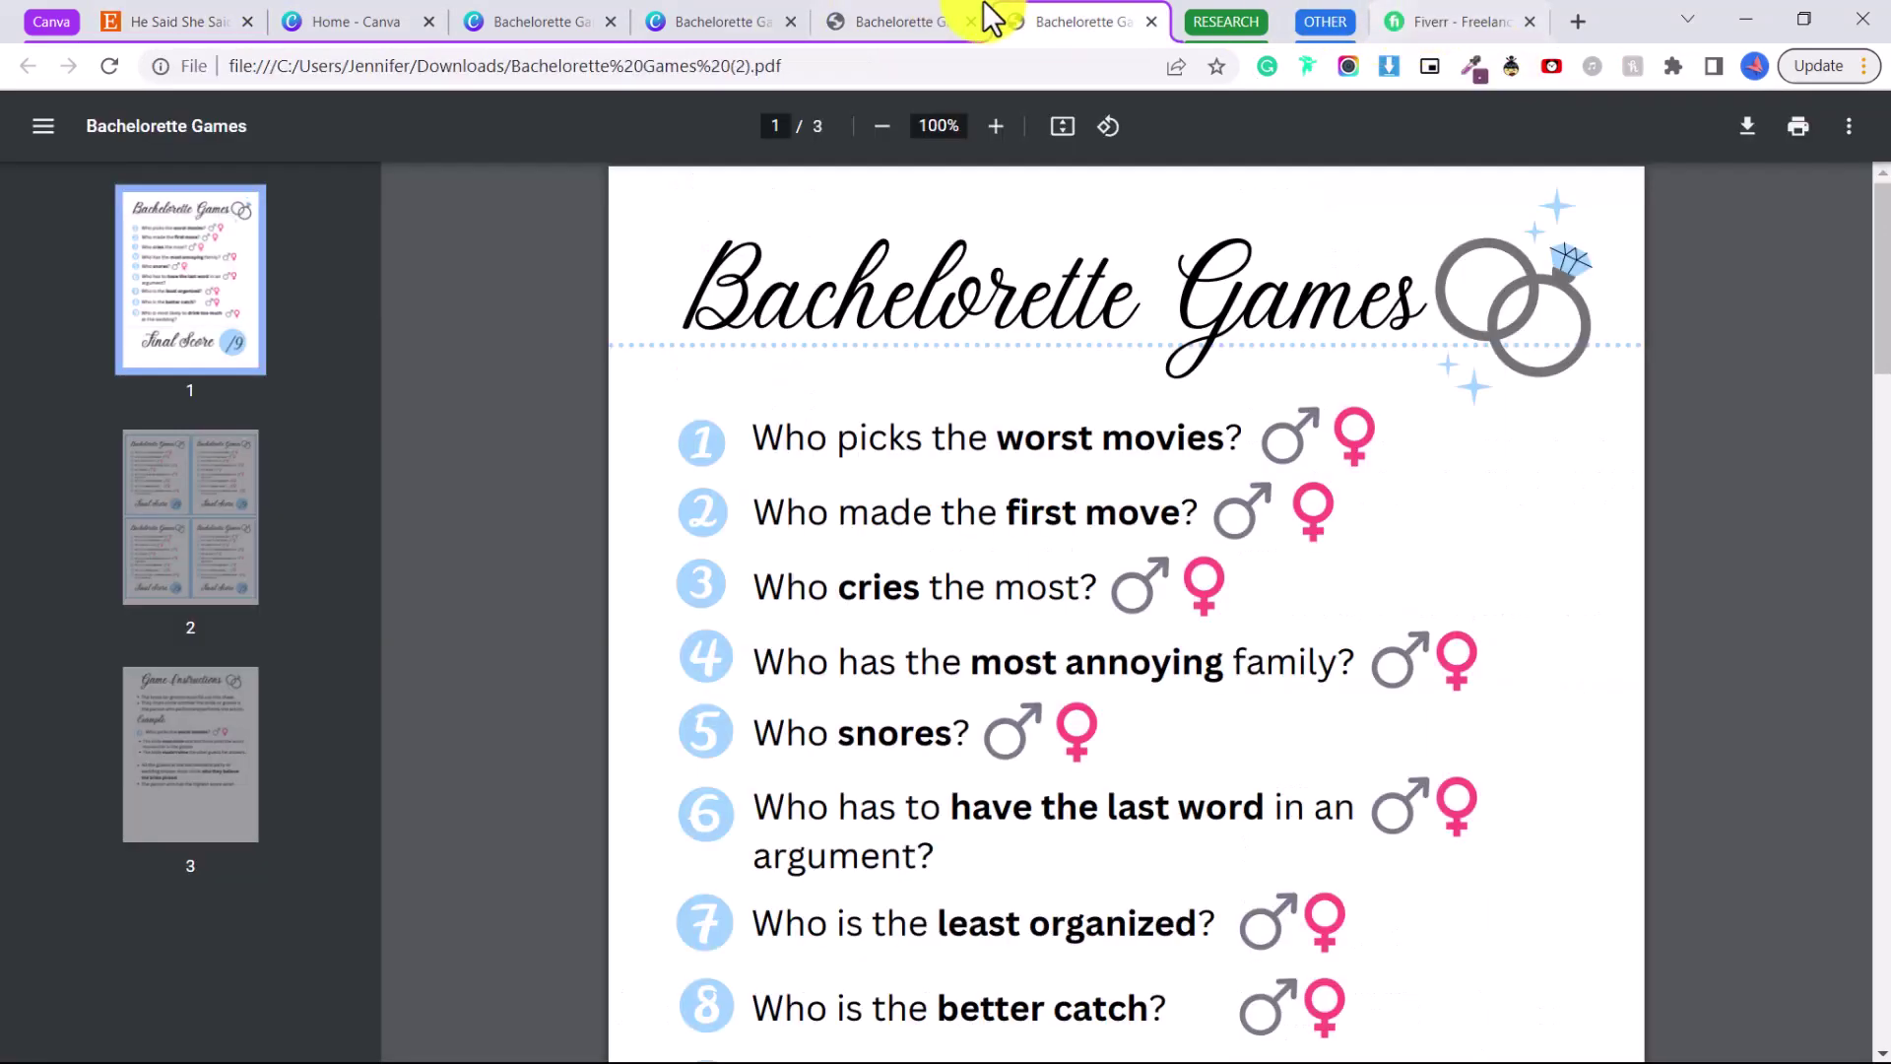
click(699, 20)
click(877, 20)
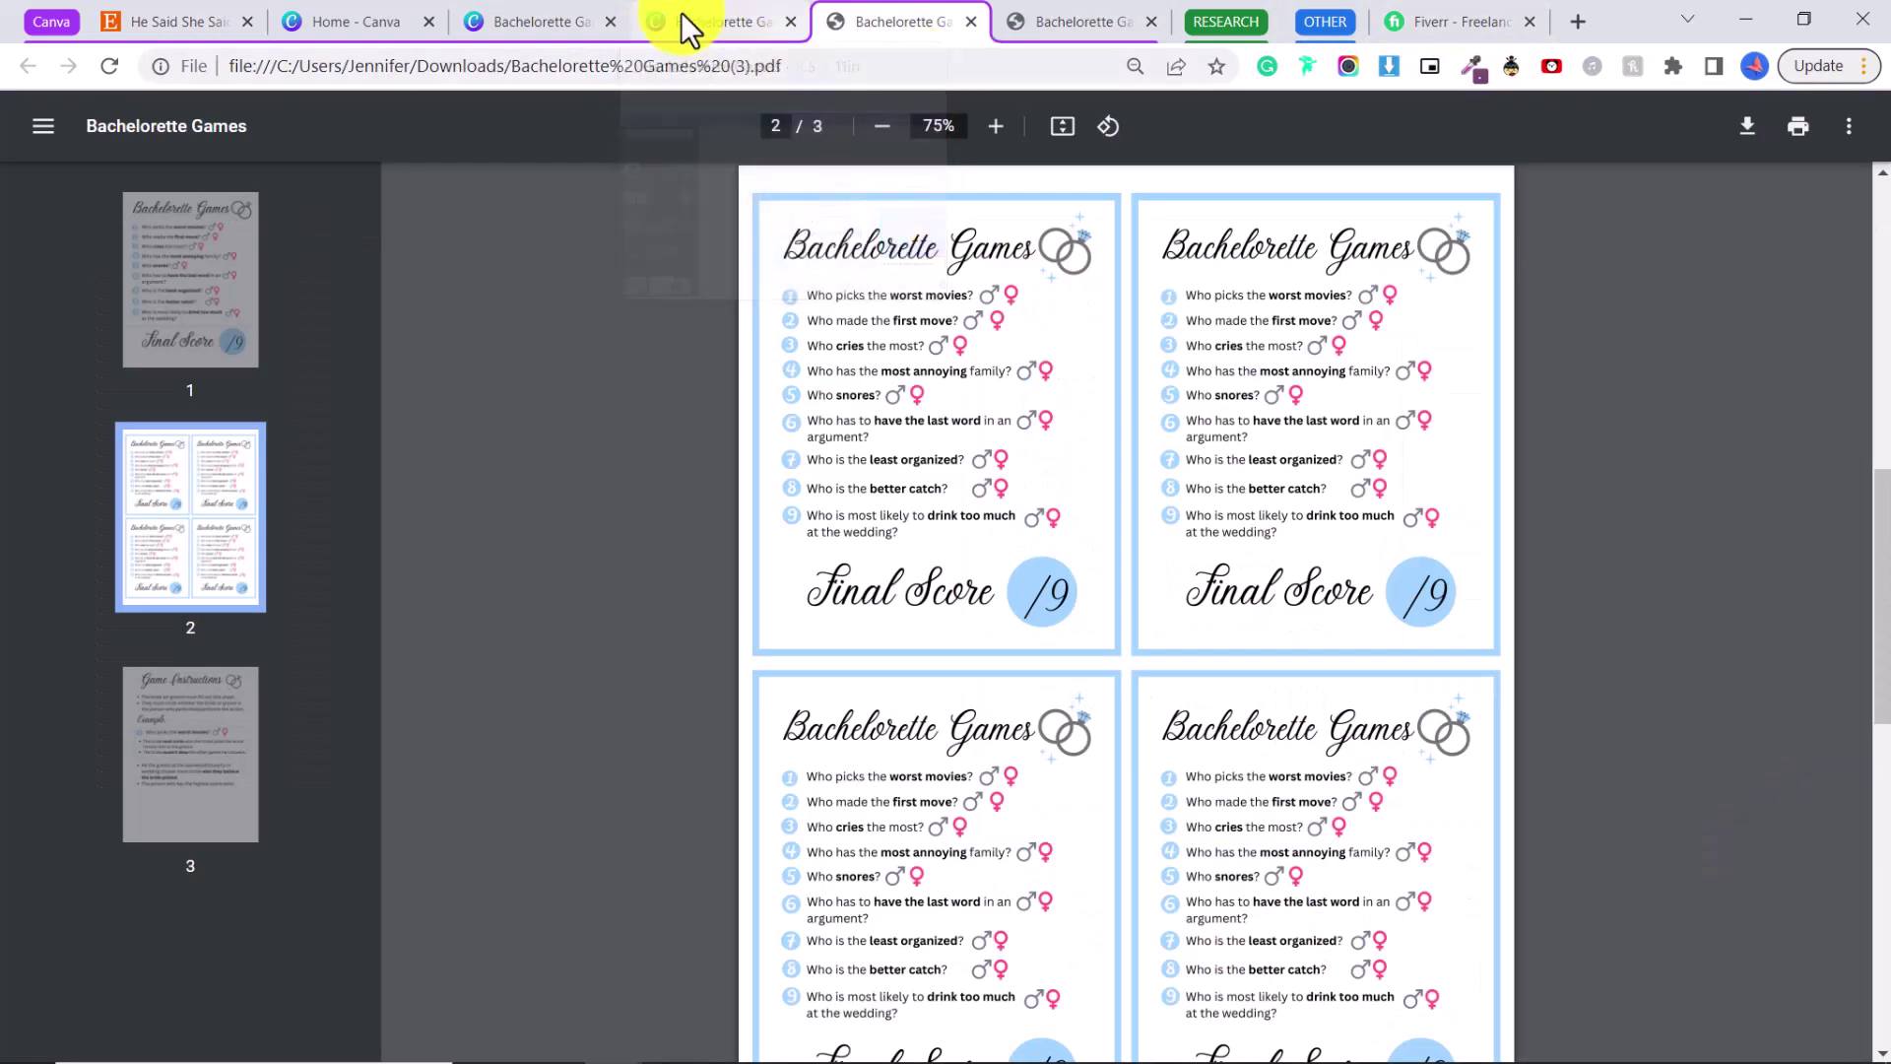
click(173, 20)
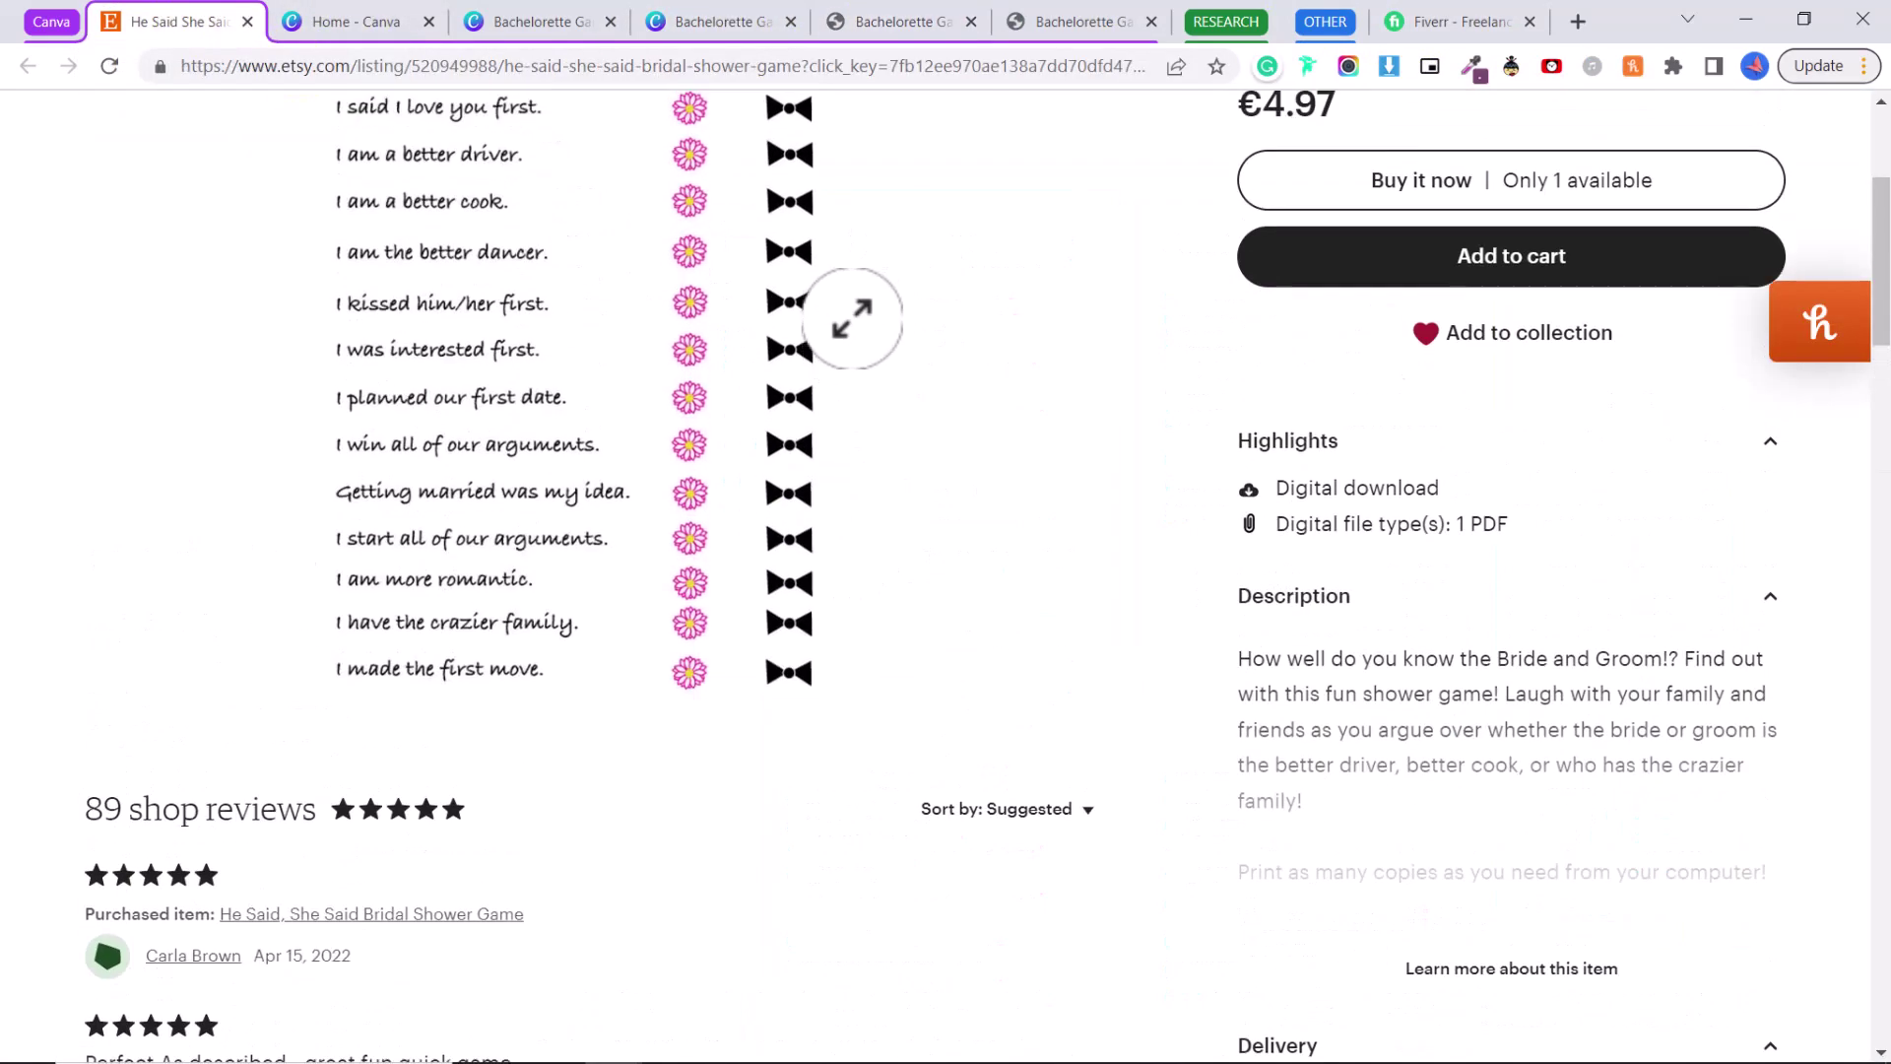
scroll(749, 335, up, 3)
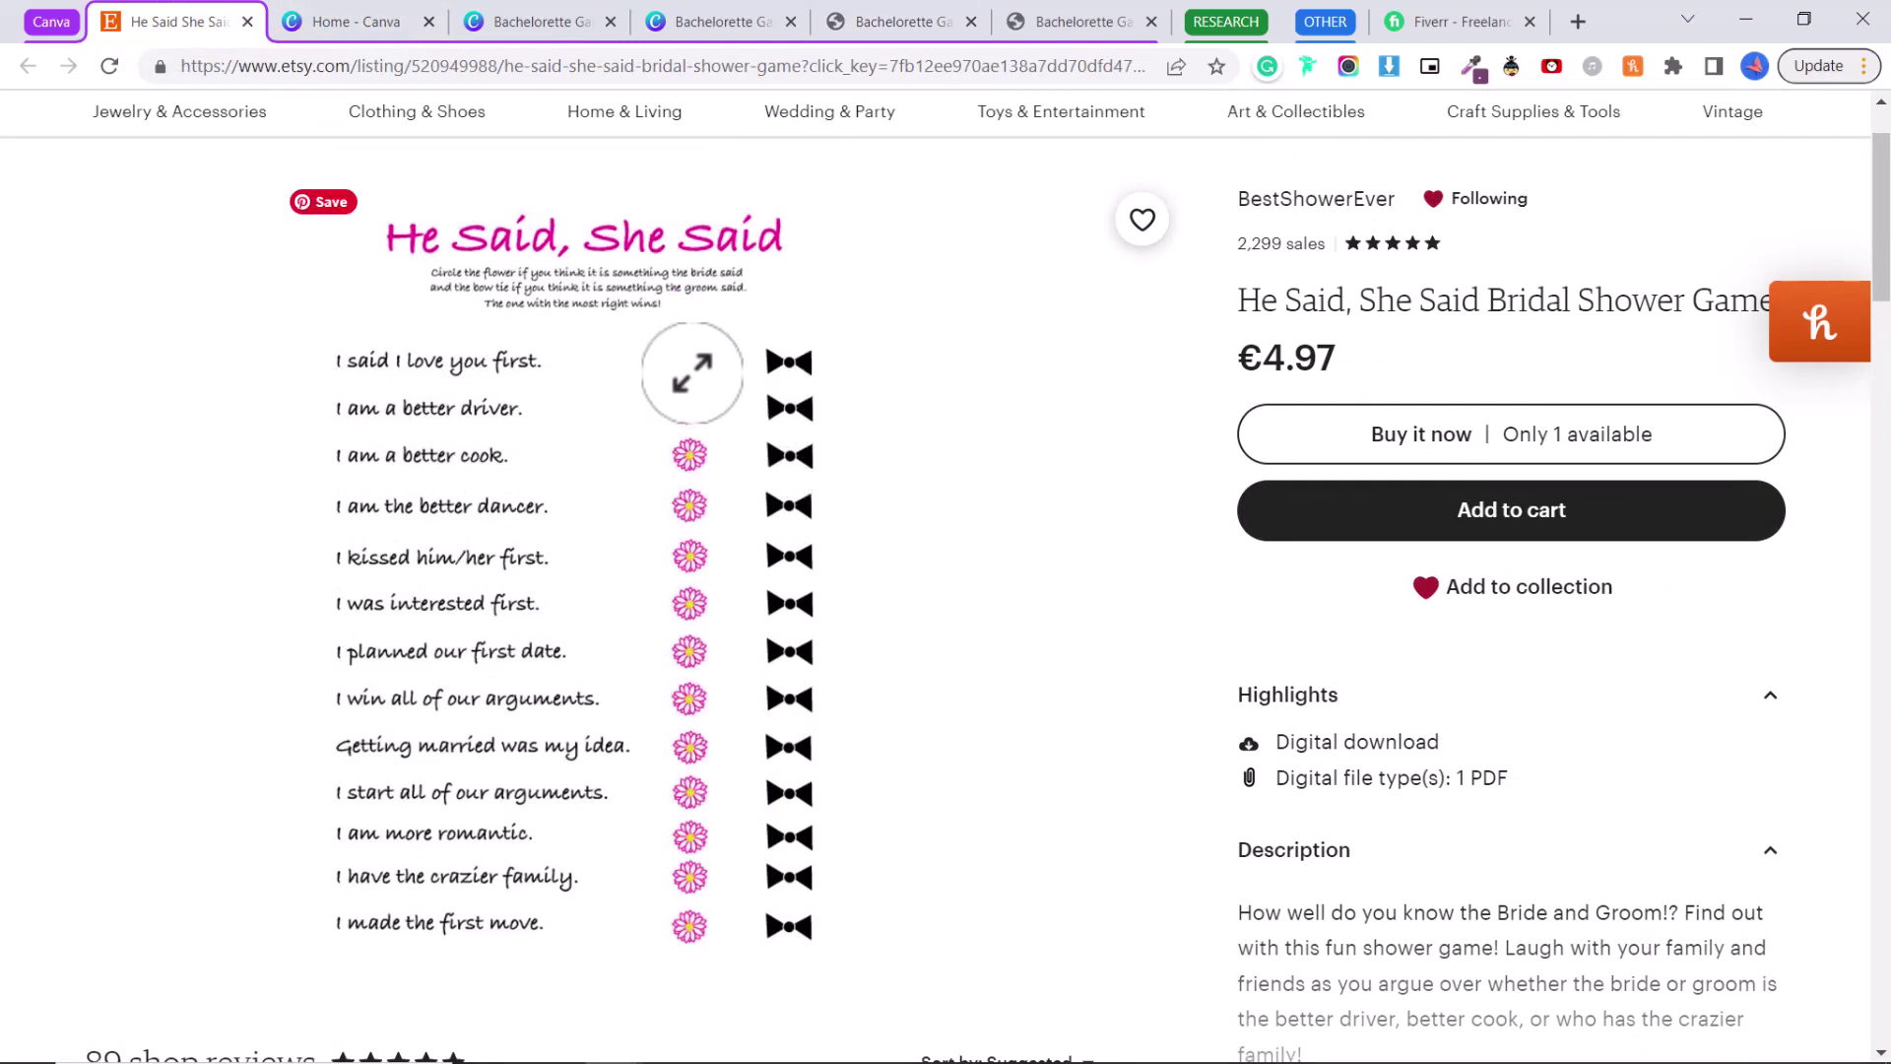
right_click(645, 372)
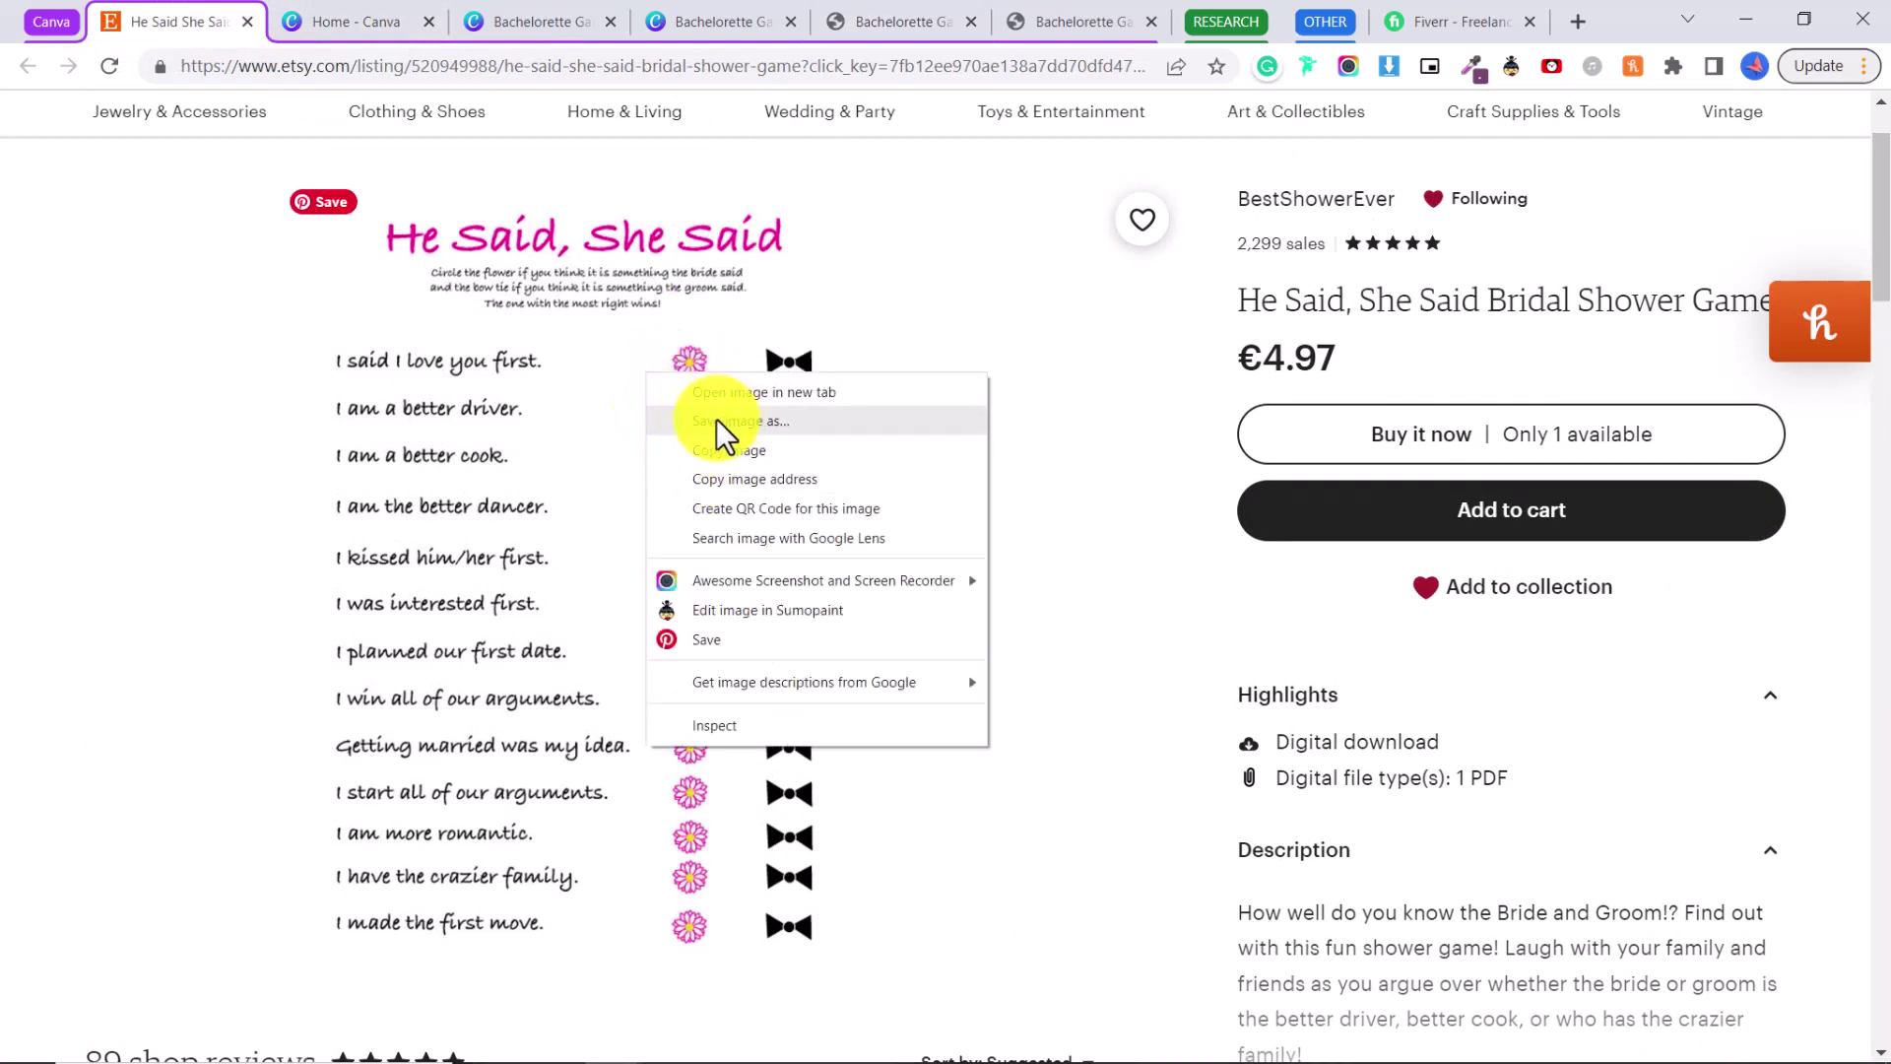
click(902, 282)
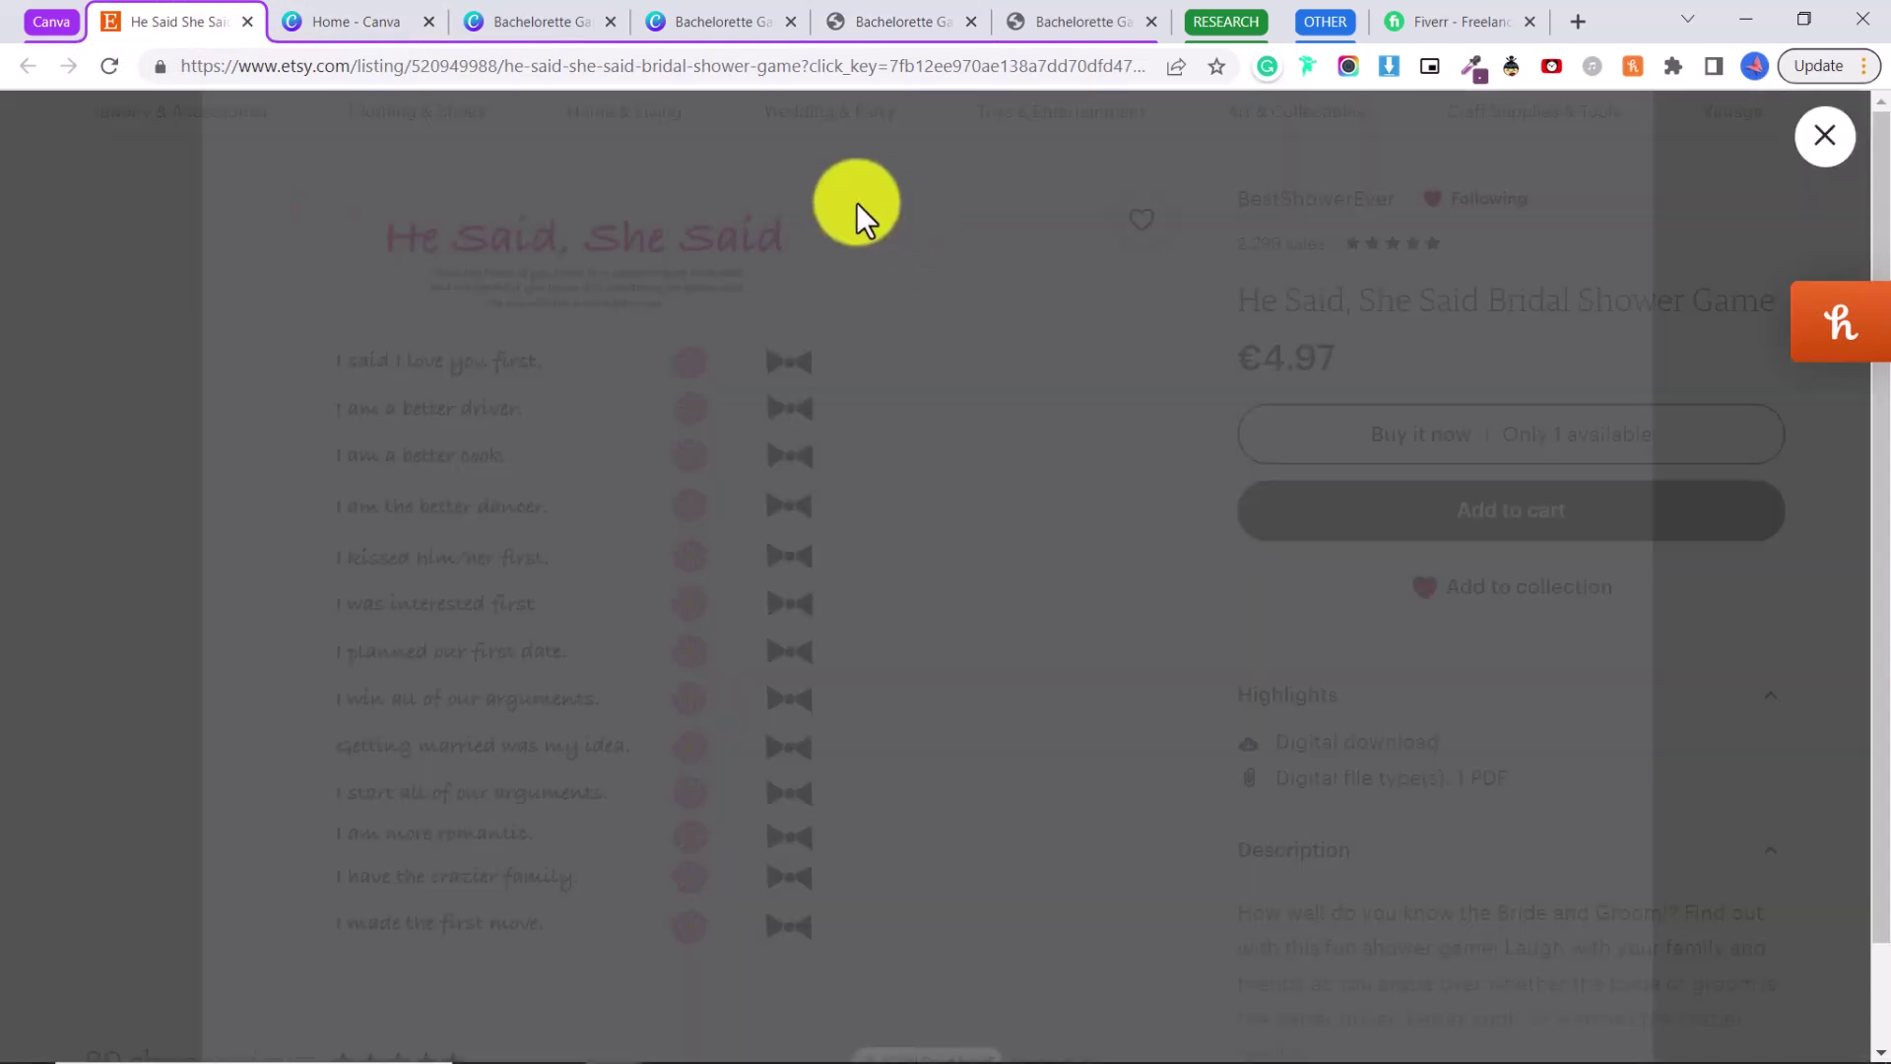
scroll(1084, 522, down, 1)
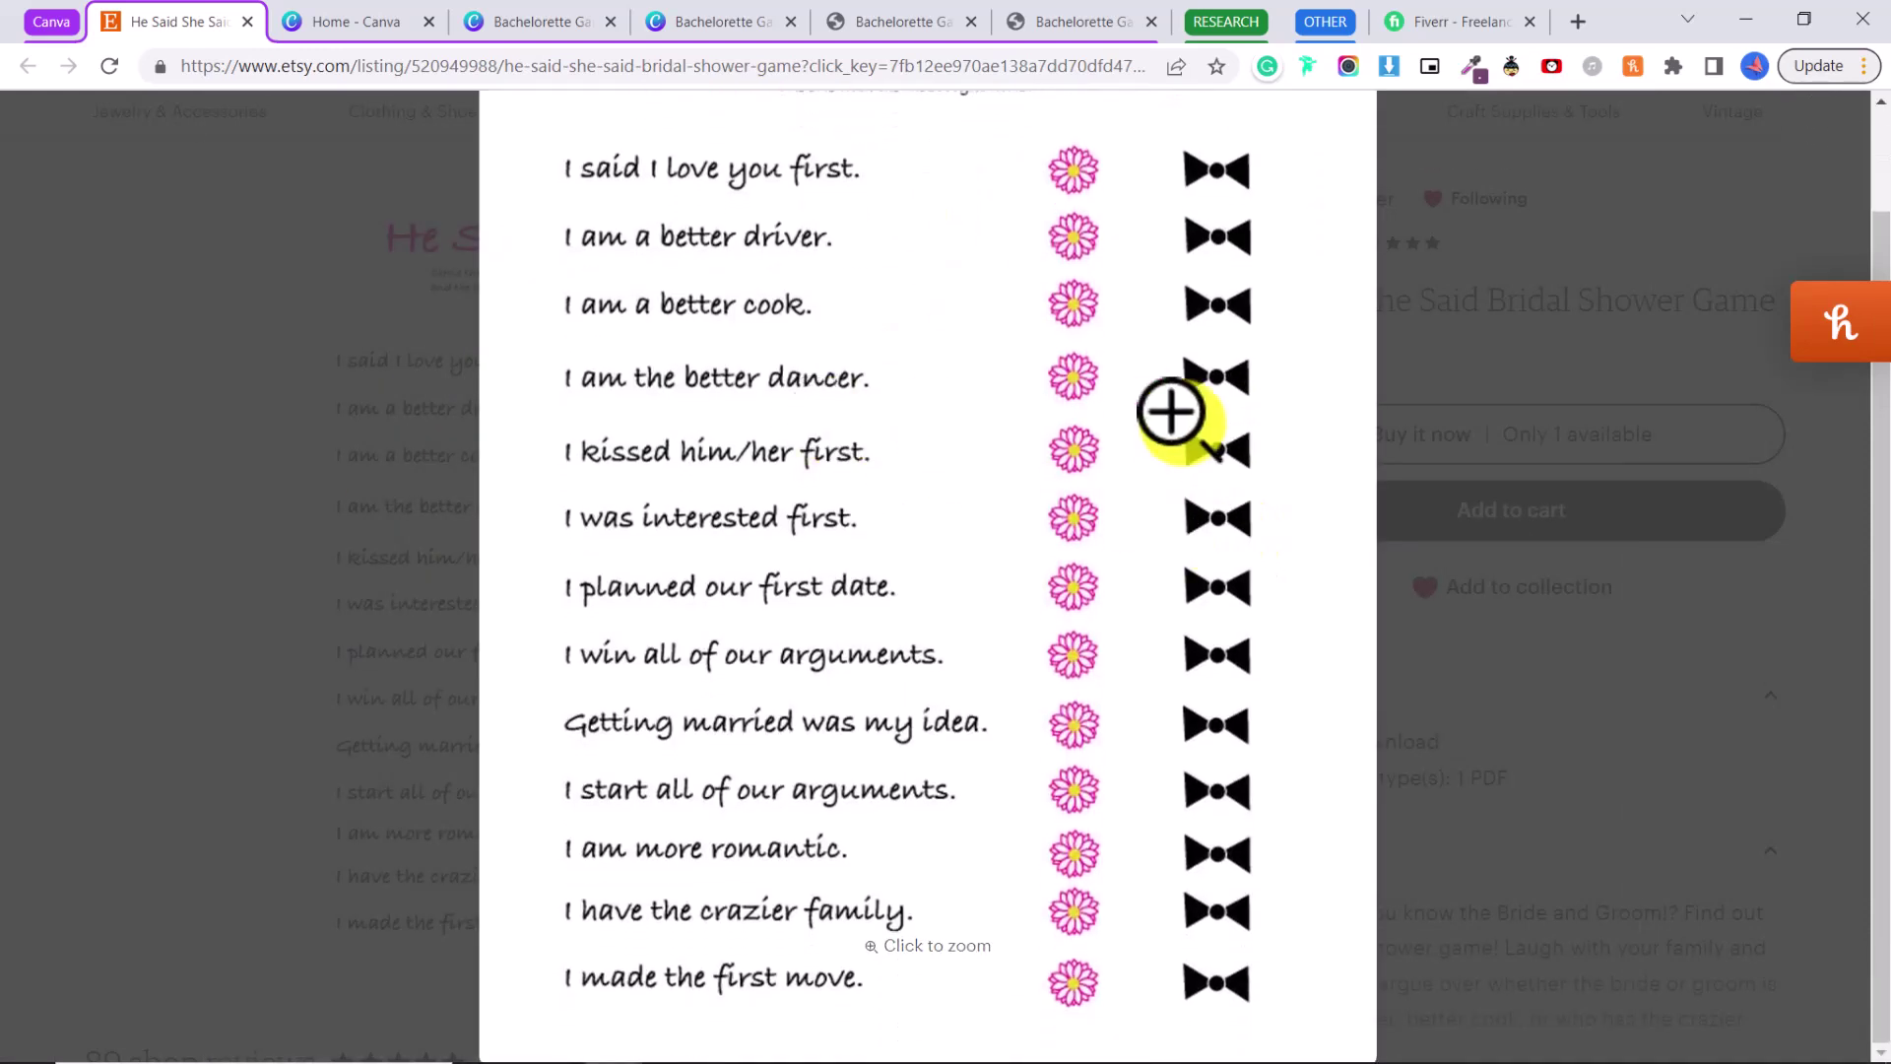
scroll(1044, 849, up, 2)
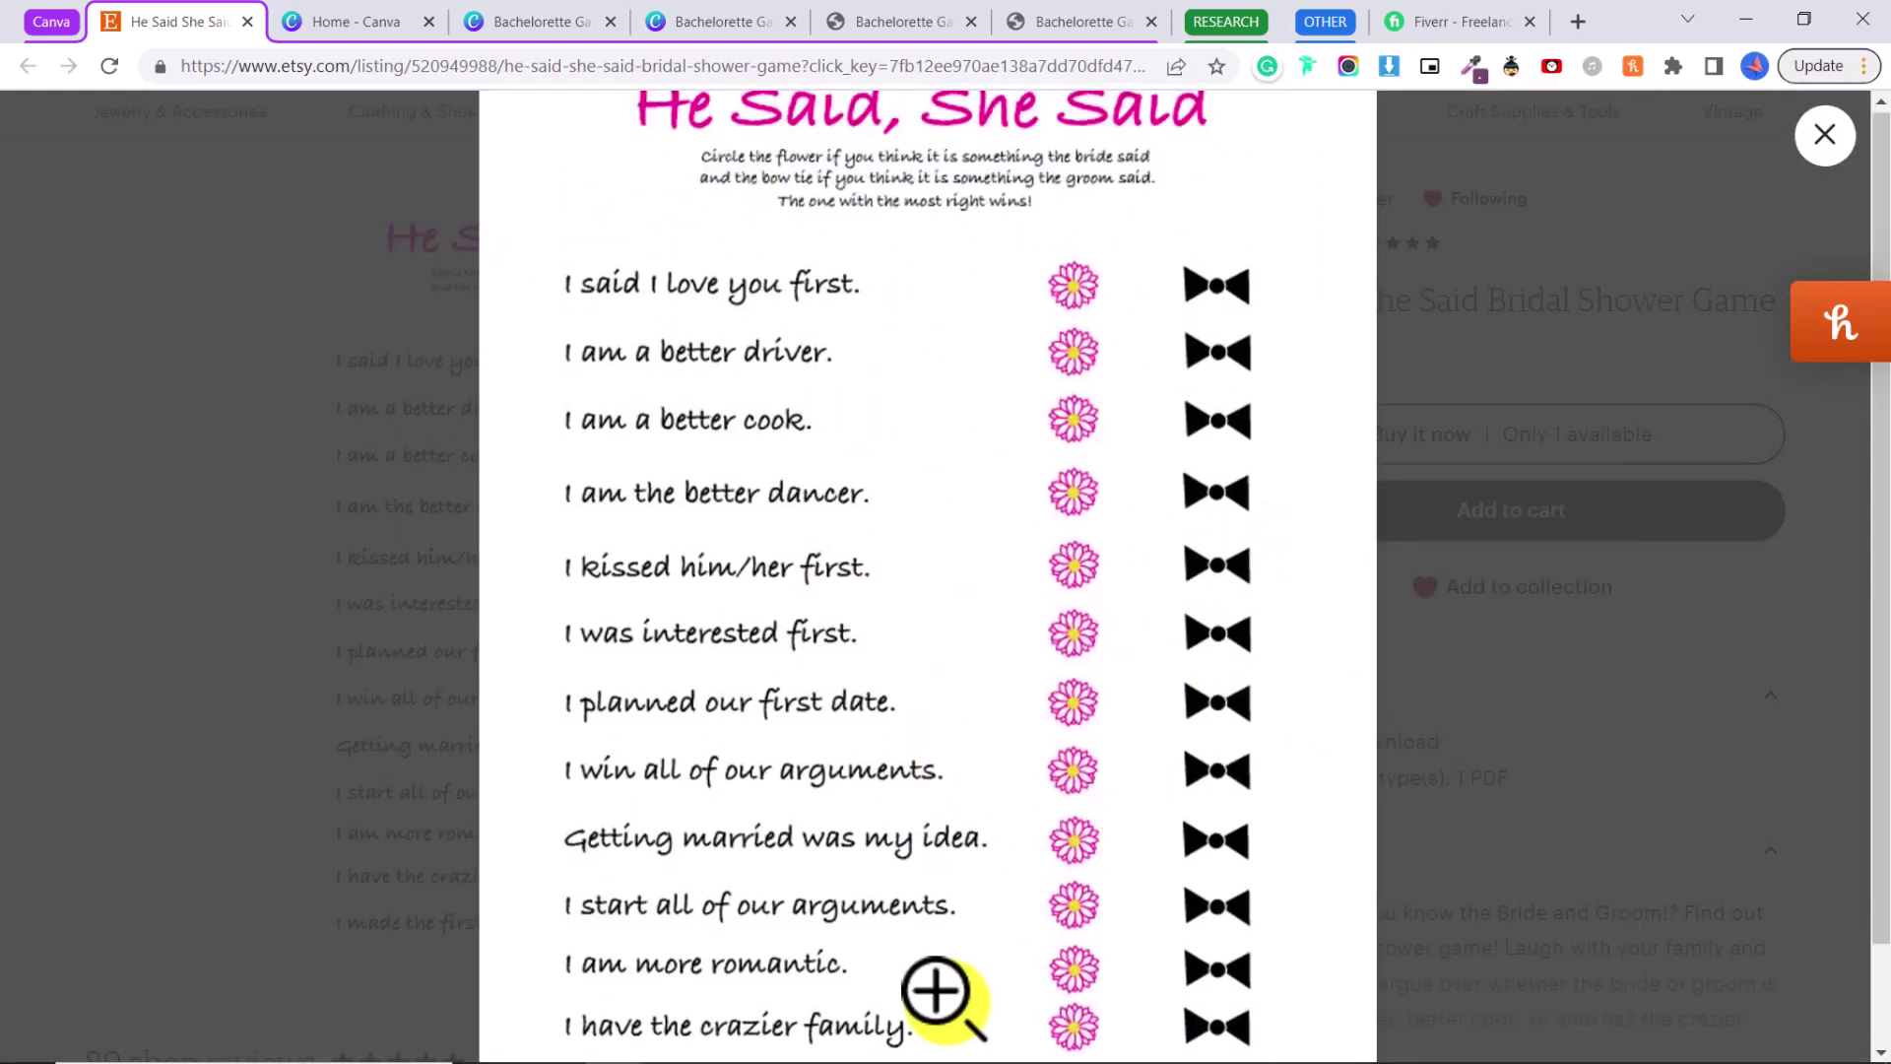
click(1824, 138)
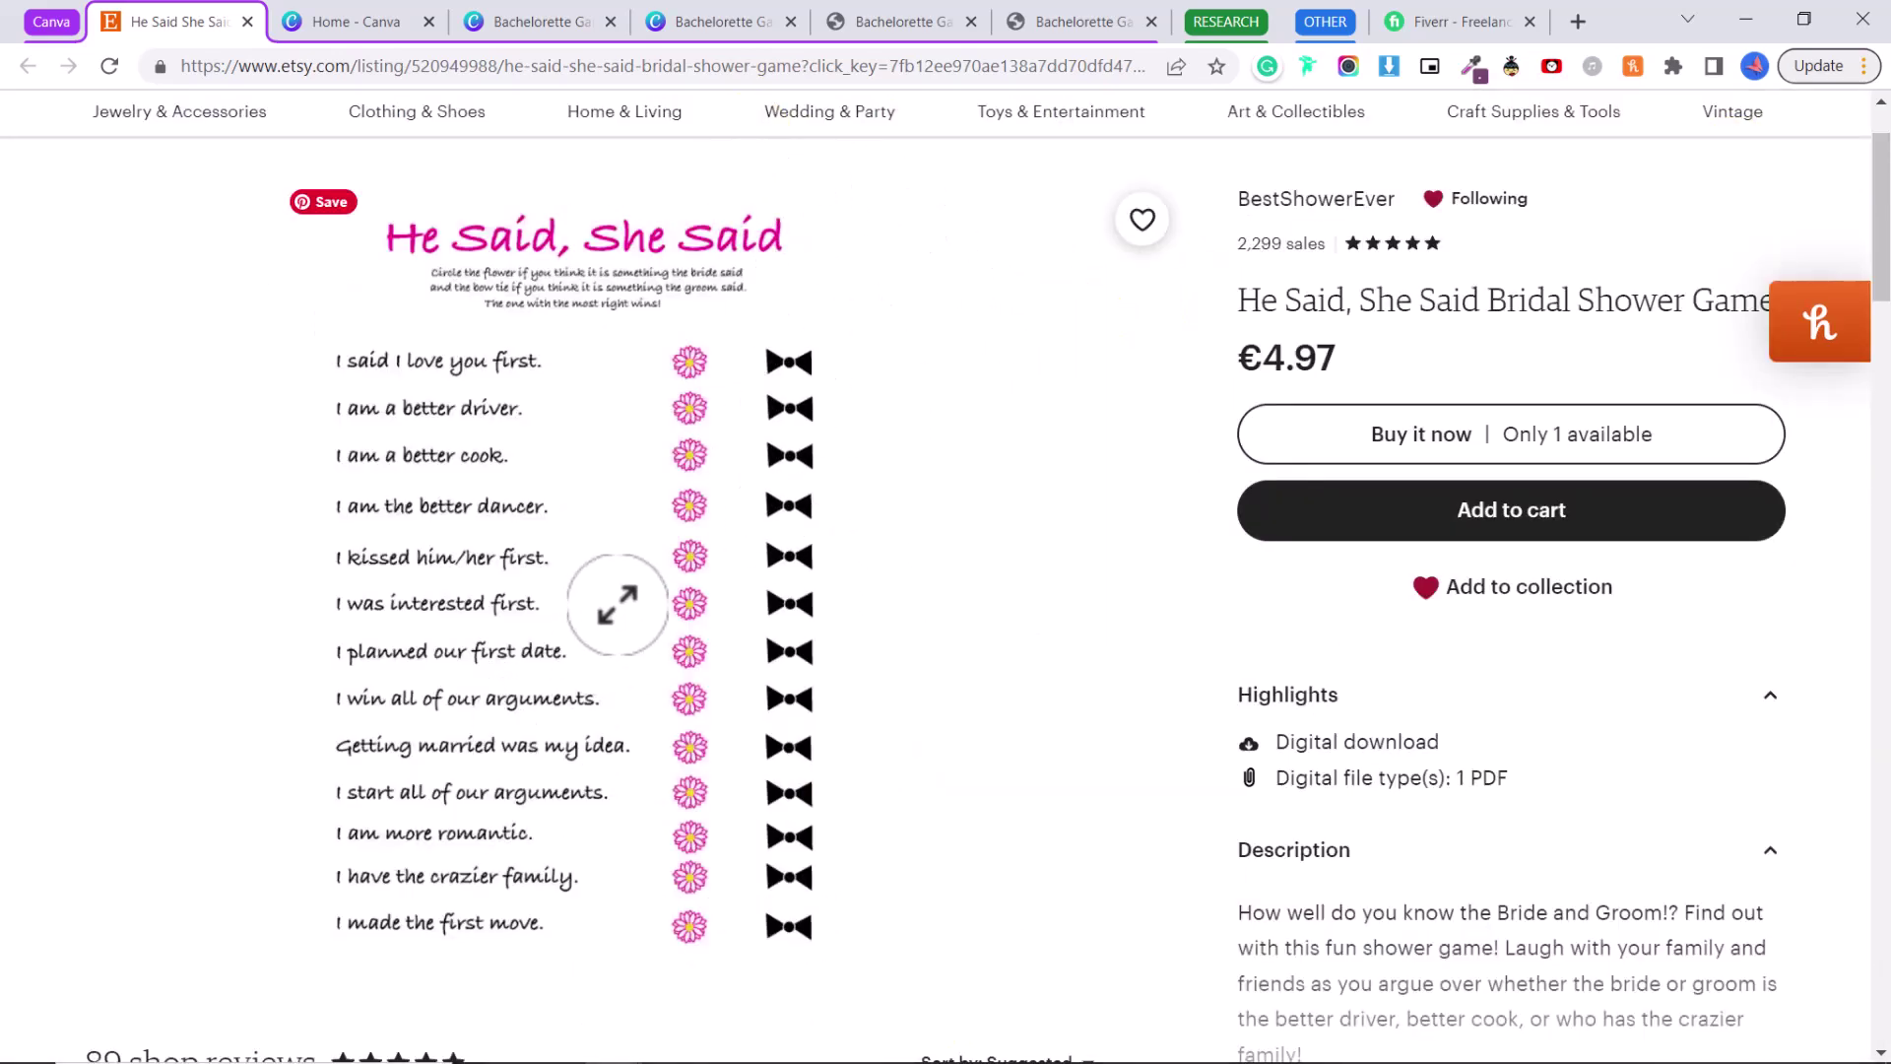
- Switch to the Bachelorette Games design in Canva and add a heading reading WATERMARK in Zing Rust Base on page 1
click(699, 27)
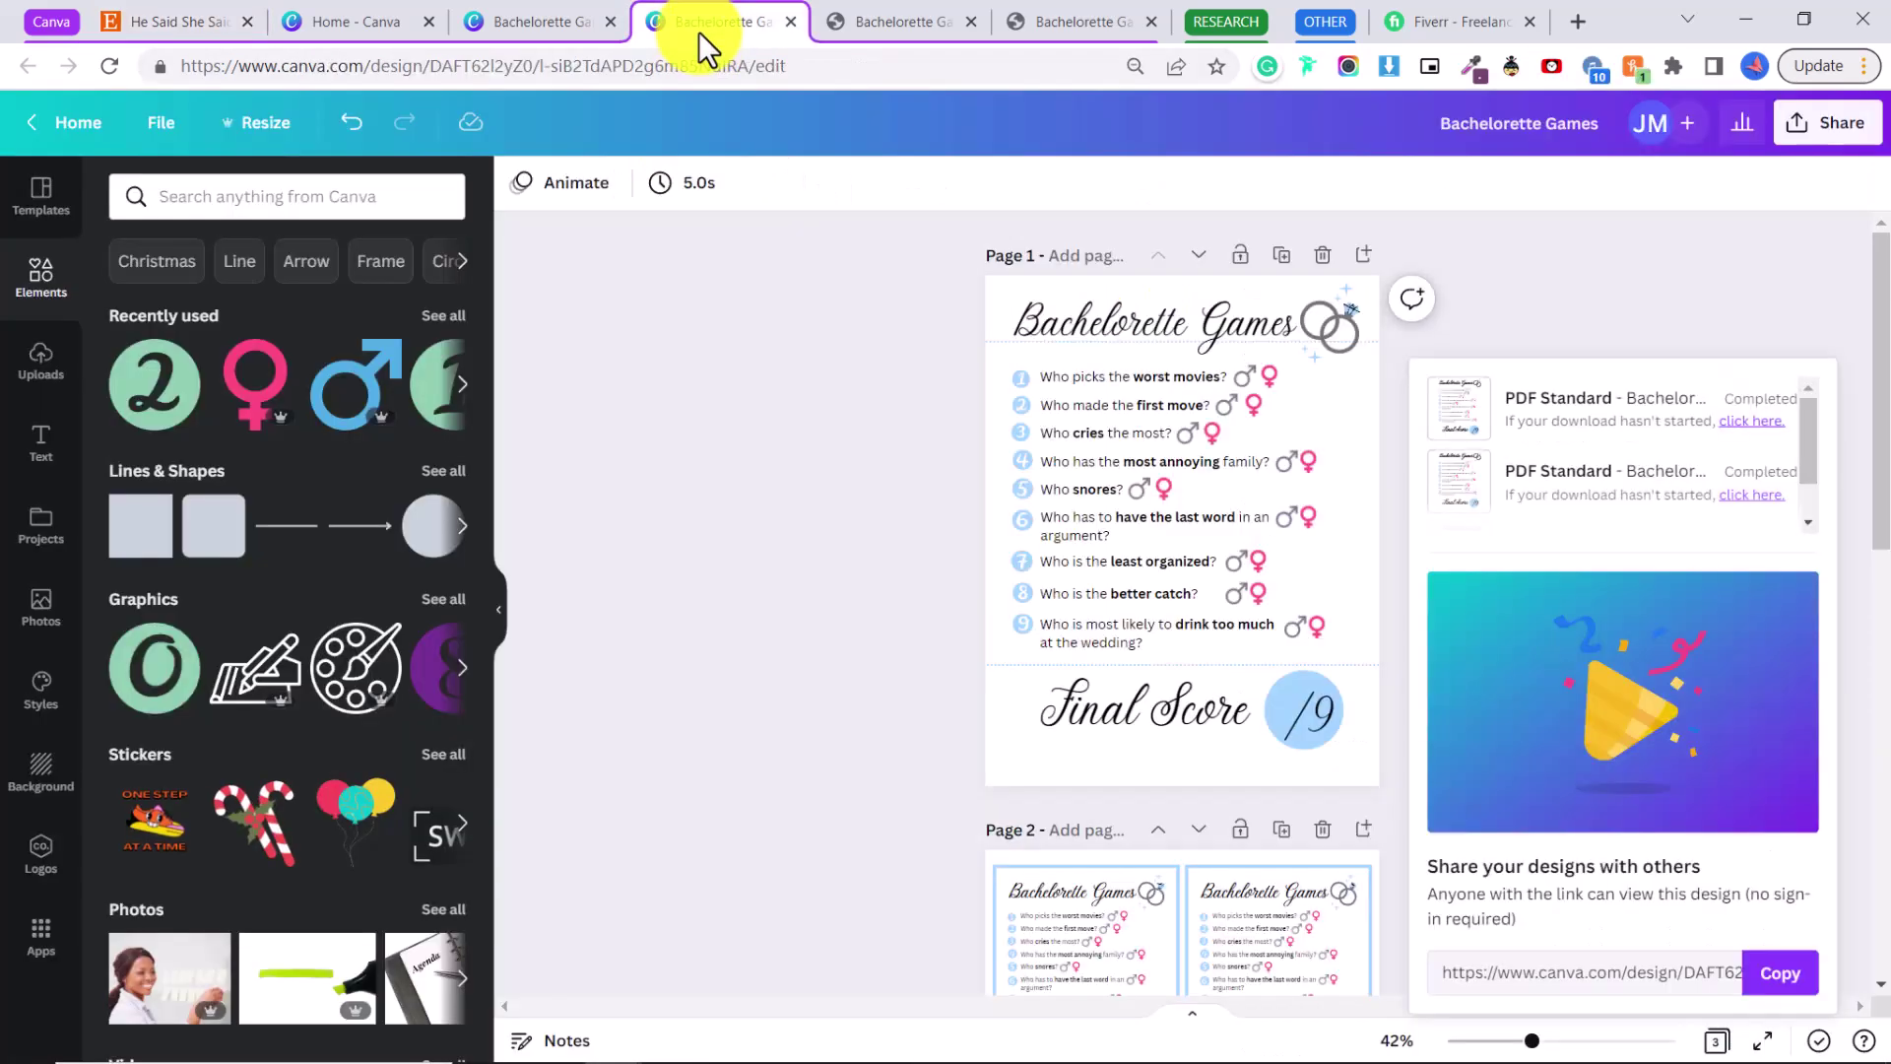
click(1523, 266)
scroll(1523, 266, up, 3)
scroll(1878, 434, up, 2)
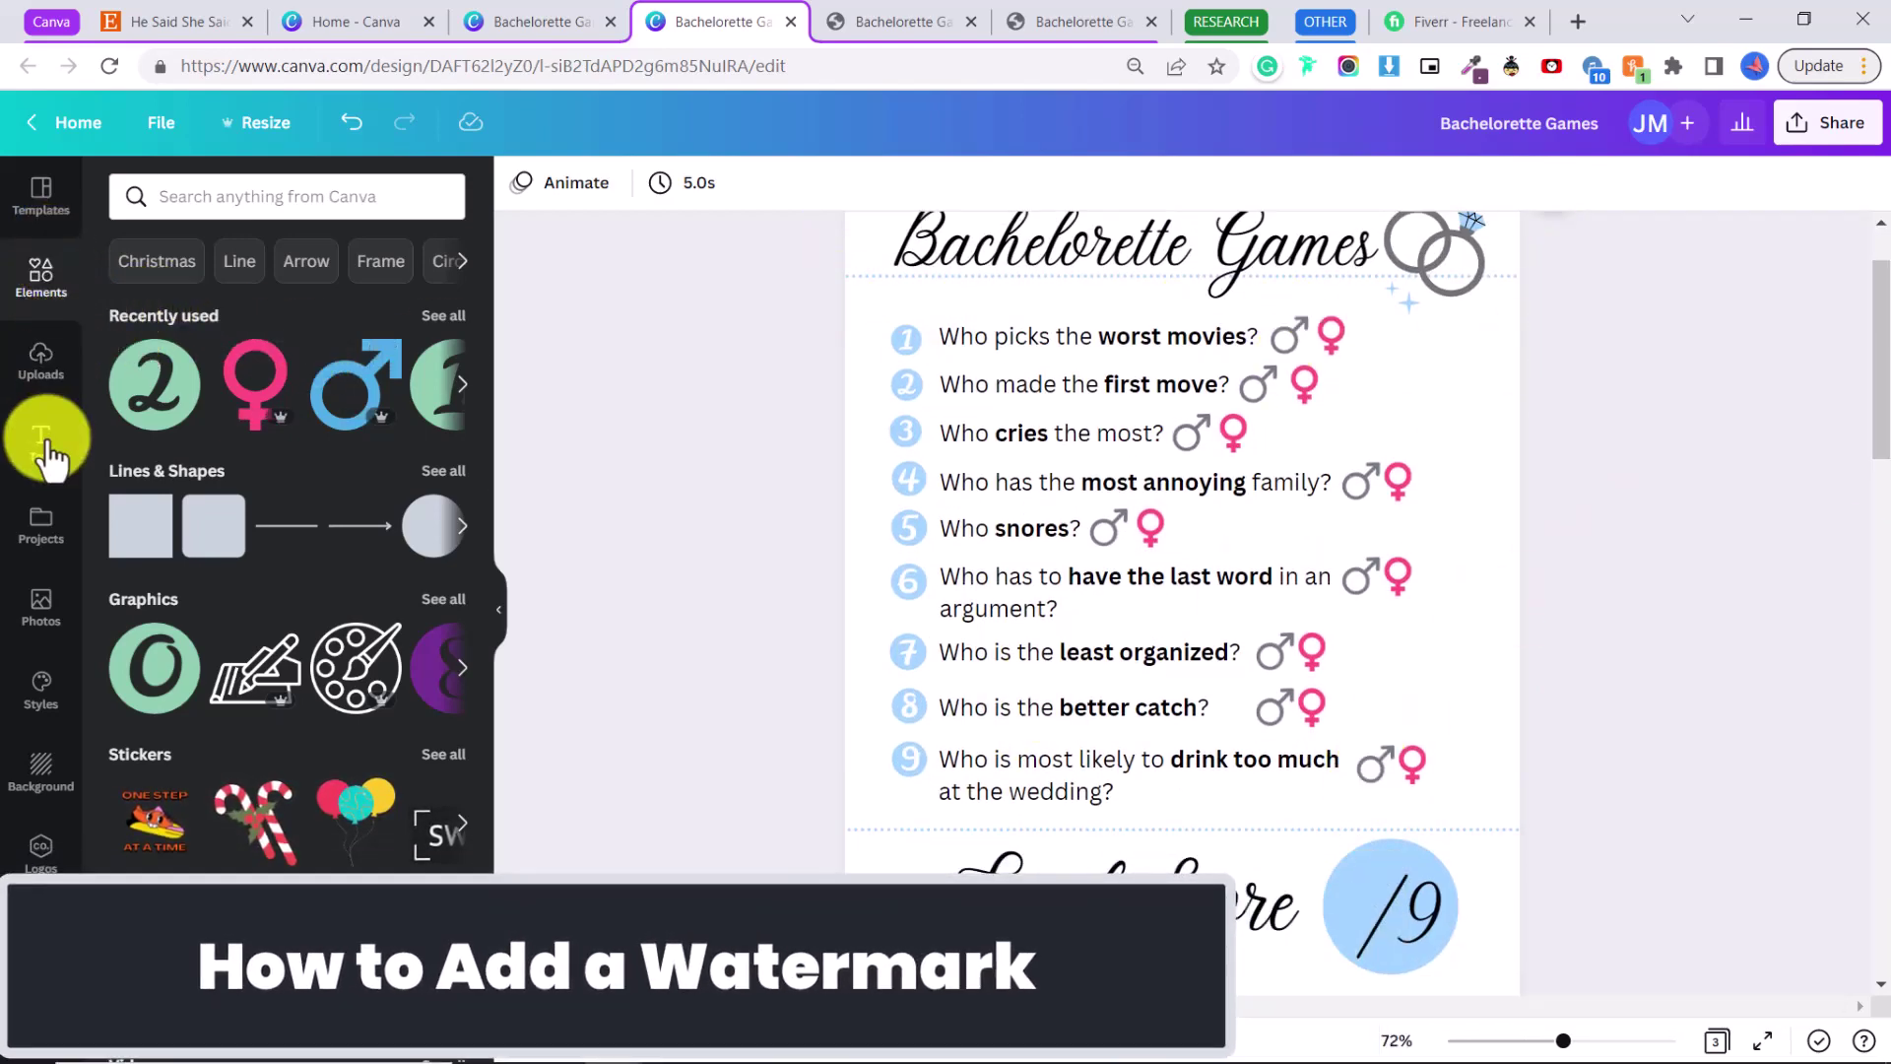
click(40, 443)
click(228, 394)
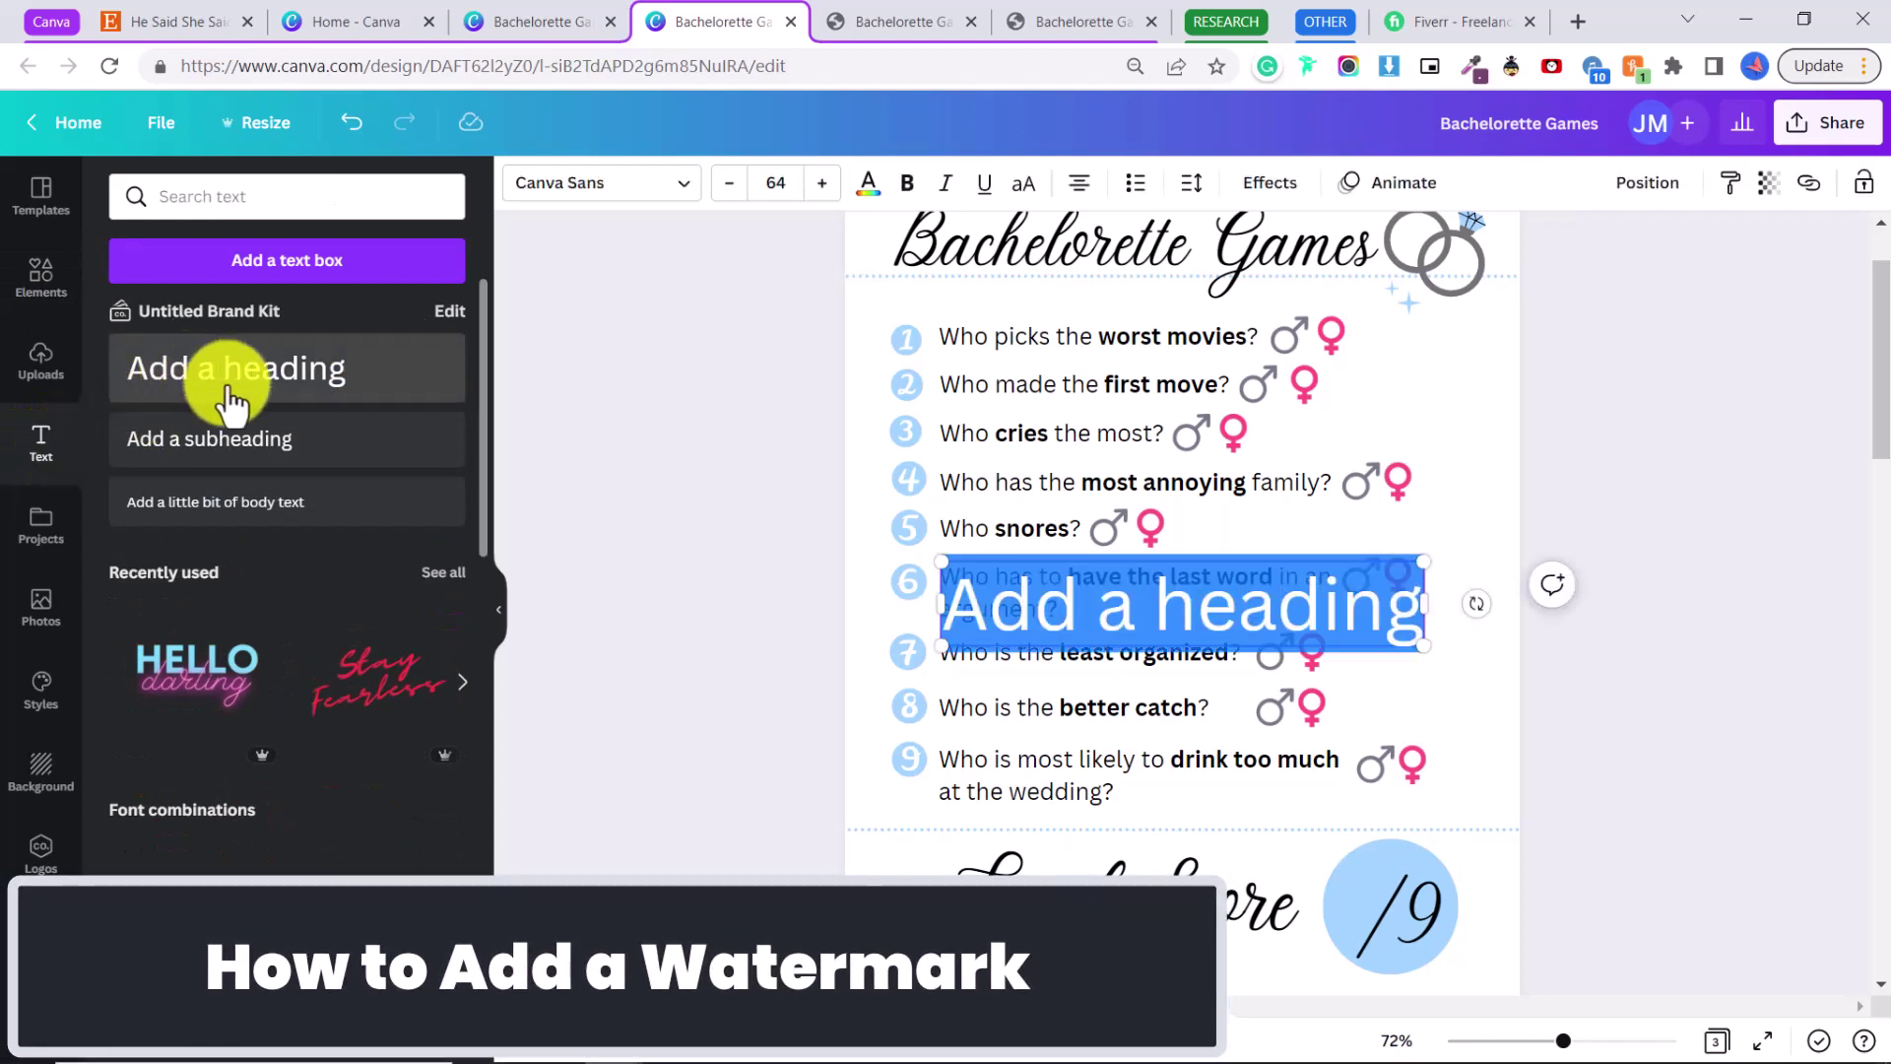
click(685, 189)
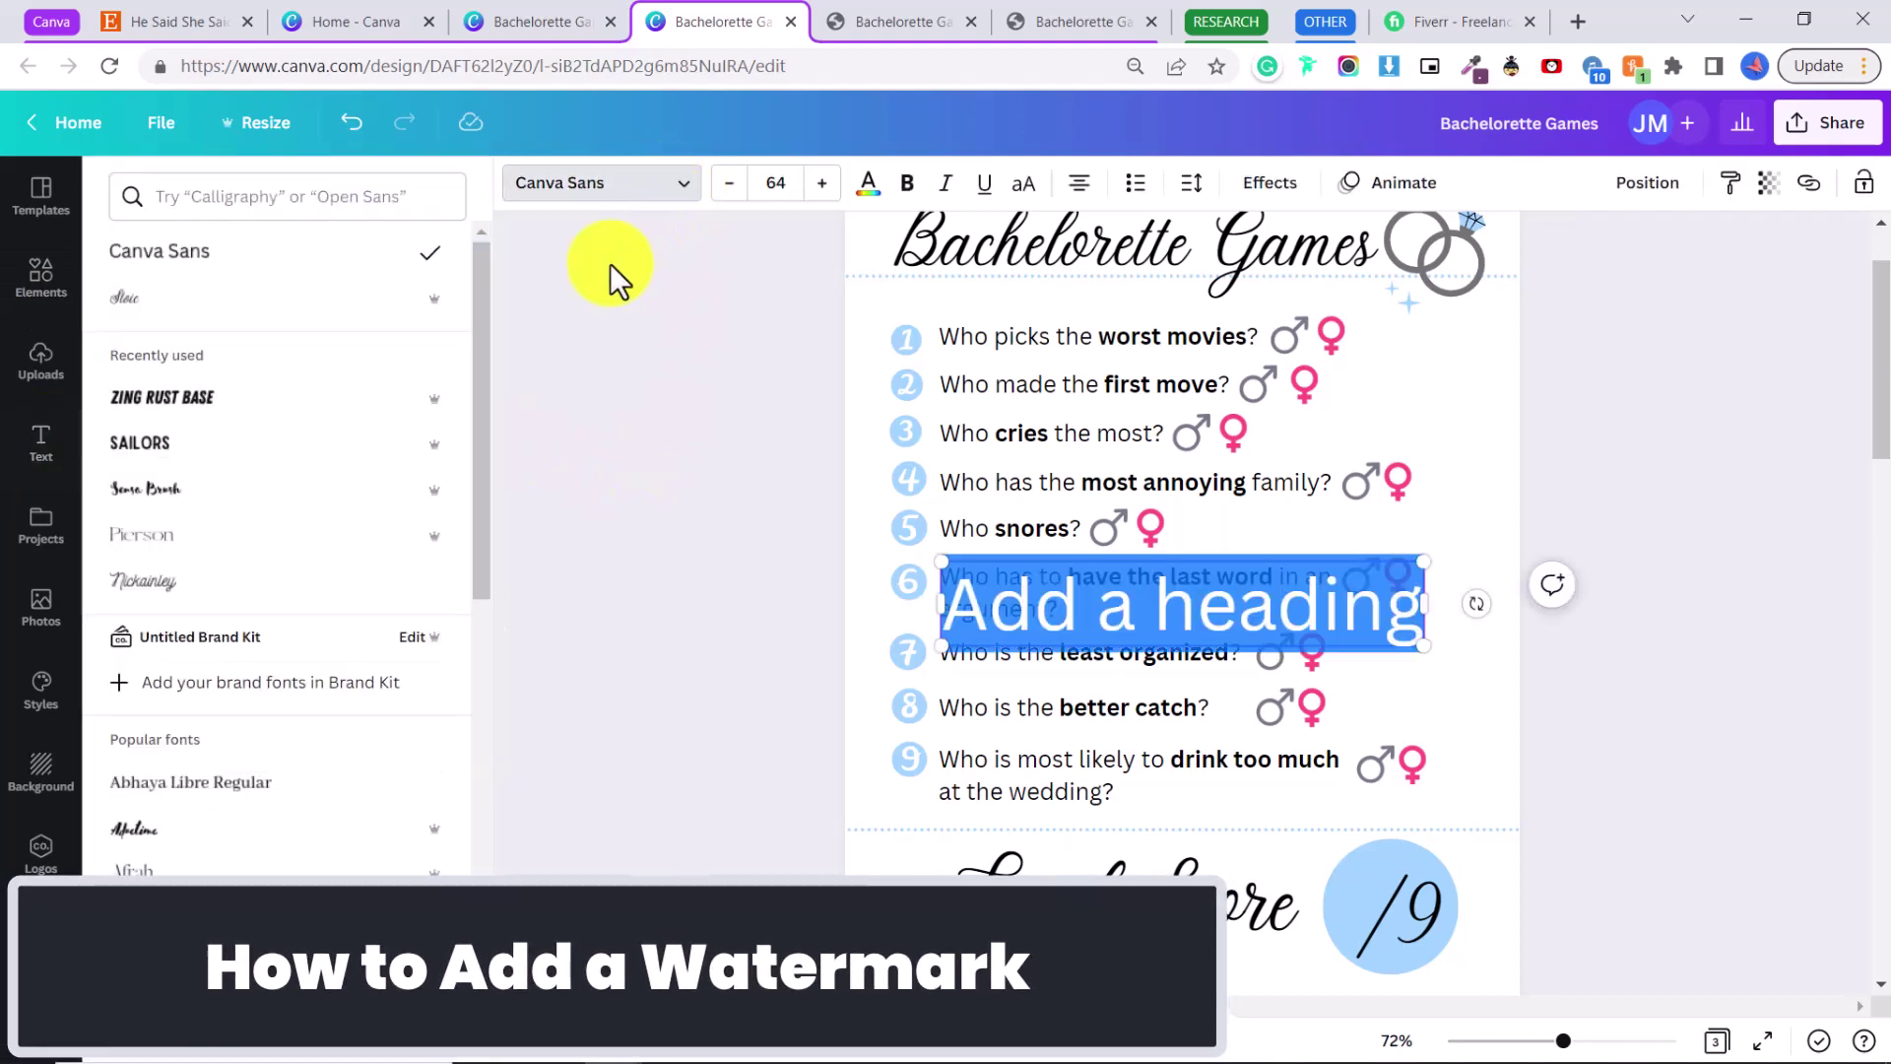
click(330, 414)
text(WATERMARK)
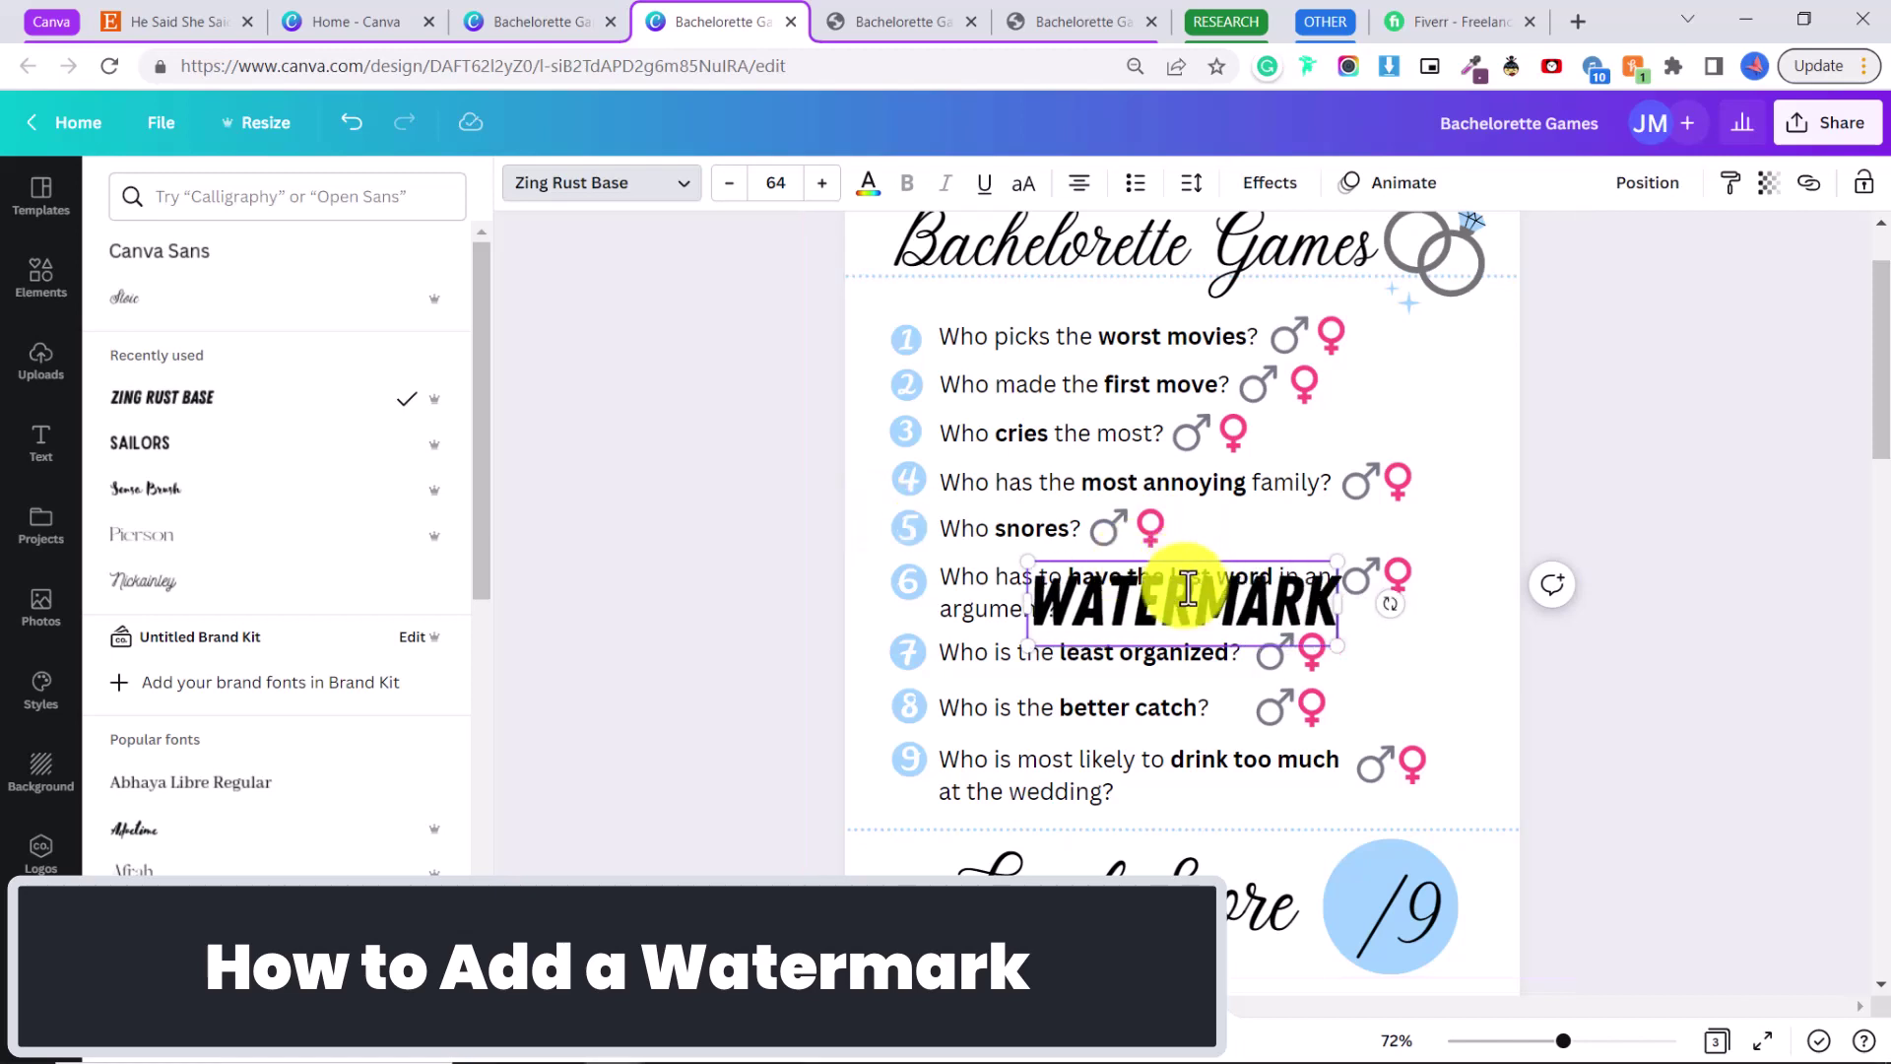
- Enlarge the WATERMARK text to size 133, colour it grey and rotate it diagonally across the game questions
drag(1028, 562, 696, 472)
click(868, 185)
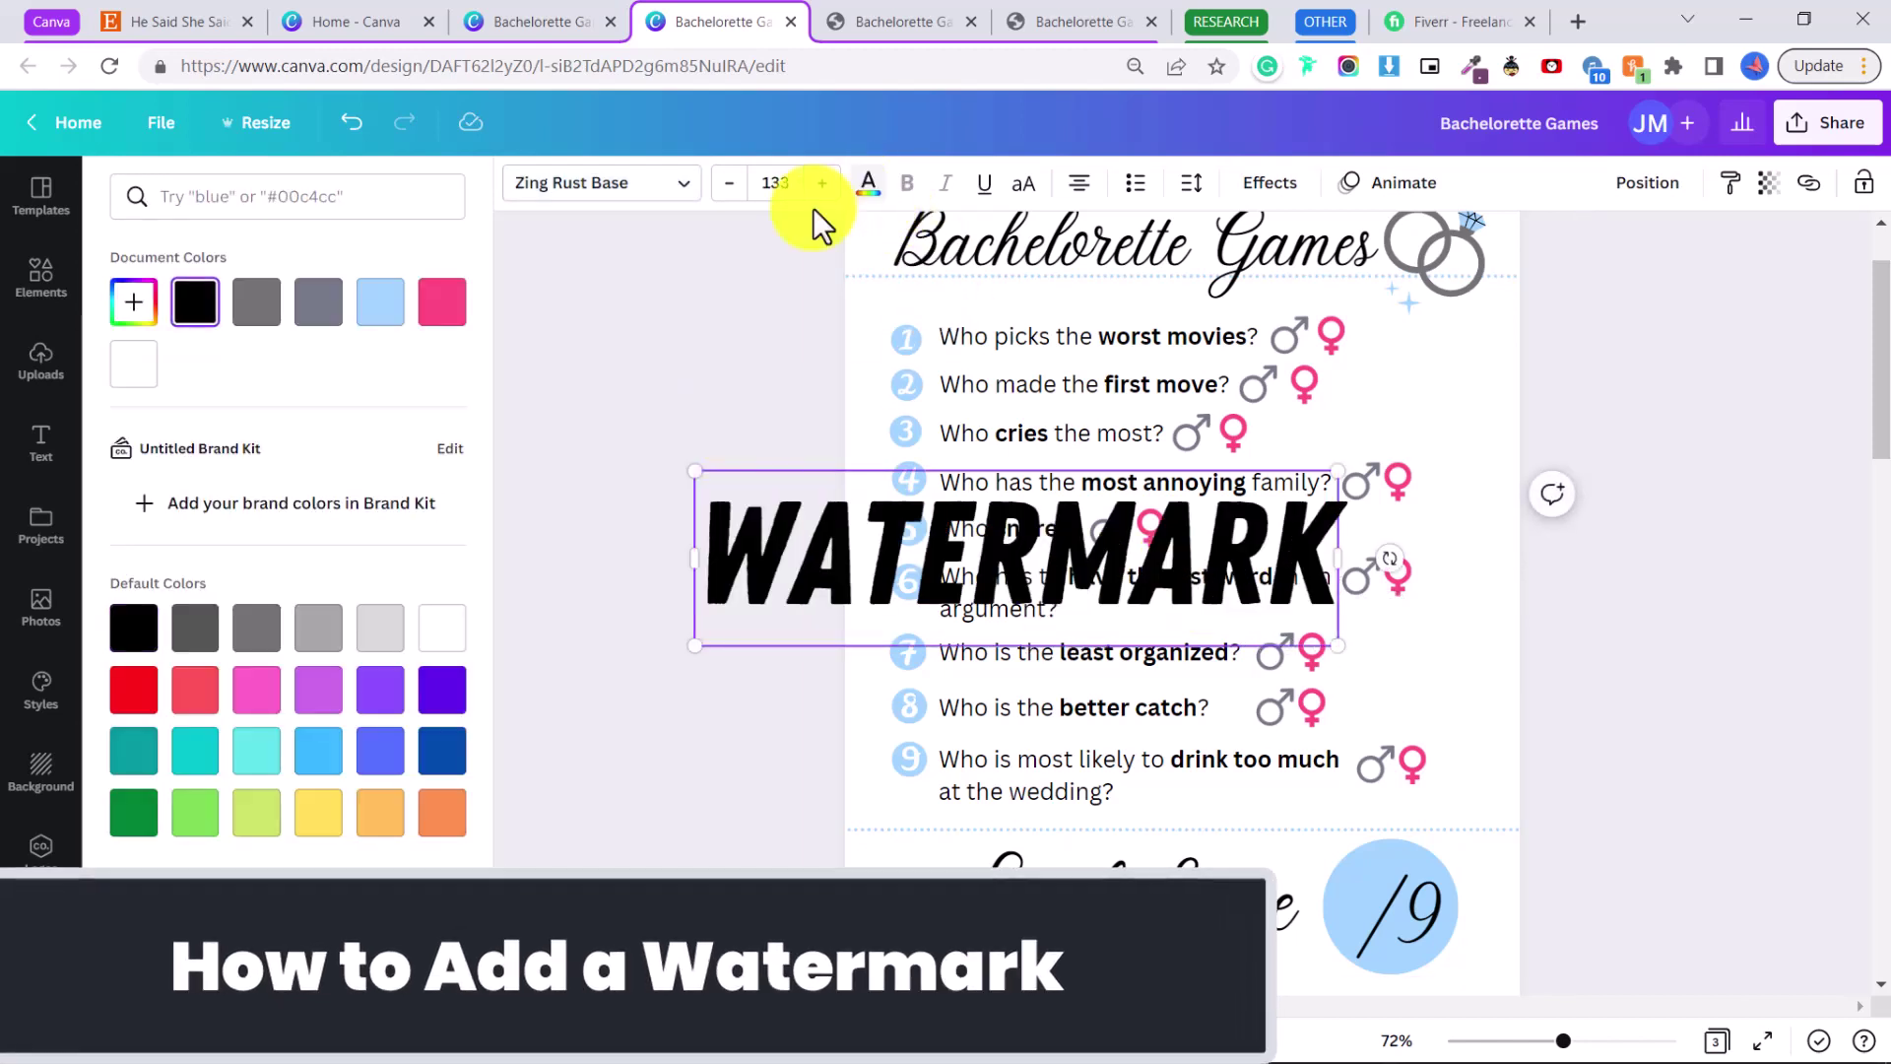
click(257, 303)
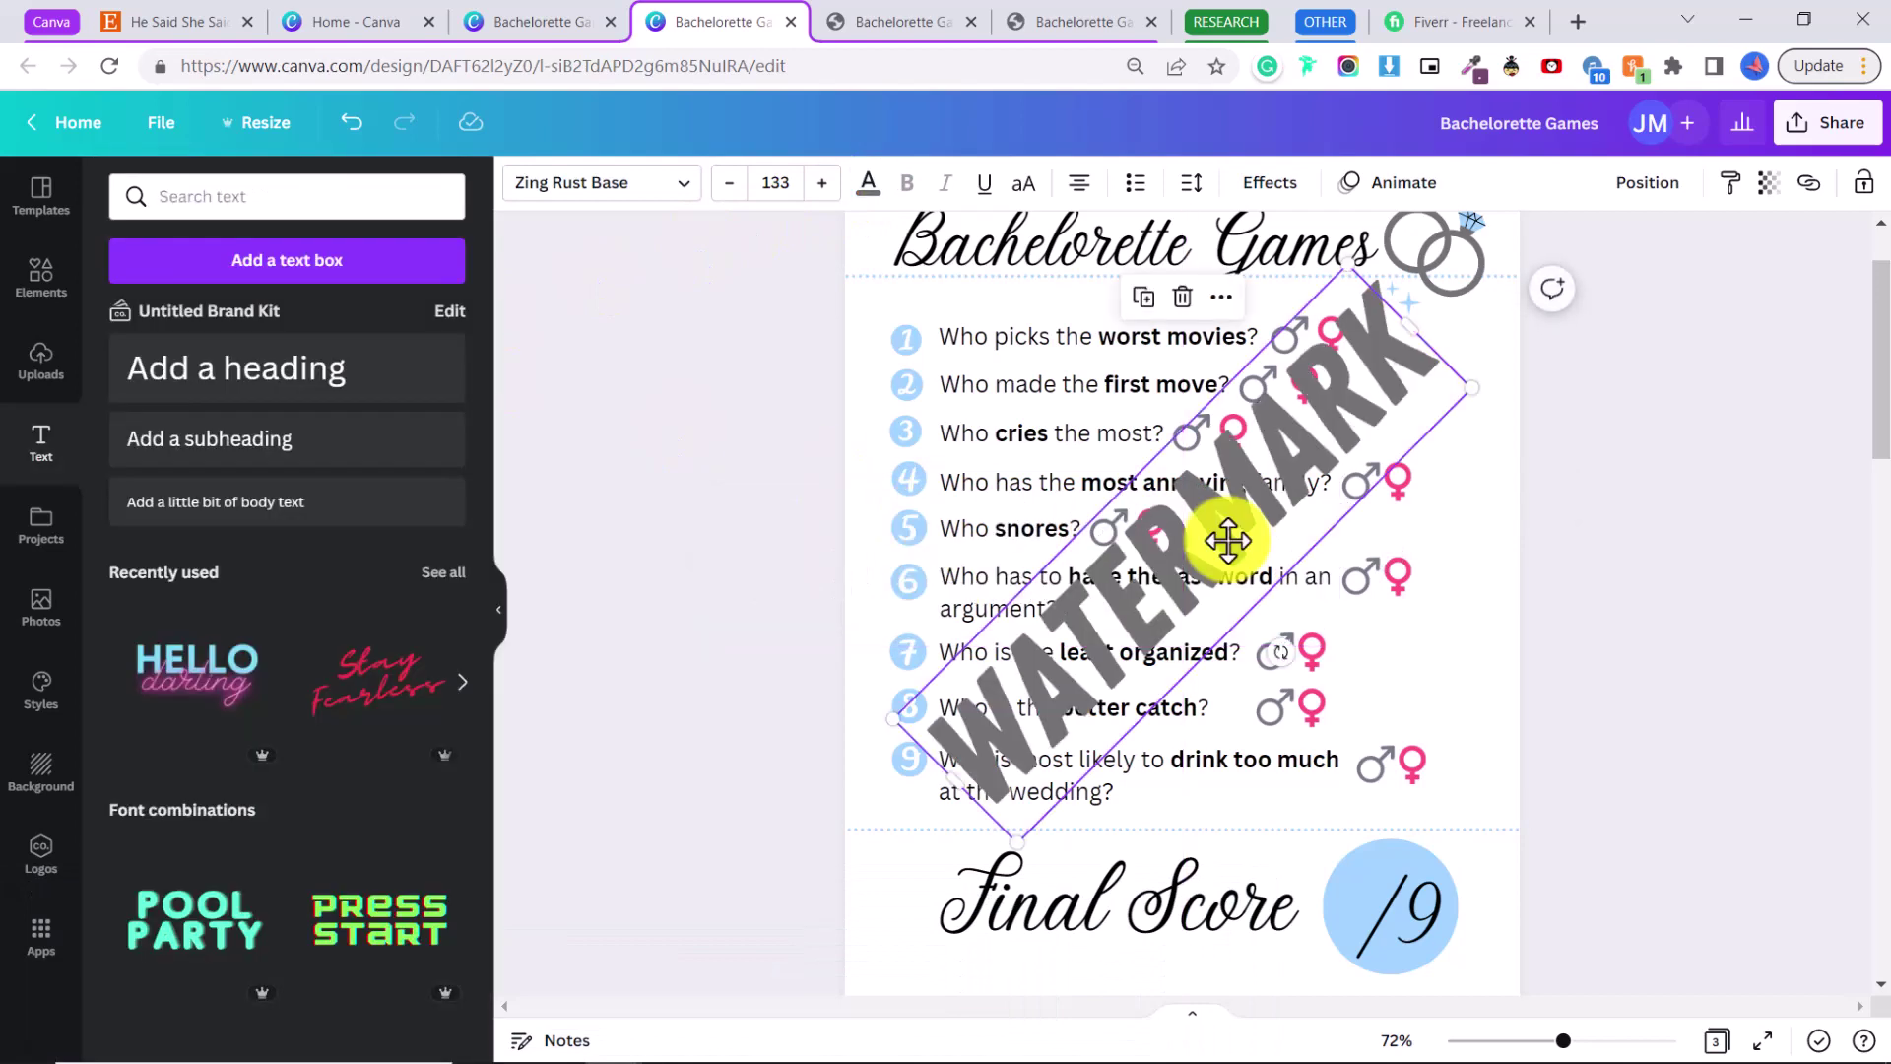
- Make the diagonal WATERMARK text semi-transparent so the game questions show through it
click(1769, 184)
drag(1770, 296, 1626, 305)
click(1130, 340)
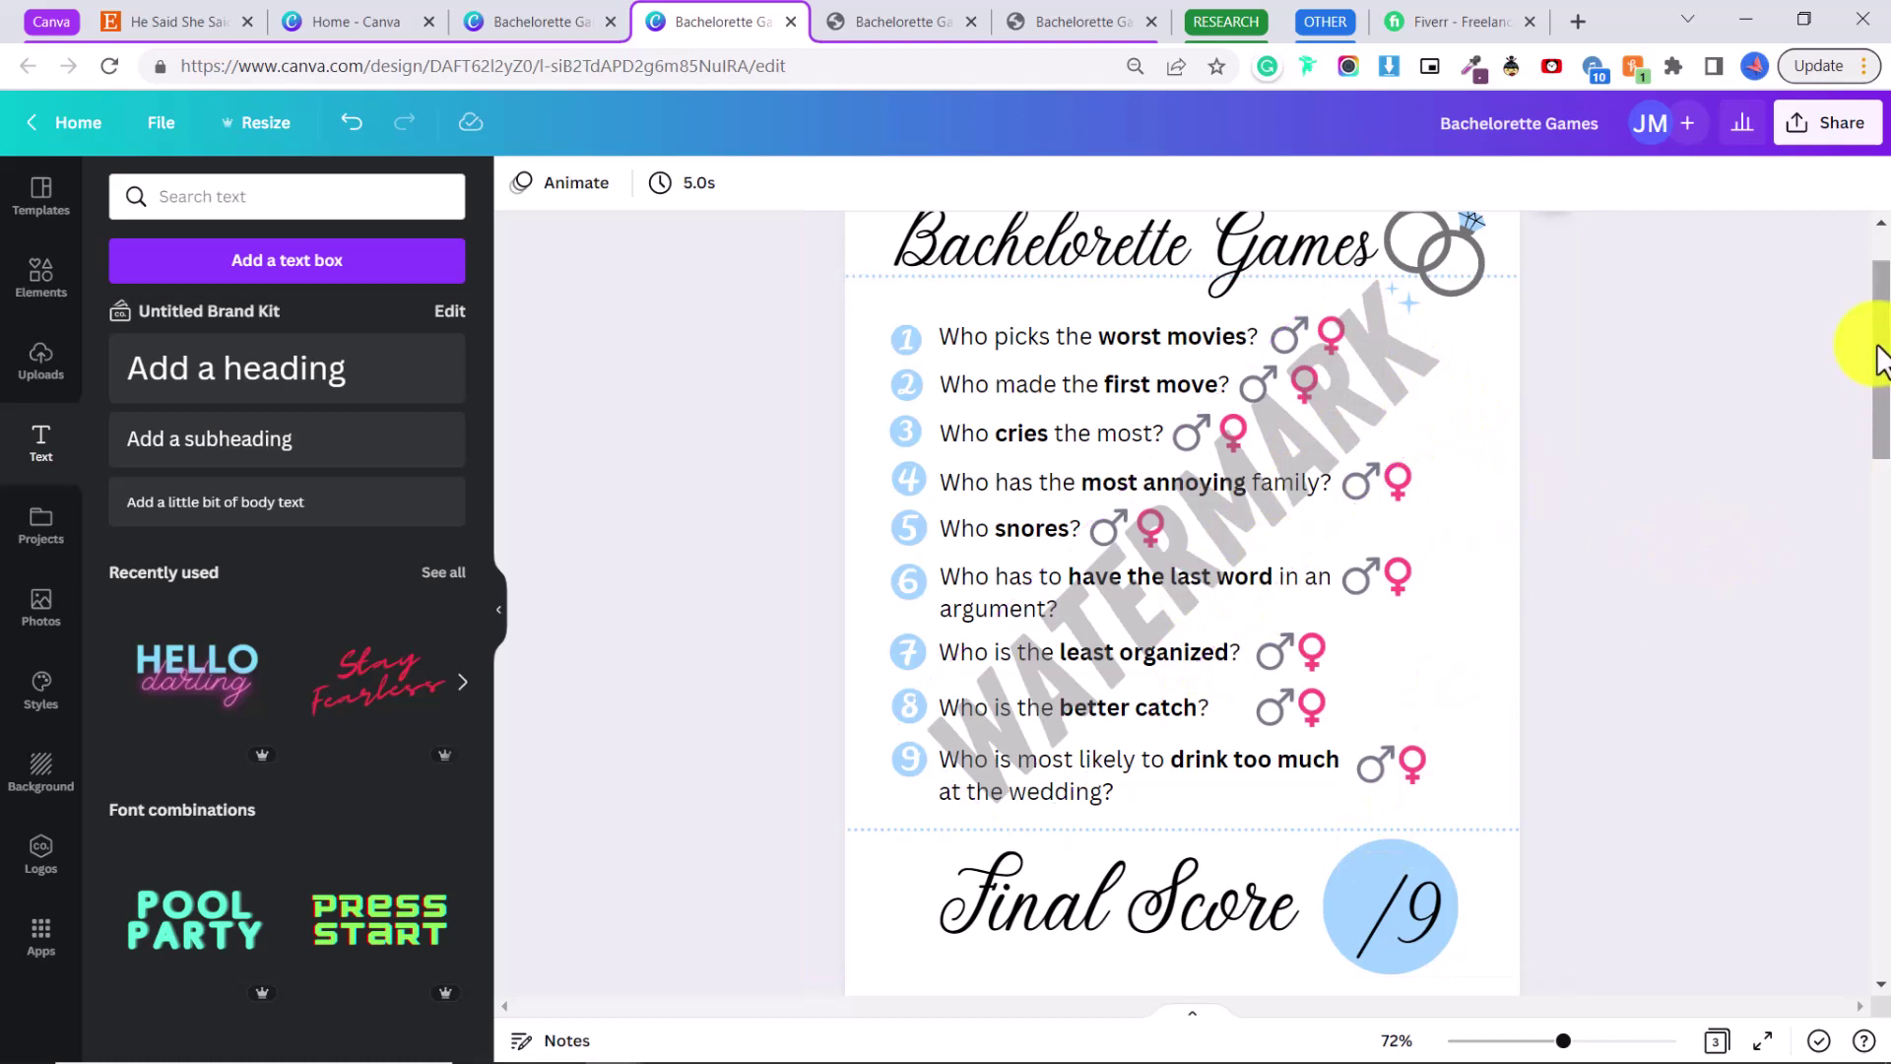
- Download all three pages of the watermarked design as PNG images at size 1 with the download settings saved
drag(1887, 390, 1871, 371)
click(1827, 123)
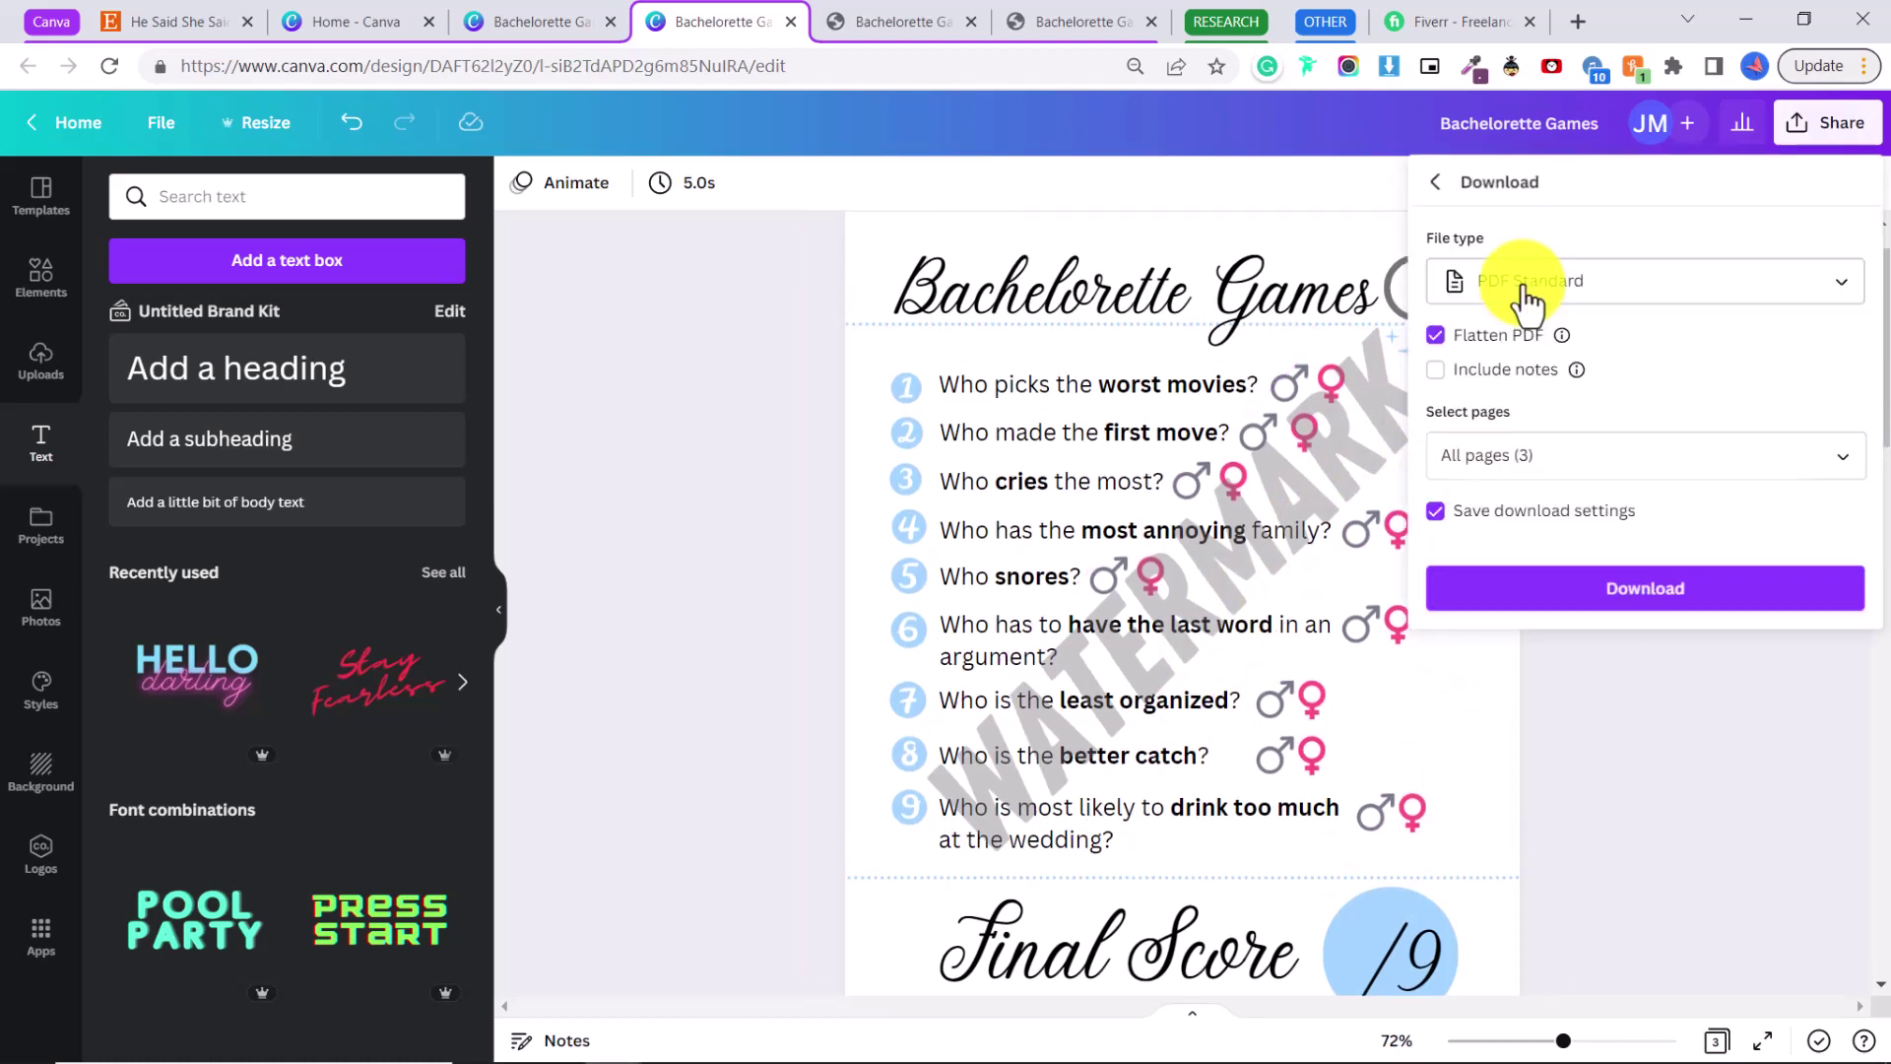
click(1522, 291)
click(1511, 421)
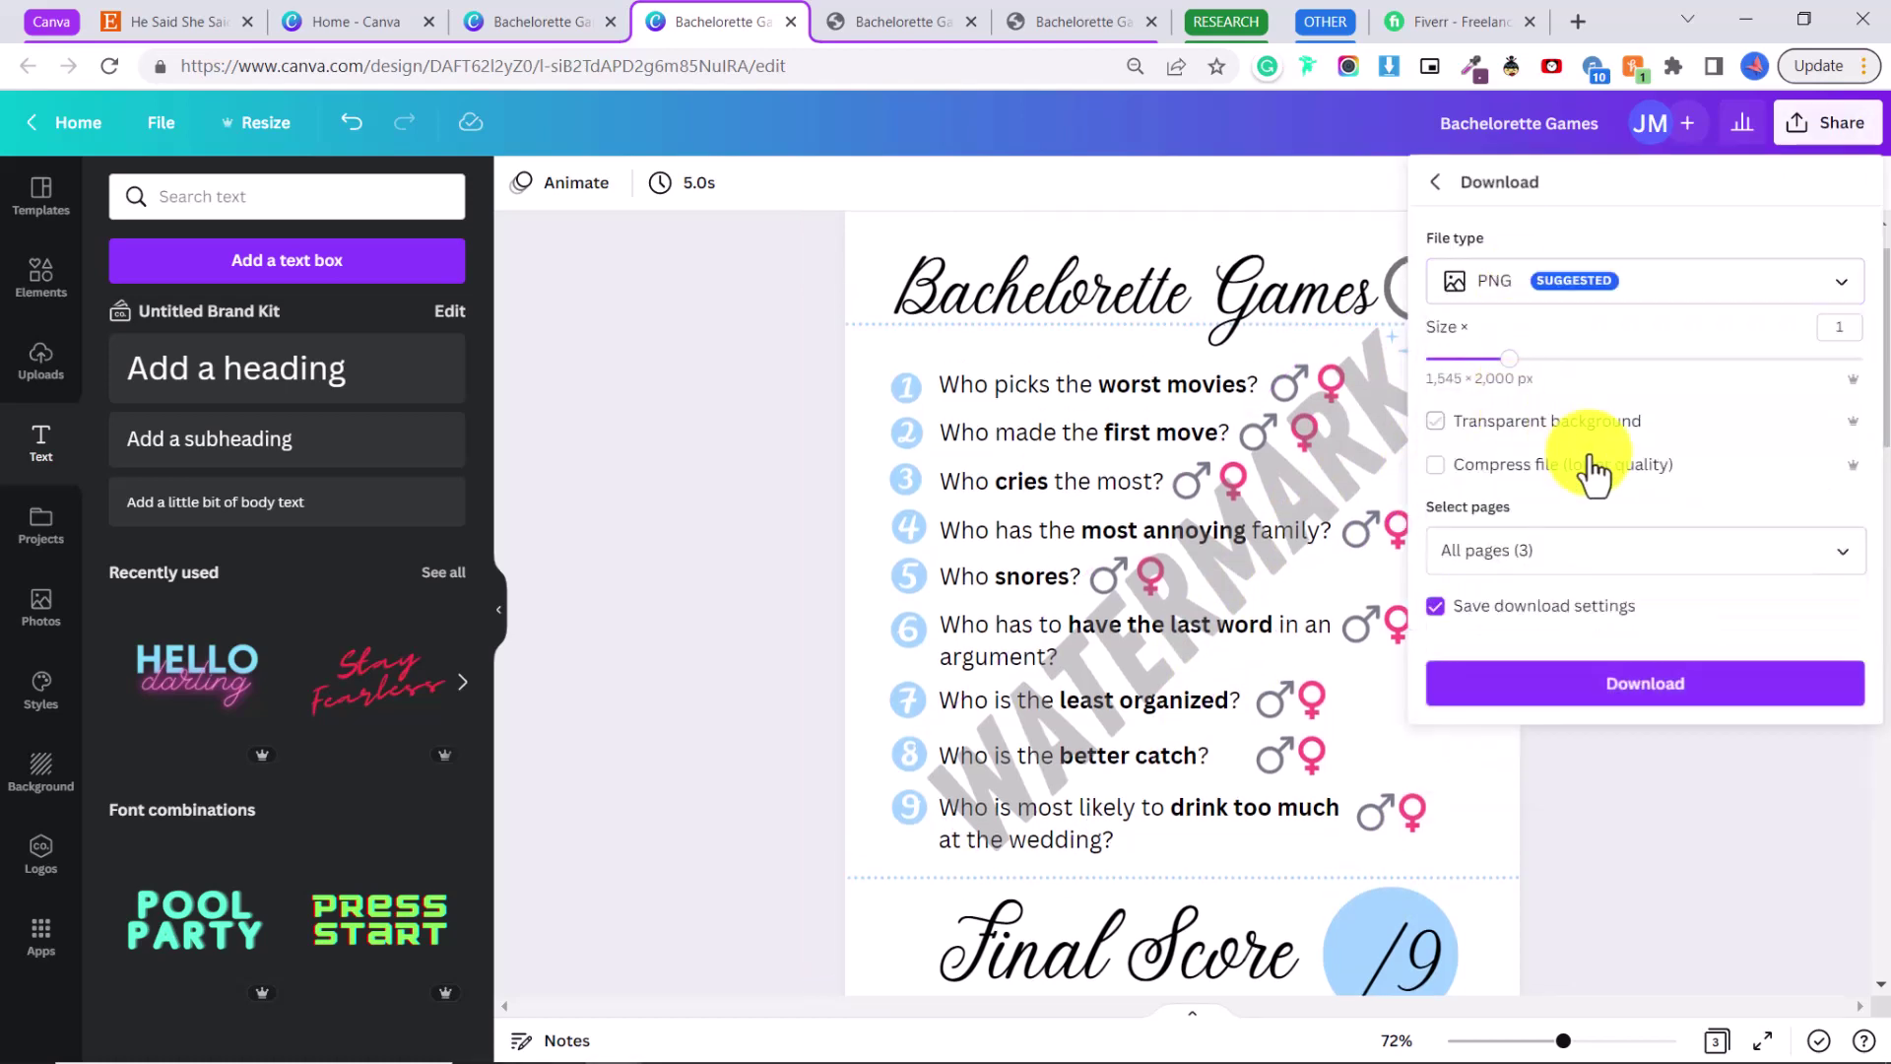
click(1642, 680)
click(781, 410)
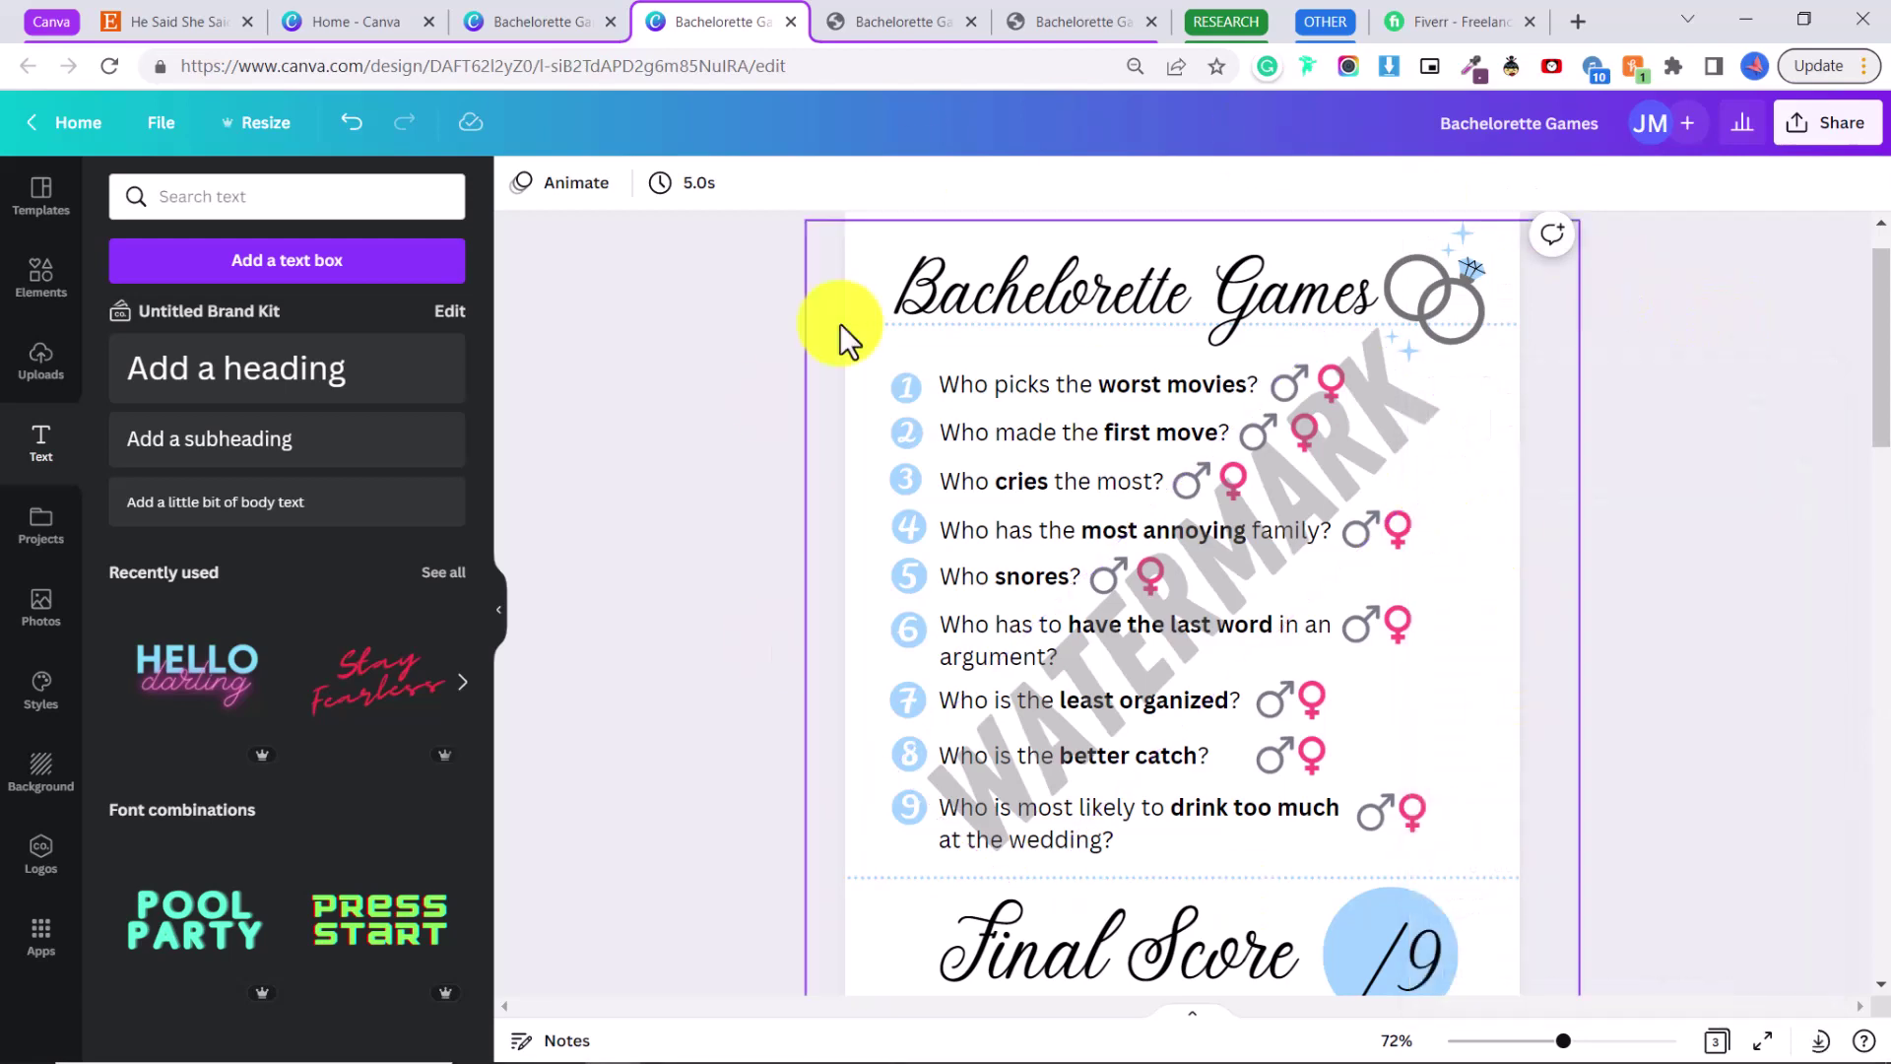
- Check the Etsy listing's preview image again and review the unwatermarked full-page game in the downloaded Bachelorette Games PDF
click(226, 18)
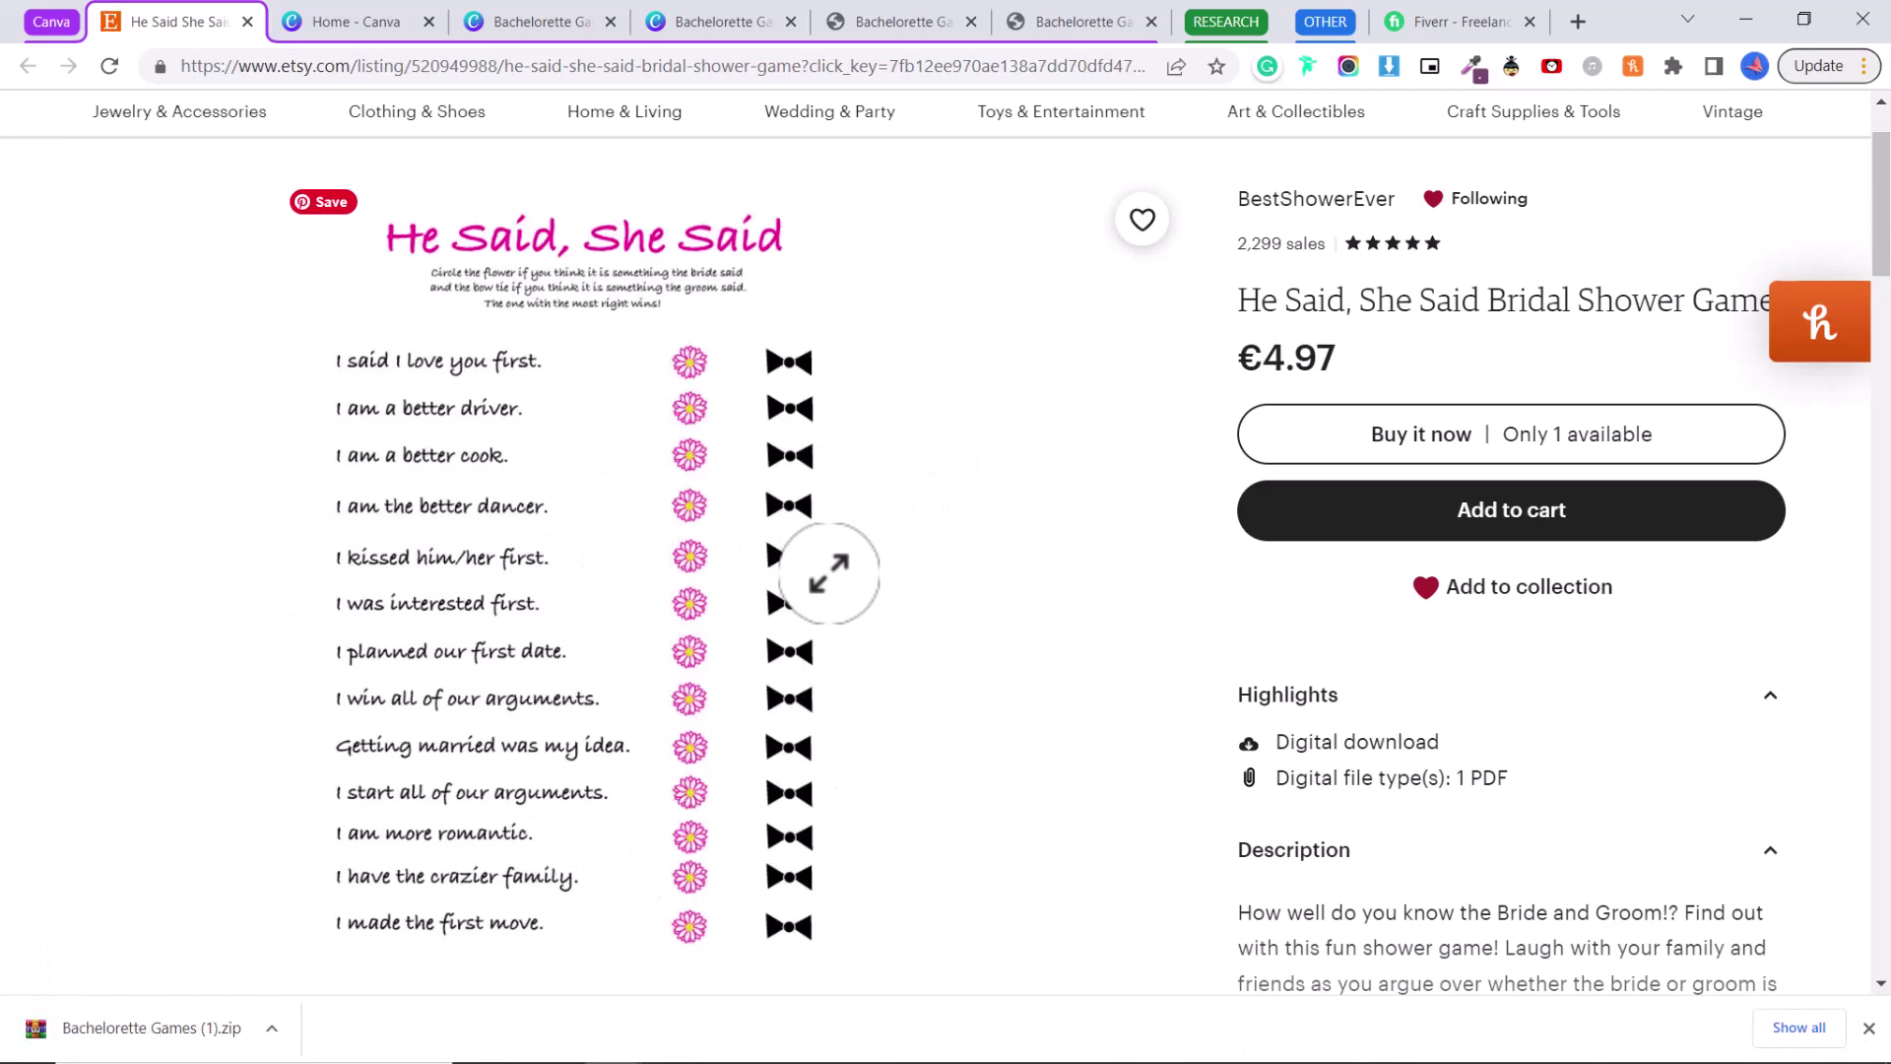
click(849, 28)
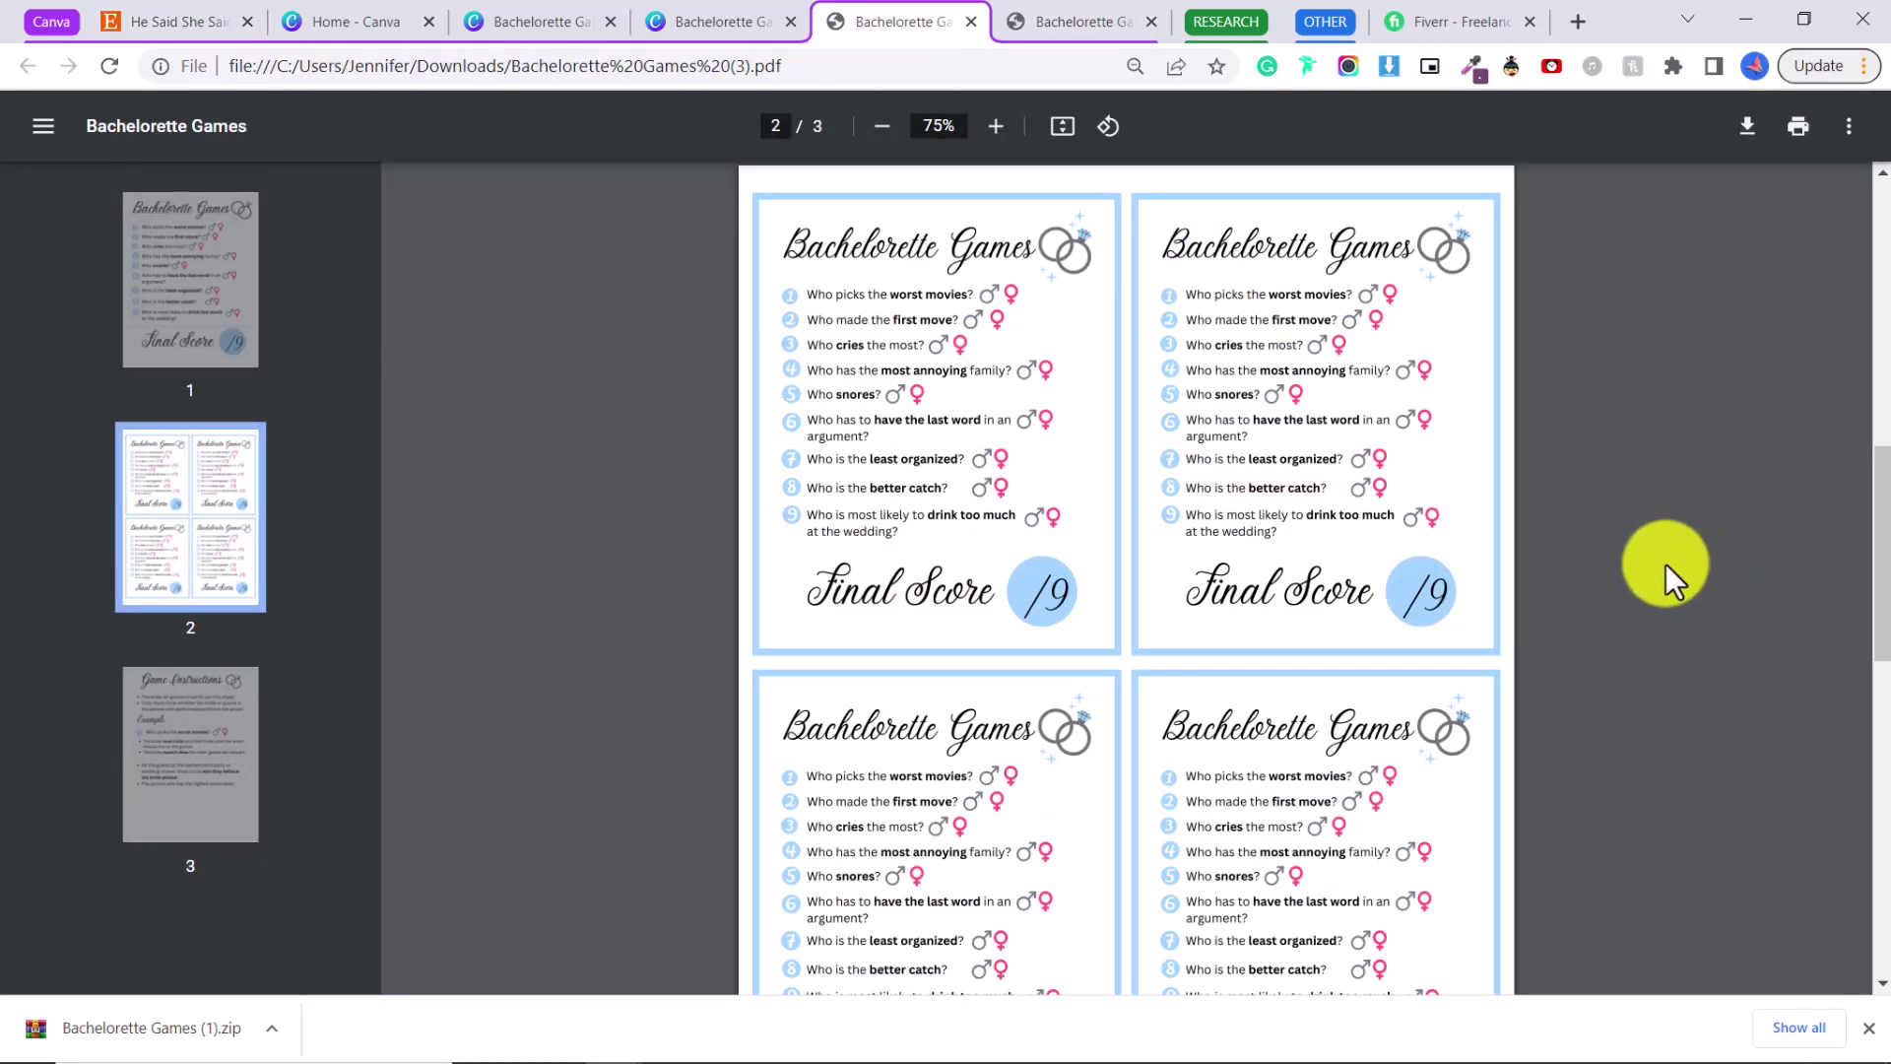
scroll(1664, 564, up, 5)
click(1869, 1027)
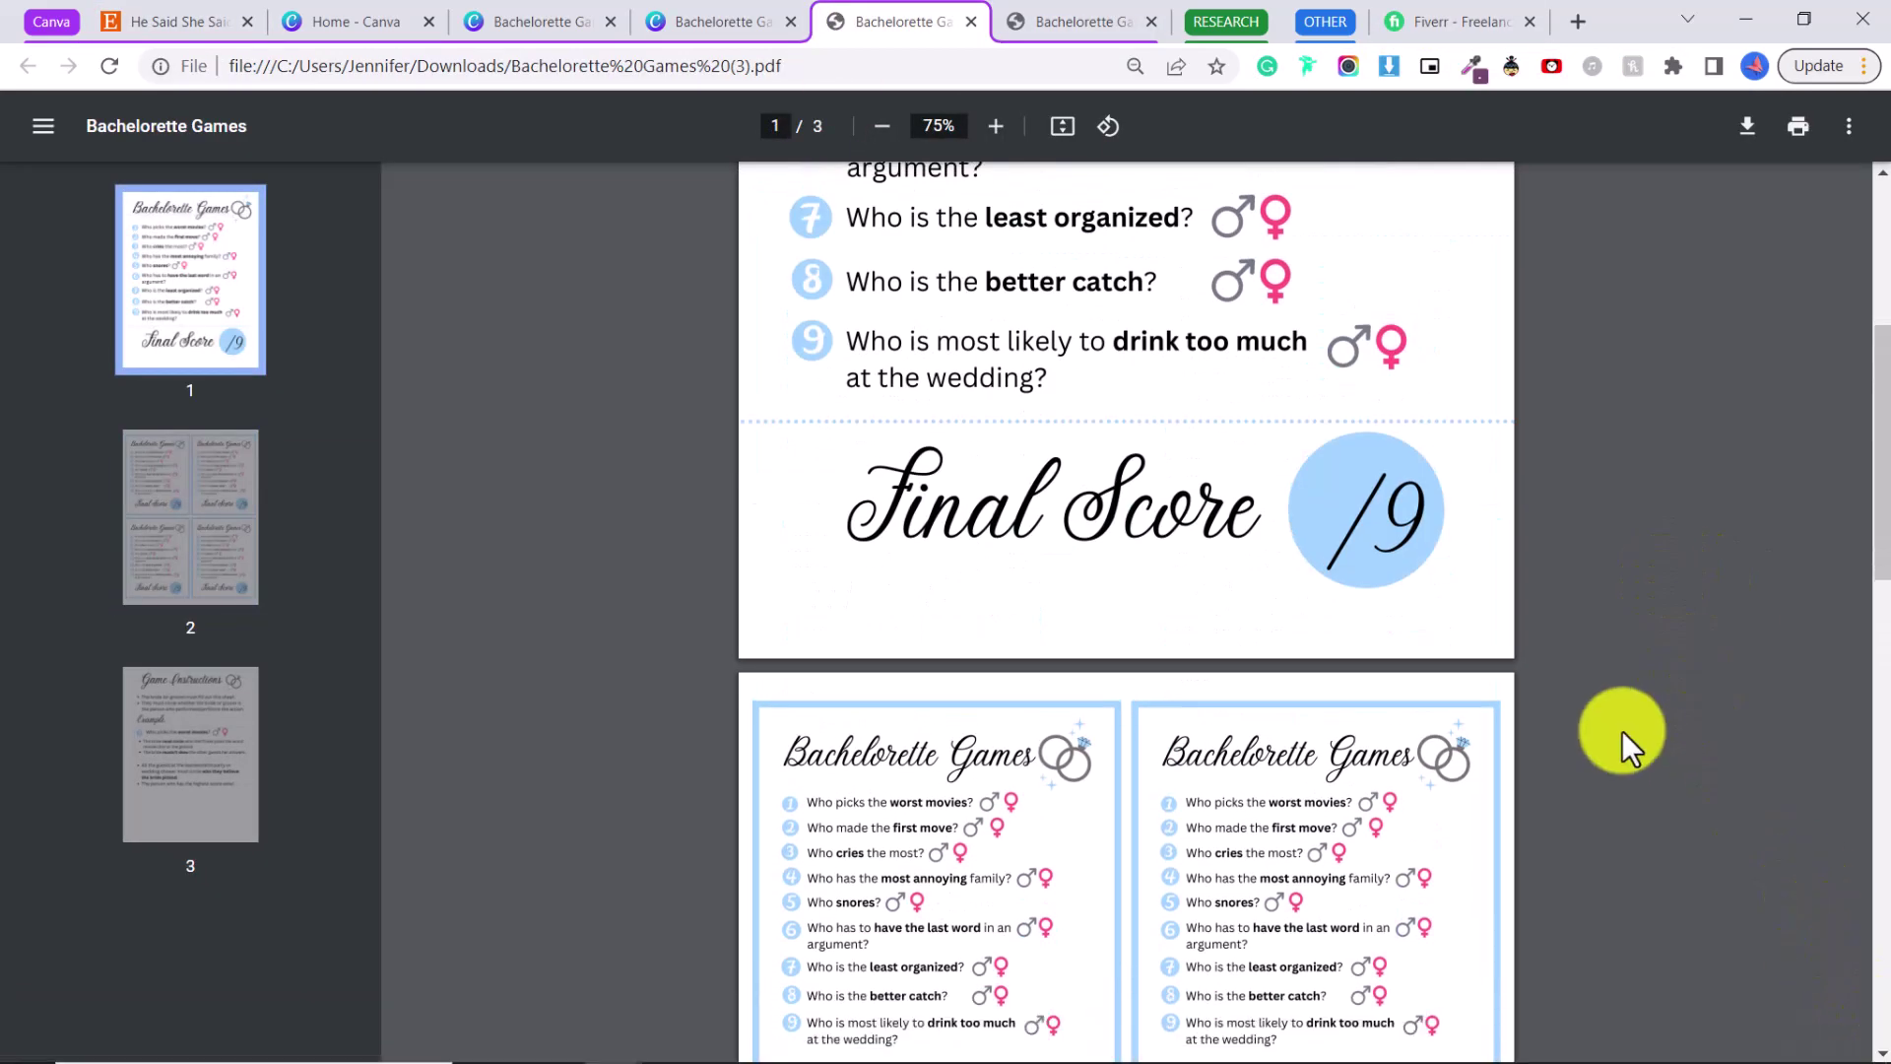
scroll(1622, 731, up, 5)
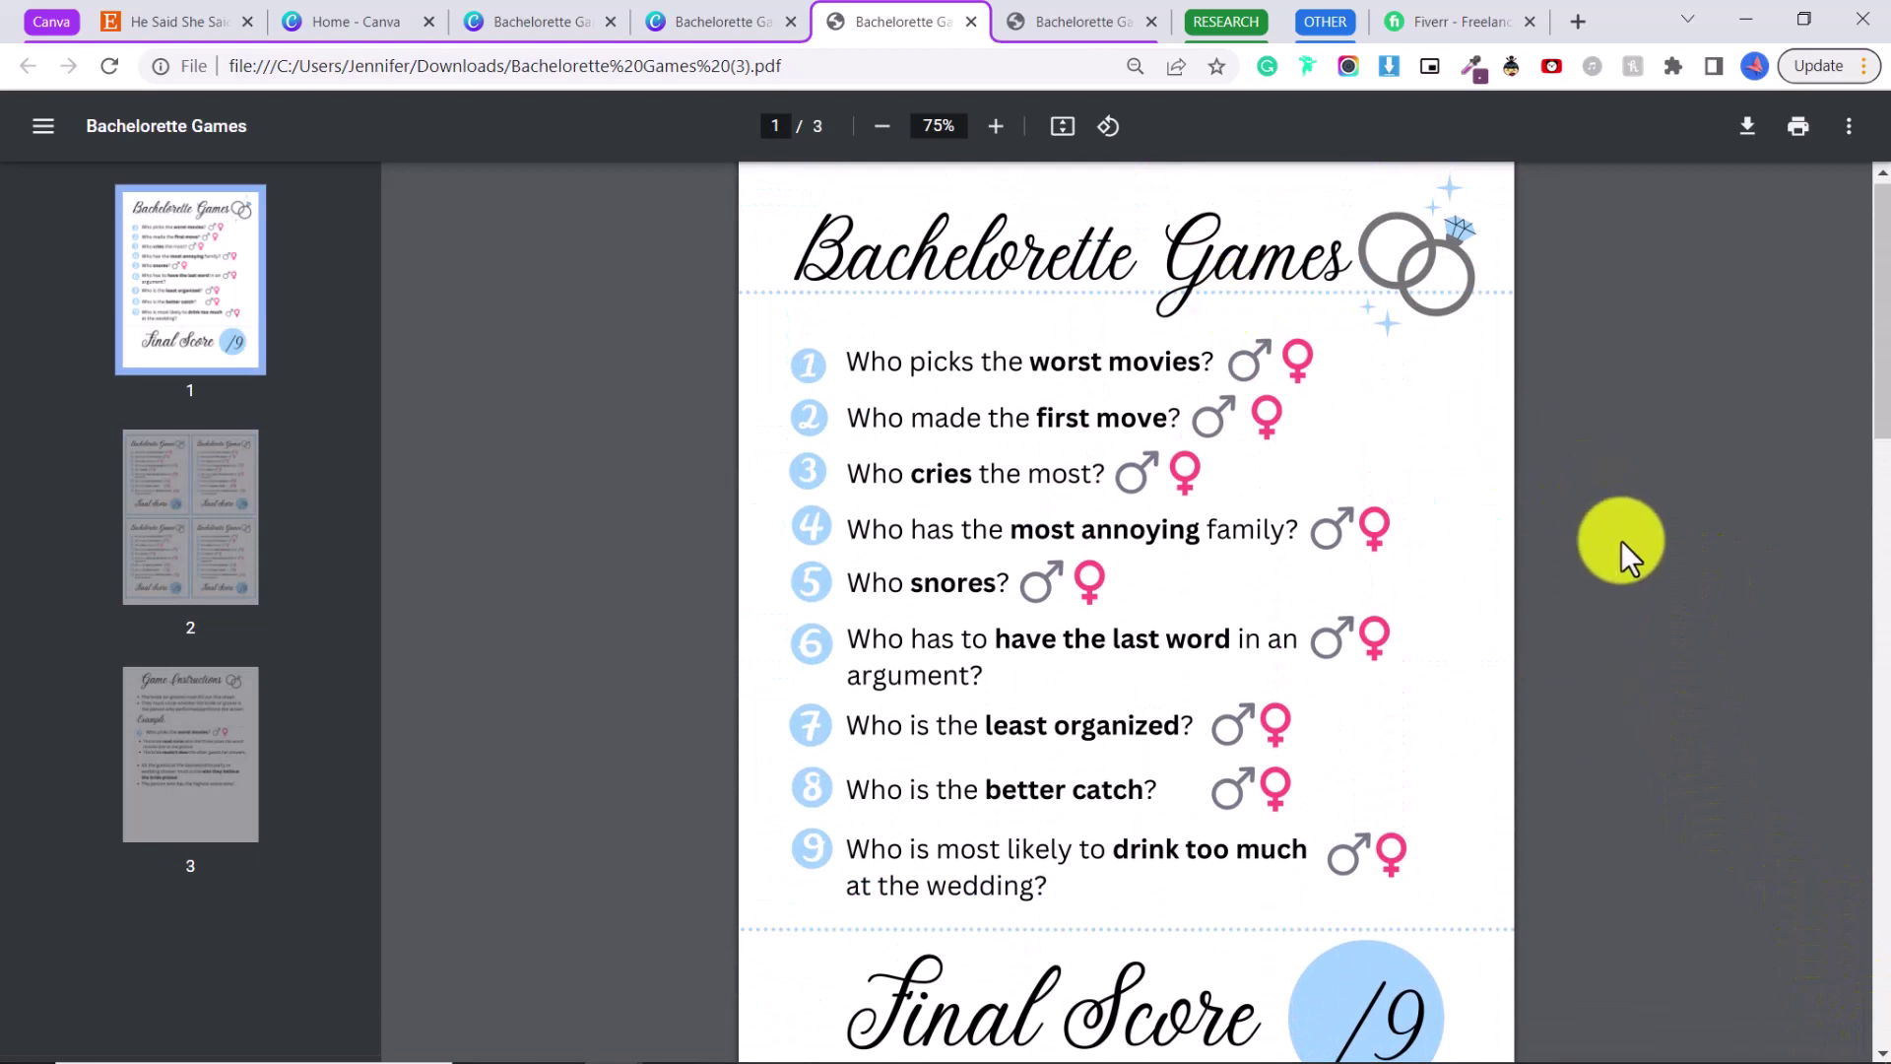
scroll(1622, 541, down, 1)
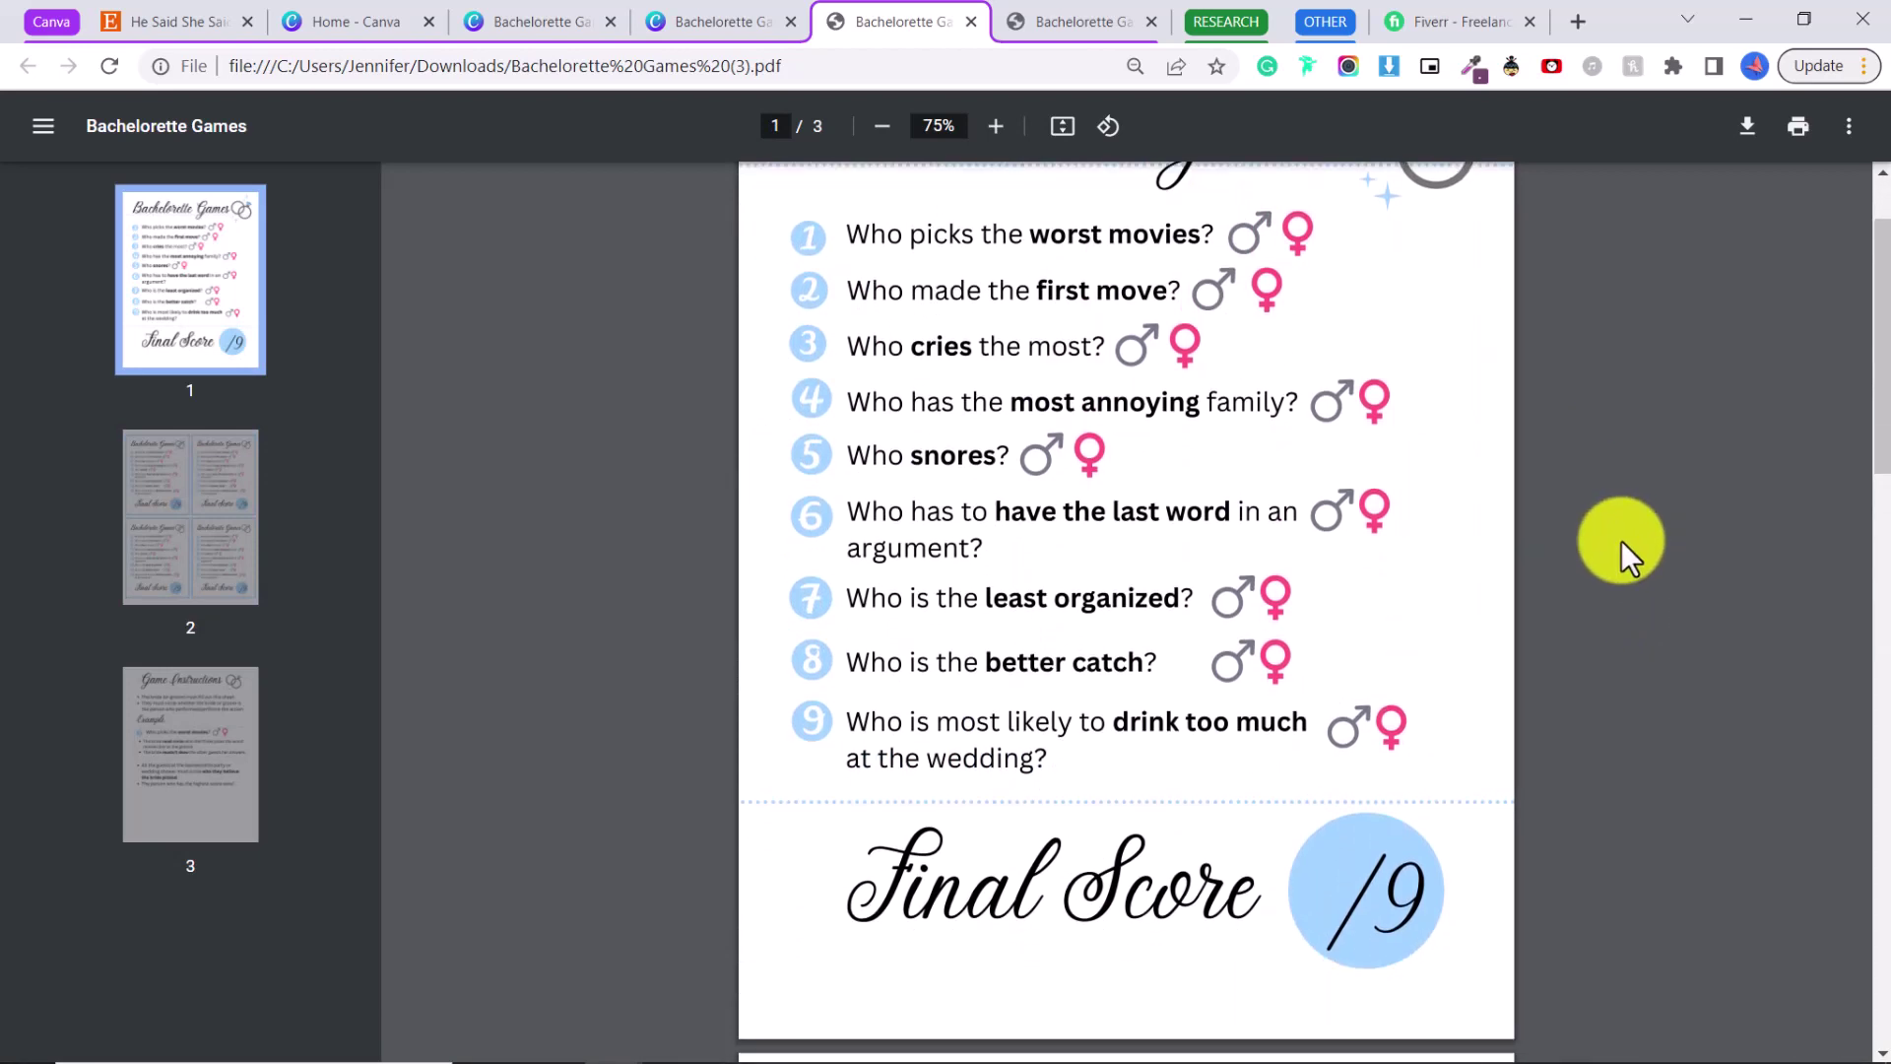
scroll(1605, 548, down, 6)
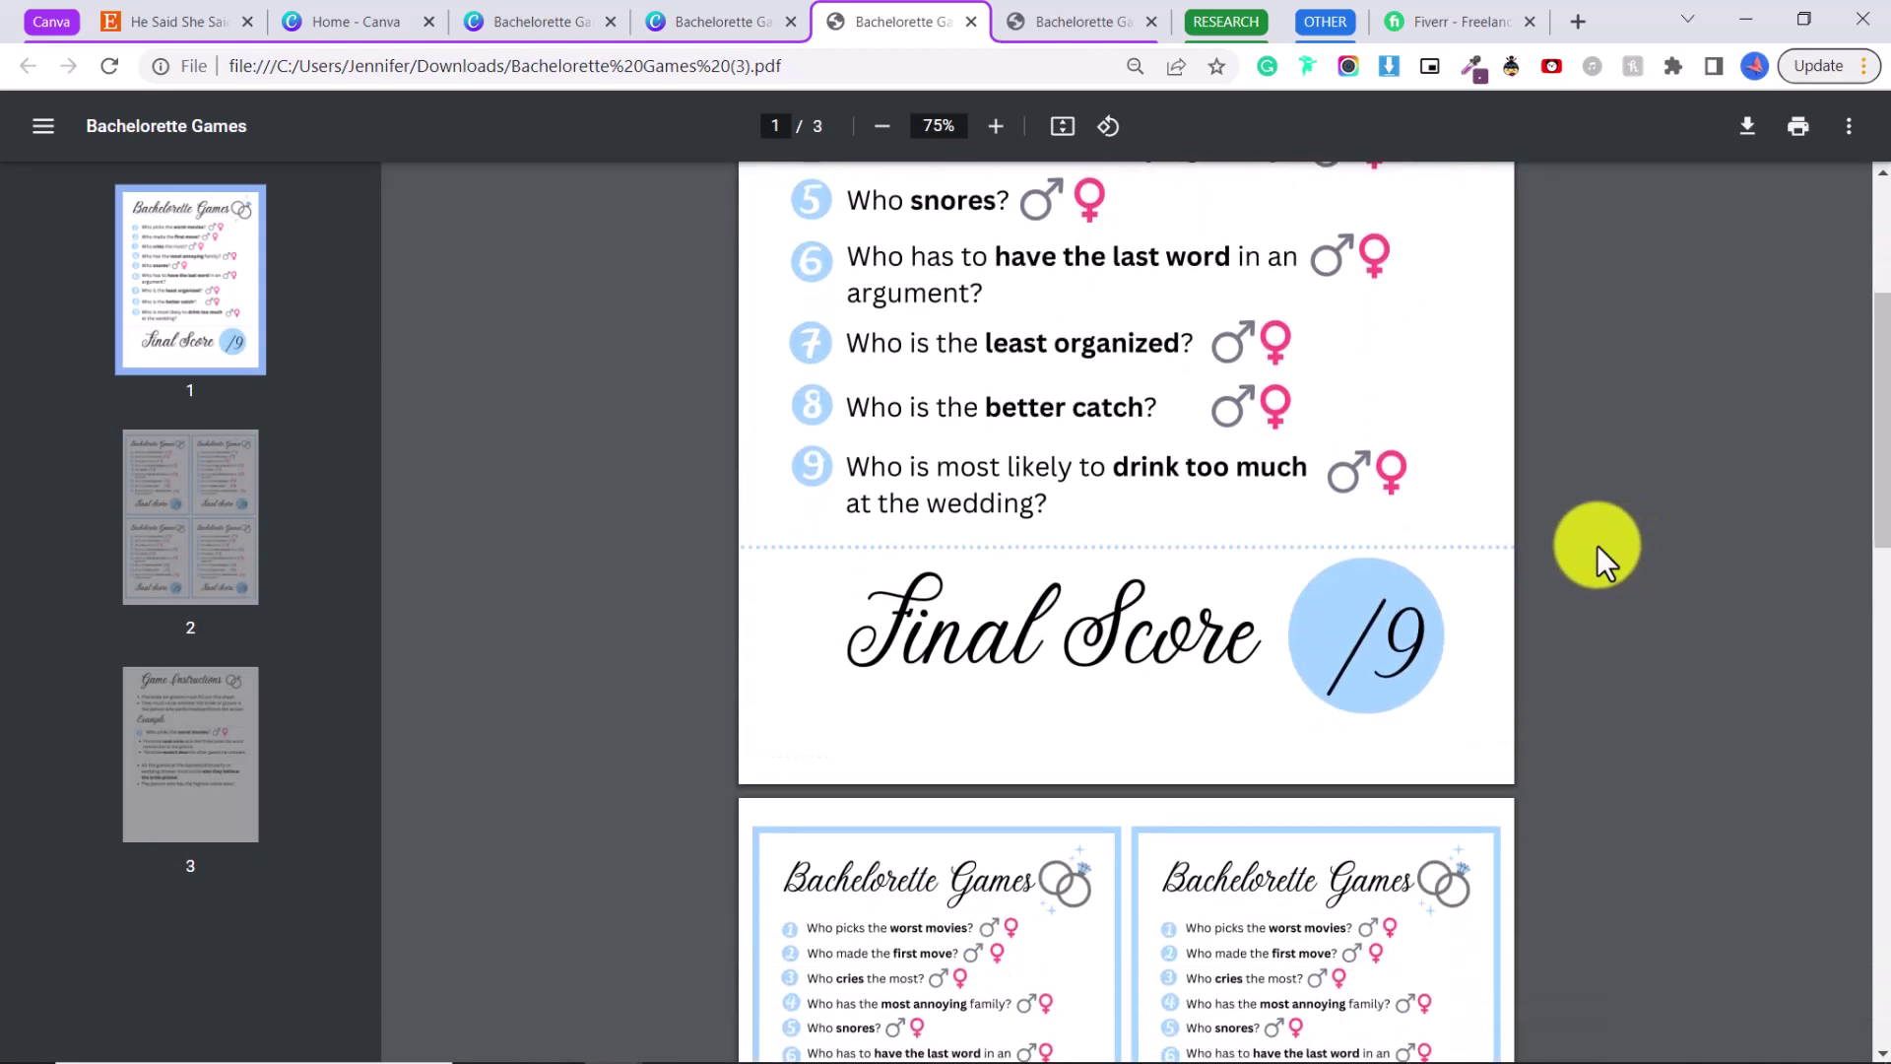